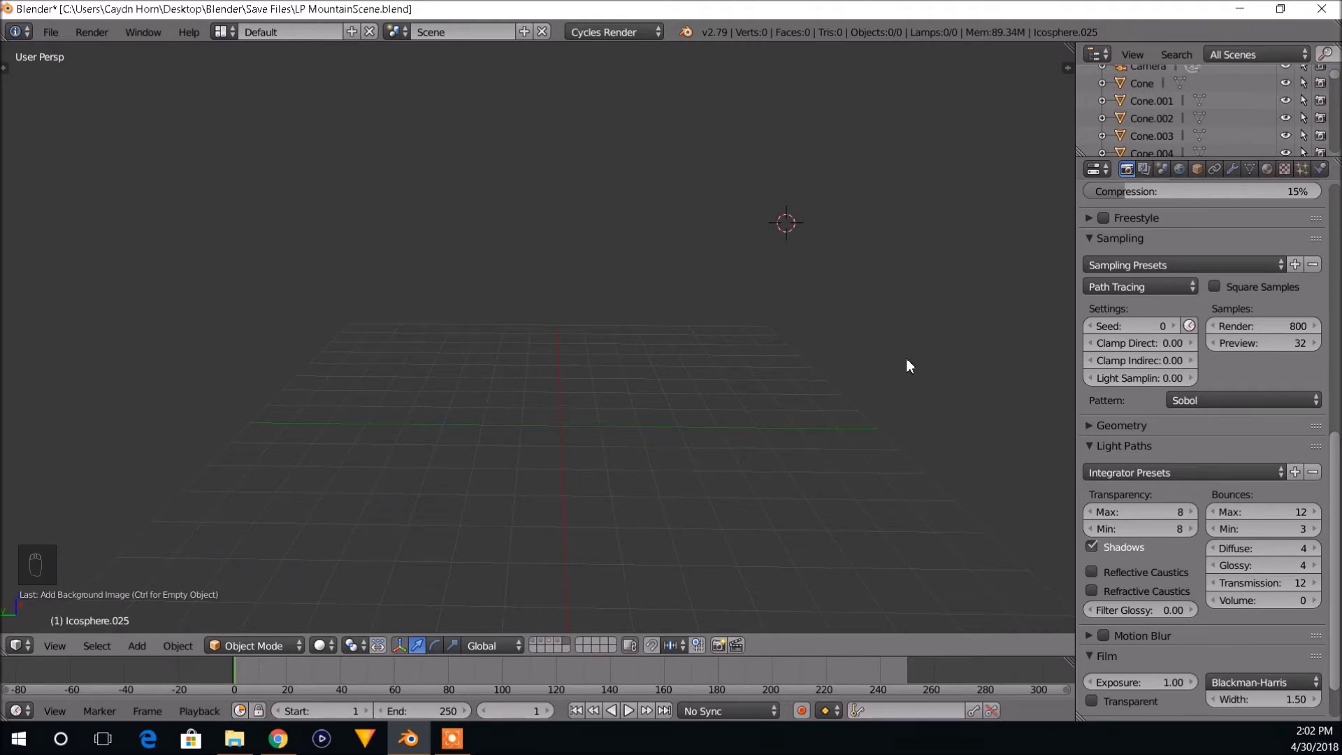
Show the 3D view's properties and add an empty background image slot.
key("n")
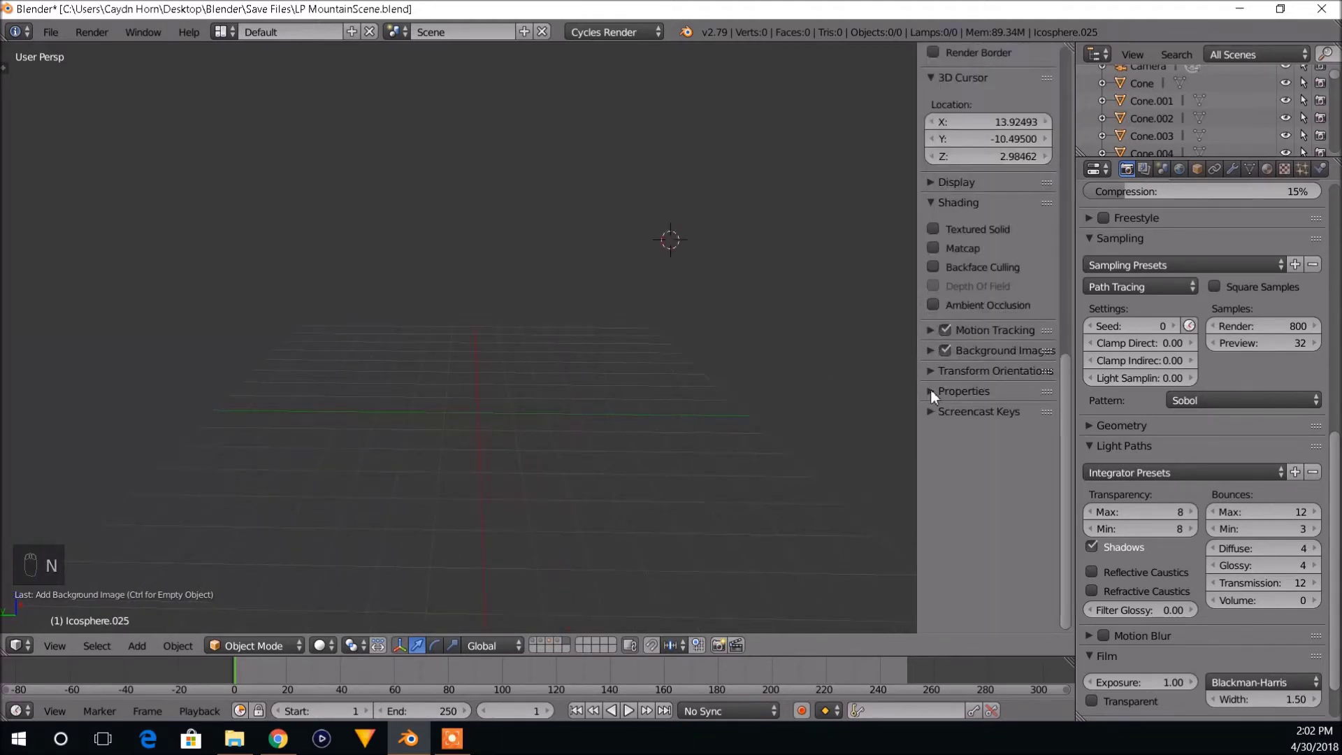
scroll(962, 439, "up", 4)
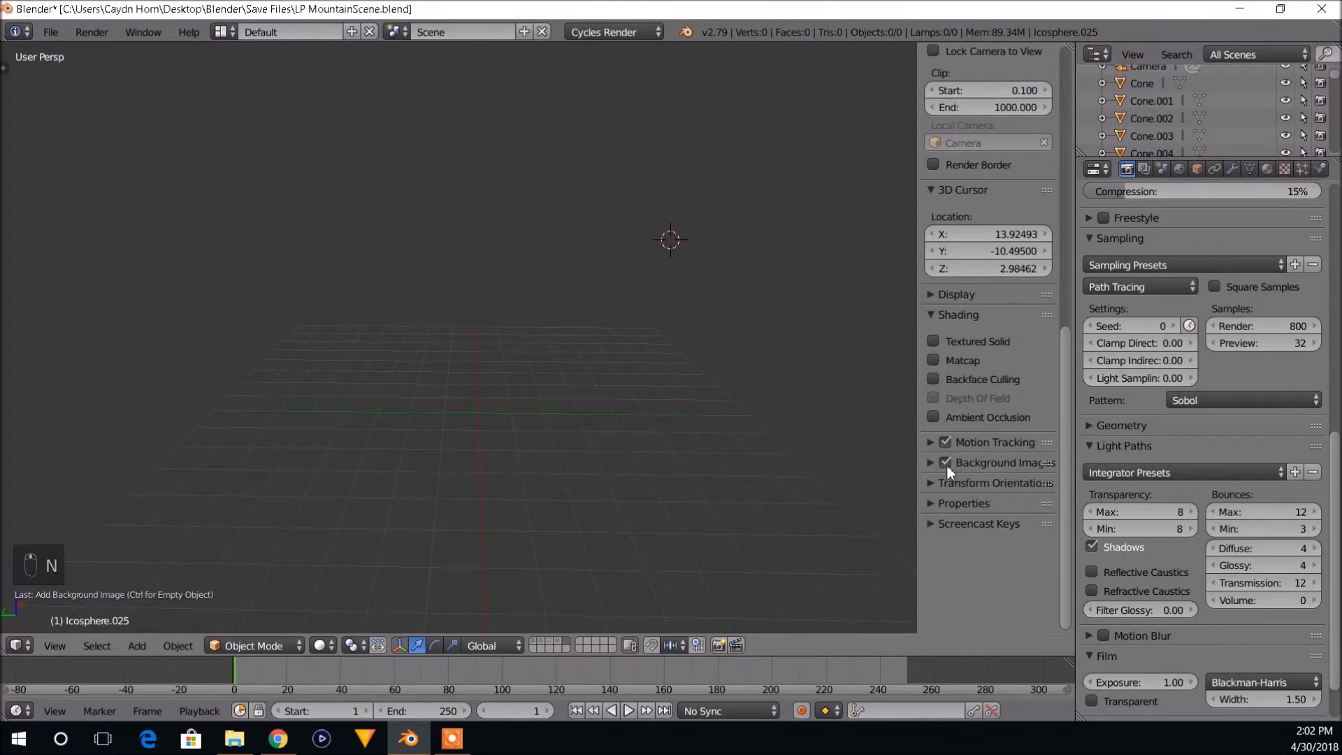
scroll(984, 462, "up", 4)
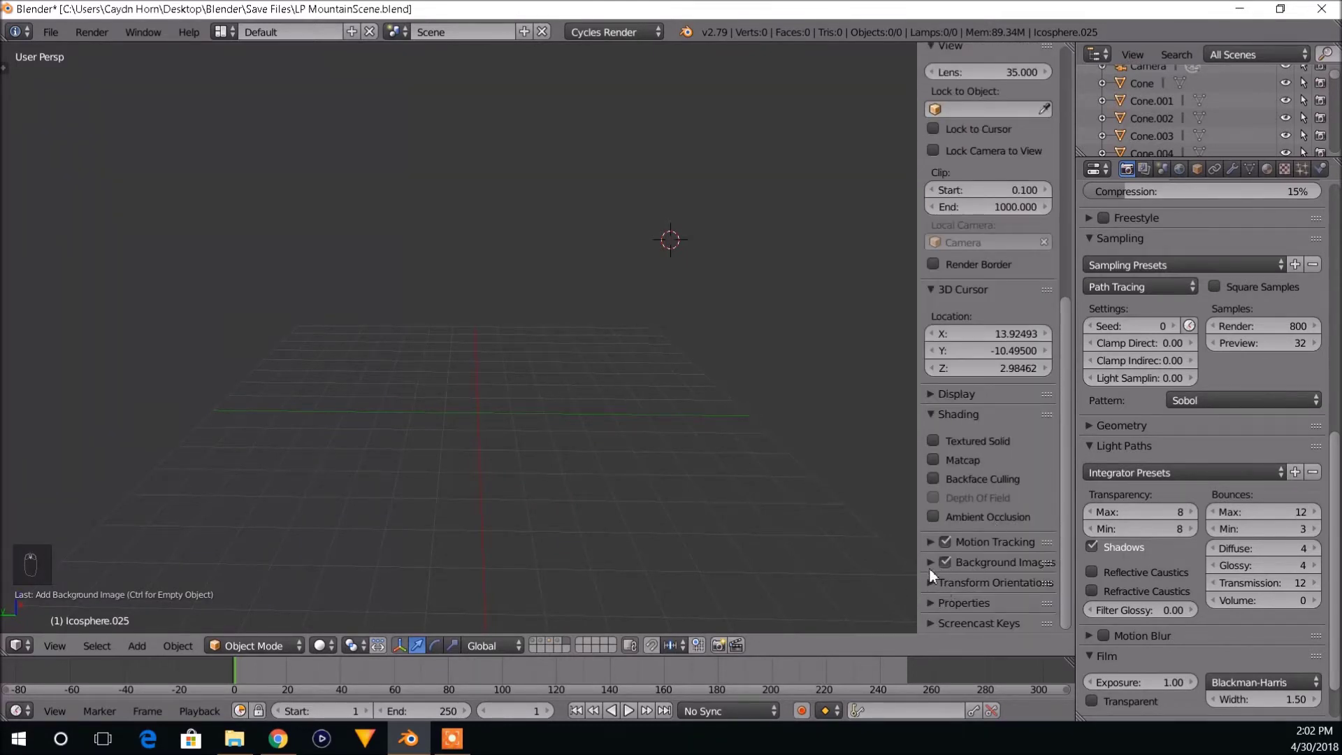
left_click(929, 564)
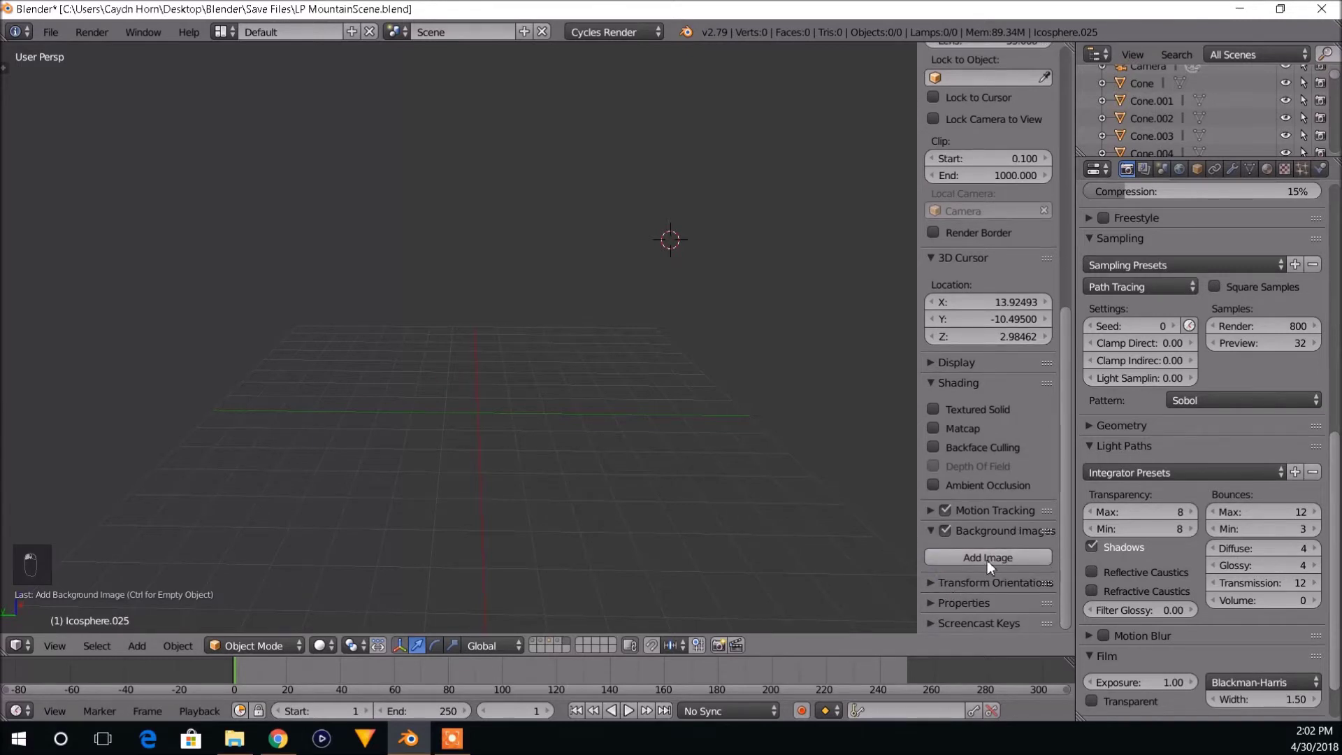
left_click(987, 558)
scroll(1042, 565, "down", 4)
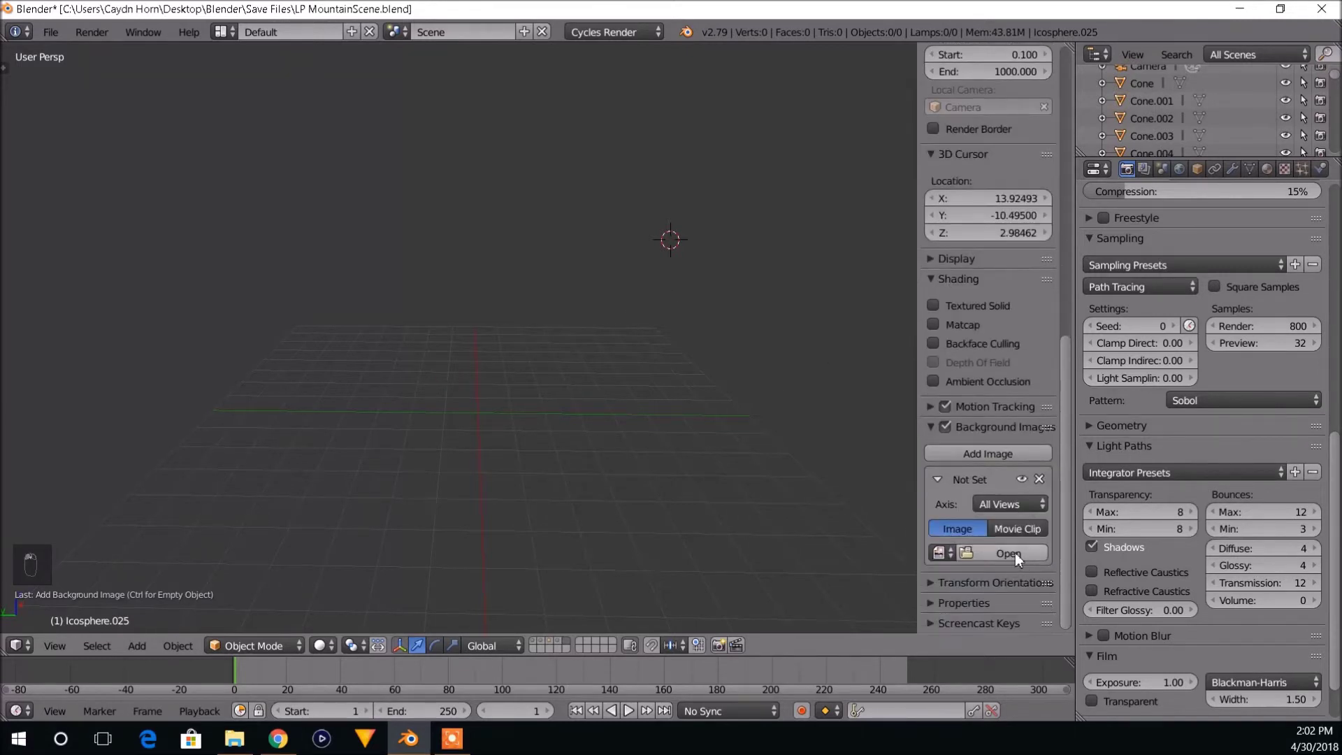
Load the elephant reference sheet dbcf718cd14e5609ce560e47df595b9e.jpg from the Blender folder into the new background image slot.
left_click(1010, 554)
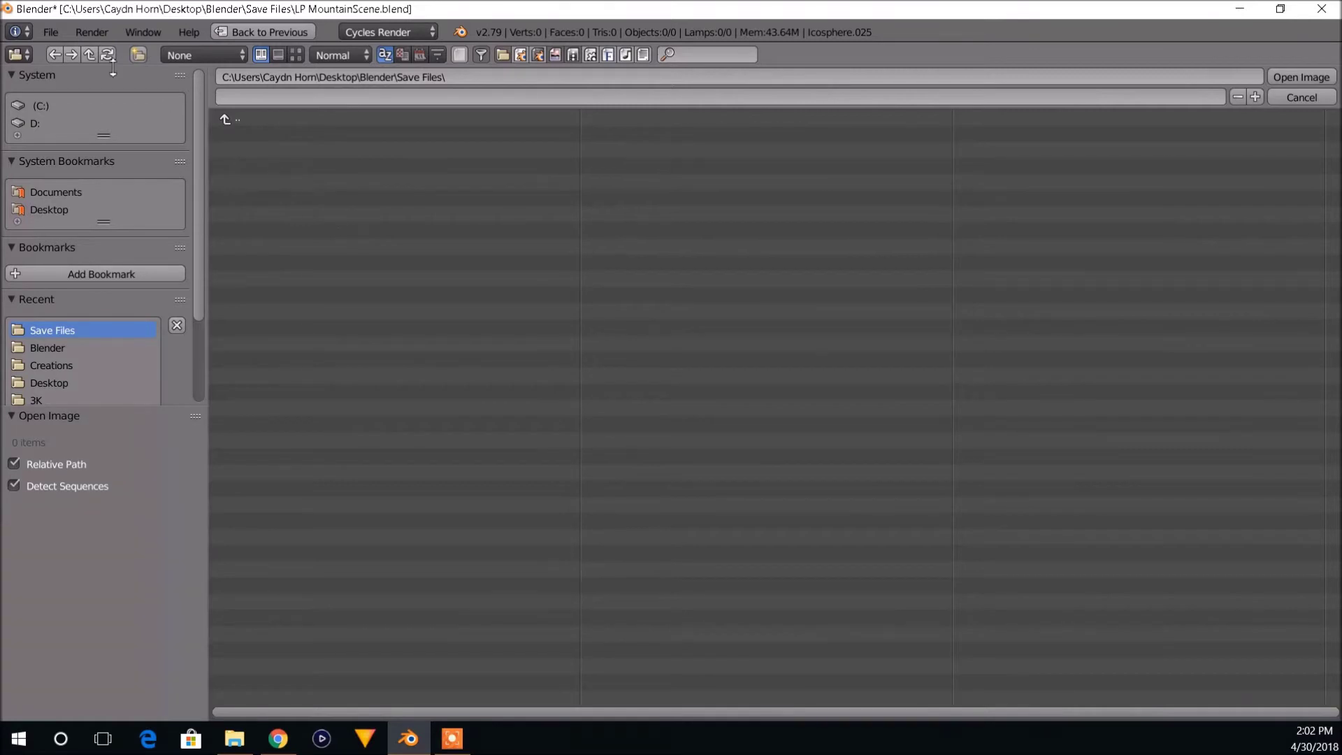
left_click(59, 346)
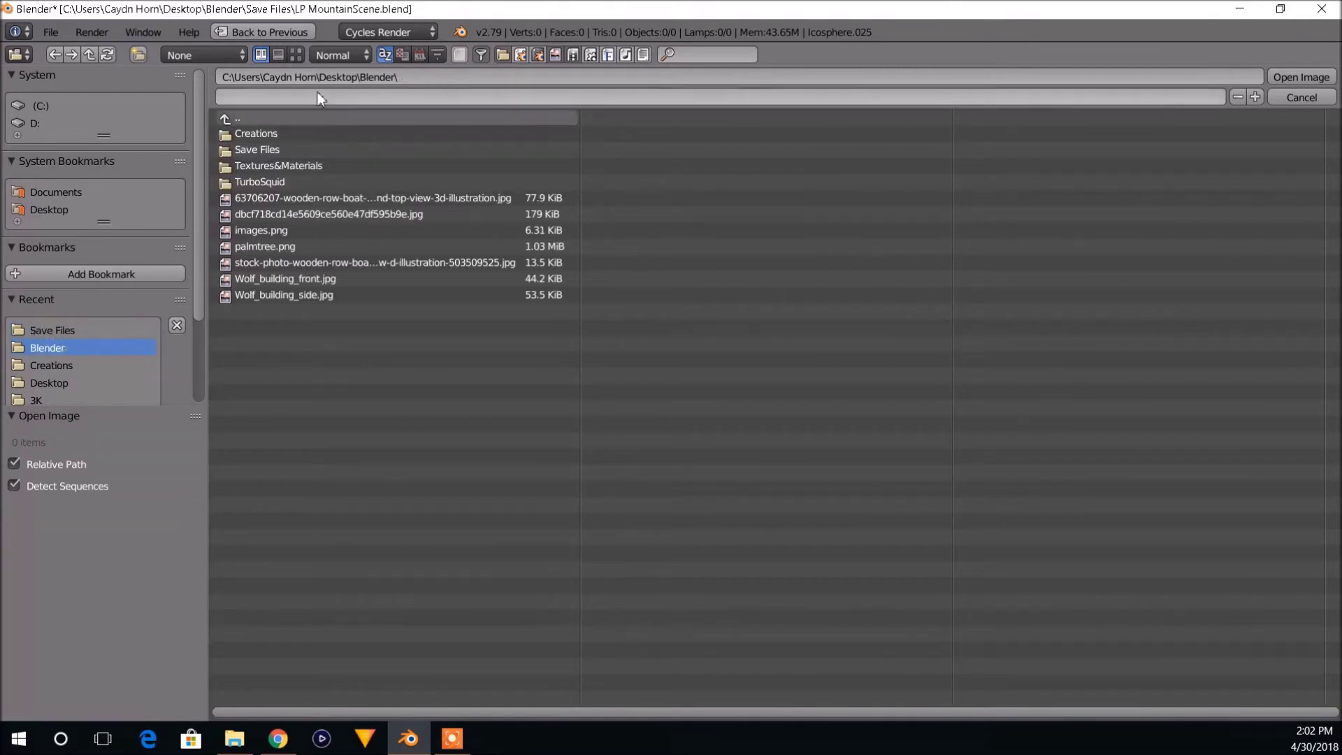
left_click(296, 55)
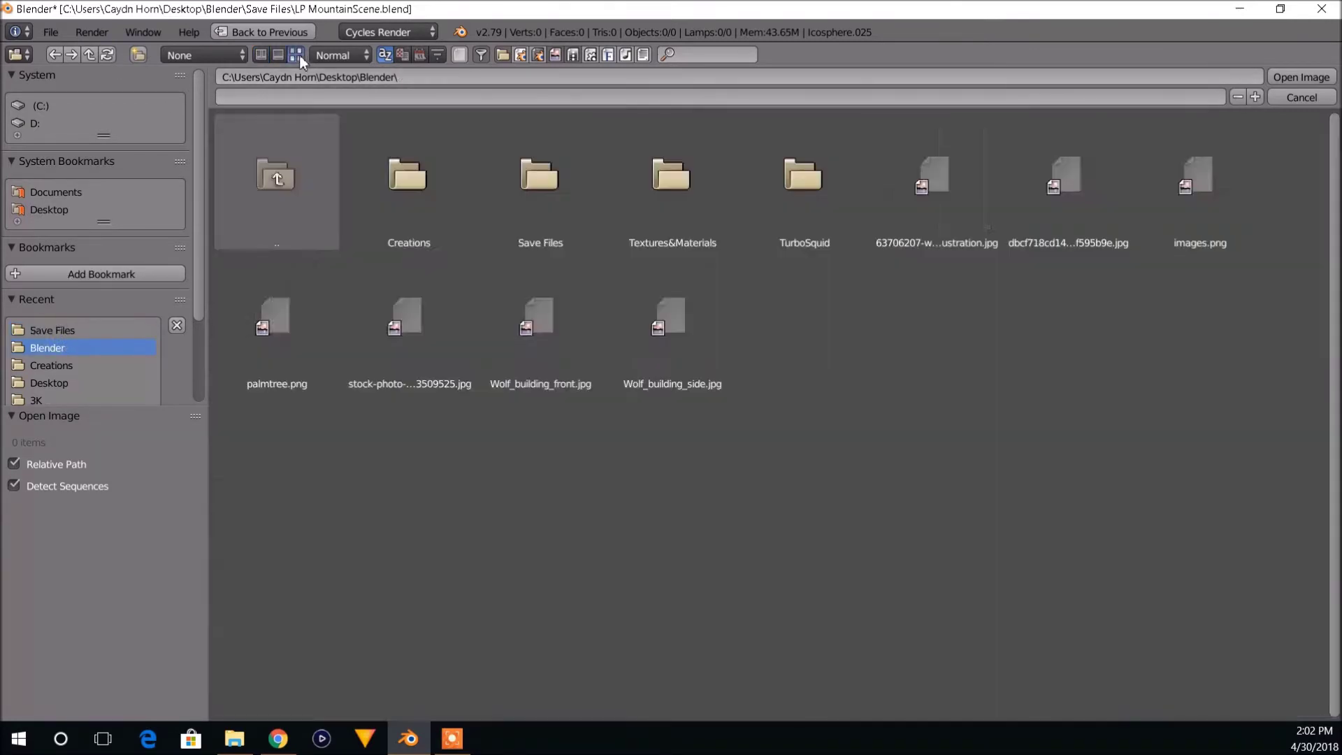
double_click(1084, 202)
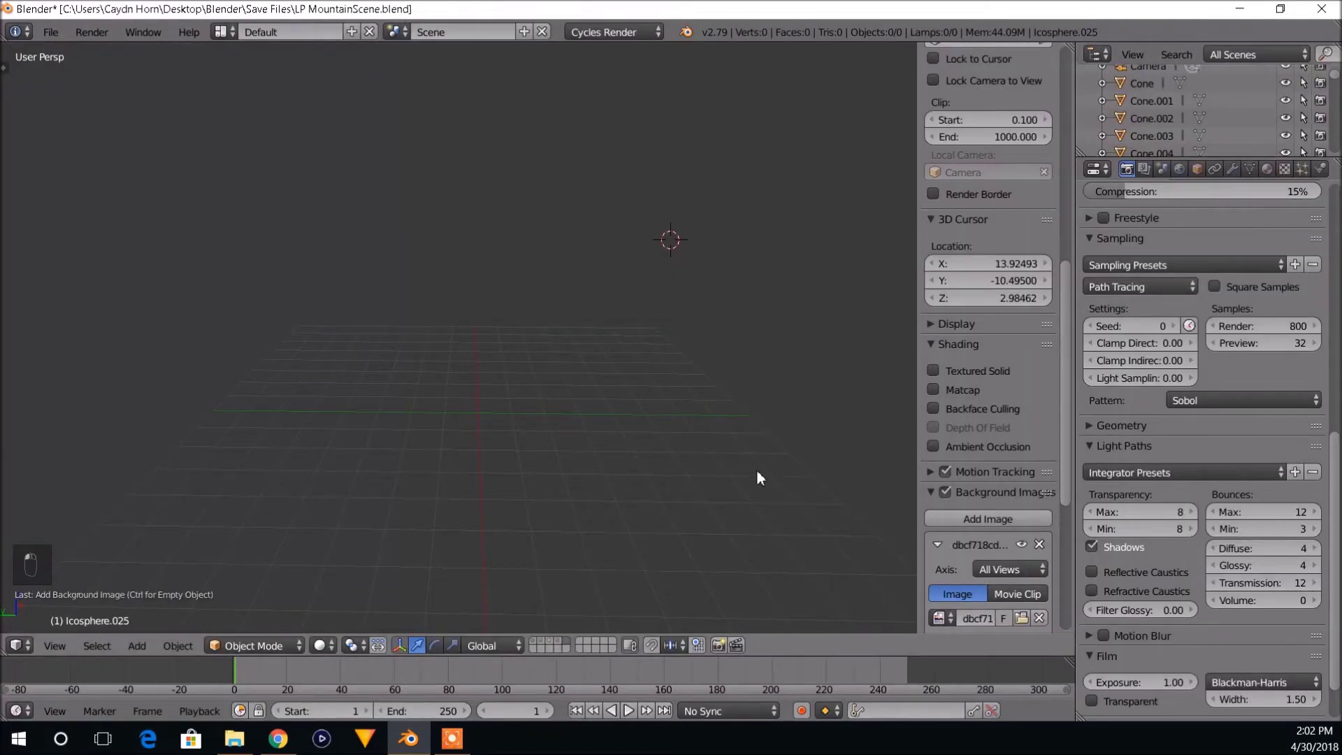
scroll(963, 583, "down", 5)
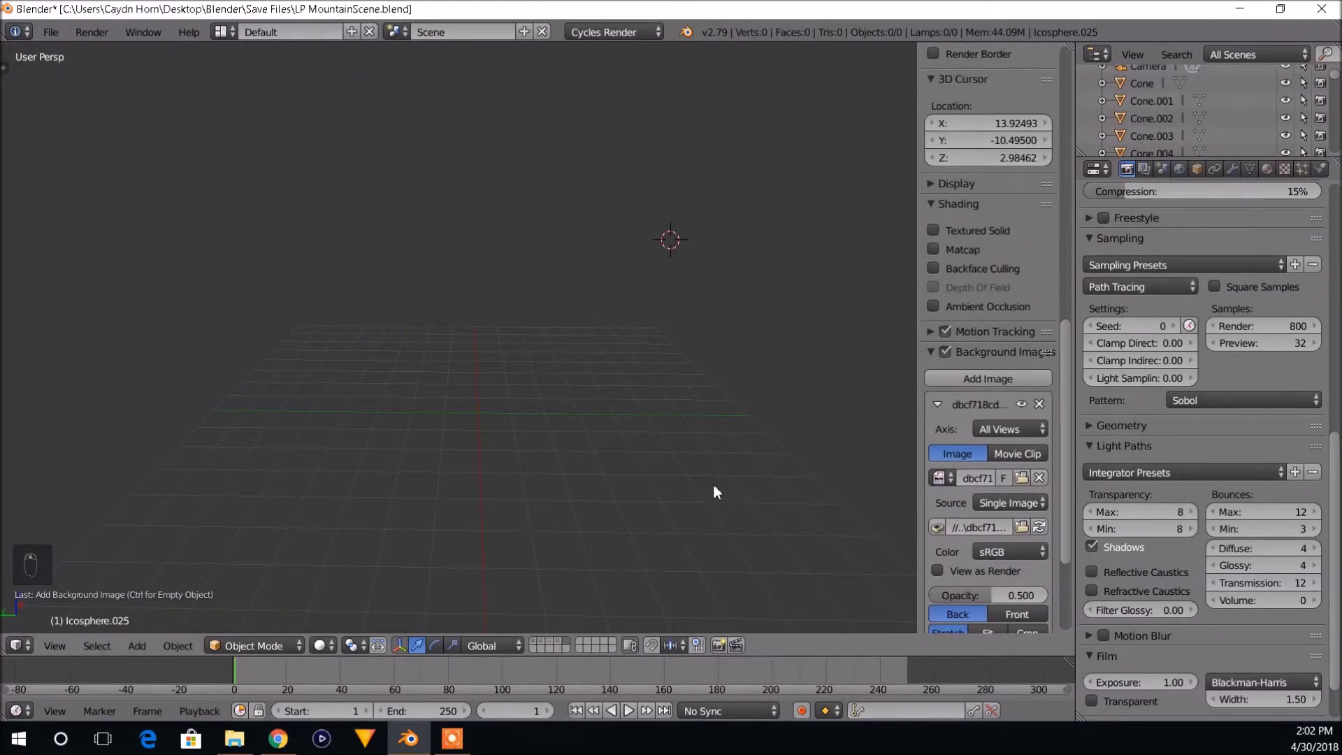
Set the viewport to front orthographic view to display the elephant reference sheet.
middle_click_drag(714, 491, 731, 483)
key("KP_5")
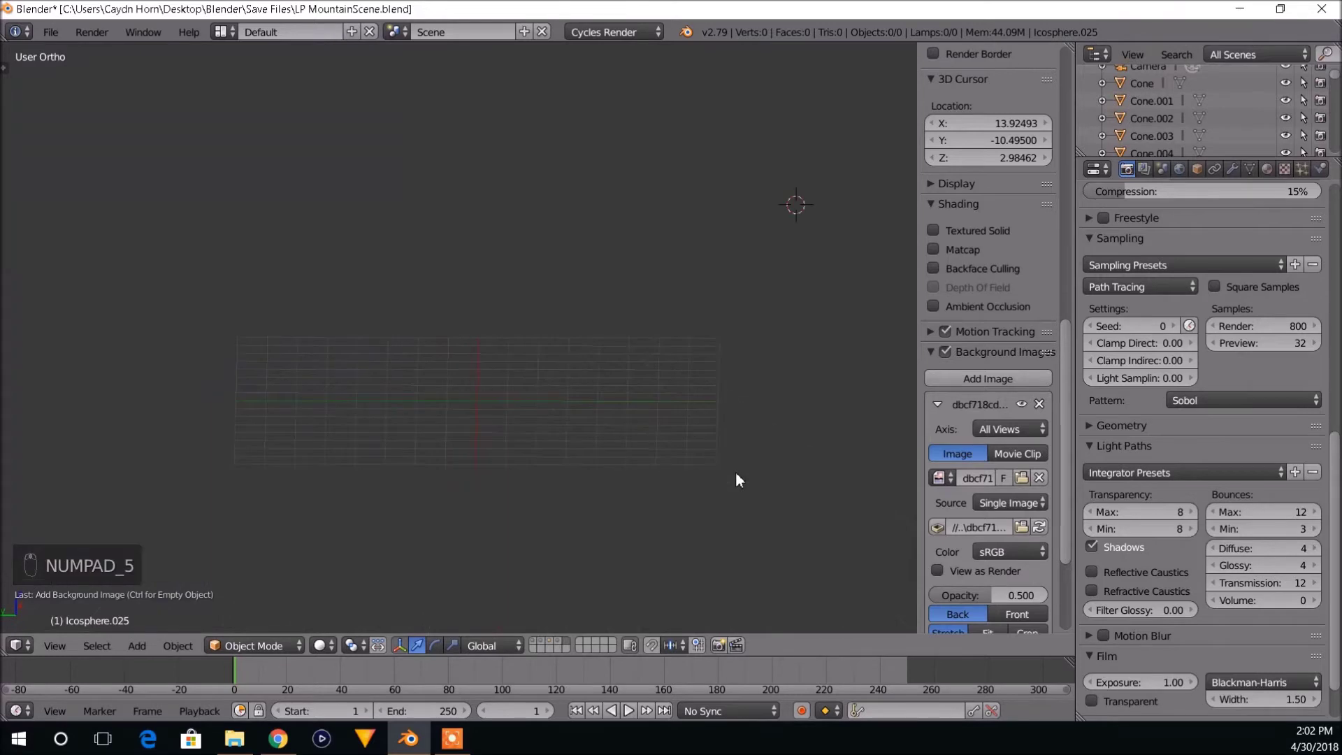
scroll(692, 460, "up", 3)
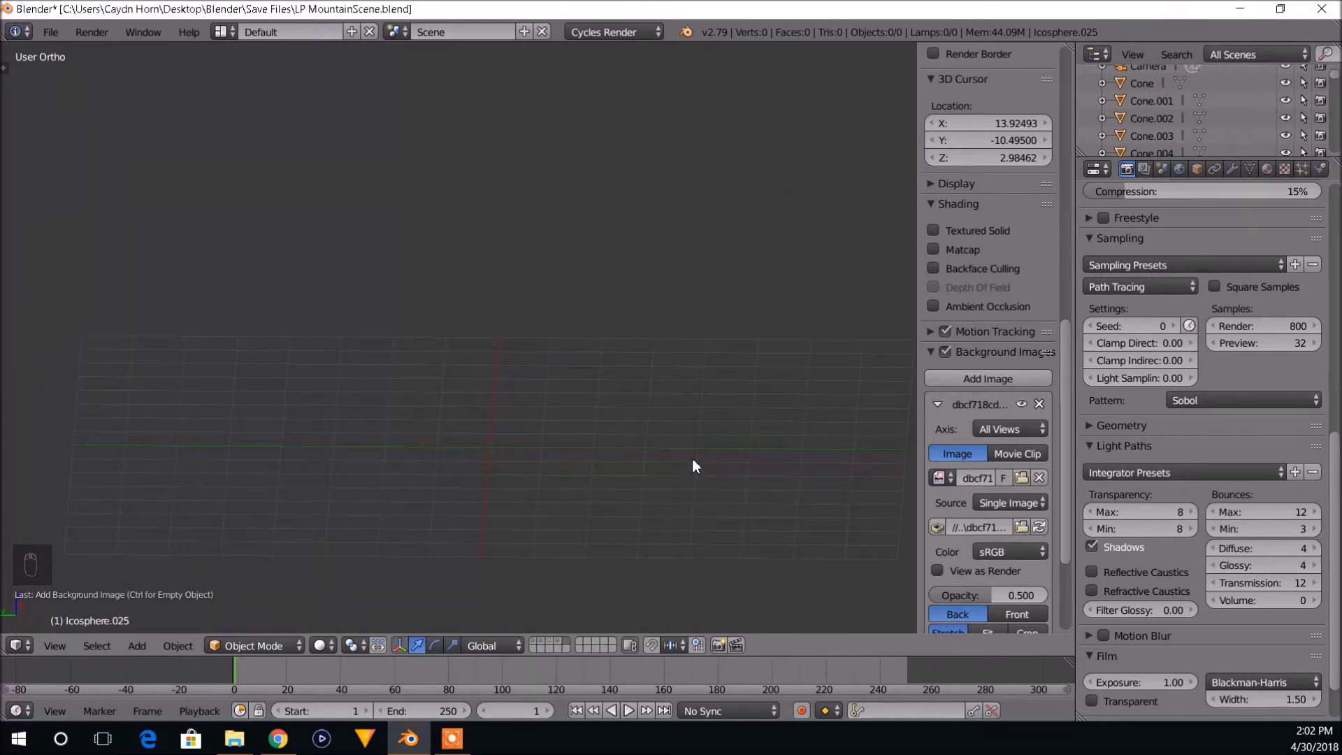
key("KP_5")
scroll(693, 456, "up", 1)
scroll(694, 457, "down", 4)
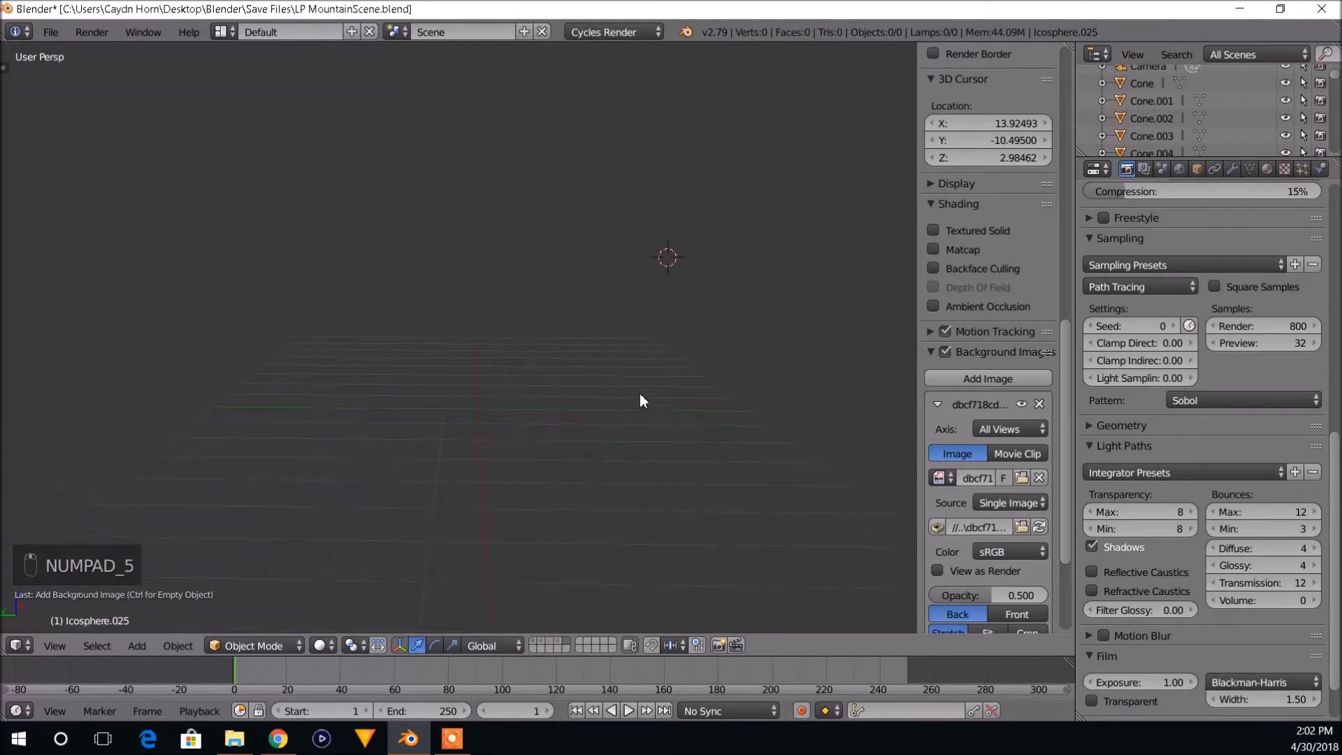
middle_click_drag(639, 393, 645, 412)
scroll(636, 418, "down", 2)
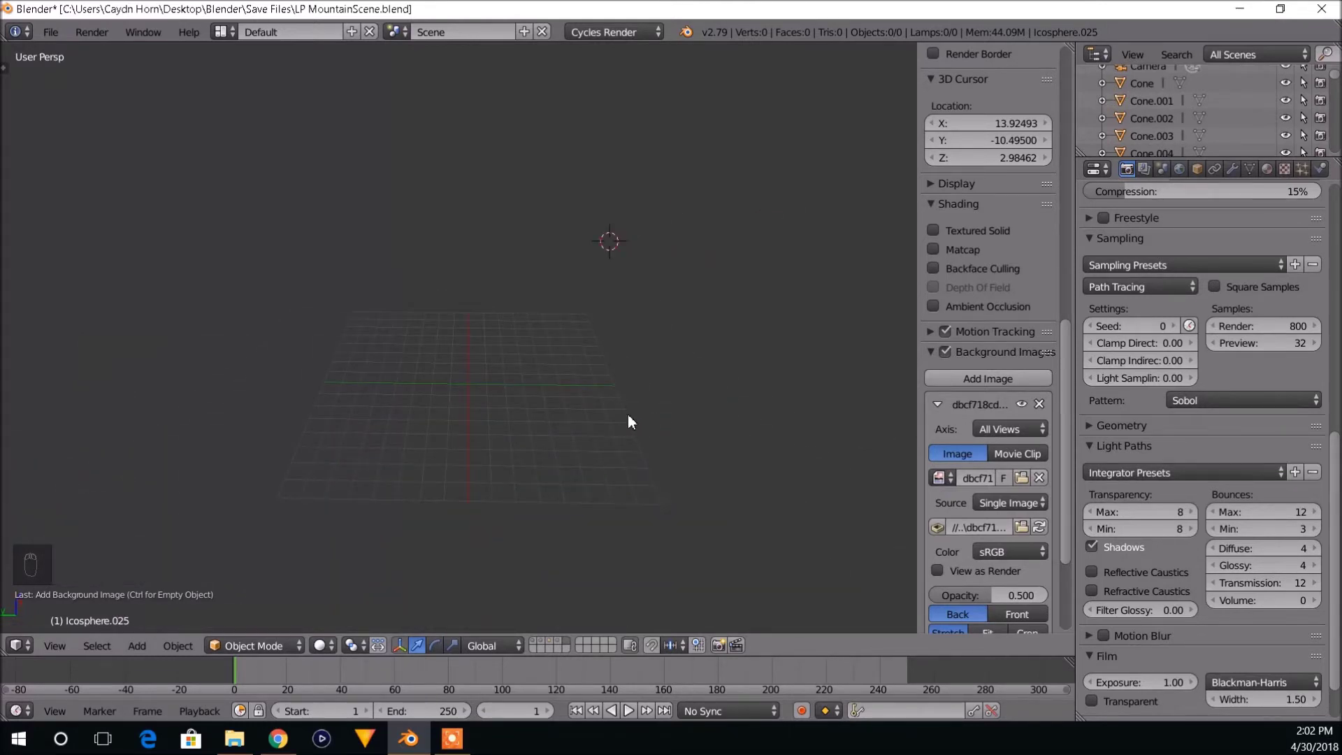
key("KP_5")
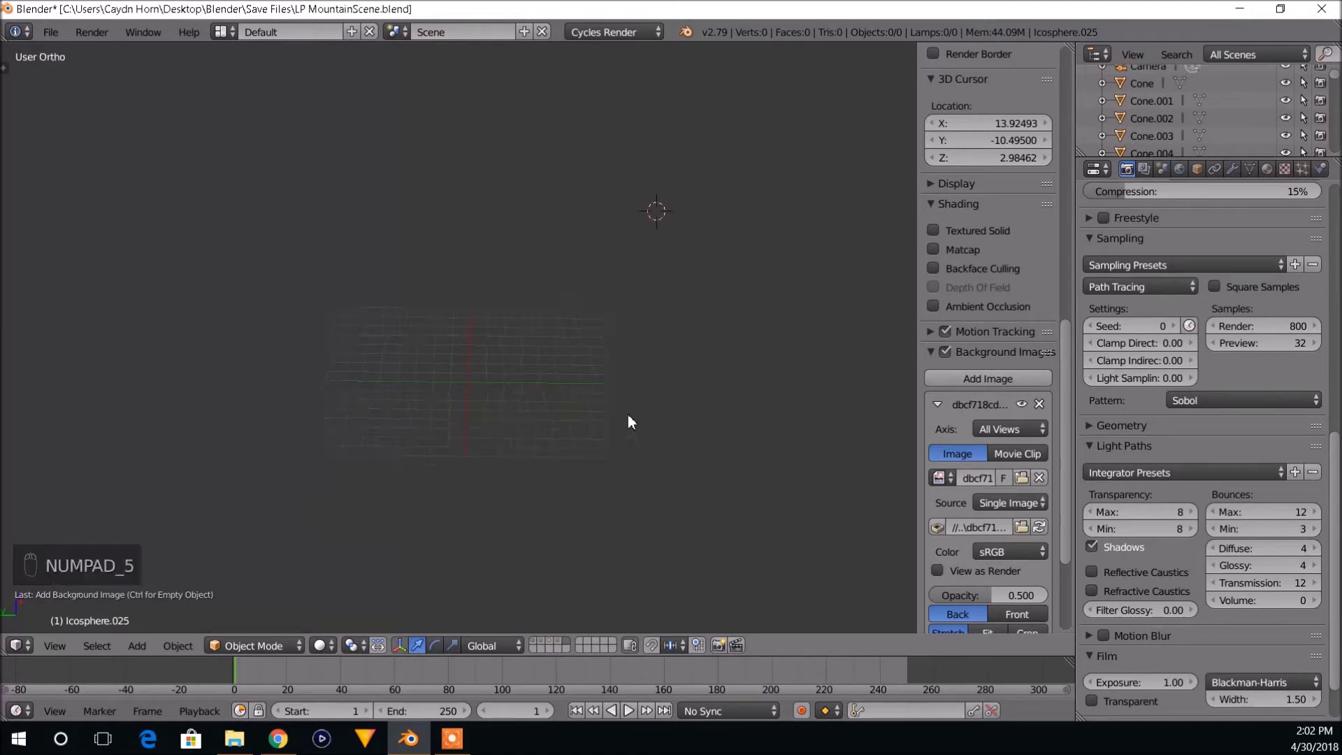
scroll(576, 419, "up", 2)
key("KP_1")
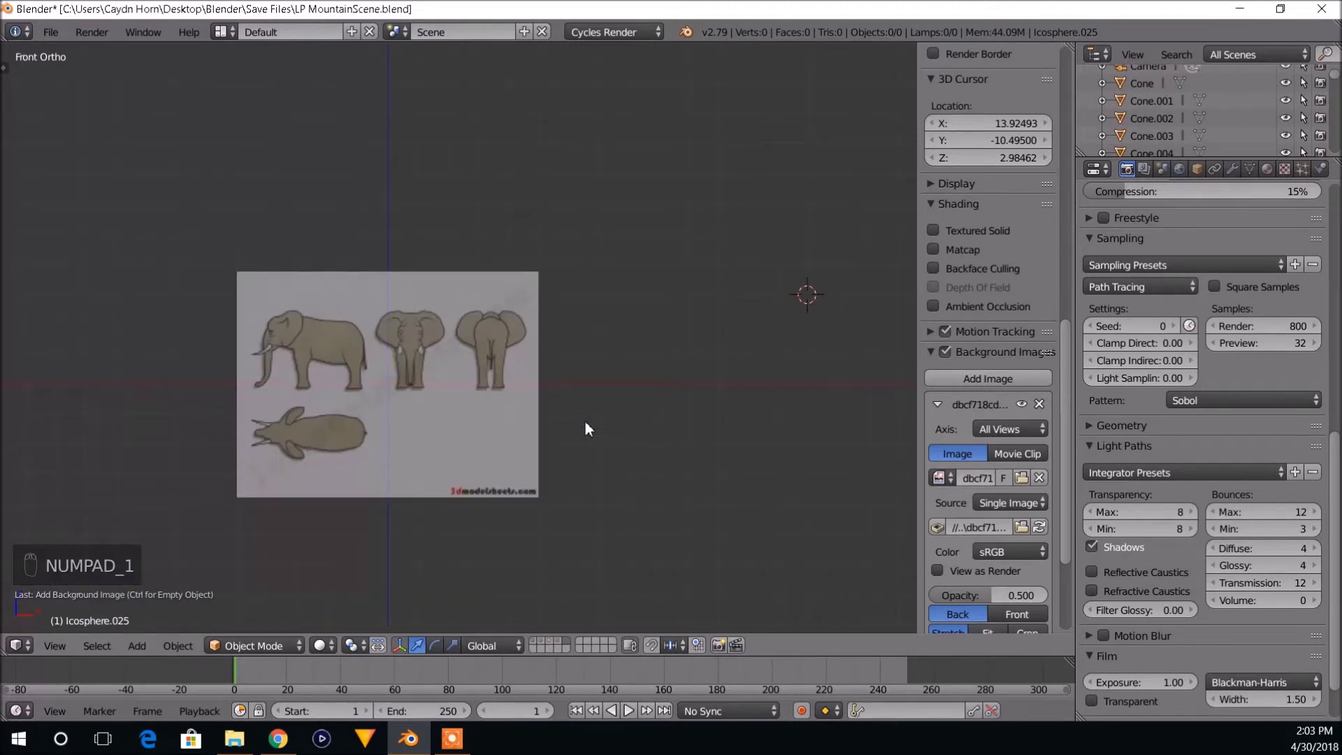
Restrict the elephant background image to the Front axis and check it in the right and front views.
scroll(951, 478, "down", 4)
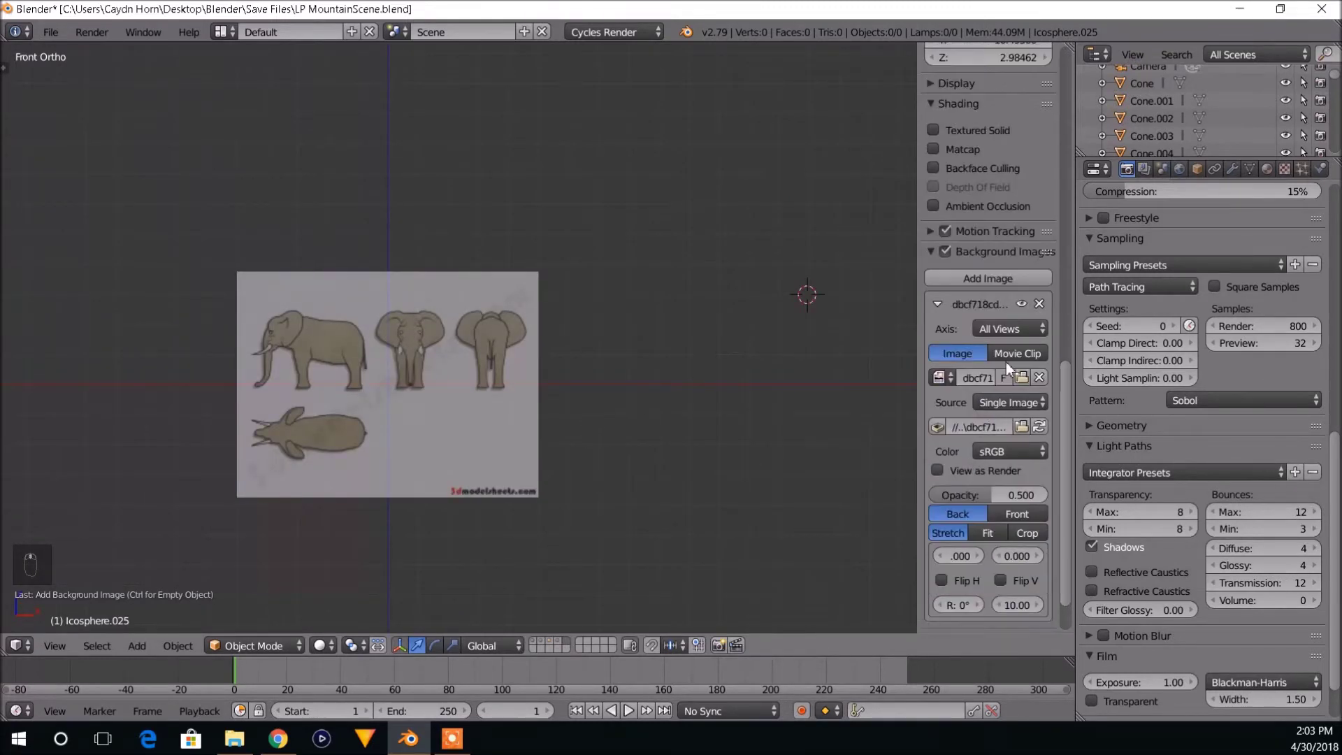
left_click(1026, 328)
left_click(1010, 327)
left_click(988, 330)
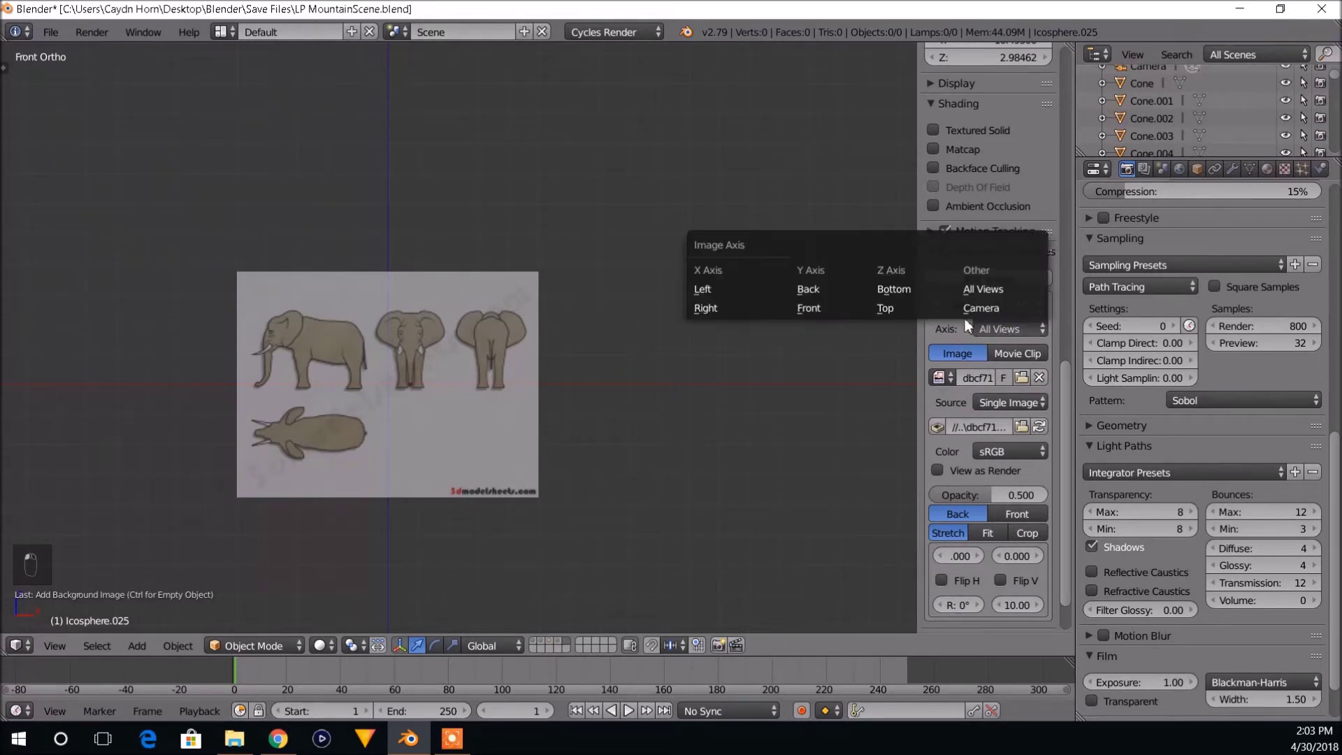
left_click(825, 312)
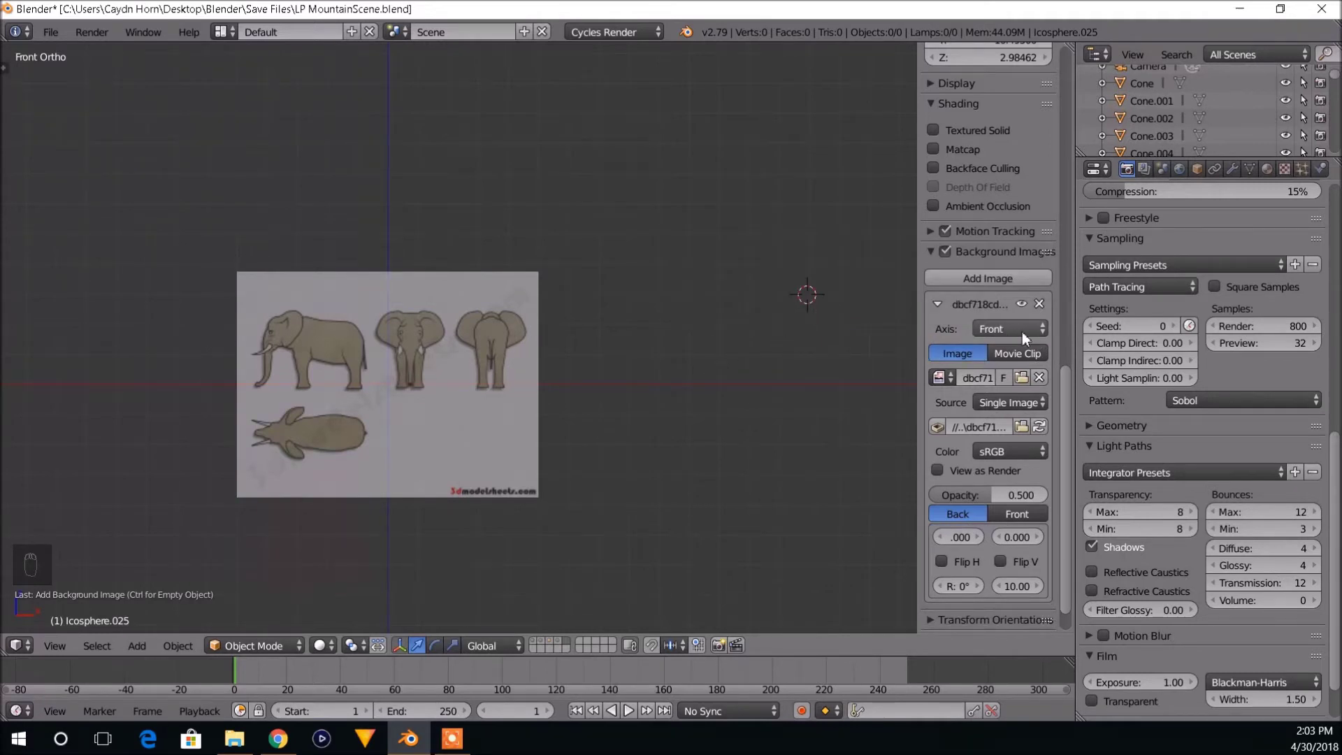
middle_click_drag(634, 409, 692, 418, "shift")
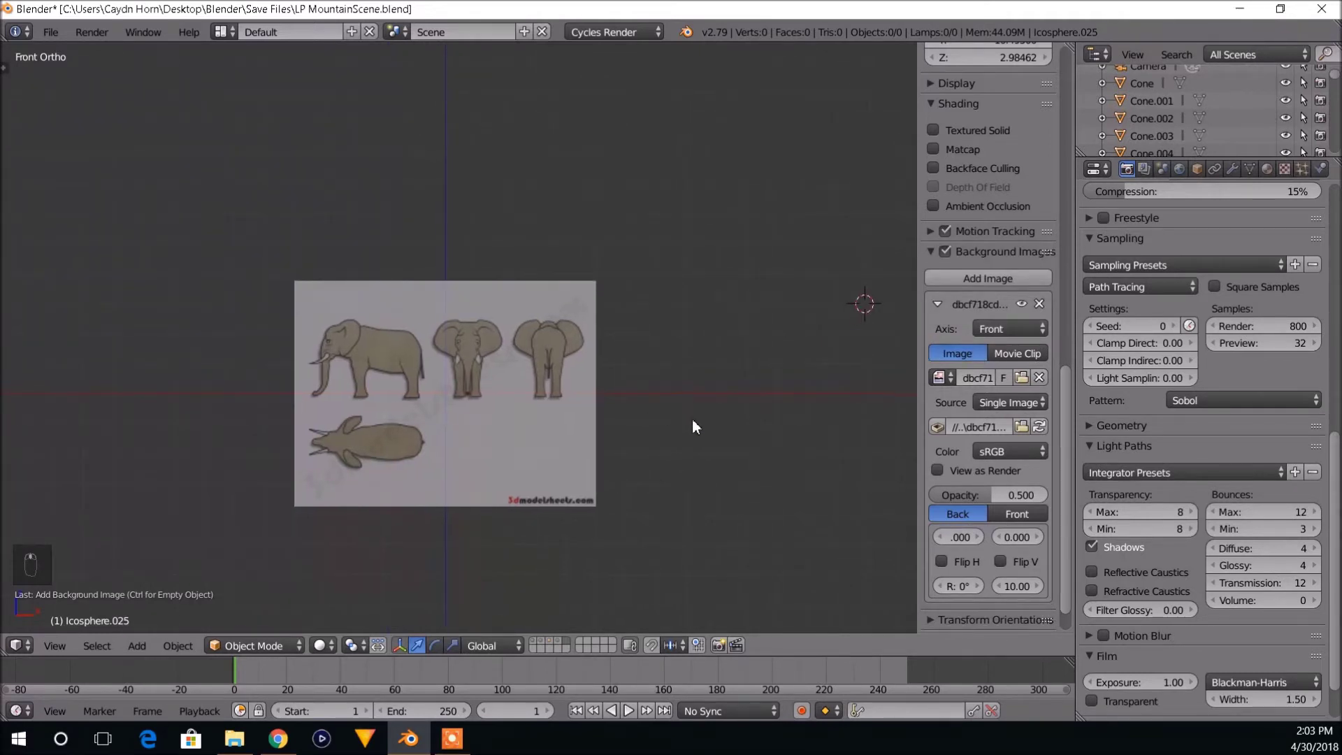
key("KP_3")
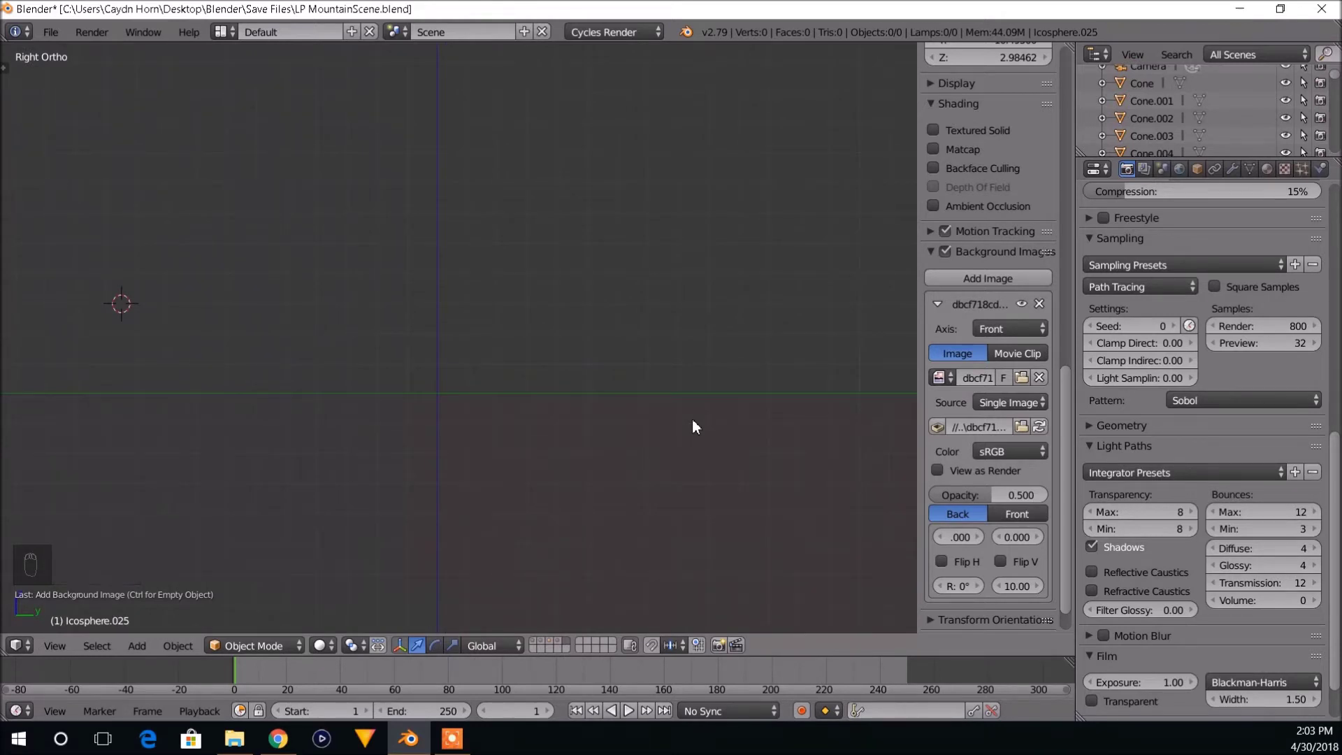
key("KP_1")
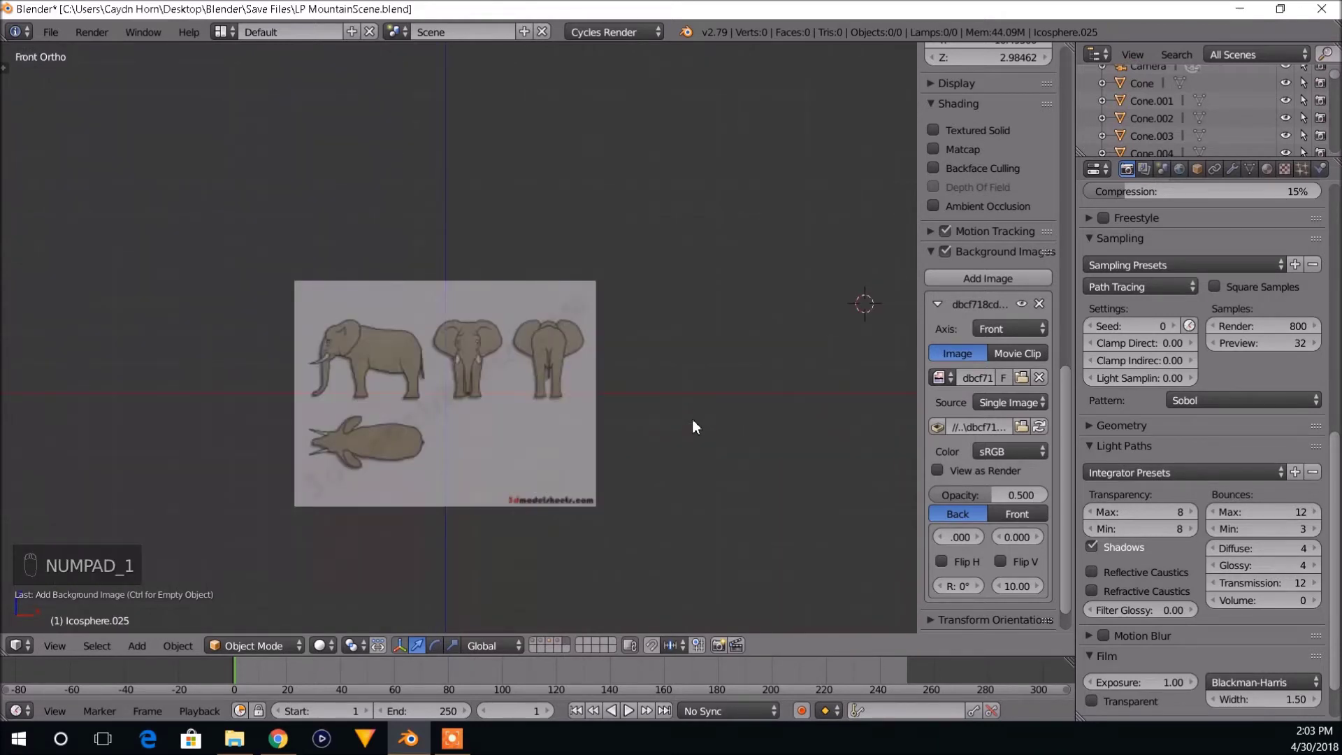
Add a second background image and load the same elephant sheet from the Blender folder into it.
left_click(1008, 276)
scroll(1005, 473, "down", 5)
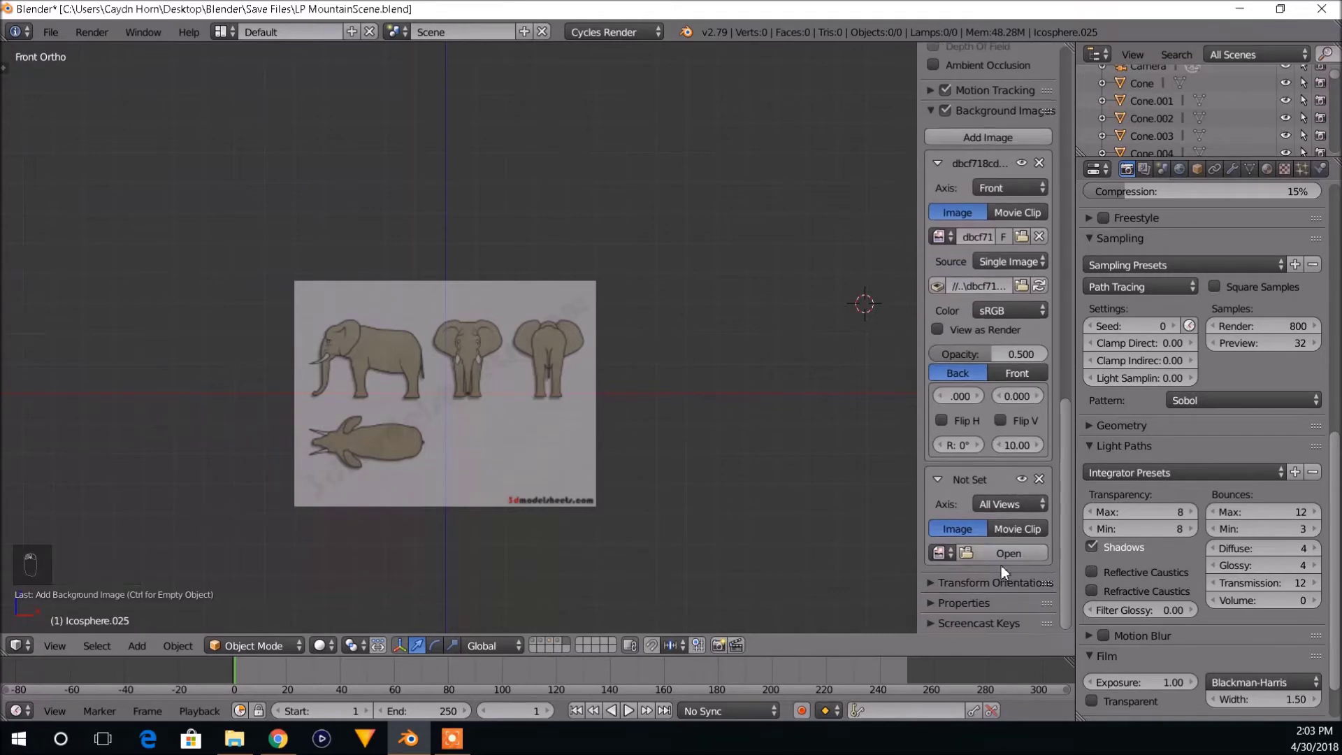
left_click(1005, 557)
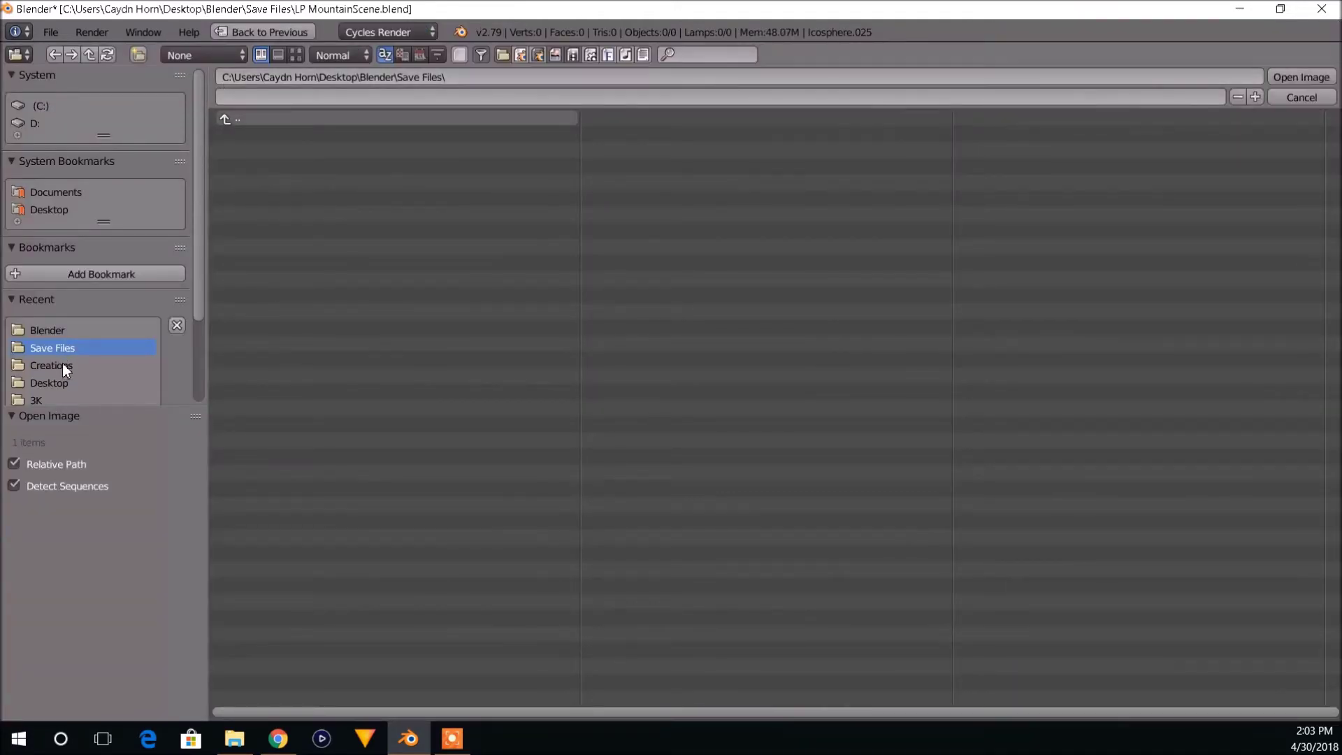
left_click(68, 333)
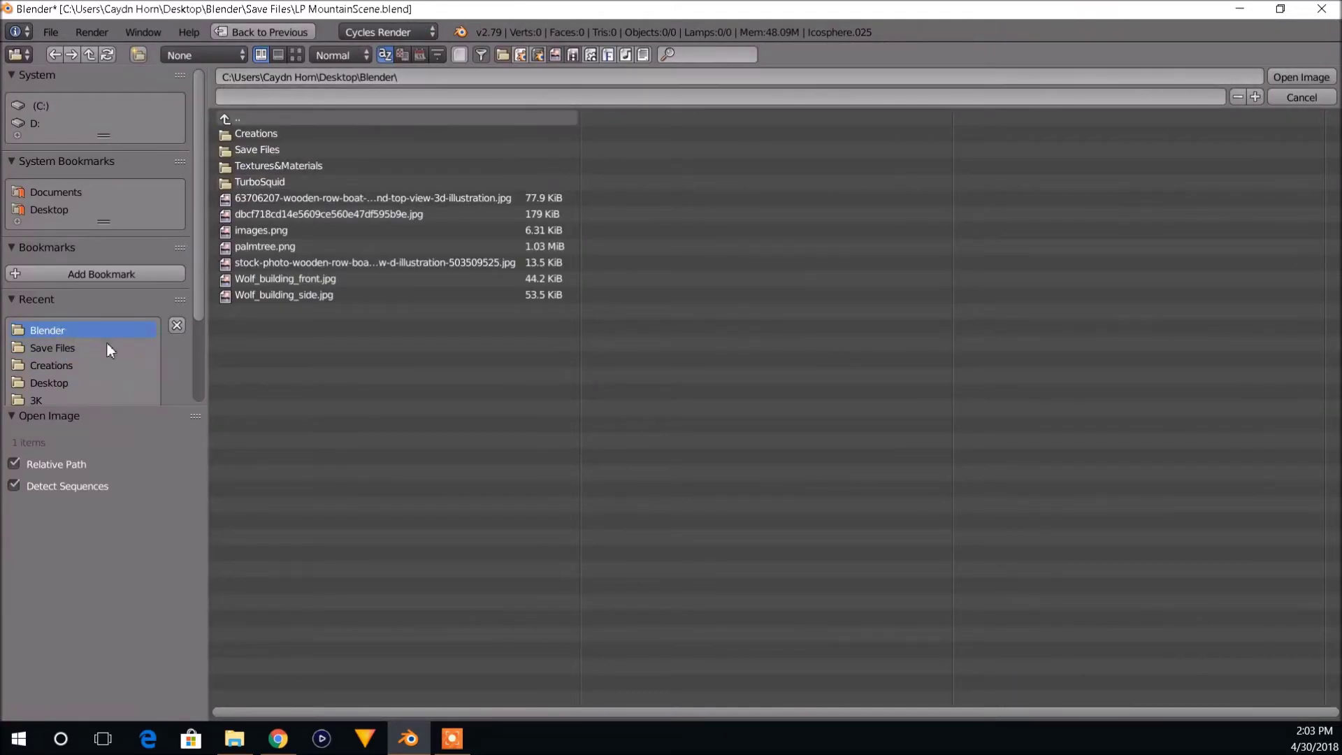
left_click(296, 55)
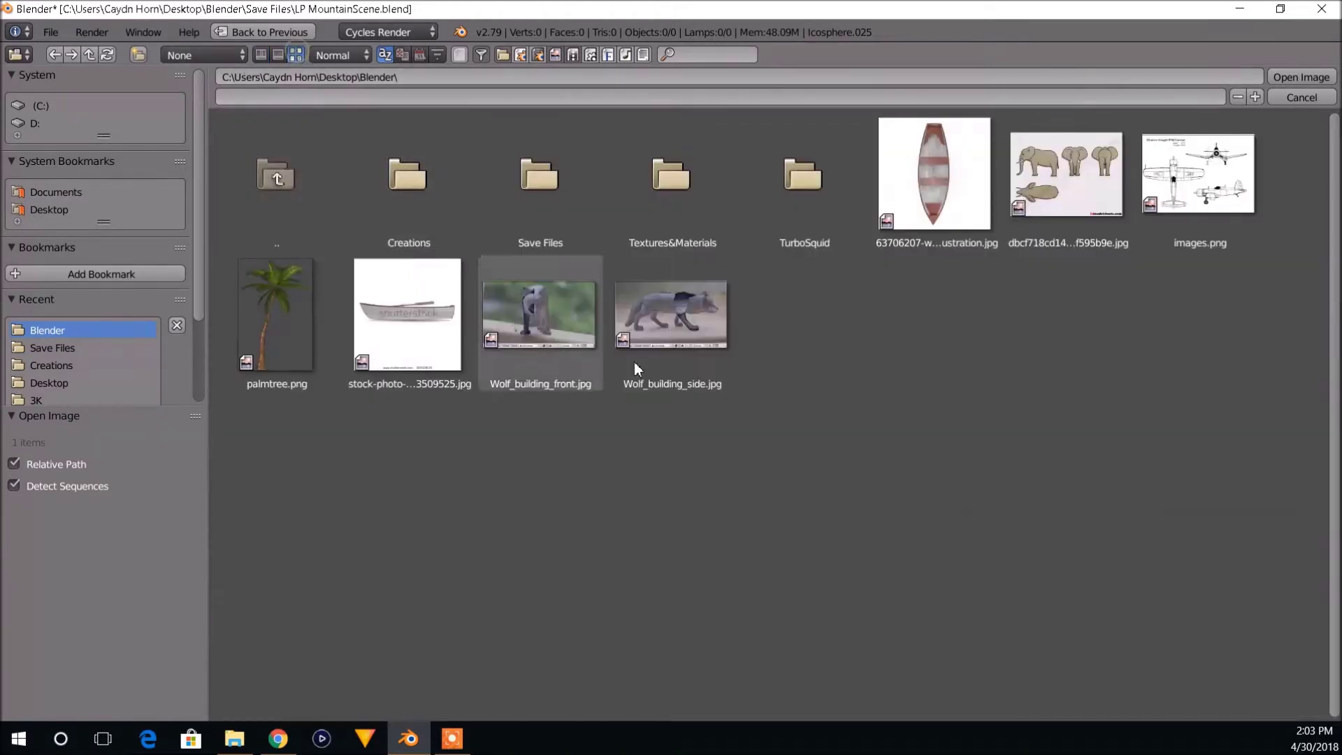
left_click(1082, 174)
left_click(1293, 73)
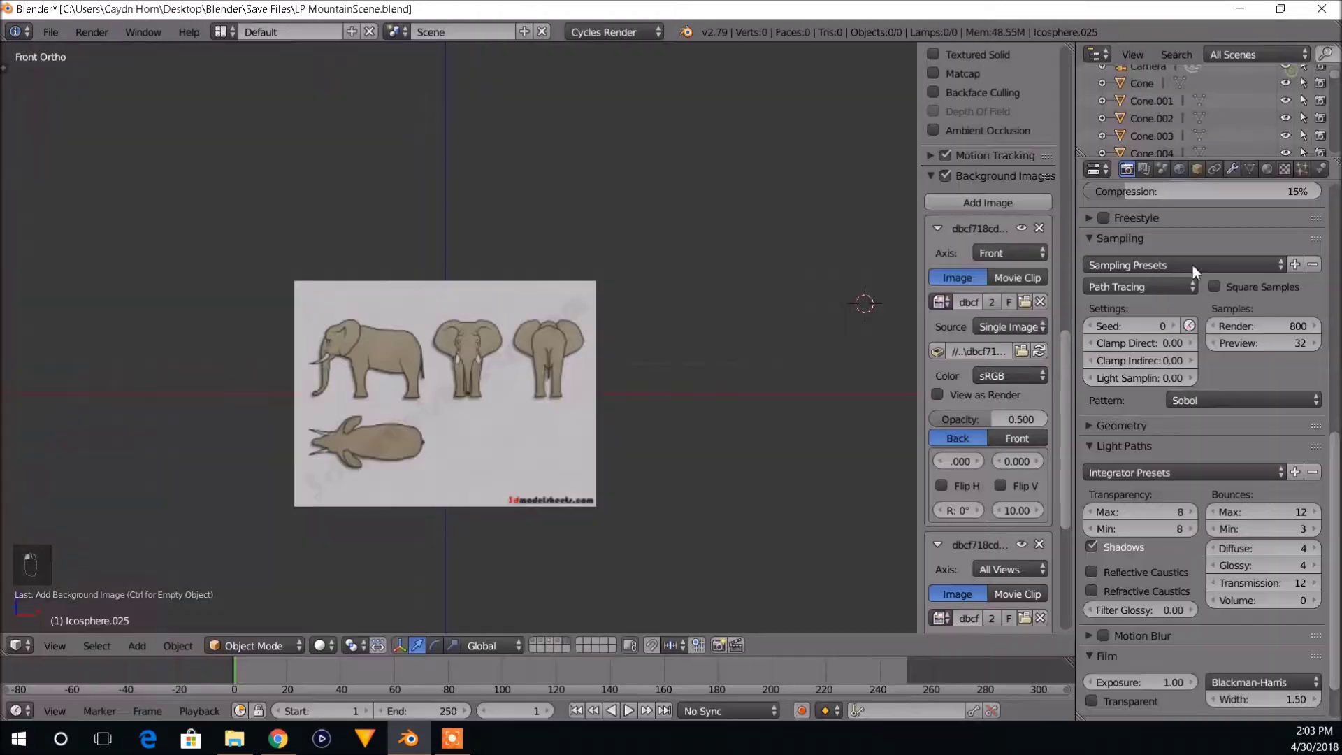
Assign the second background image to the Right axis and switch to the right view.
scroll(1022, 453, "down", 8)
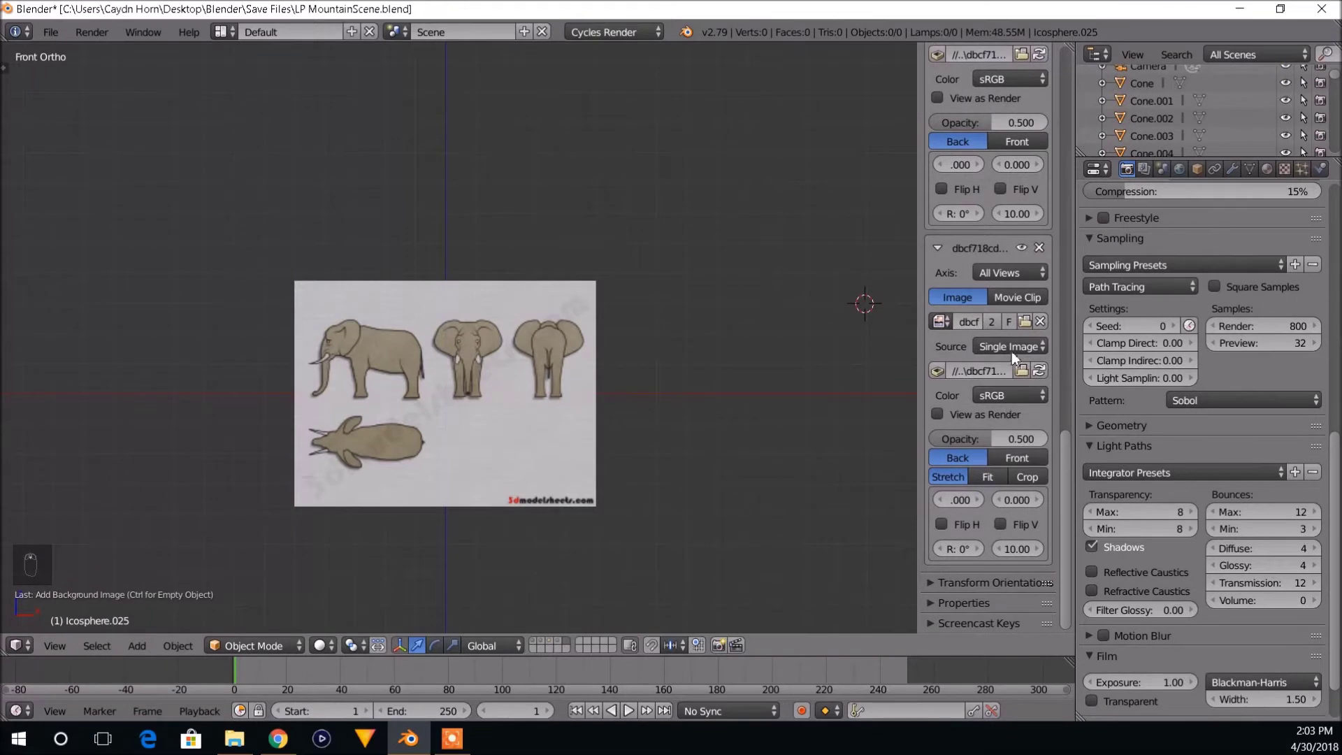
left_click(1022, 273)
left_click(738, 251)
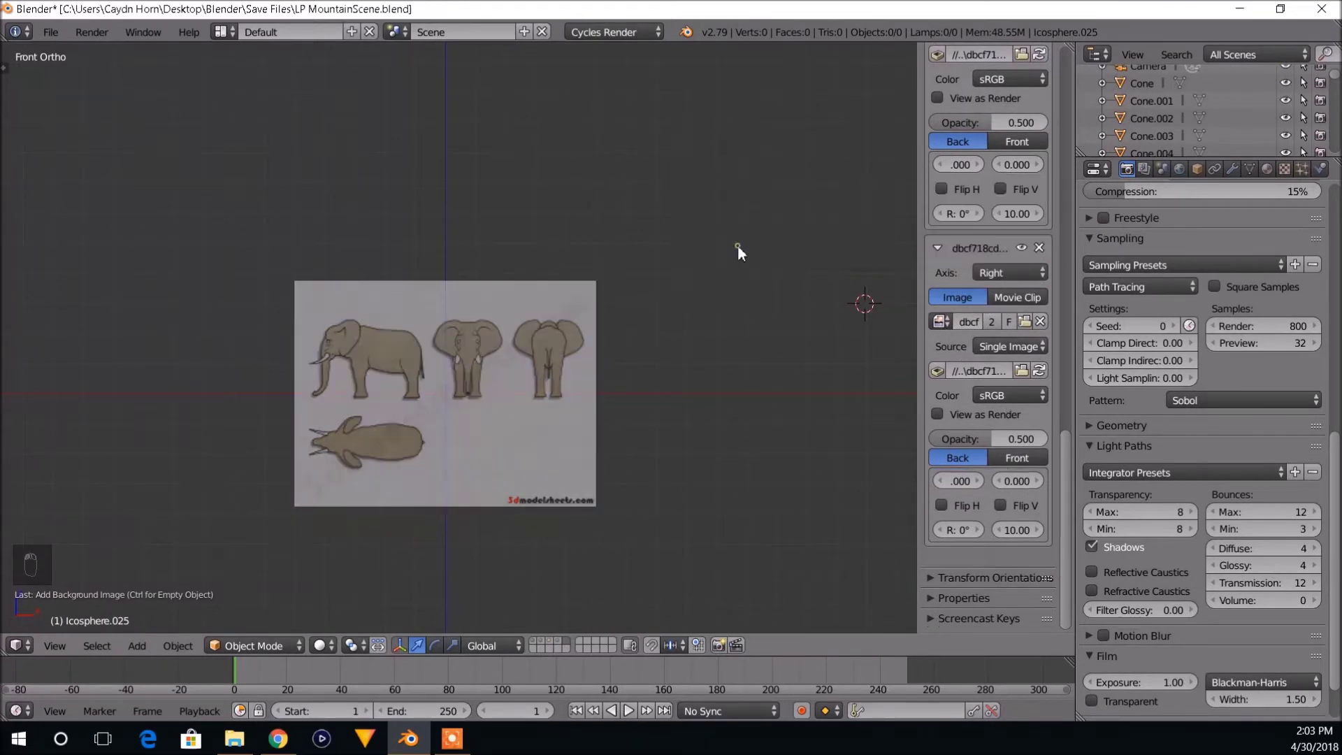
key("KP_3")
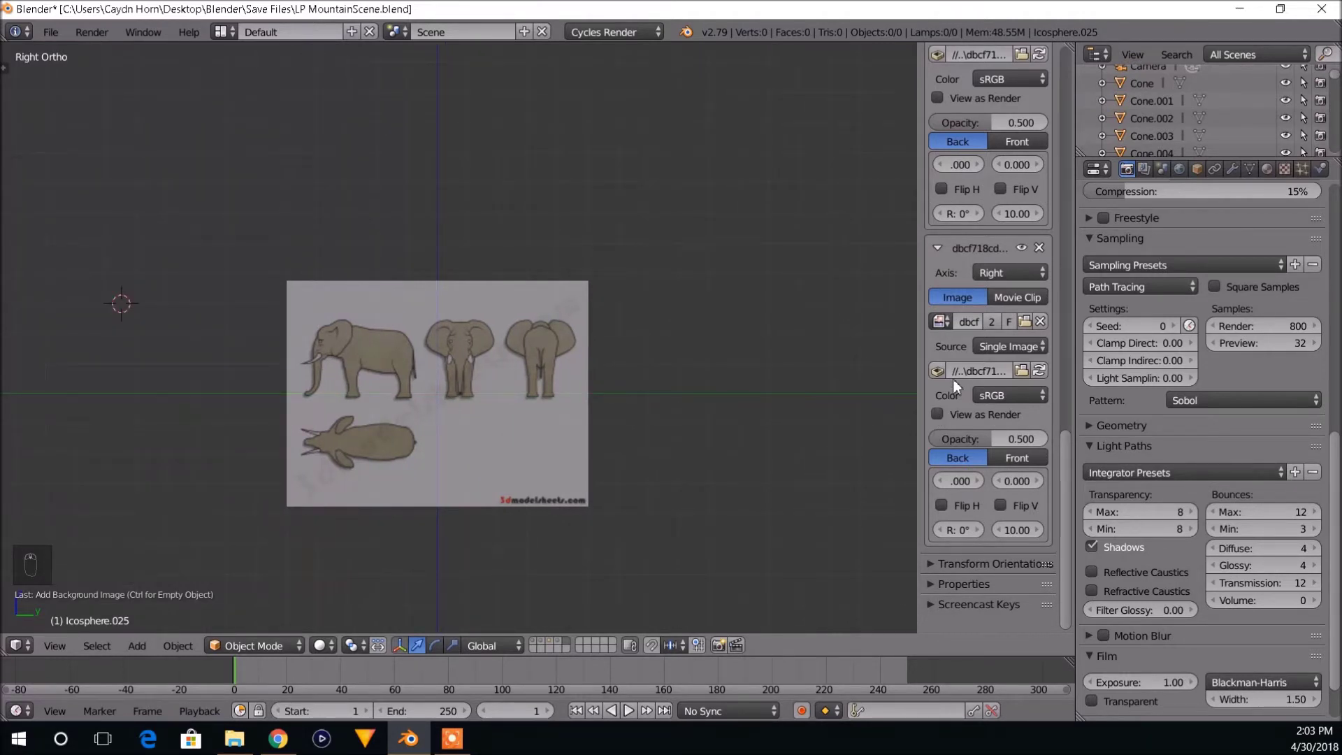
Add a third background image using the same elephant reference sheet from the Blender folder.
scroll(953, 380, "up", 8)
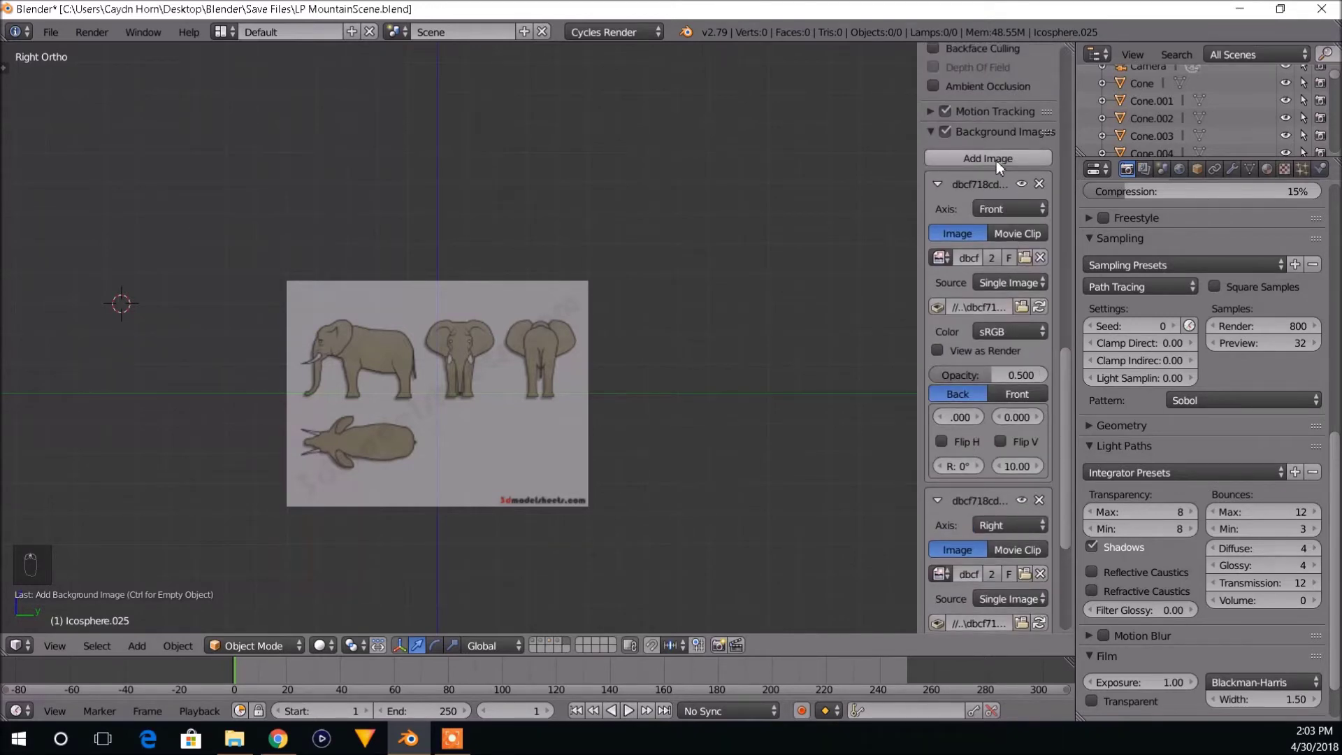
left_click(996, 161)
scroll(997, 471, "down", 10)
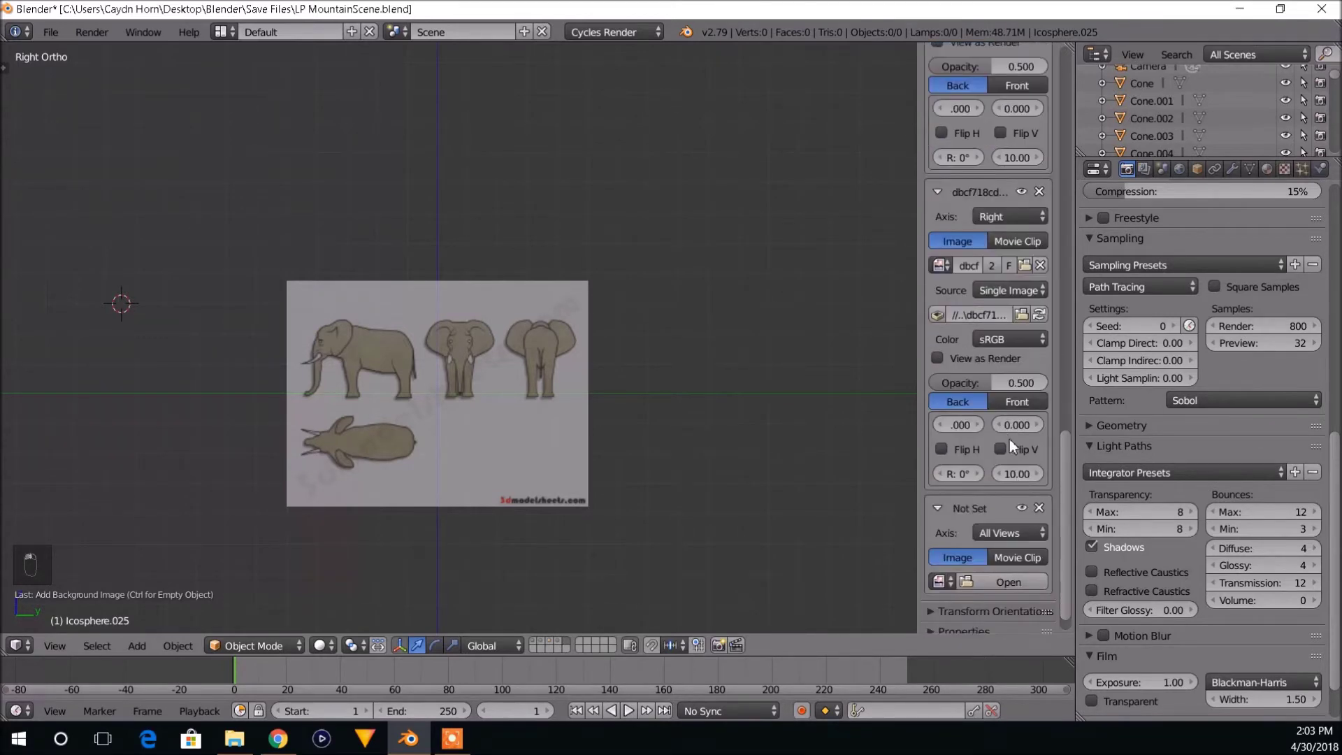
left_click(1013, 587)
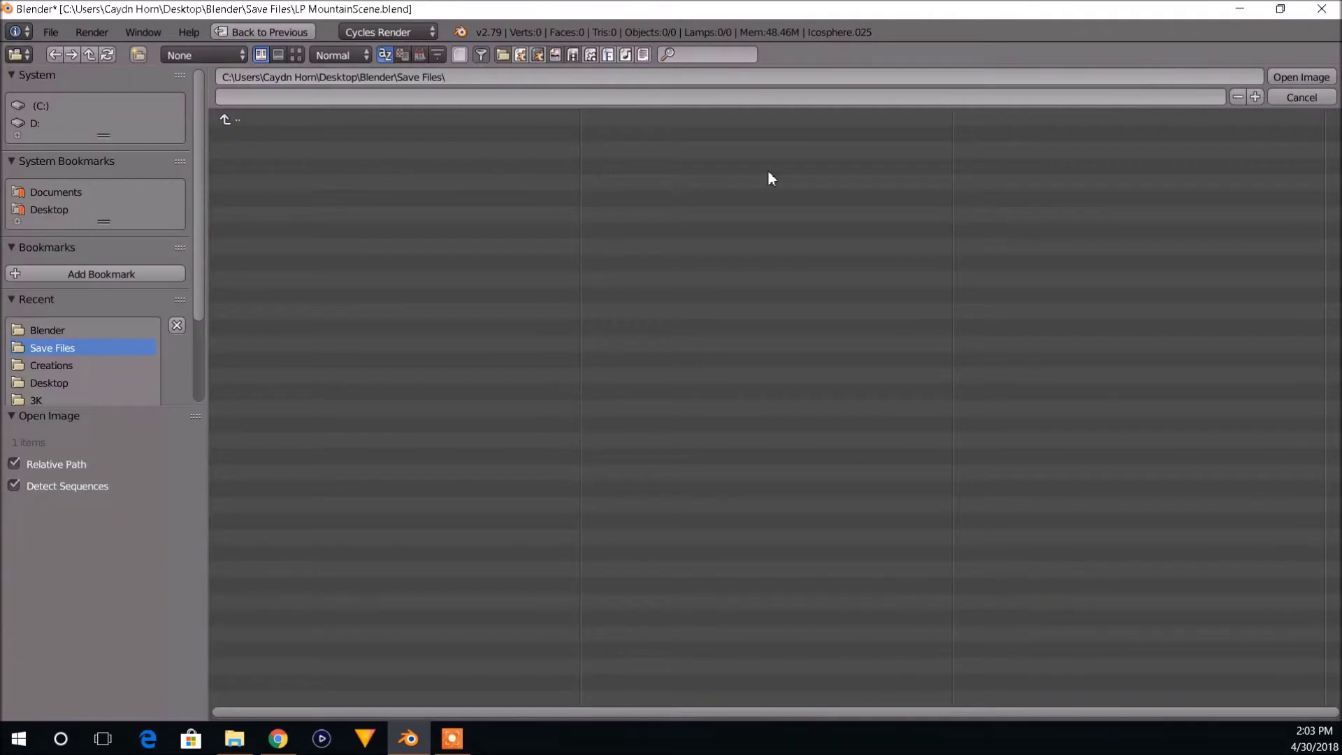
left_click(297, 54)
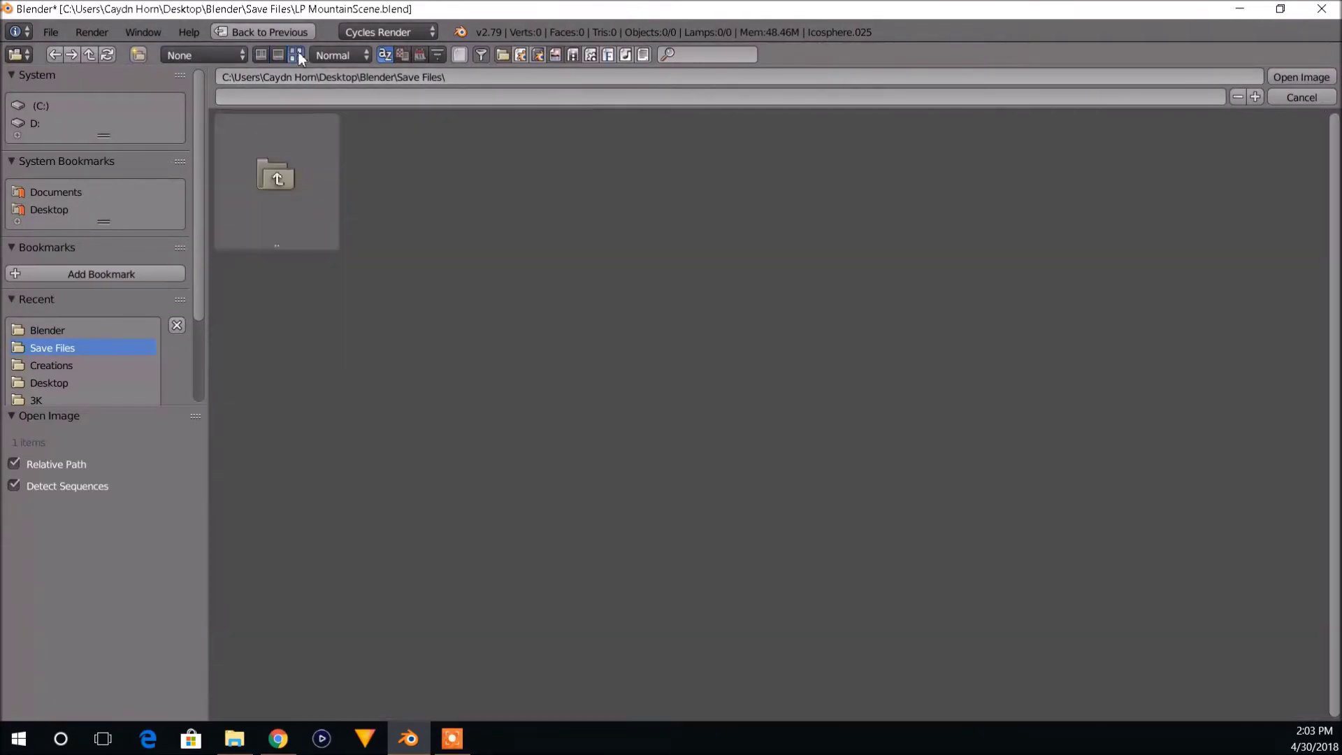
left_click(56, 330)
left_click(1080, 199)
left_click(1300, 77)
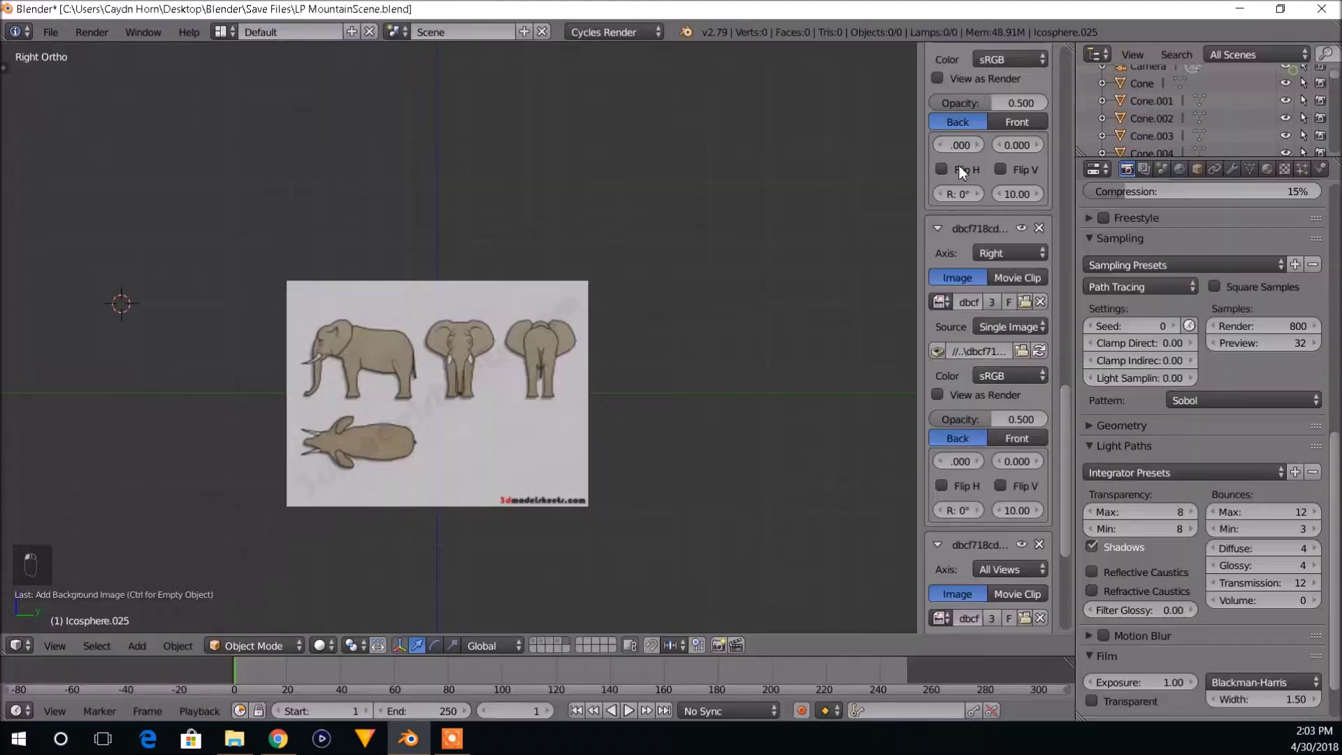
Assign the third elephant background image to the Top axis.
left_click(452, 739)
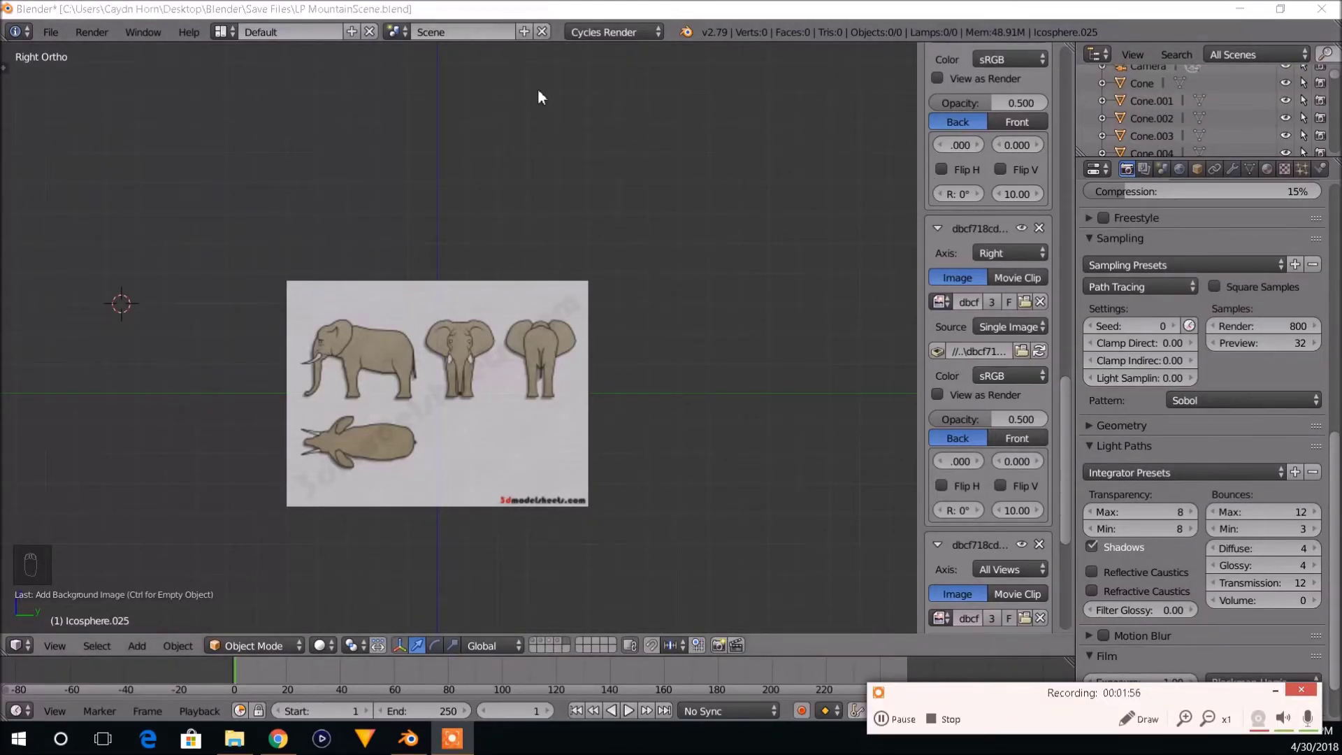
scroll(966, 517, "down", 3)
scroll(966, 513, "down", 6)
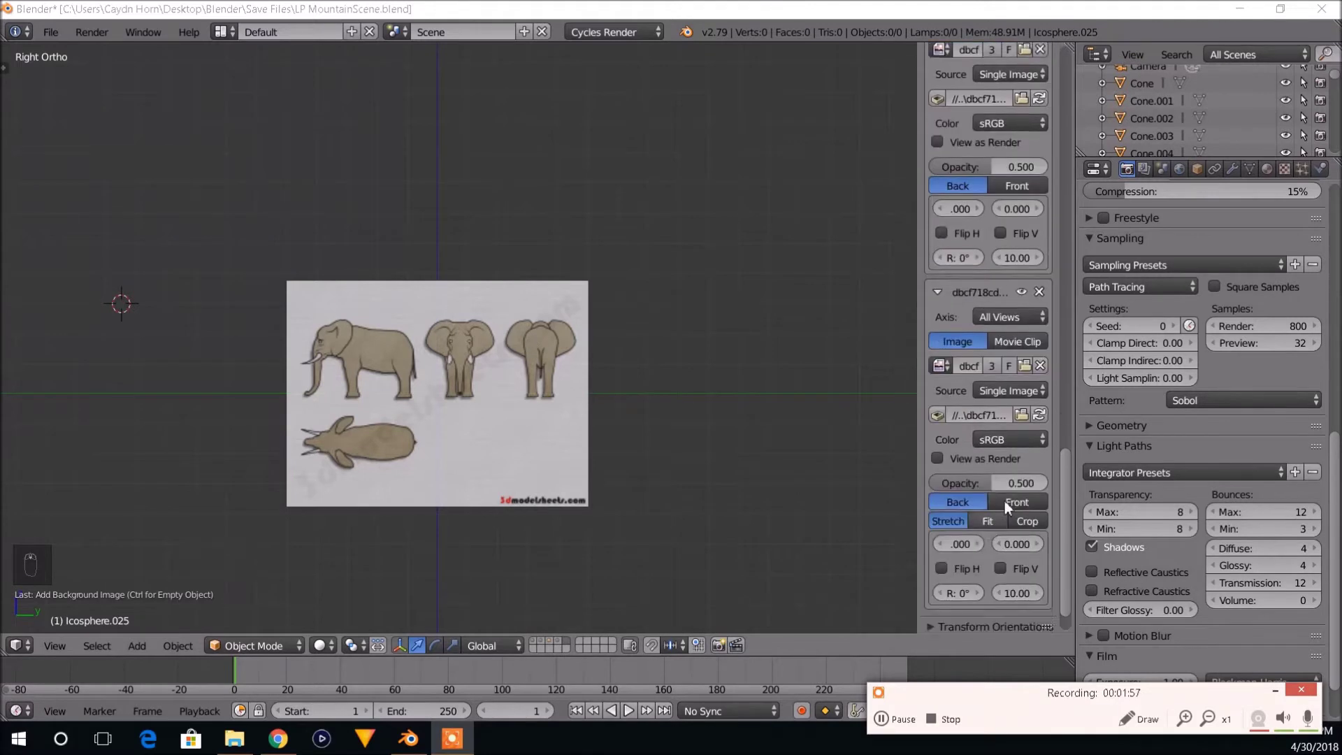
left_click(1021, 314)
left_click(911, 299)
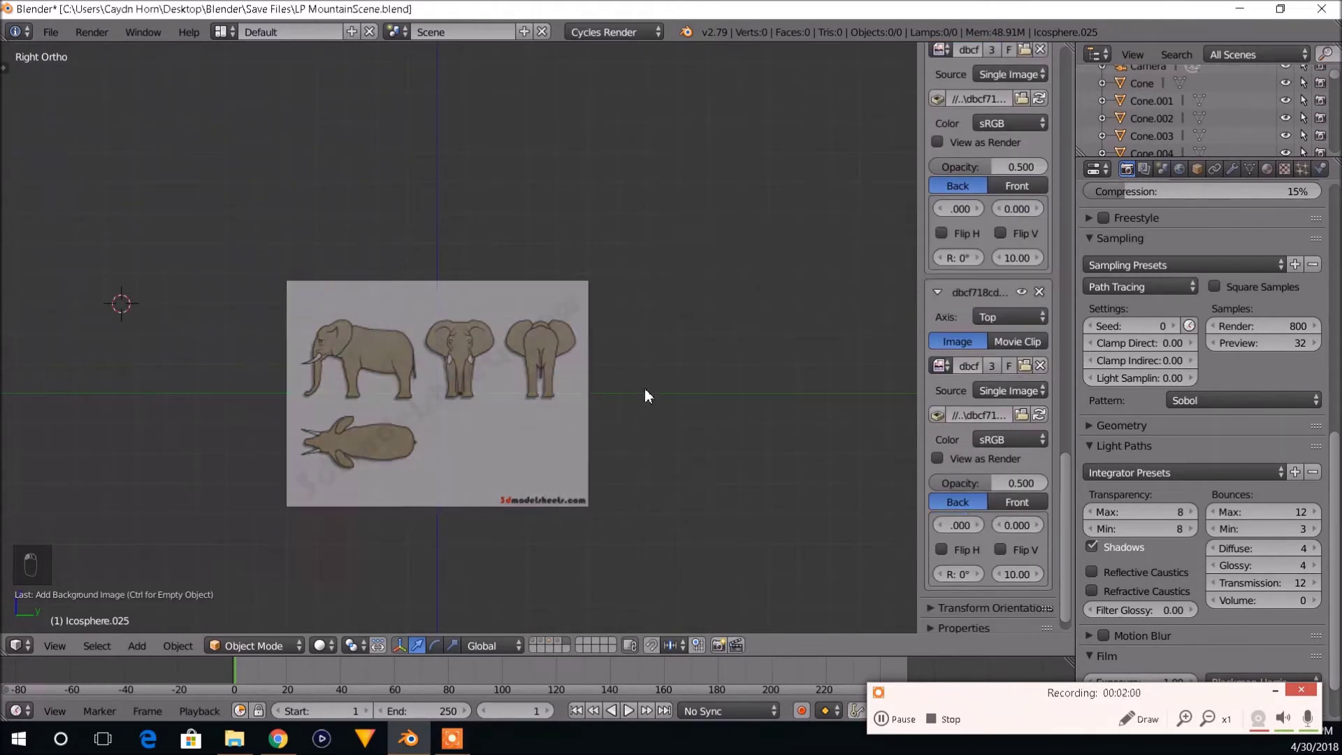
Check the elephant reference sheet in the top, front and right orthographic views.
key("KP_7")
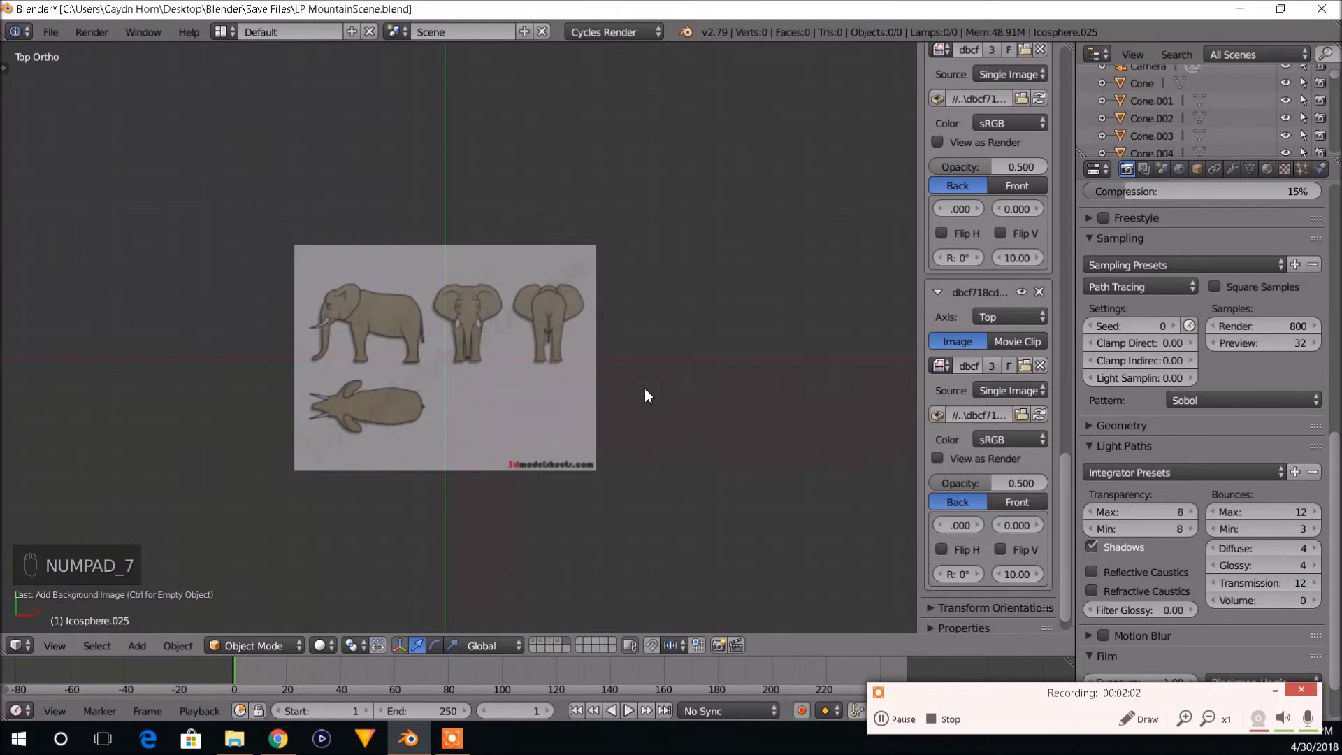
key("KP_1")
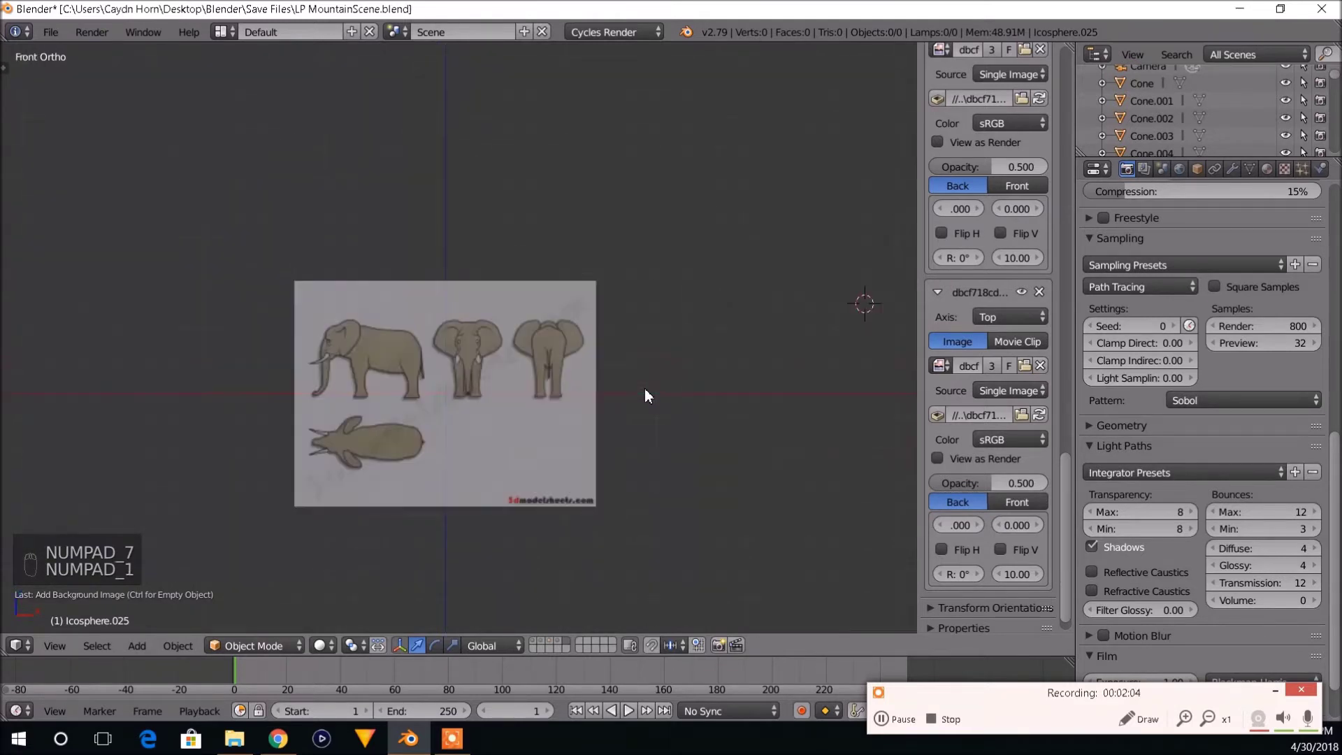
key("KP_3")
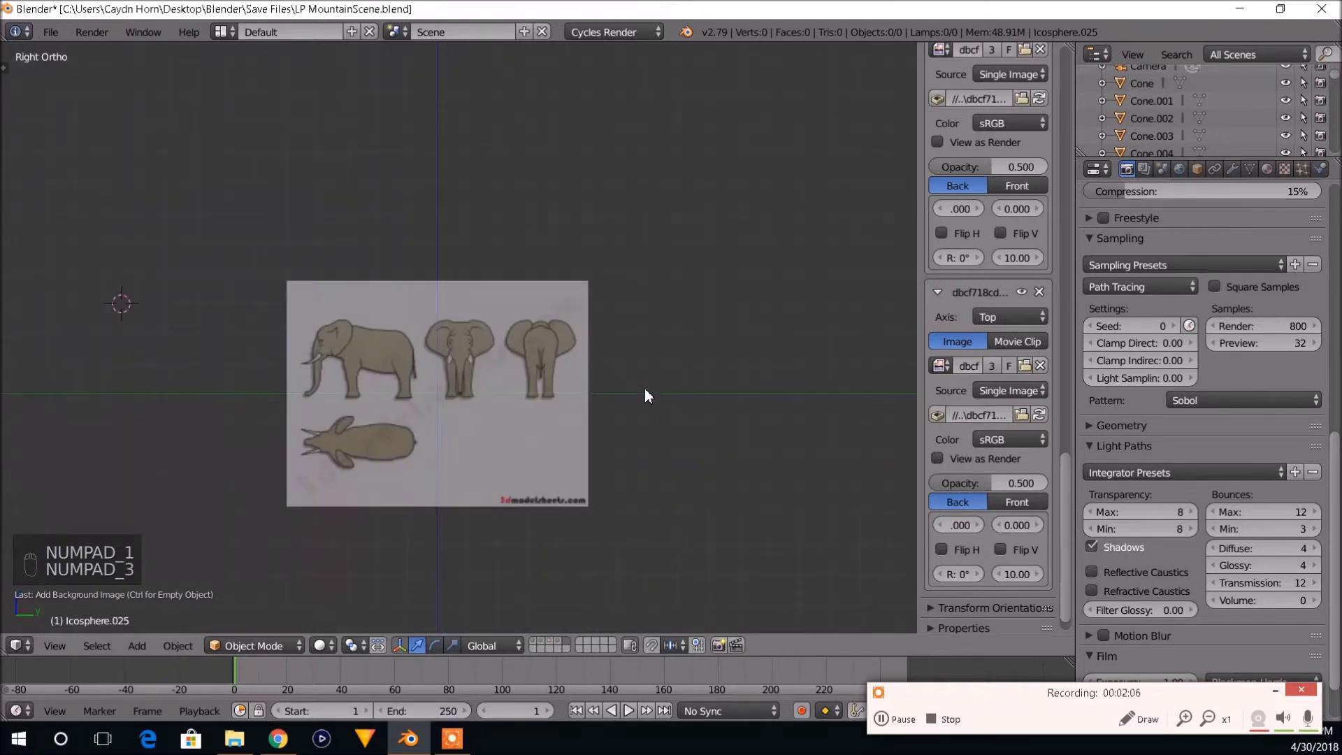
scroll(689, 379, "up", 1)
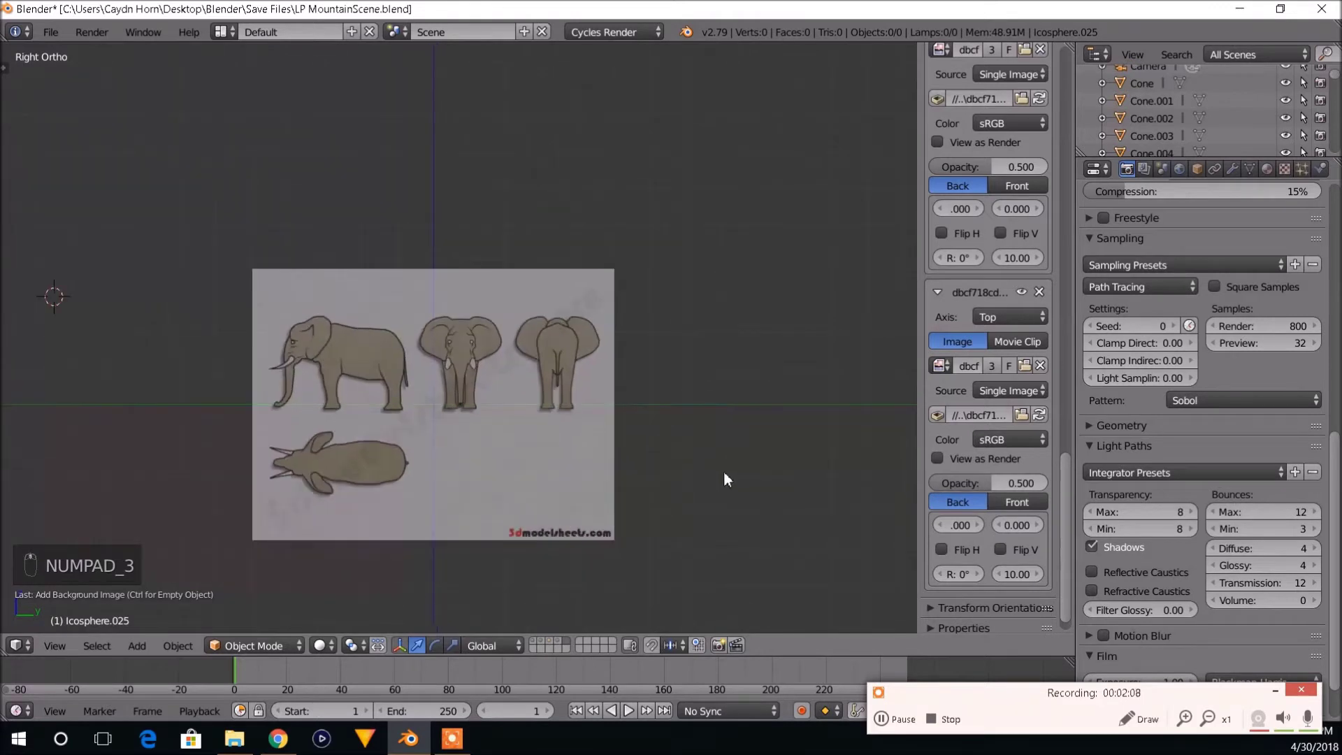
left_click_drag(1069, 692, 0, 600)
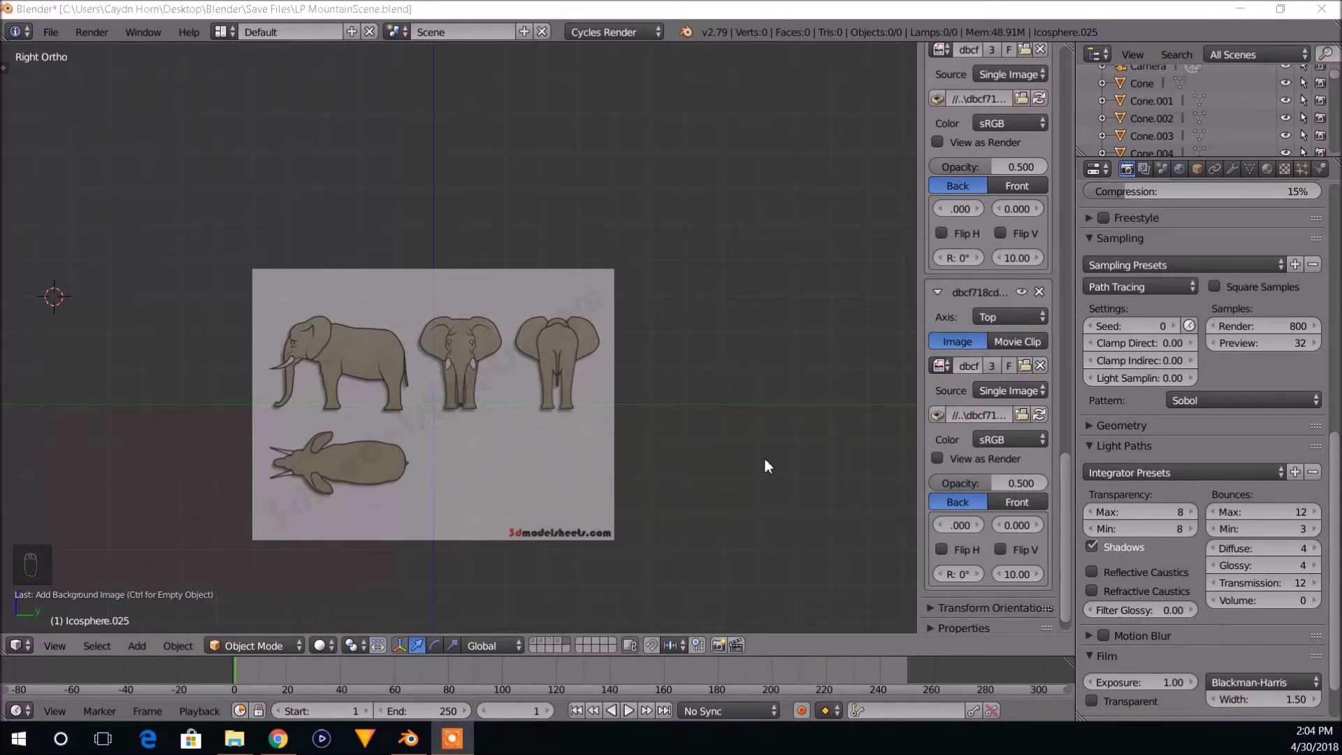
Display the layer holding the mountain scene, and switch to an empty layer in the front view.
scroll(664, 464, "down", 1)
middle_click_drag(664, 463, 678, 473)
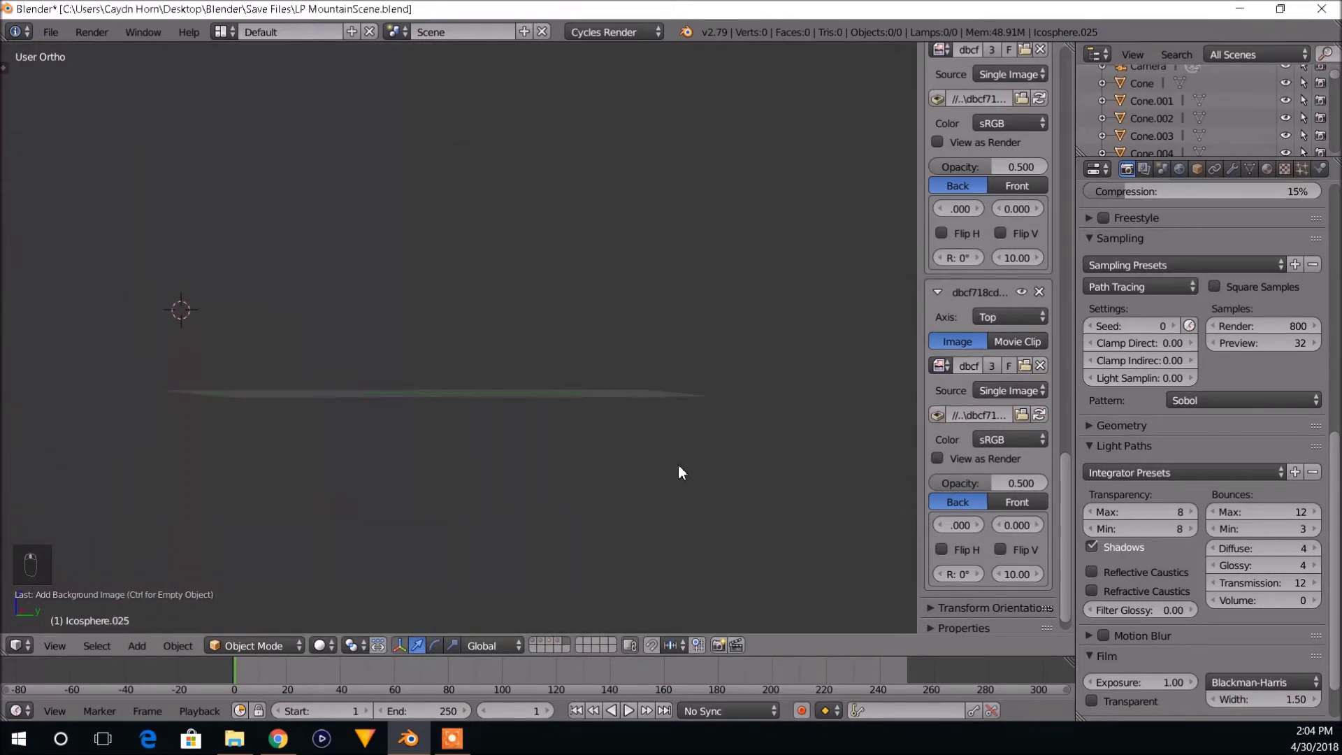
key("KP_1")
scroll(678, 473, "up", 3)
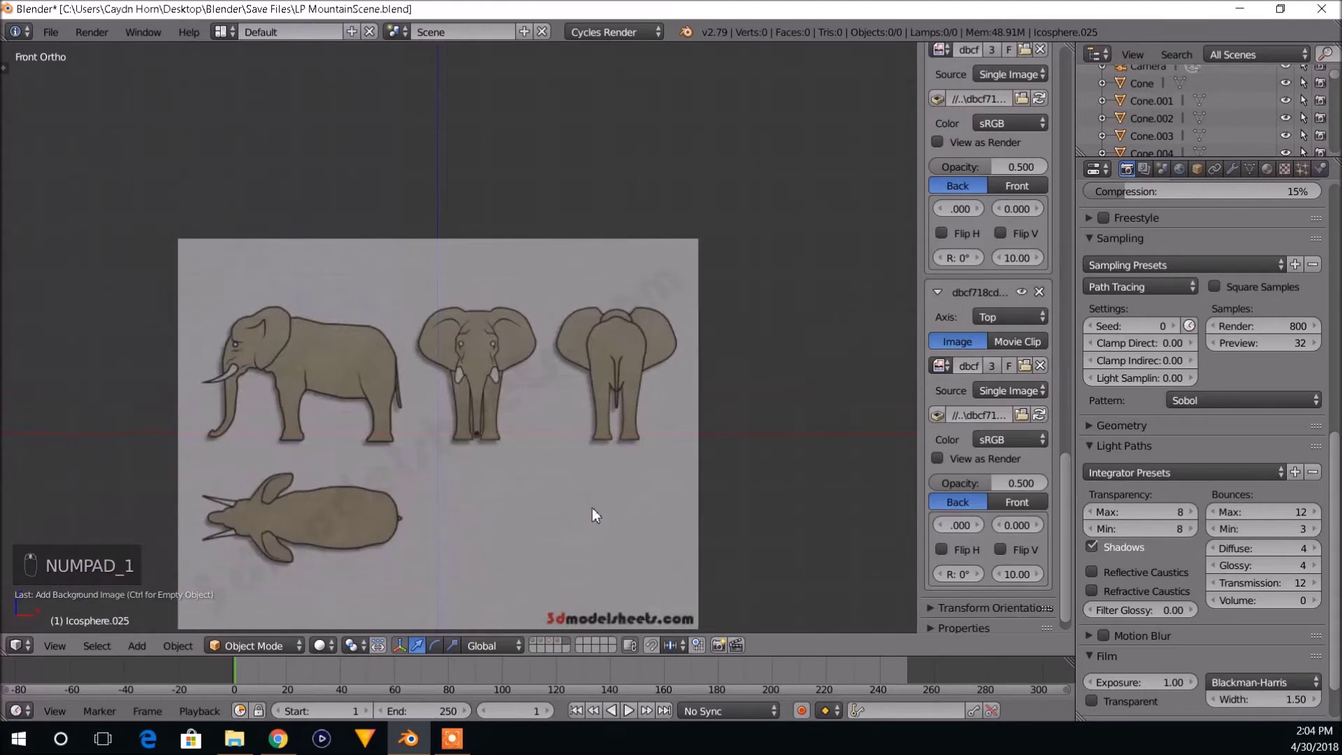
middle_click_drag(593, 508, 606, 499, "shift")
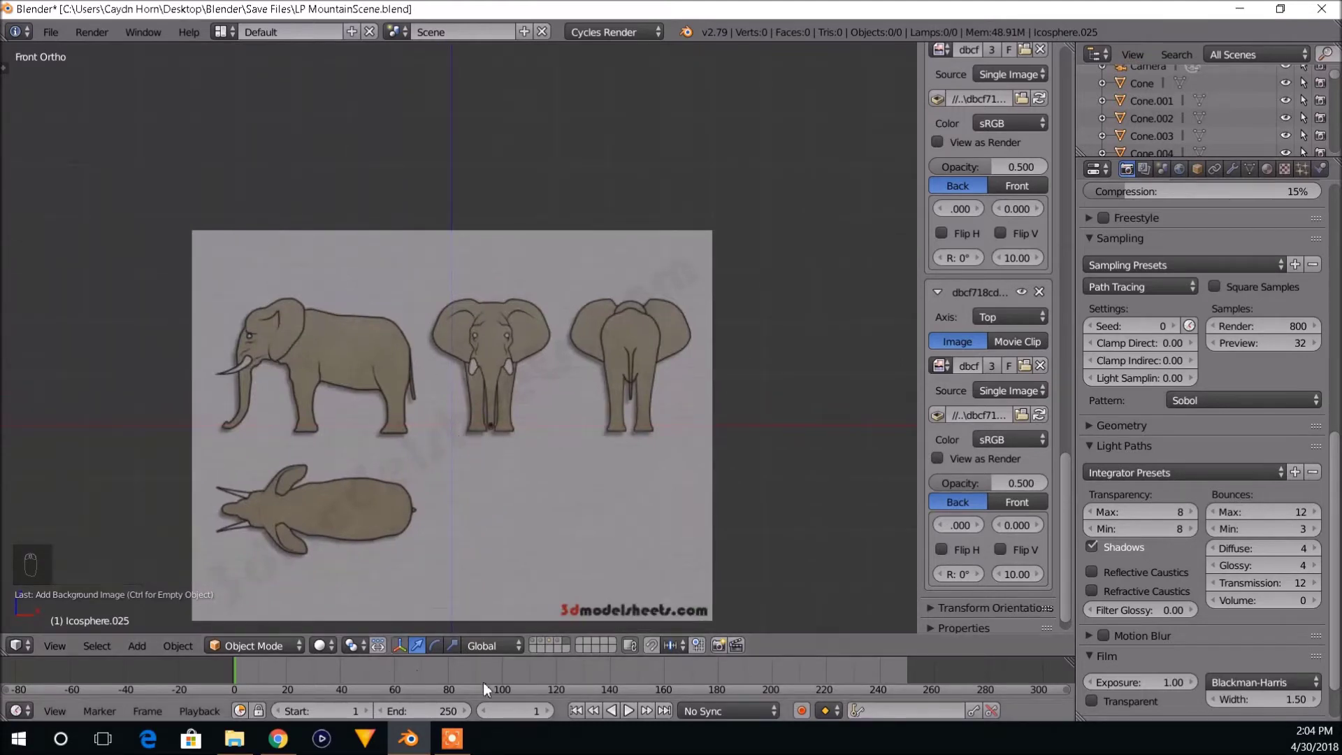
left_click(532, 640)
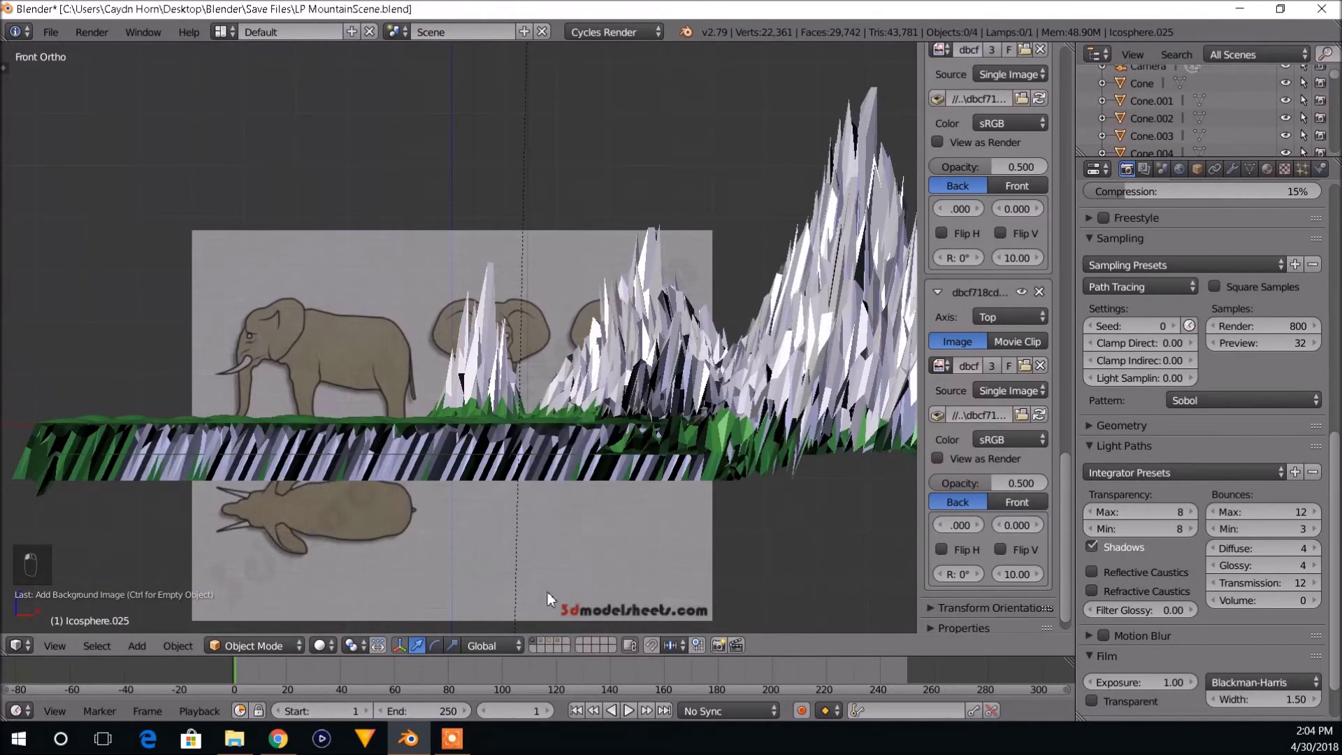
middle_click_drag(547, 593, 568, 622)
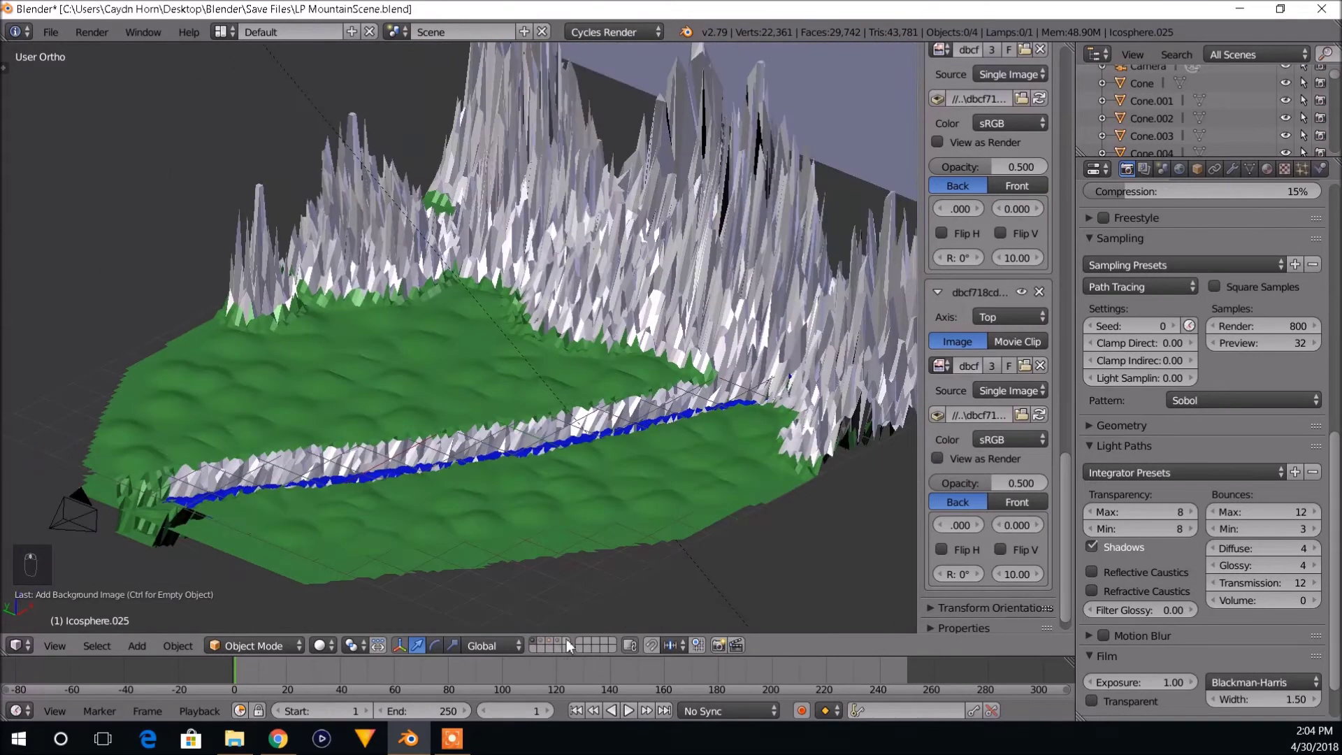
left_click(566, 639)
key("KP_1")
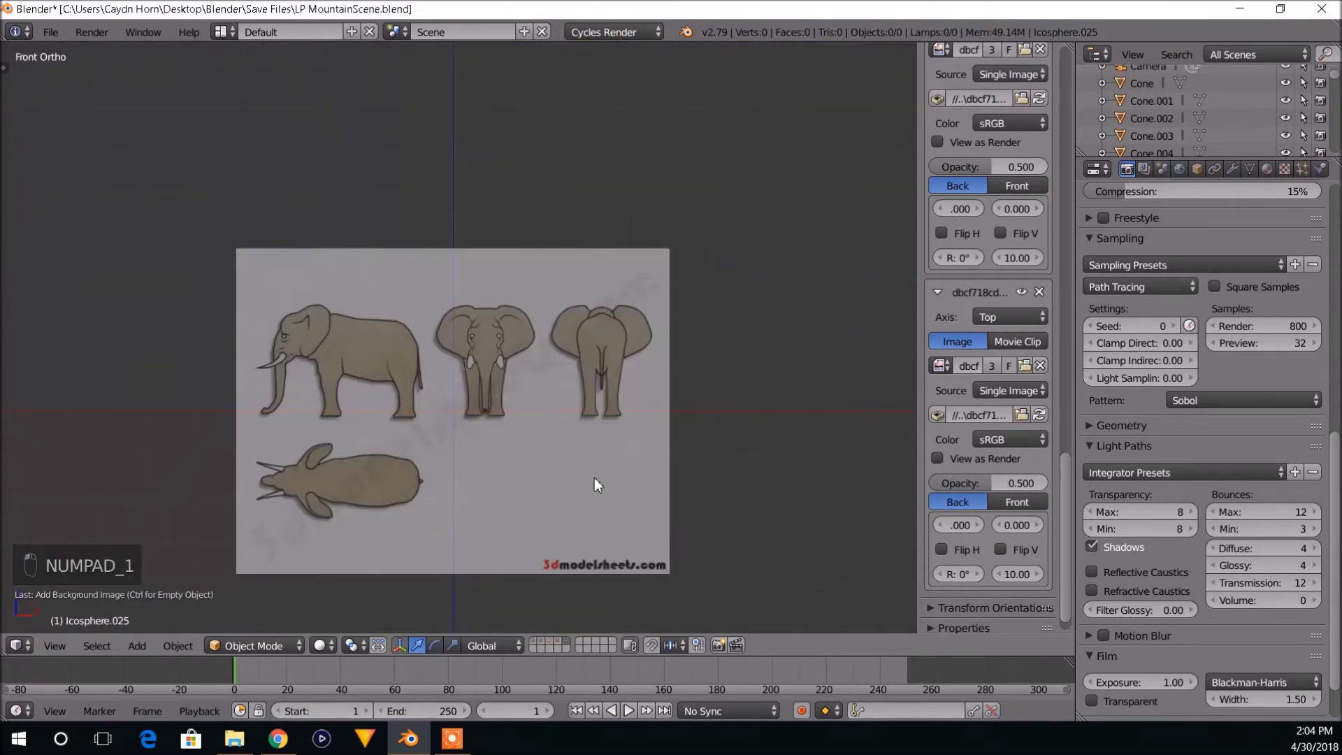
Place the 3D cursor near the centre of the elephant sheet in the front view and add a cube mesh there.
scroll(594, 478, "up", 1)
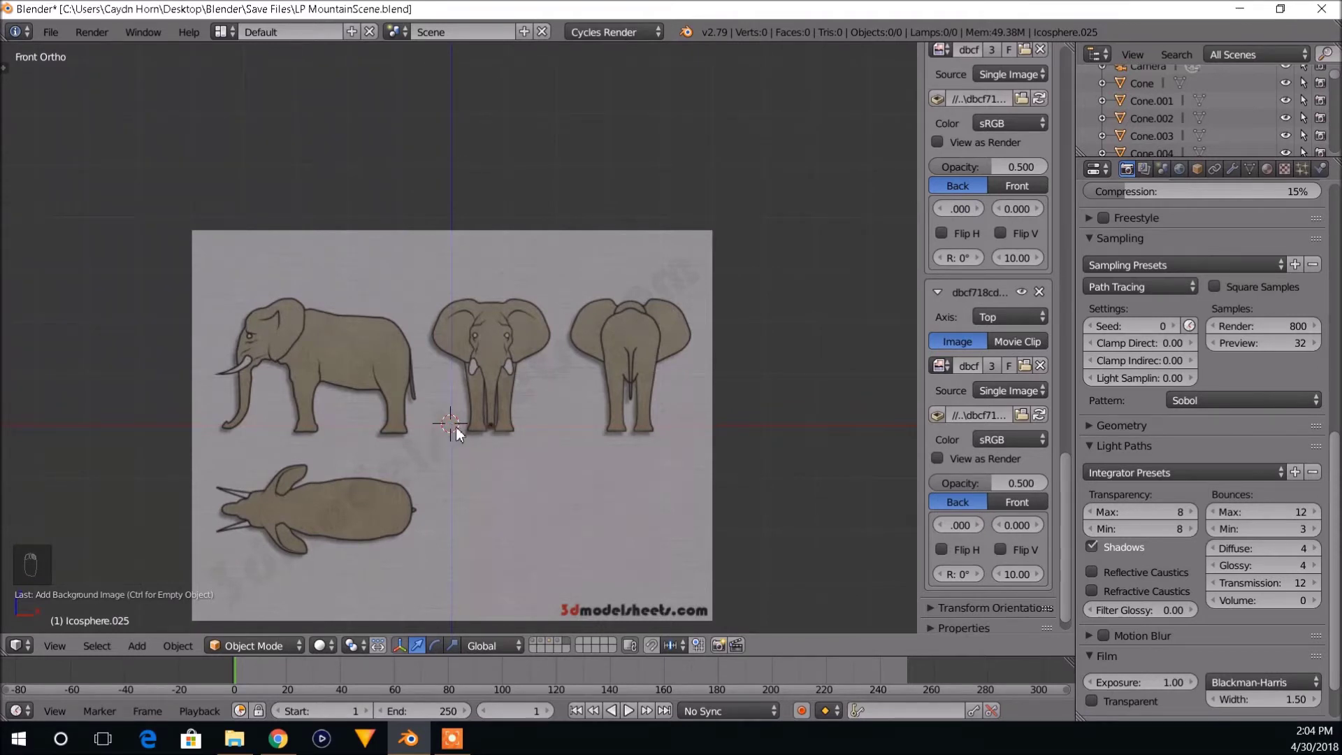
key("shift+a")
mouse_move(464, 436)
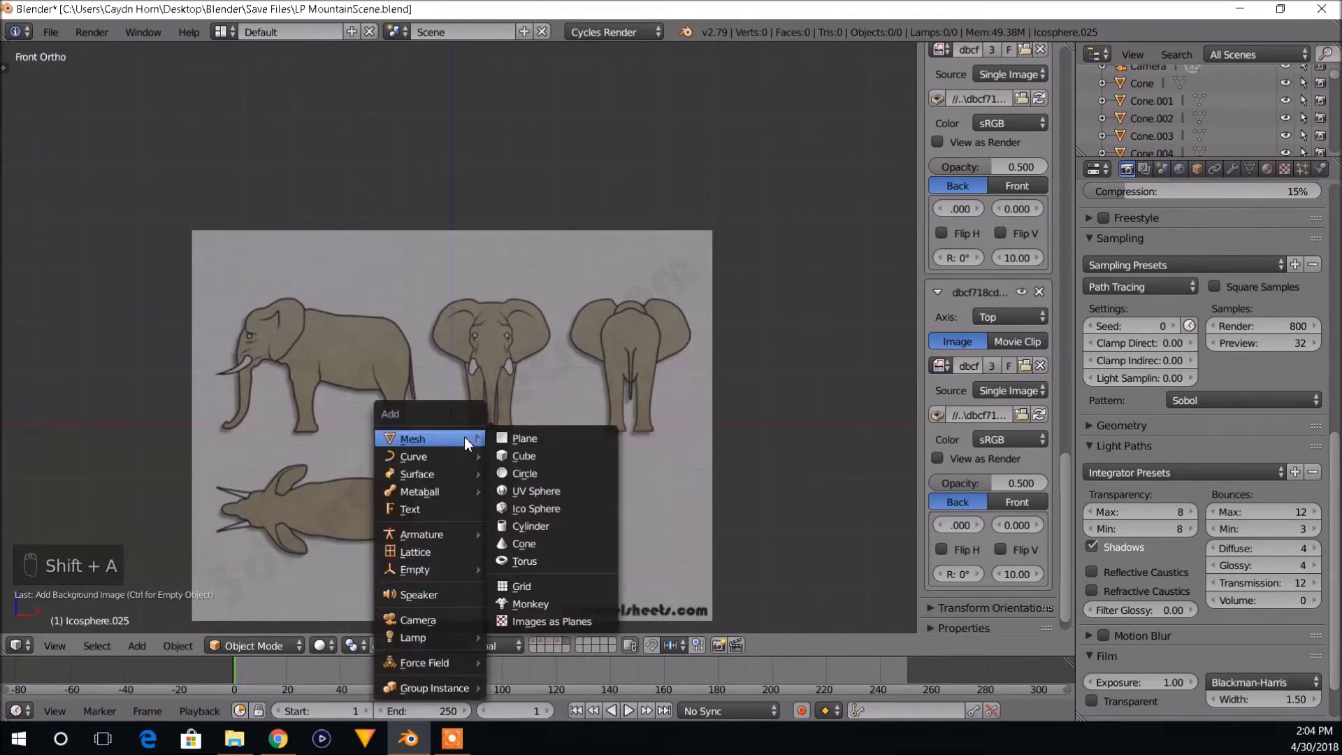
left_click(514, 455)
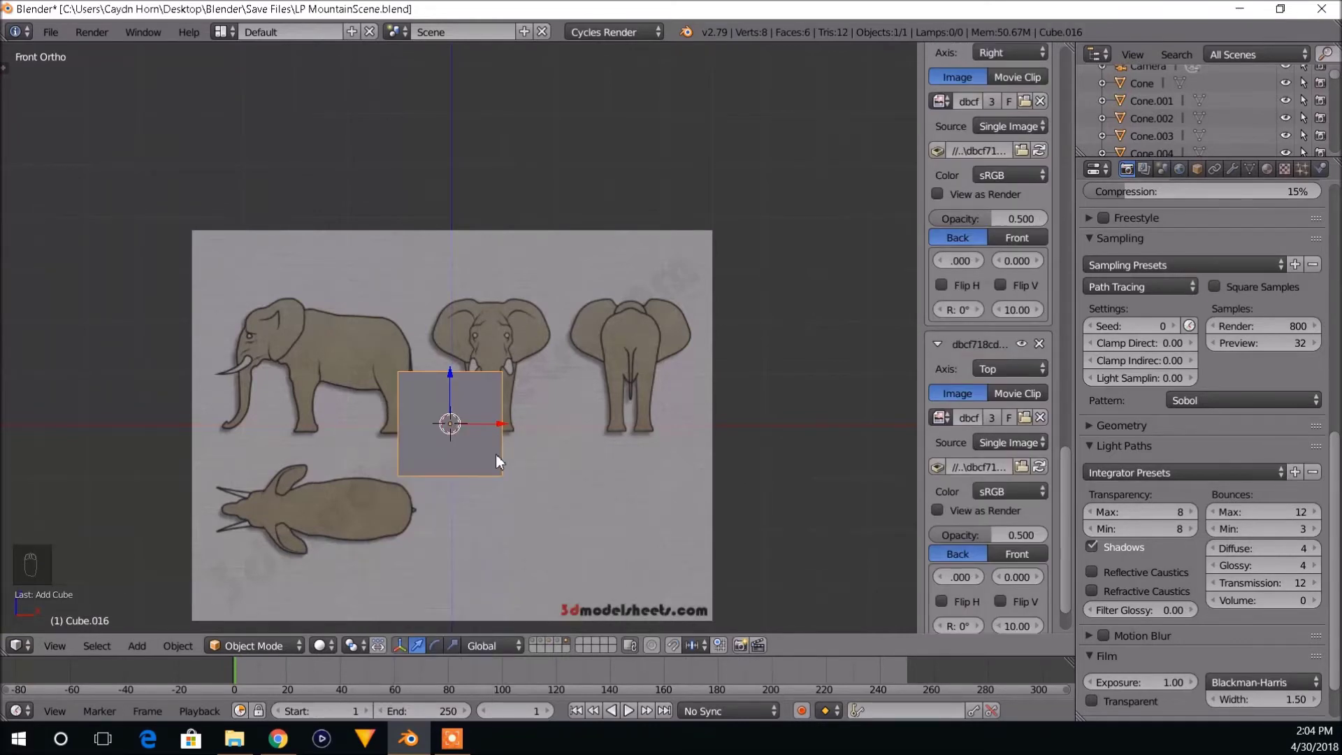
scroll(497, 454, "up", 3)
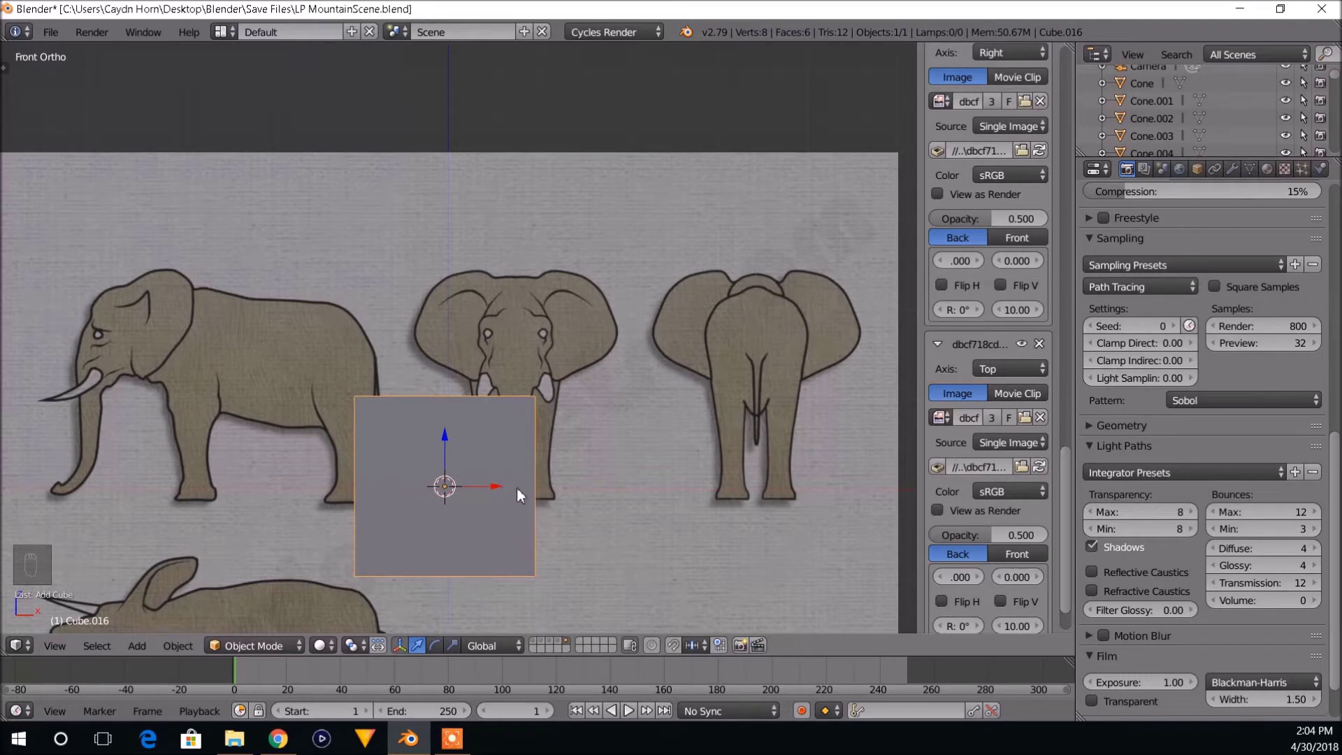
scroll(539, 492, "down", 3)
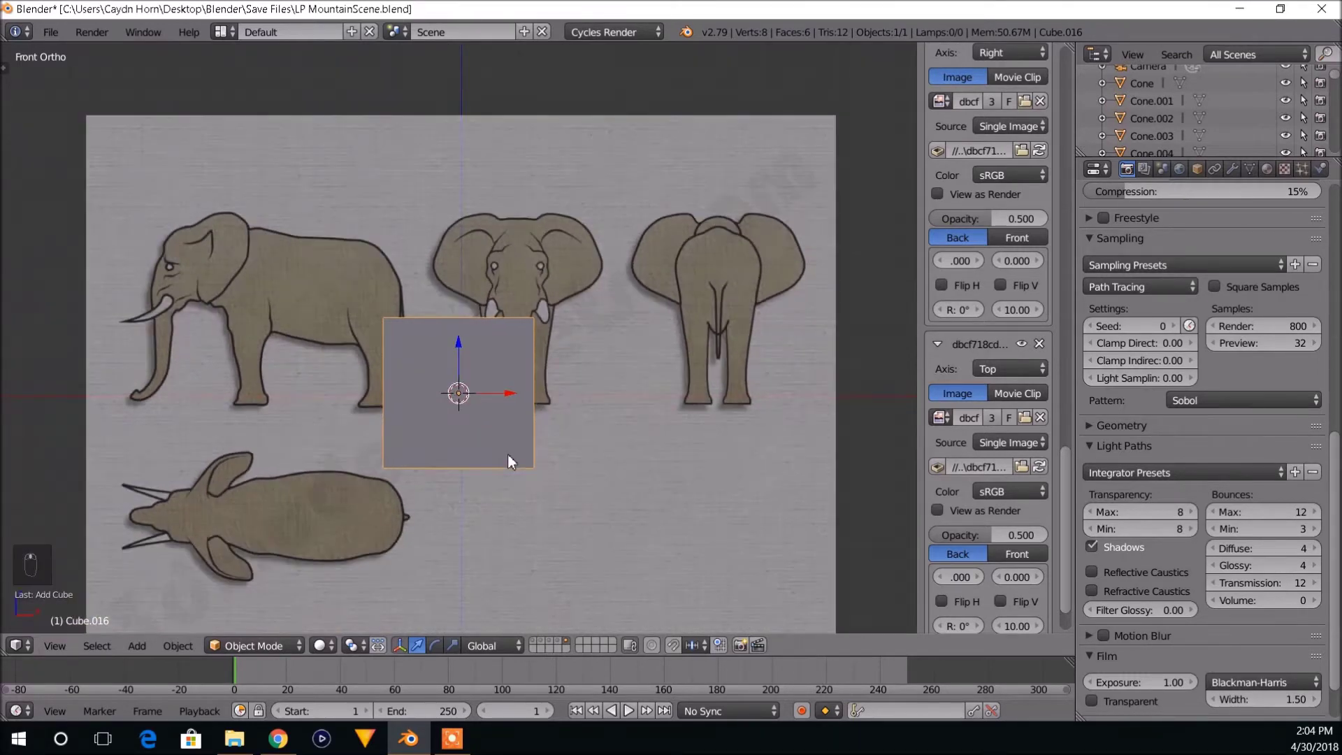
middle_click_drag(644, 402, 671, 411, "shift")
scroll(950, 392, "down", 2)
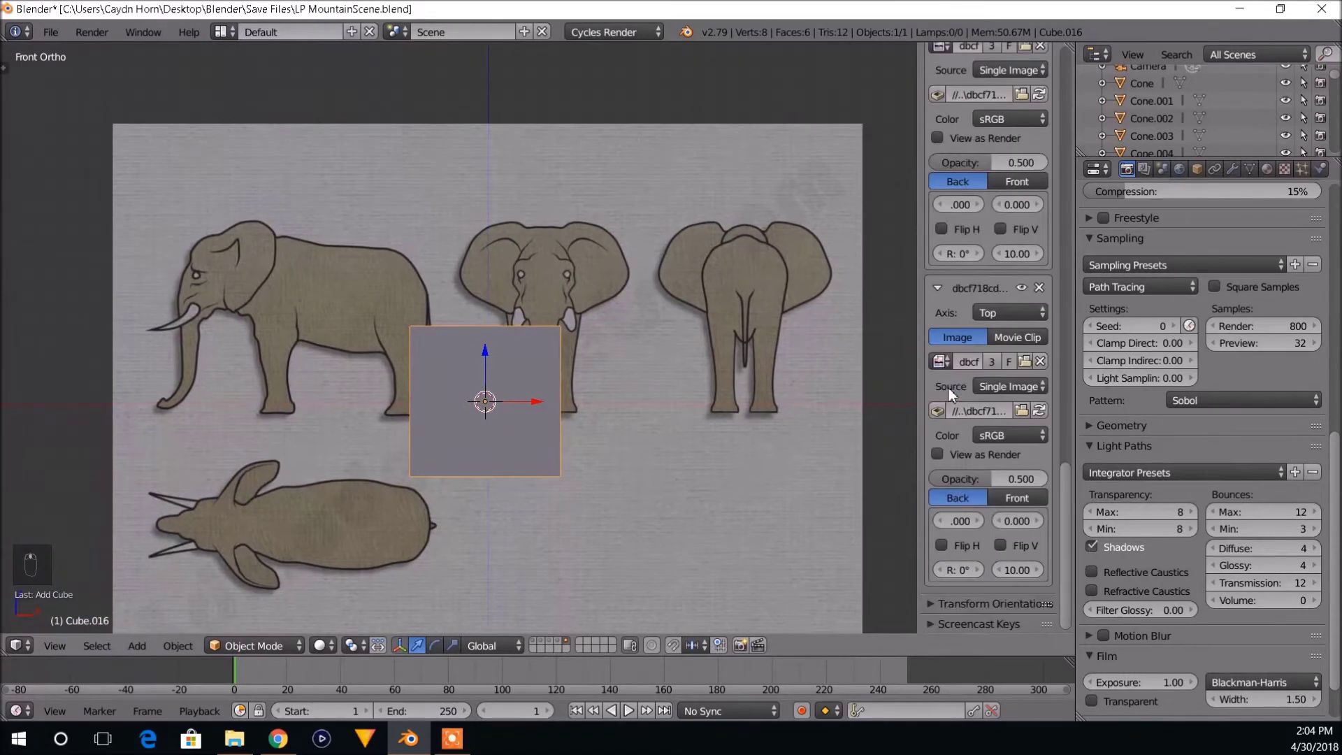
In the right view, move the cube about 10.47 units along the Y axis onto the centre of the reference sheet.
scroll(962, 377, "up", 5)
scroll(962, 389, "up", 5)
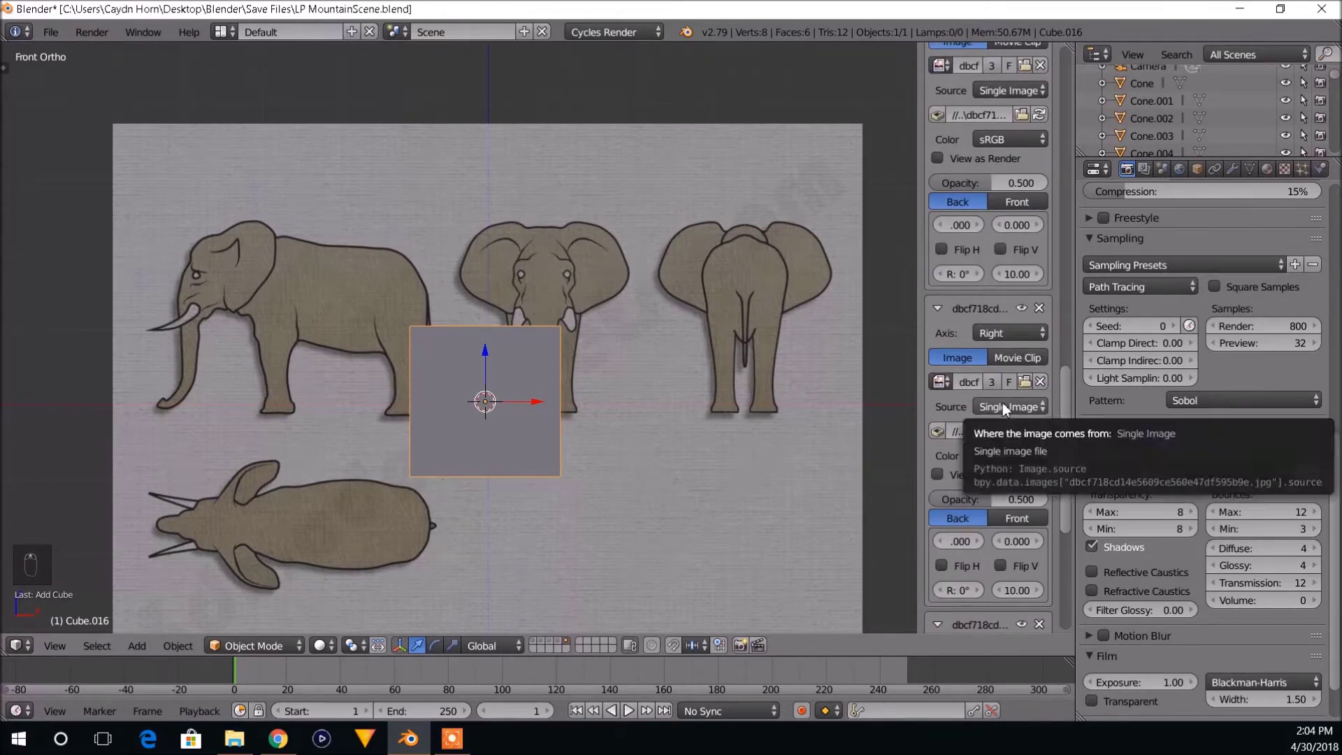
scroll(1003, 402, "up", 2)
scroll(1002, 402, "down", 2)
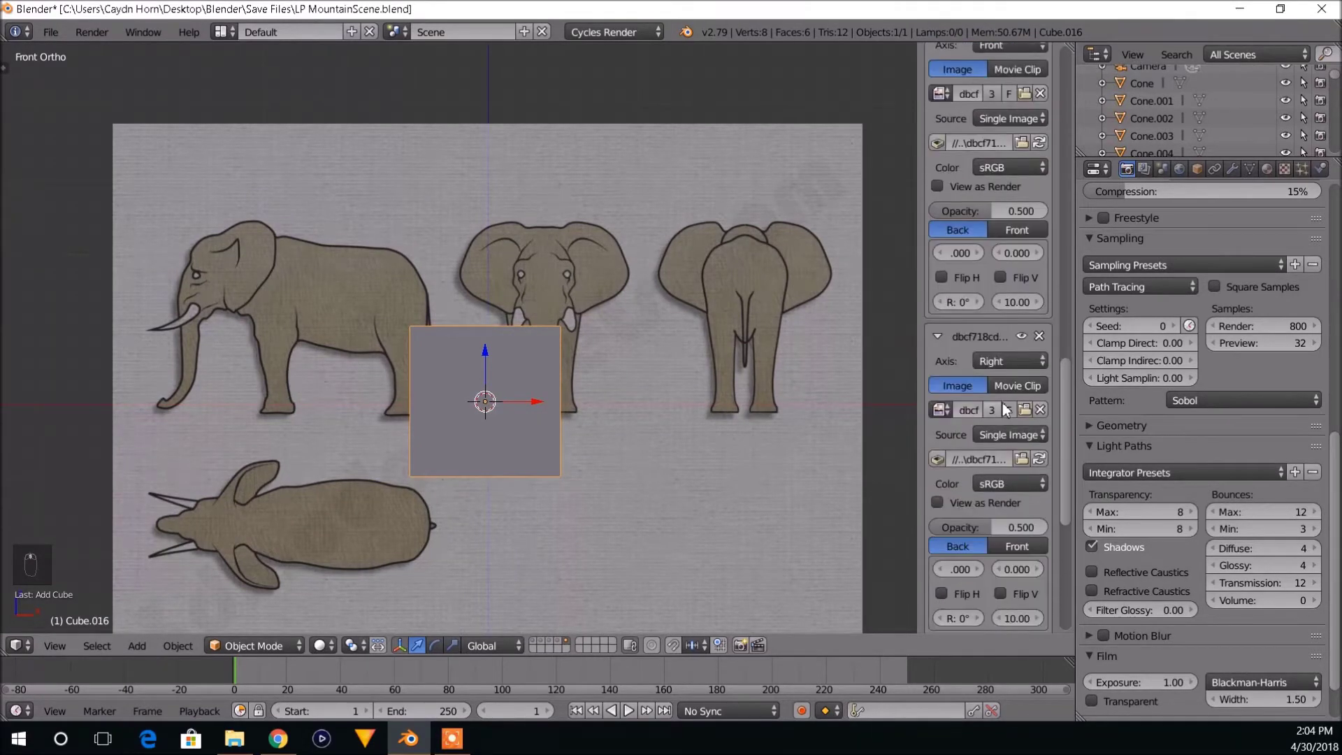
key("KP_3")
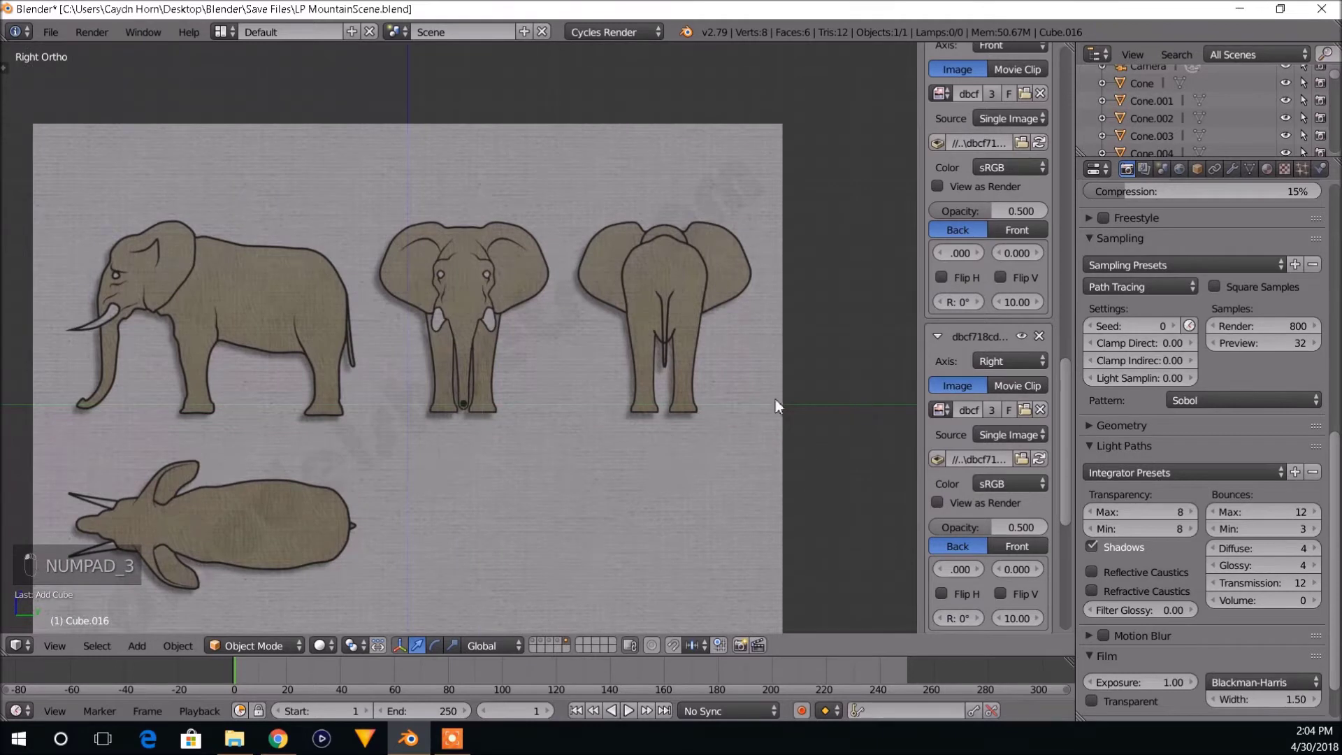
scroll(428, 395, "down", 4)
left_click_drag(101, 374, 477, 377)
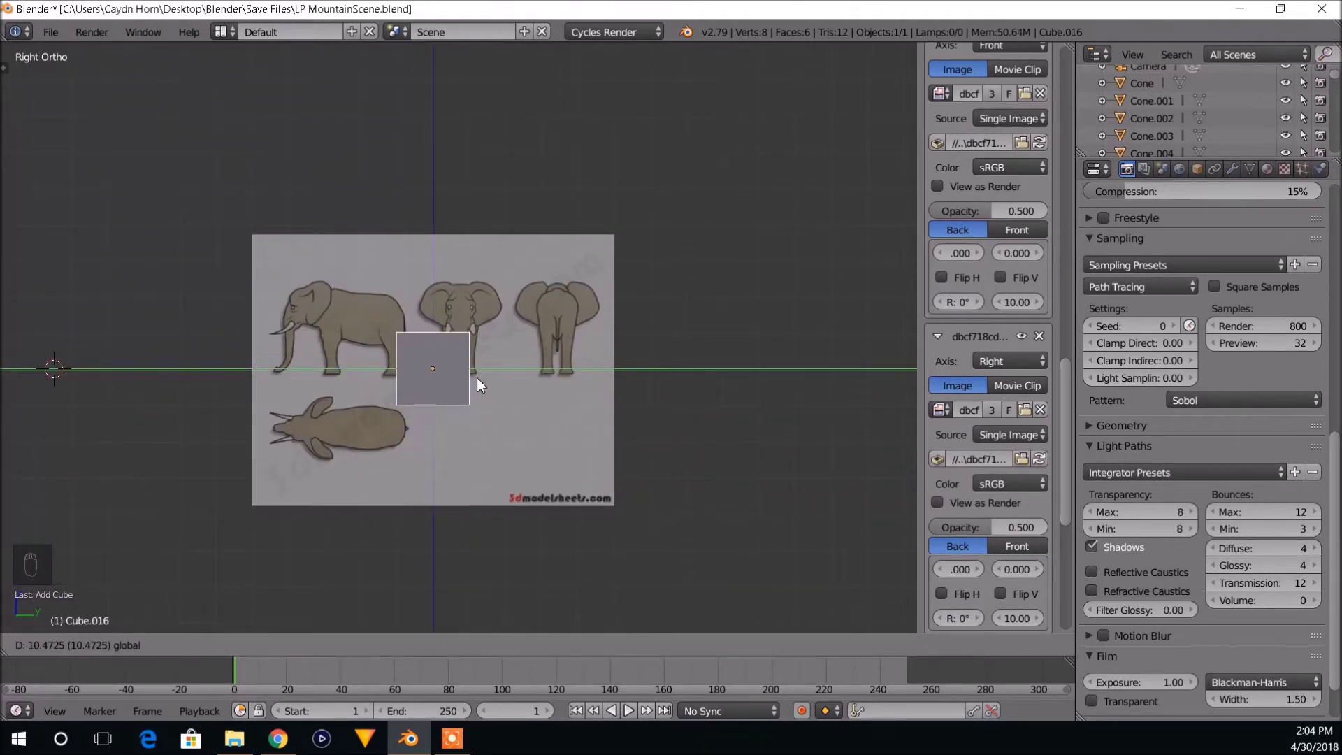
left_click(477, 377)
Offset the Right-axis background image by 2.500 in X and -2.10 in Y to bring the side-view elephant behind the cube.
scroll(1020, 356, "down", 2)
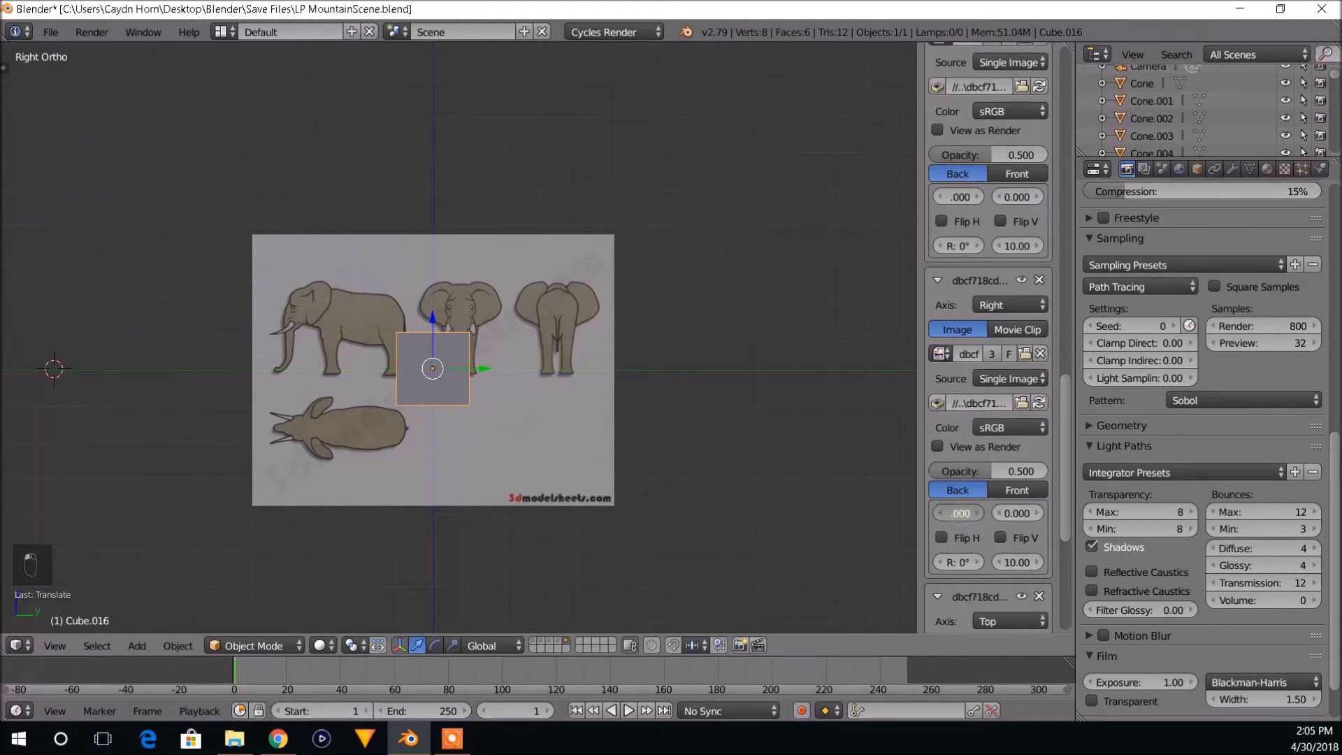
left_click_drag(960, 514, 997, 518)
scroll(678, 431, "up", 3)
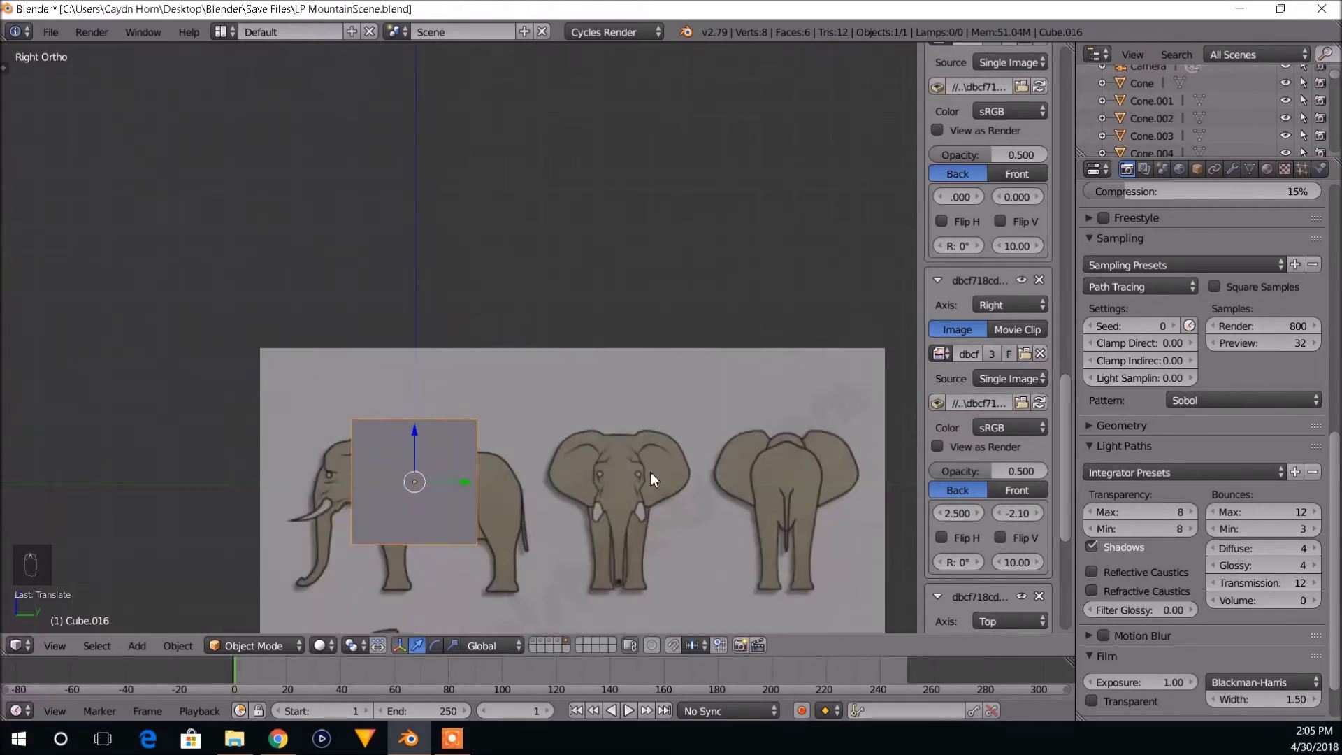
scroll(631, 399, "up", 4)
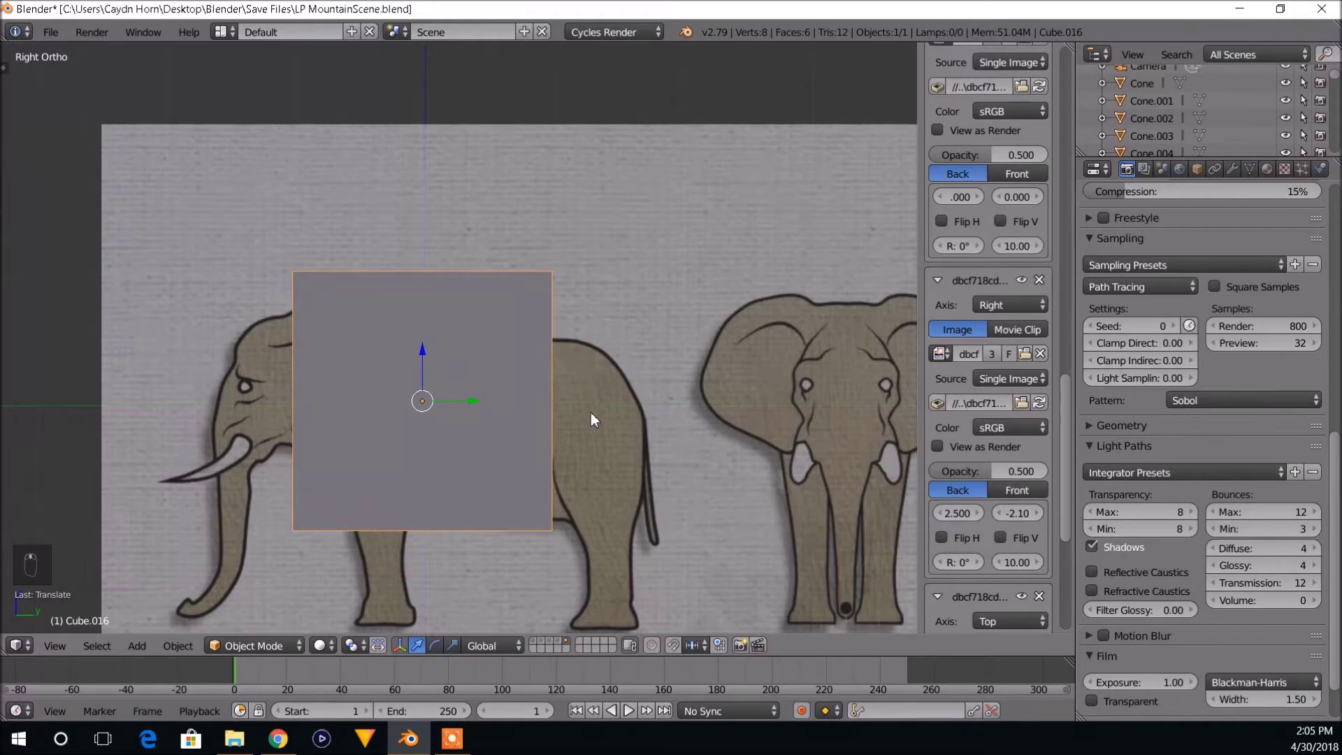
Scale the cube down and position it over the front of the side-view elephant's torso, just behind the ear.
key("g")
right_click(600, 439)
key("s")
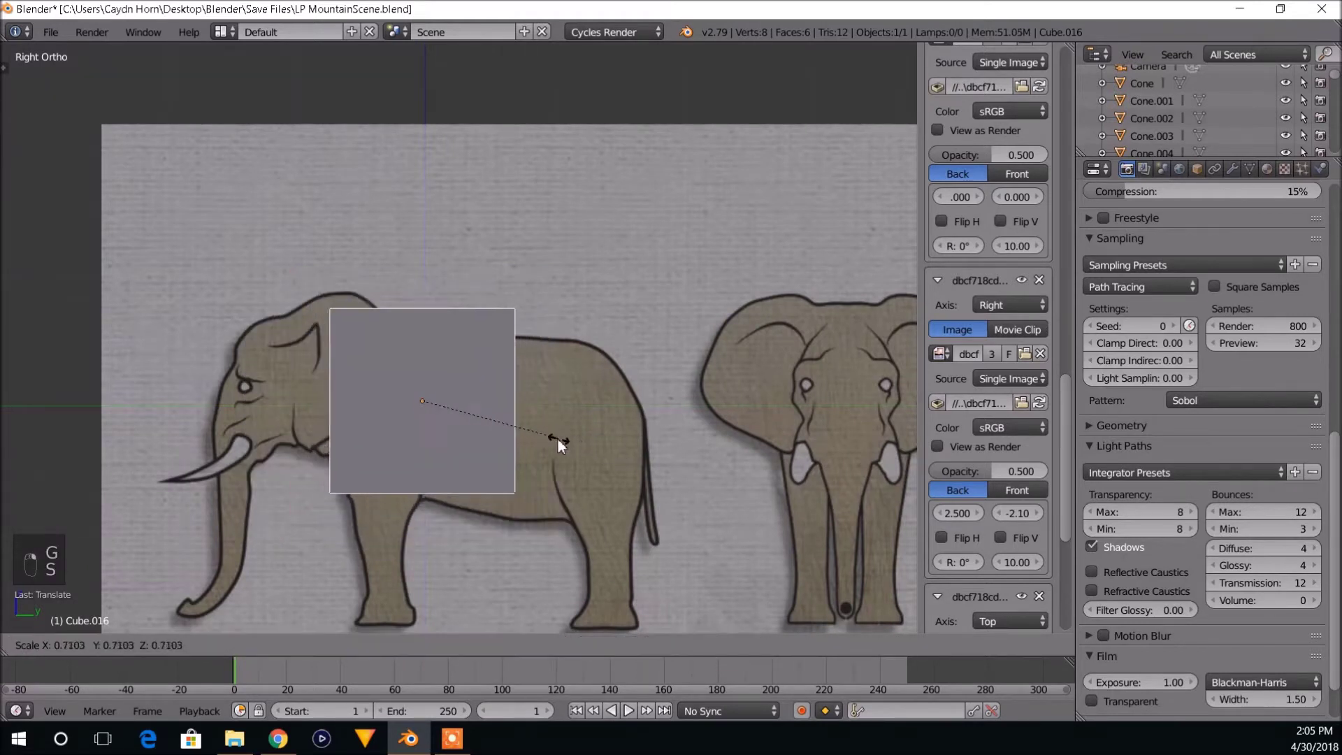
left_click(534, 432)
key("g")
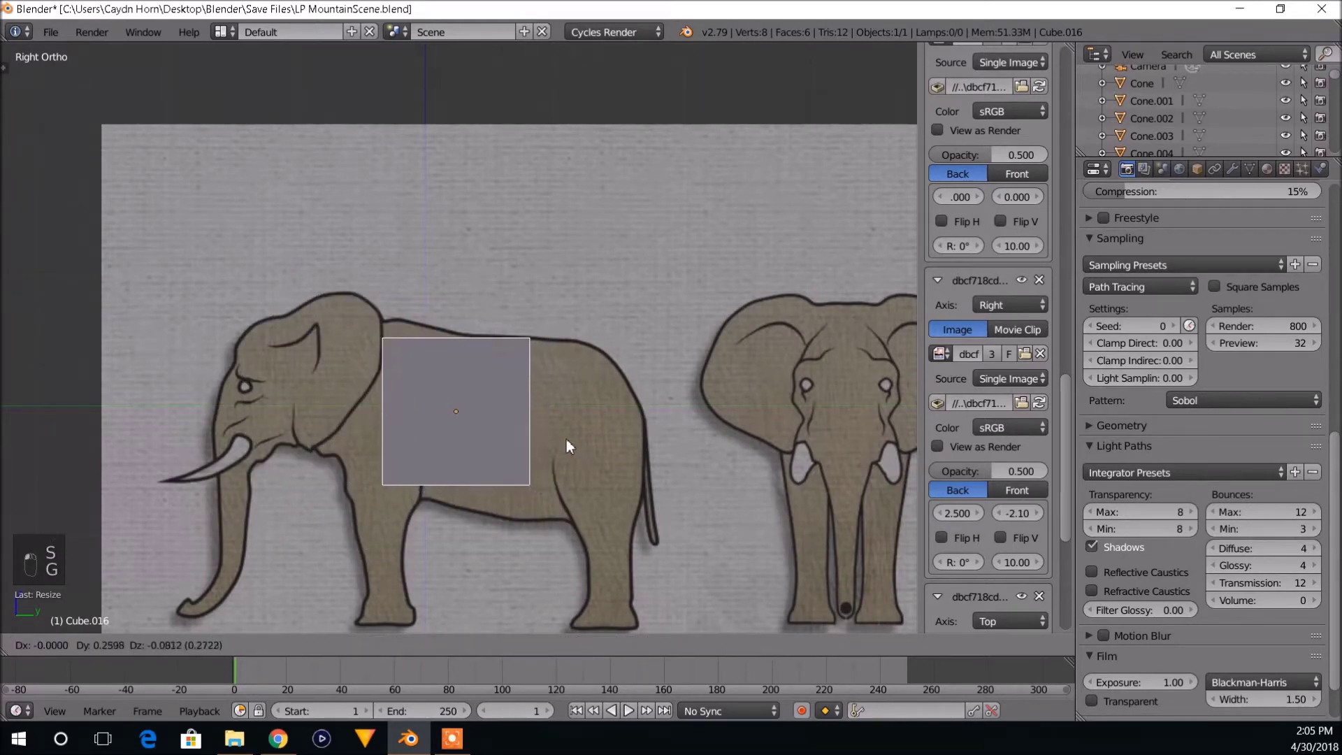
left_click(562, 448)
key("s")
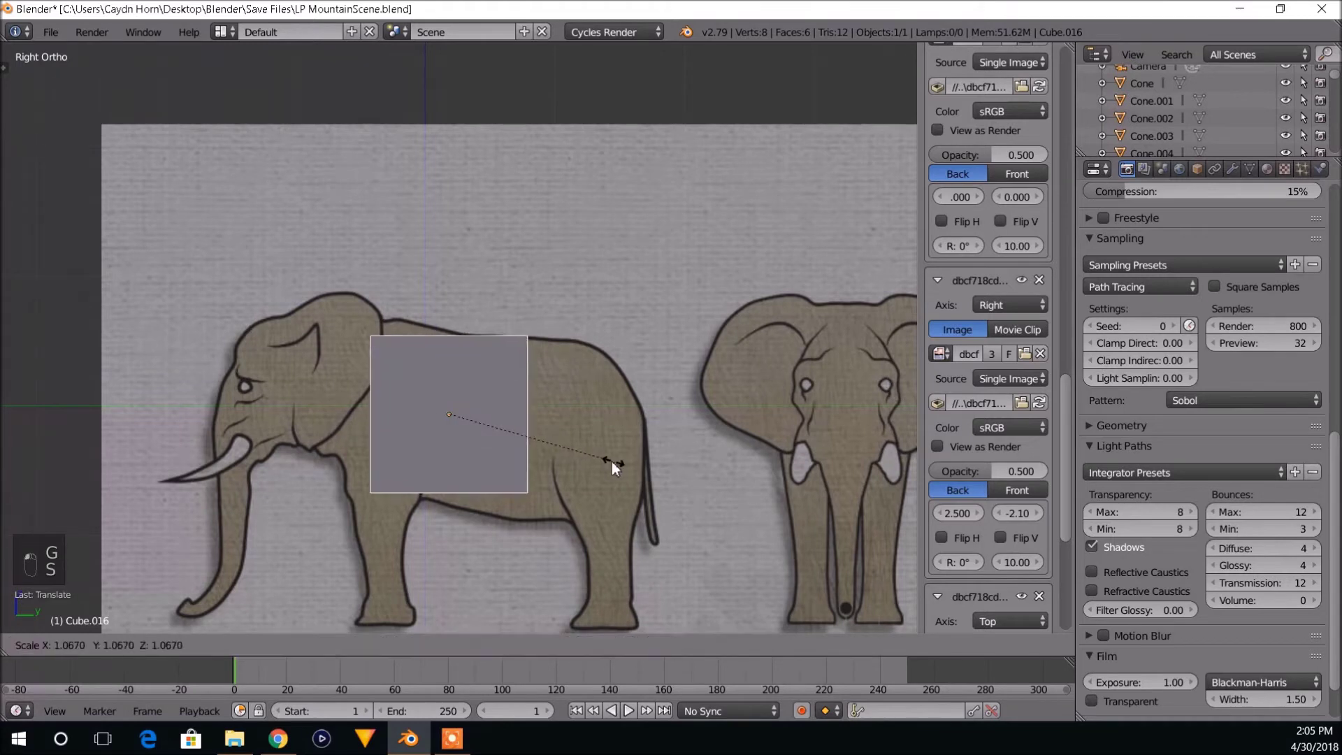
left_click(611, 462)
key("g")
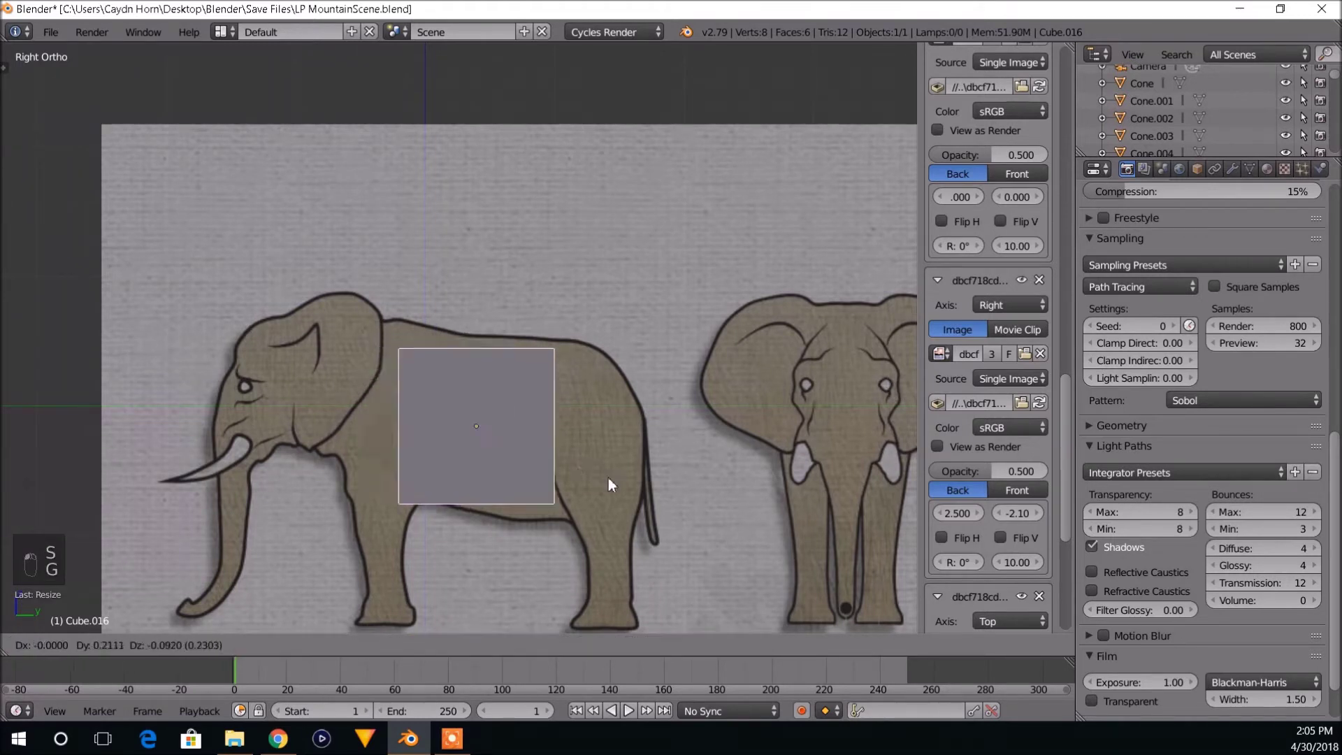
left_click(569, 471)
Move the cube toward the elephant's hindquarters and enlarge it slightly to fill the height of the torso.
scroll(587, 479, "up", 1)
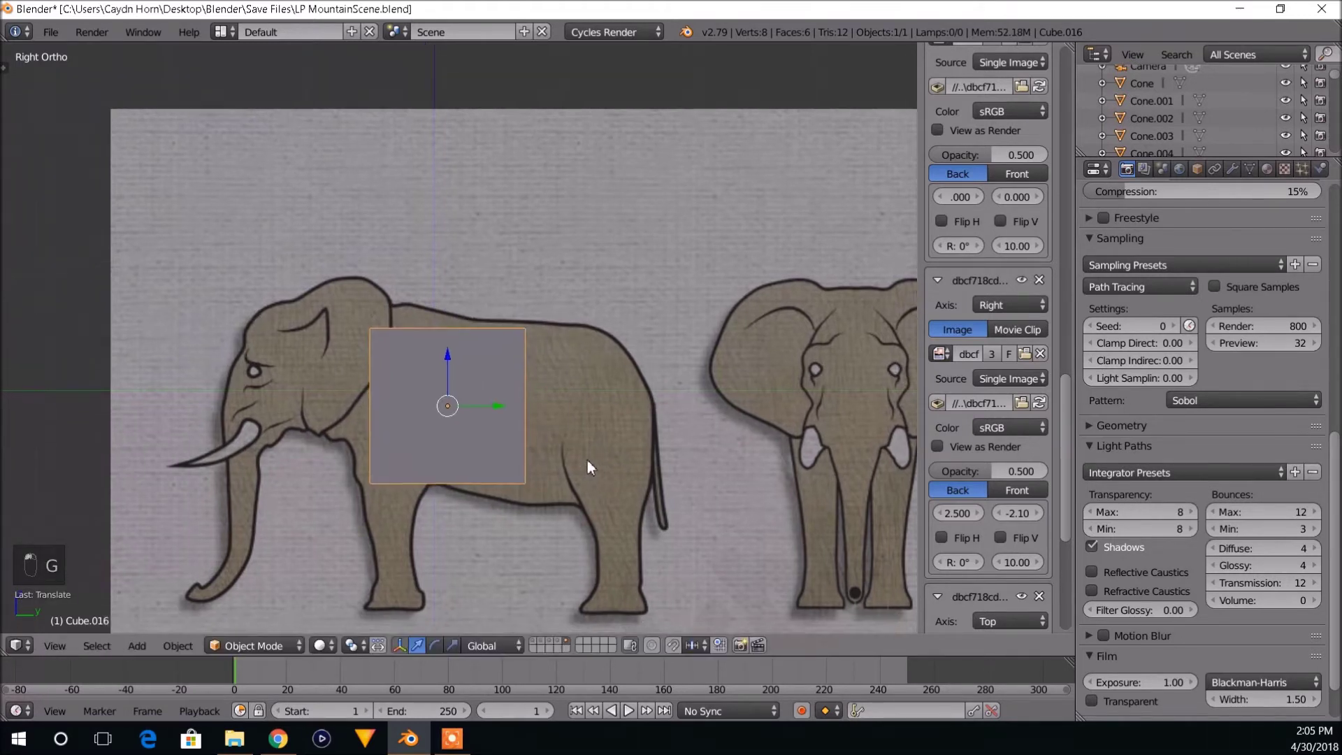
scroll(540, 441, "up", 1)
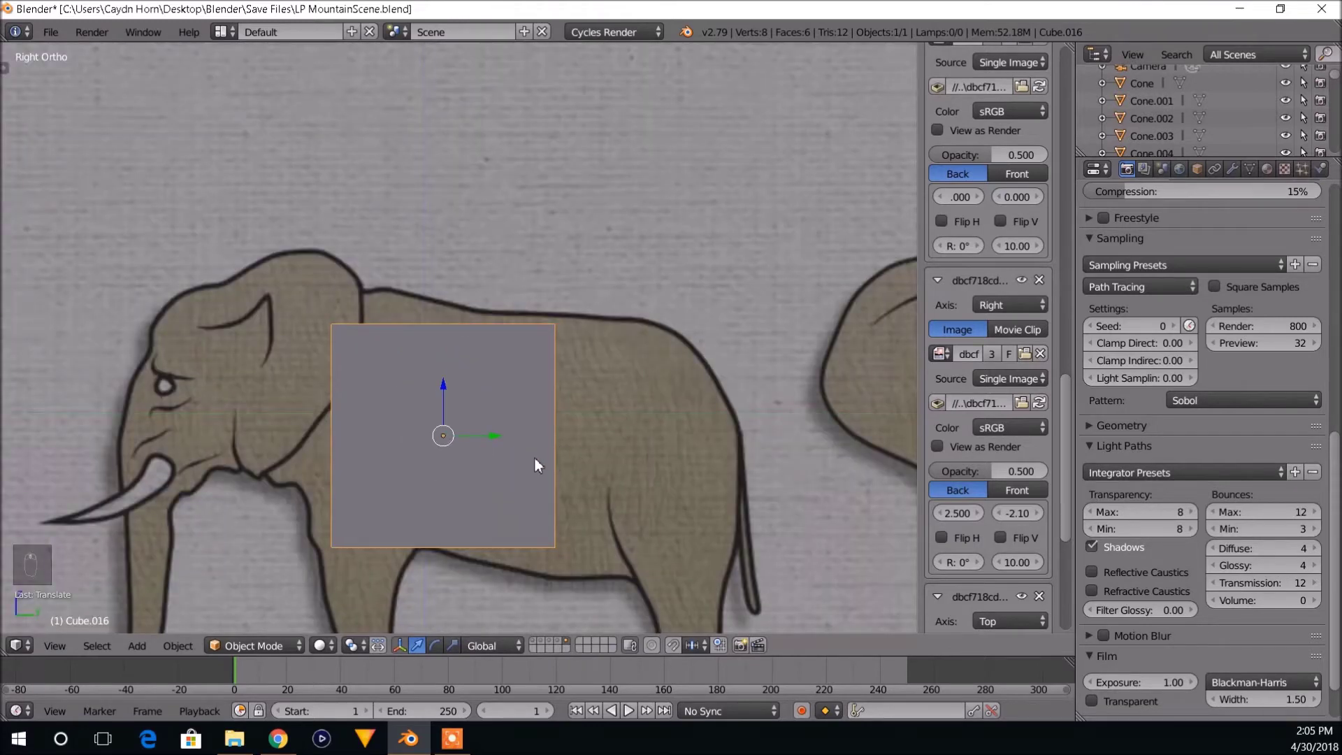
key("g")
left_click(647, 475)
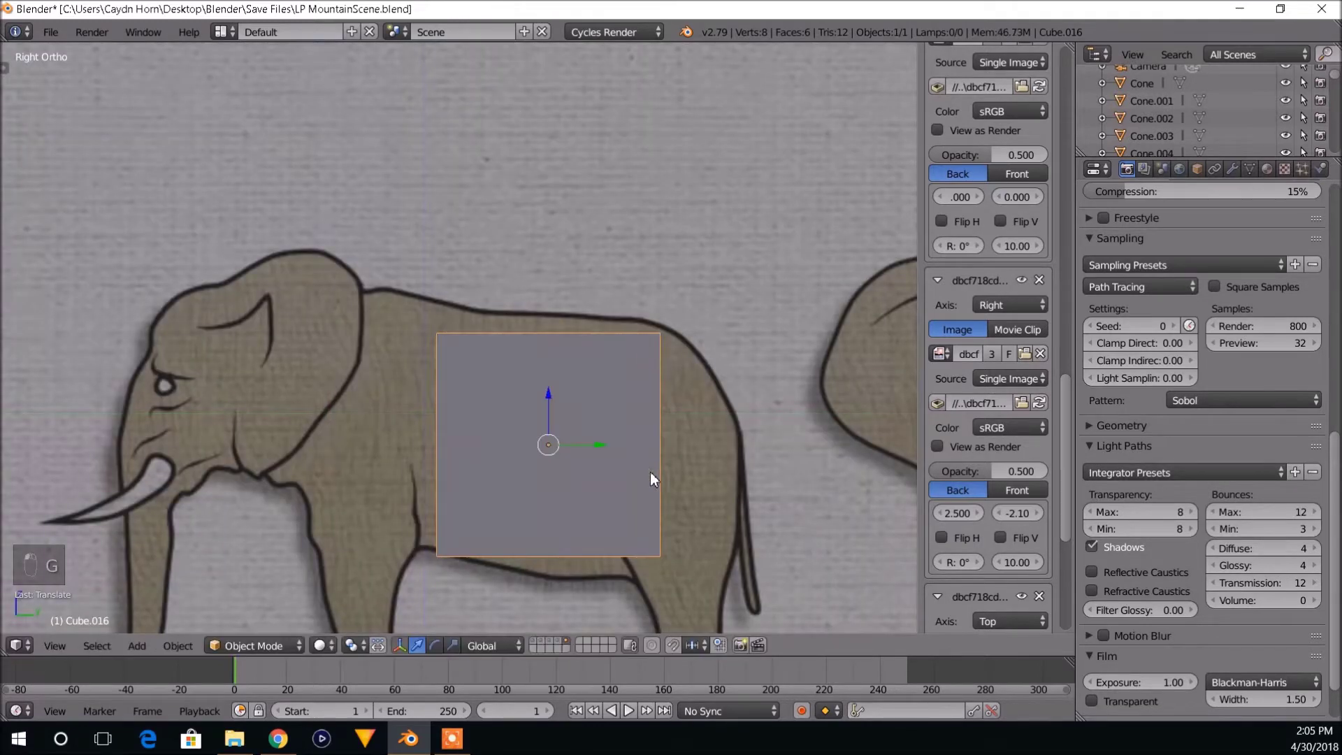
key("s")
left_click(668, 499)
middle_click_drag(668, 502, 671, 463, "shift")
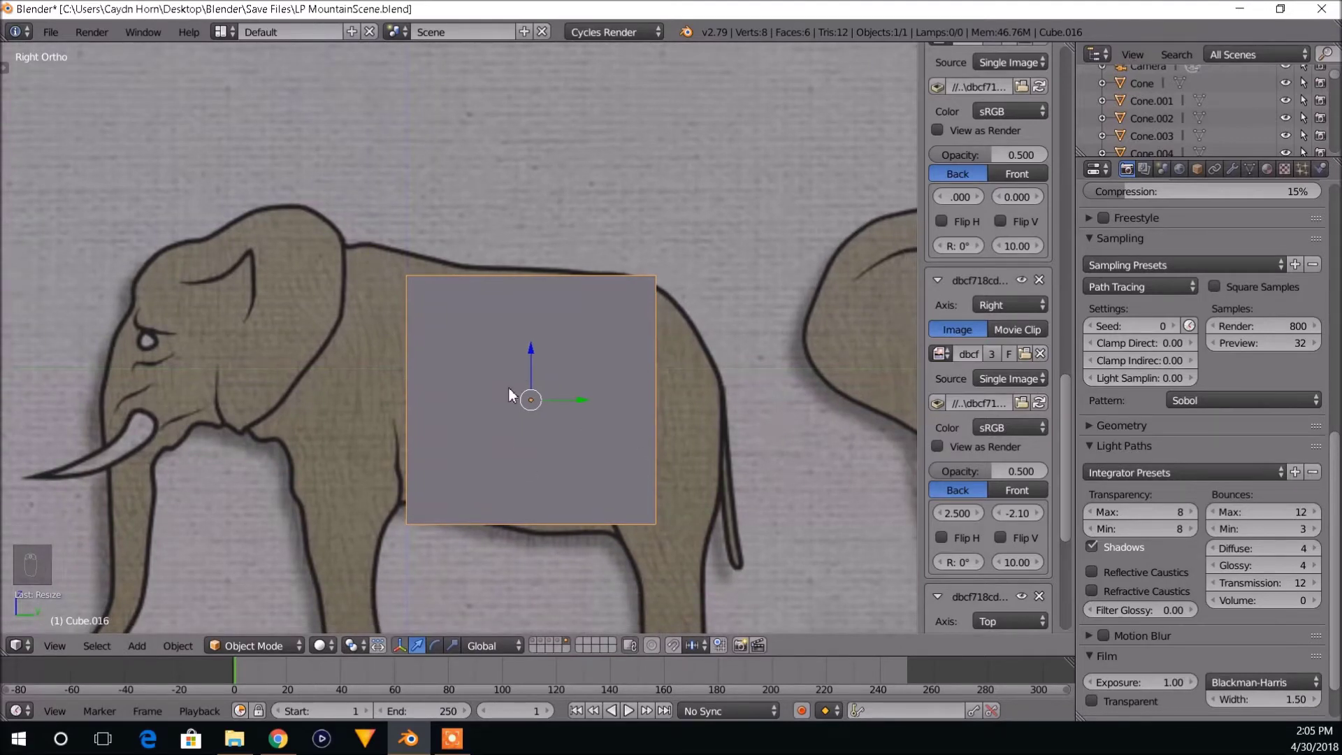
Show the cube in wireframe so the side-view elephant is visible through it.
key("z")
scroll(637, 392, "down", 3)
scroll(639, 392, "up", 4)
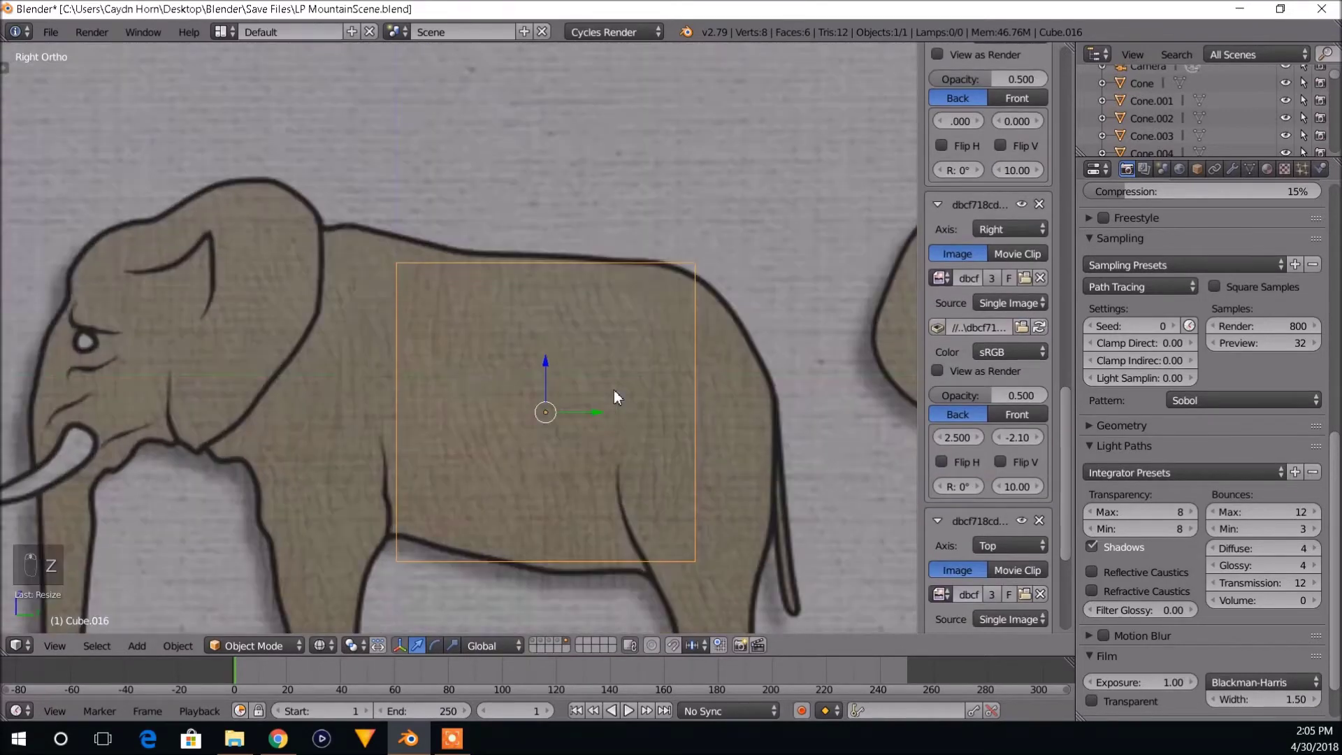
Scale the cube along the Y axis to about 0.53 and nudge it about 0.03 units toward the head.
scroll(613, 389, "down", 1)
key("s")
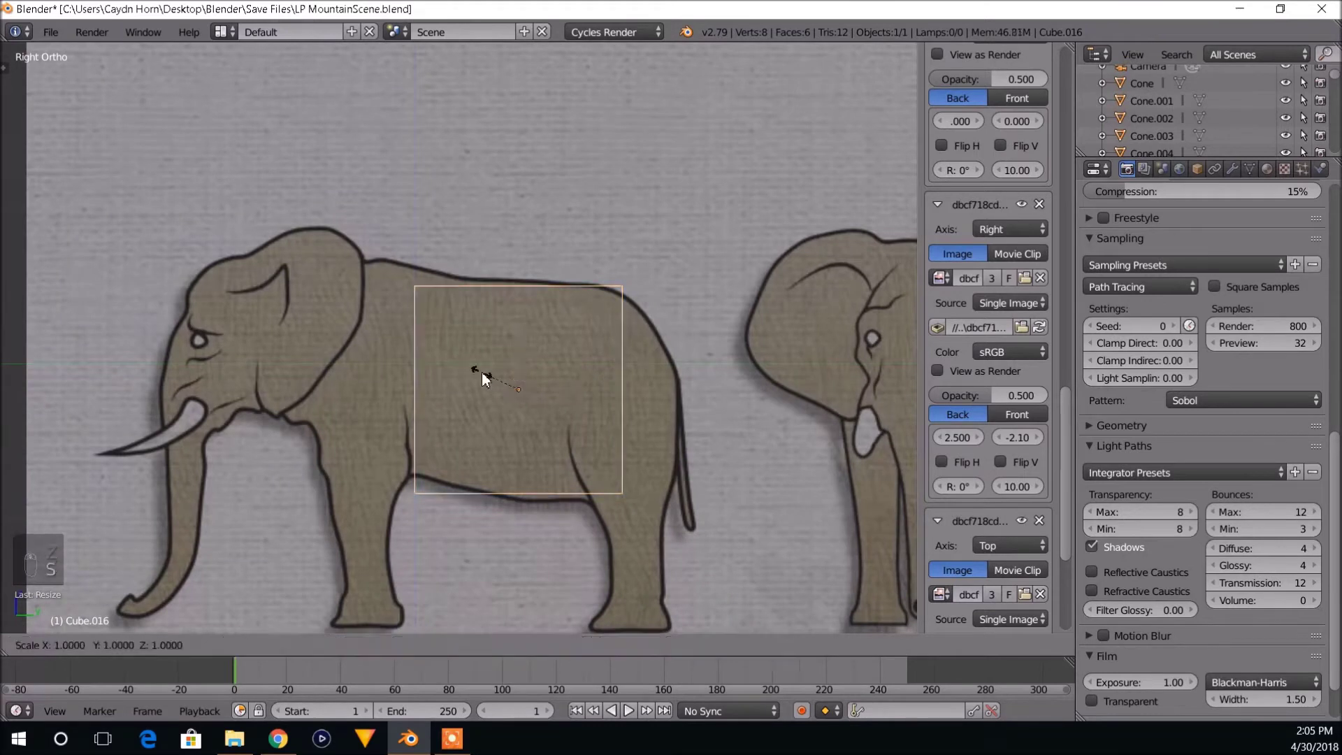
left_click(481, 372)
key("y")
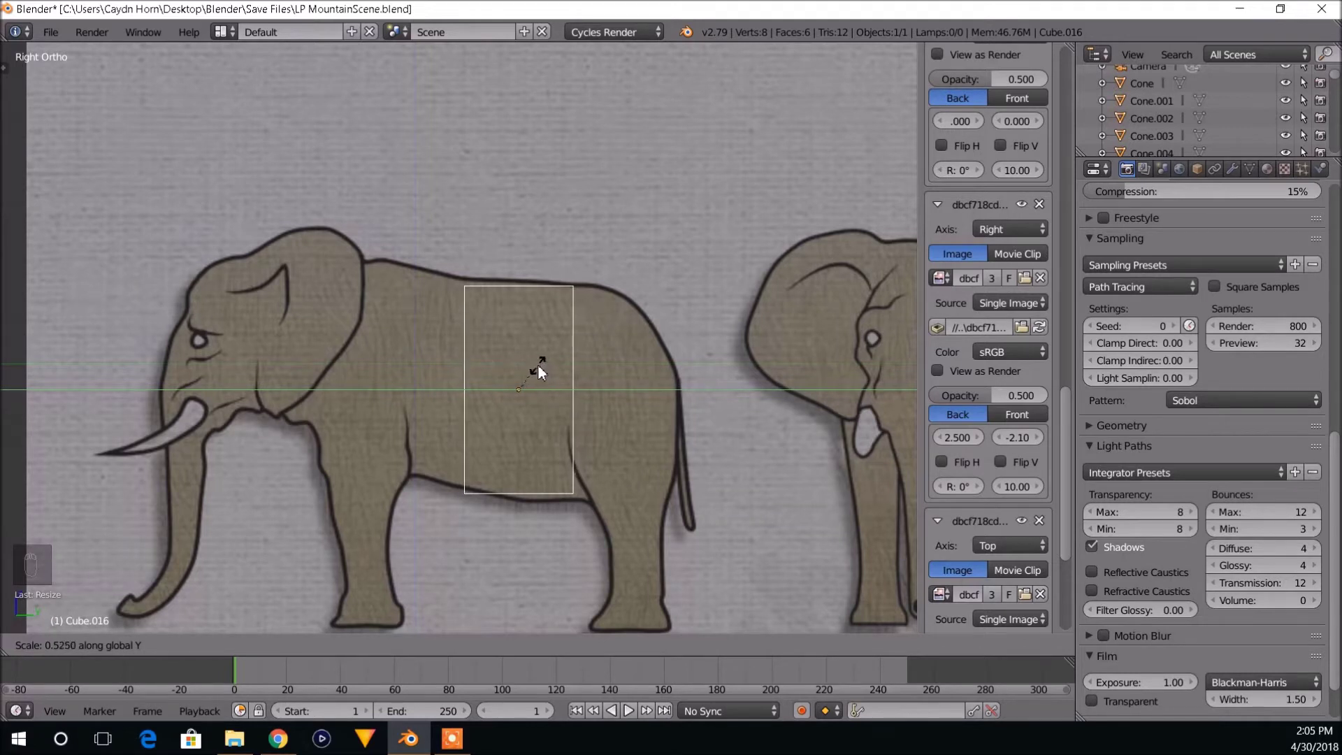
left_click(543, 367)
key("g")
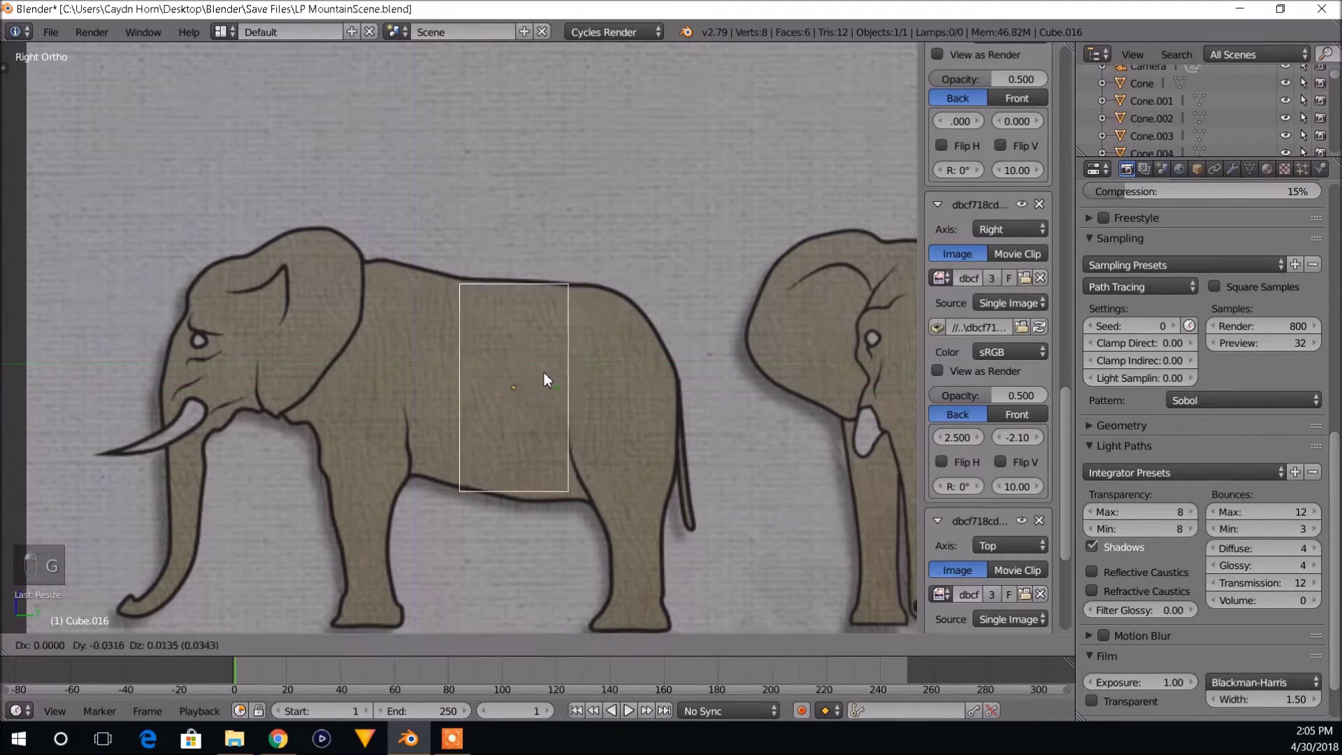
left_click(538, 372)
In Edit Mode, raise the cube's upper front vertices slightly so they meet the elephant's back outline.
key("Tab")
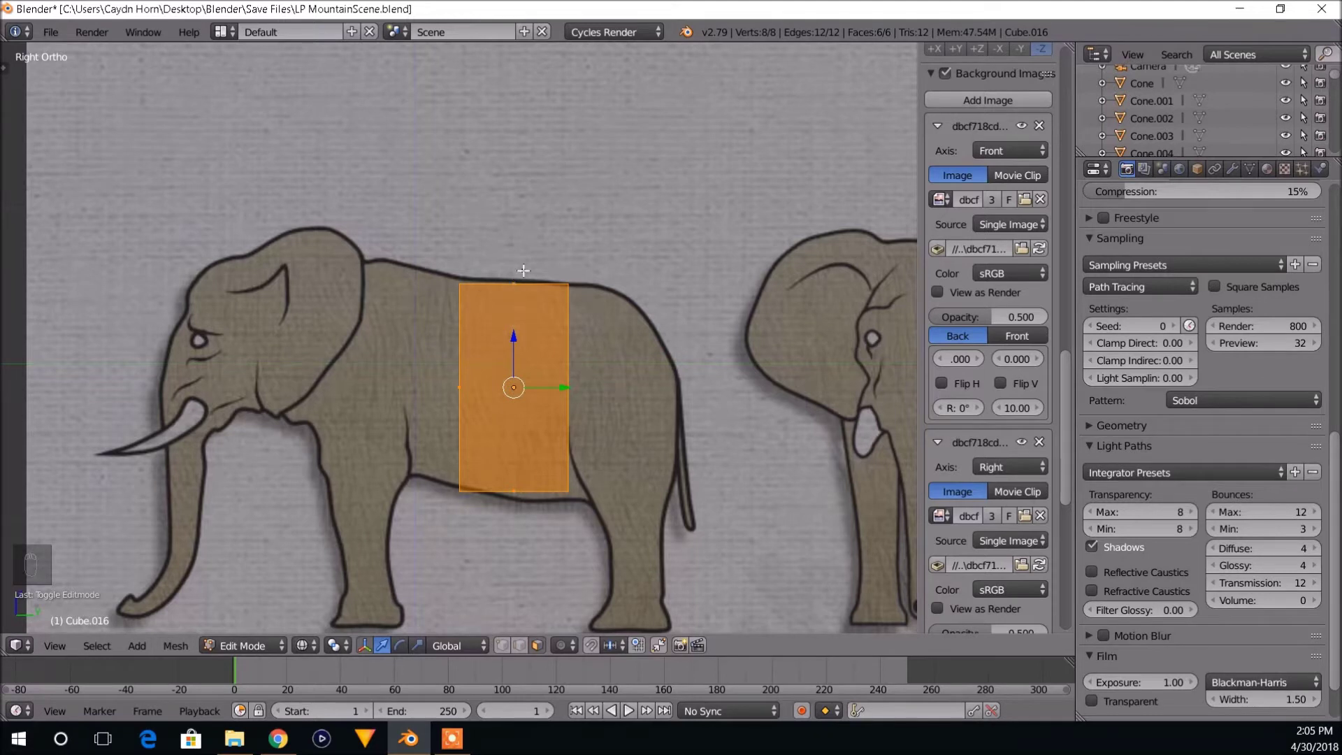
scroll(524, 270, "up", 2)
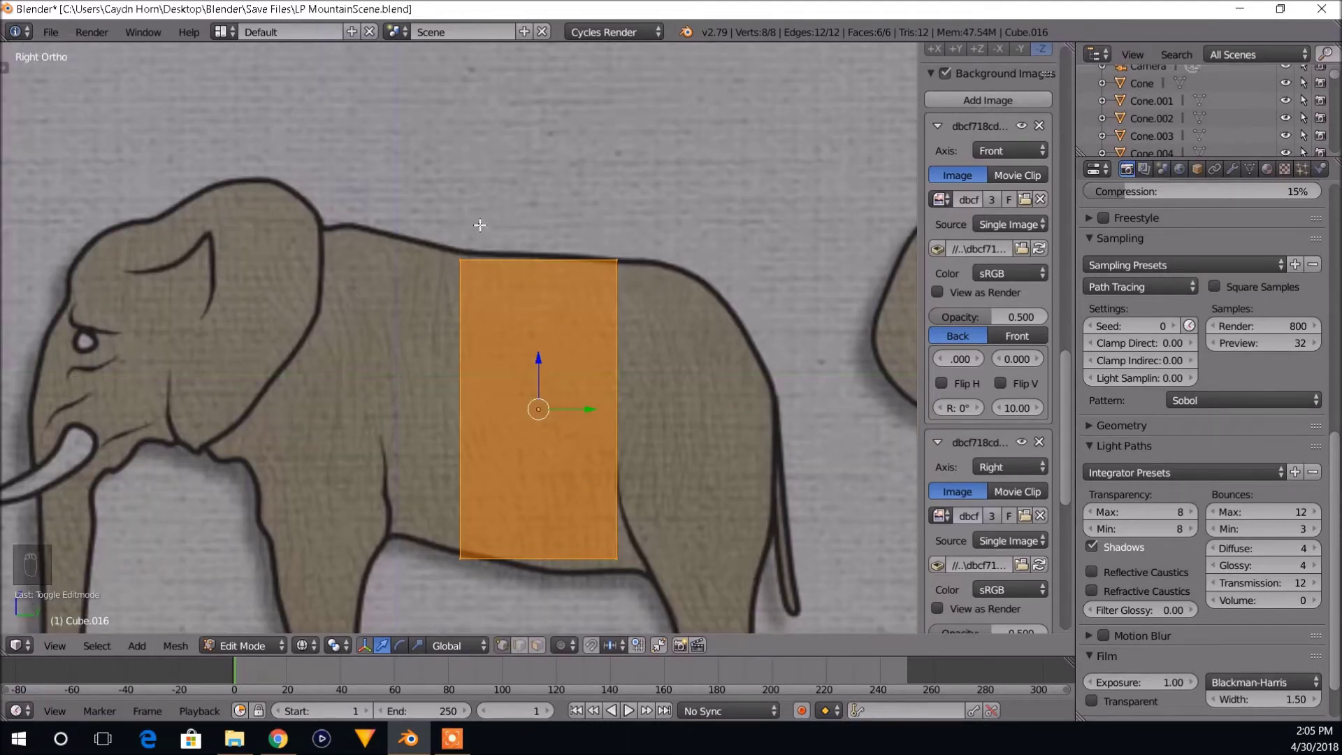
key("a")
key("b")
left_click_drag(422, 227, 492, 304)
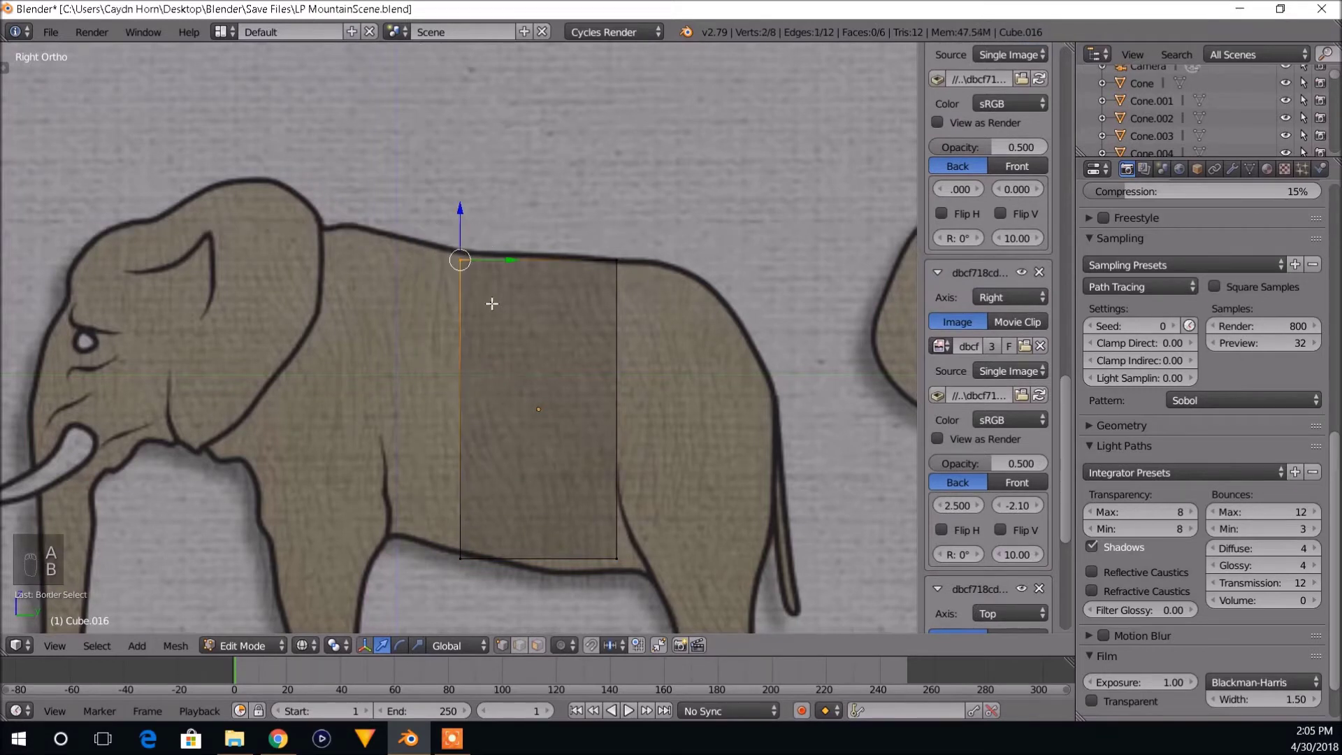
left_click_drag(461, 210, 461, 204)
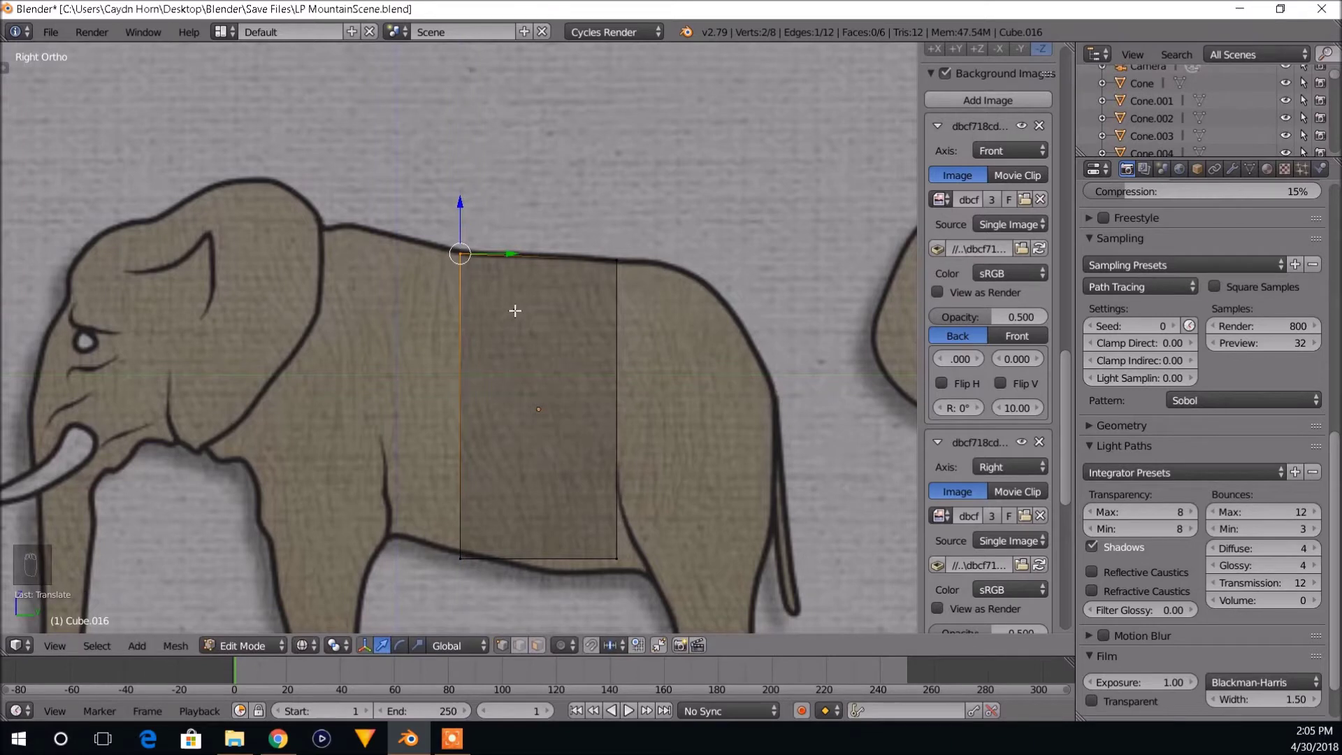
key("z")
key("z")
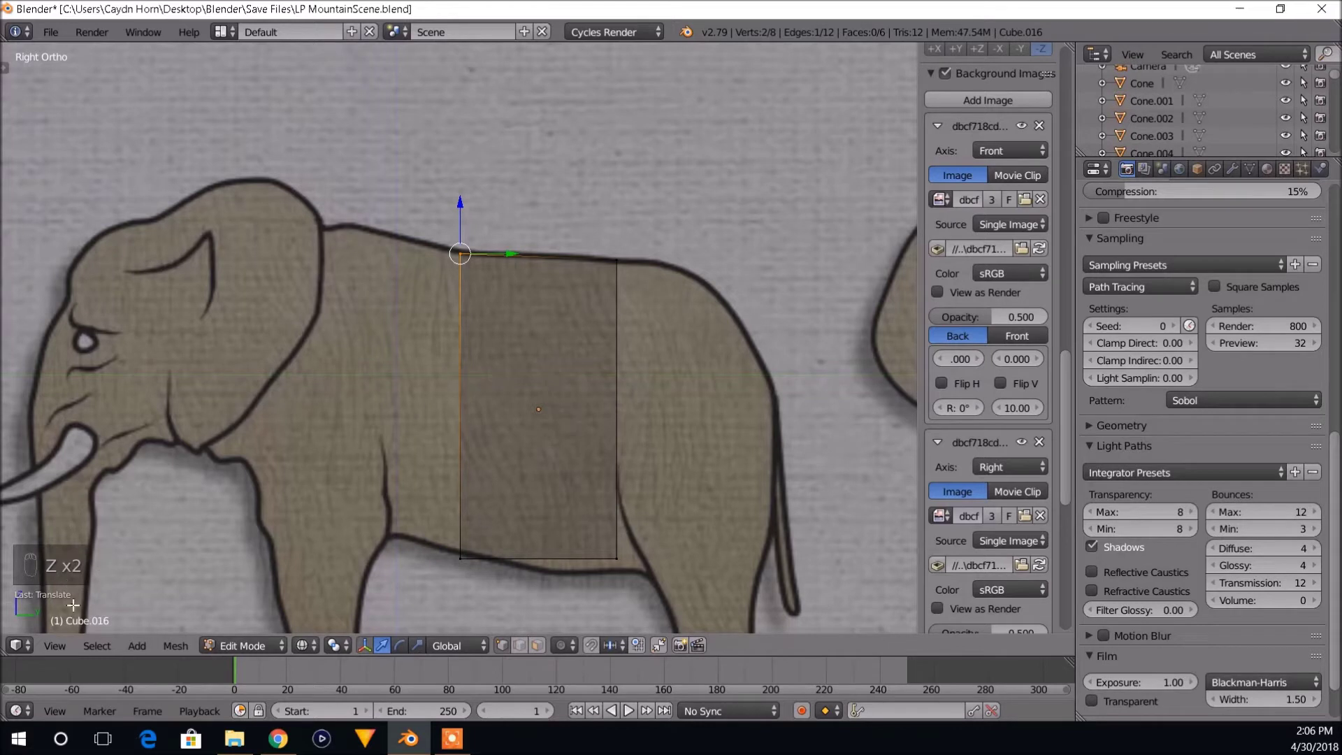
key("alt+Tab")
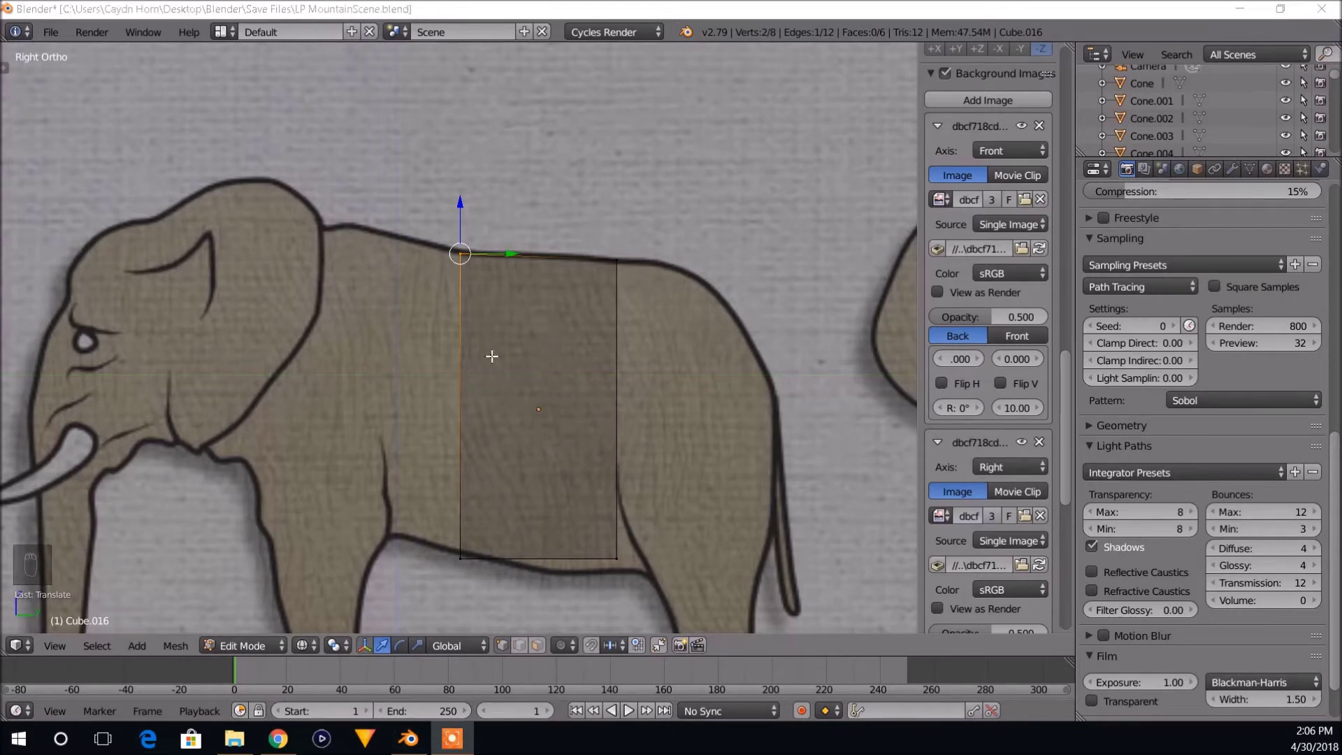
key("alt+Tab")
key("z")
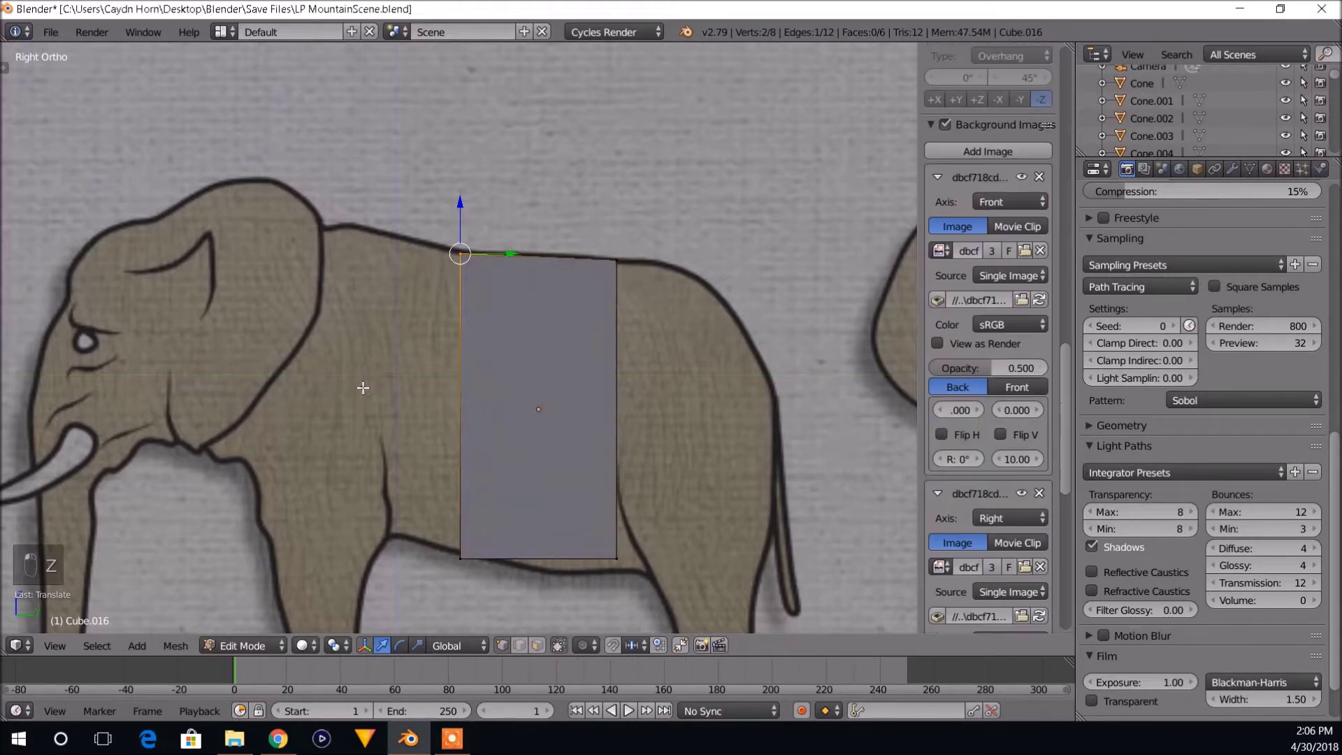
key("z")
scroll(592, 375, "down", 1)
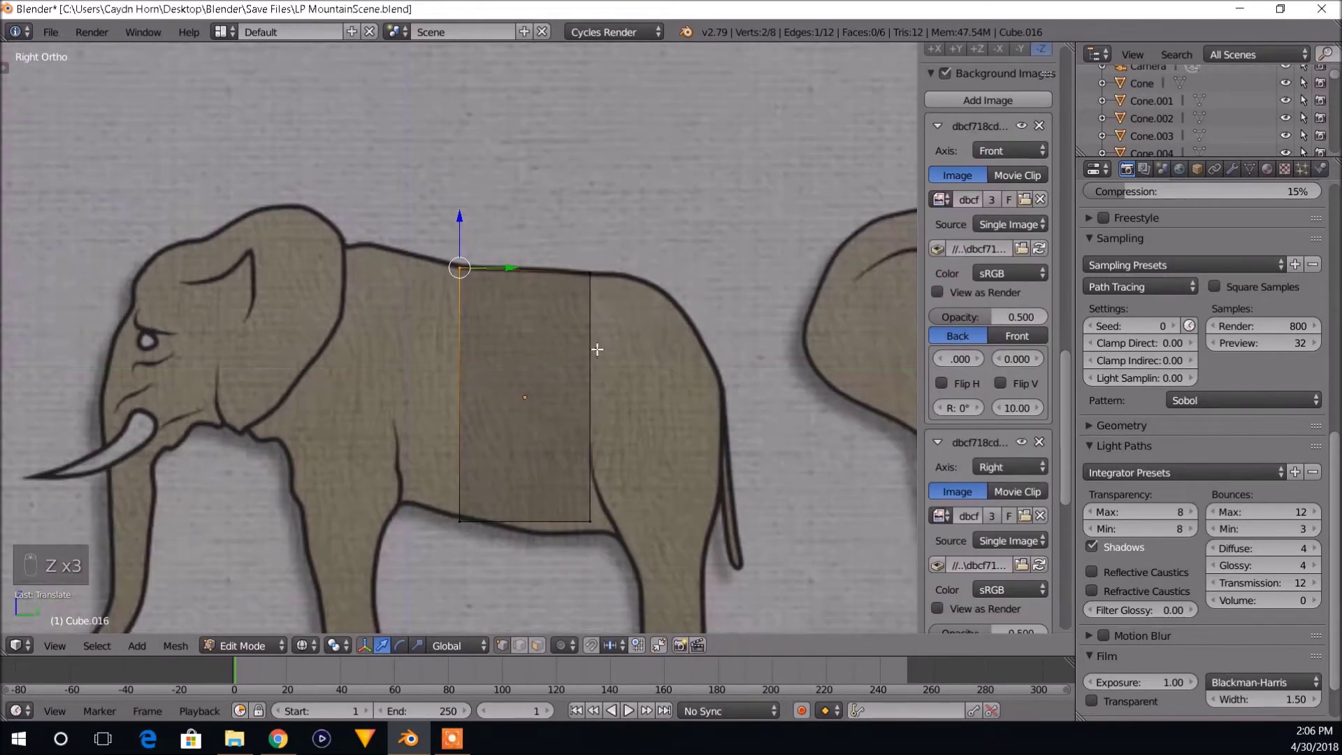
scroll(639, 293, "up", 1)
key("b")
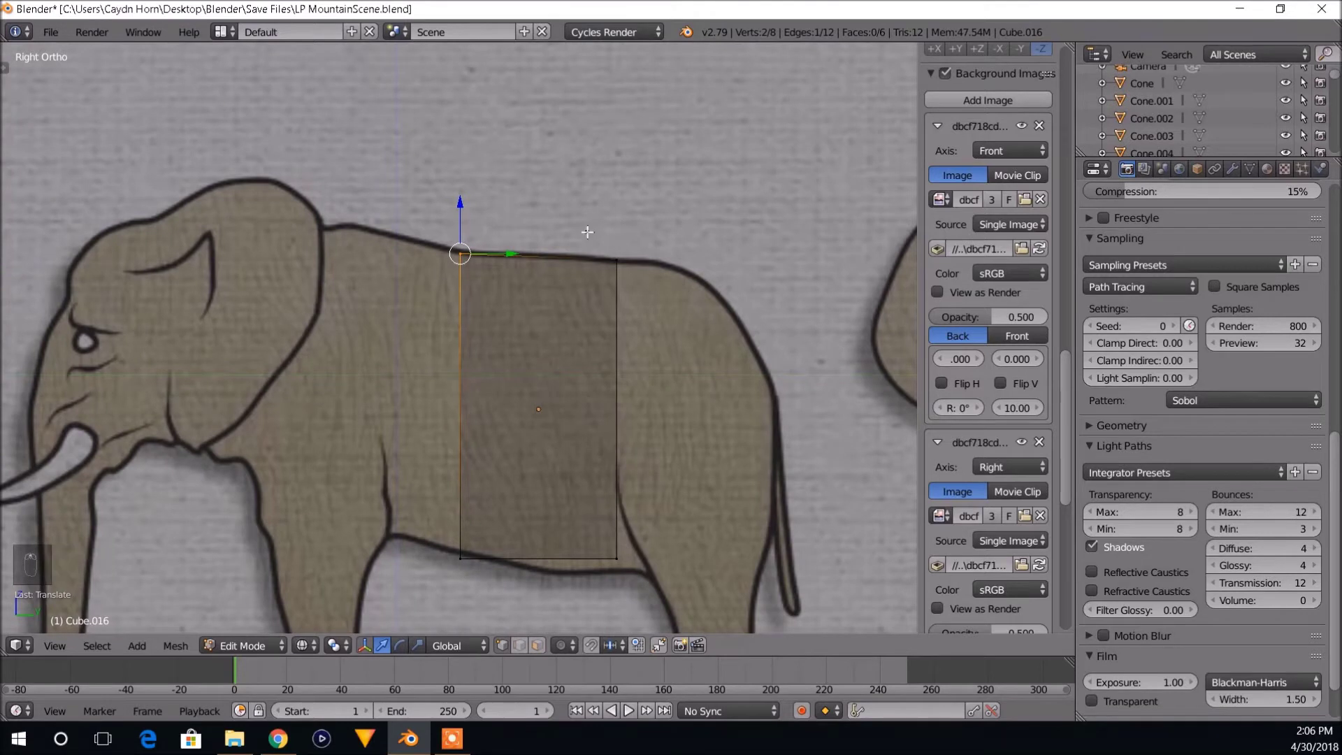
left_click_drag(570, 201, 707, 340)
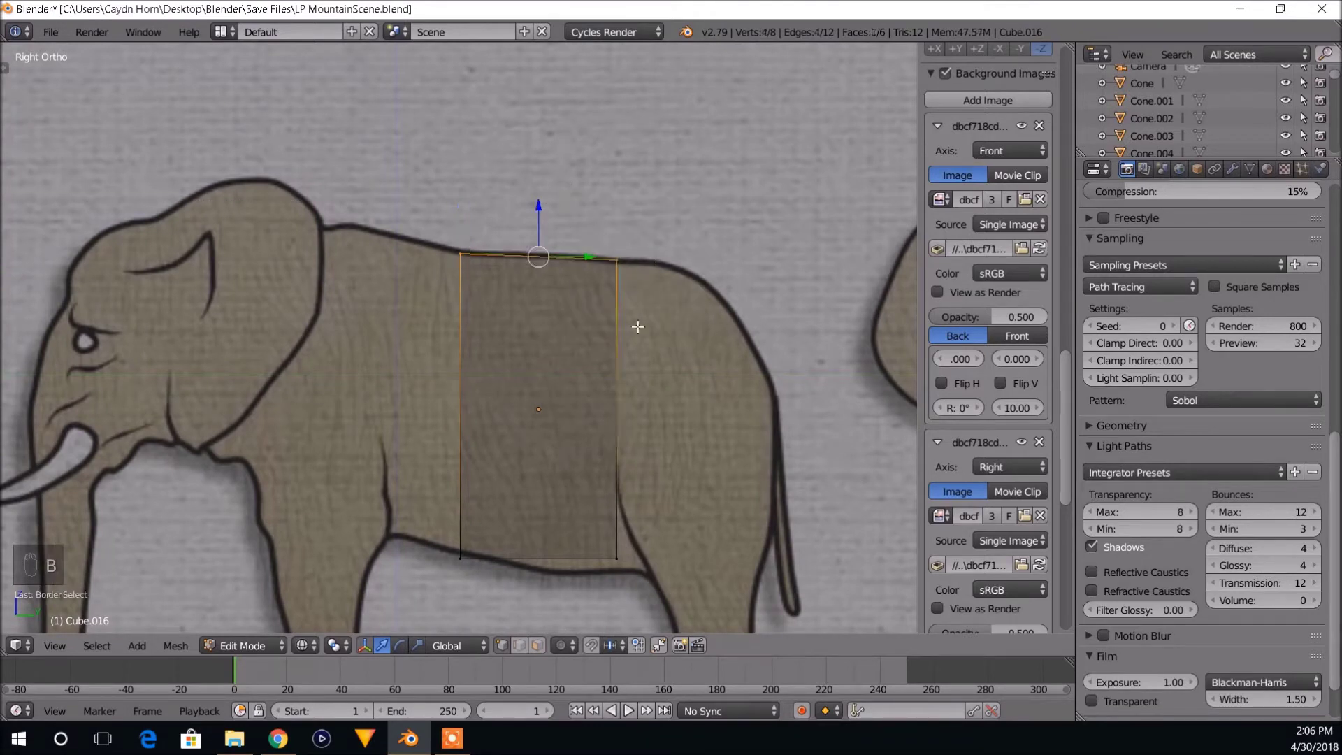
key("a")
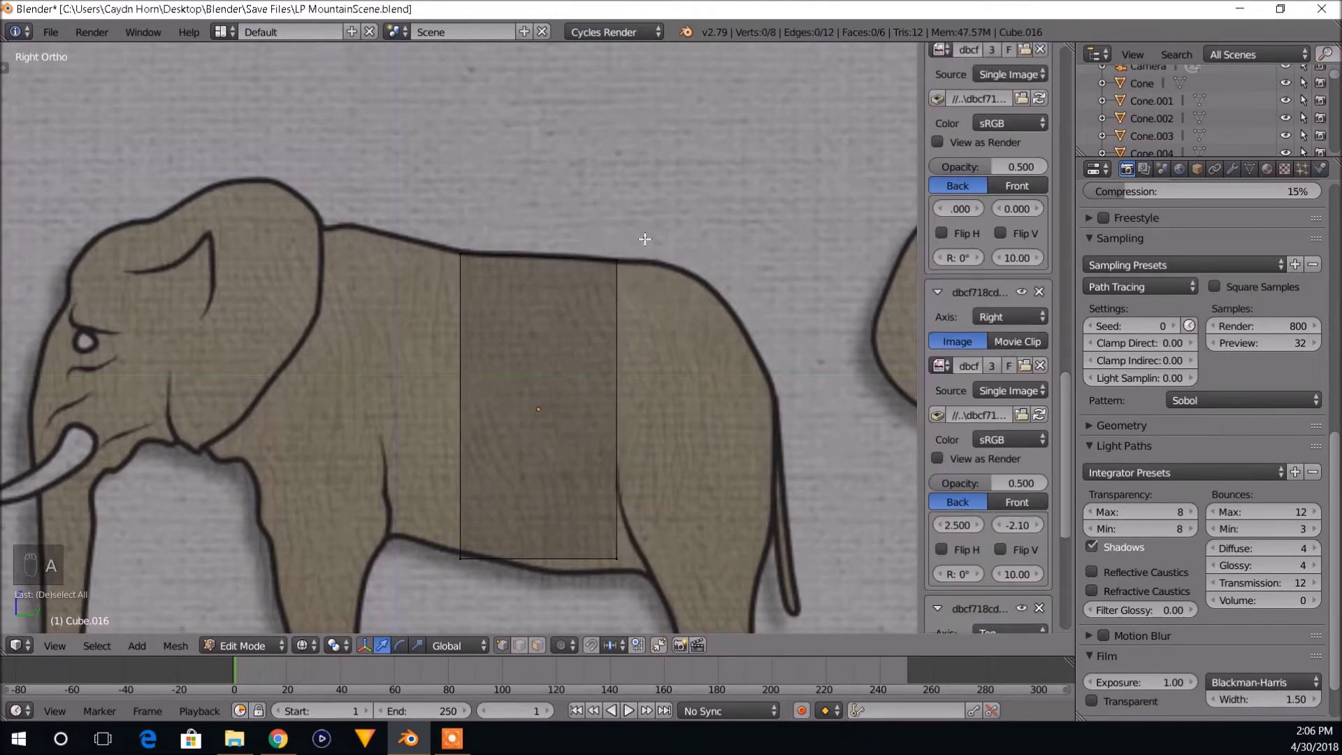
key("a")
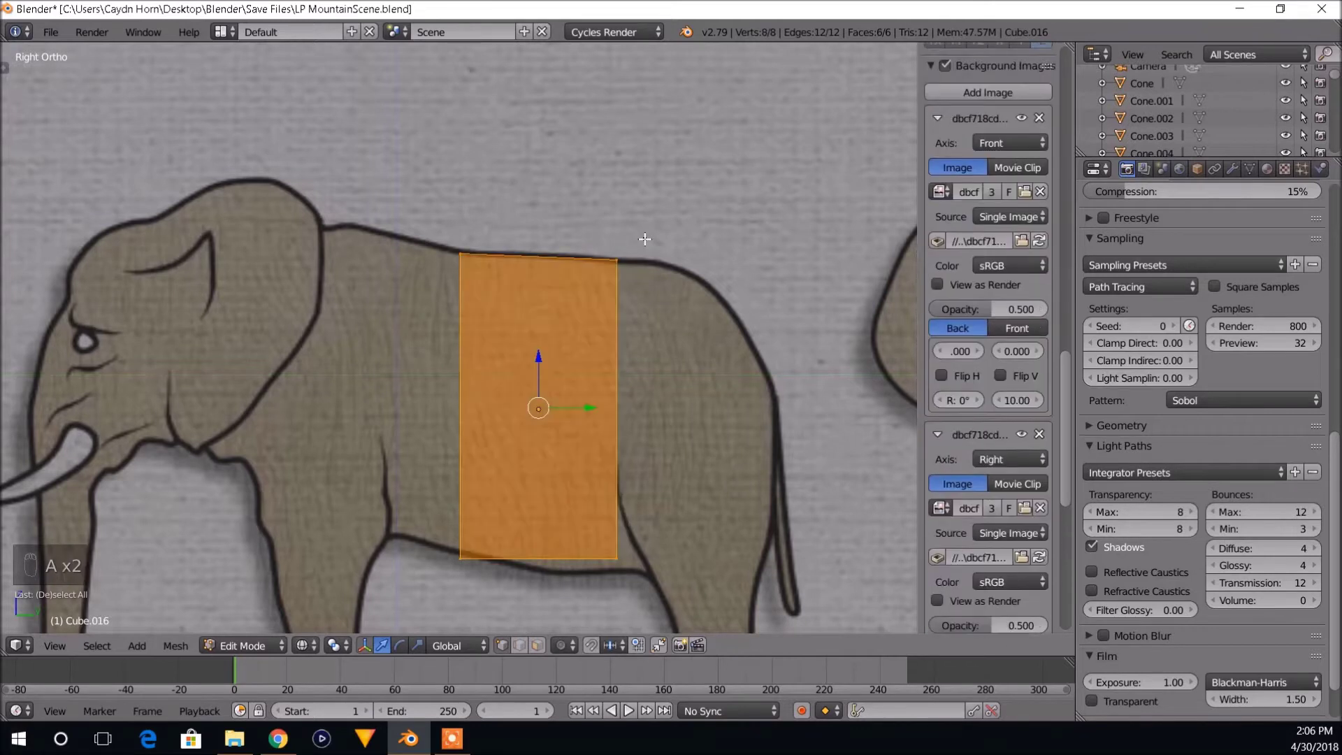
Move the cube's lower front vertices slightly up and toward the head onto the elephant's belly outline.
key("a")
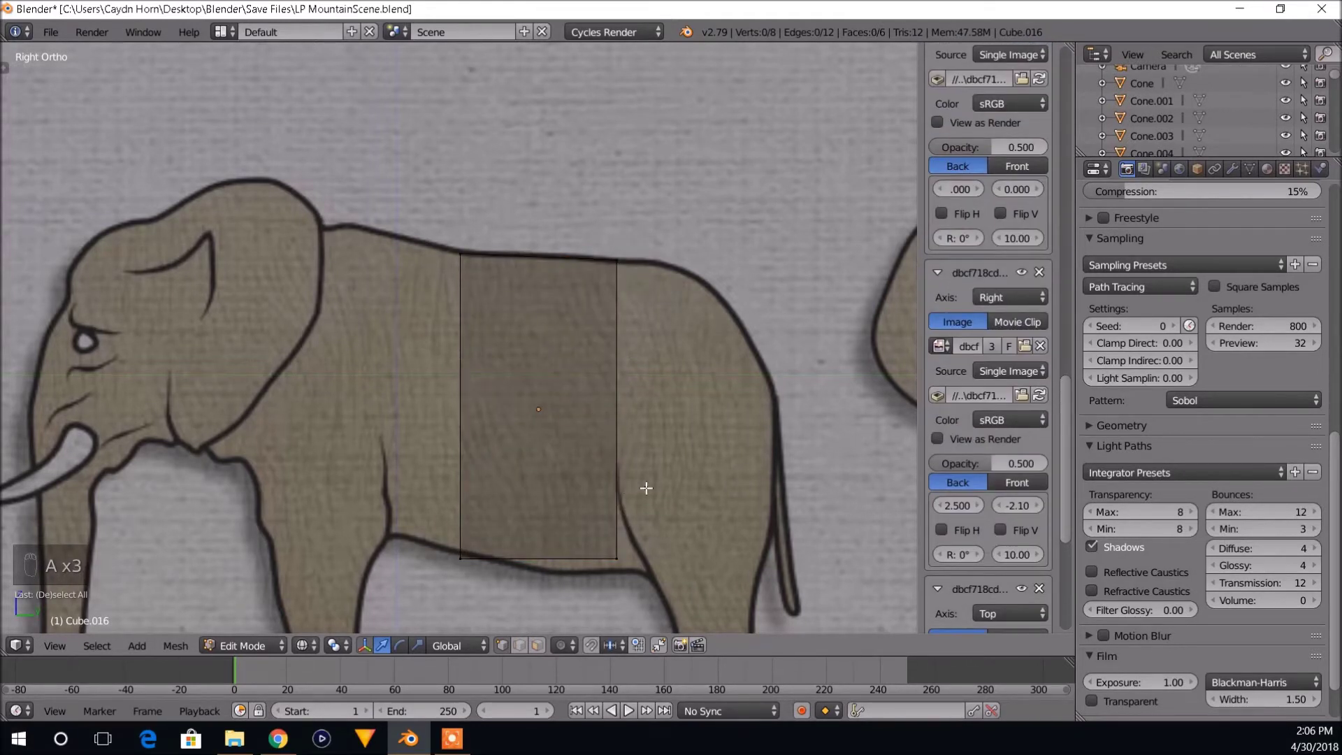
middle_click_drag(646, 488, 617, 384, "shift")
middle_click_drag(582, 435, 594, 414, "shift")
scroll(482, 447, "up", 1)
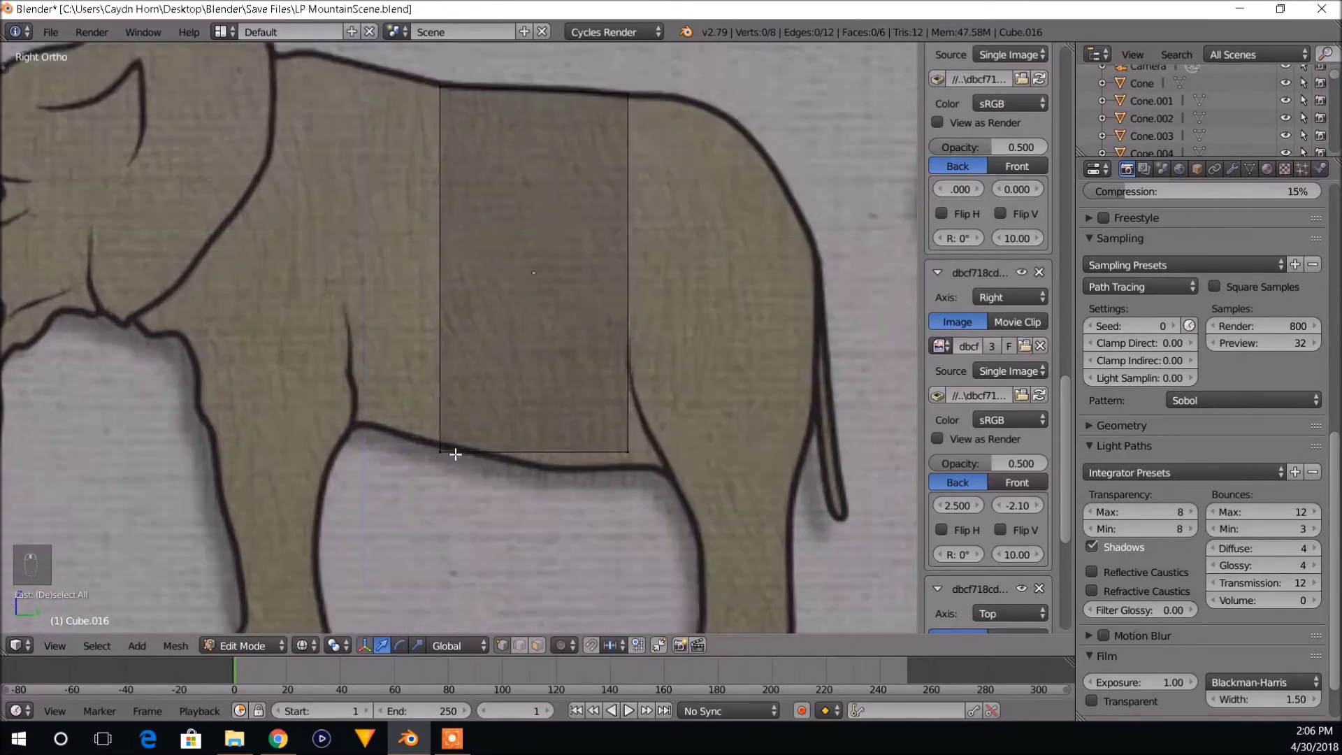
scroll(455, 455, "up", 1)
key("b")
left_click_drag(413, 437, 455, 506)
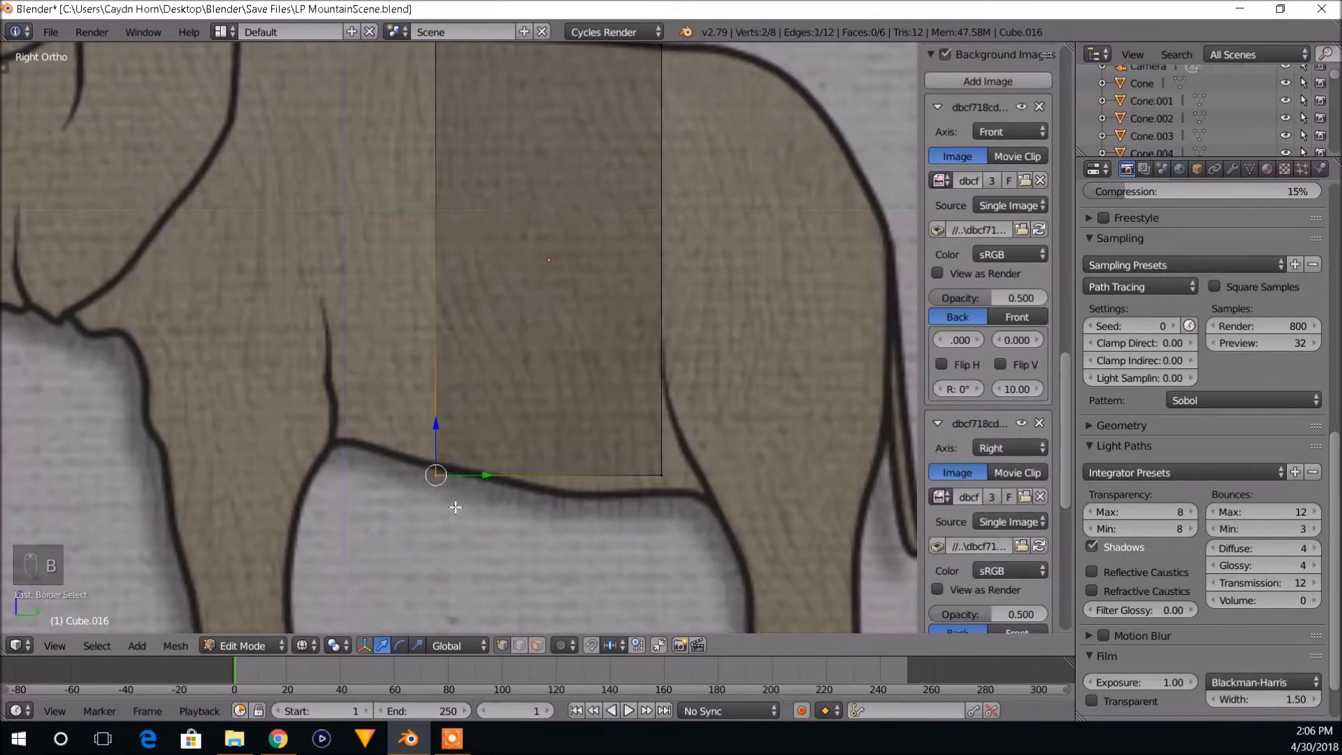
key("g")
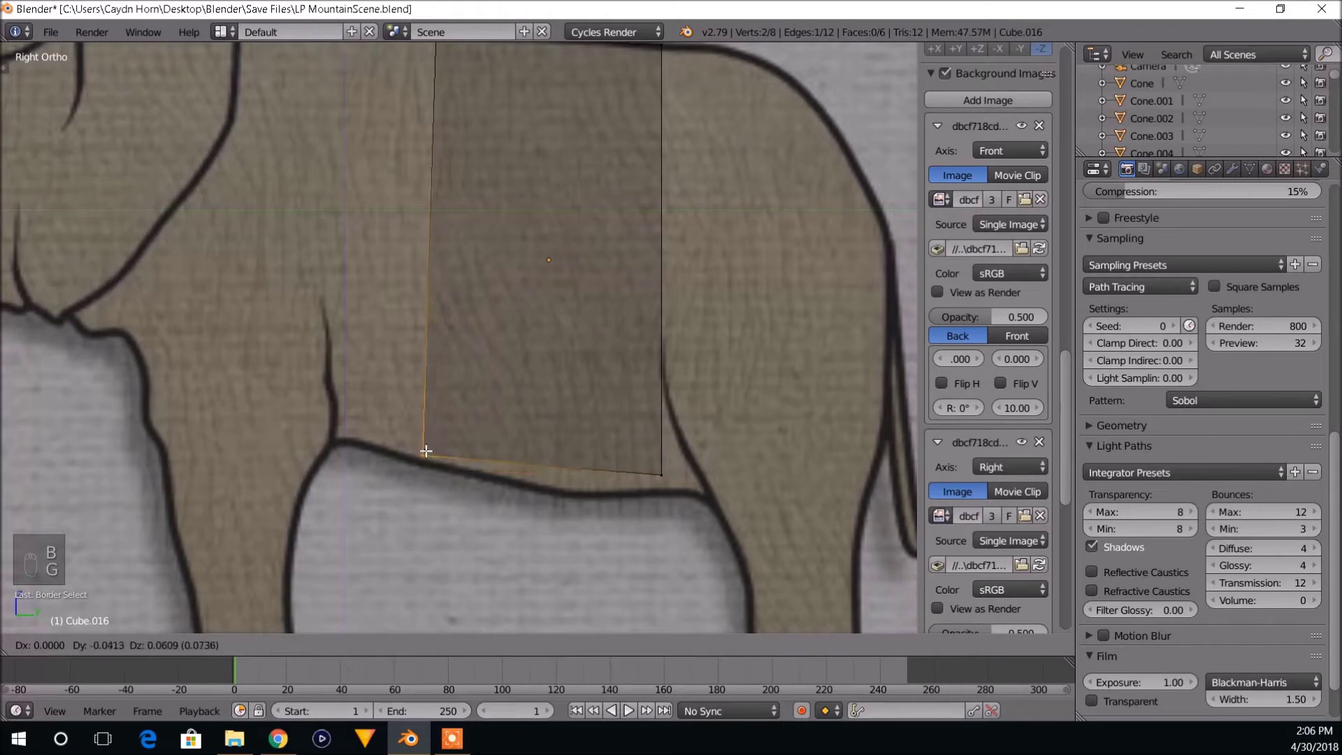
left_click(469, 471)
Move the cube's lower rear vertices about 0.3 units toward the head onto the lowest part of the belly outline.
key("a")
key("b")
left_click_drag(644, 424, 710, 521)
key("g")
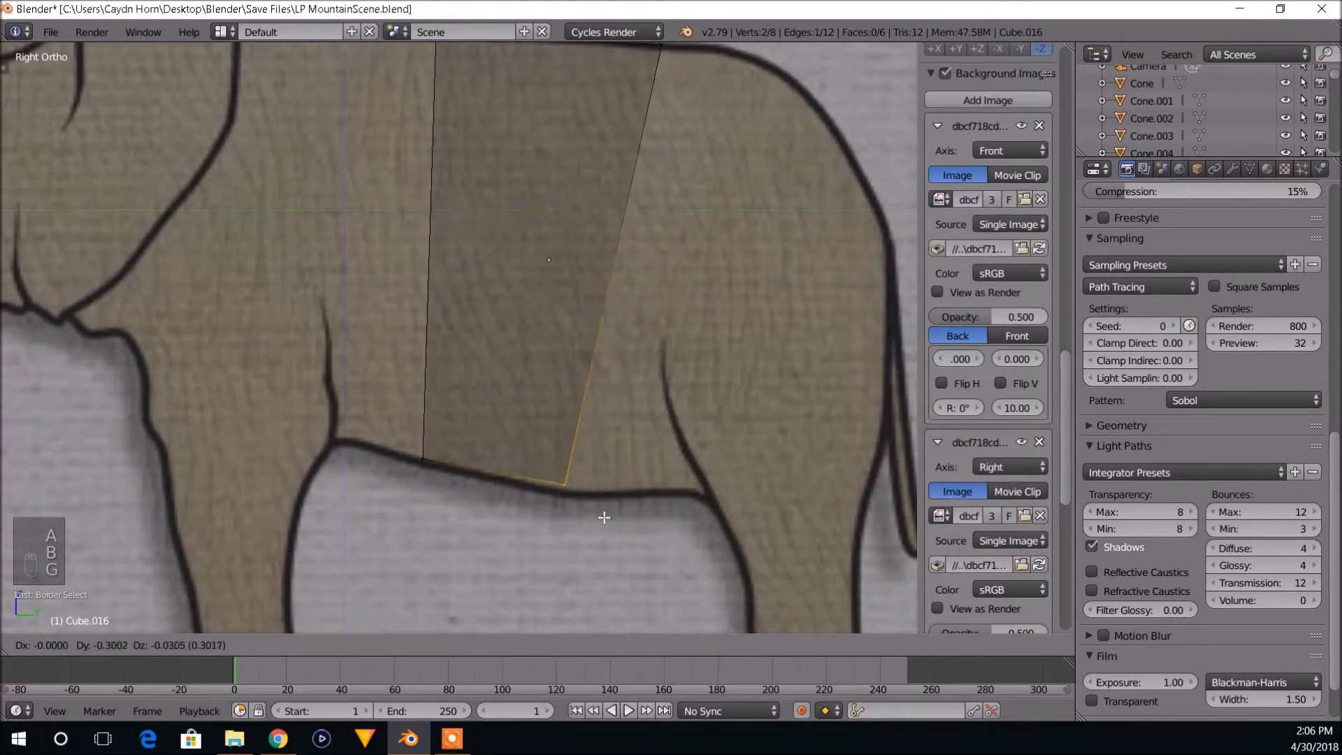
left_click(601, 521)
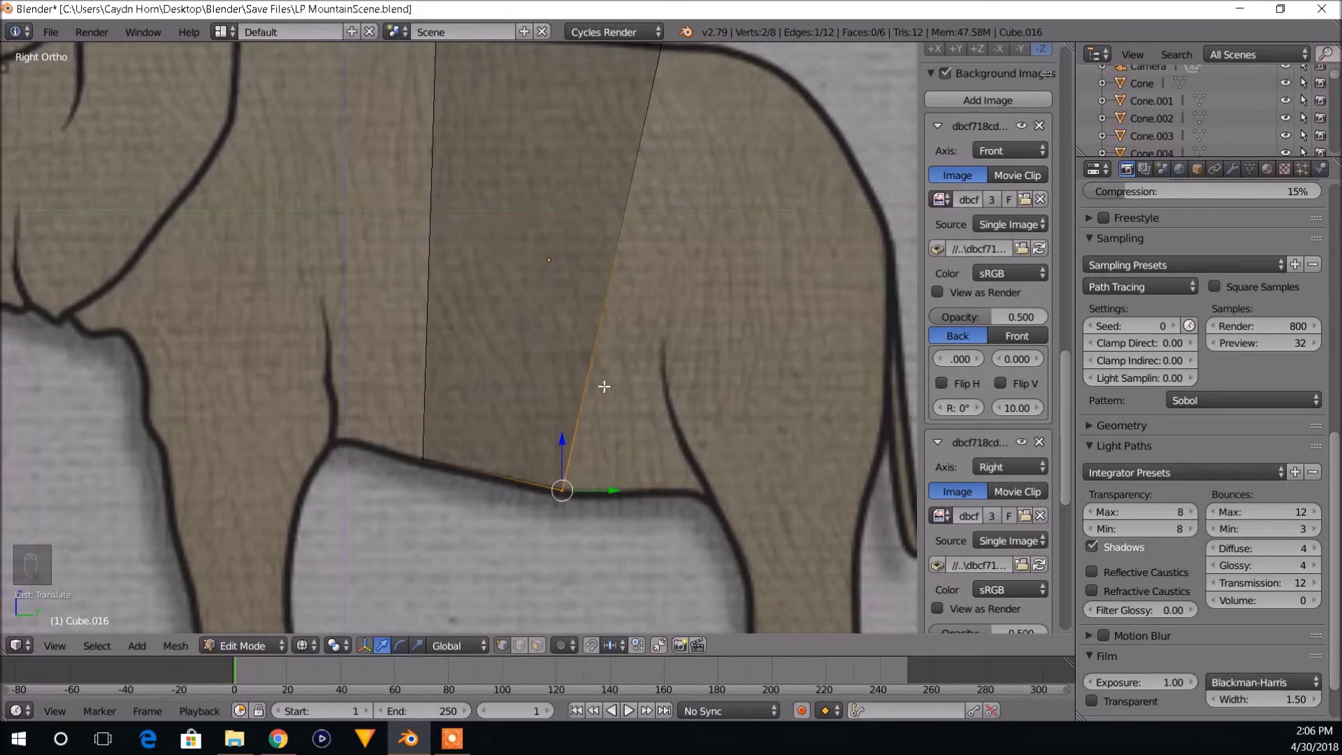
Extrude the cube's rear face about 0.36 units toward the elephant's hindquarters.
scroll(641, 336, "down", 3)
middle_click_drag(643, 304, 636, 348, "shift")
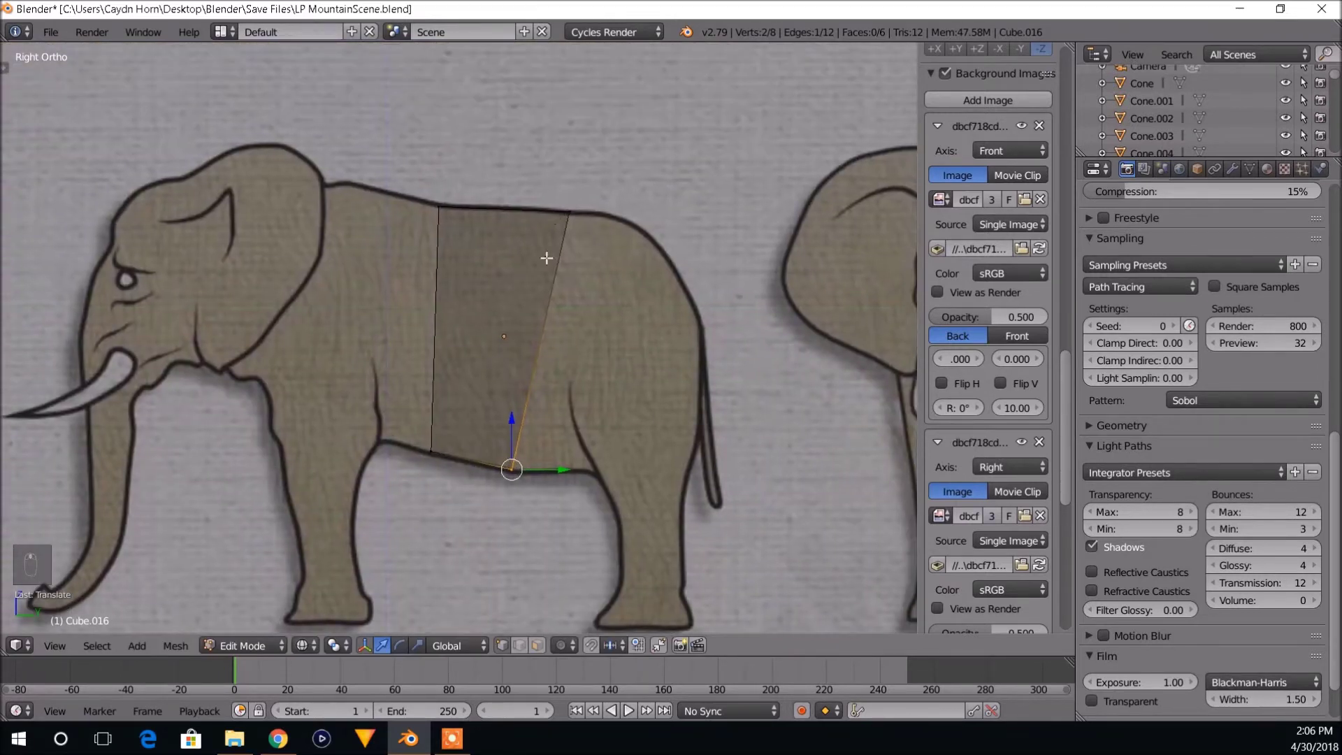
middle_click_drag(617, 277, 563, 270, "shift")
scroll(490, 406, "up", 2)
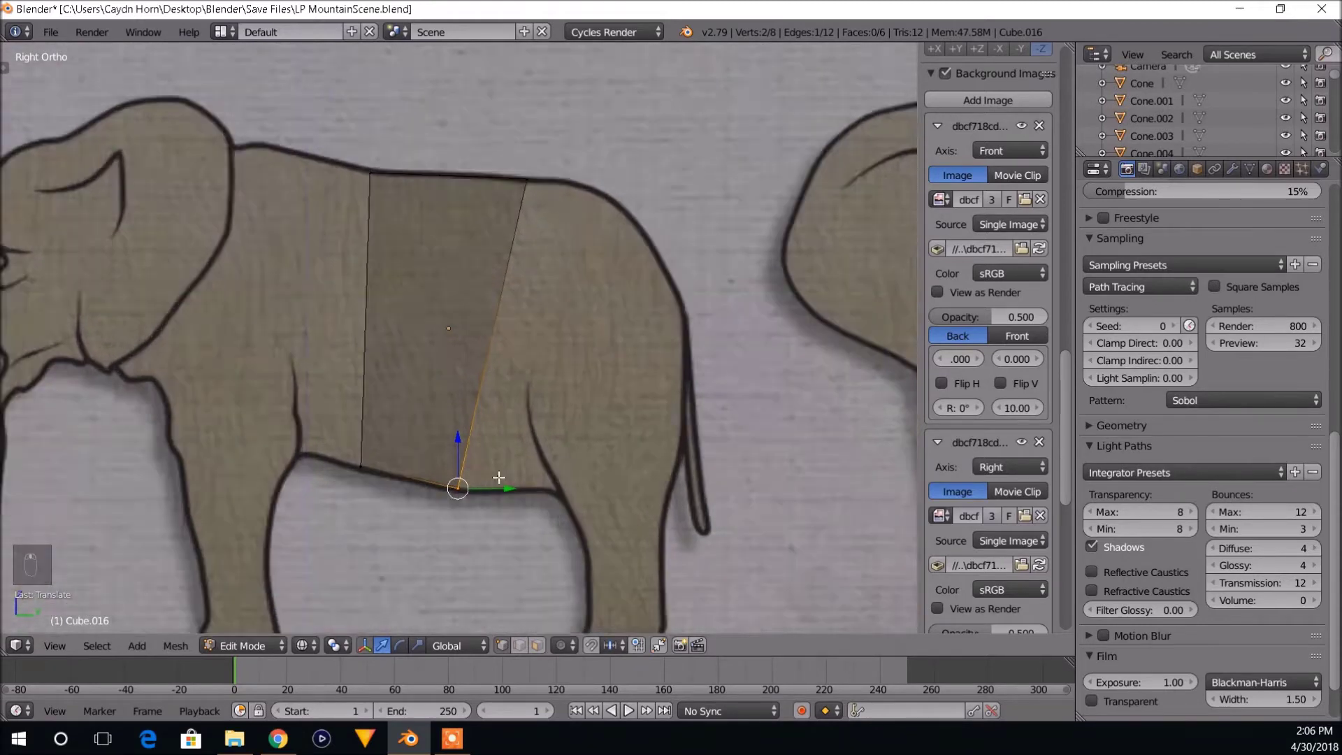
scroll(484, 441, "down", 2)
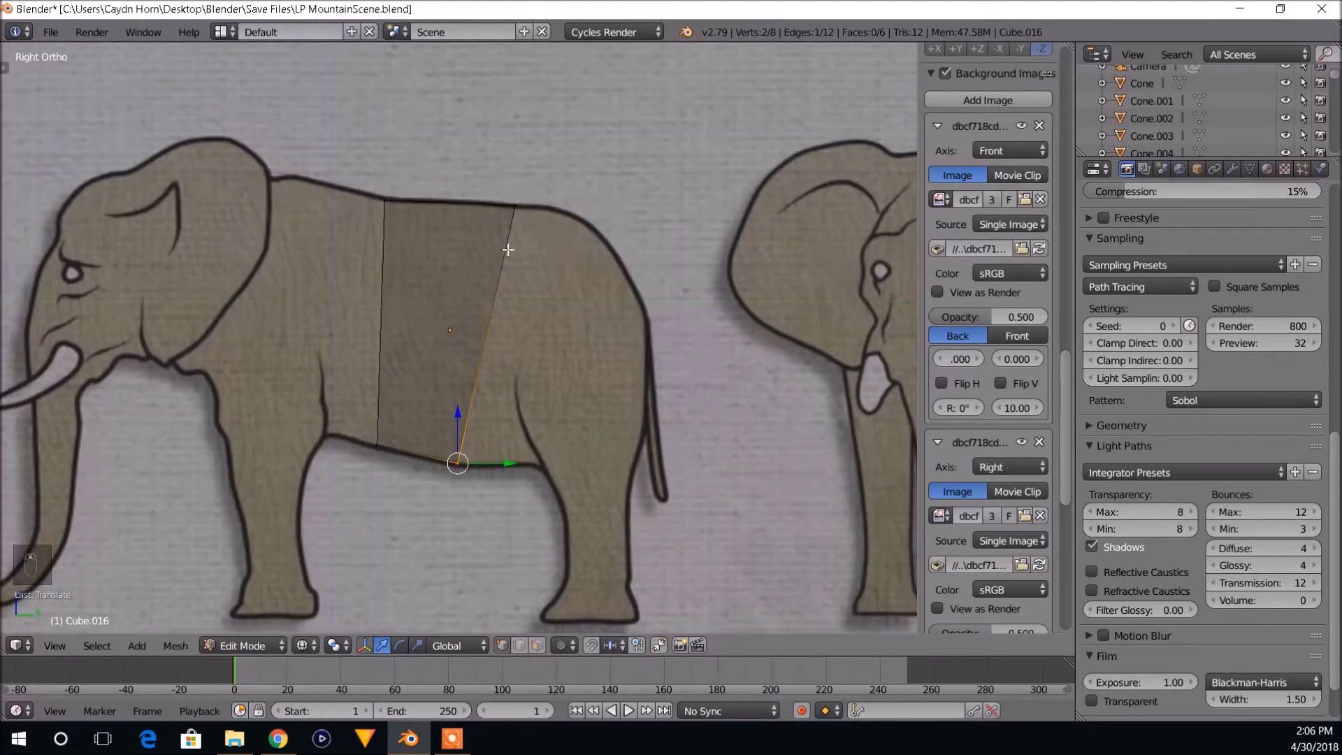
key("a")
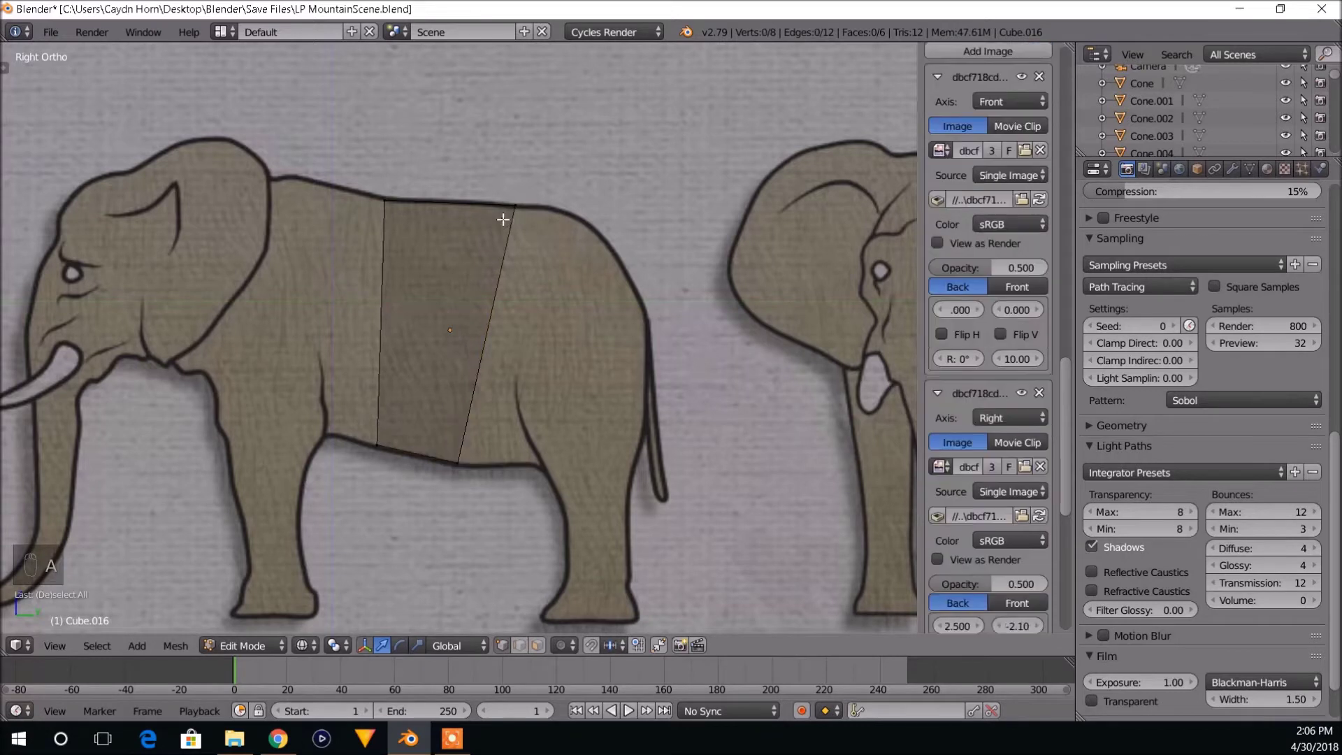
key("b")
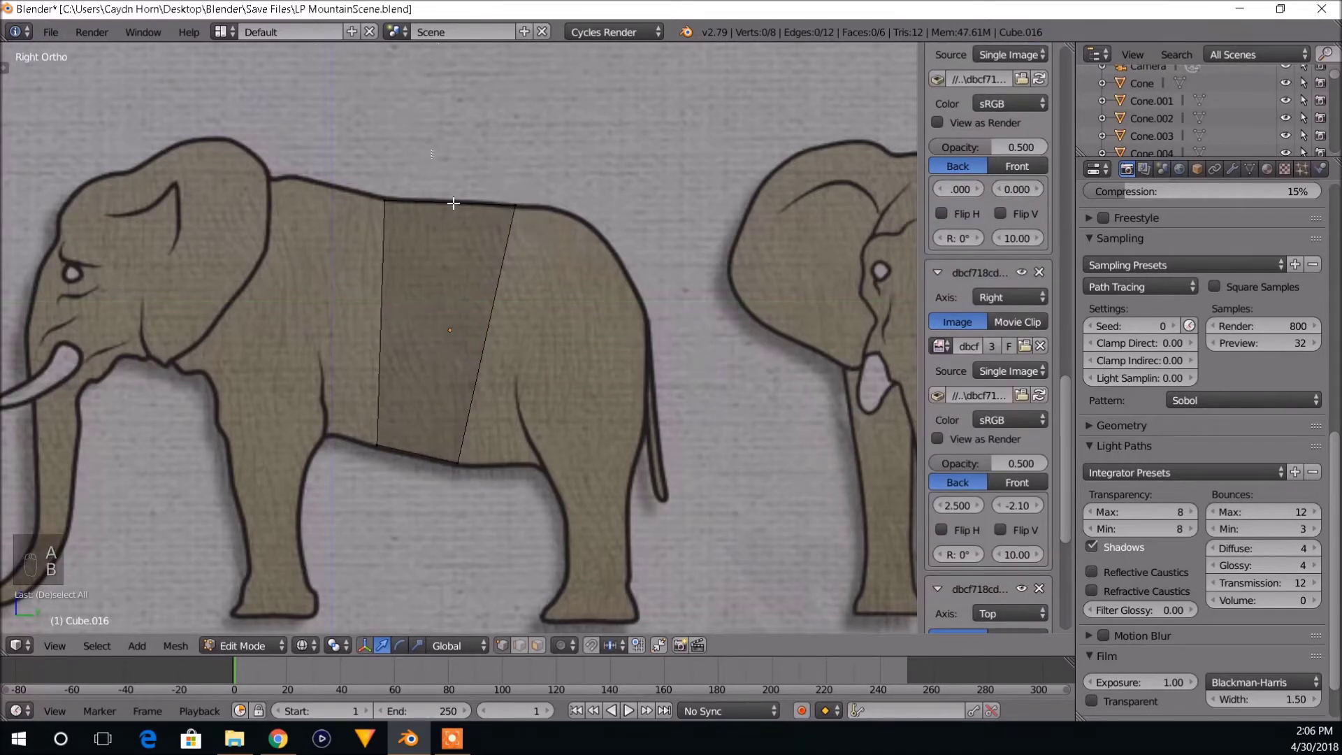
left_click_drag(431, 150, 638, 511)
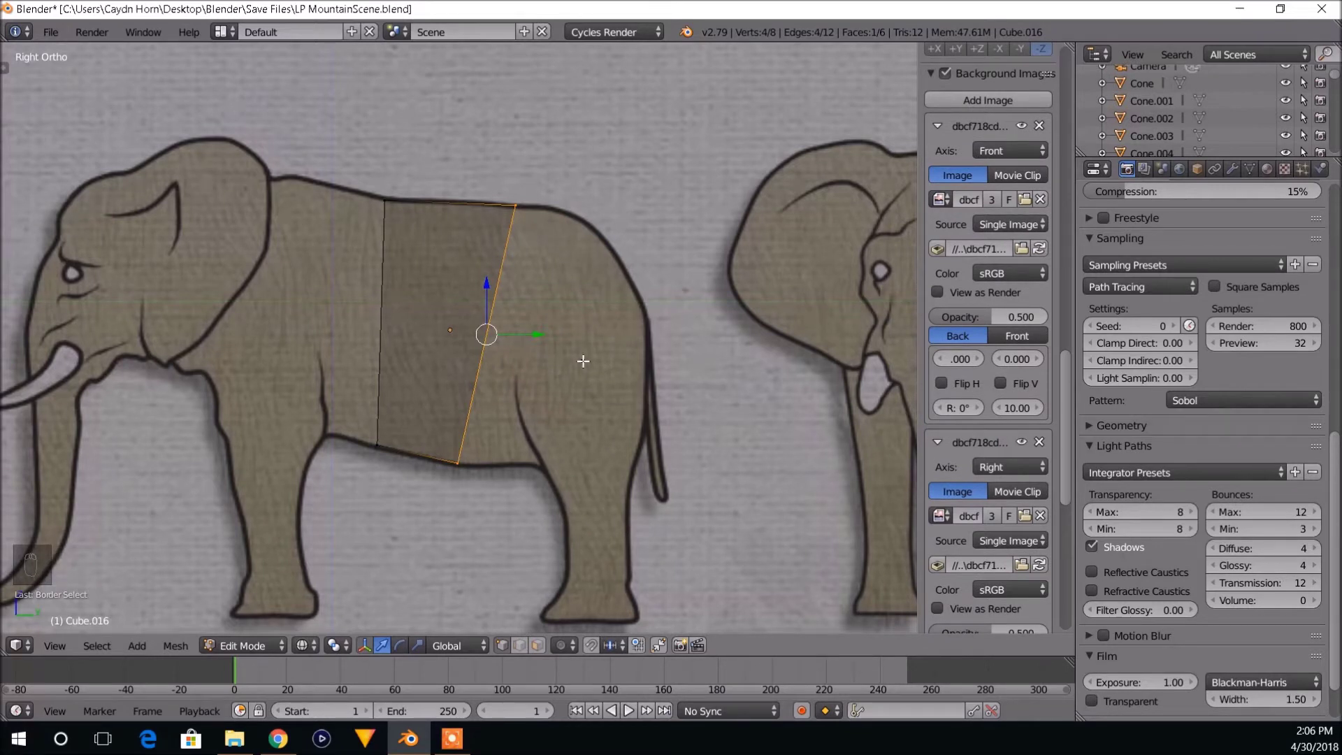
key("e")
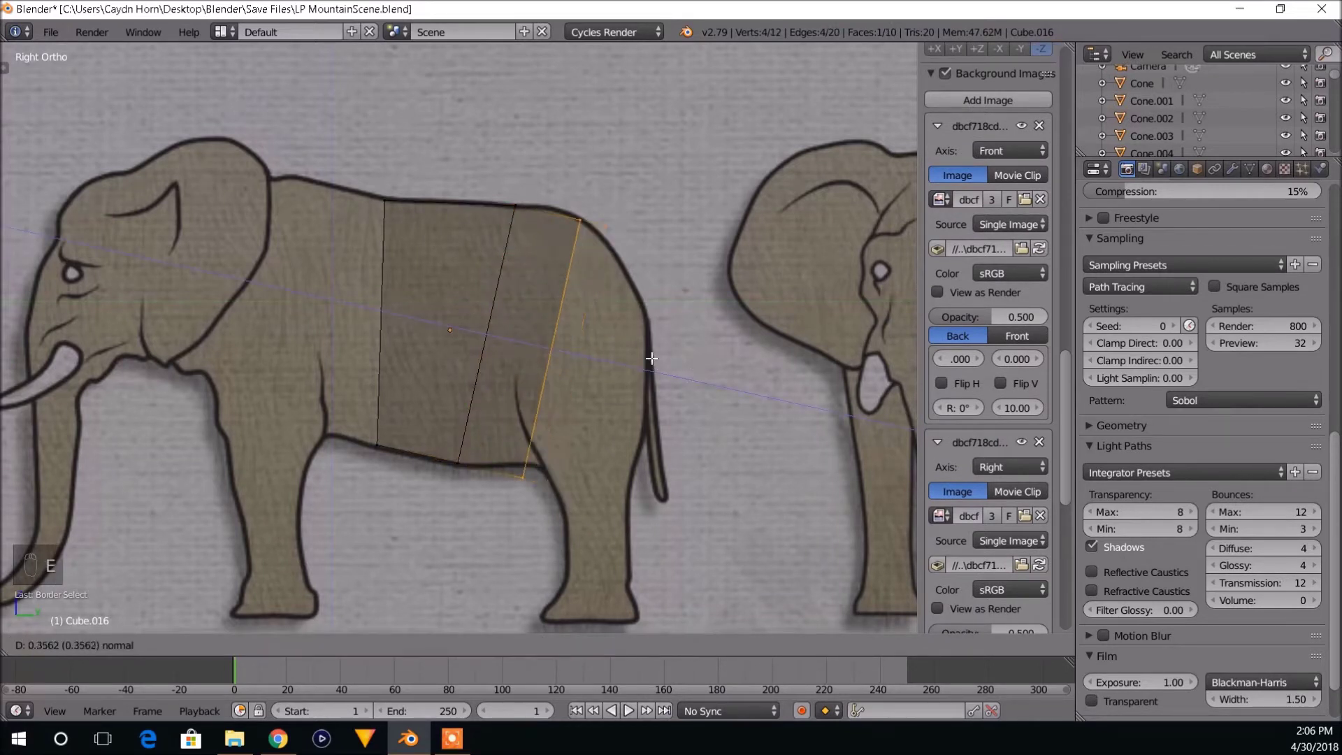
left_click(652, 358)
Move the extruded section's lower rear vertices about 0.11 units up and back to where the belly meets the hind leg.
key("a")
key("b")
left_click_drag(508, 451, 558, 502)
key("g")
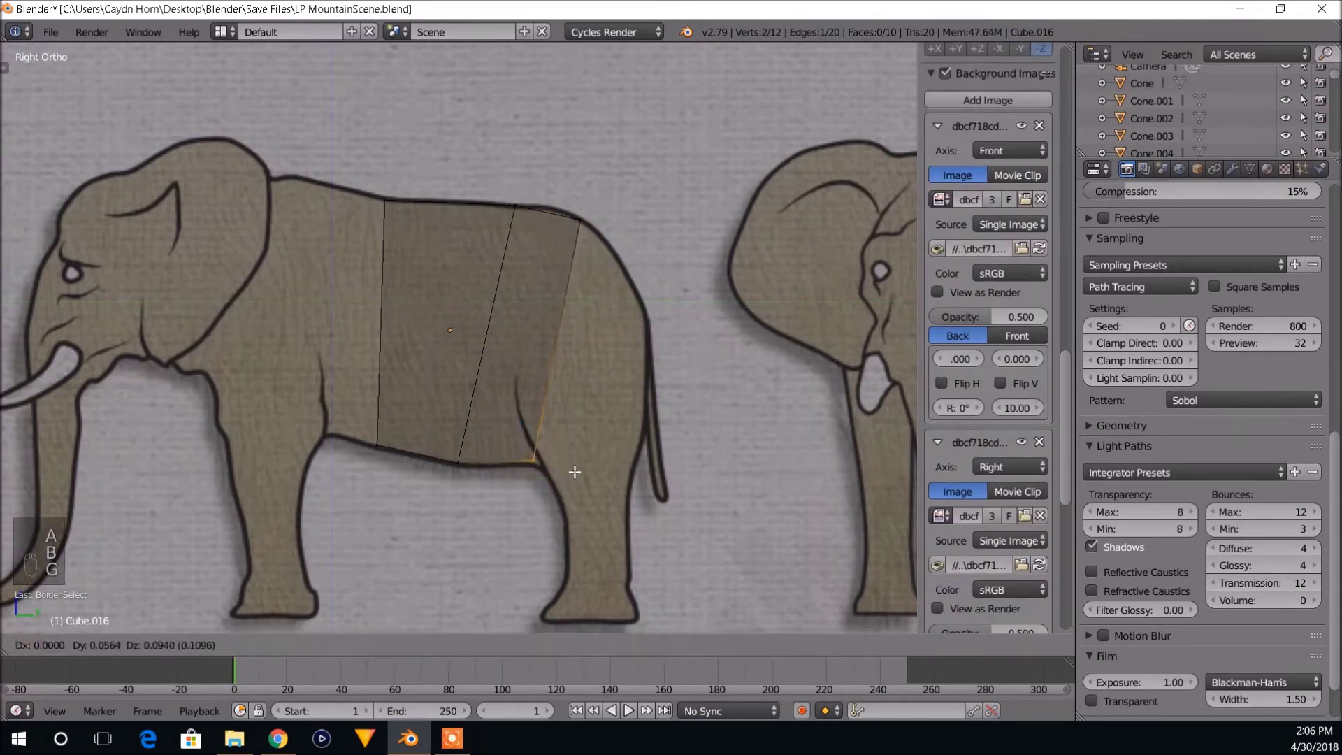
left_click(574, 472)
Move the extruded section's upper rear vertices forward and slightly up onto the elephant's back outline.
middle_click_drag(583, 443, 571, 461, "shift")
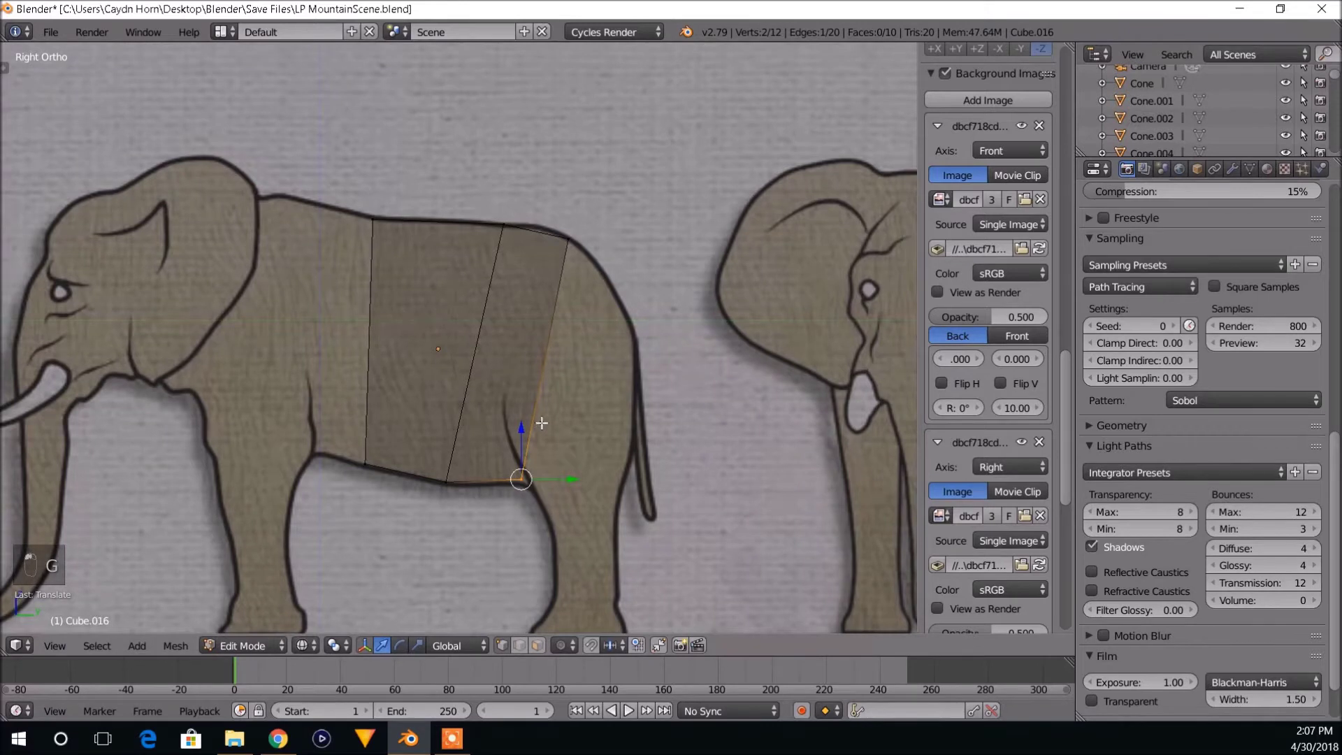
key("a")
key("b")
left_click_drag(560, 235, 615, 263)
key("g")
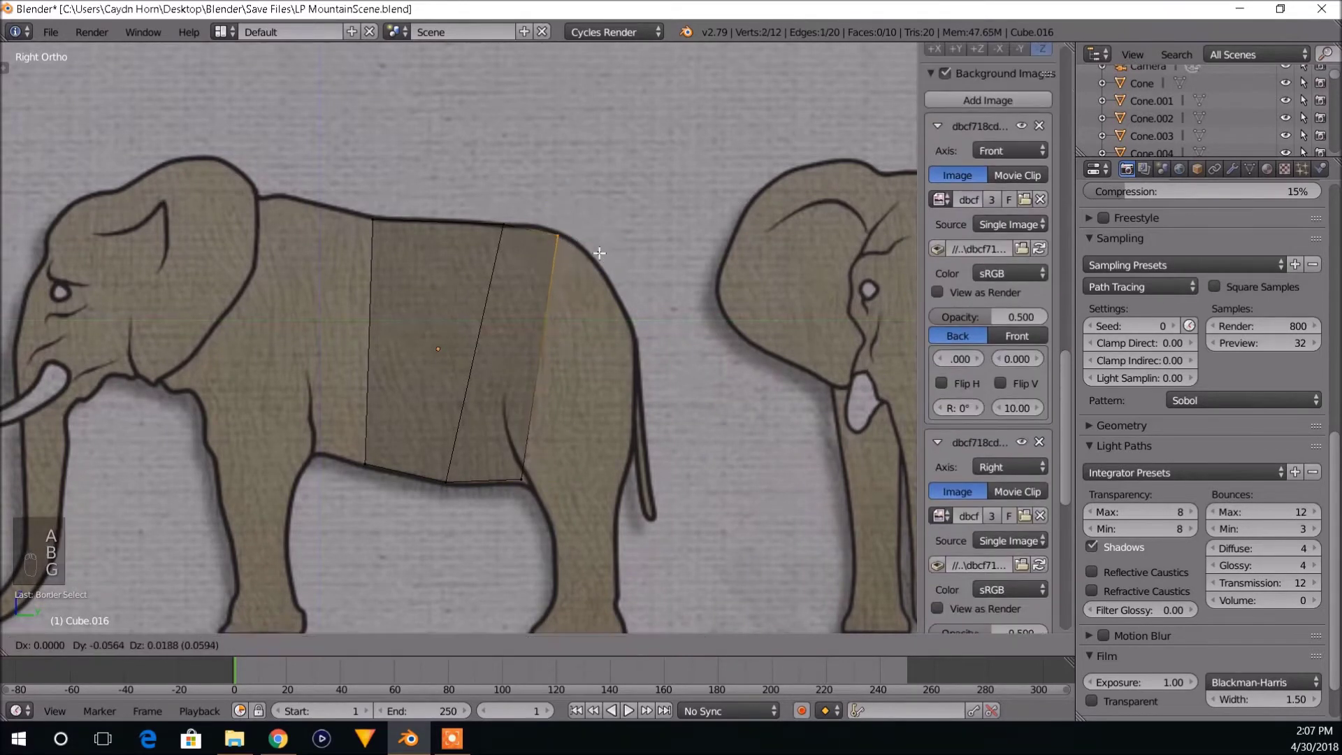
left_click(590, 245)
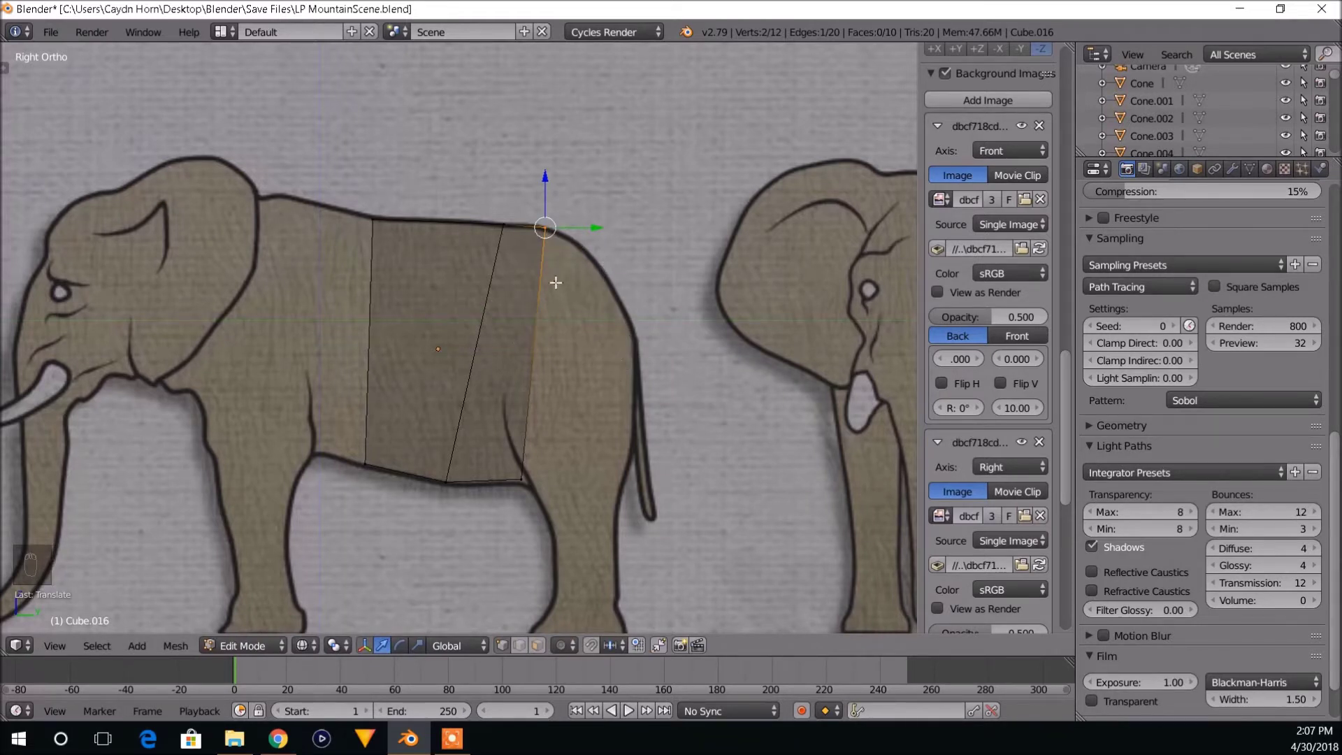
Extrude the body's rear face further back across the thigh toward the tail.
key("a")
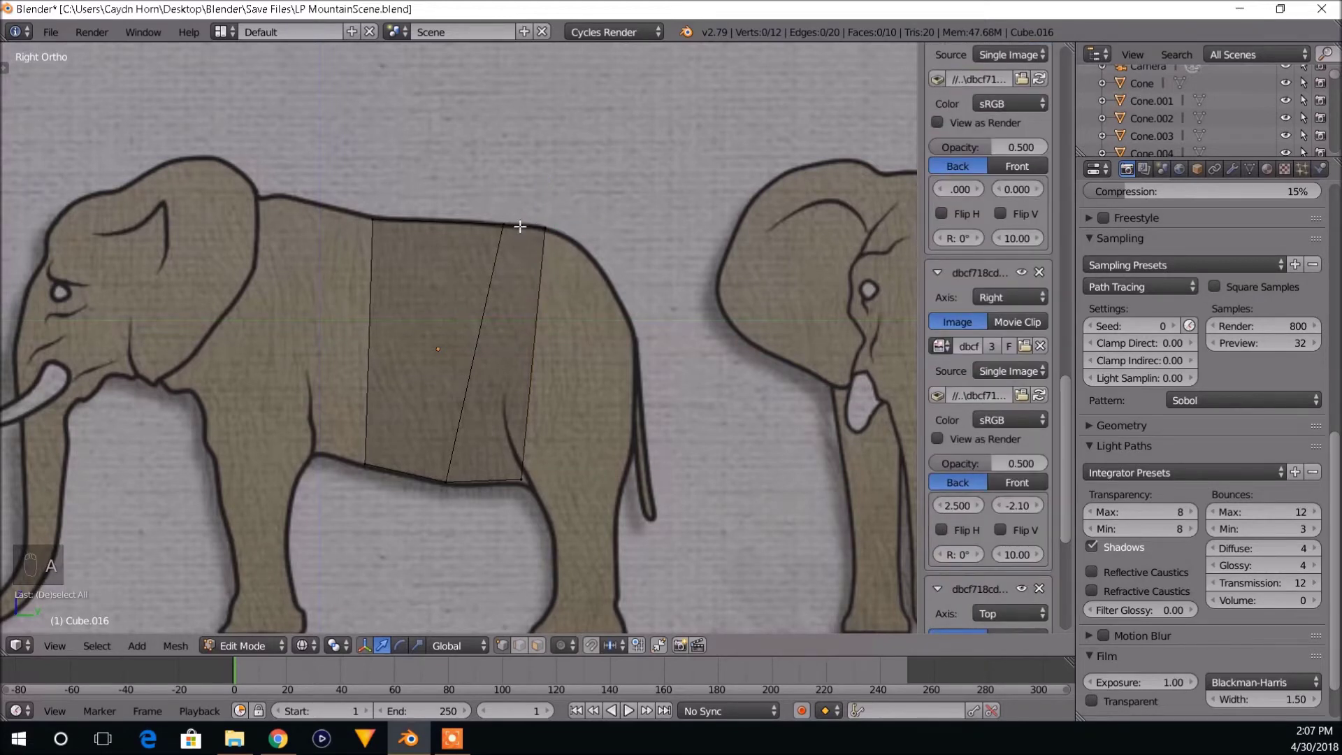
key("b")
left_click_drag(525, 203, 619, 434)
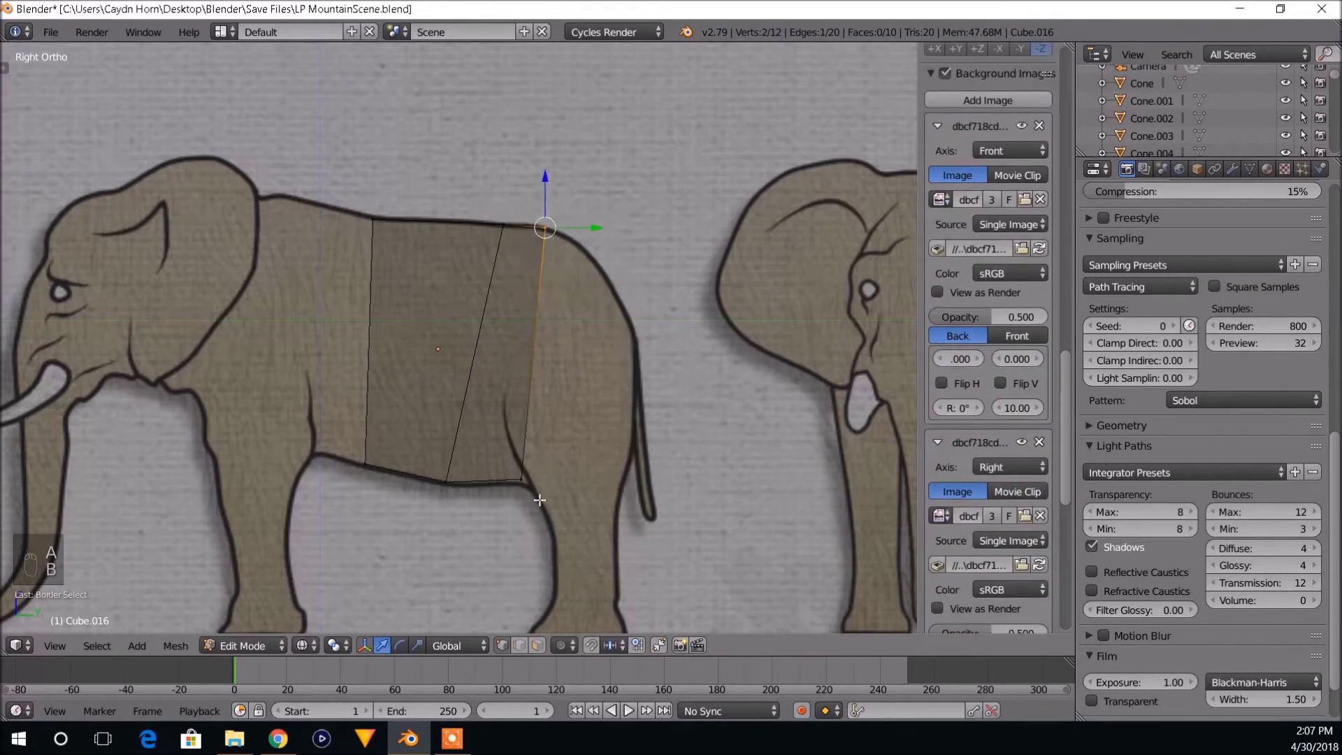
key("b")
left_click_drag(495, 471, 548, 491)
key("e")
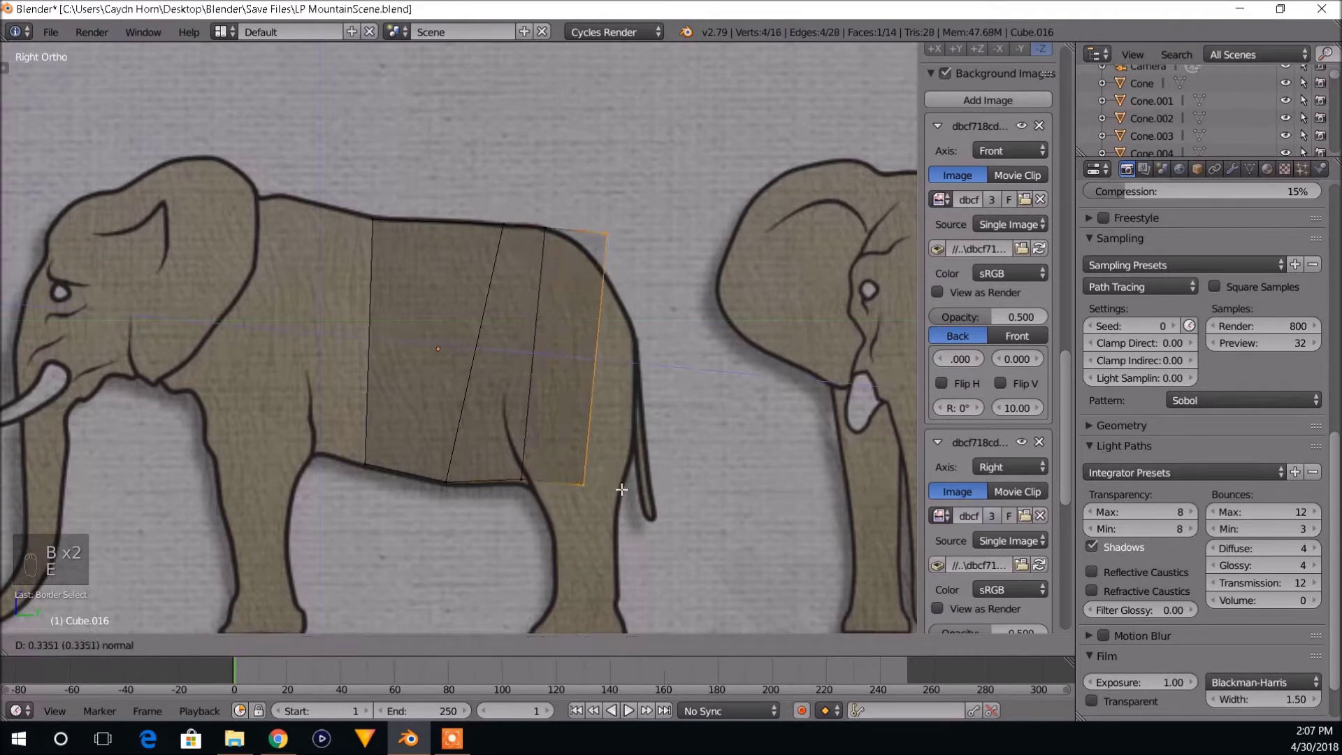
left_click(625, 502)
Move the new section's upper rear vertices down and forward onto the elephant's rump outline.
key("a")
key("b")
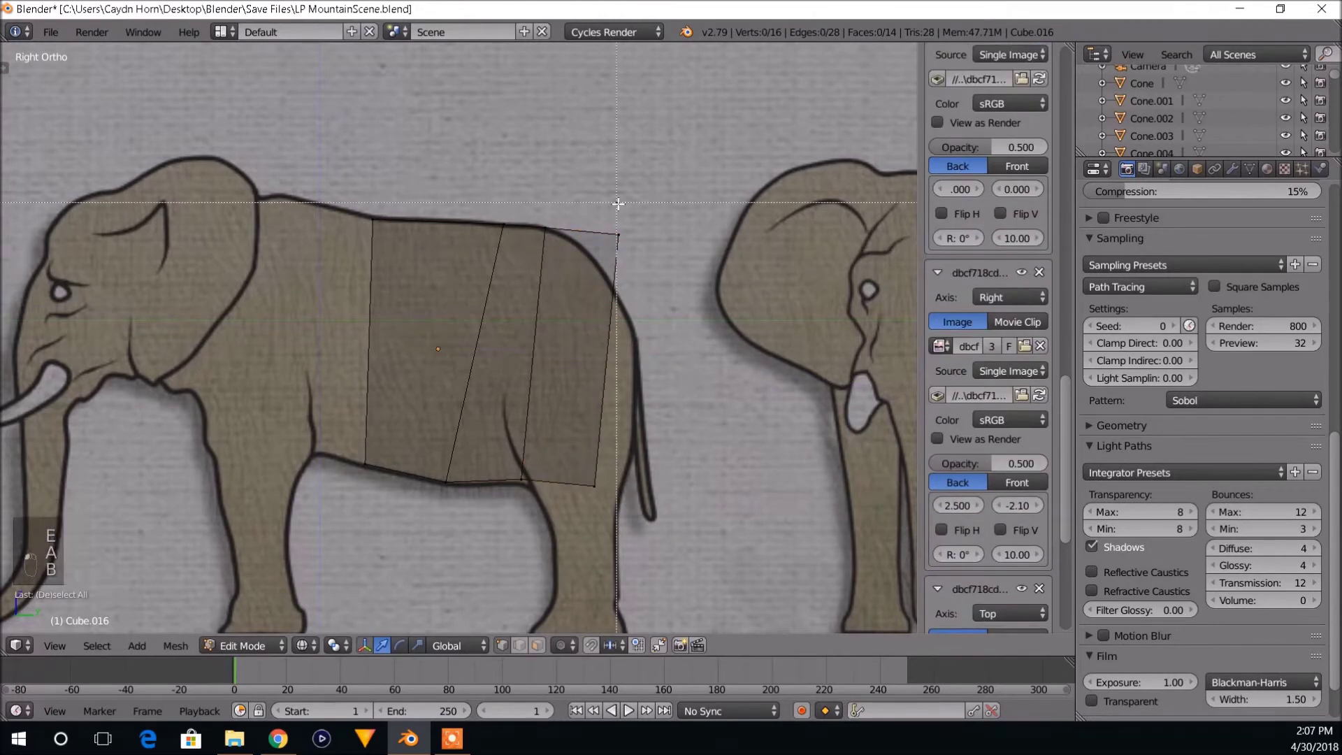
left_click_drag(619, 204, 675, 287)
key("g")
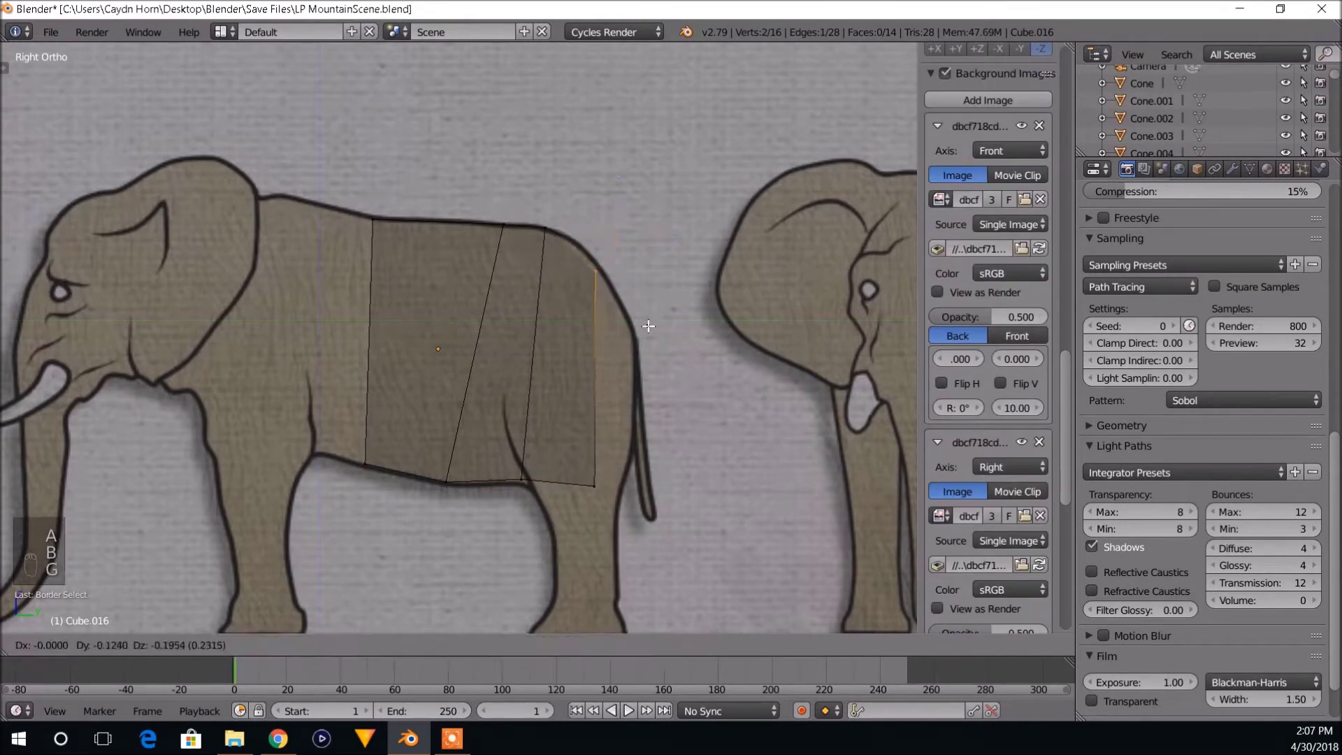
left_click(652, 322)
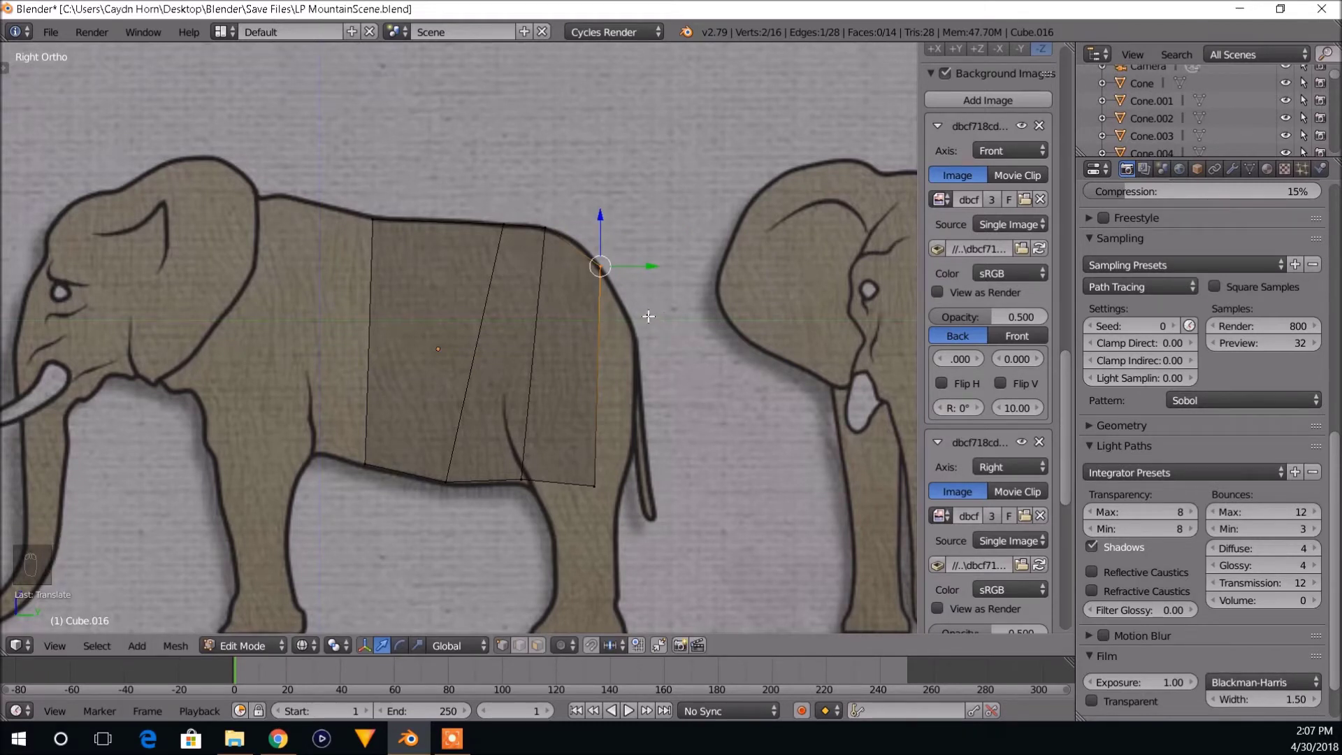
Move the new section's lower rear vertices slightly up and back across the thigh, roughly level with the belly.
scroll(646, 405, "up", 2)
middle_click_drag(668, 448, 597, 419, "shift")
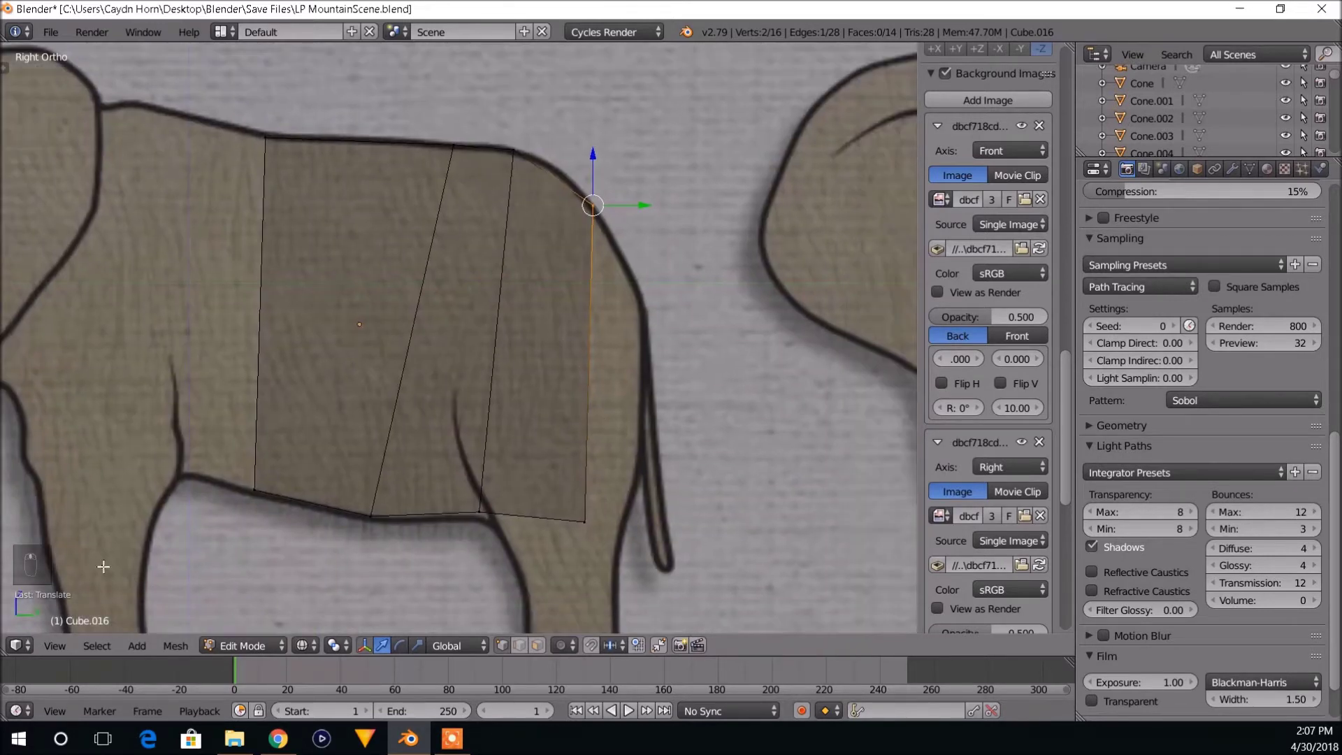
middle_click_drag(706, 388, 696, 374, "shift")
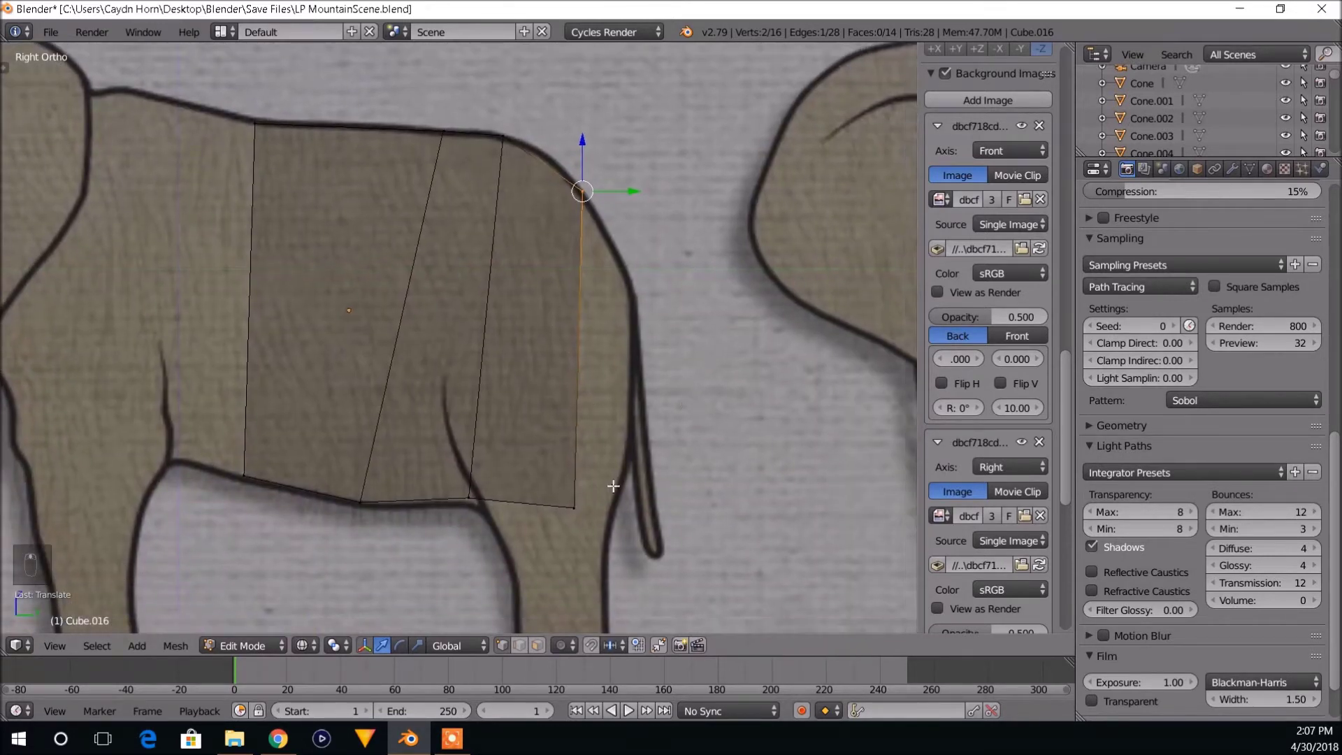
key("a")
key("b")
left_click_drag(554, 478, 628, 549)
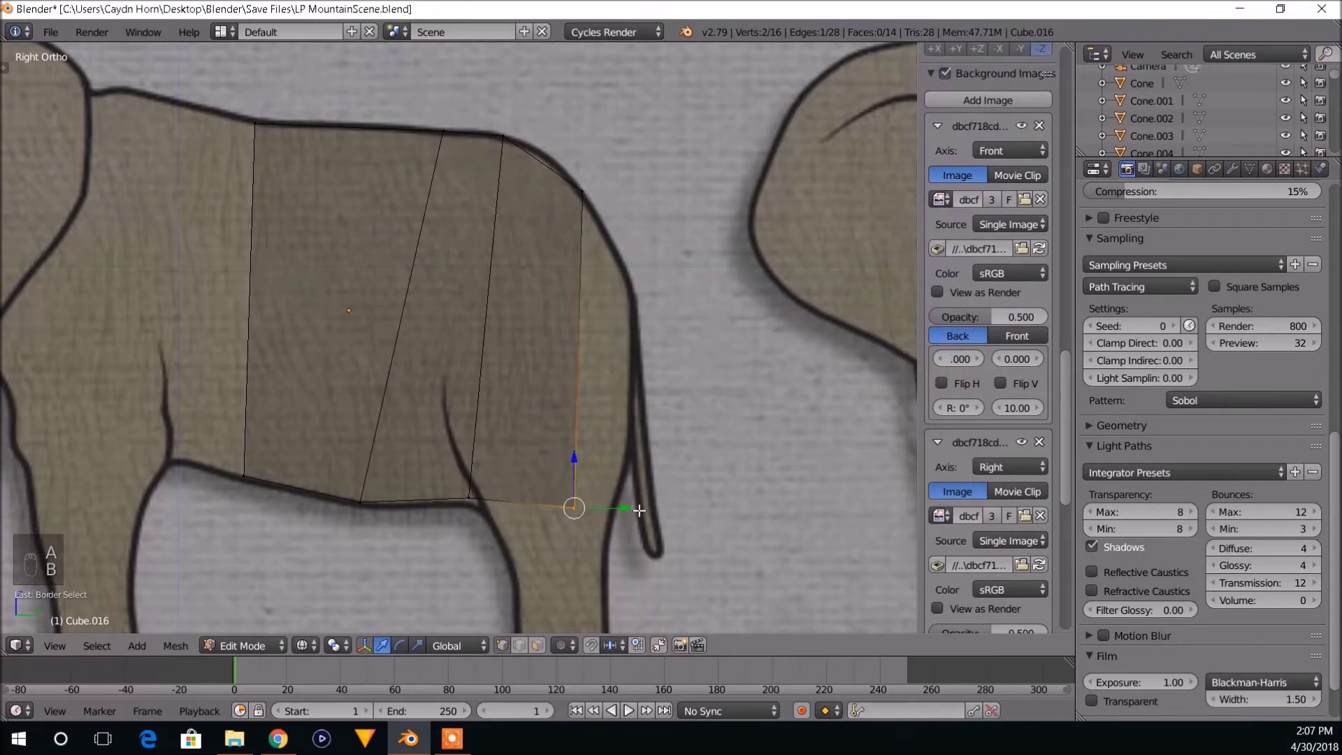
scroll(638, 510, "down", 2)
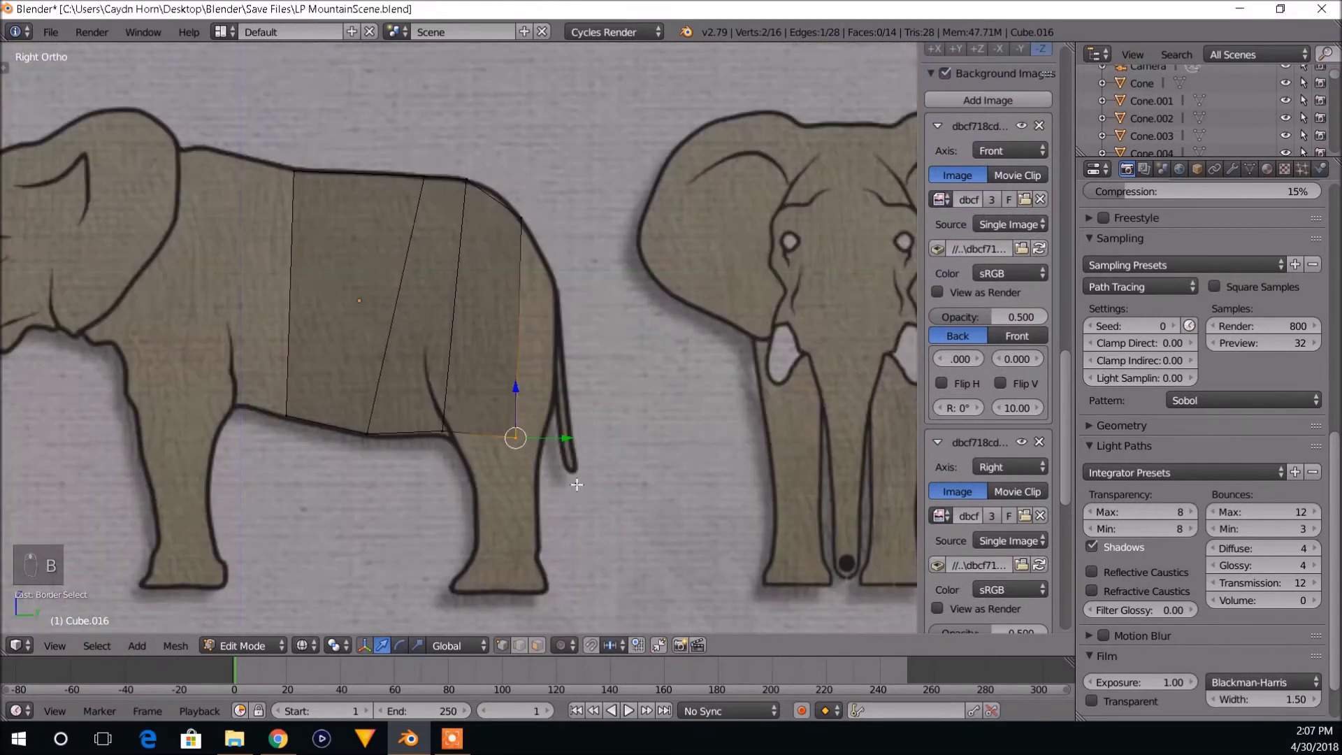
key("g")
left_click(585, 471)
middle_click_drag(587, 468, 581, 477, "shift")
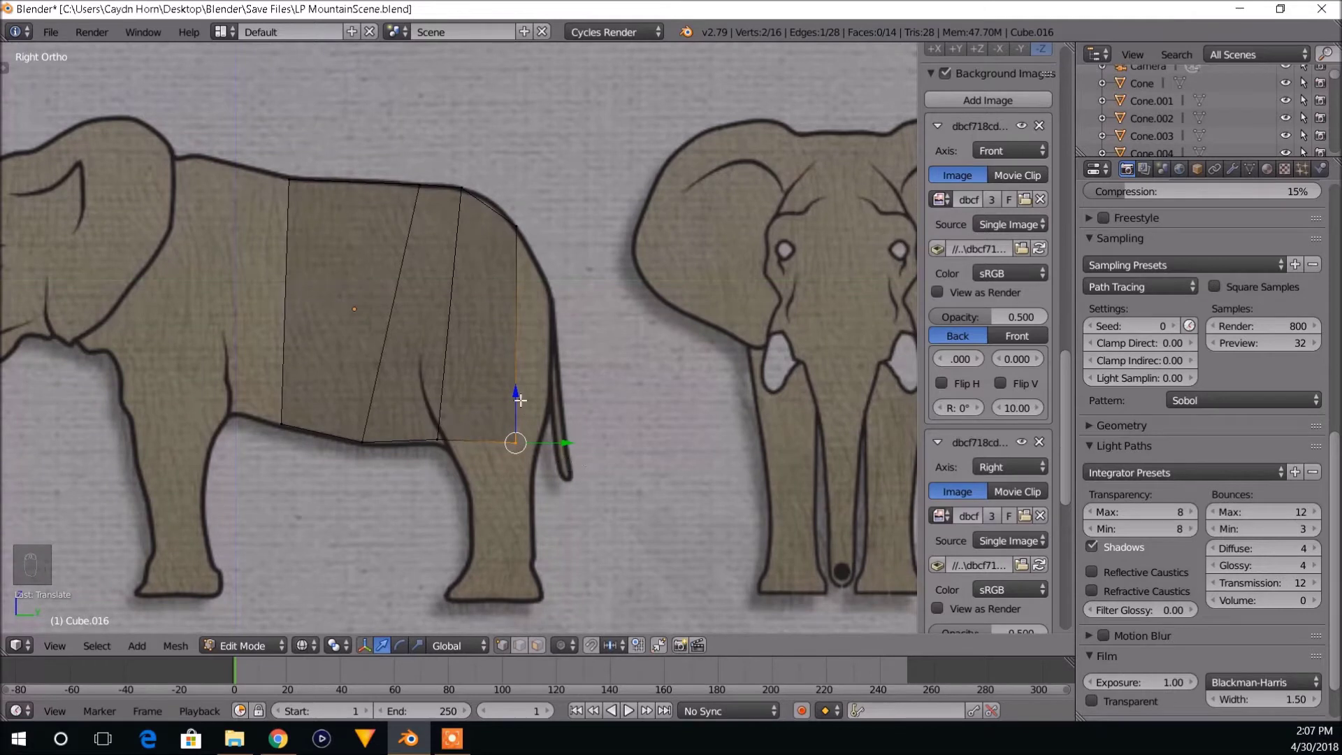
Extrude the rear face a short way toward the tail, and lower the new face until its upper vertices meet the rump outline.
key("a")
key("b")
left_click_drag(489, 192, 538, 490)
key("e")
left_click(611, 388)
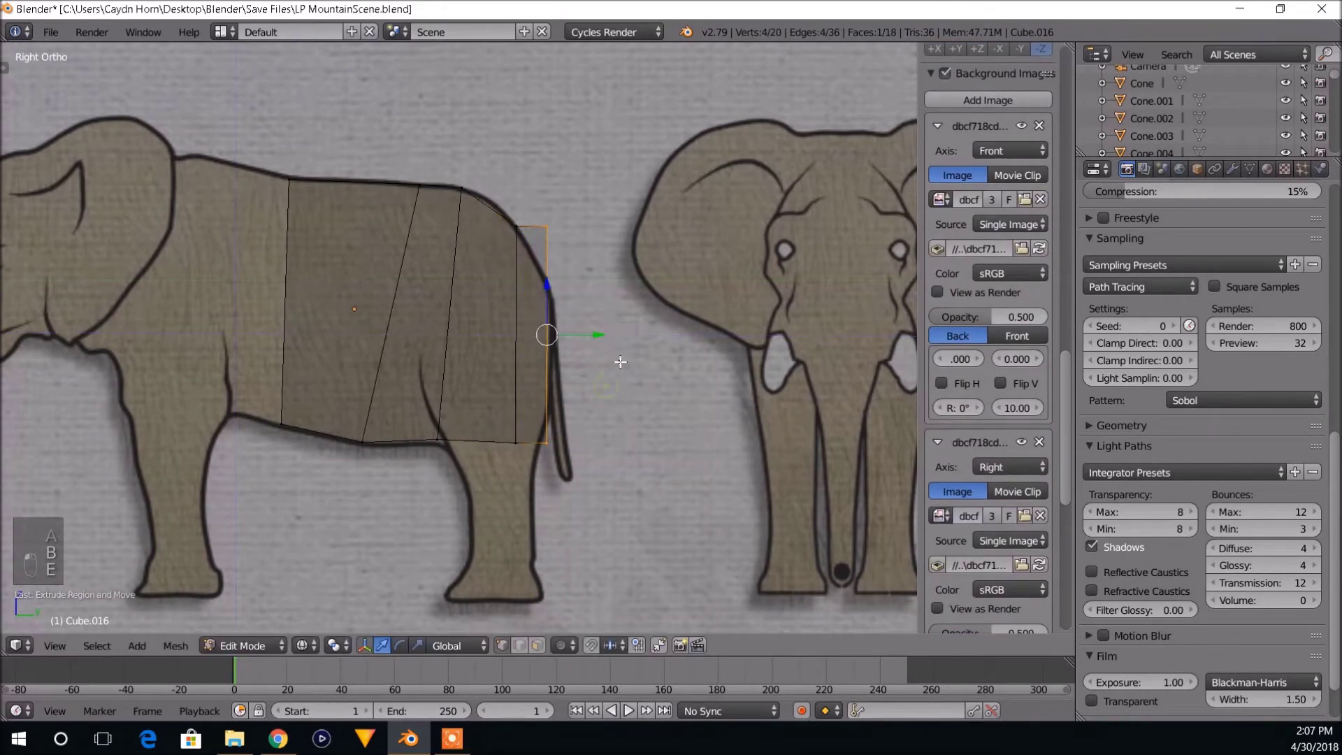
key("g")
left_click(602, 342)
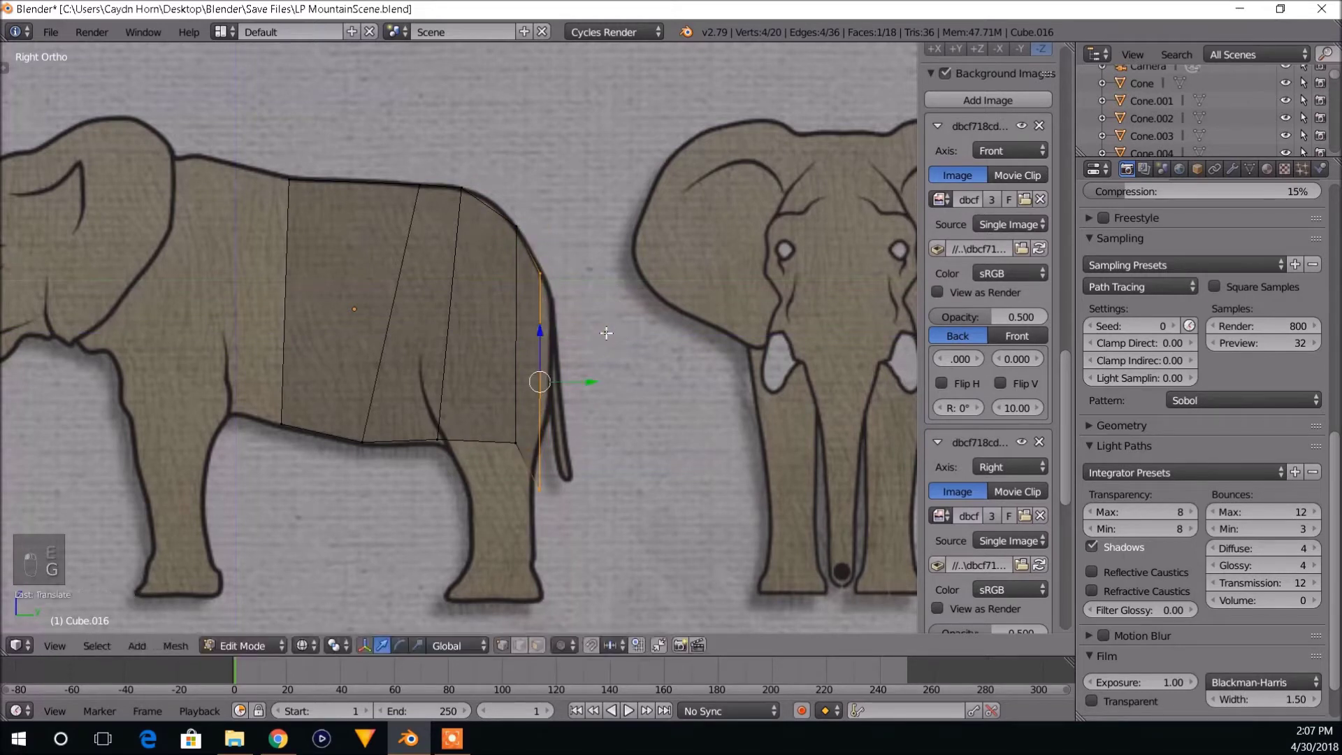
Move the last section's lower rear vertices about 0.41 units up and slightly back onto the outline behind the thigh.
key("a")
key("b")
left_click_drag(524, 443, 575, 511)
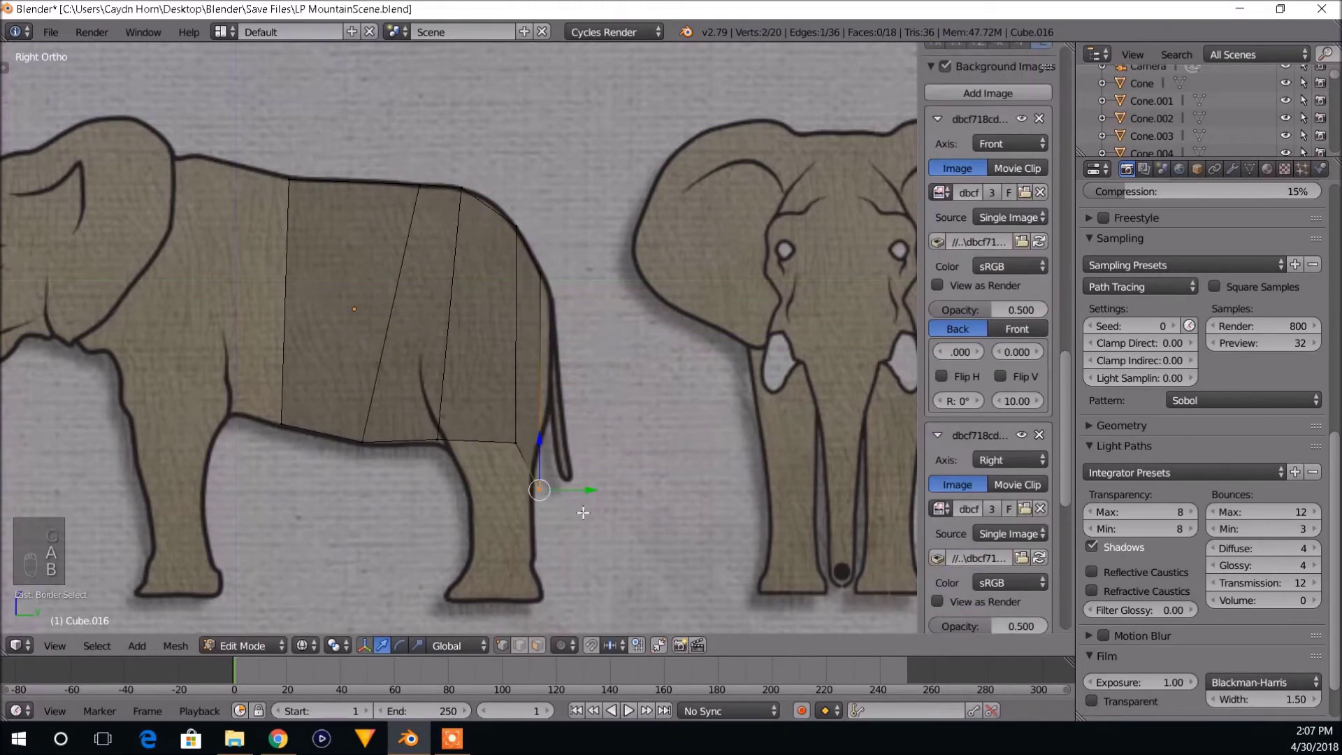
key("g")
left_click(592, 413)
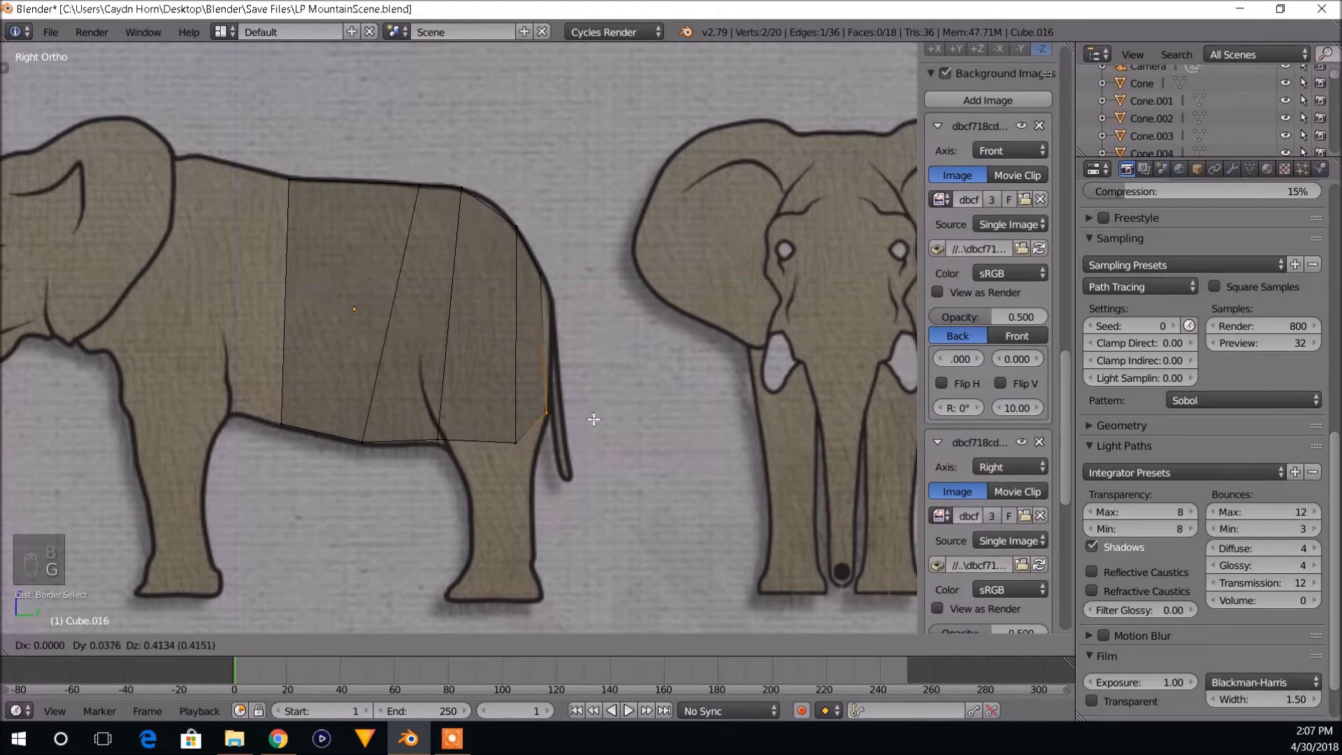
Move the last section's upper rear vertices down and back along the rump outline to the base of the tail.
key("a")
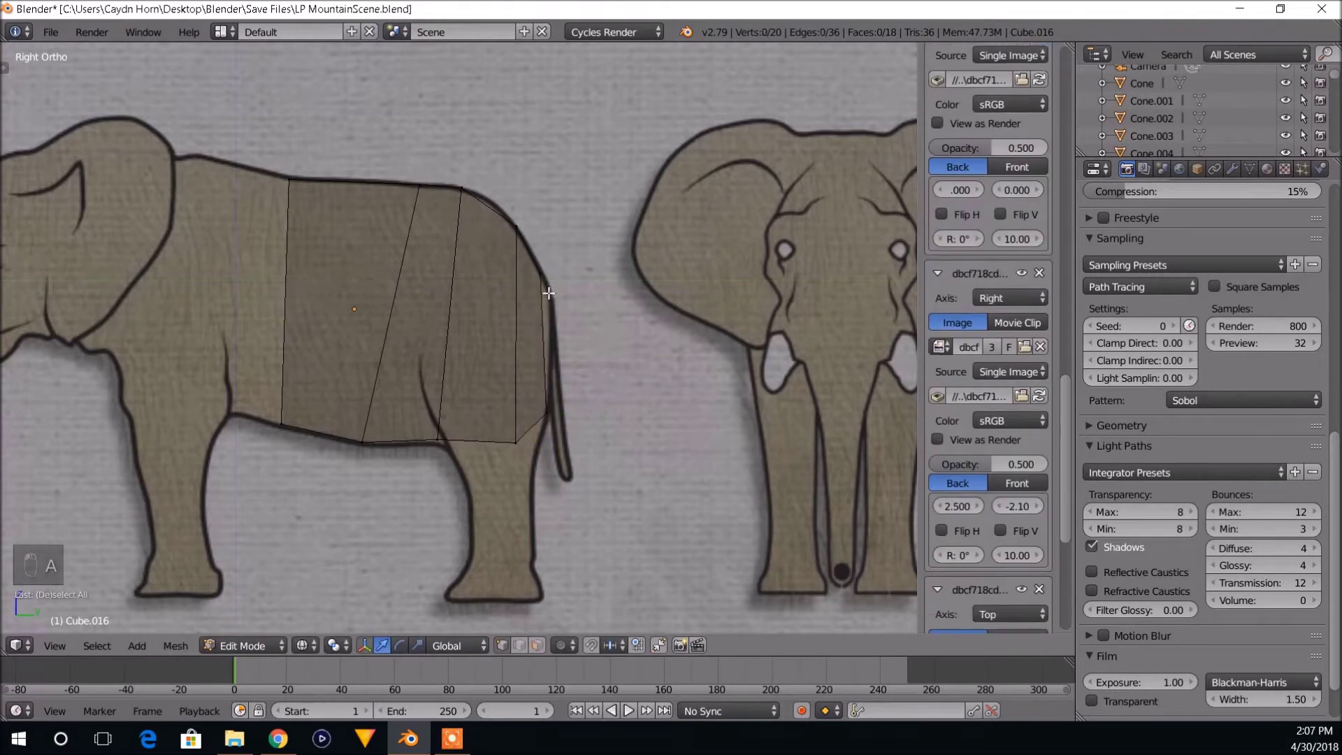
key("b")
left_click_drag(522, 249, 555, 305)
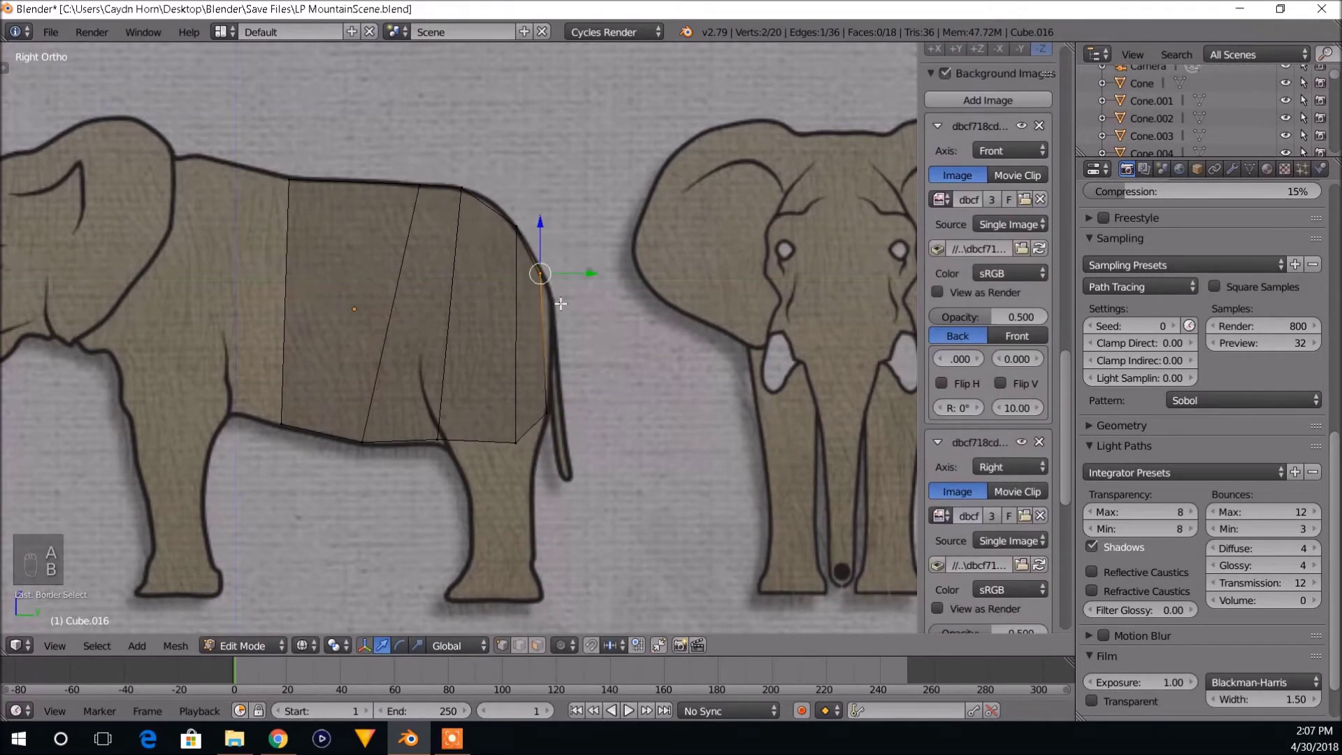
key("g")
left_click(569, 321)
Extrude the body's front face toward the head in two sections along the back outline, and raise the foremost lower vertices slightly.
middle_click_drag(569, 321, 653, 355, "shift")
key("a")
key("b")
left_click_drag(317, 179, 404, 502)
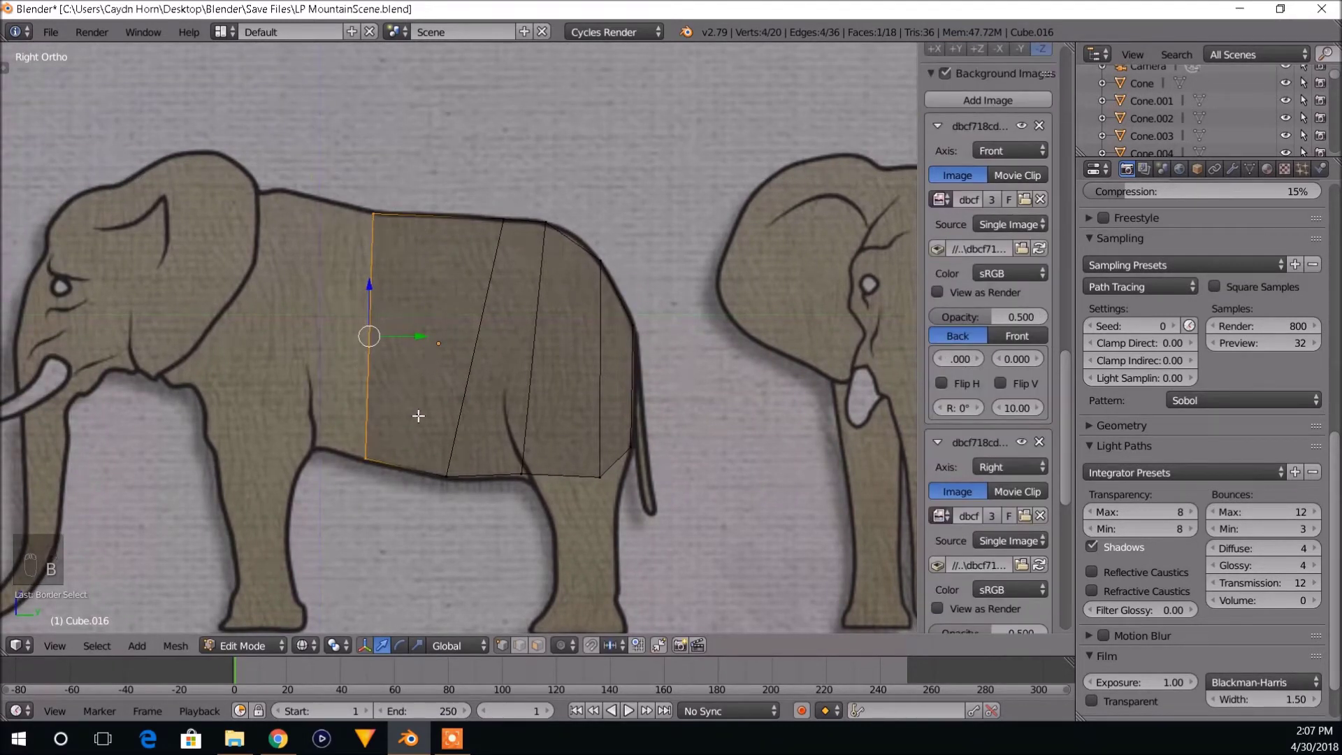
middle_click_drag(418, 418, 475, 451, "shift")
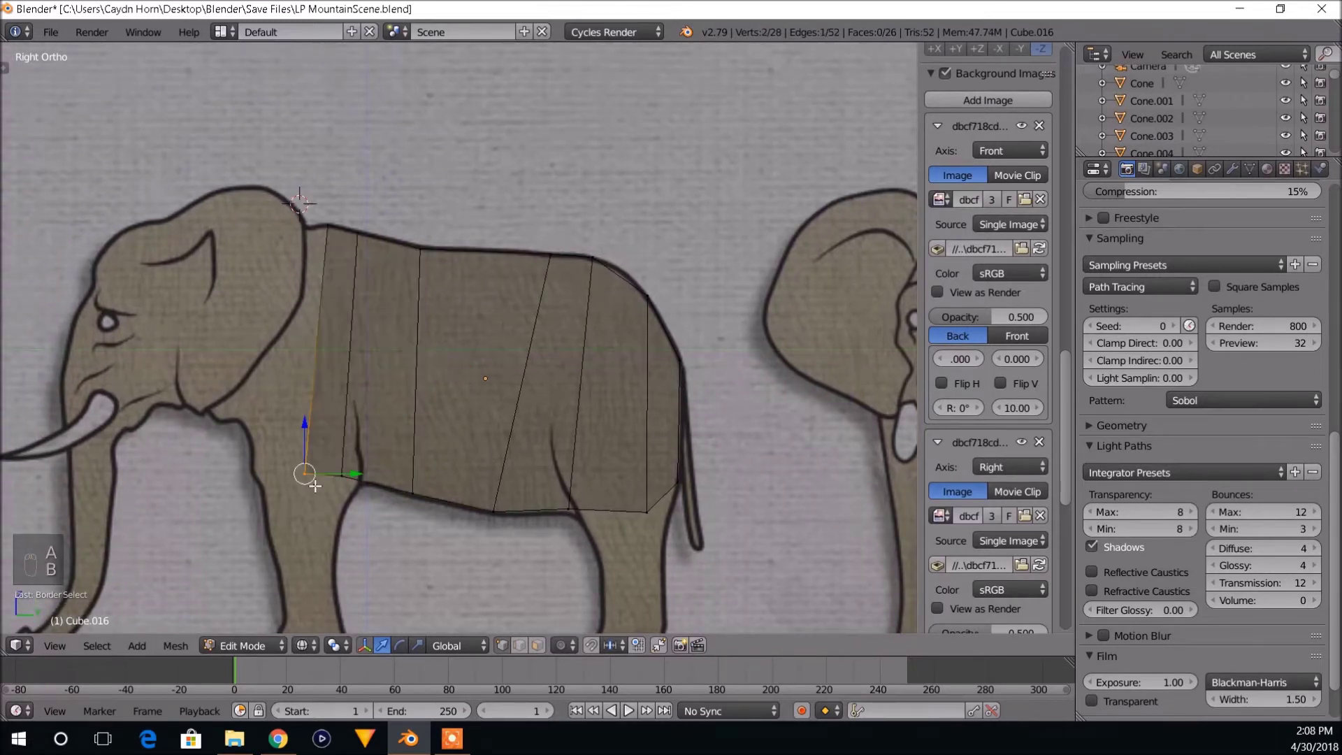
key("g")
left_click(316, 477)
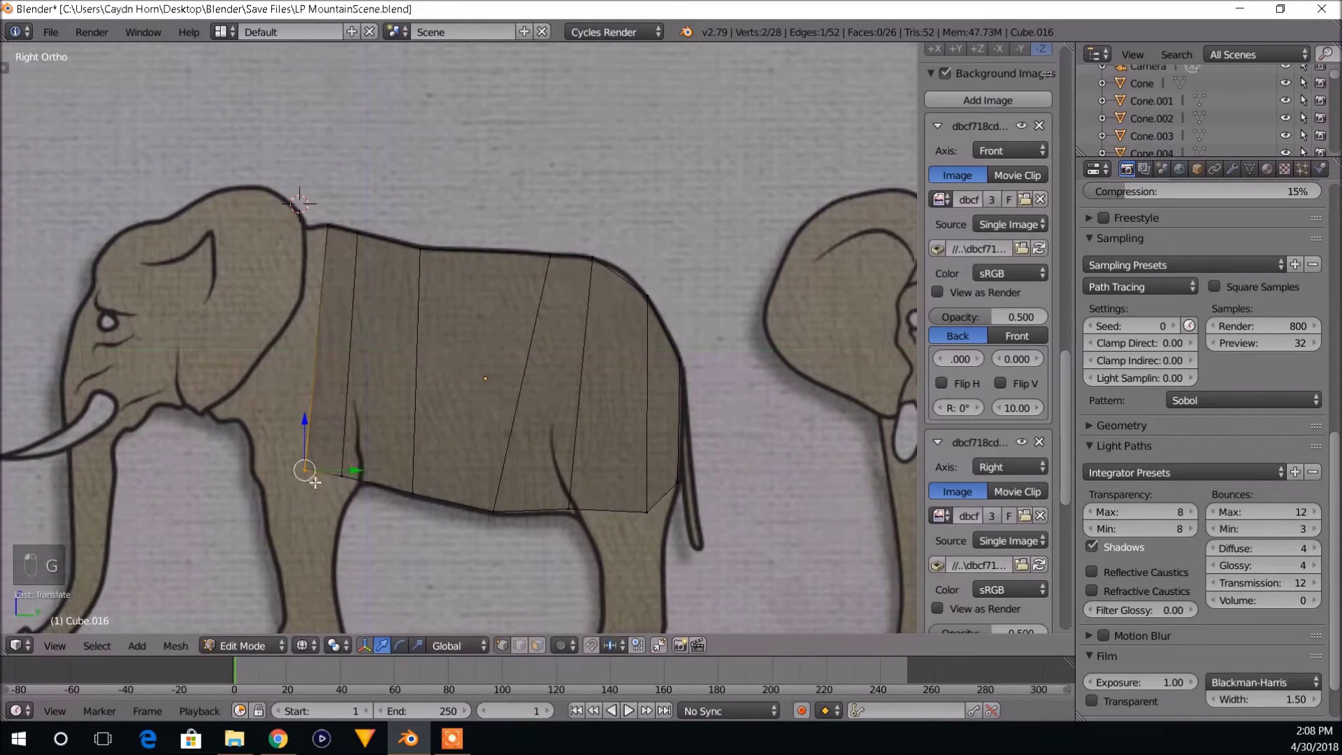
Extrude the body's front face toward the head as far as the front edge of the foreleg.
scroll(988, 350, "down", 5)
key("a")
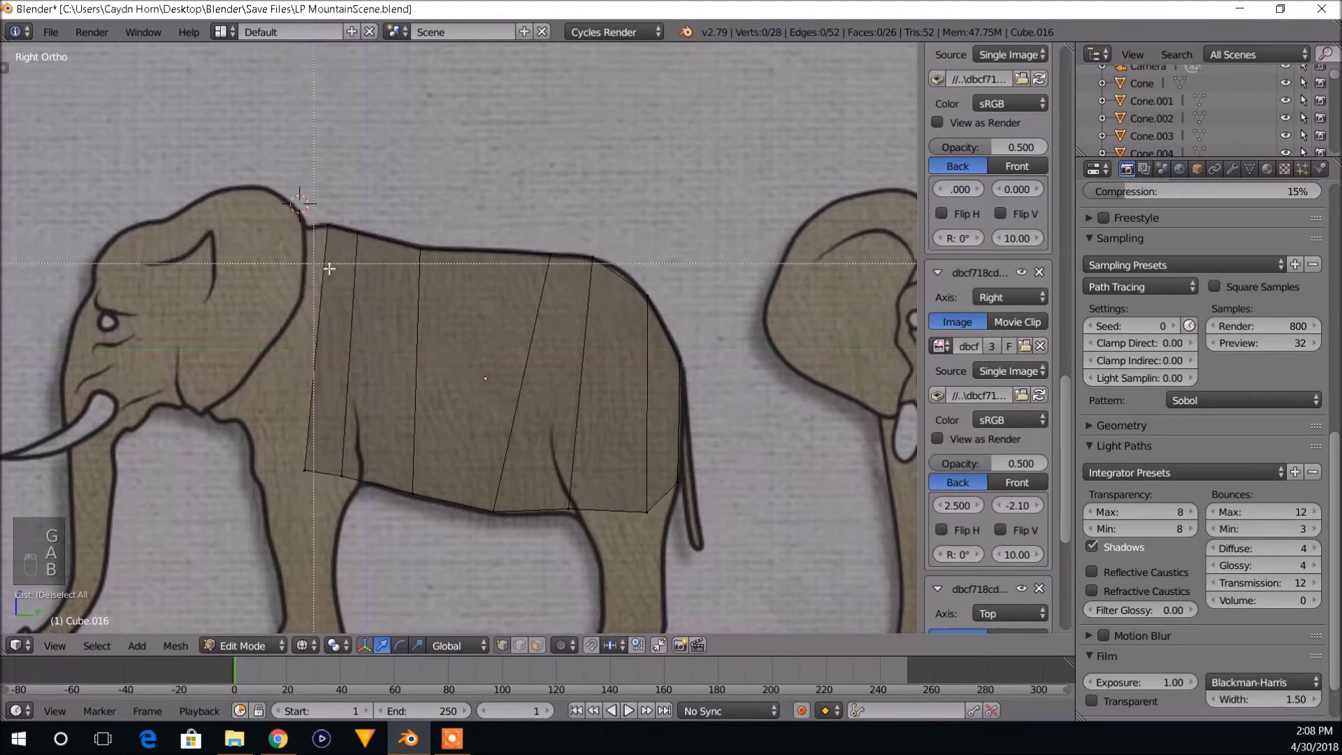
key("b")
left_click_drag(262, 188, 331, 517)
key("e")
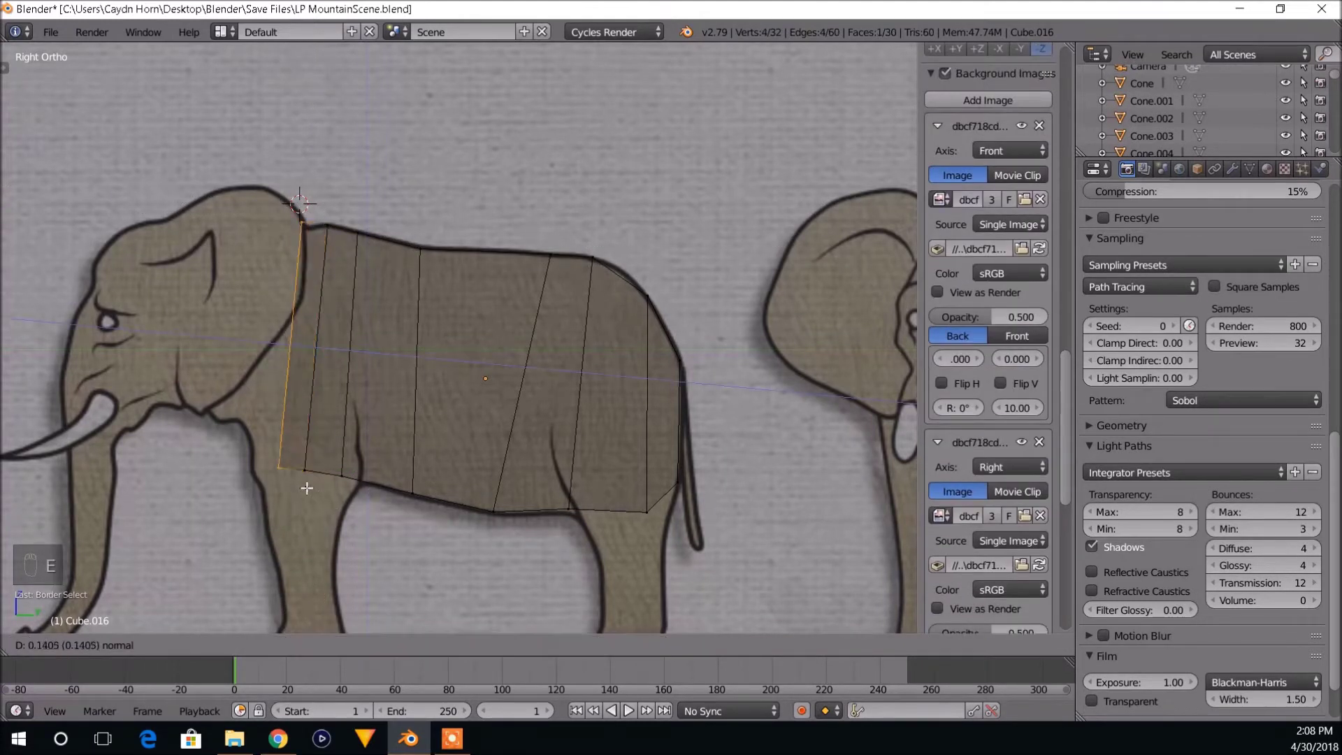
left_click(276, 491)
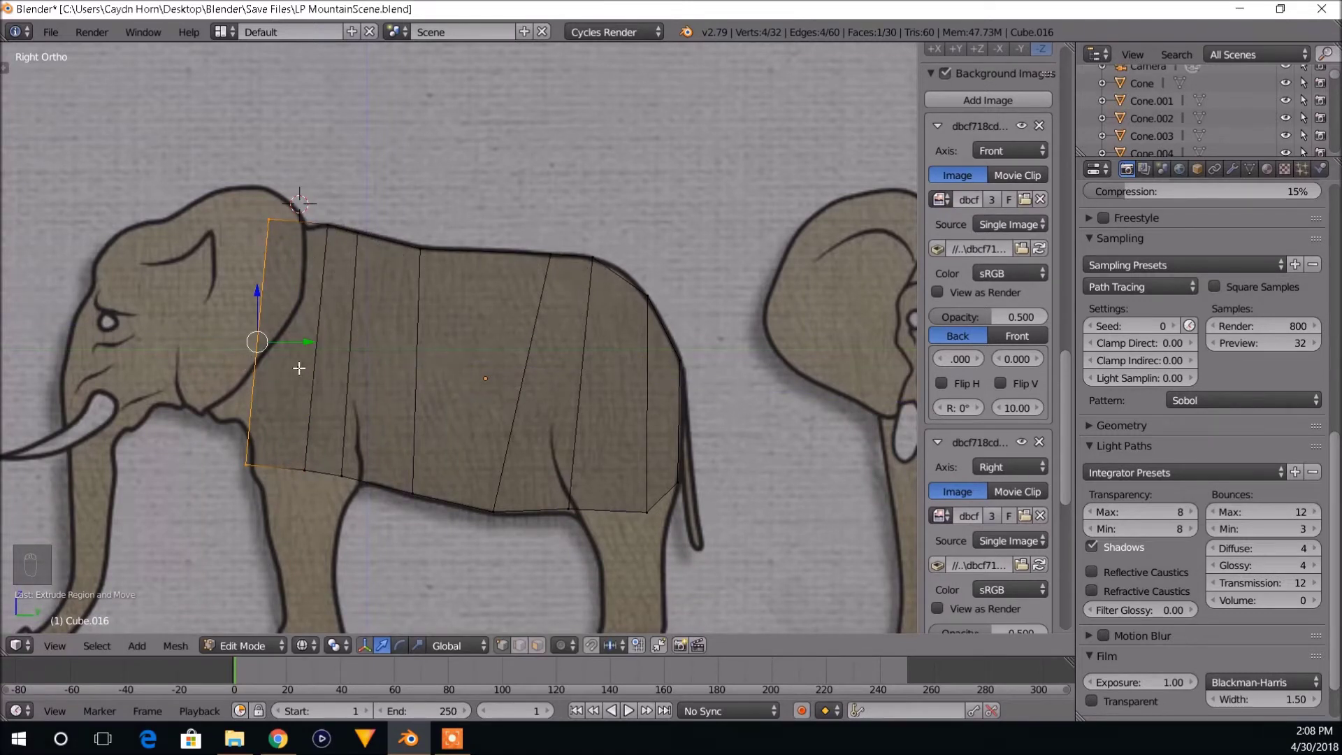
Select the new front section's upper front vertices behind the ear.
key("a")
key("b")
left_click_drag(253, 199, 302, 273)
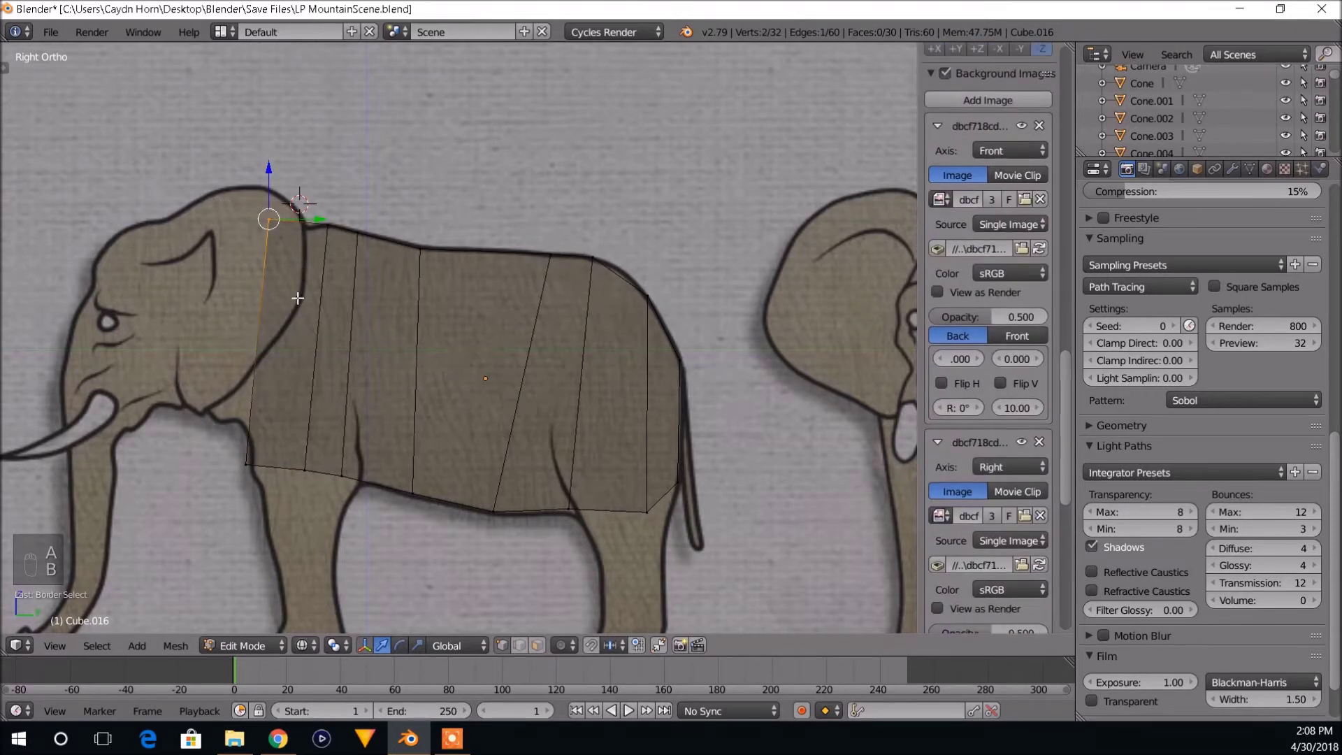
key("g")
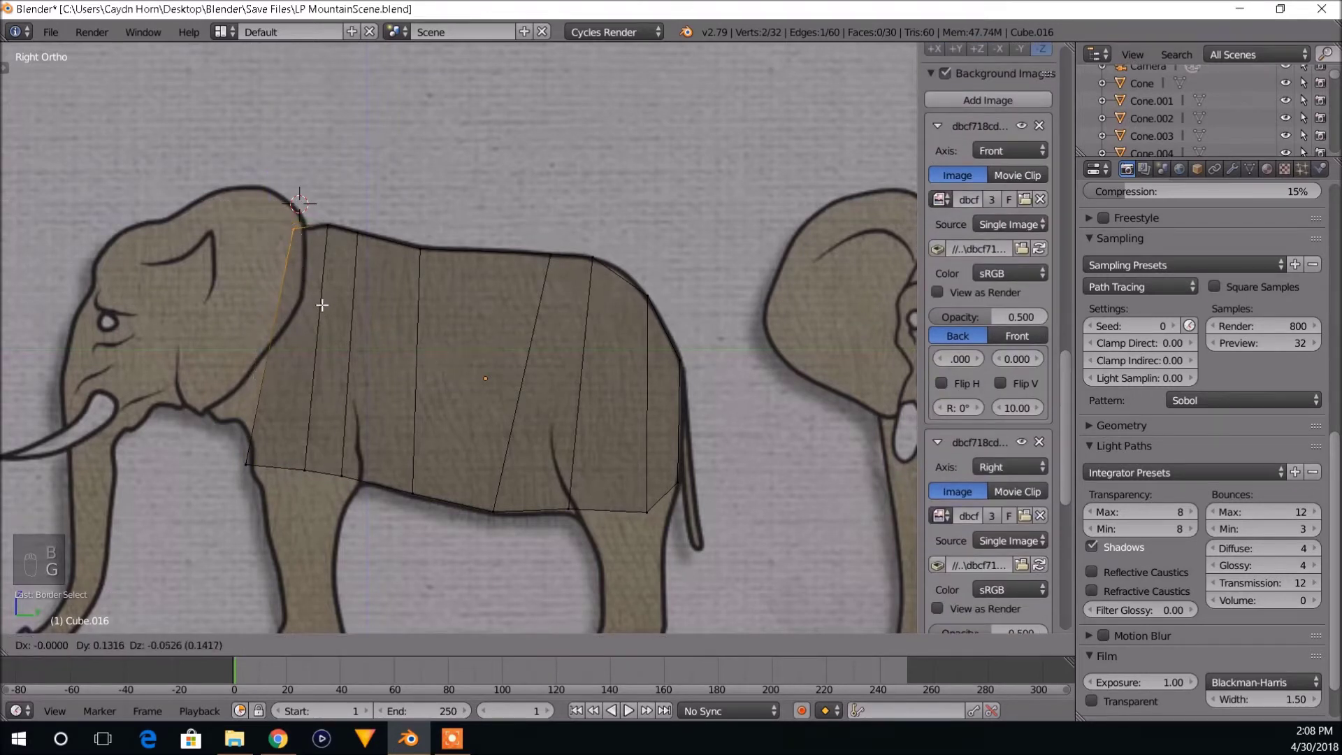
left_click(326, 304)
key("s")
right_click(232, 419)
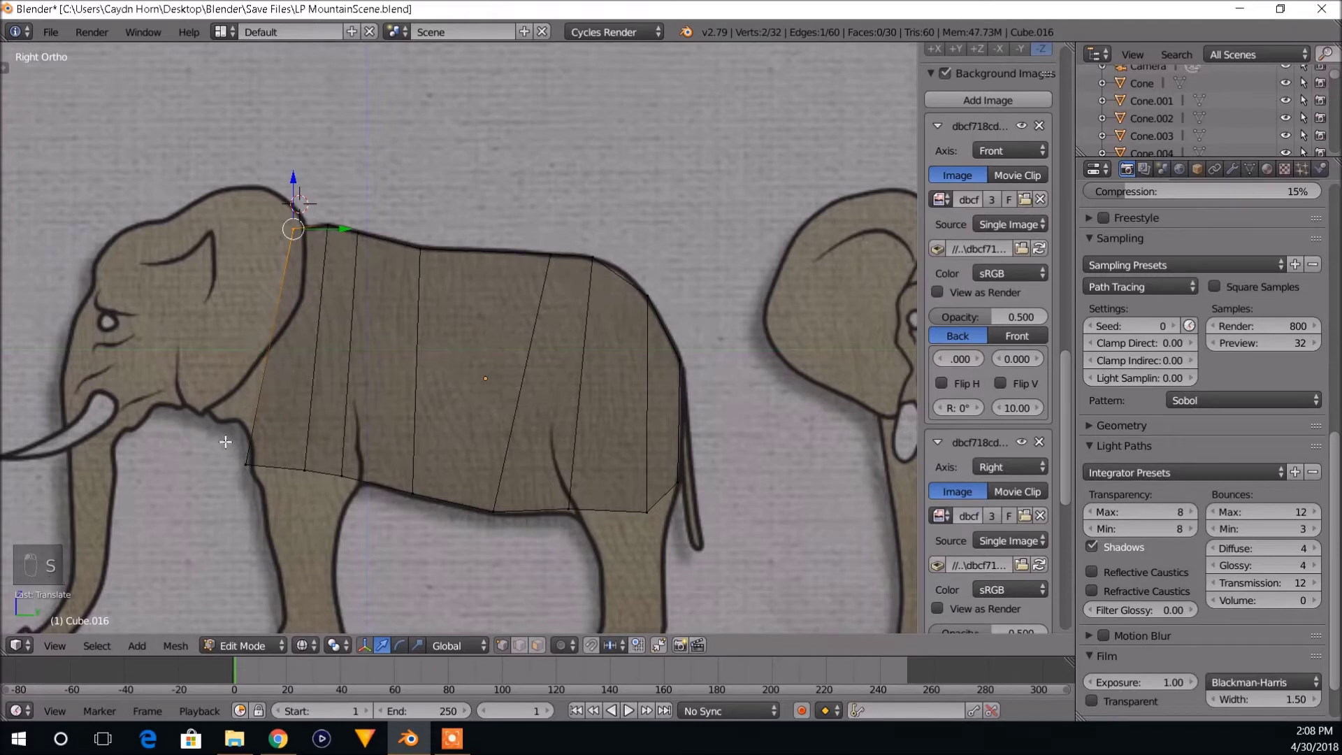
key("ctrl+z")
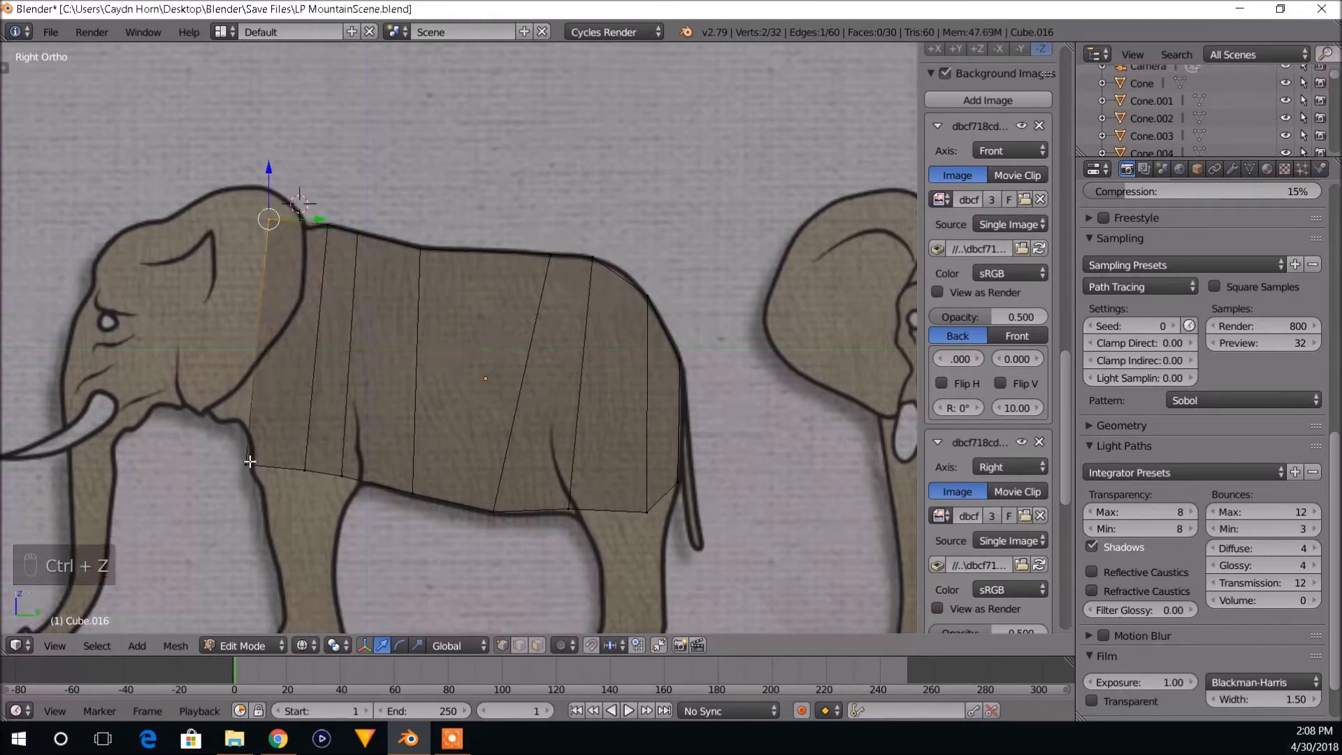
Move the selected upper front vertices about 0.19 units back and down to where the head meets the back.
key("g")
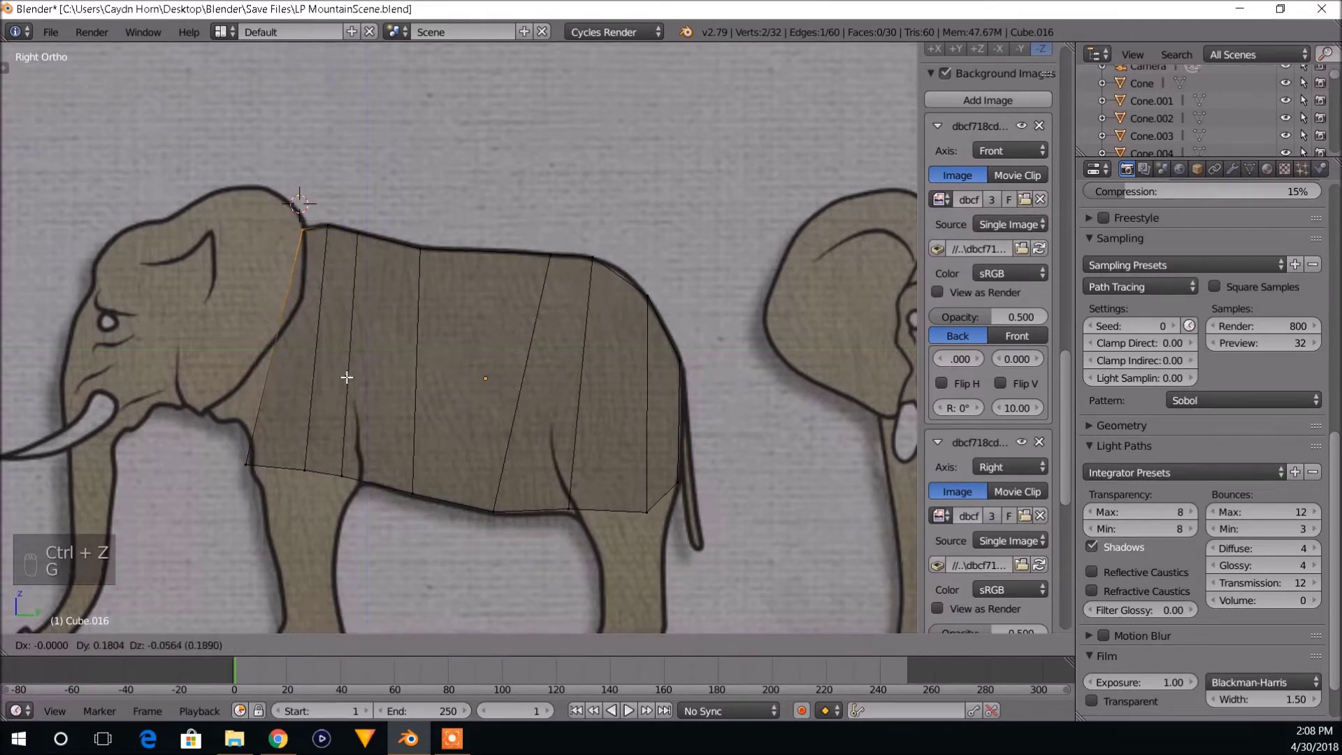
left_click(347, 380)
Move the front section's lower front vertices slightly back onto the chest outline at the top of the foreleg.
key("a")
key("b")
left_click_drag(231, 439, 276, 491)
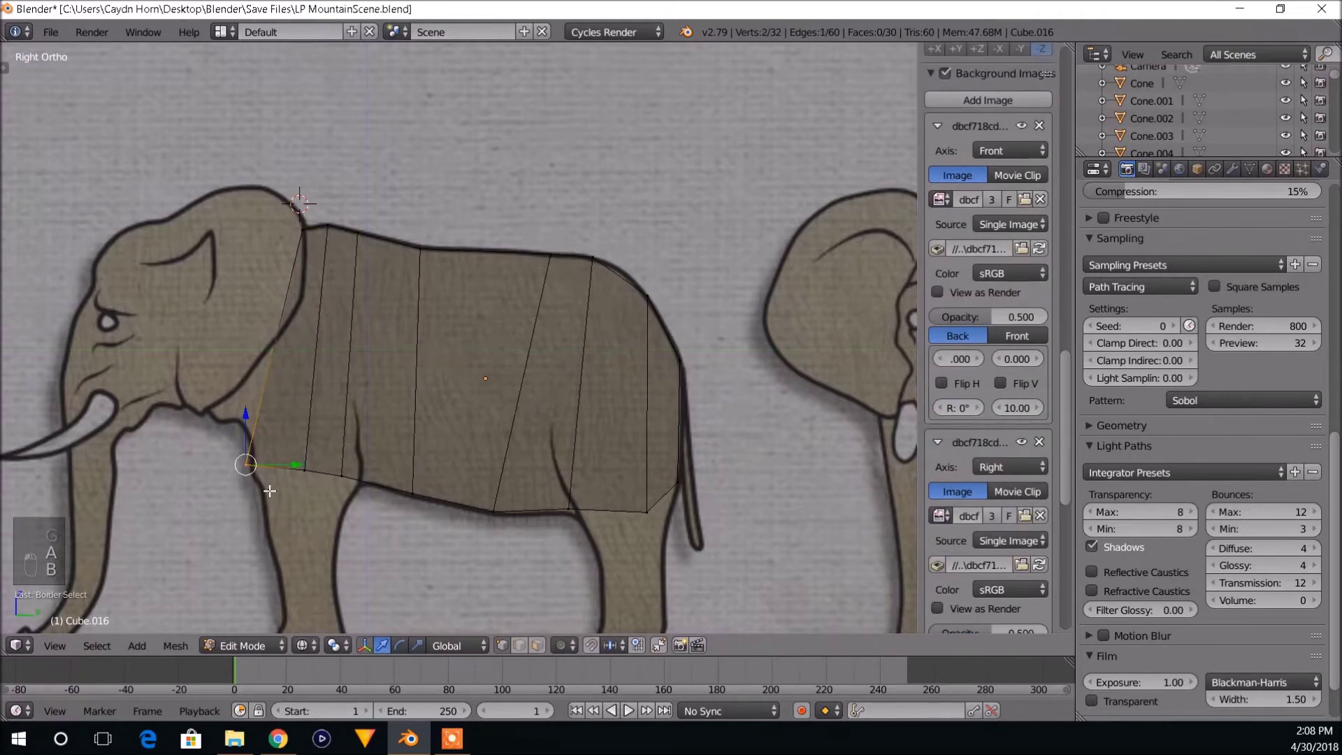
key("g")
left_click(279, 491)
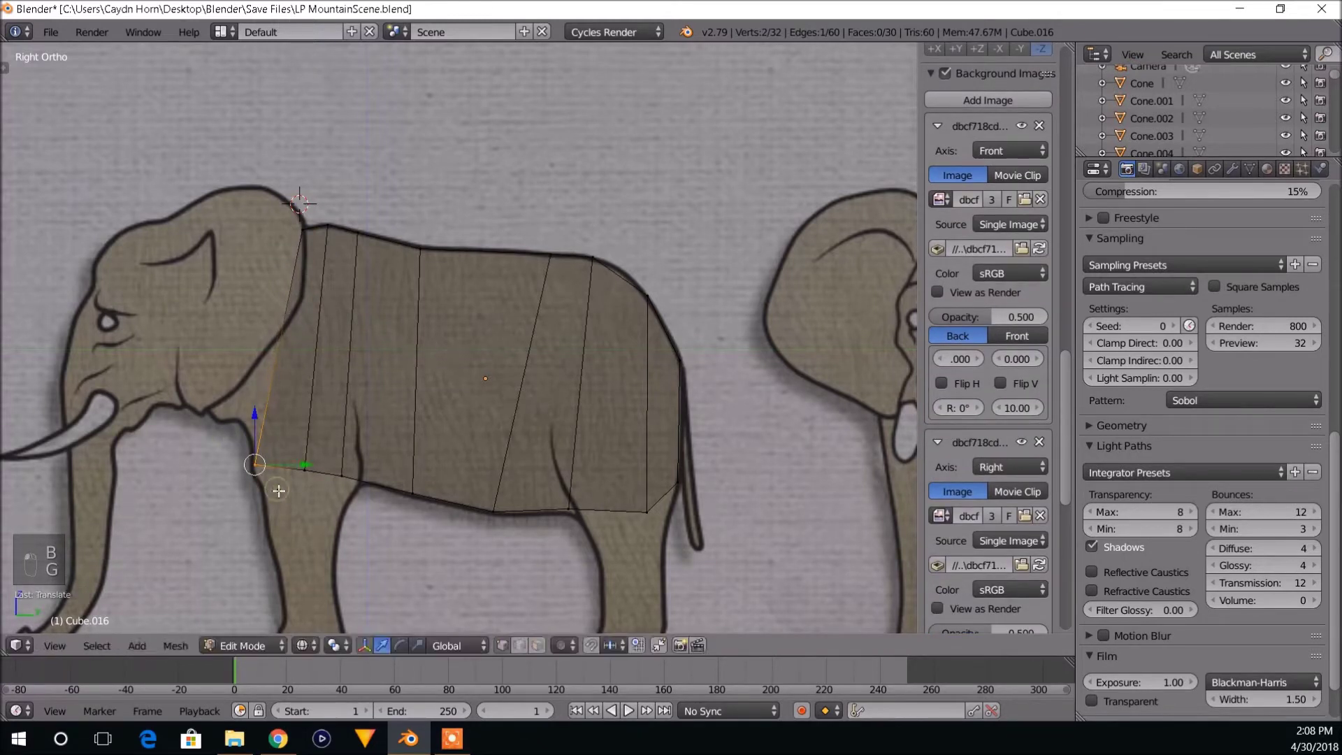
Extrude the body's slanted front face a short way into the head behind the jaw.
key("a")
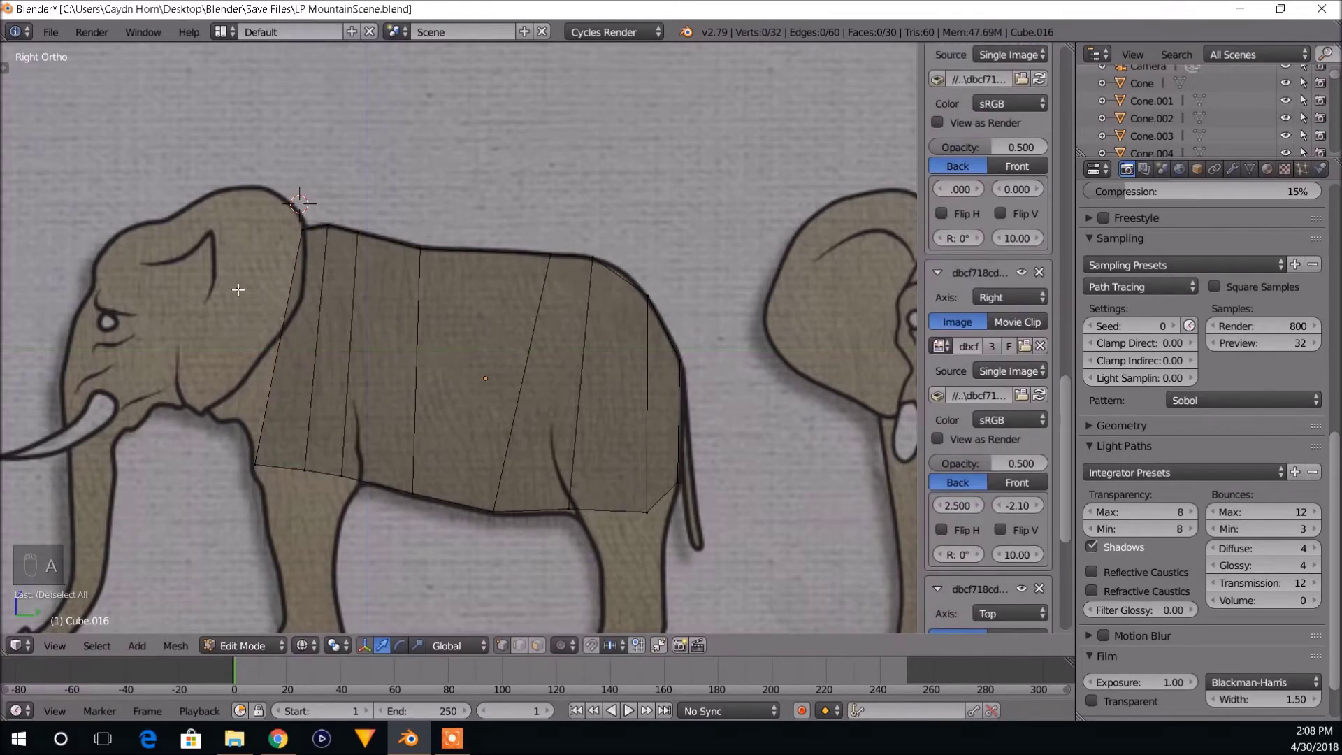
key("b")
left_click_drag(222, 204, 312, 248)
key("b")
left_click_drag(225, 437, 276, 480)
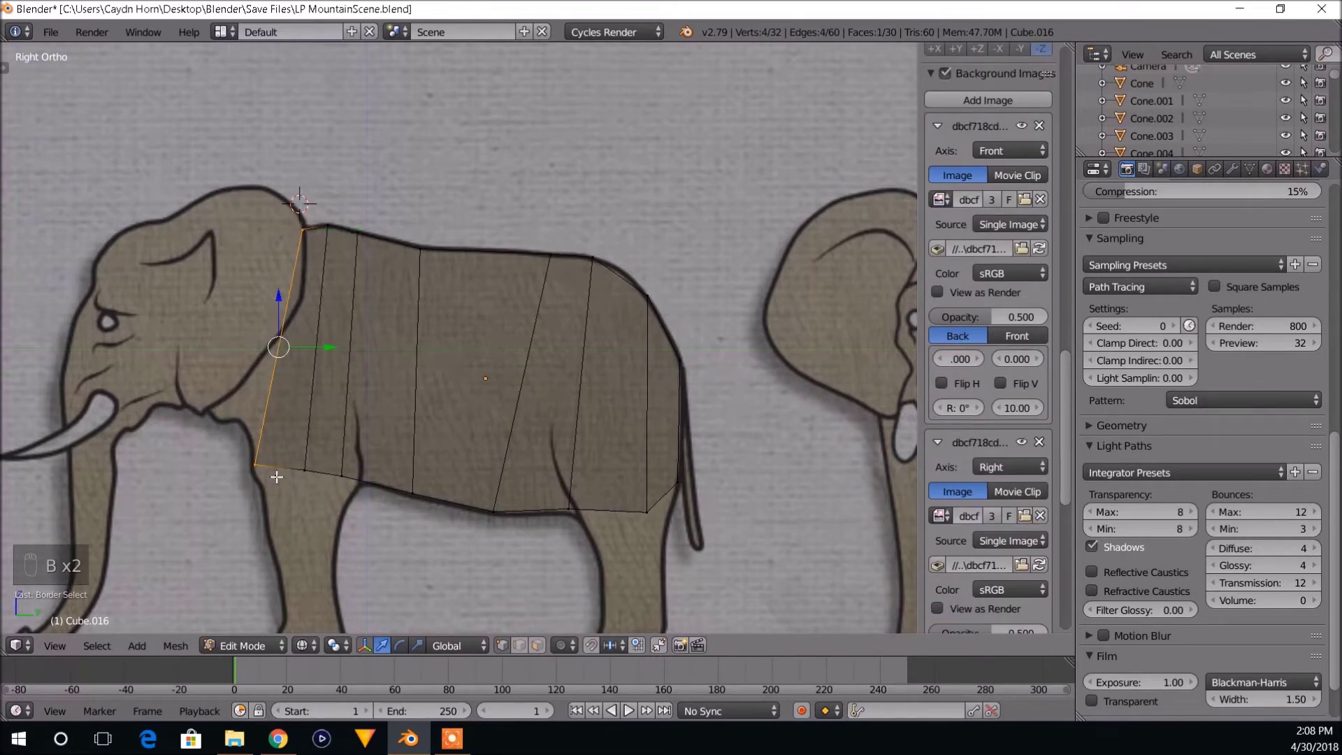
key("e")
left_click(245, 428)
Move the new section's lower front vertices about 0.25 units up and back onto the throat outline.
key("a")
key("b")
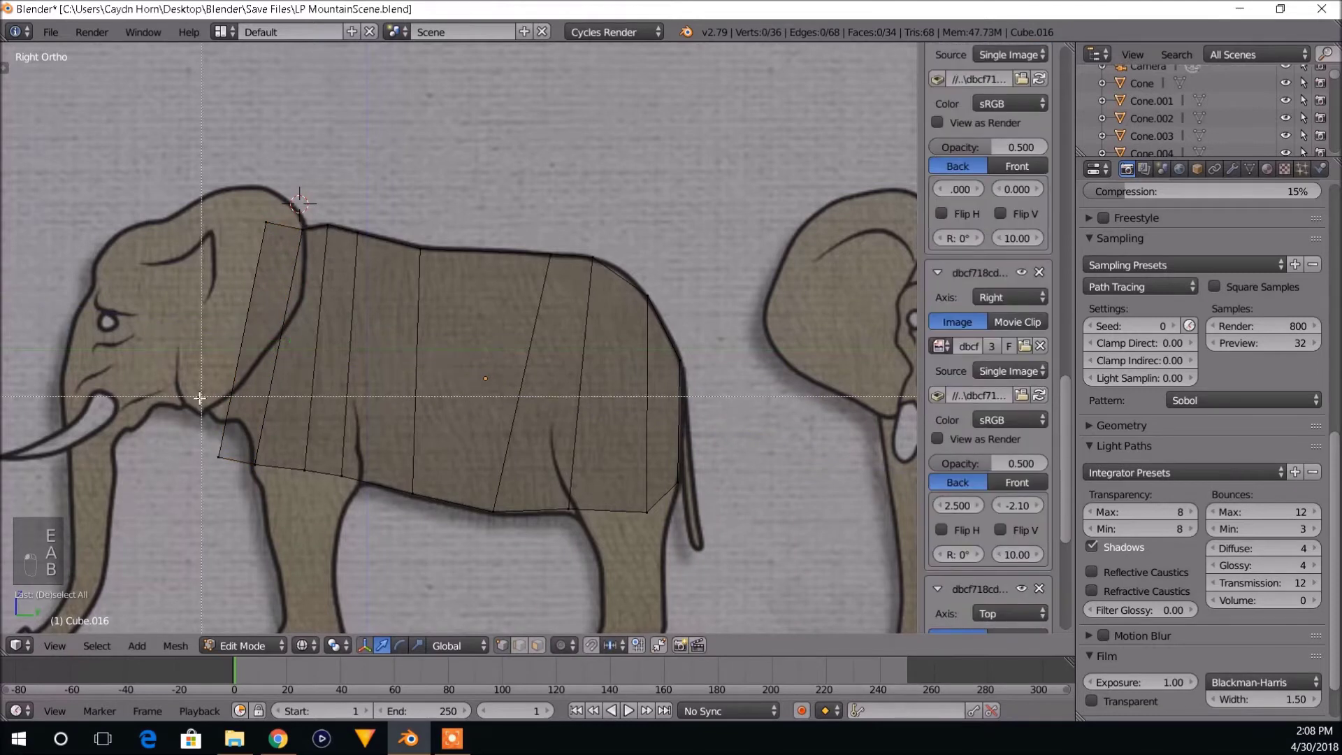
left_click_drag(183, 390, 235, 489)
key("g")
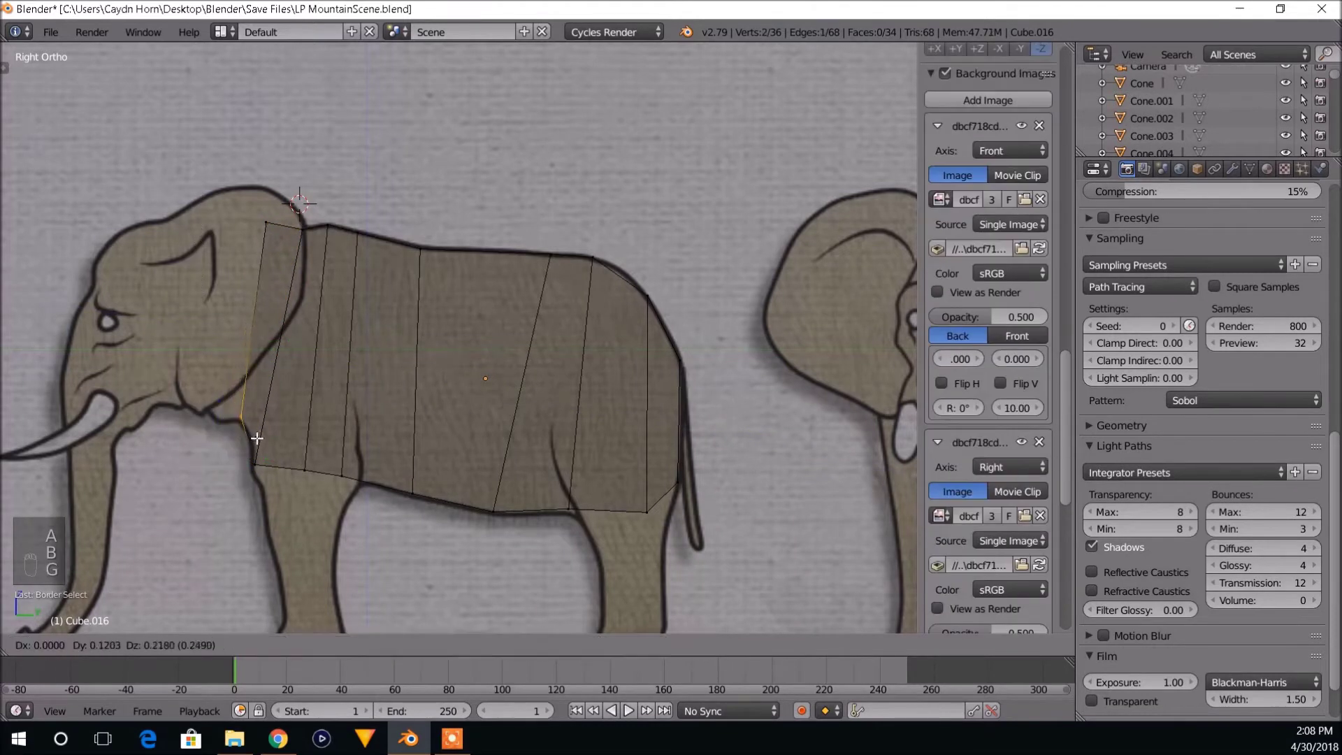
left_click(257, 439)
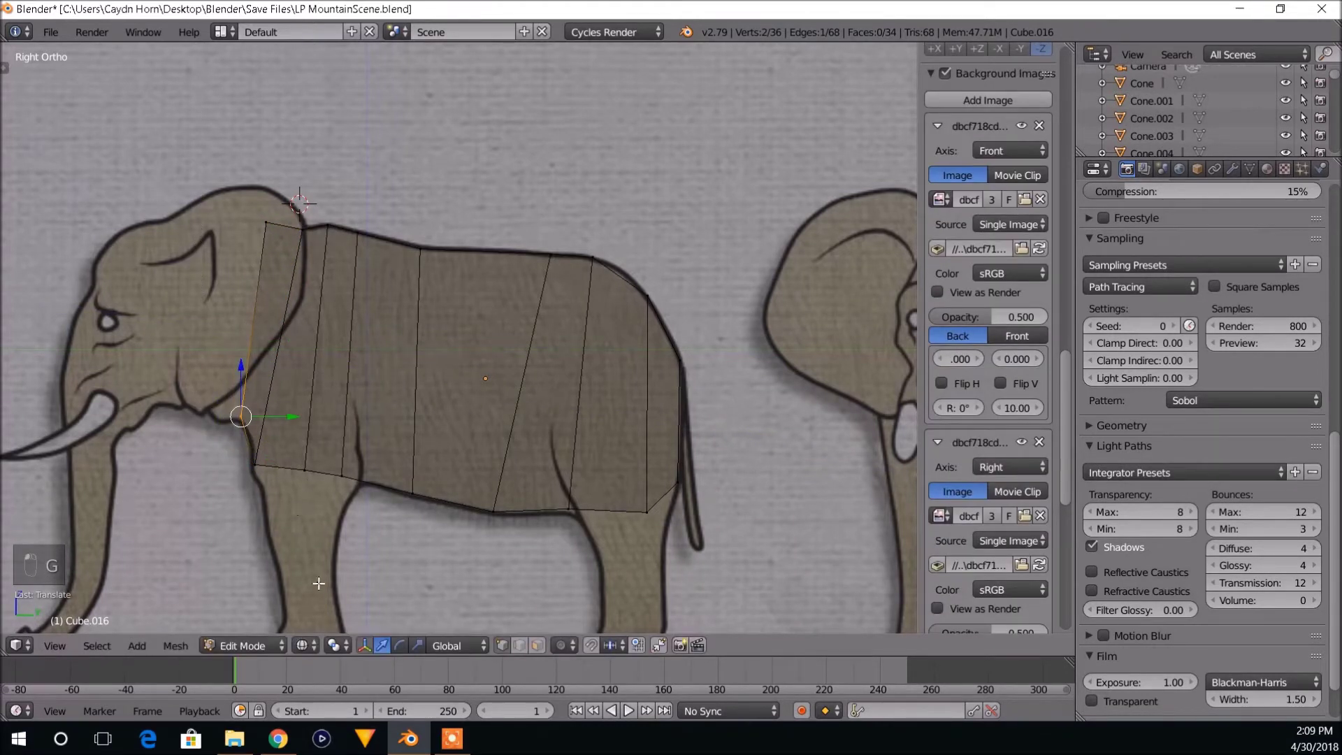
key("b")
left_click_drag(227, 409, 373, 514)
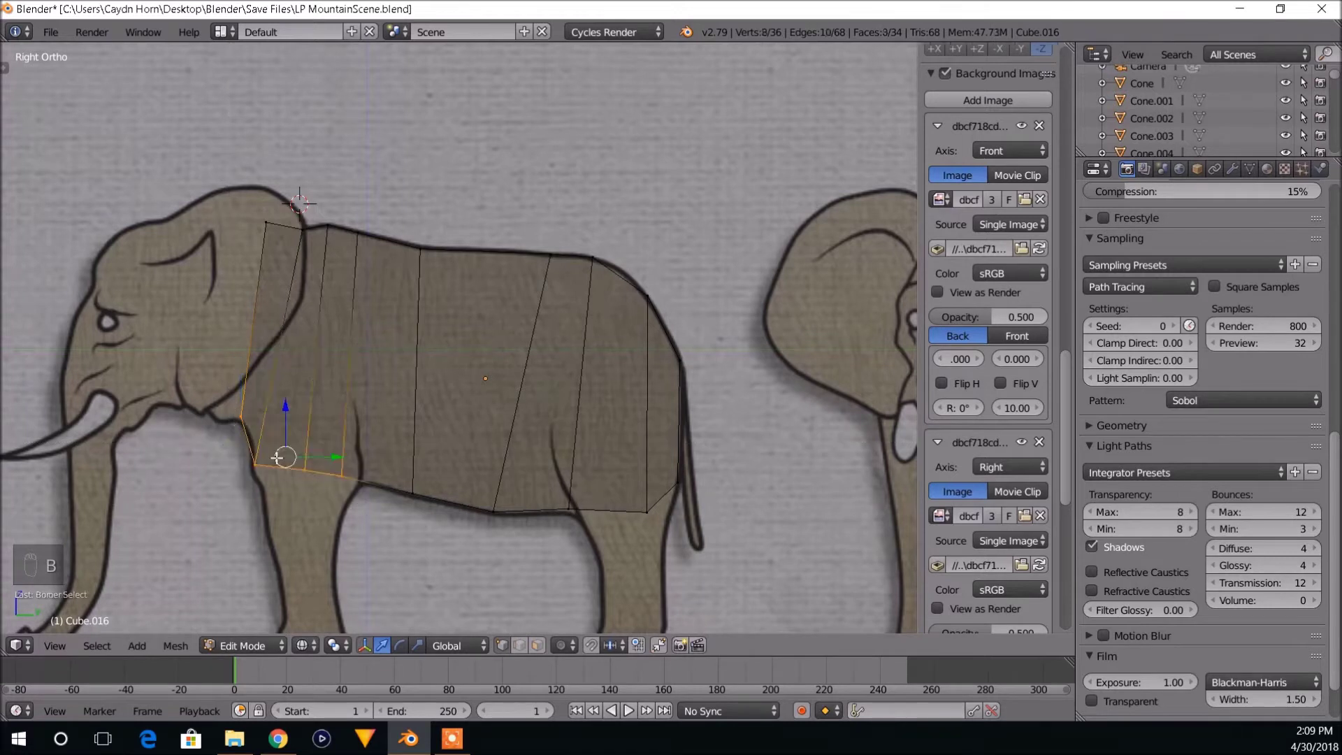
right_click(247, 420, "shift")
right_click(243, 422, "shift")
scroll(245, 432, "up", 2)
right_click(161, 463)
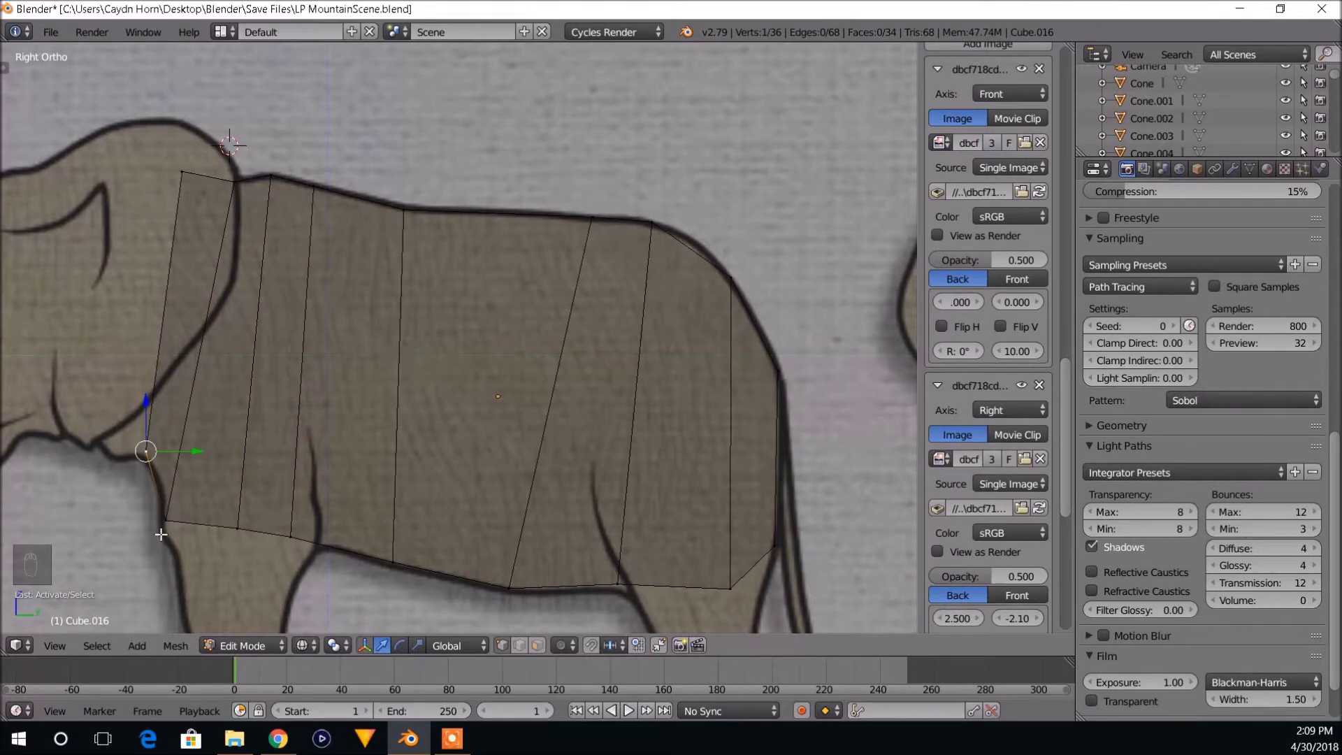
Move the lower vertices of the three cross-sections above the foreleg about 0.06 units up and slightly back.
key("a")
key("b")
left_click_drag(143, 437, 317, 579)
scroll(316, 579, "down", 1)
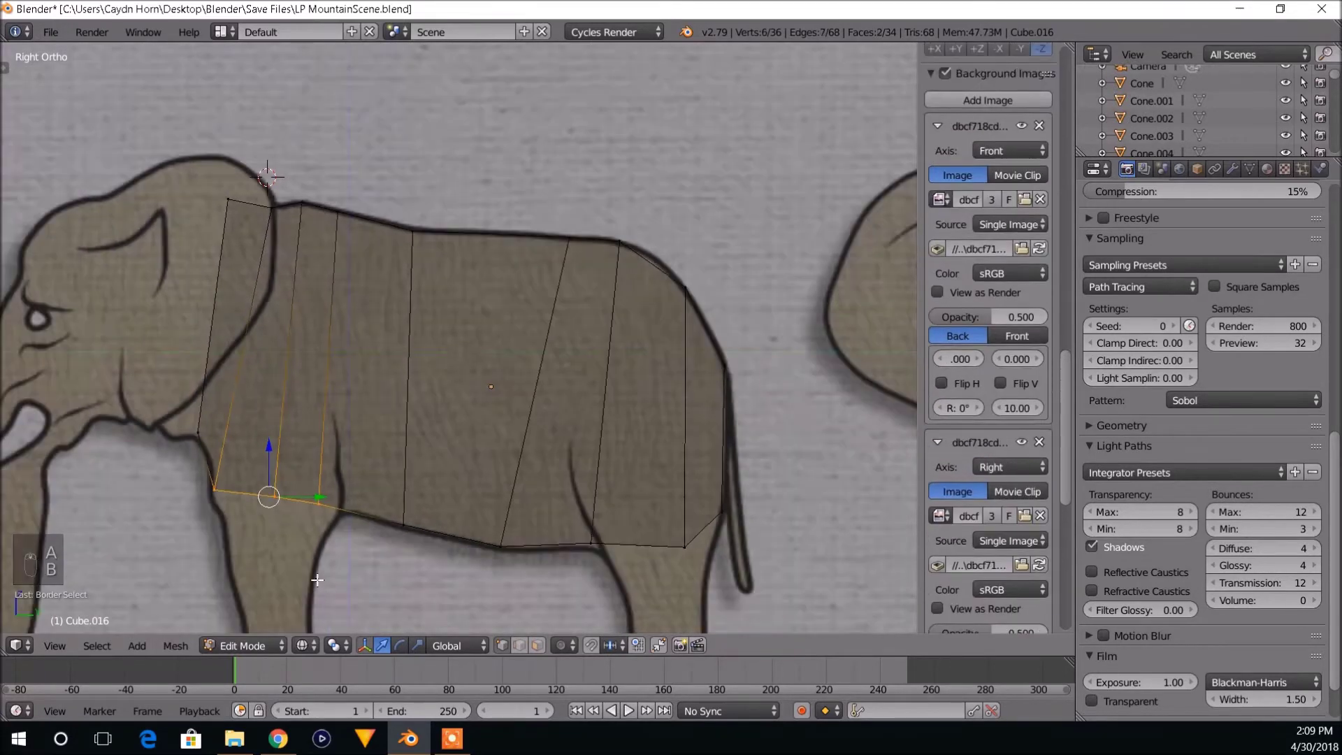
key("g")
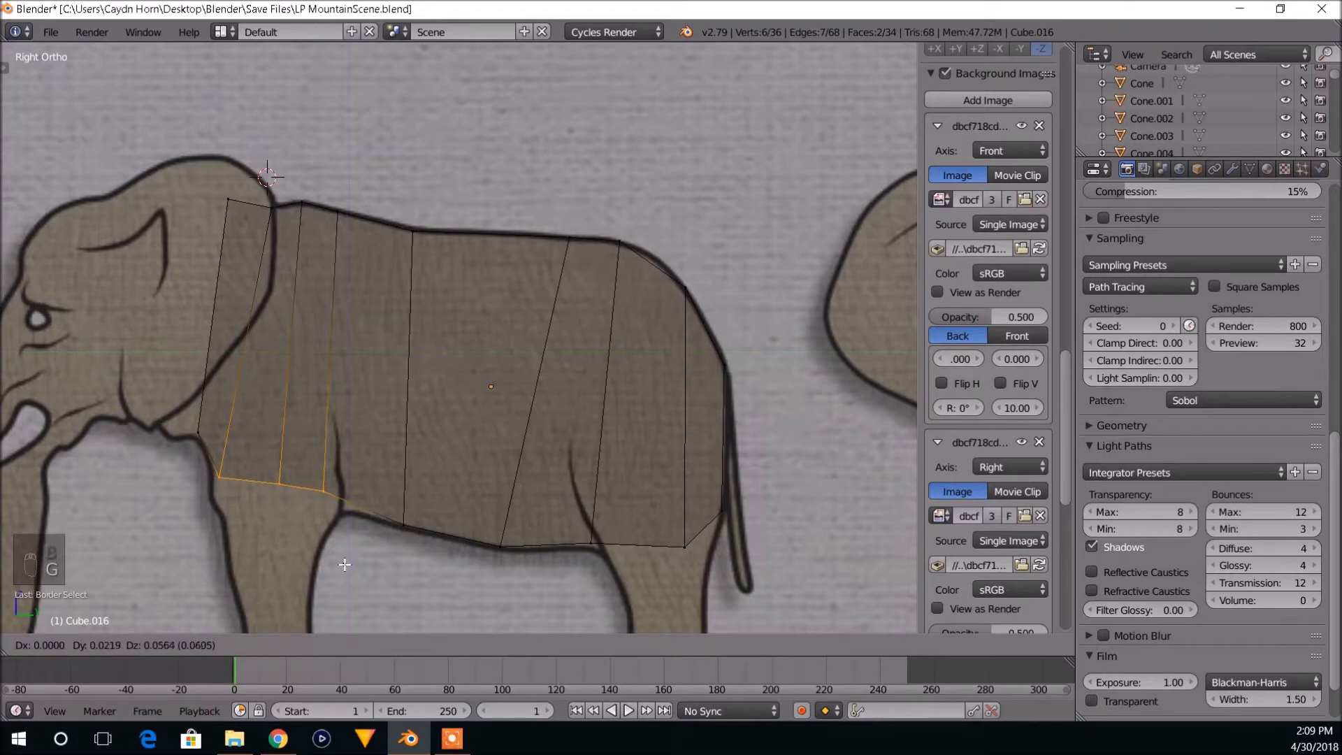
left_click(343, 564)
Raise the foremost pair of lower vertices at the top of the foreleg slightly along the chest outline.
key("a")
key("b")
left_click_drag(204, 460, 225, 485)
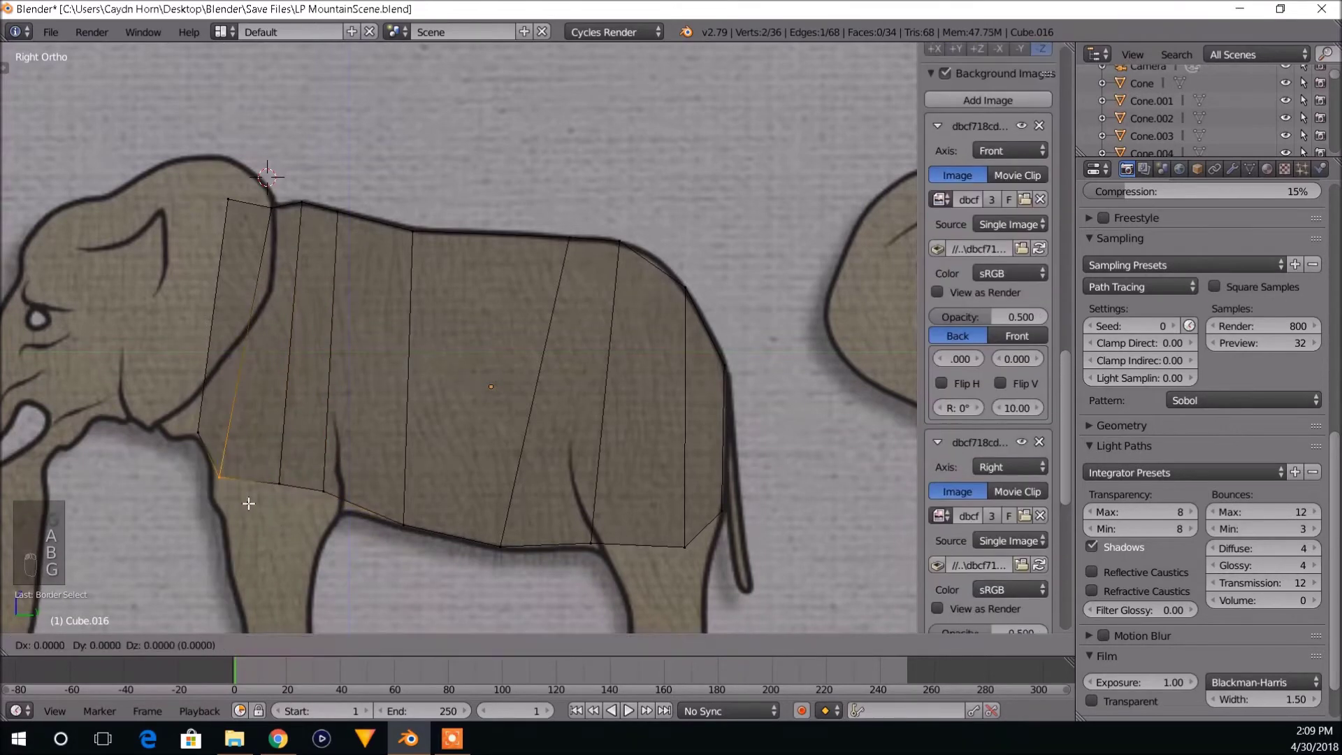
key("g")
left_click(249, 494)
Move the front section's upper front vertices a short way back toward the shoulders, keeping their height.
scroll(336, 518, "down", 1)
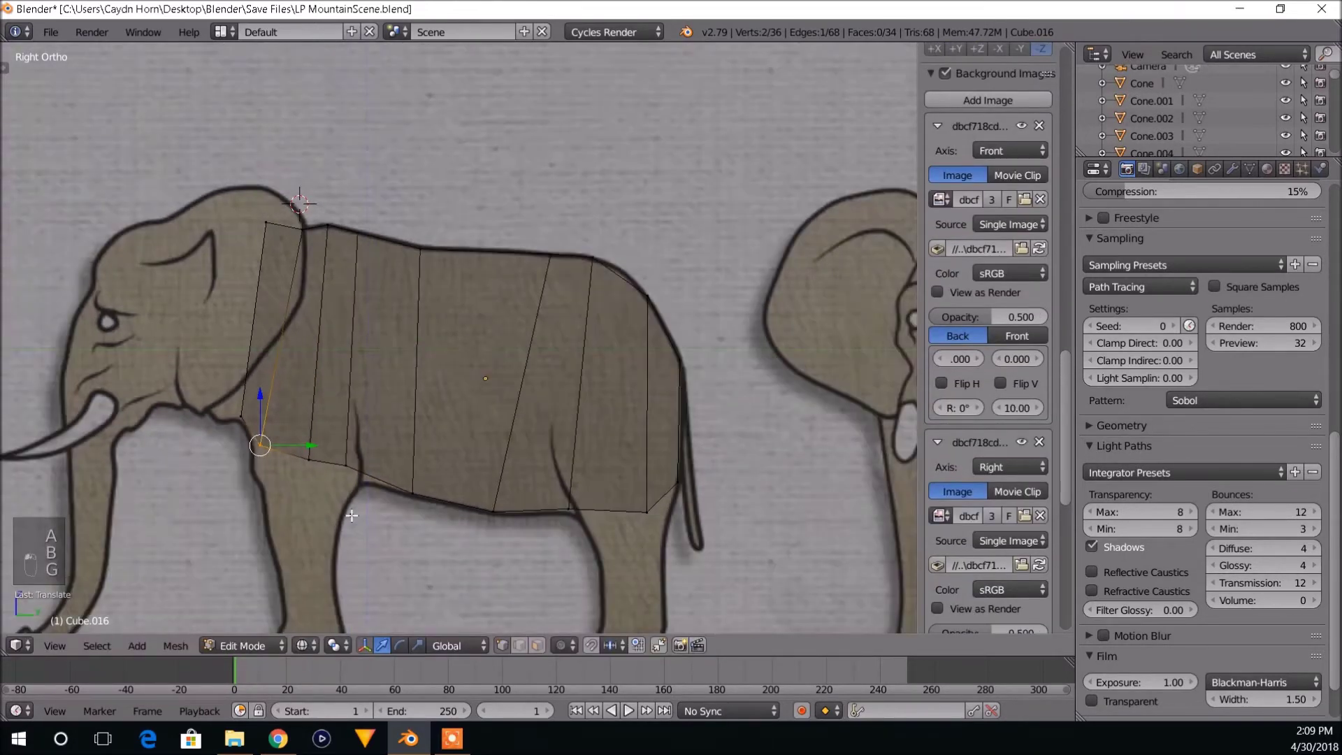
middle_click_drag(509, 353, 537, 406, "shift")
scroll(518, 402, "up", 2)
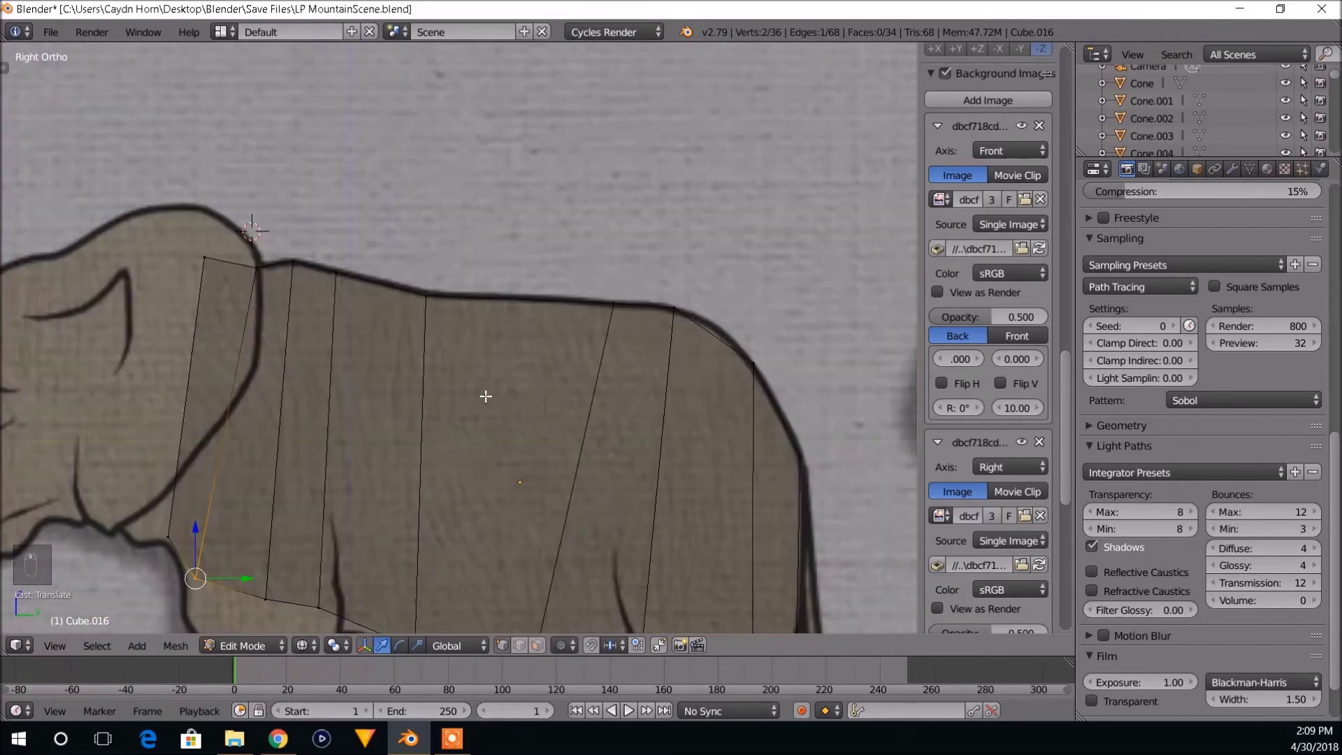
key("a")
key("b")
left_click_drag(180, 219, 230, 287)
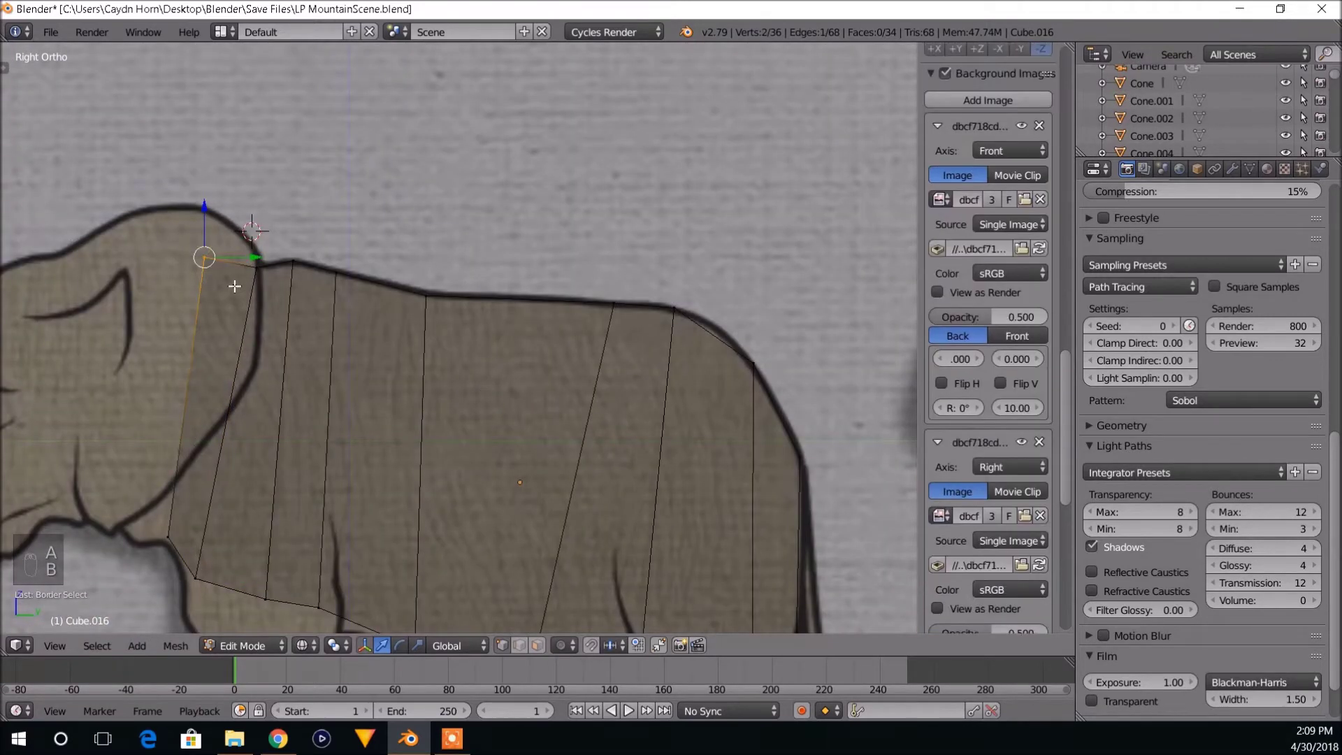
key("g")
left_click(259, 284)
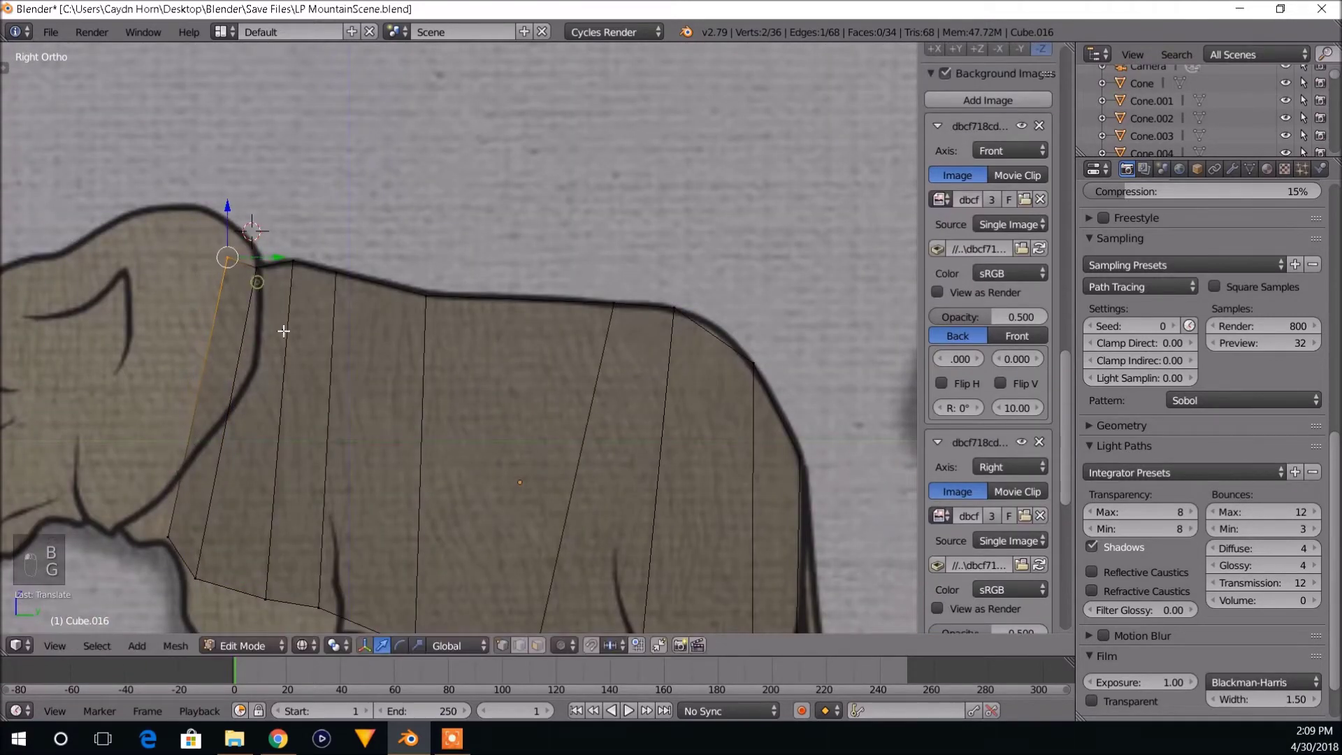
Examine the body's fit to the side-view elephant reference, including in solid shading.
scroll(285, 329, "down", 3)
middle_click_drag(329, 370, 456, 395, "shift")
scroll(490, 434, "down", 1)
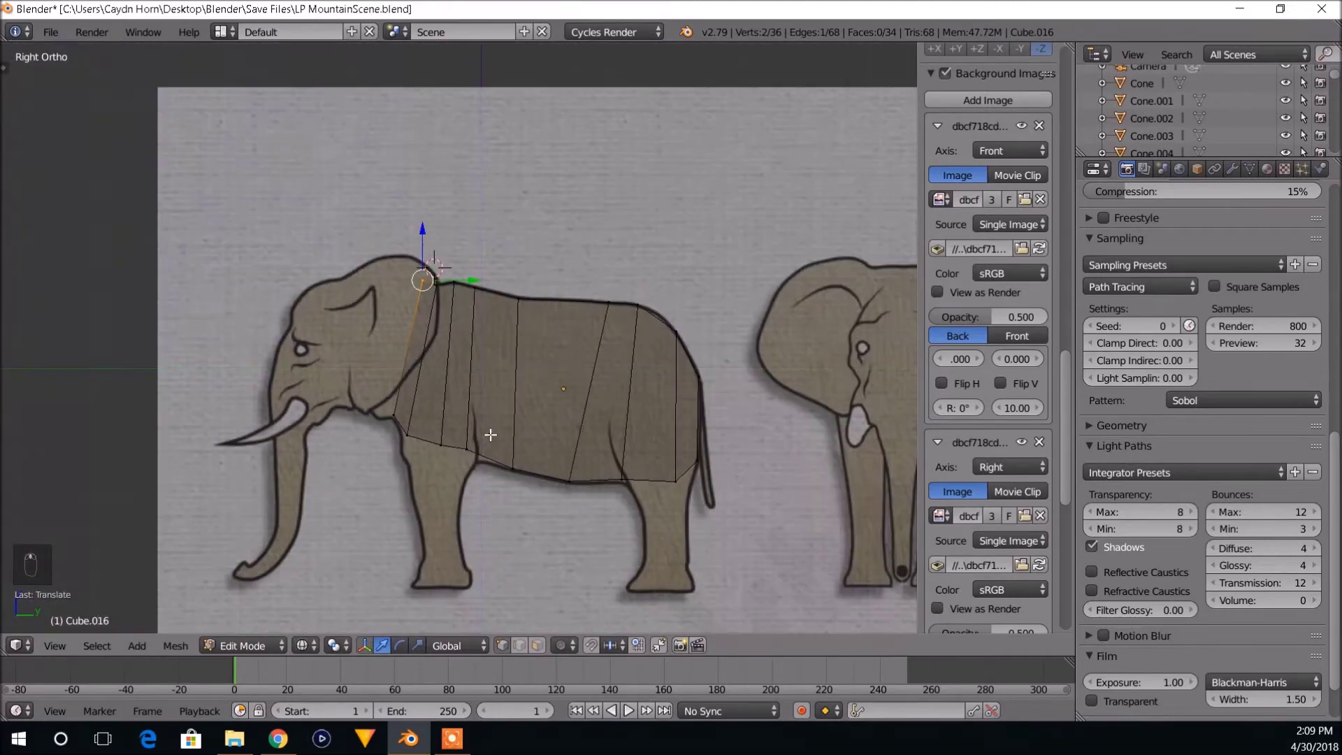
scroll(490, 435, "down", 1)
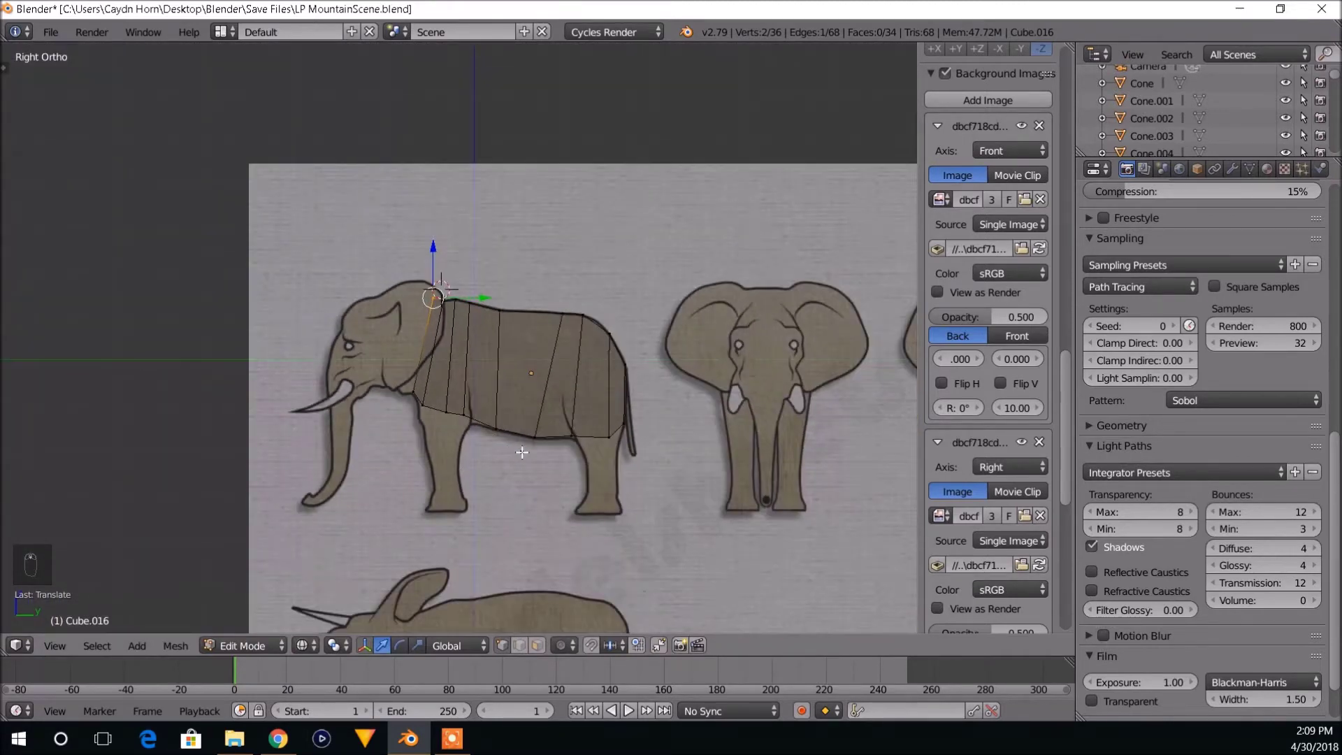
scroll(521, 484, "up", 3)
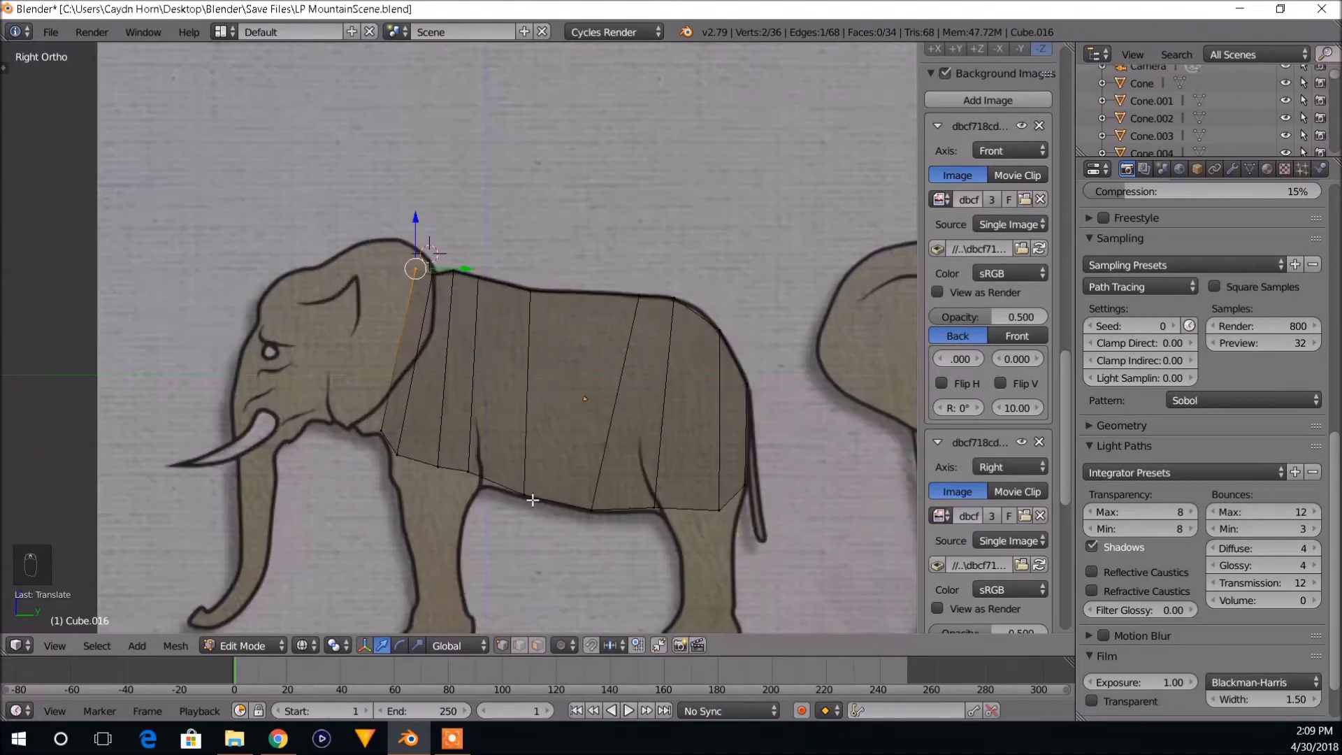
key("z")
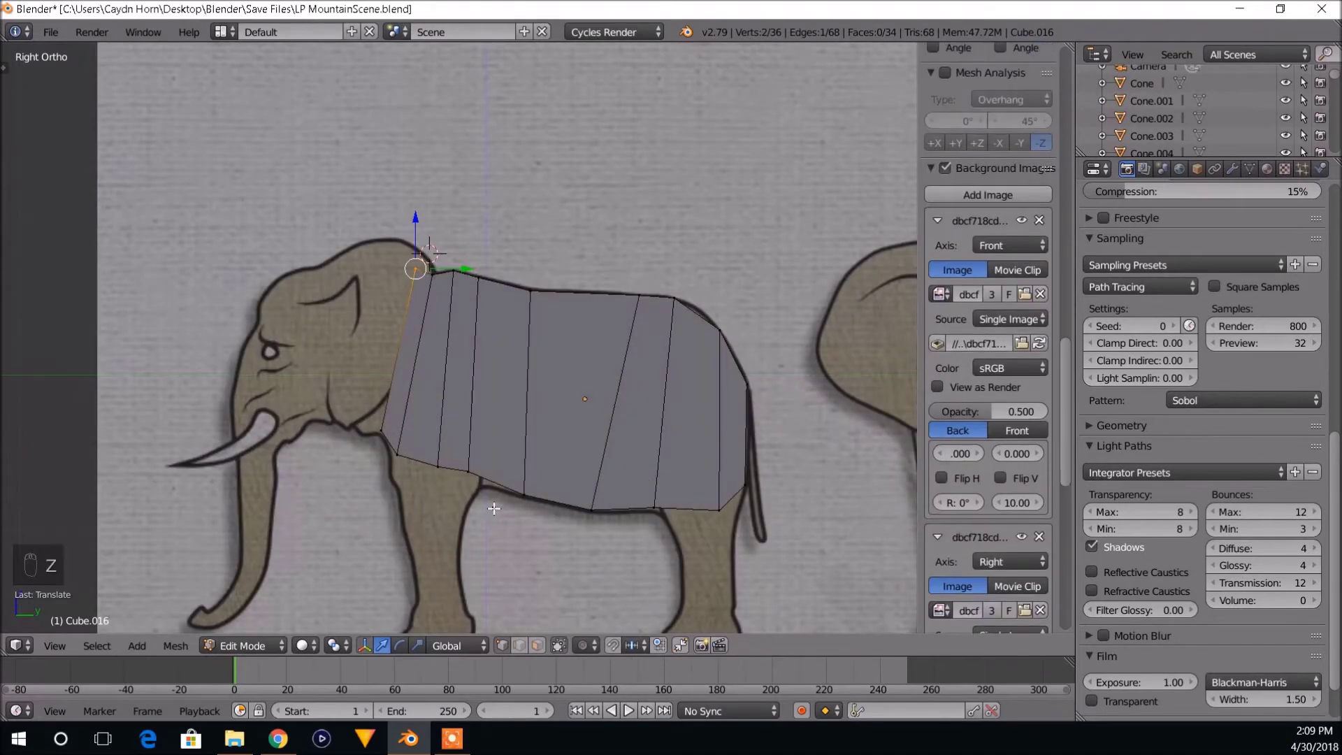
scroll(429, 467, "down", 2)
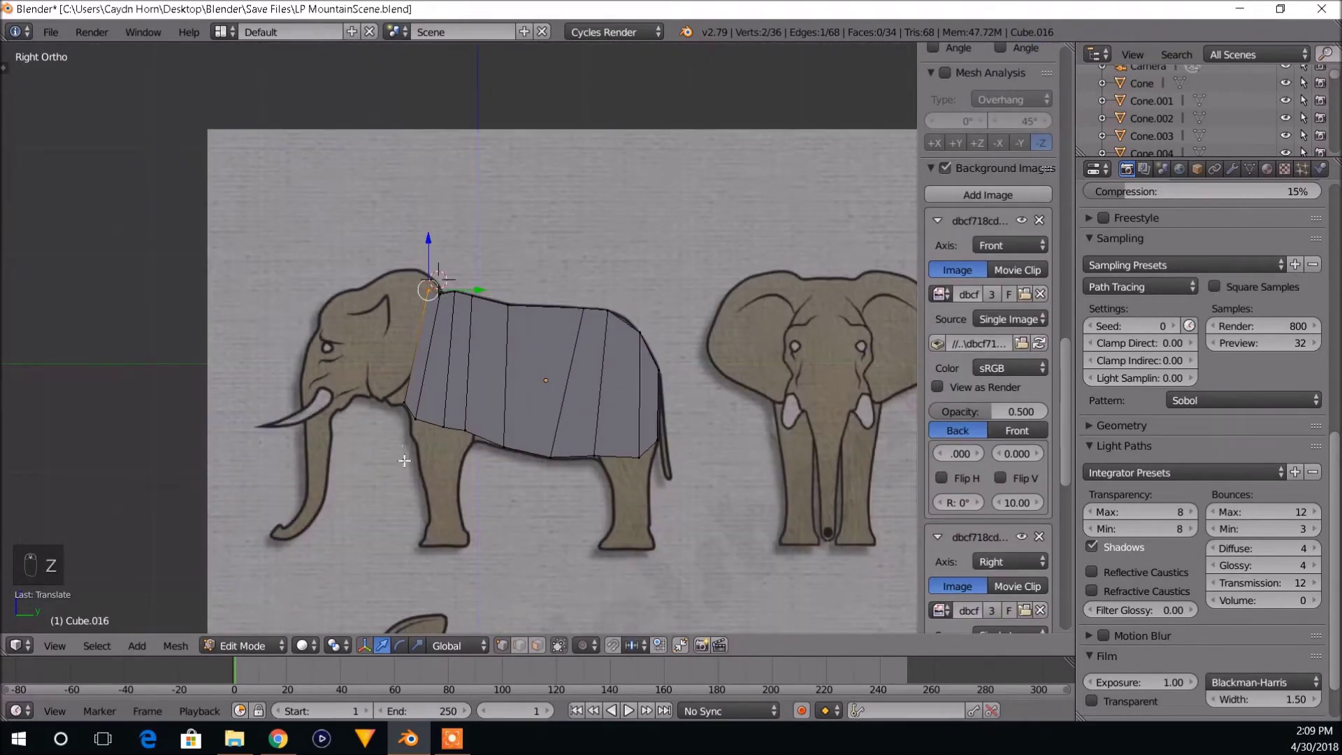
scroll(404, 460, "down", 1)
Add a centred vertical loop cut through the body in front view, splitting it into two equal halves.
middle_click_drag(468, 508, 650, 523)
key("KP_1")
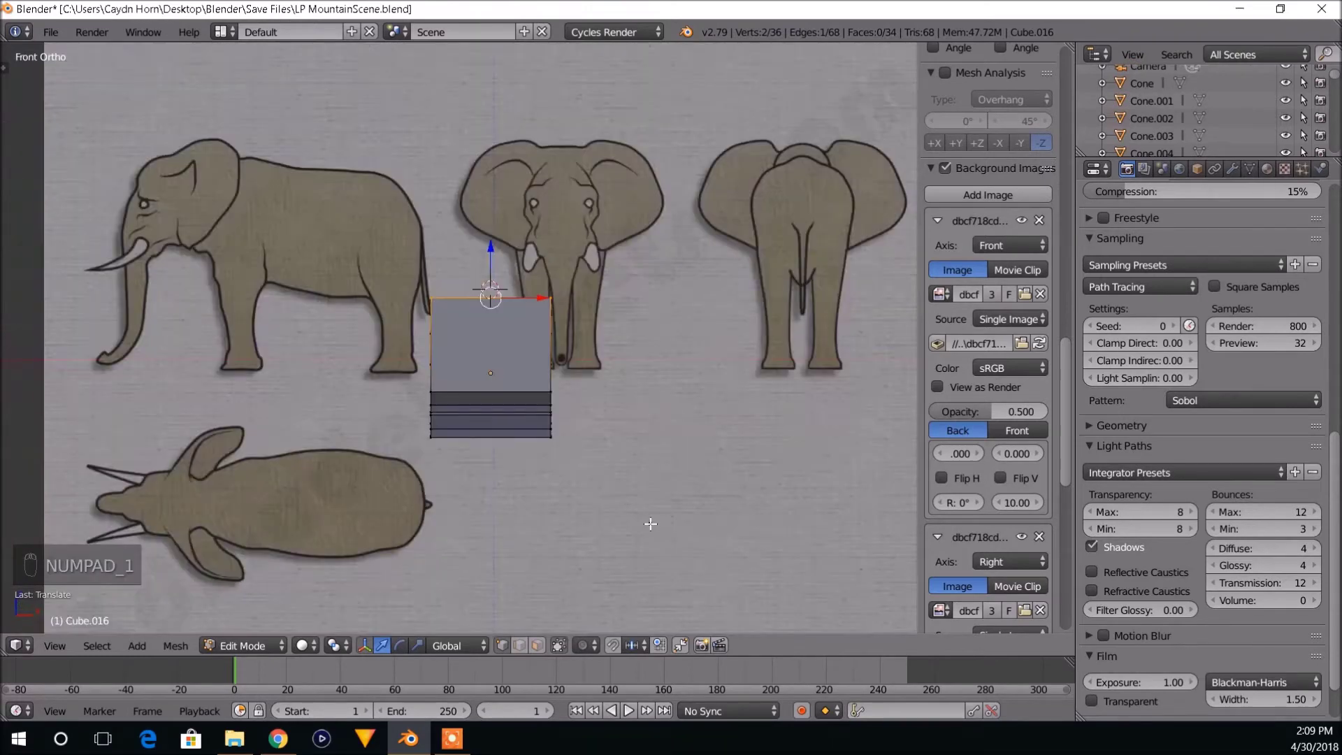
scroll(573, 387, "up", 3)
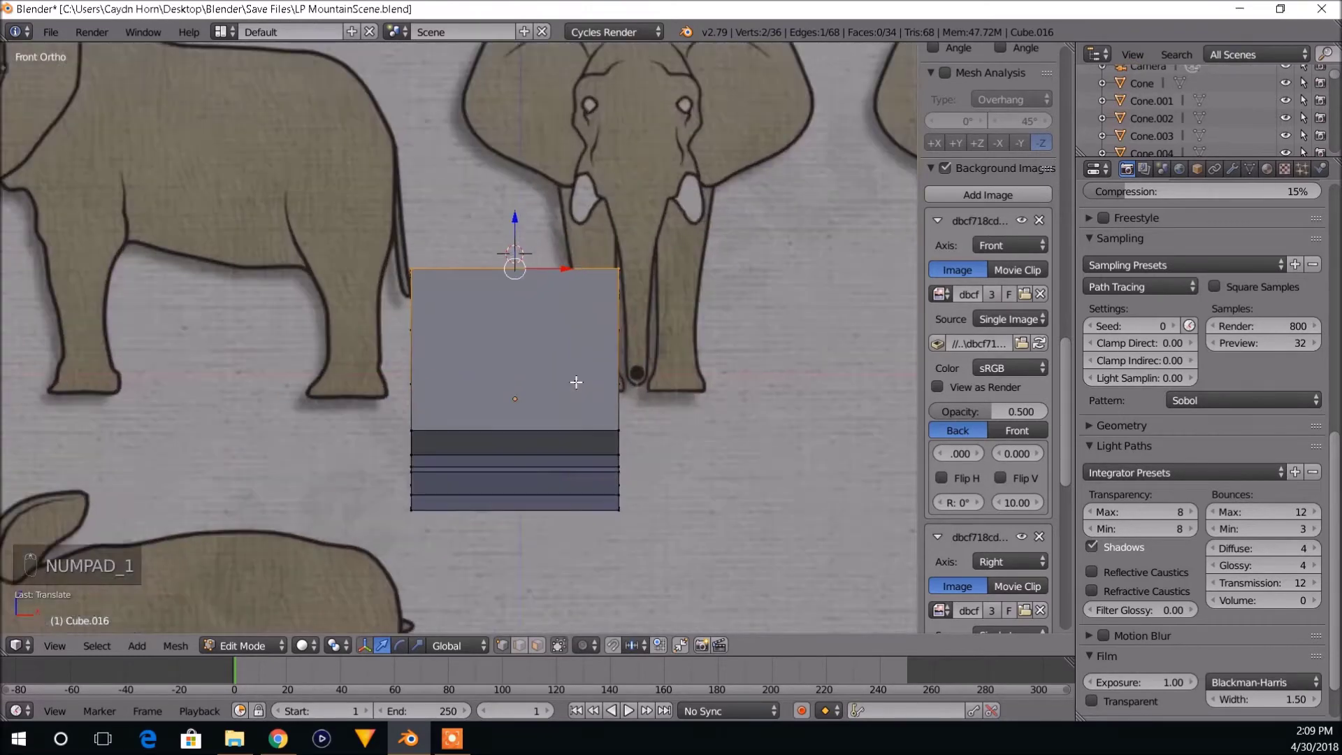
scroll(576, 380, "up", 1)
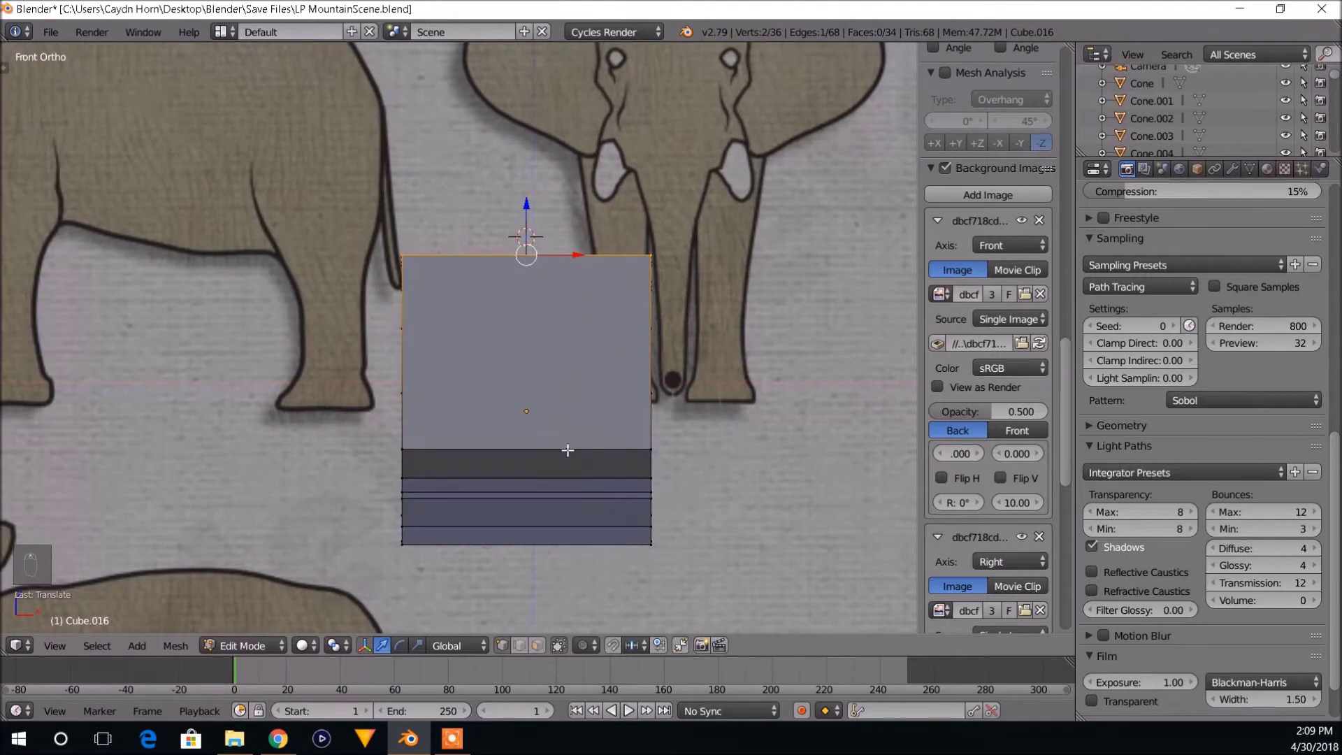
key("Tab")
key("Tab")
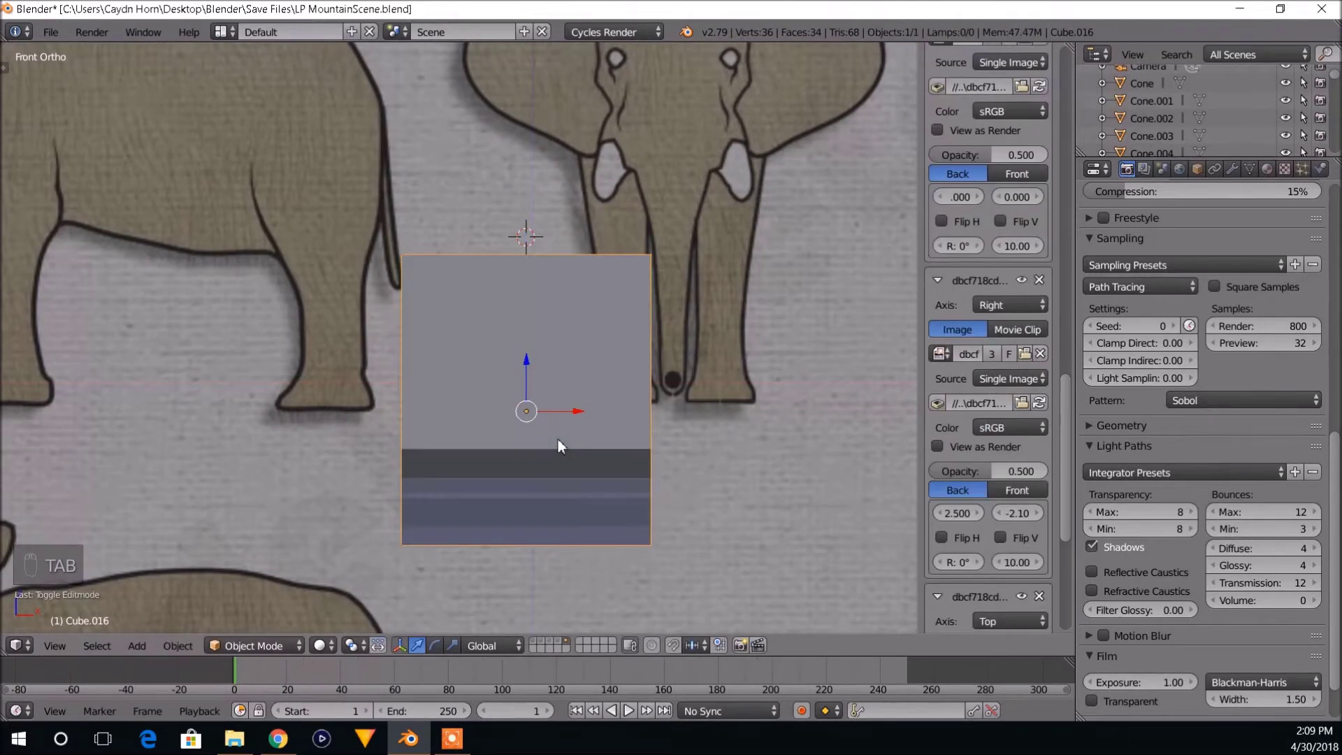
key("ctrl+r")
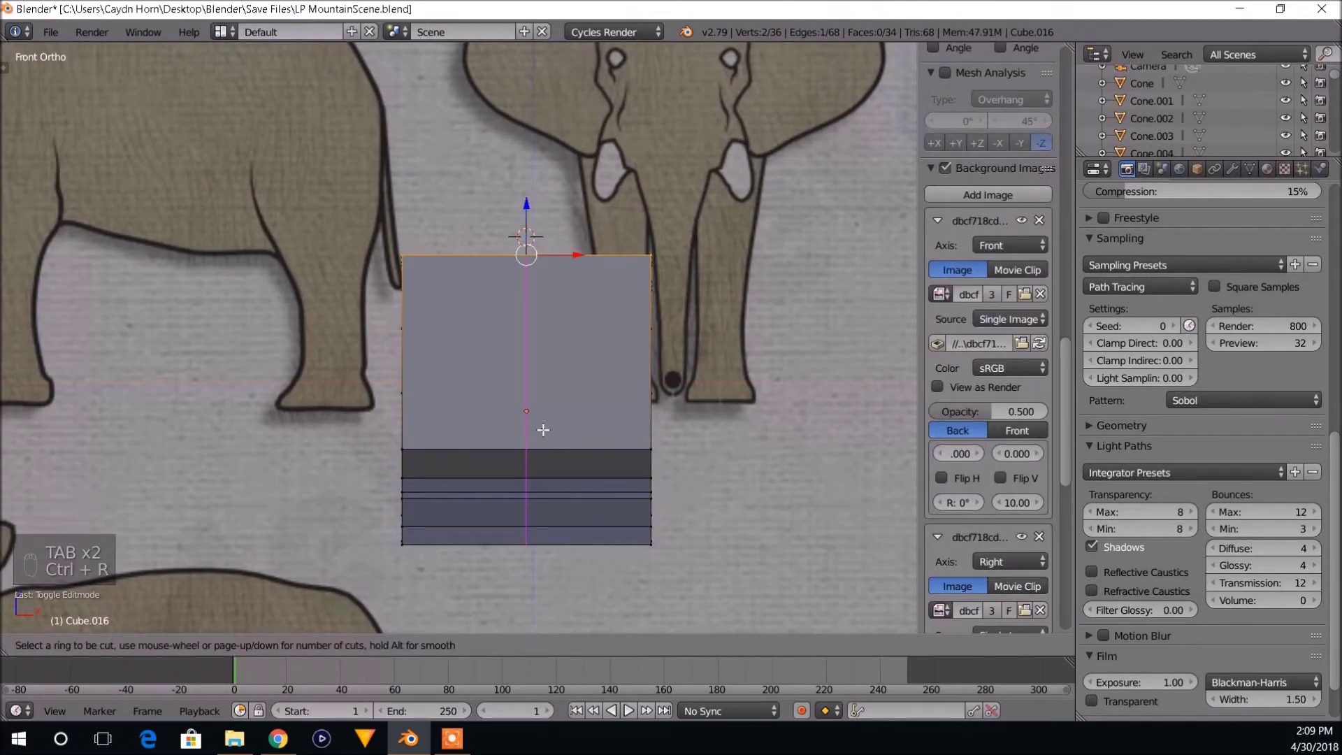
left_click(543, 430)
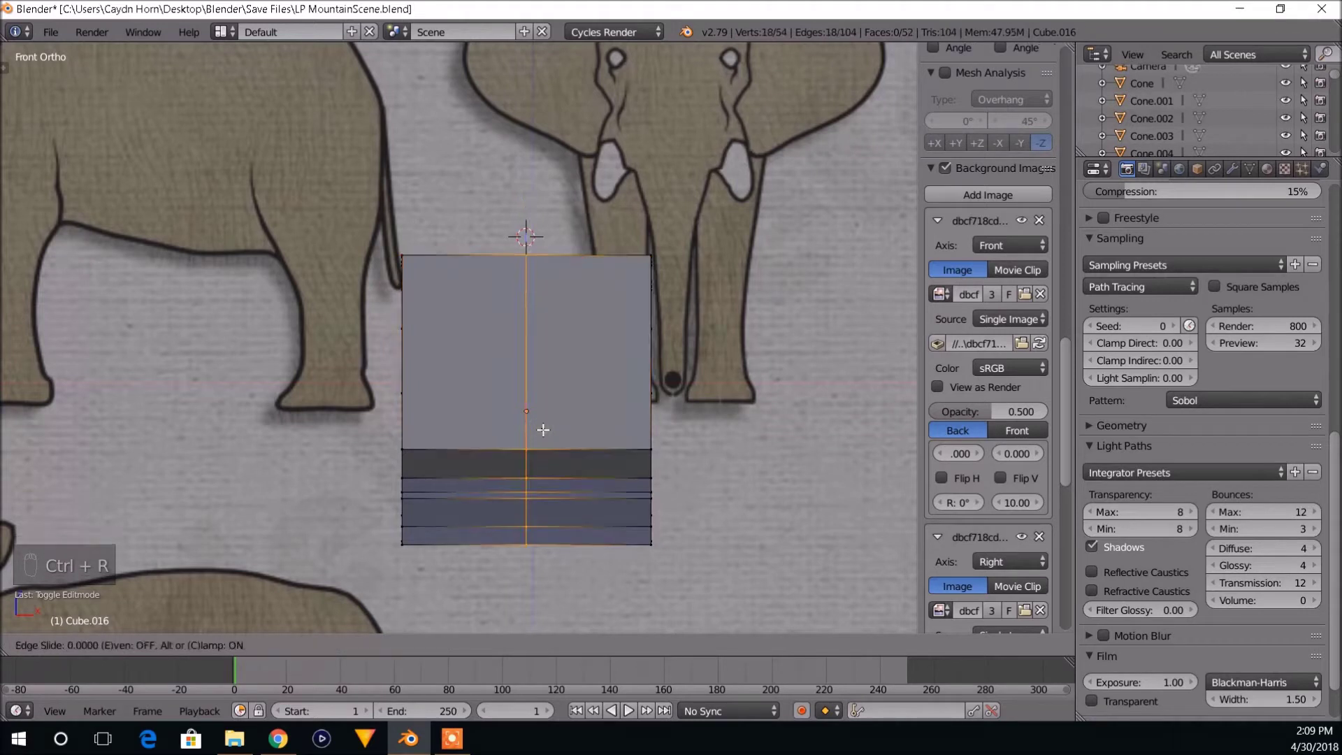
left_click(543, 428)
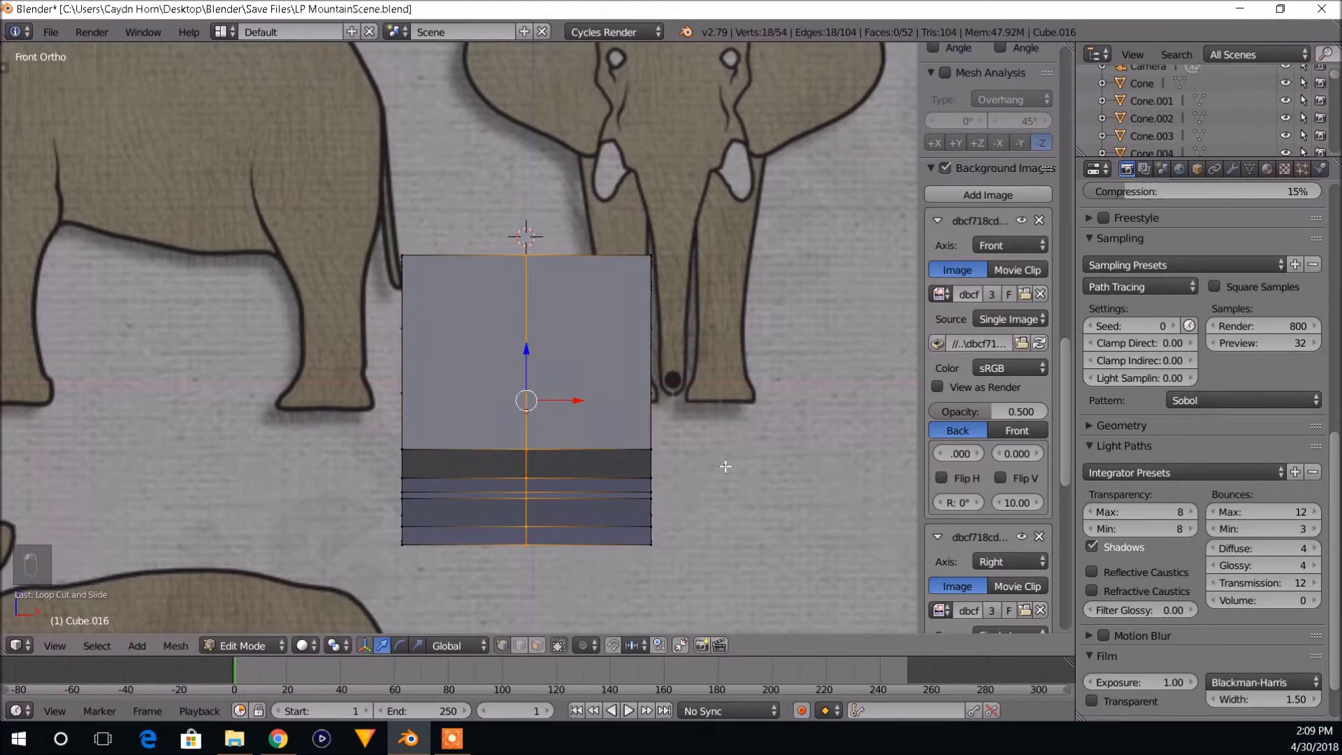
Delete all outer vertices on the negative X side of the body, keeping the centre loop and the other half.
key("z")
scroll(727, 467, "down", 2)
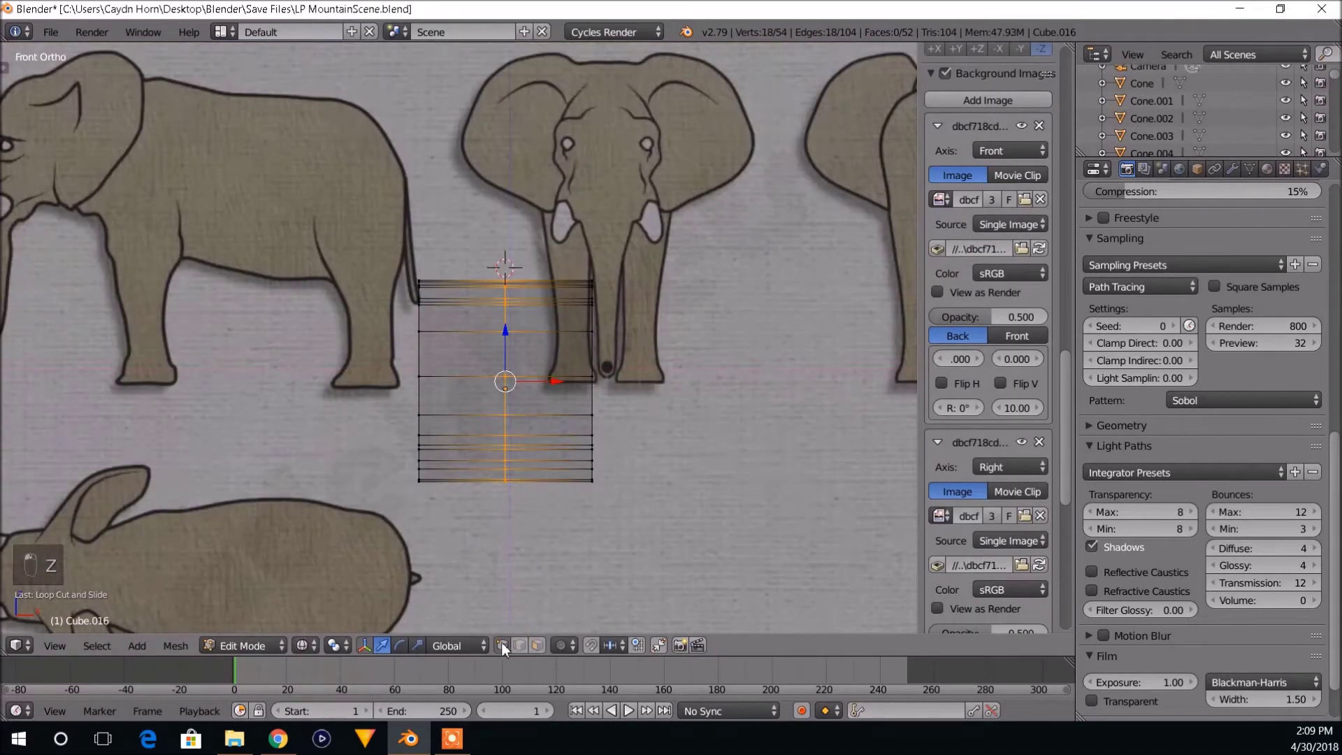
key("a")
scroll(988, 349, "down", 5)
key("b")
left_click_drag(337, 215, 472, 557)
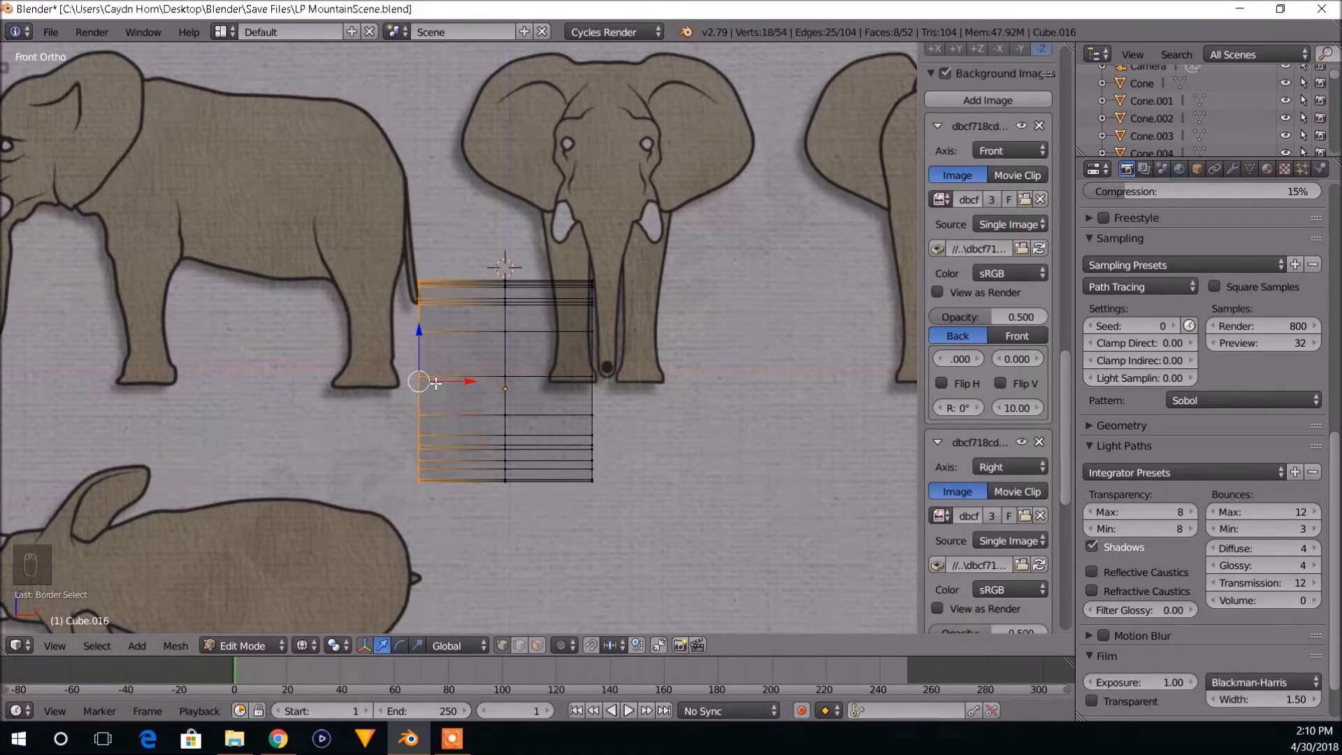
key("x")
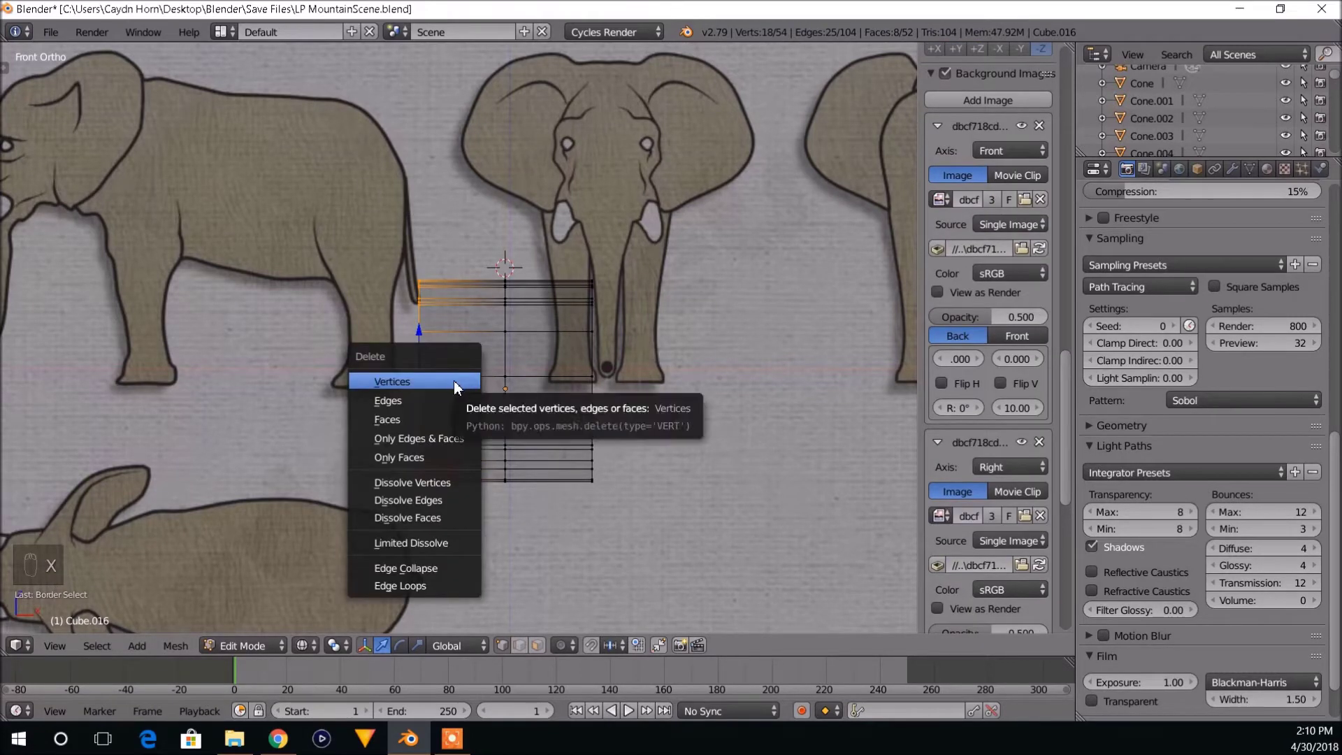
left_click(454, 381)
scroll(587, 325, "down", 1)
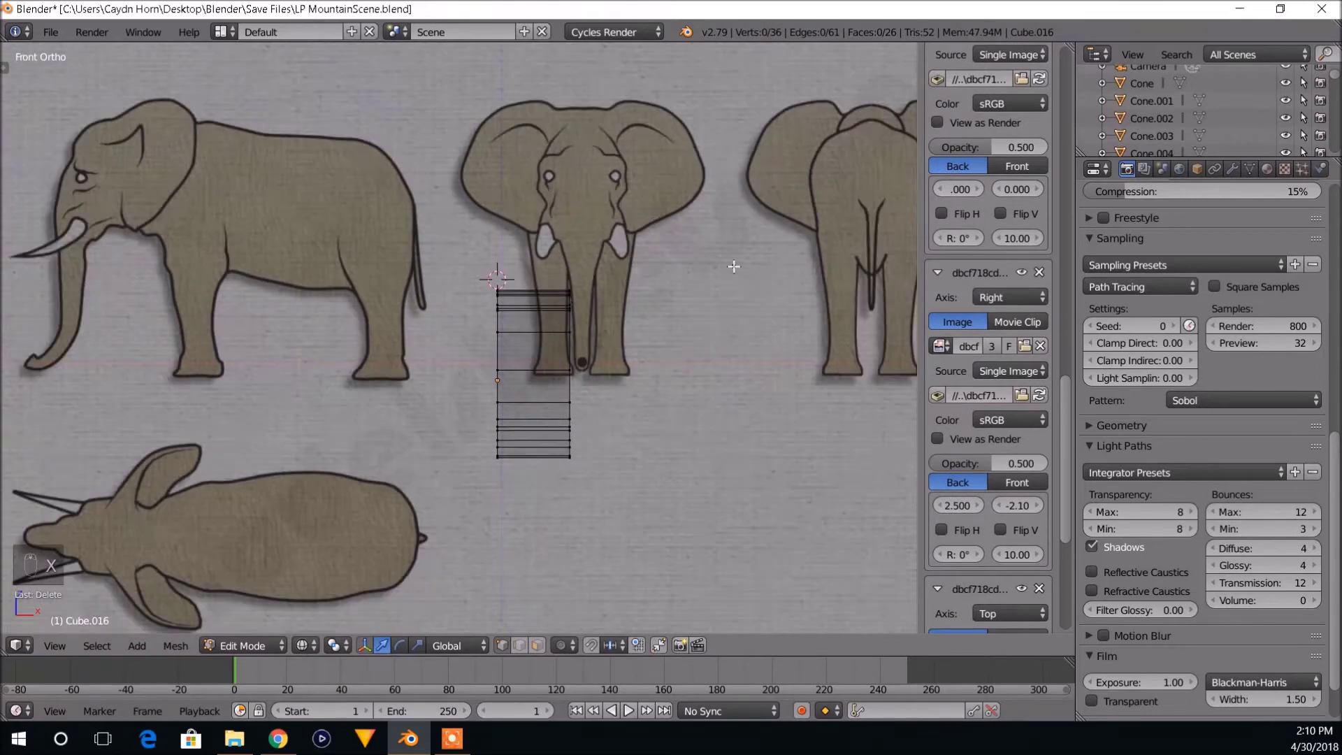
Add a Mirror modifier to the half body, mirroring it along the X axis.
left_click(1234, 170)
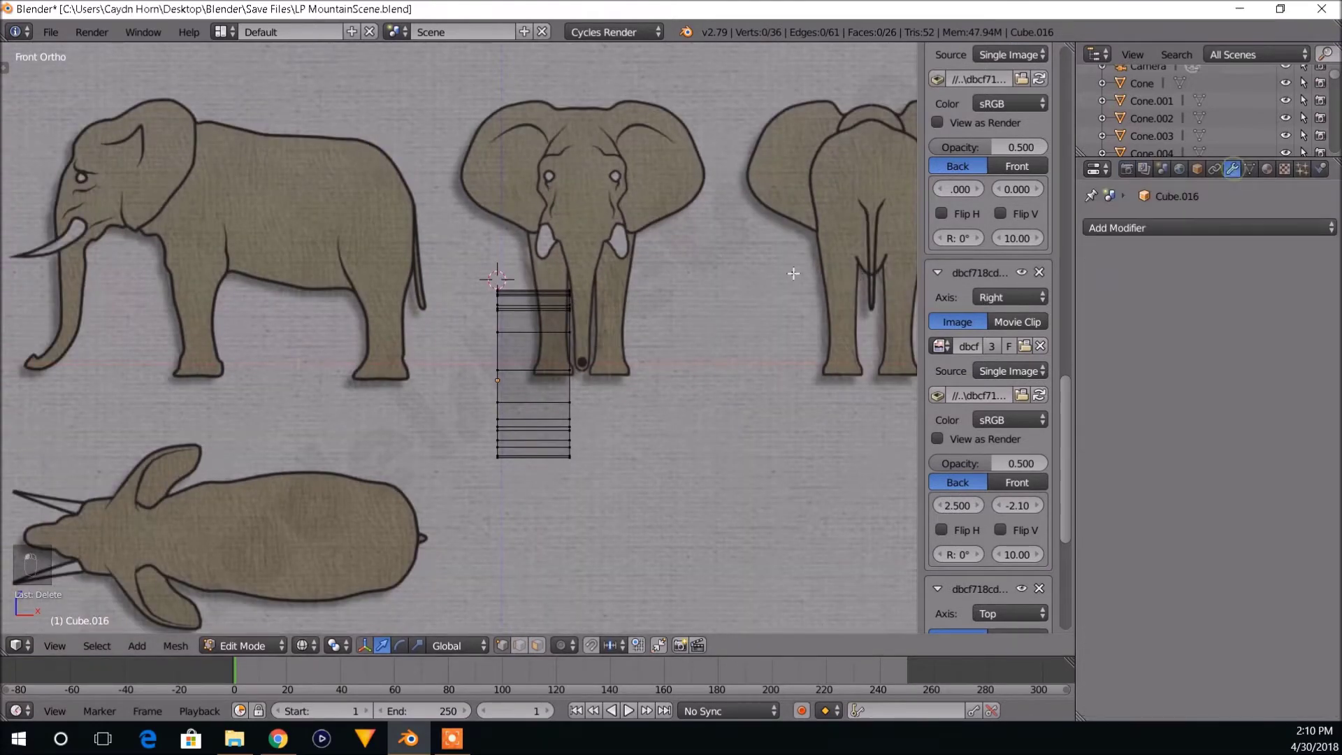
middle_click_drag(636, 228, 647, 280)
left_click(1129, 229)
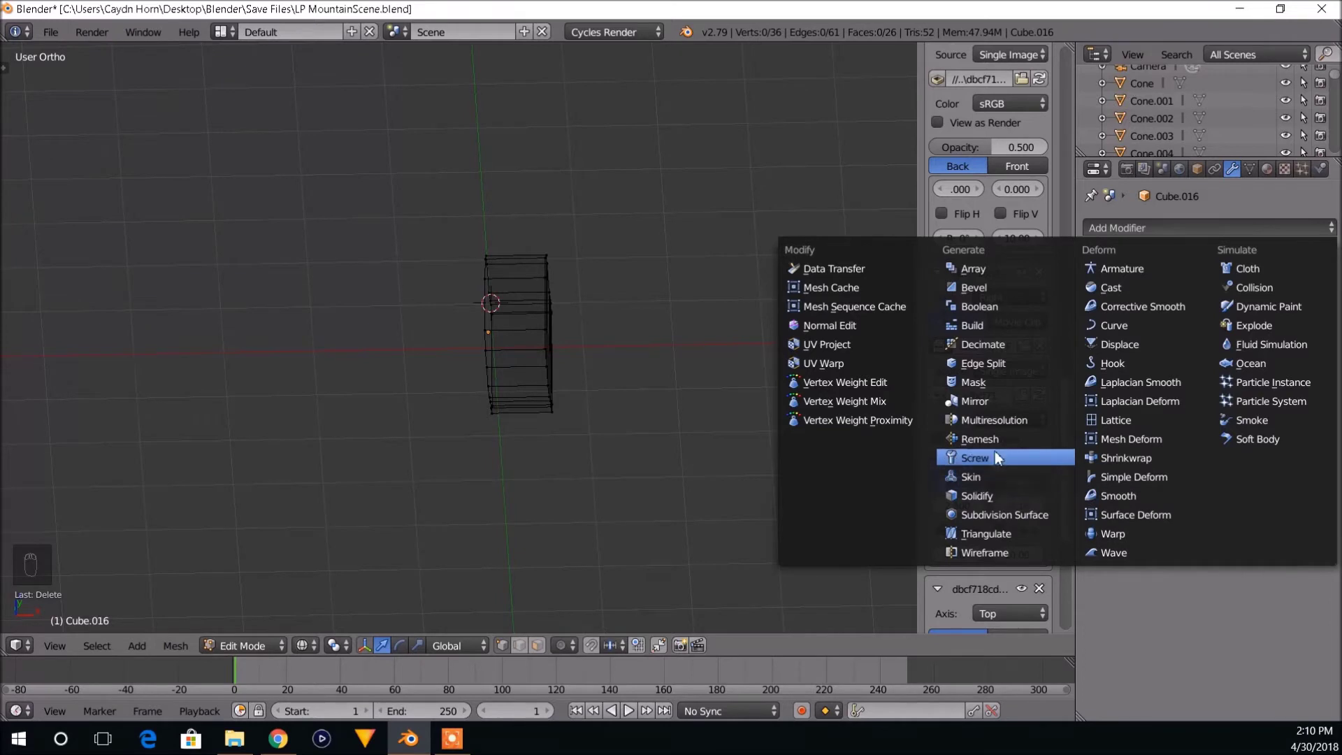
left_click(1001, 400)
middle_click_drag(725, 401, 708, 446)
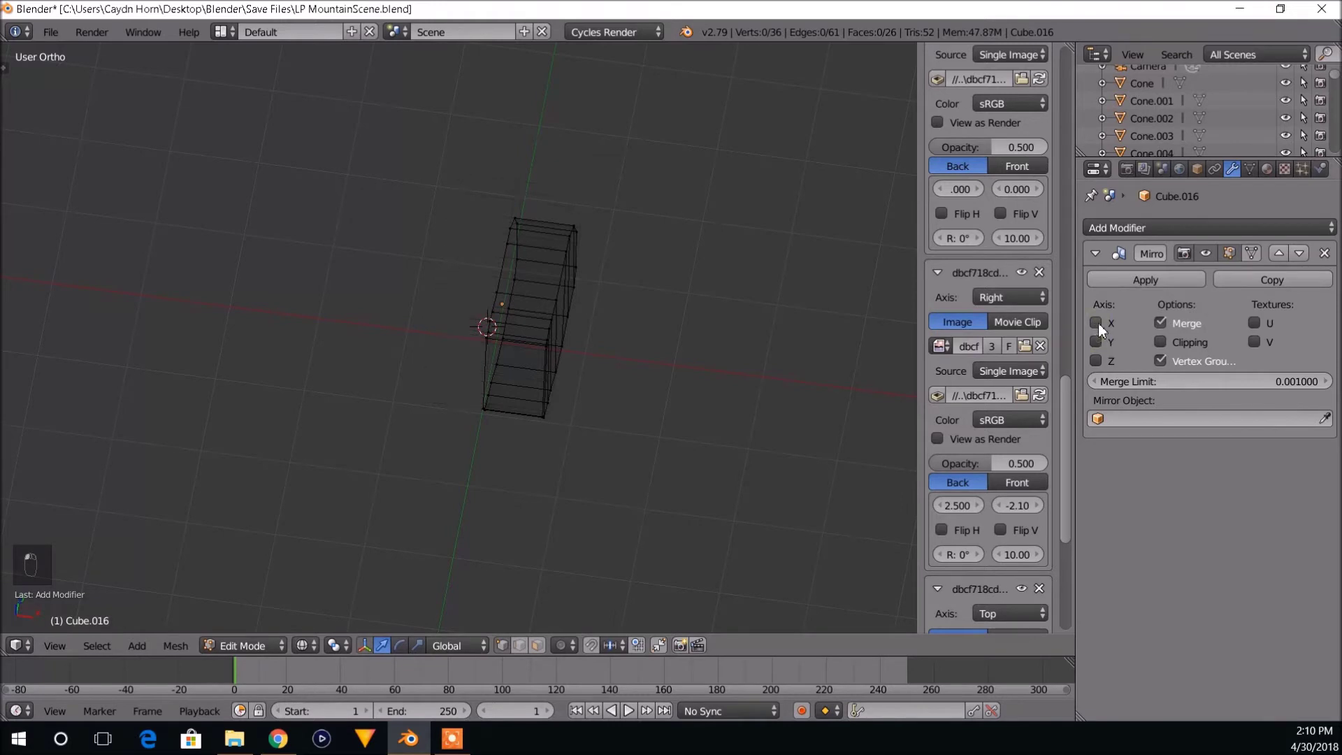
left_click(1098, 341)
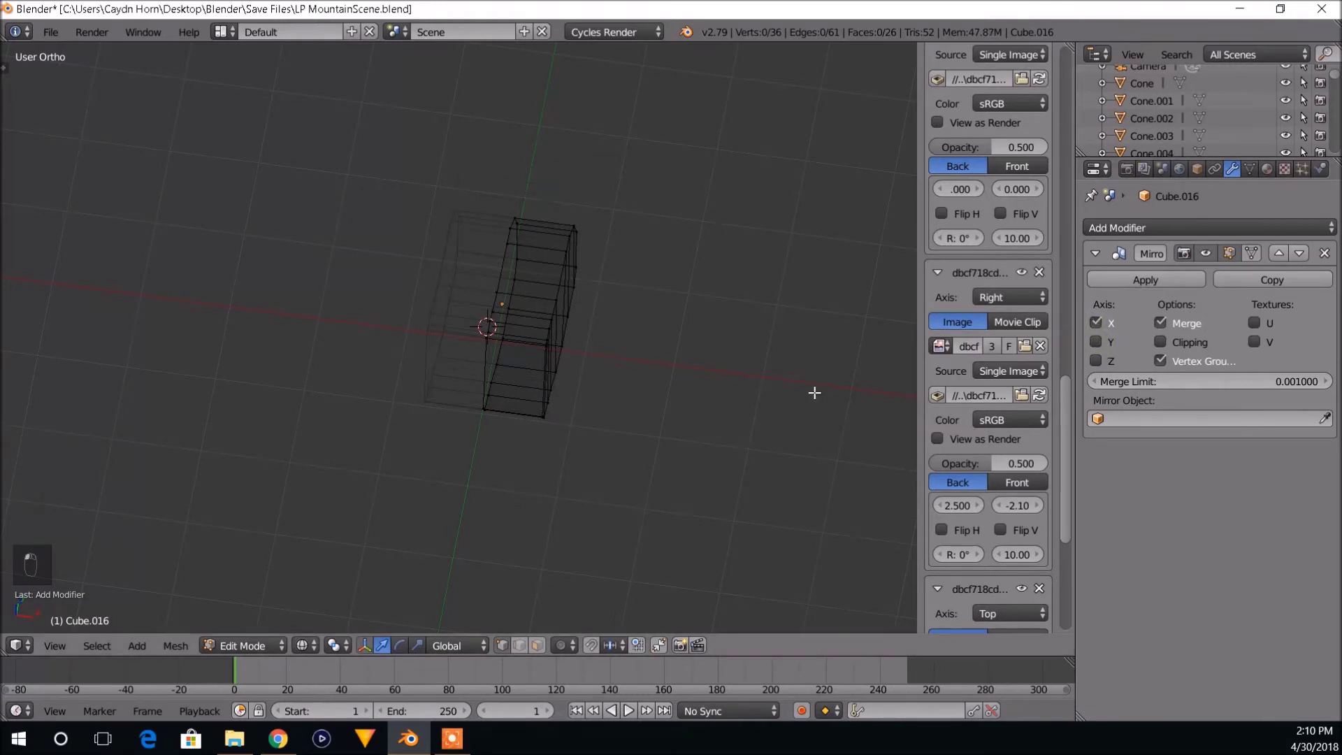
Try the Mirror modifier's Y and Z axes on the body and return to mirroring along X only.
middle_click_drag(815, 389, 644, 380)
scroll(644, 380, "up", 2)
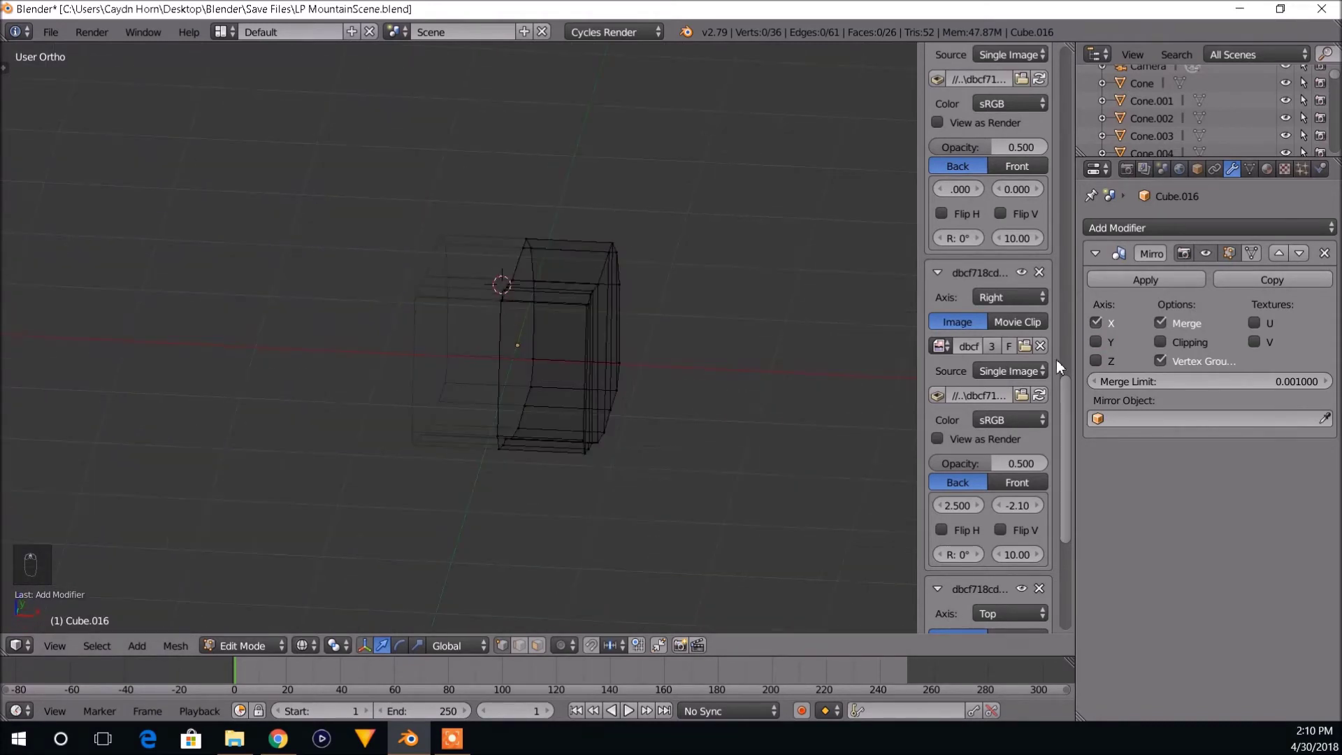
left_click(1103, 324)
middle_click_drag(863, 353, 622, 328)
left_click(1096, 323)
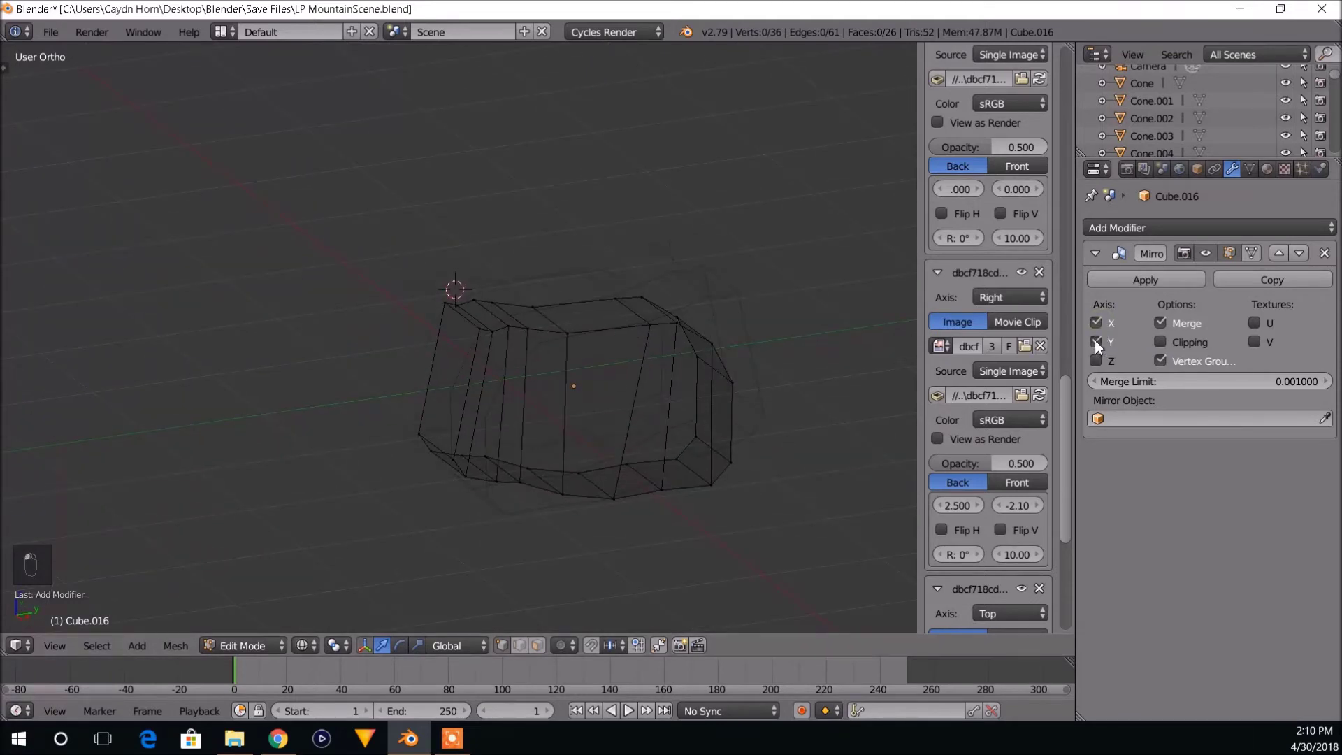
left_click(1095, 341)
middle_click_drag(668, 419, 665, 415)
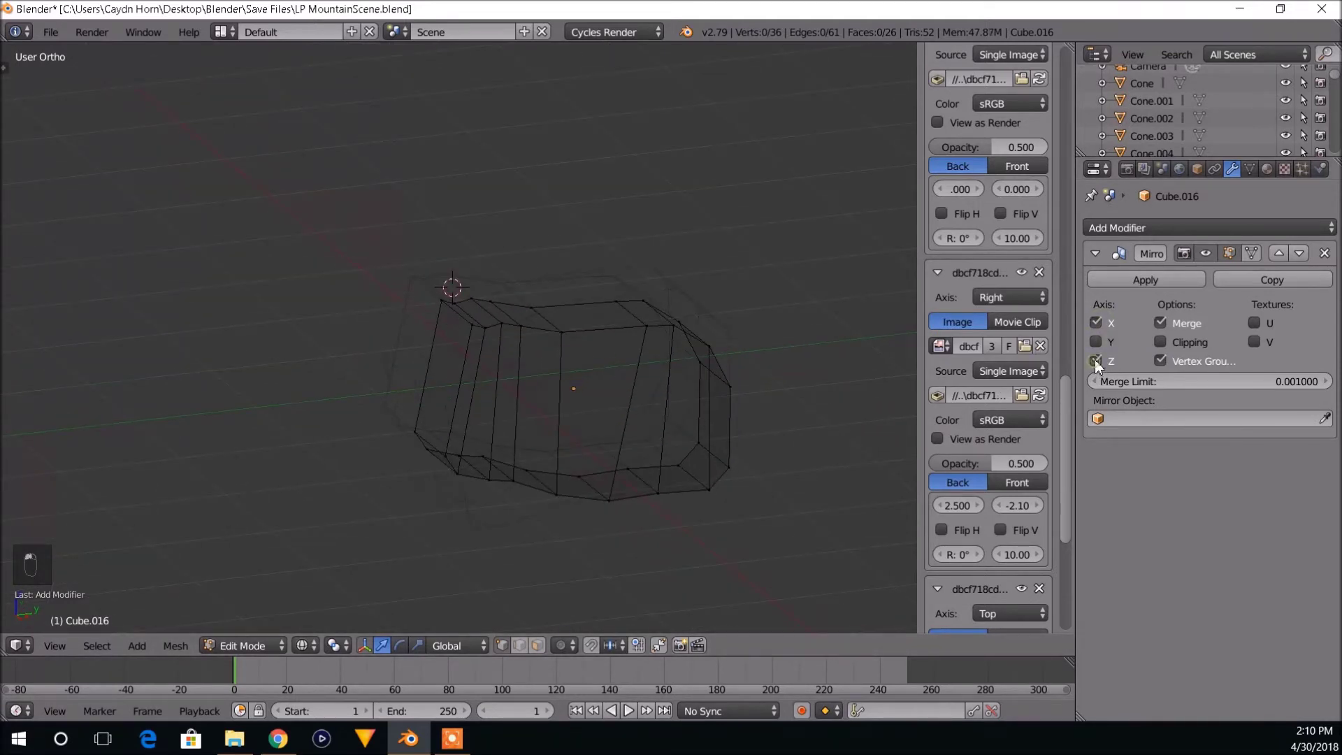
middle_click_drag(839, 461, 735, 465)
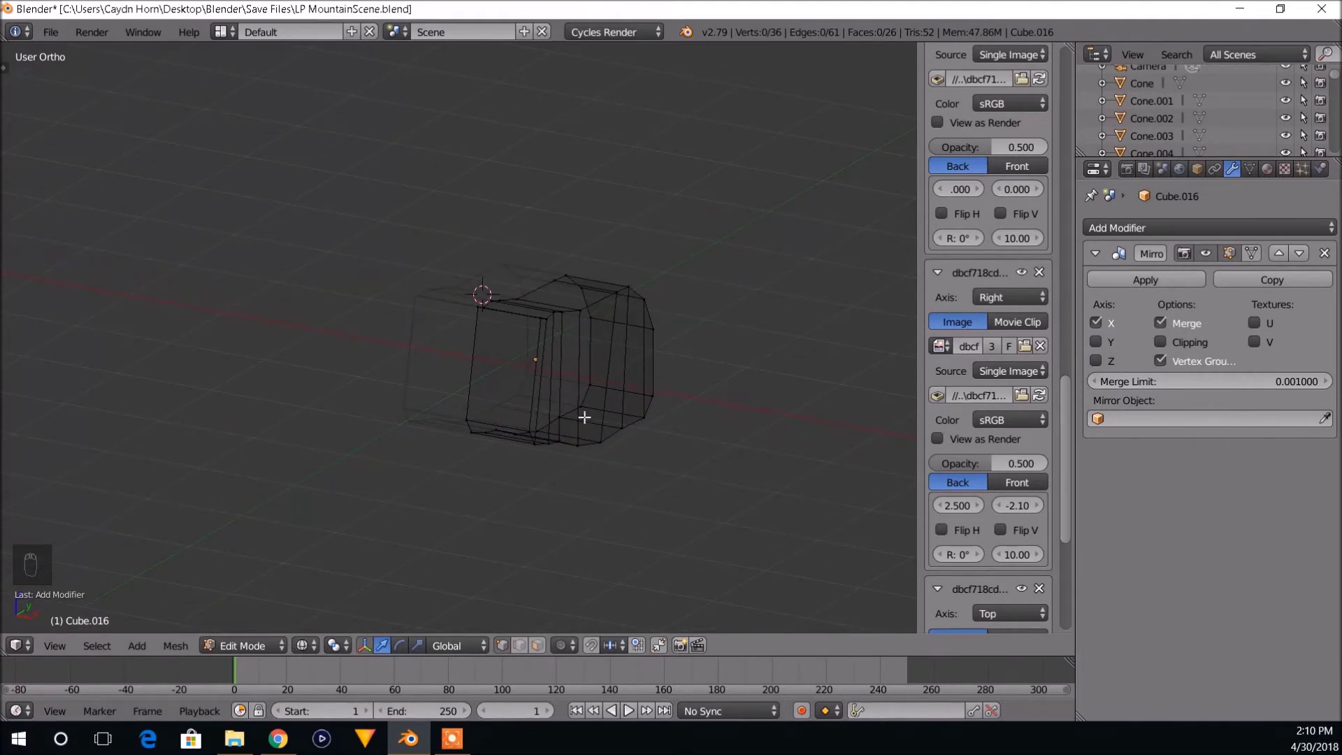
Display the mirrored body in solid shading and select the outer upper corner vertex of its front end.
key("Tab")
key("z")
mouse_move(664, 440)
middle_mouse_down()
mouse_move(548, 501)
mouse_move(589, 474)
mouse_move(577, 443)
mouse_move(558, 445)
middle_mouse_up()
key("Tab")
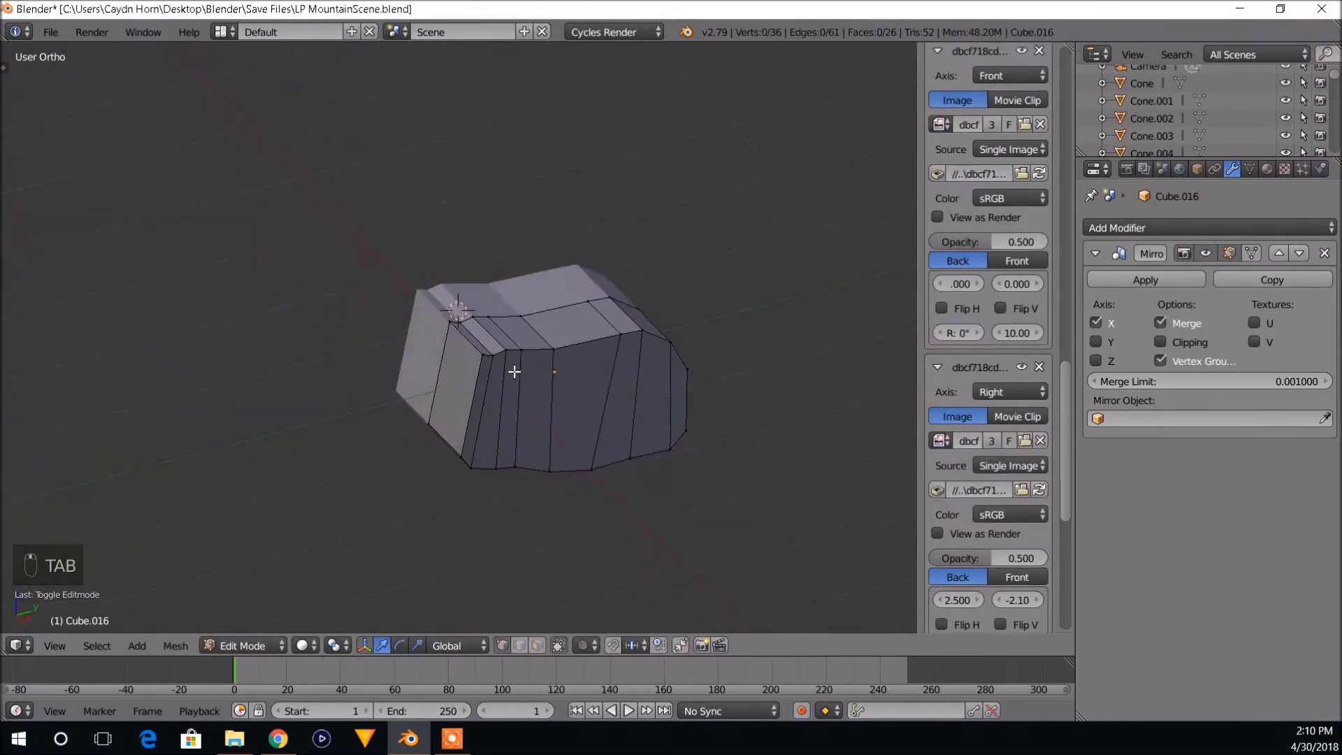
right_click(484, 359)
middle_click_drag(527, 381, 577, 356)
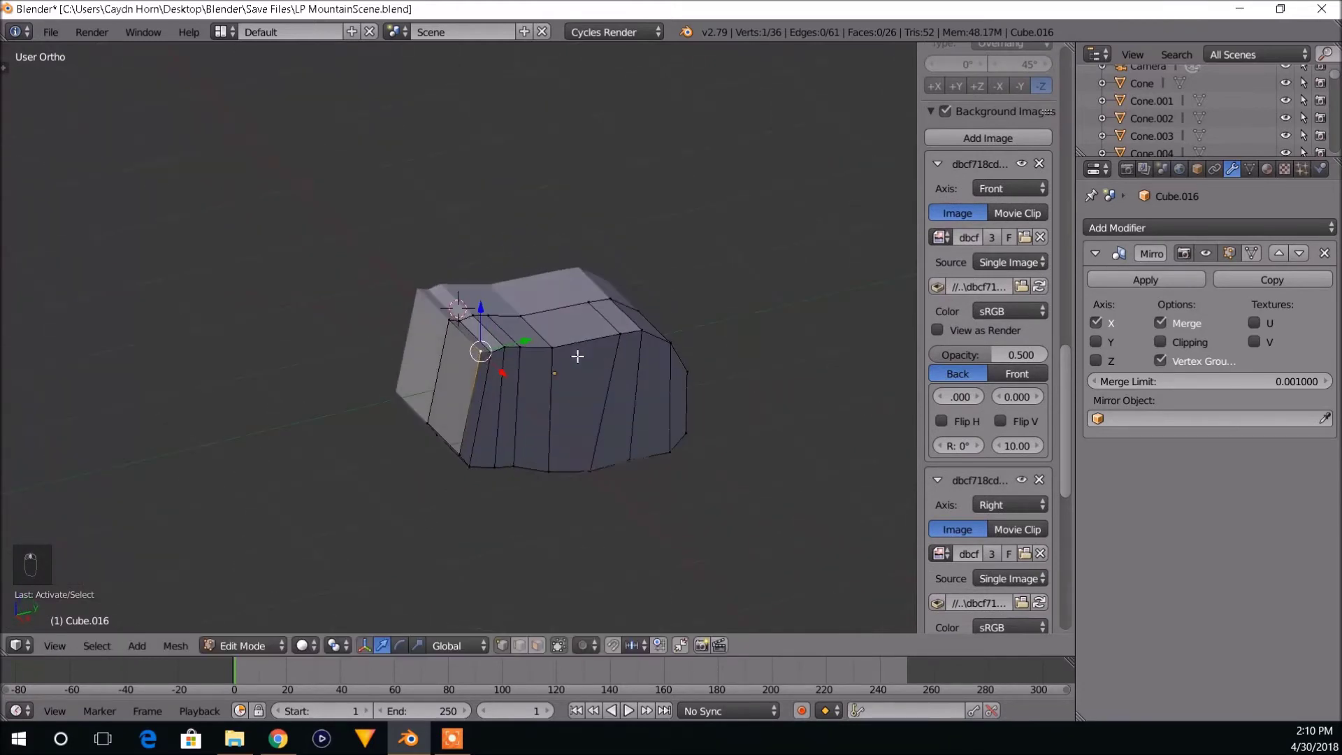
Show the body as wireframe in the right side view over the elephant reference, with no vertices selected.
key("KP_1")
key("KP_3")
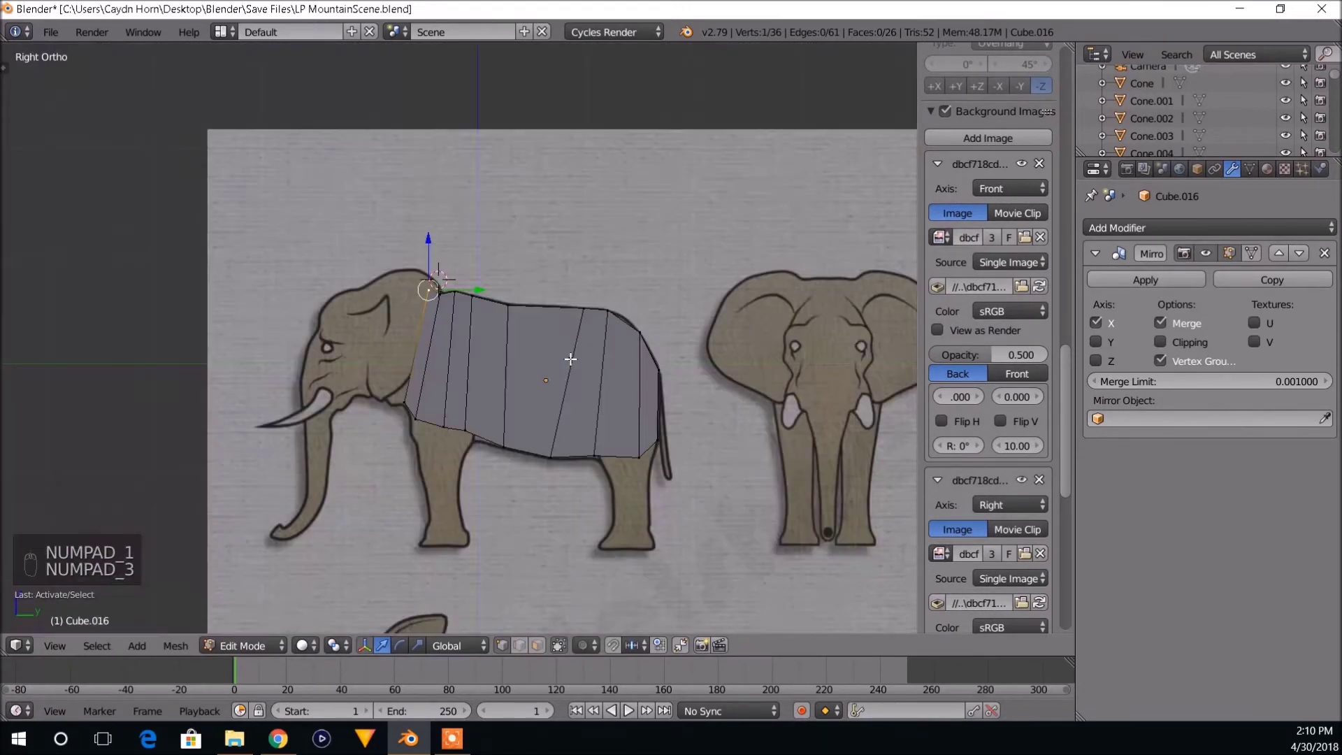
scroll(564, 347, "up", 3)
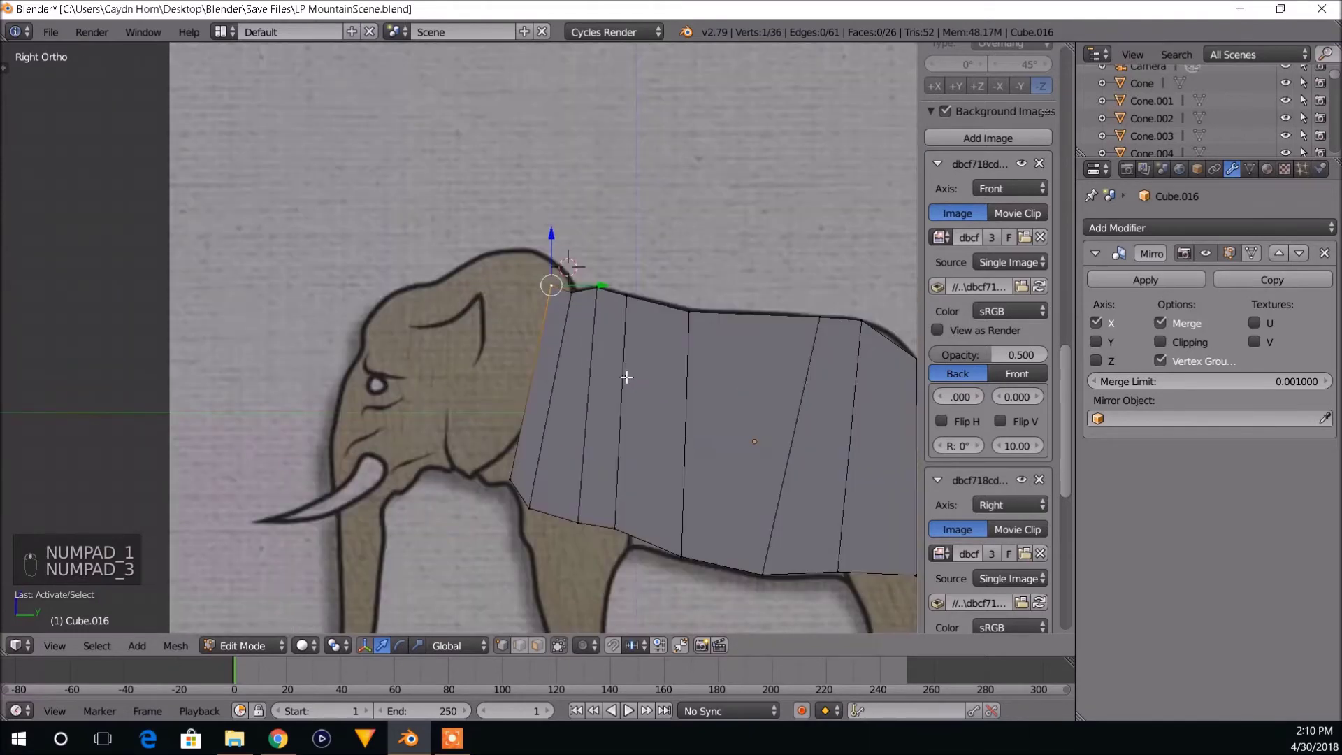
key("KP_1")
key("KP_3")
middle_click_drag(602, 396, 597, 374, "shift")
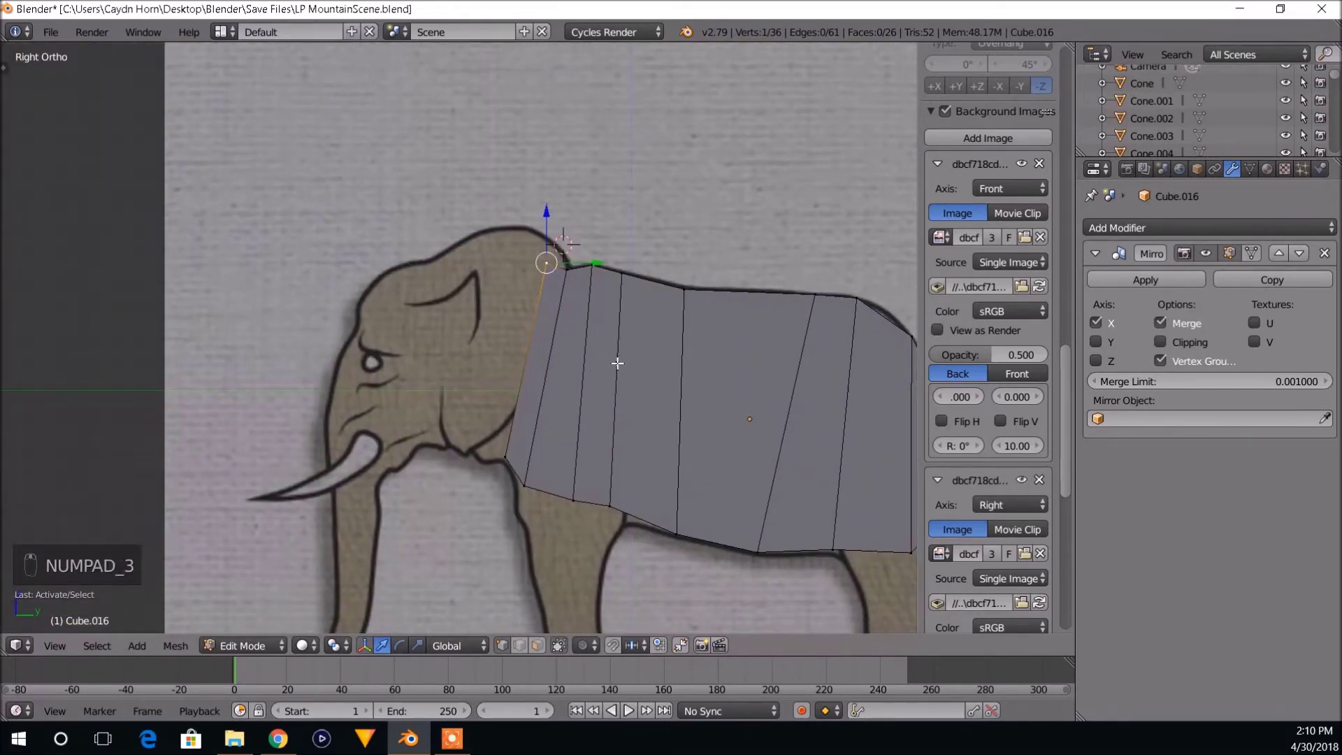
key("a")
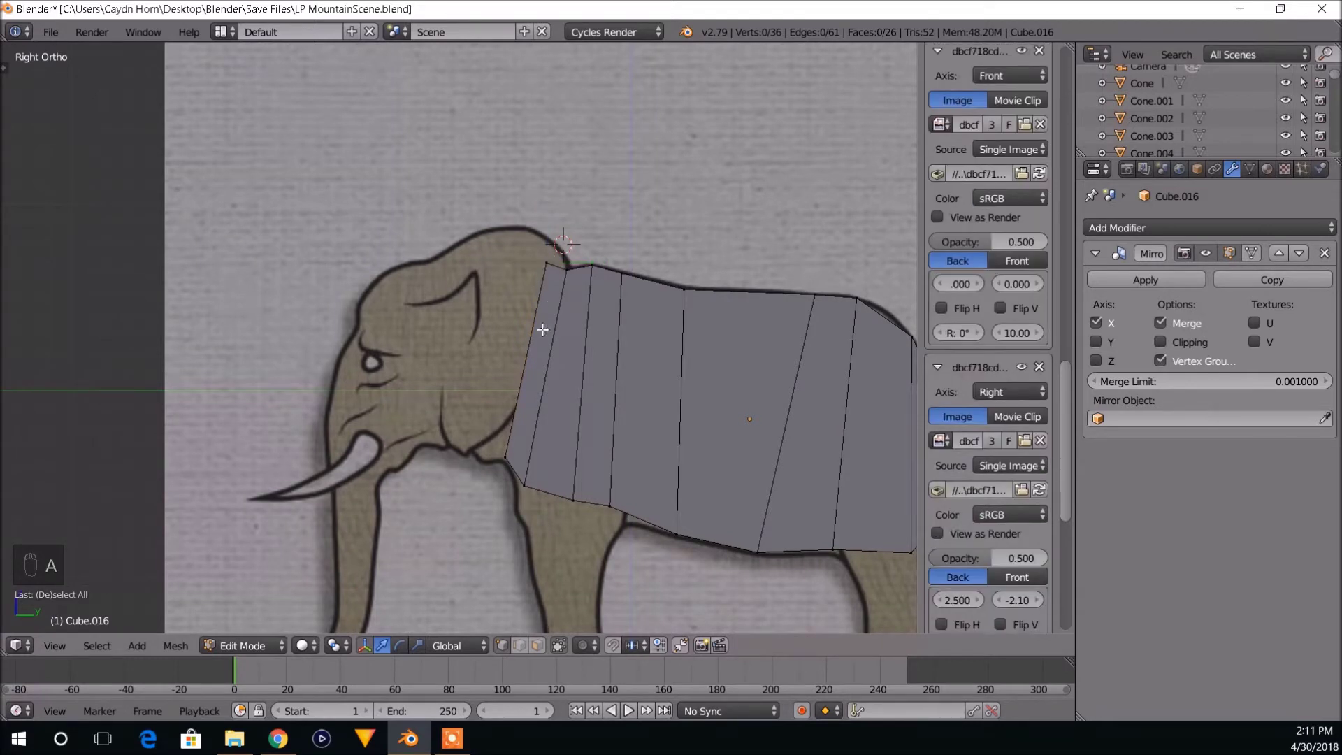
key("z")
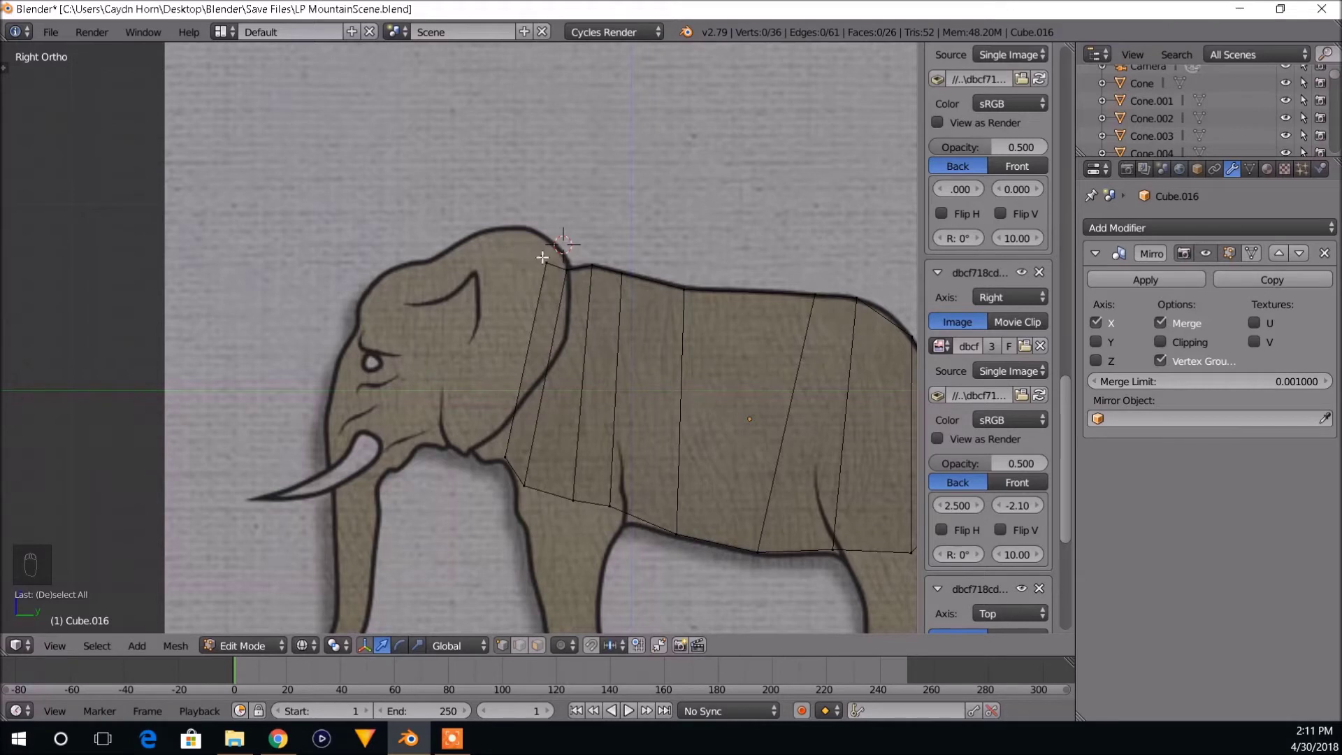
key("b")
left_click_drag(530, 237, 569, 284)
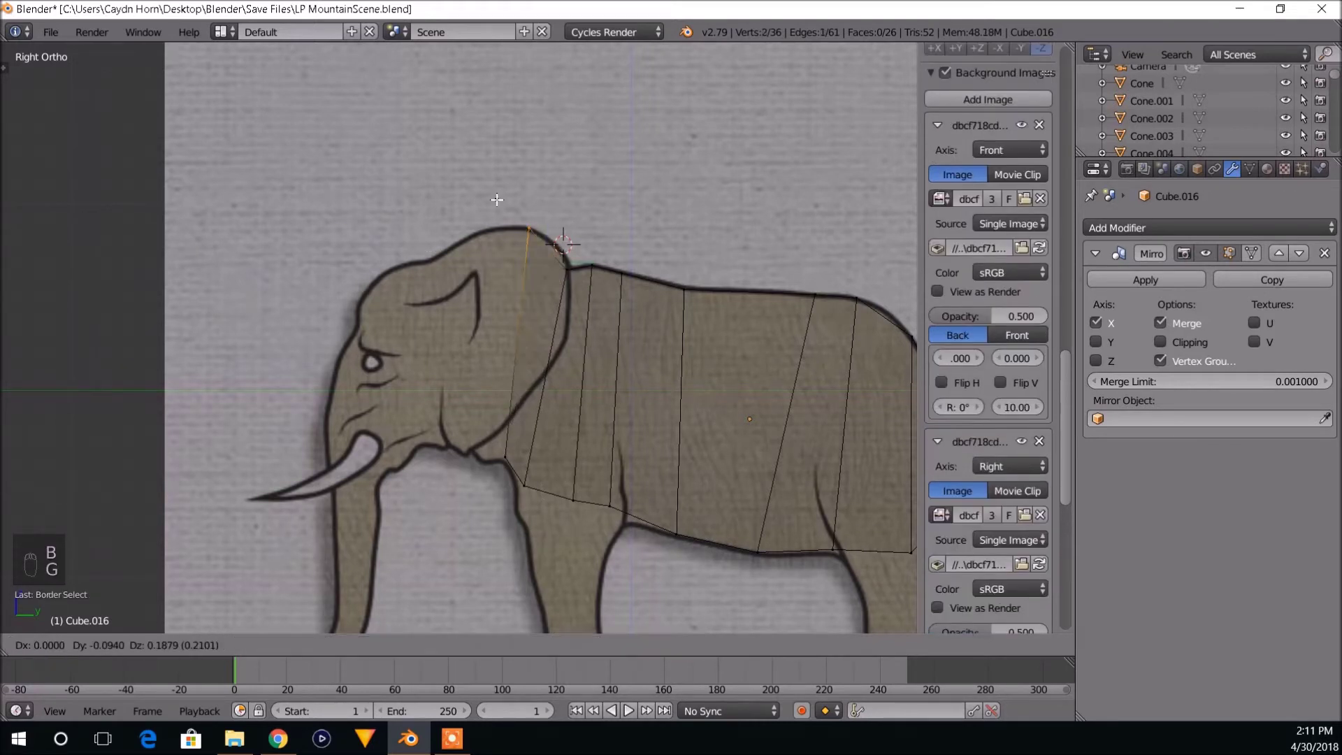
key("g")
left_click(534, 236)
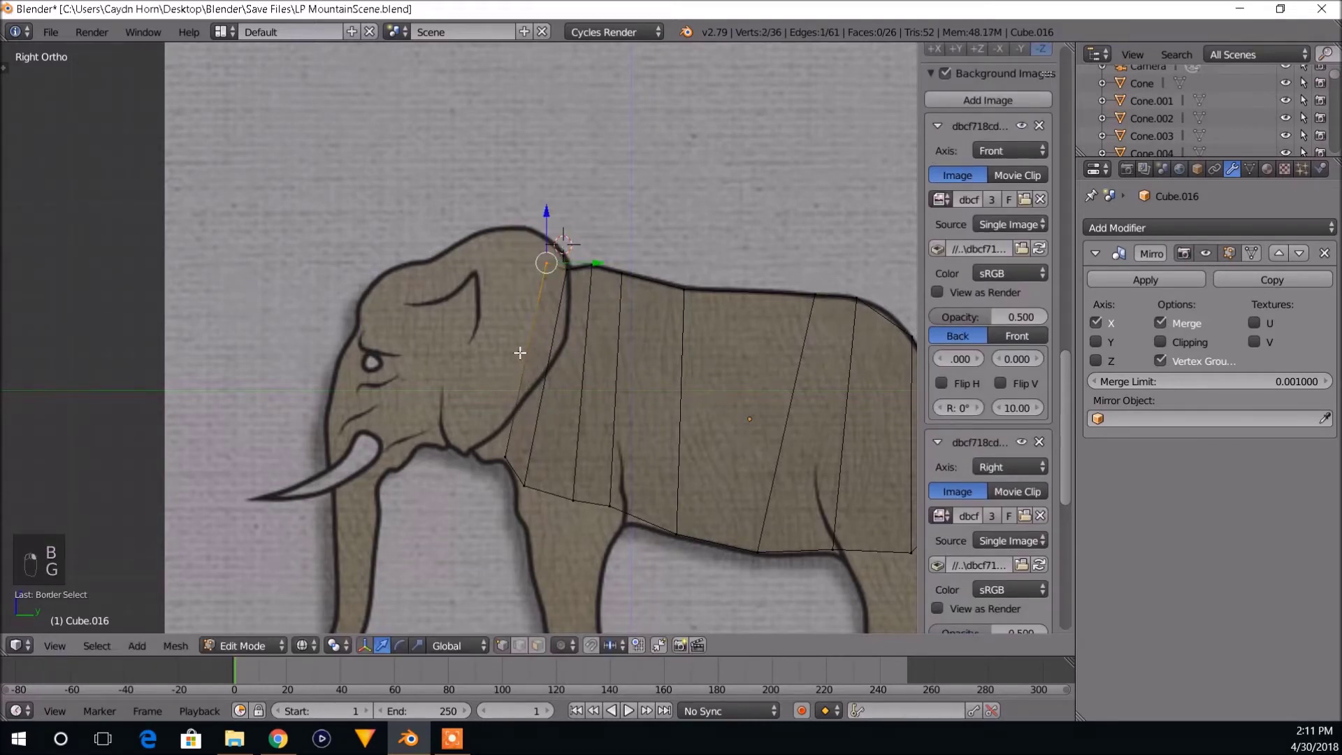
key("a")
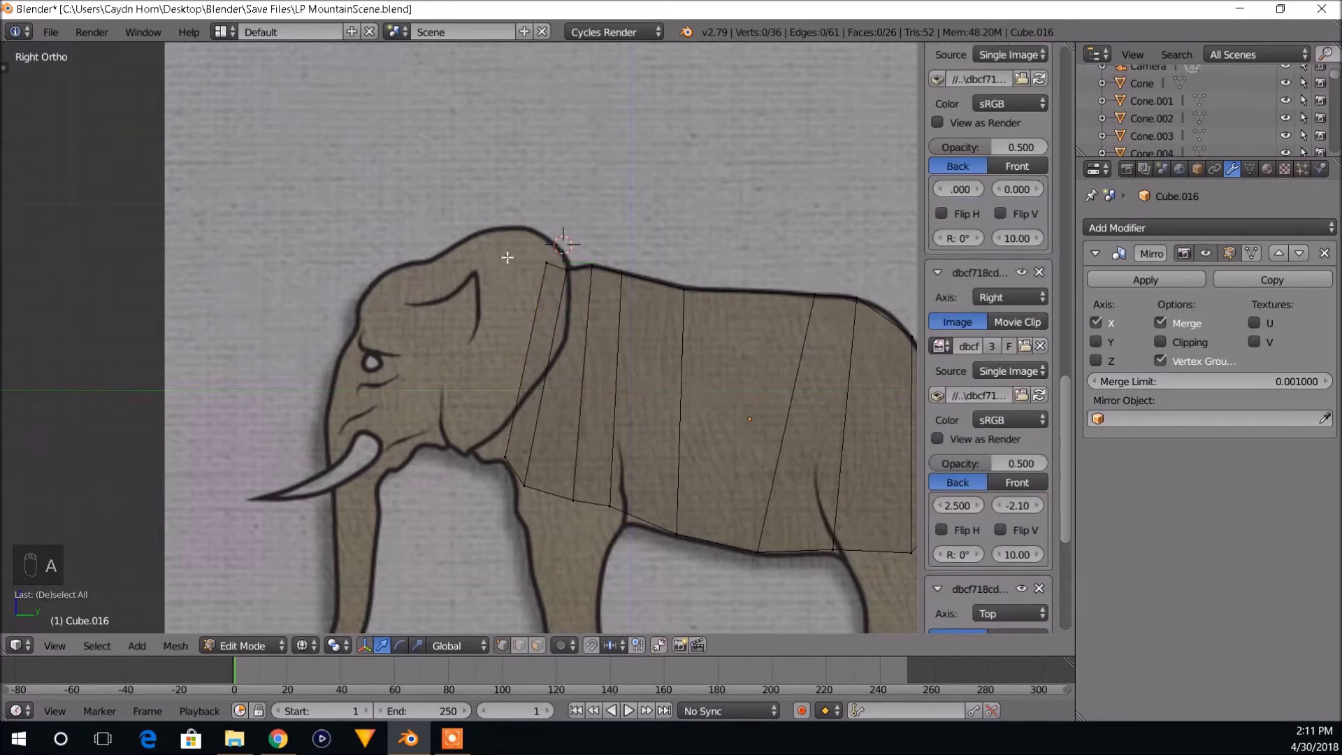
Show the render properties and select the body's upper vertex on the rear part of the back.
scroll(676, 498, "down", 2)
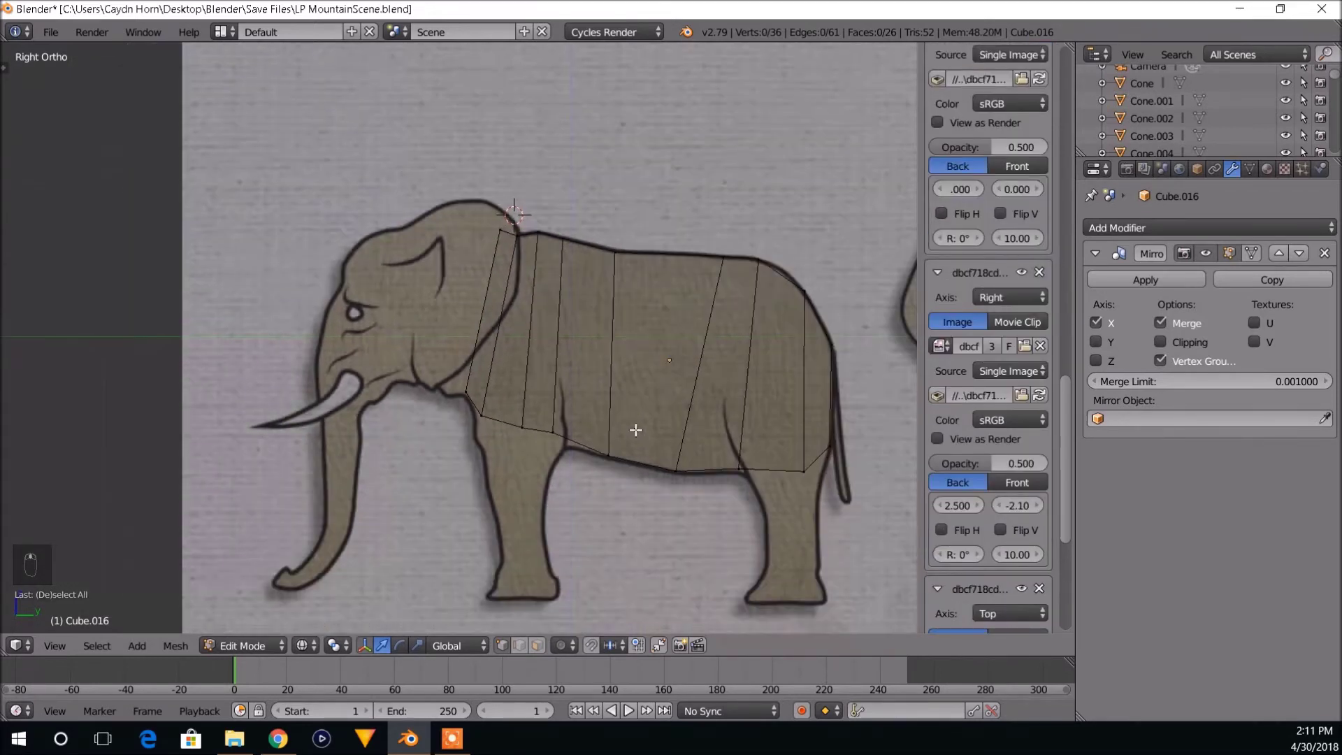
mouse_move(598, 434)
middle_mouse_down("shift")
mouse_move(634, 463)
mouse_move(591, 434)
middle_mouse_up("shift")
scroll(592, 435, "up", 2)
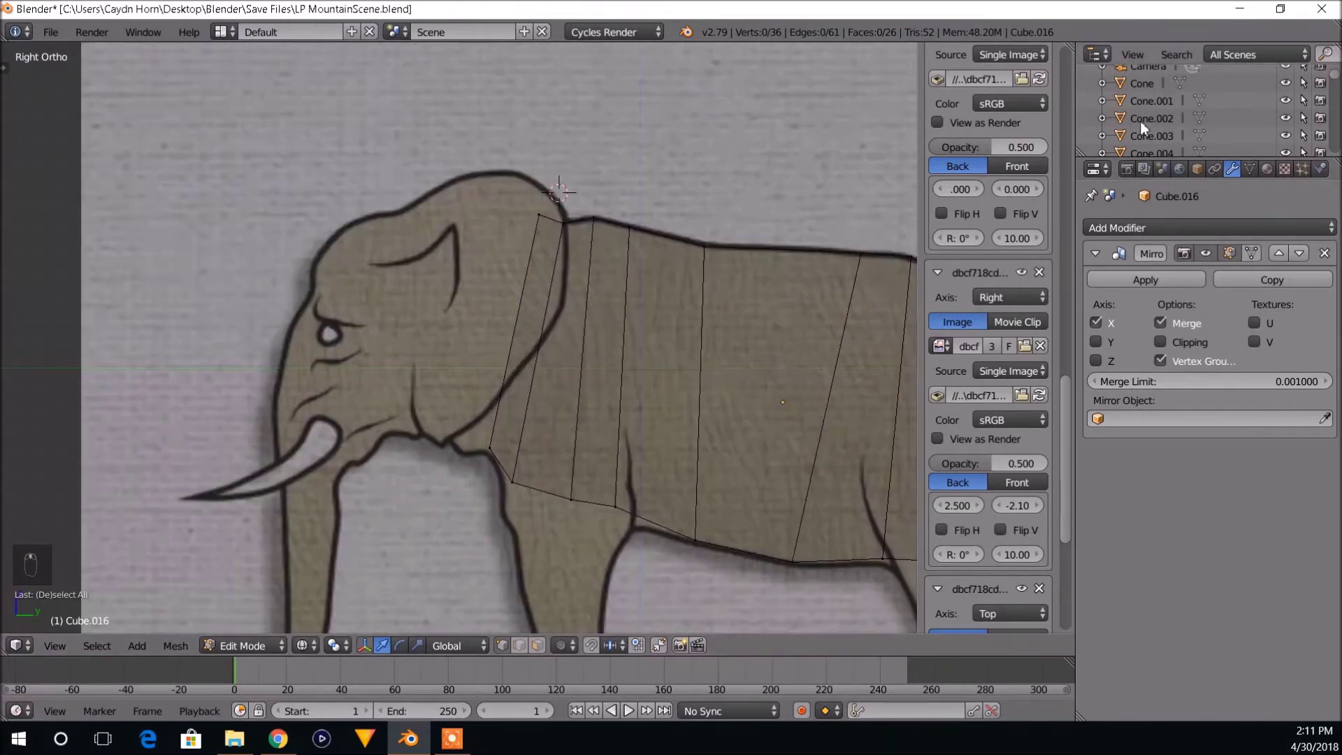
left_click(1127, 169)
right_click(861, 253)
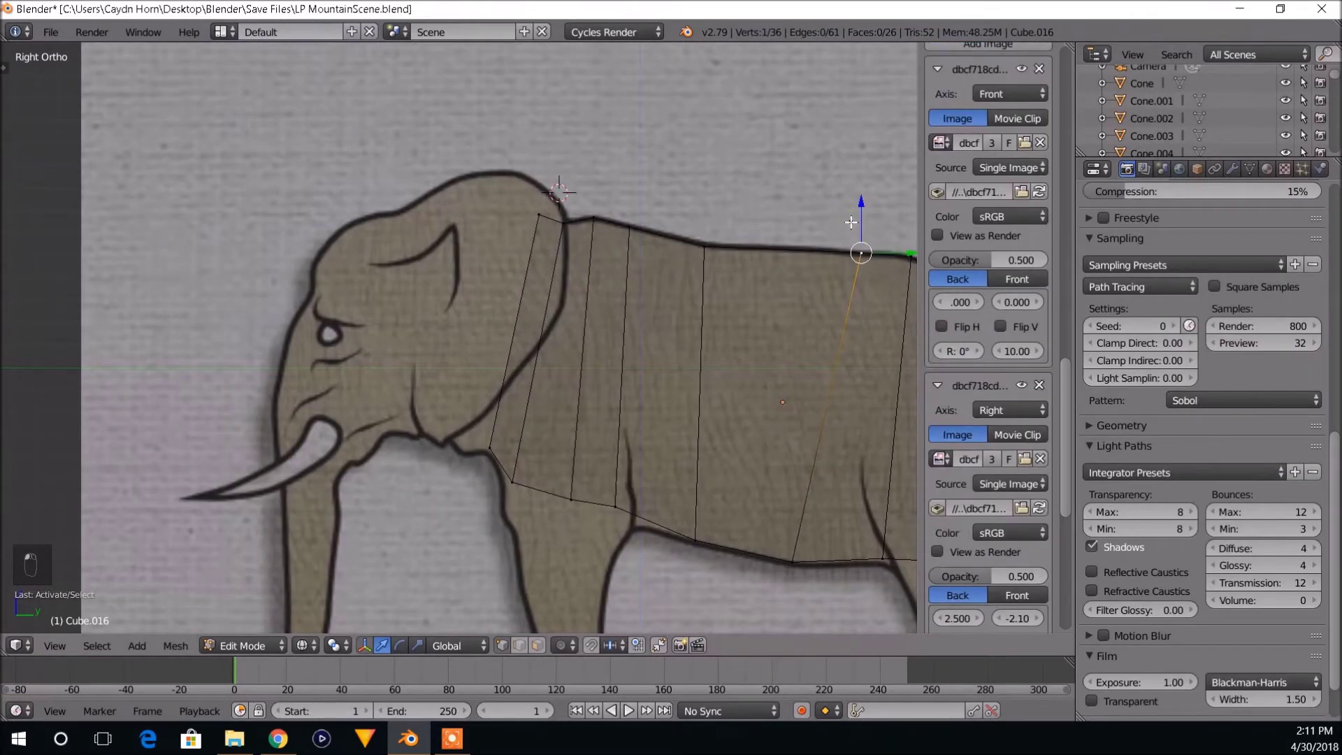
Hide the background image settings and shrink the timeline to enlarge the 3D view.
key("n")
middle_click_drag(574, 420, 598, 384, "shift")
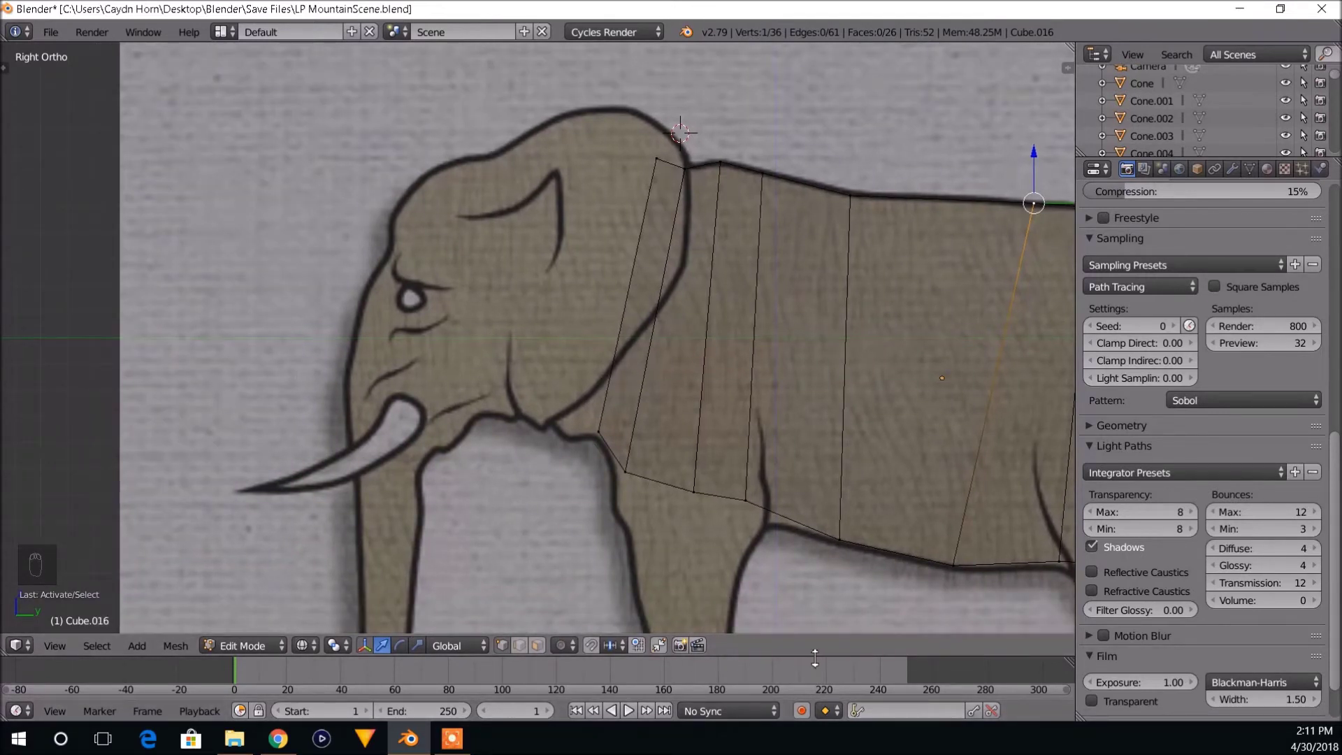
left_click_drag(815, 656, 815, 698)
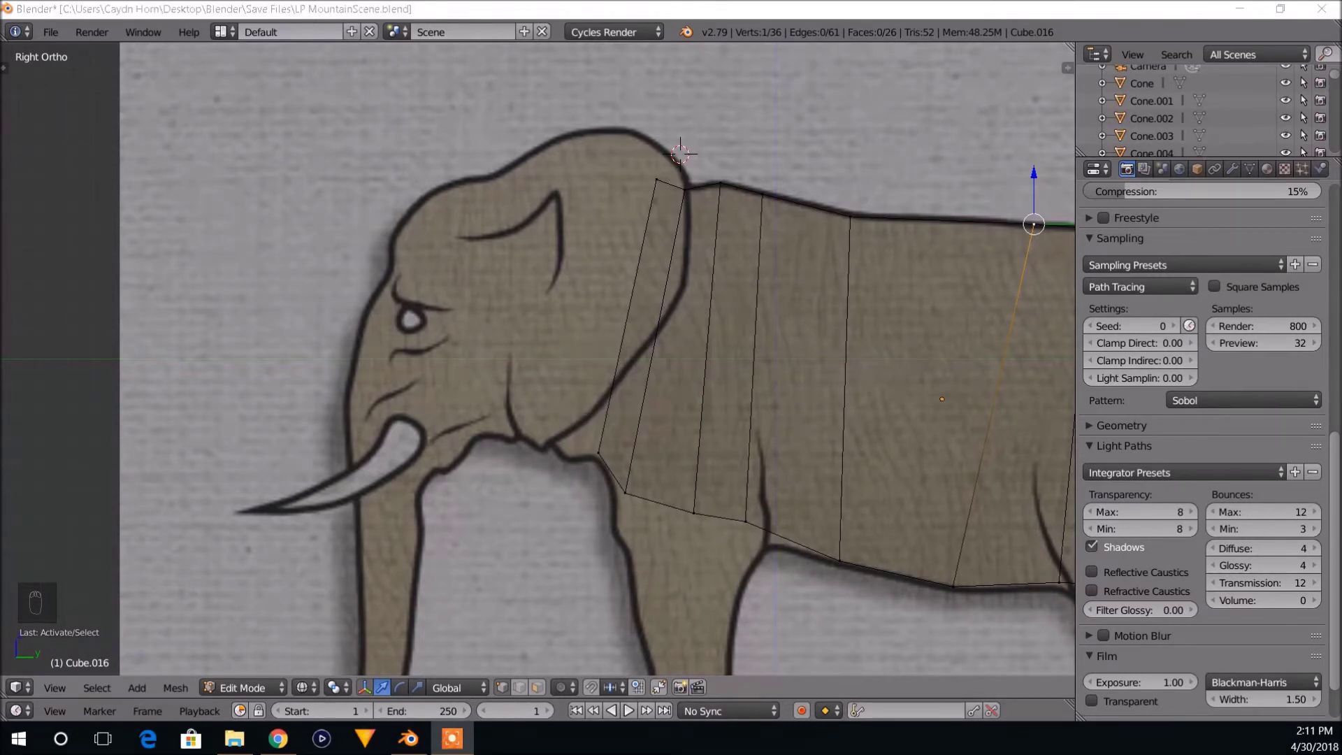
In the right side view, add the body's front-end vertices to the selection and extrude them forward about 0.4 into the head.
middle_click_drag(798, 343, 770, 364)
key("KP_1")
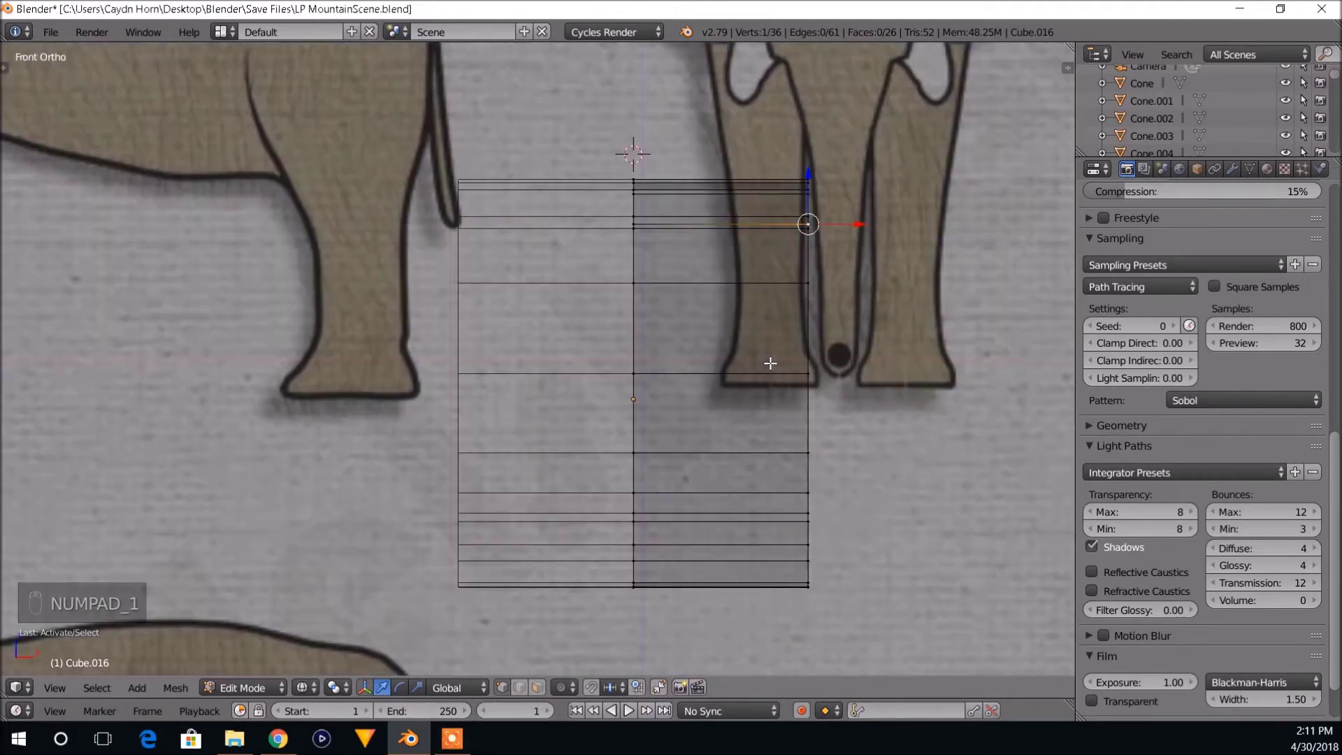
key("KP_3")
middle_click_drag(778, 350, 723, 427, "shift")
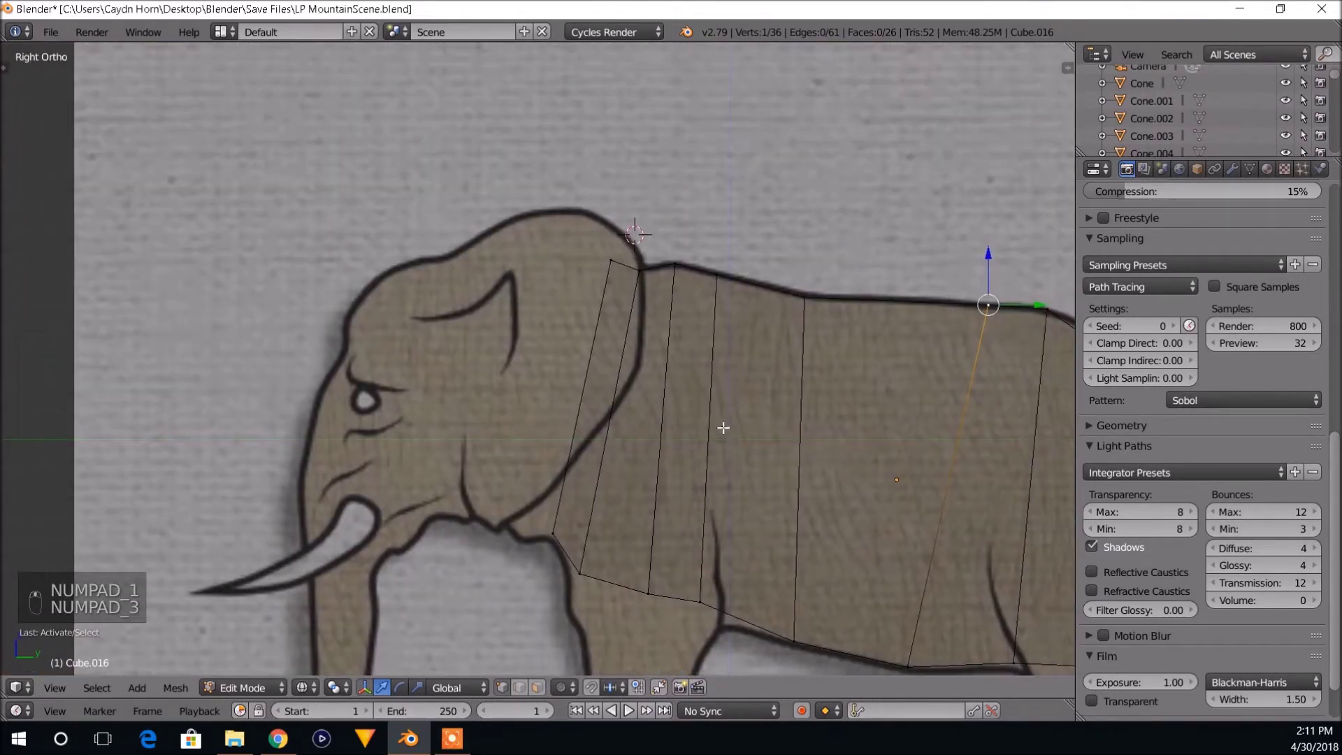
key("b")
left_click_drag(568, 236, 627, 289)
key("b")
left_click_drag(538, 505, 574, 556)
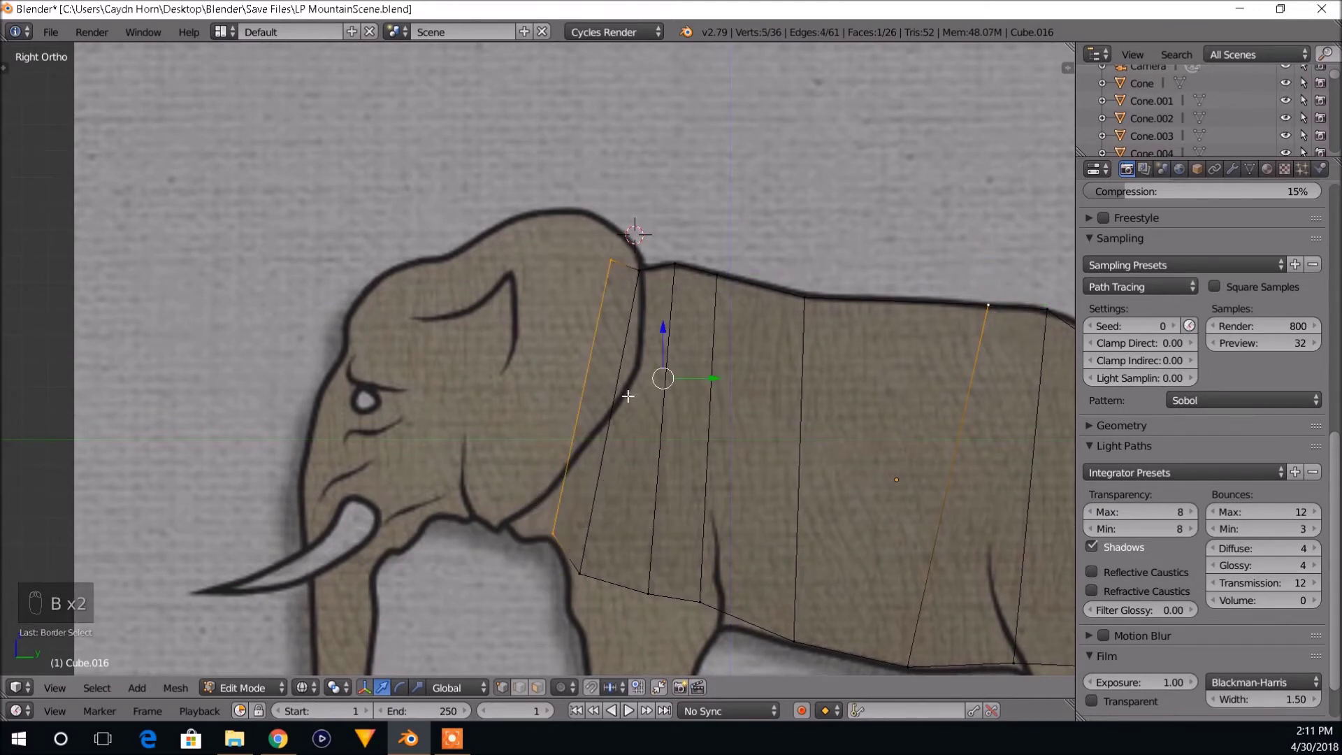
key("e")
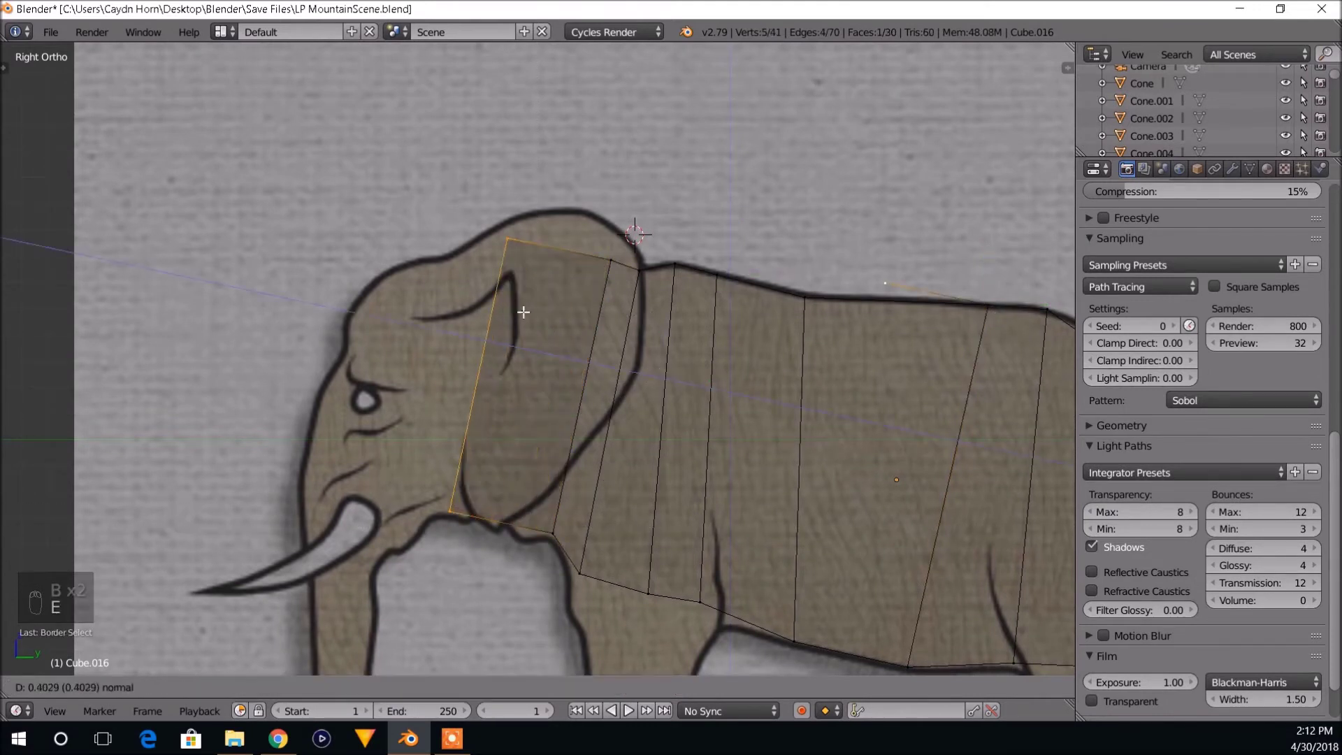
left_click(517, 313)
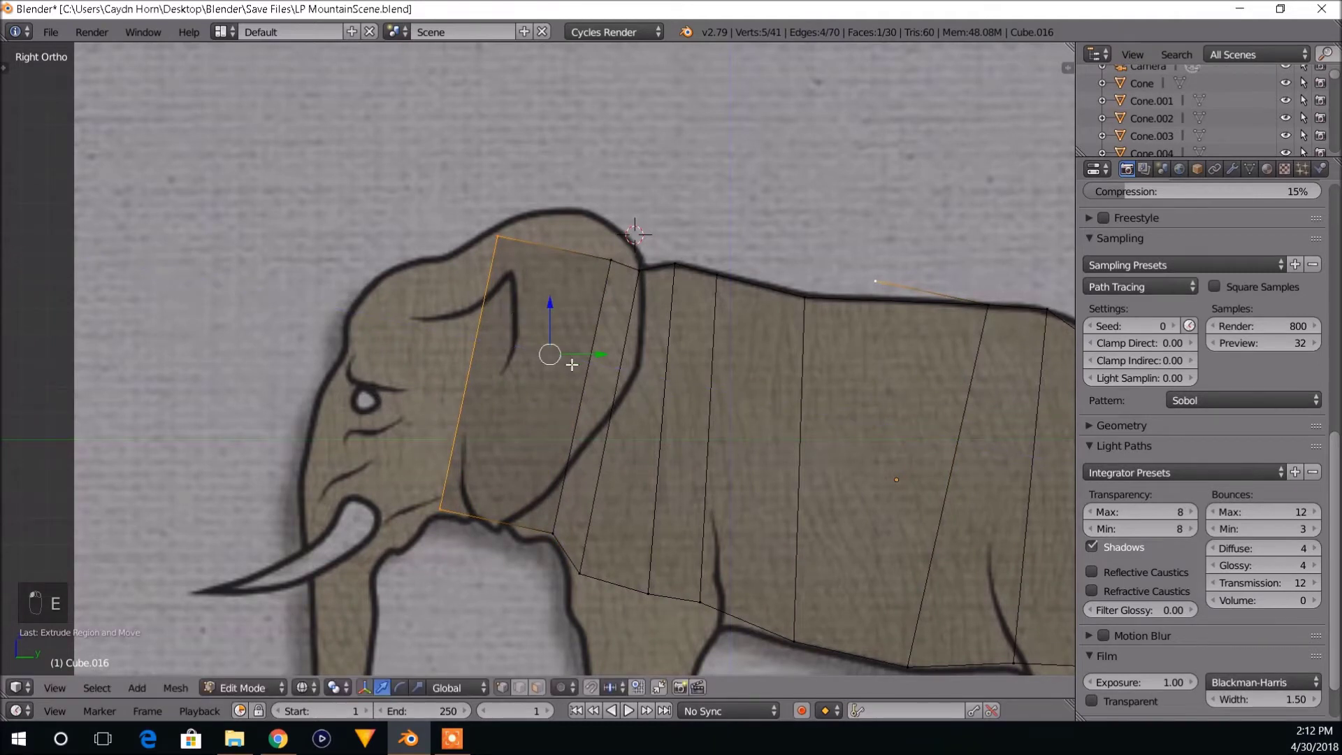
Move the upper front vertices of the new head section onto the reference's head outline.
key("a")
key("b")
left_click_drag(482, 212, 529, 267)
key("g")
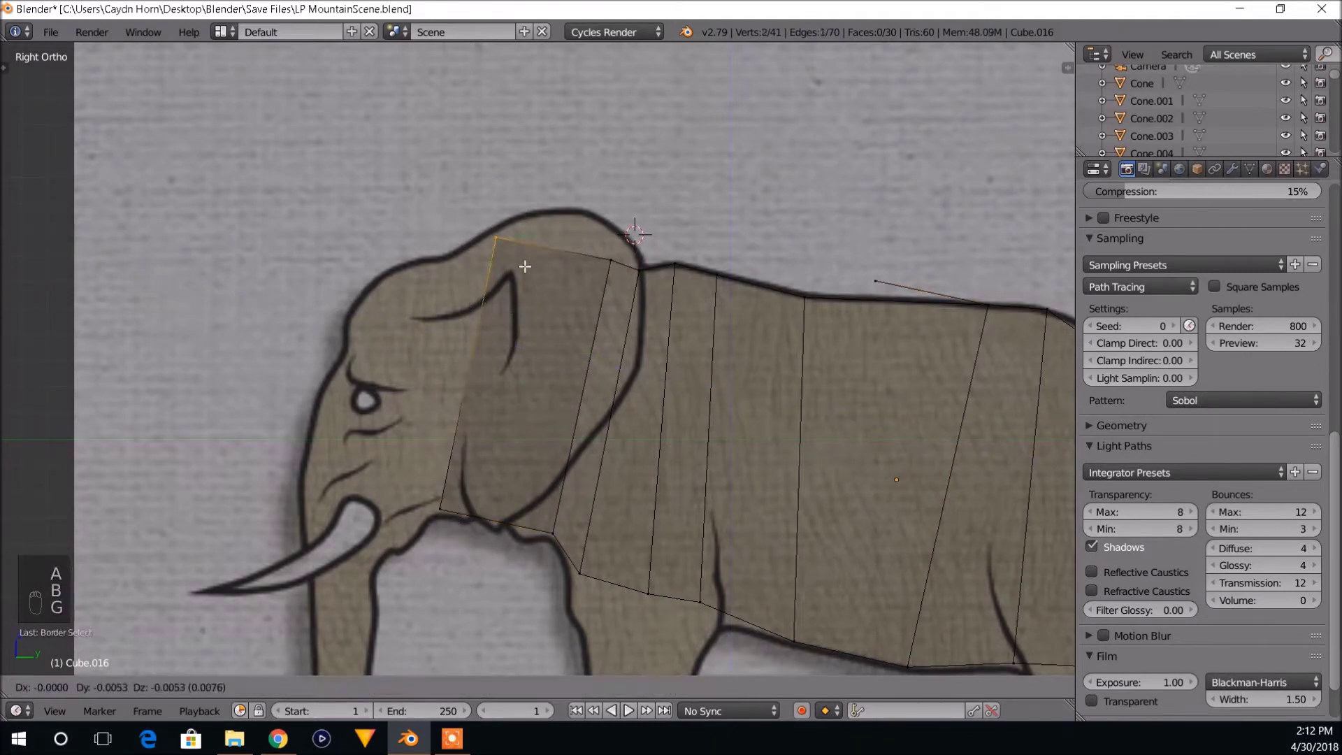
left_click(515, 272)
Select the upper and lower front vertices of the head section and extrude them forward toward the eye.
scroll(608, 496, "down", 4, "shift")
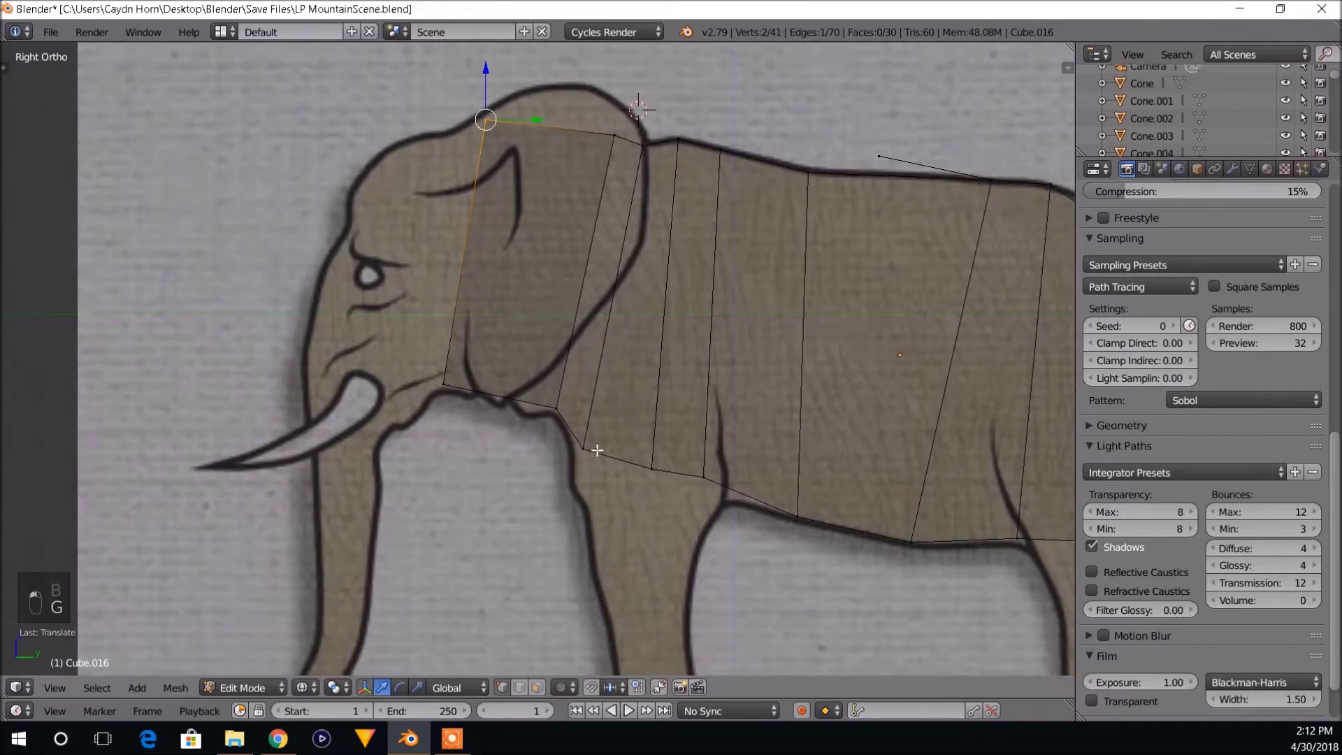
key("a")
key("b")
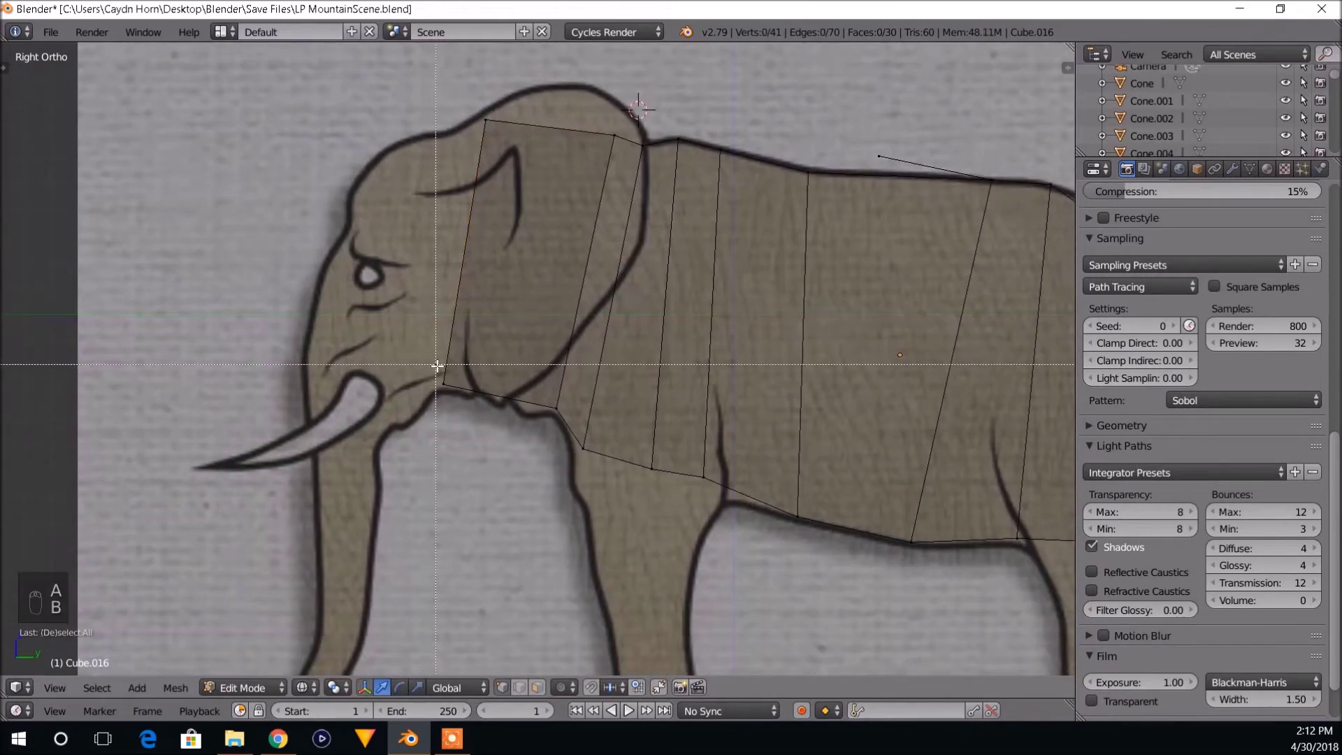
left_click_drag(433, 349, 468, 409)
key("b")
left_click_drag(447, 97, 513, 159)
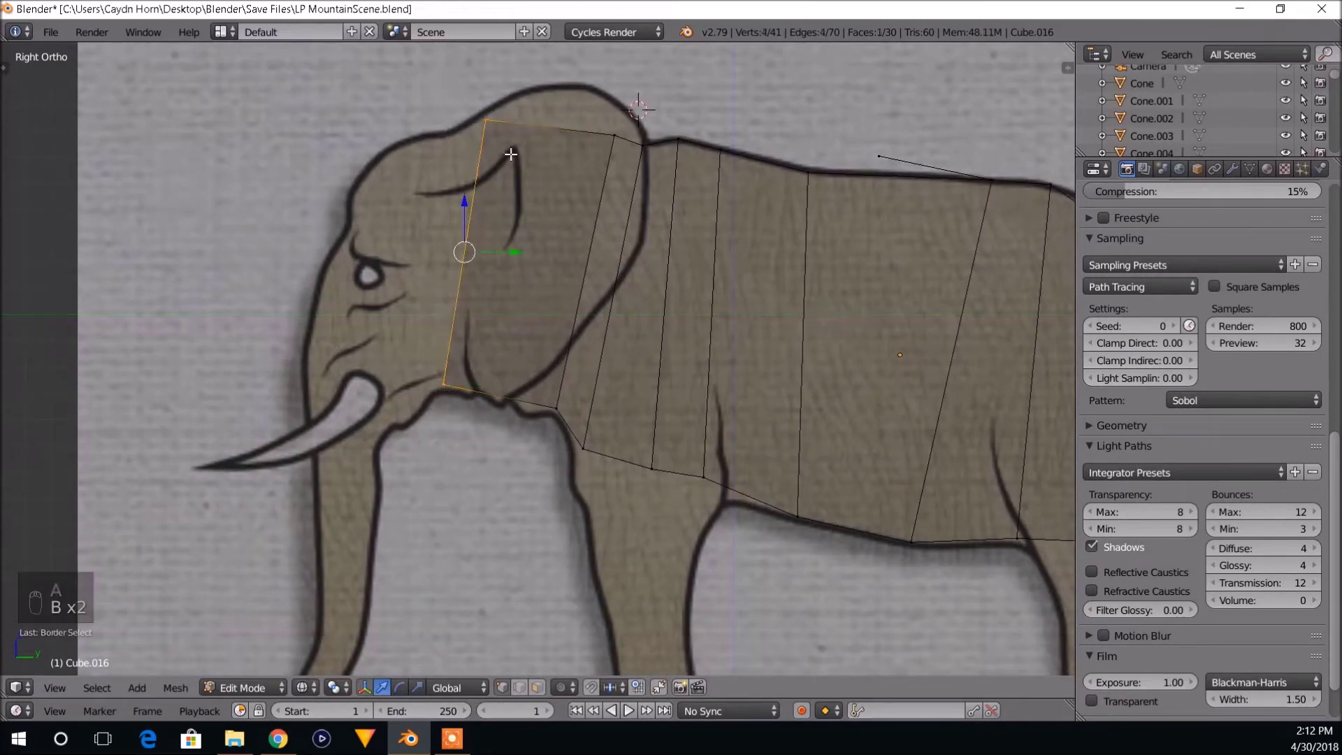
key("e")
left_click(422, 210)
key("a")
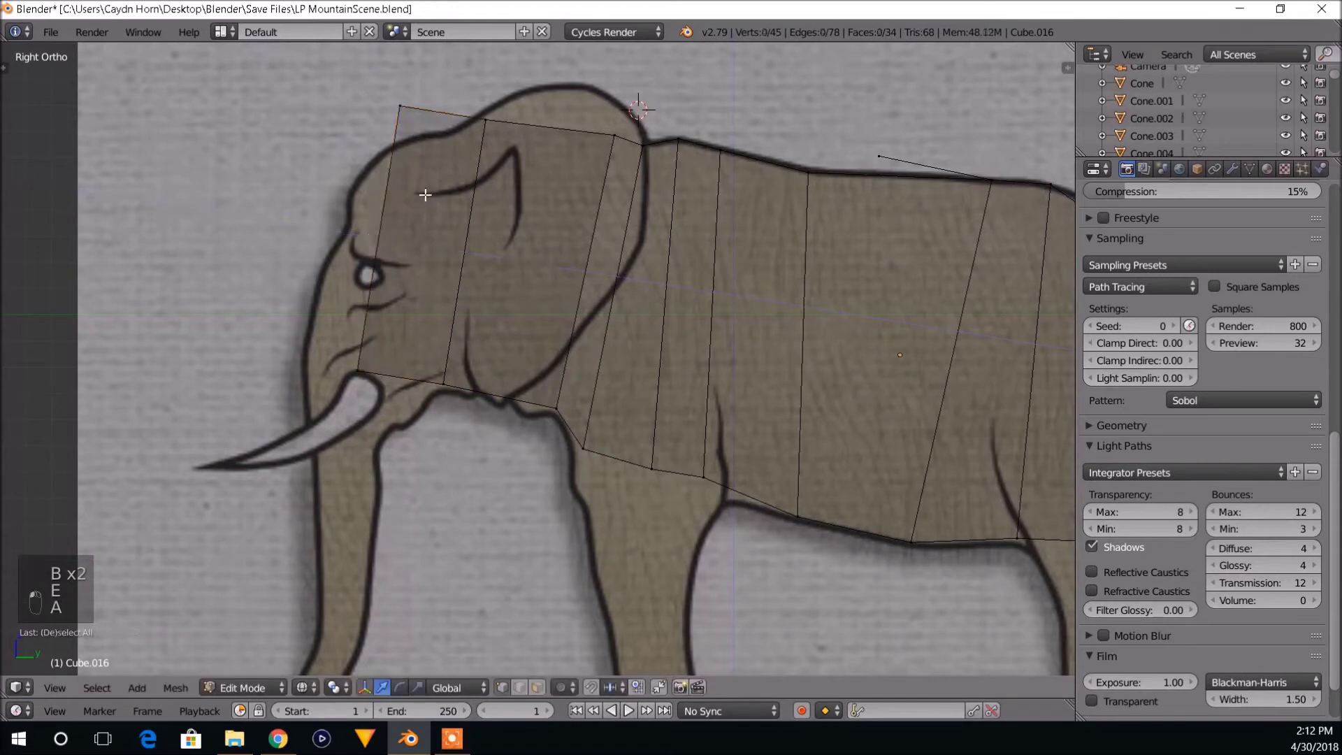
Move the upper front vertices of the second head section down onto the forehead outline.
key("b")
left_click_drag(389, 97, 427, 133)
key("g")
left_click(402, 186)
key("a")
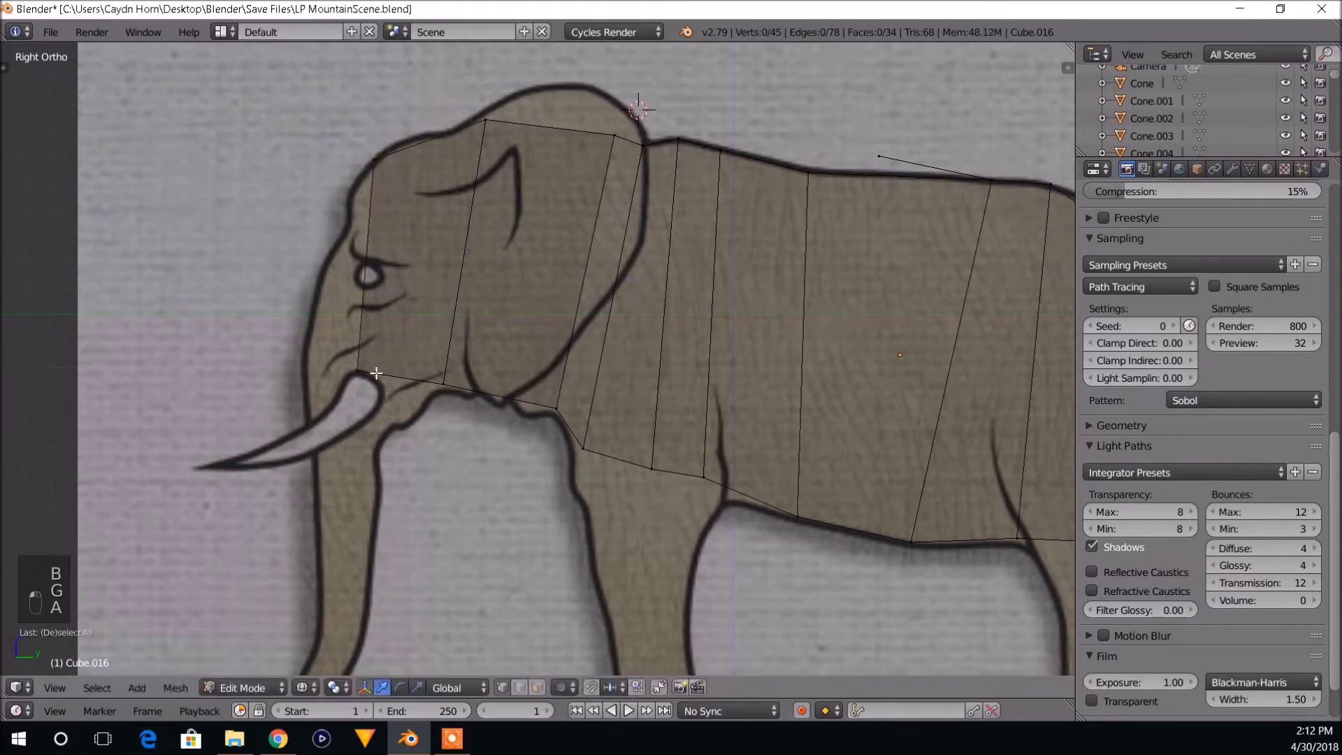
Move the lower front vertices of the second head section back and down to just behind the tusk's base.
key("b")
left_click_drag(338, 286, 391, 388)
key("g")
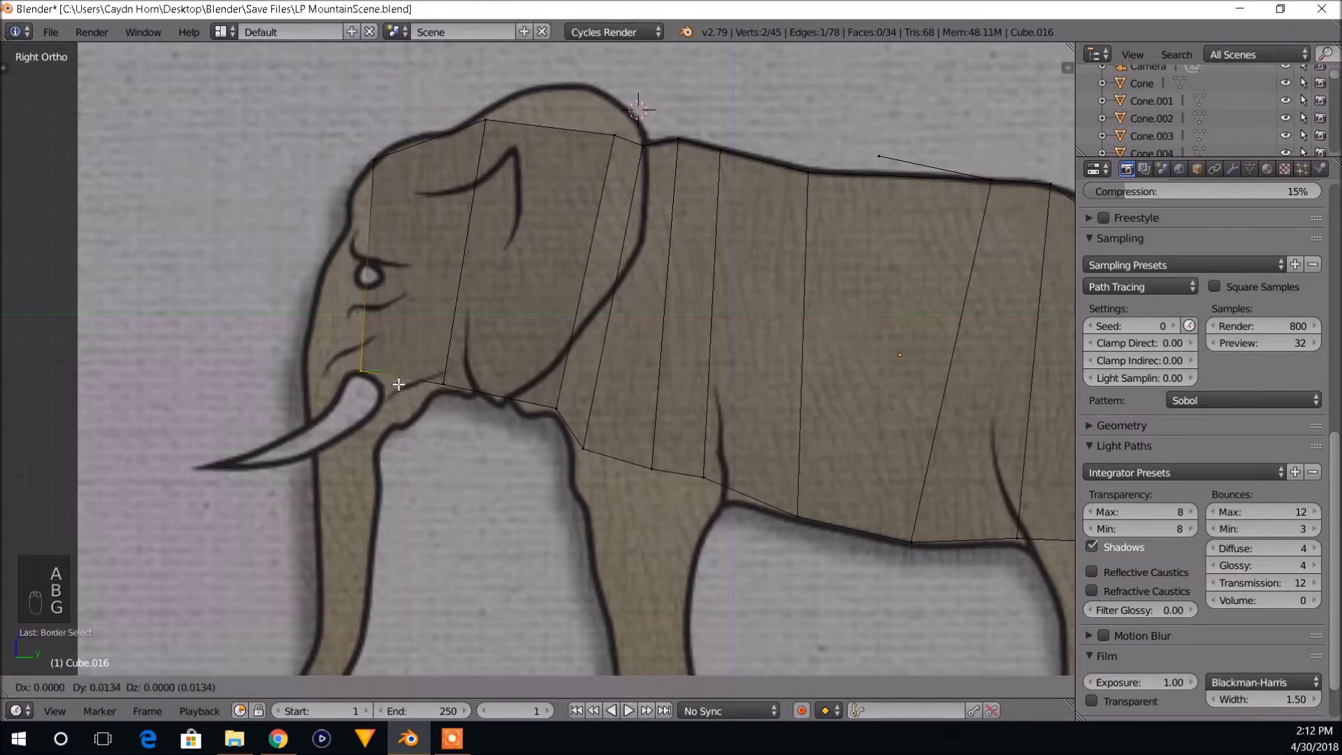
left_click(414, 398)
key("a")
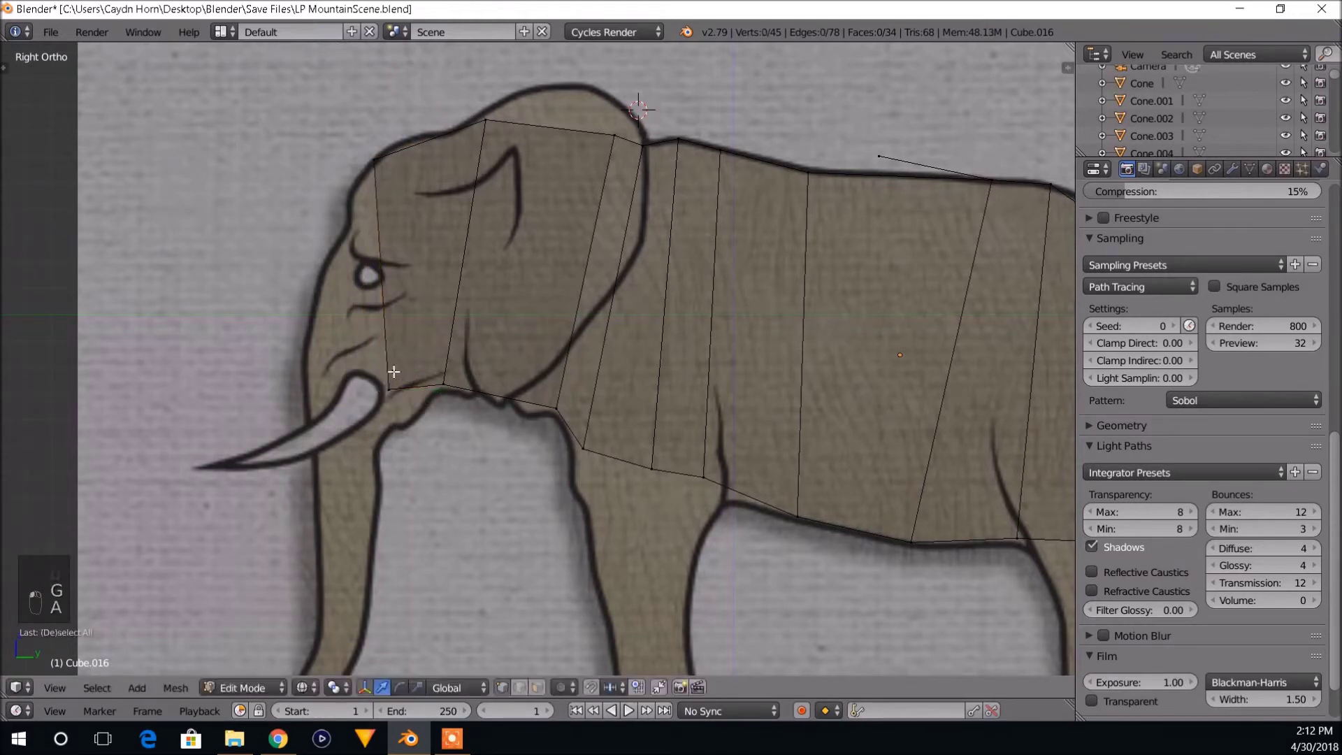
Select the front-end vertices of the second head section and extrude them forward past the eye.
scroll(790, 405, "down", 2)
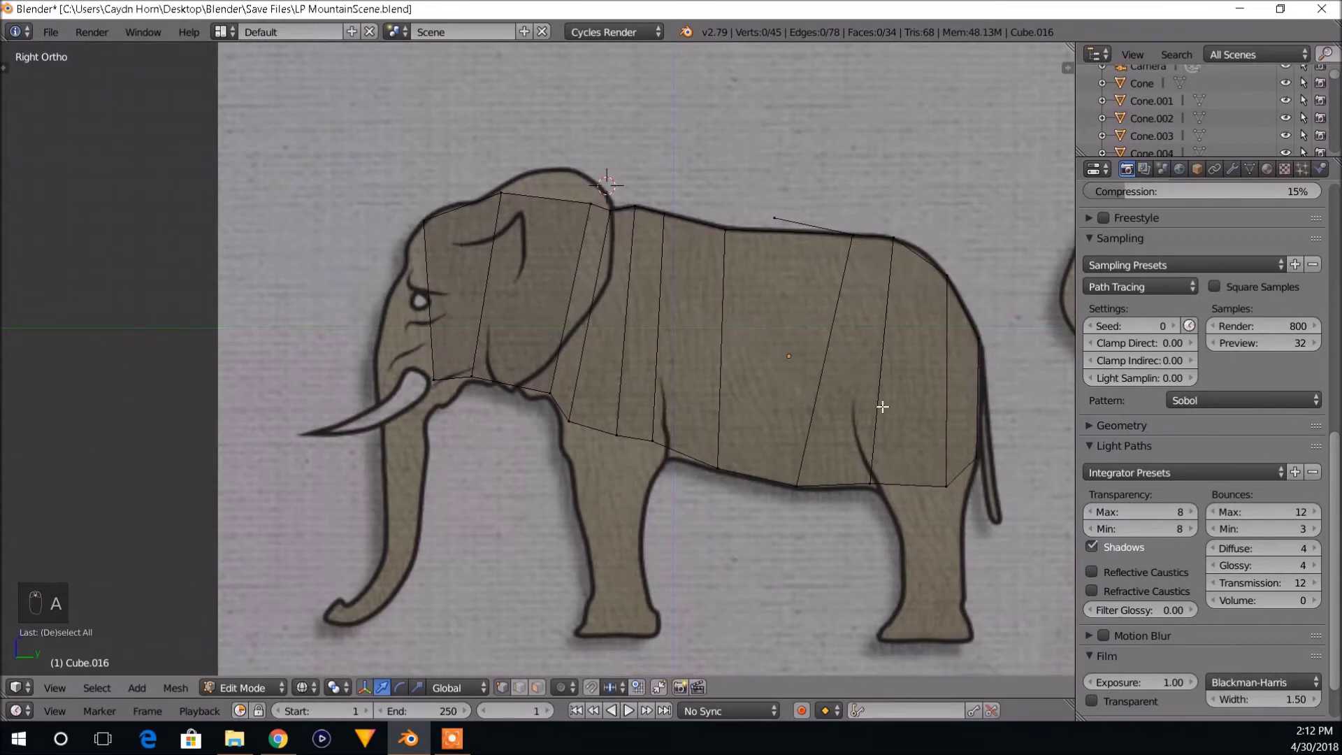
scroll(562, 457, "up", 3)
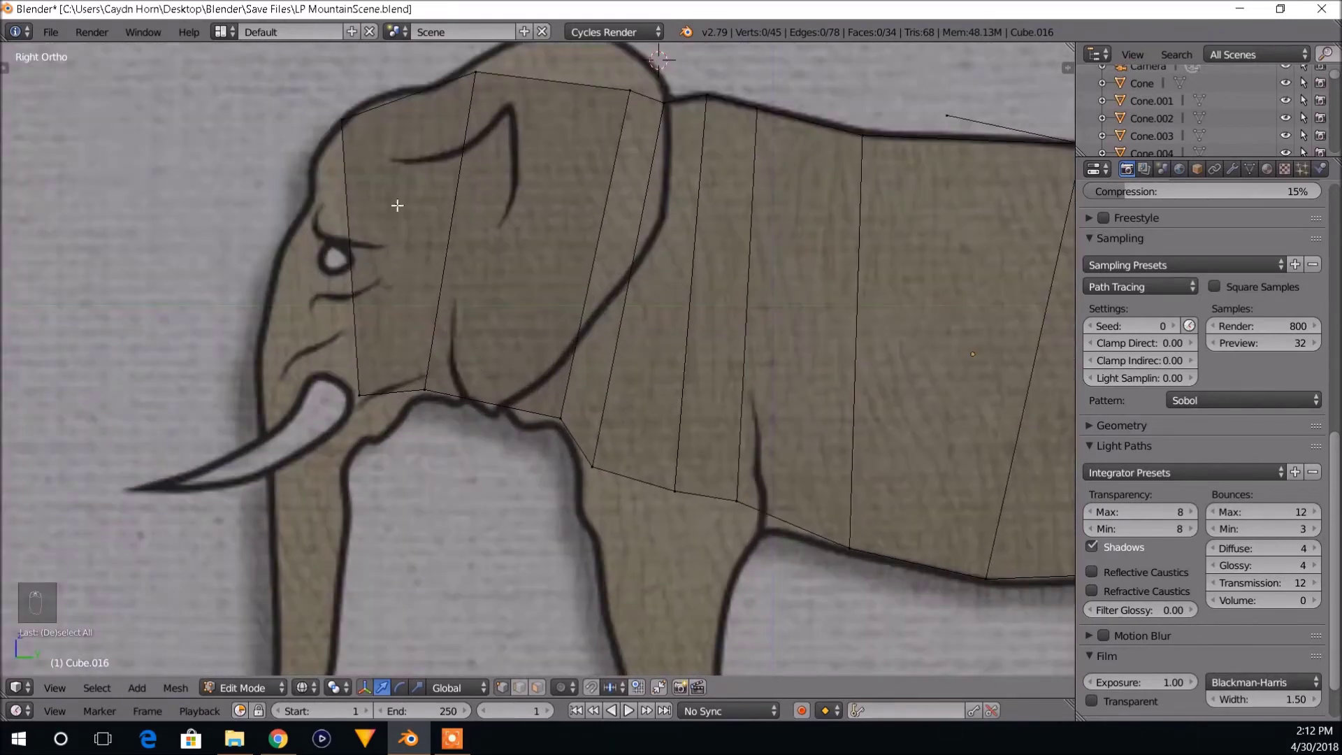
key("b")
key("b")
left_click_drag(330, 110, 384, 418)
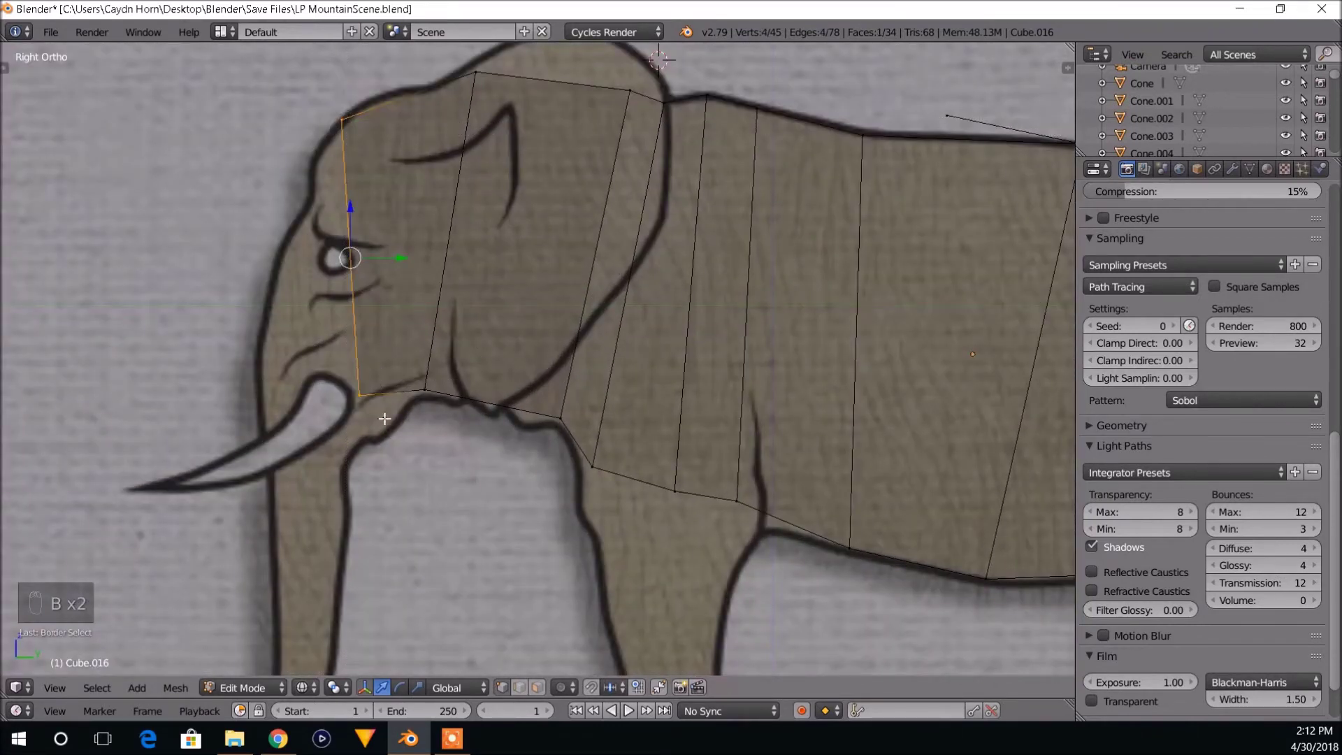
scroll(385, 418, "down", 3)
scroll(496, 452, "up", 3)
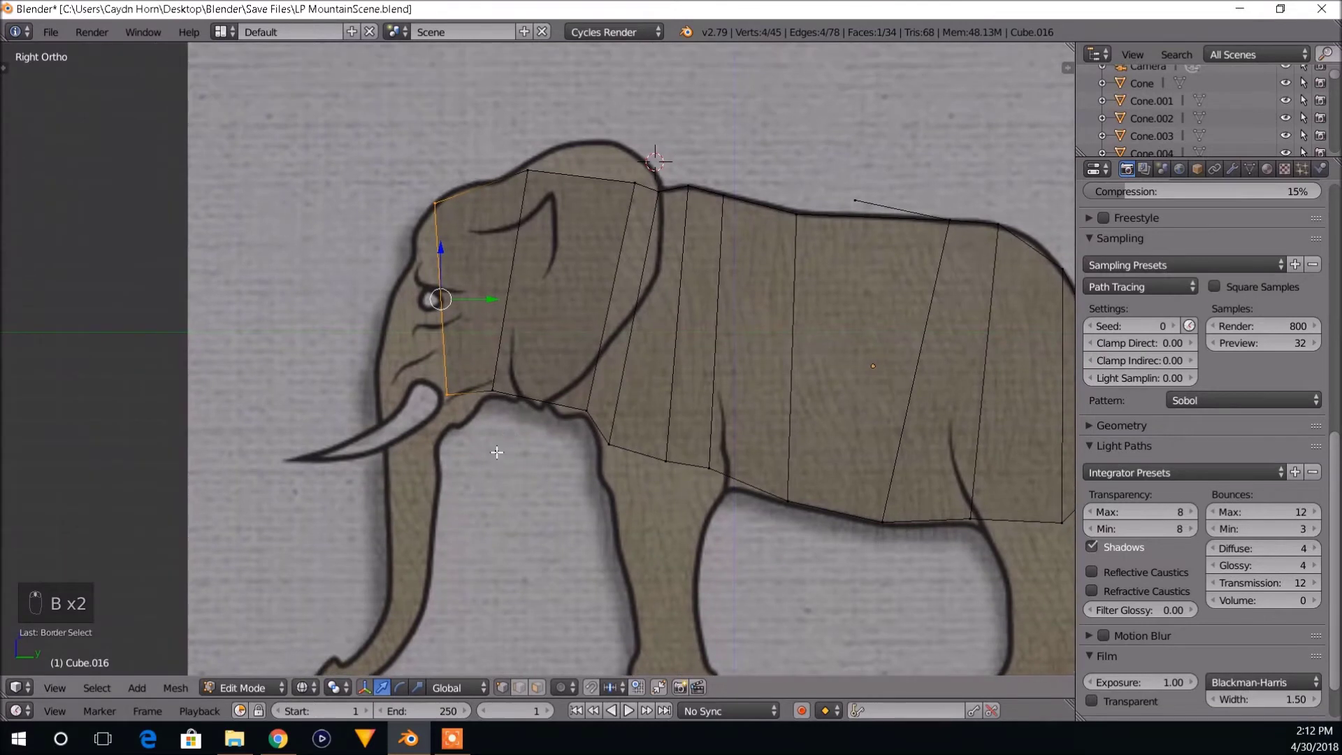
key("e")
left_click(427, 383)
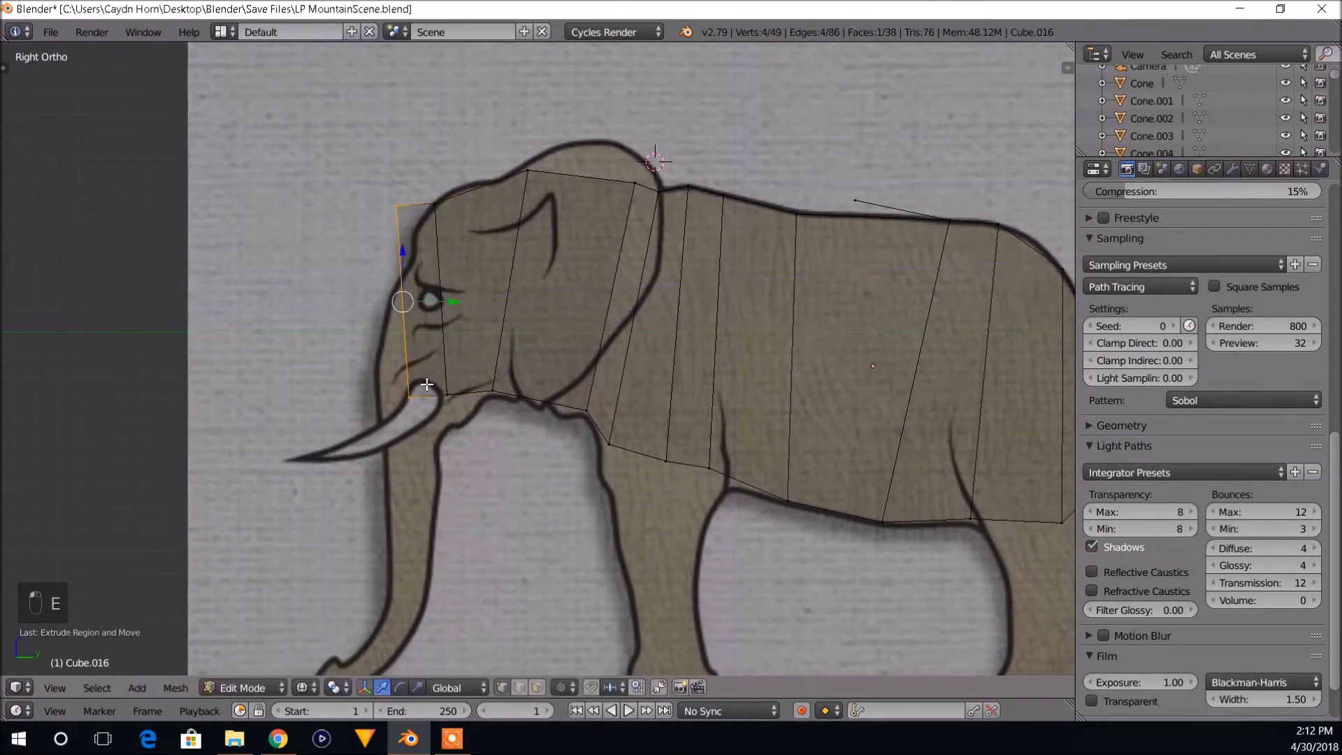
Move the upper vertices of the newest head section down onto the face outline in front of the eye.
key("a")
key("b")
left_click_drag(388, 174, 411, 217)
key("g")
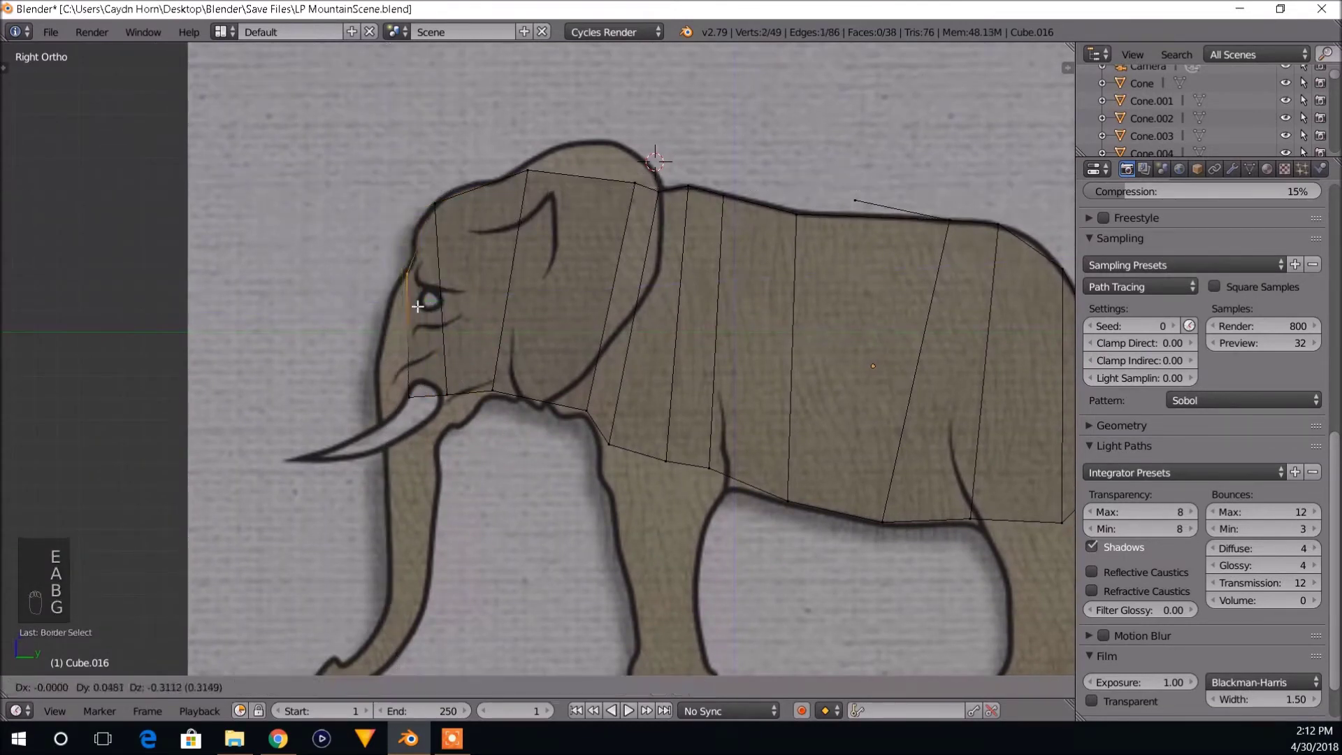
left_click(416, 353)
key("a")
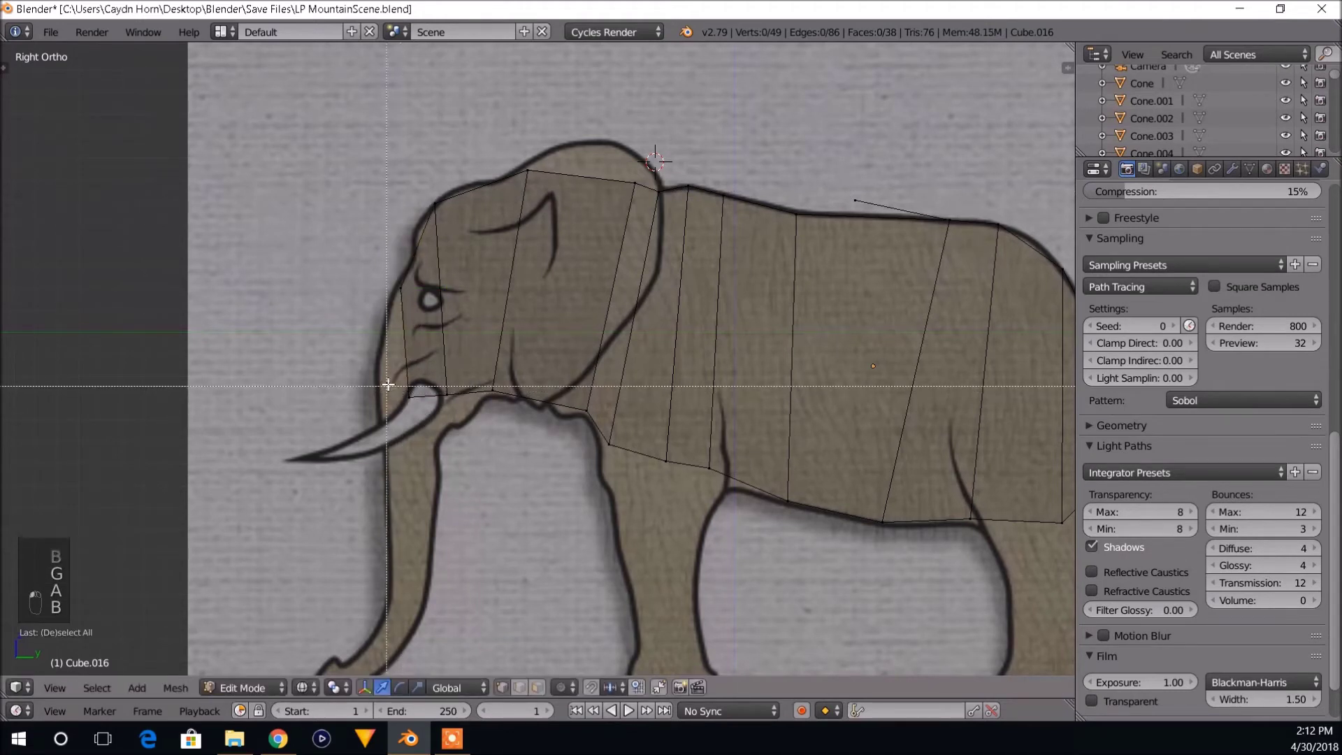
Select the upper and lower front-end vertices of the head and extrude them forward about 0.13 units to the trunk's front outline.
key("b")
left_click_drag(386, 380, 422, 413)
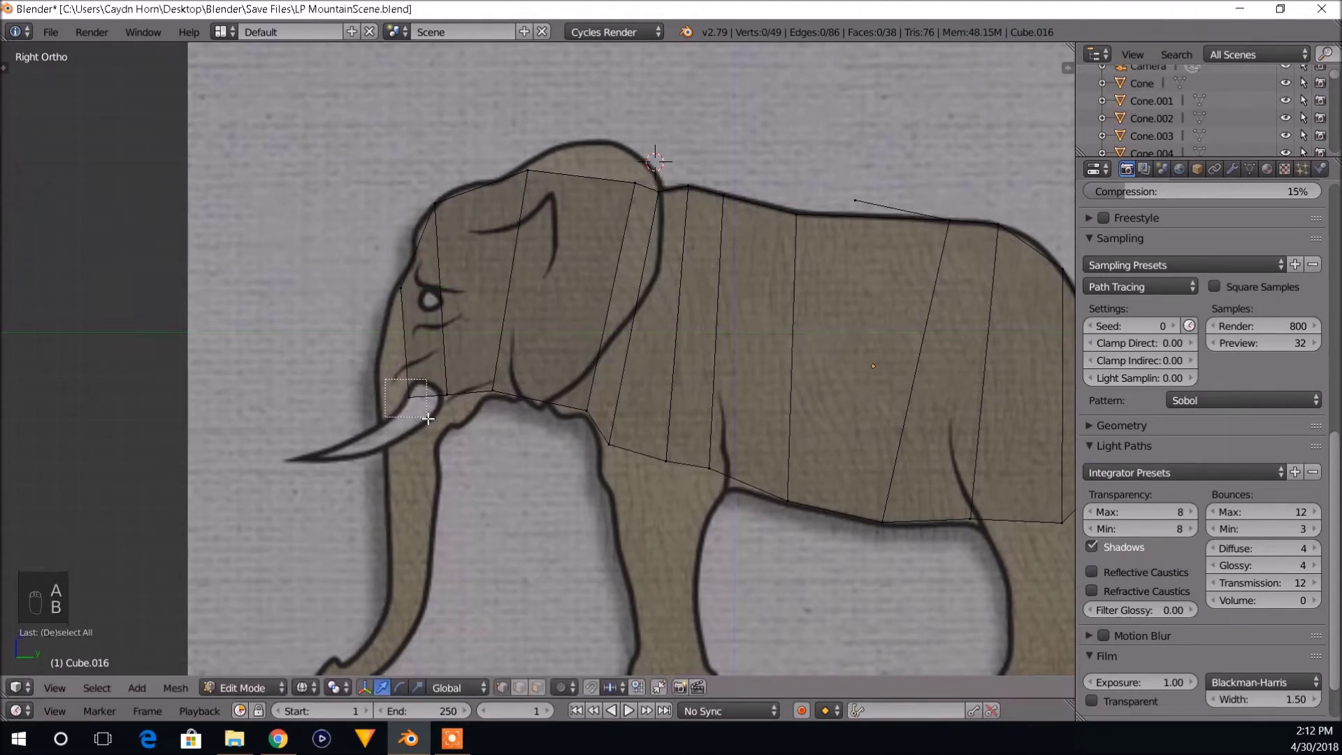
key("b")
left_click_drag(385, 279, 417, 309)
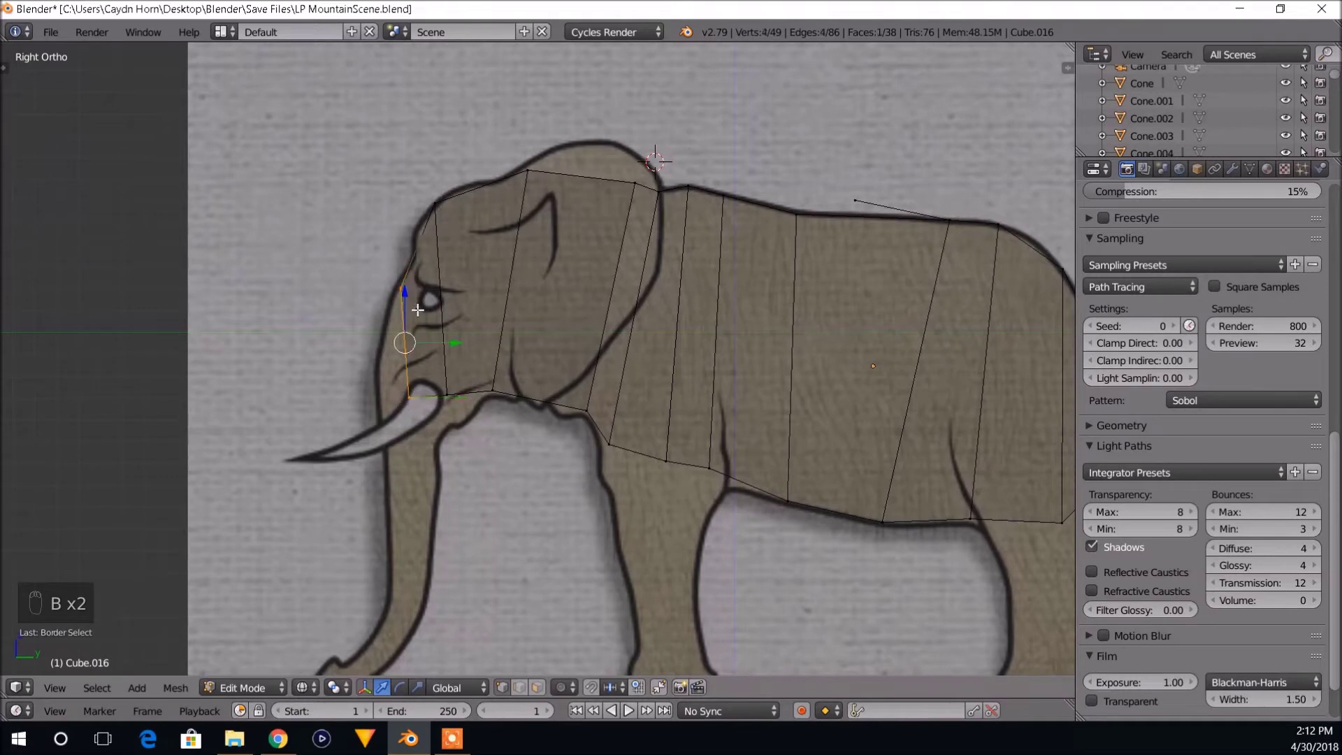
key("e")
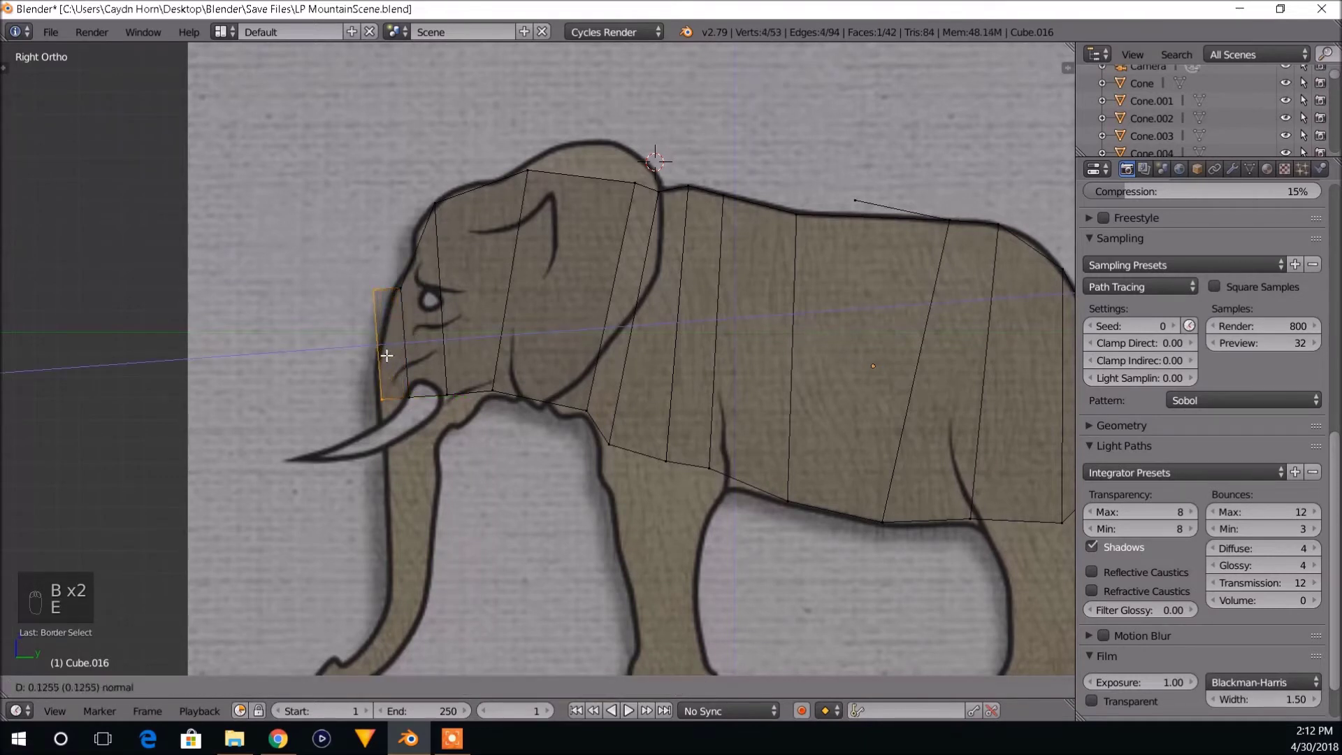
left_click(387, 356)
Move the upper vertices of the newly extruded trunk section back and down onto the face outline.
key("a")
key("b")
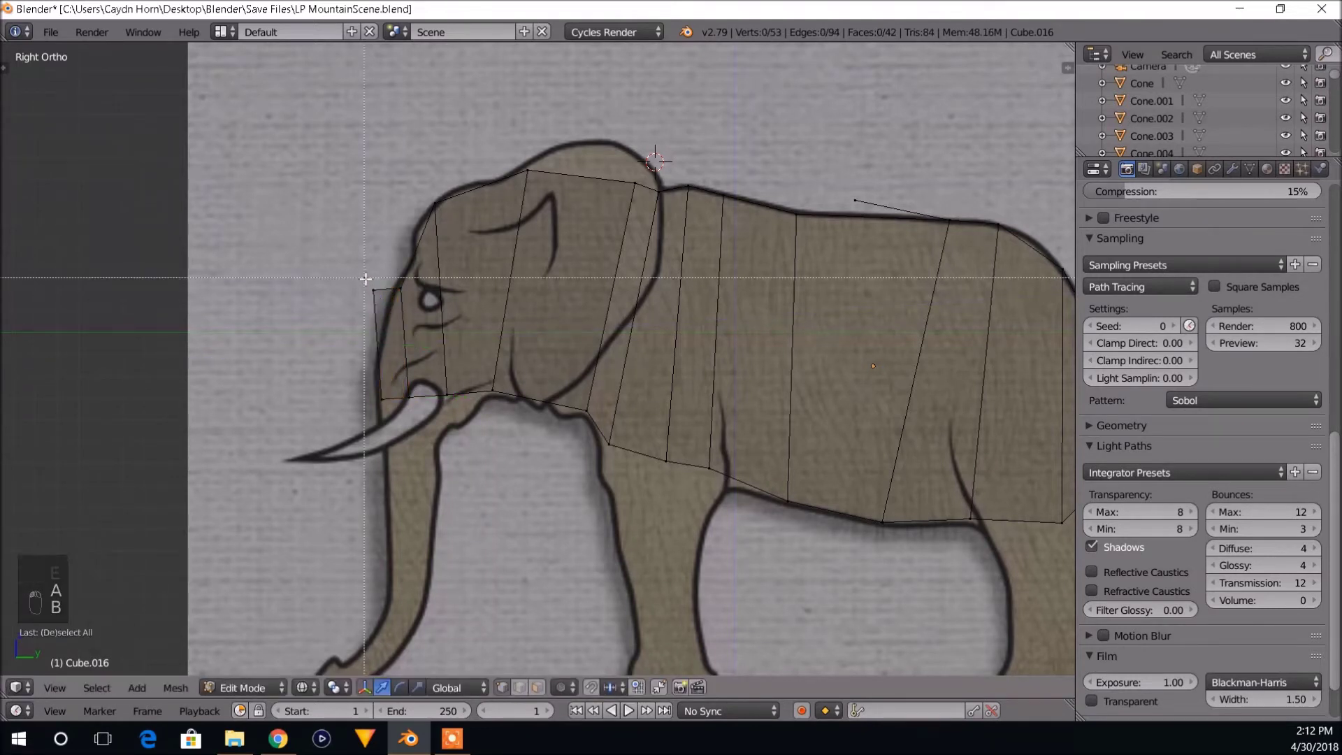
left_click_drag(367, 277, 389, 302)
key("g")
left_click(392, 360)
key("a")
Adjust the lower vertices of the front head sections down slightly so they line up around the tusk's base.
key("b")
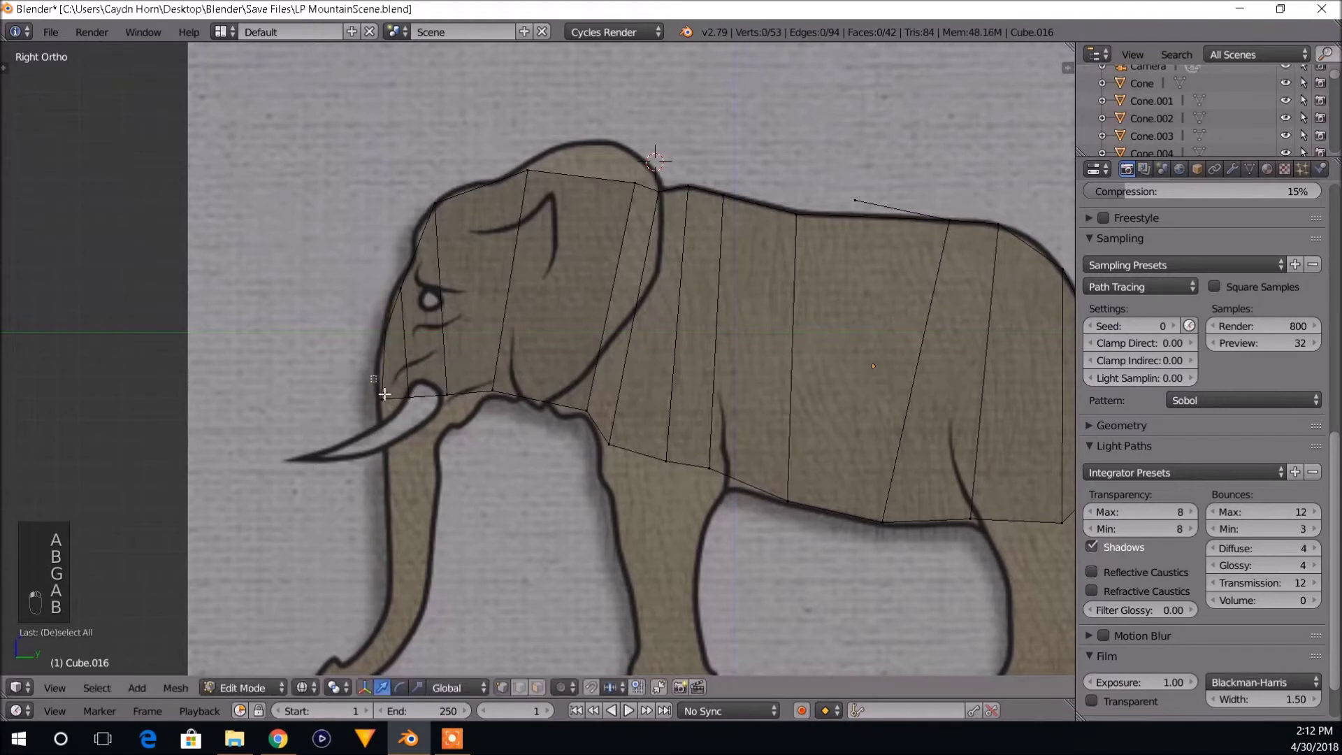
left_click_drag(372, 378, 408, 415)
key("g")
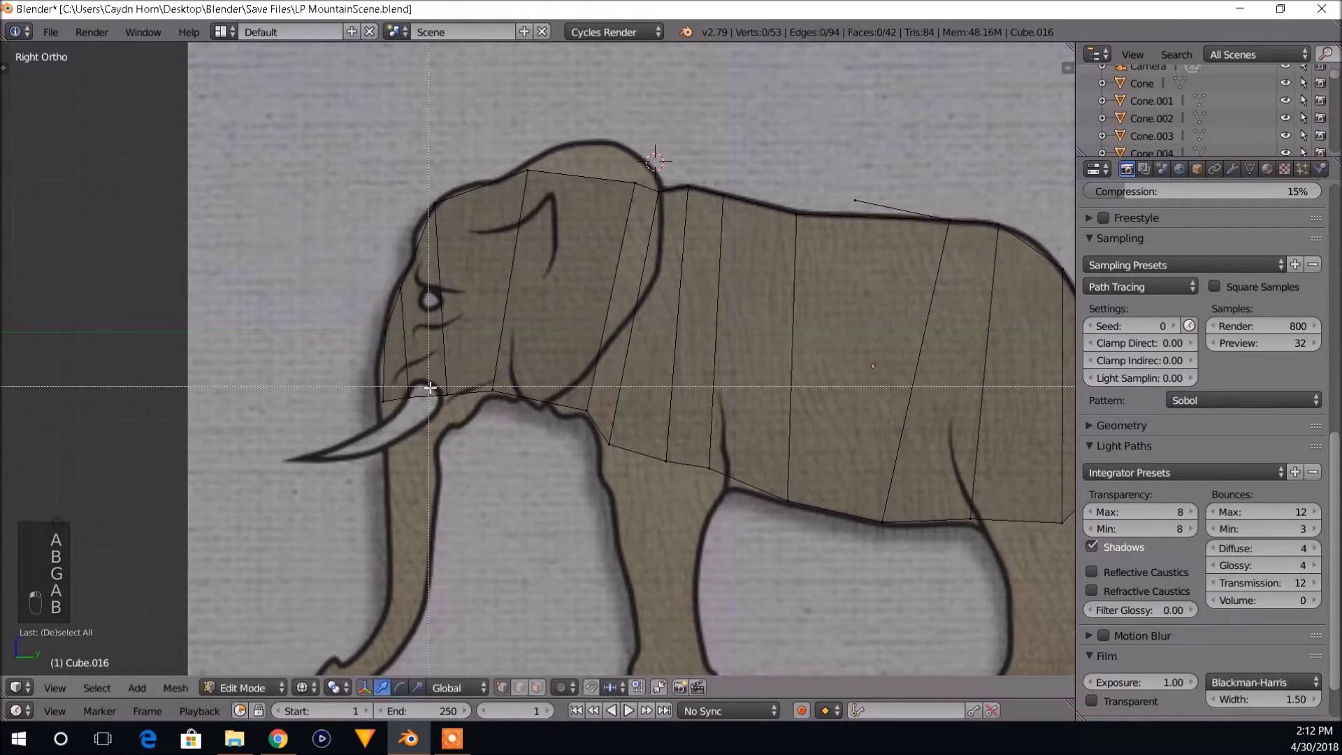
key("a")
key("b")
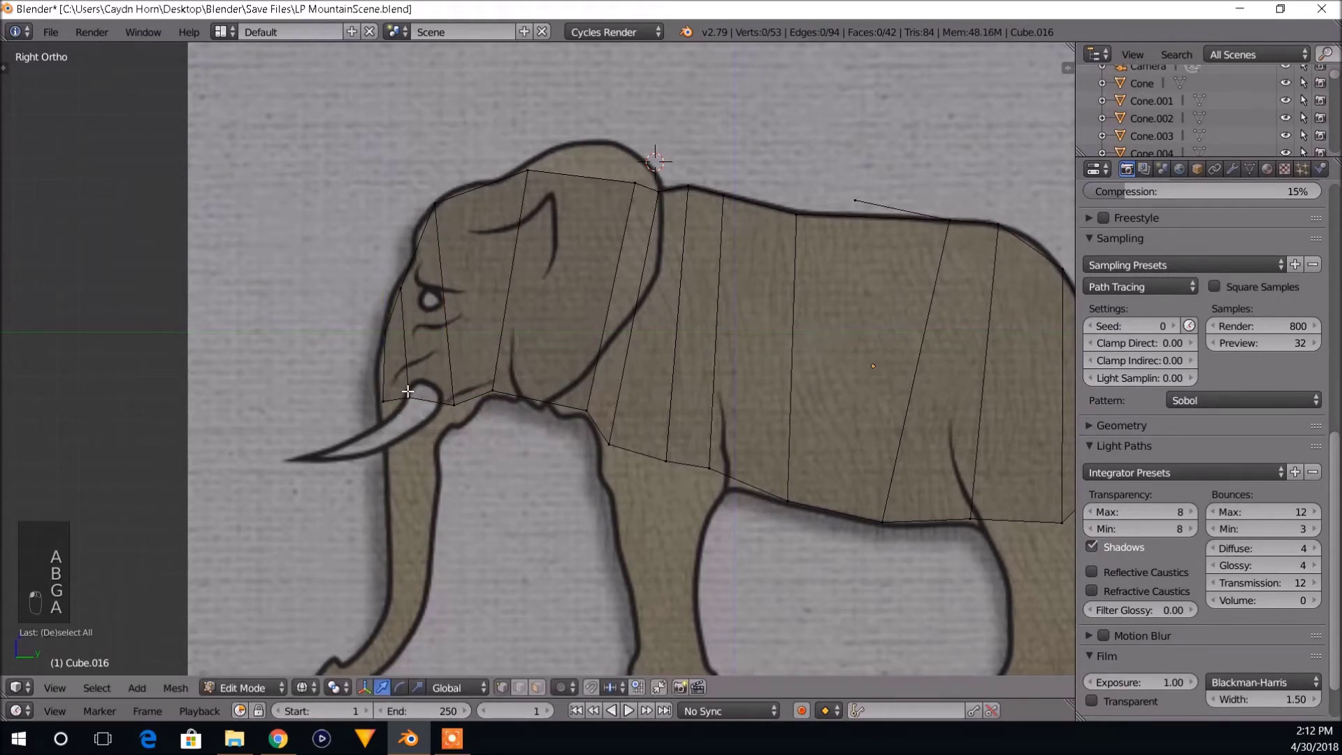
left_click_drag(420, 386, 397, 411)
key("g")
left_click(419, 412)
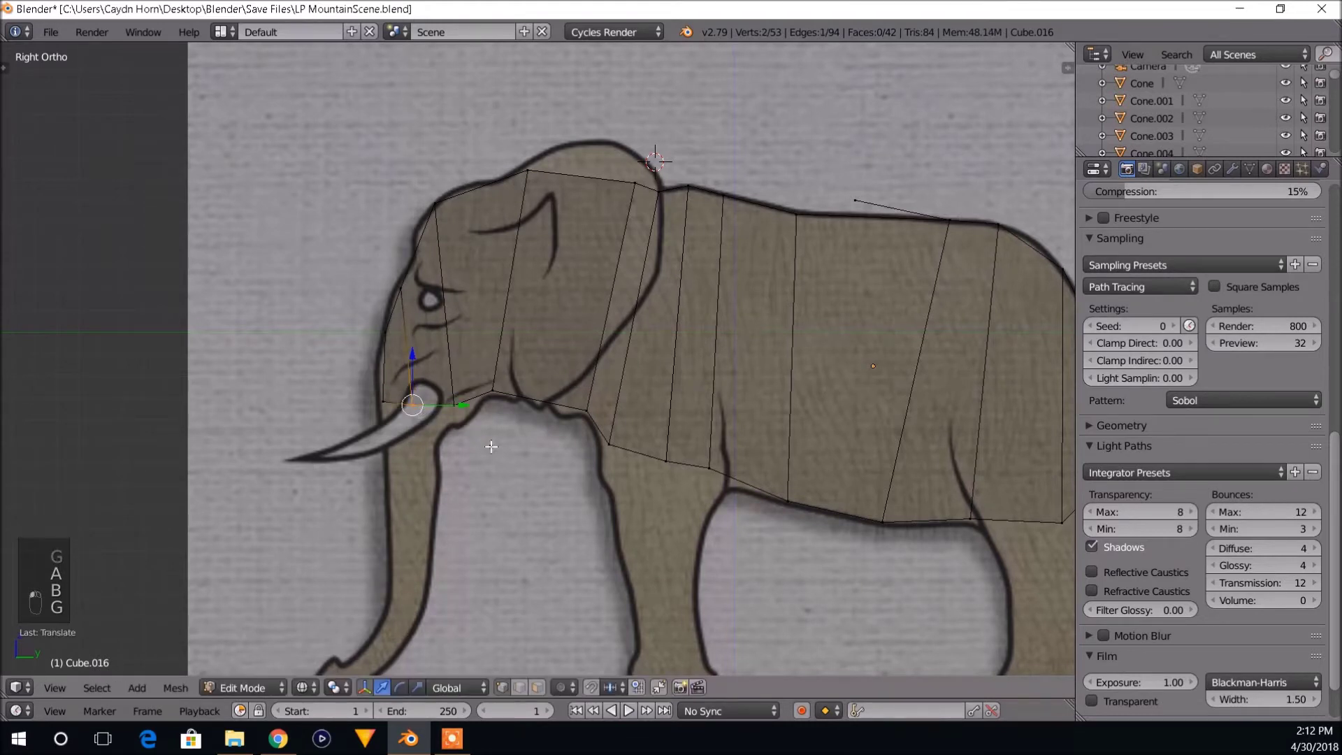
Display the model in solid shading in Object Mode and examine the mirrored body from an angle.
scroll(491, 447, "down", 1)
scroll(595, 341, "down", 2)
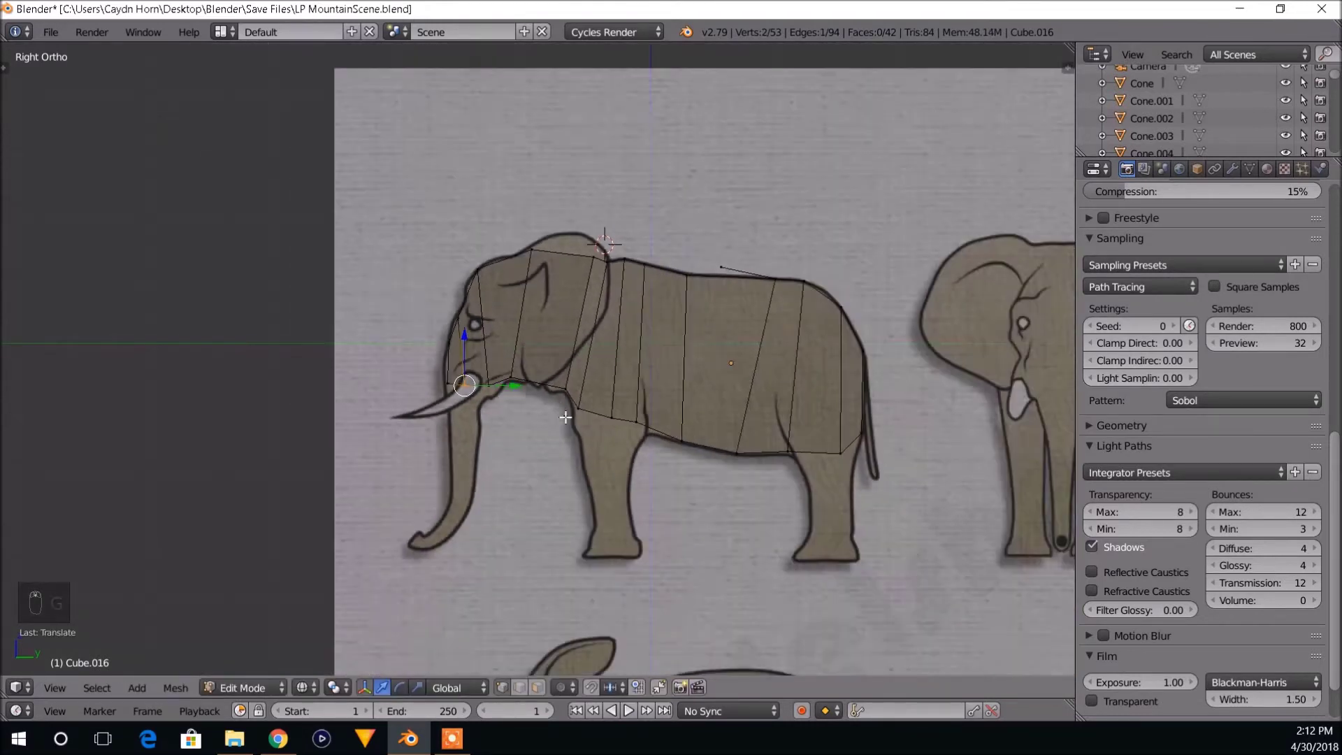
middle_click_drag(595, 341, 593, 497)
key("z")
key("Tab")
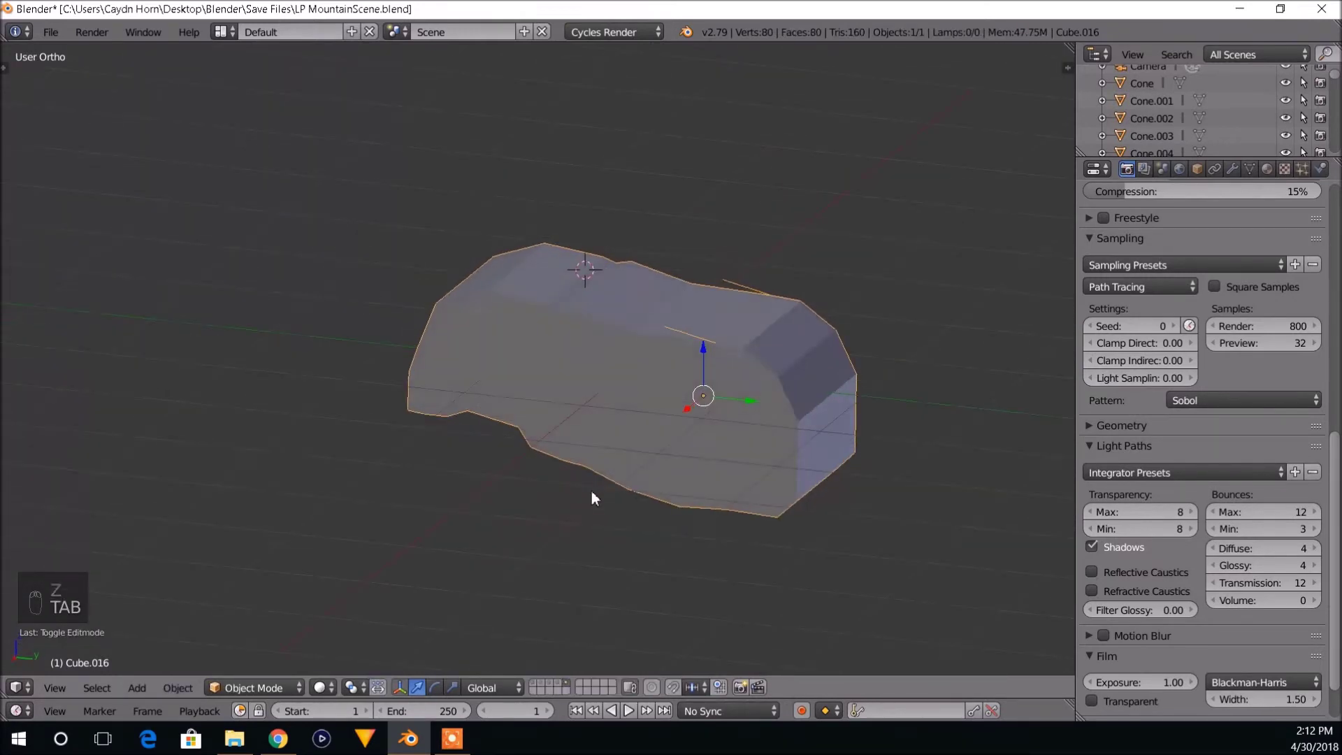
middle_click_drag(691, 506, 647, 551, "shift")
scroll(647, 551, "up", 2)
Return to mesh editing and delete the stray vertex floating above the elephant's back.
key("Tab")
middle_click_drag(715, 472, 695, 513, "shift")
right_click(650, 434)
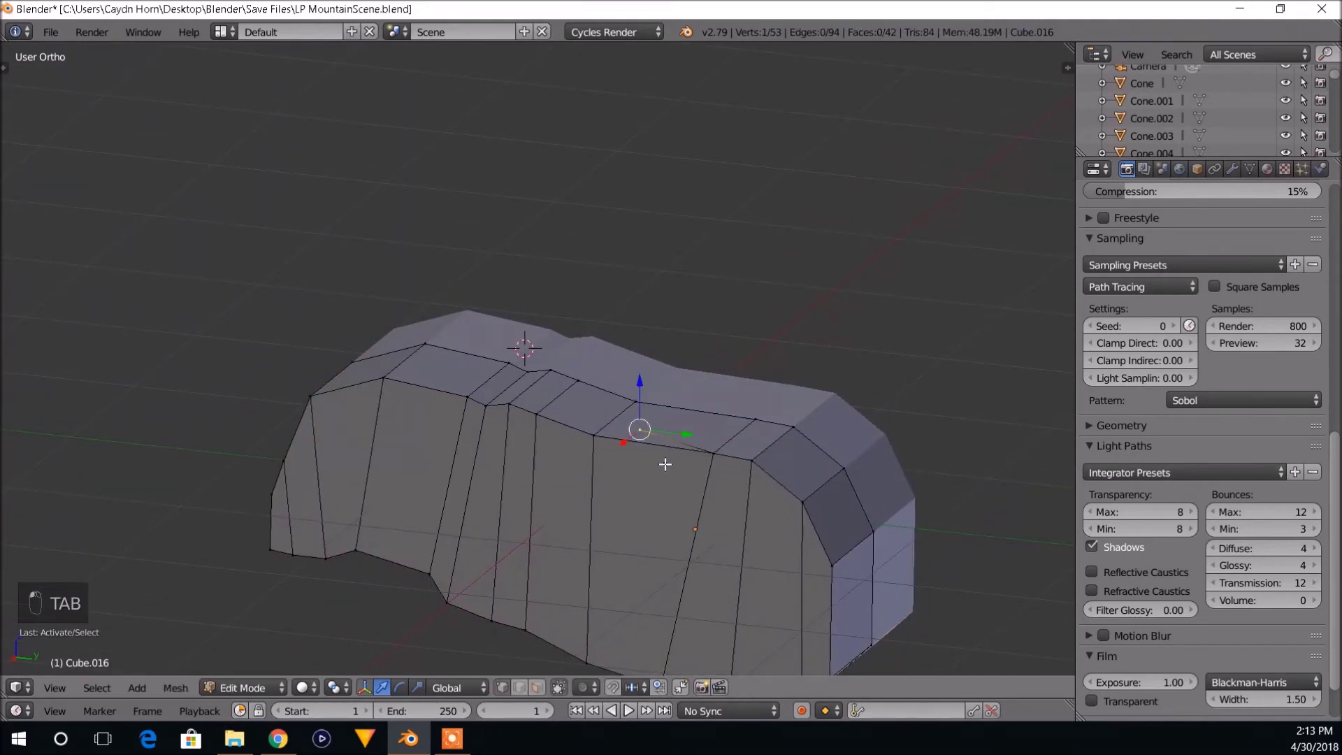
key("x")
left_click(647, 464)
Switch to the front orthographic view and show the background image settings.
middle_click_drag(646, 464, 746, 454)
scroll(719, 487, "down", 2)
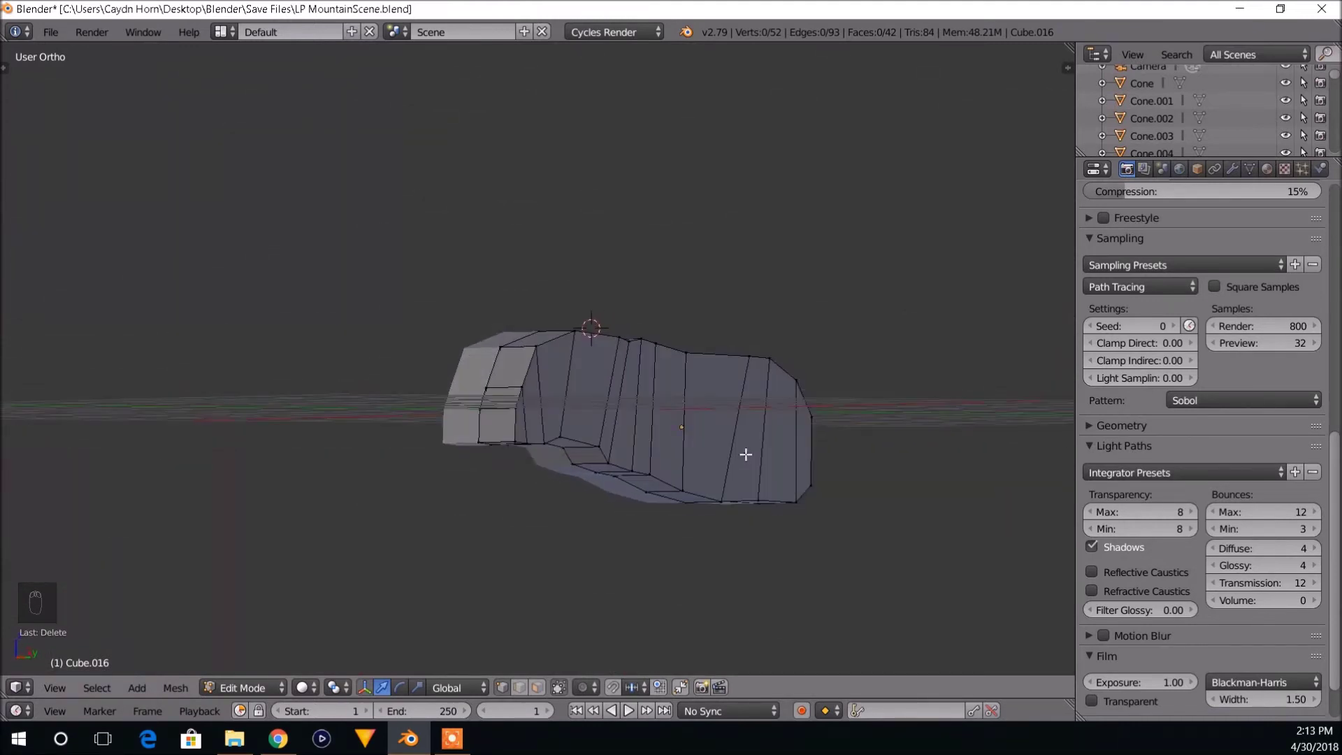
key("KP_1")
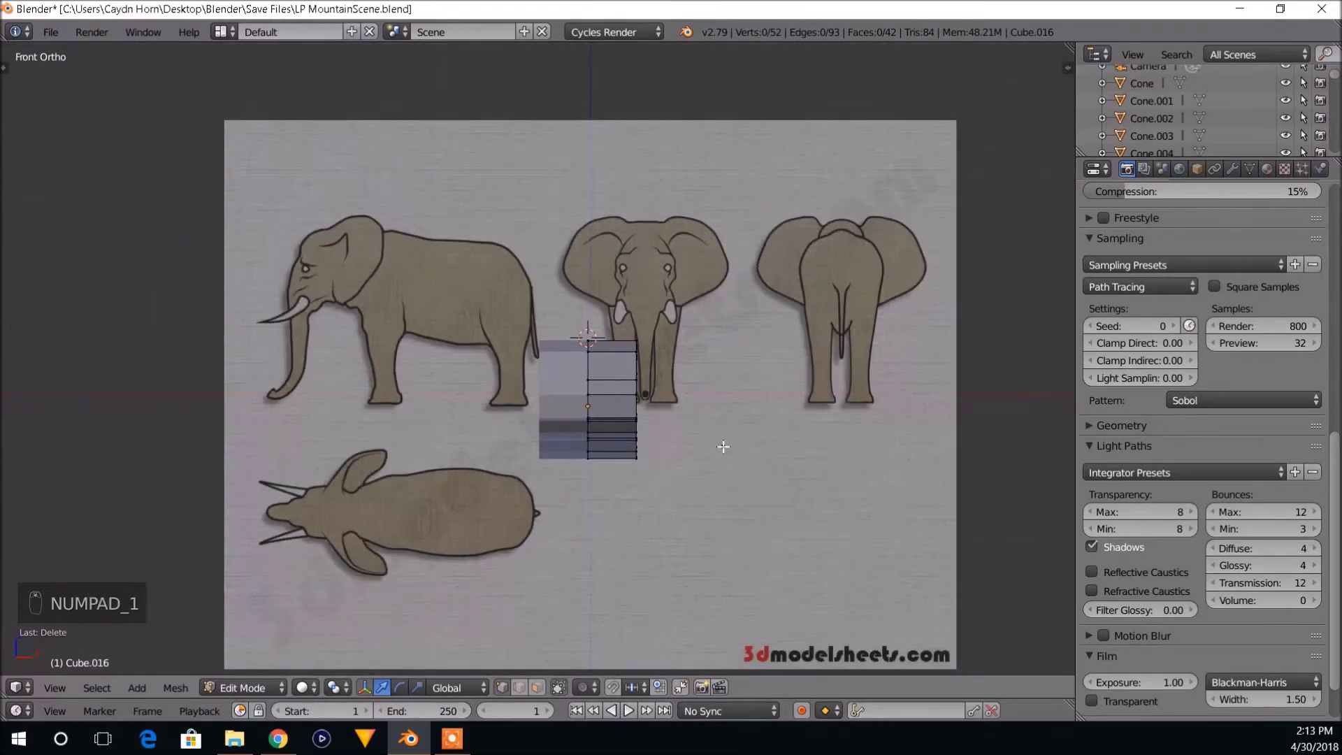
scroll(727, 420, "up", 3)
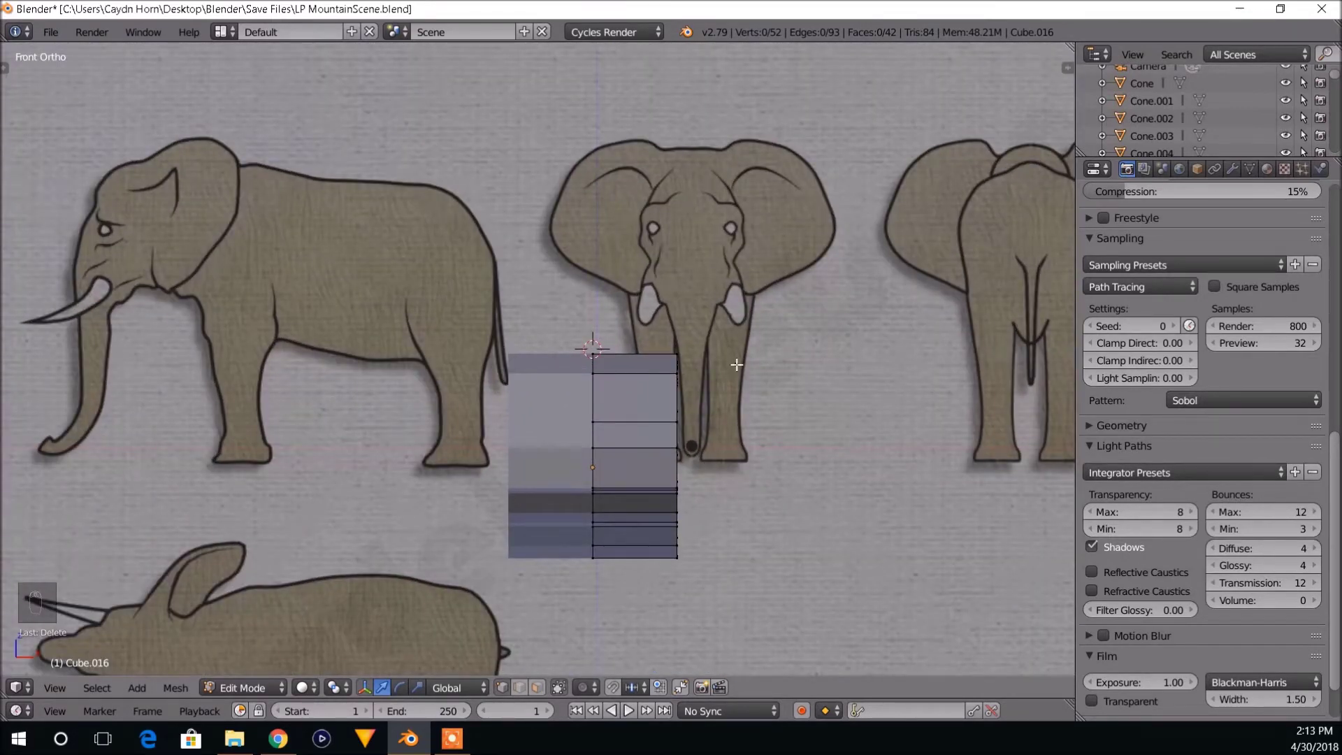
scroll(720, 359, "down", 2)
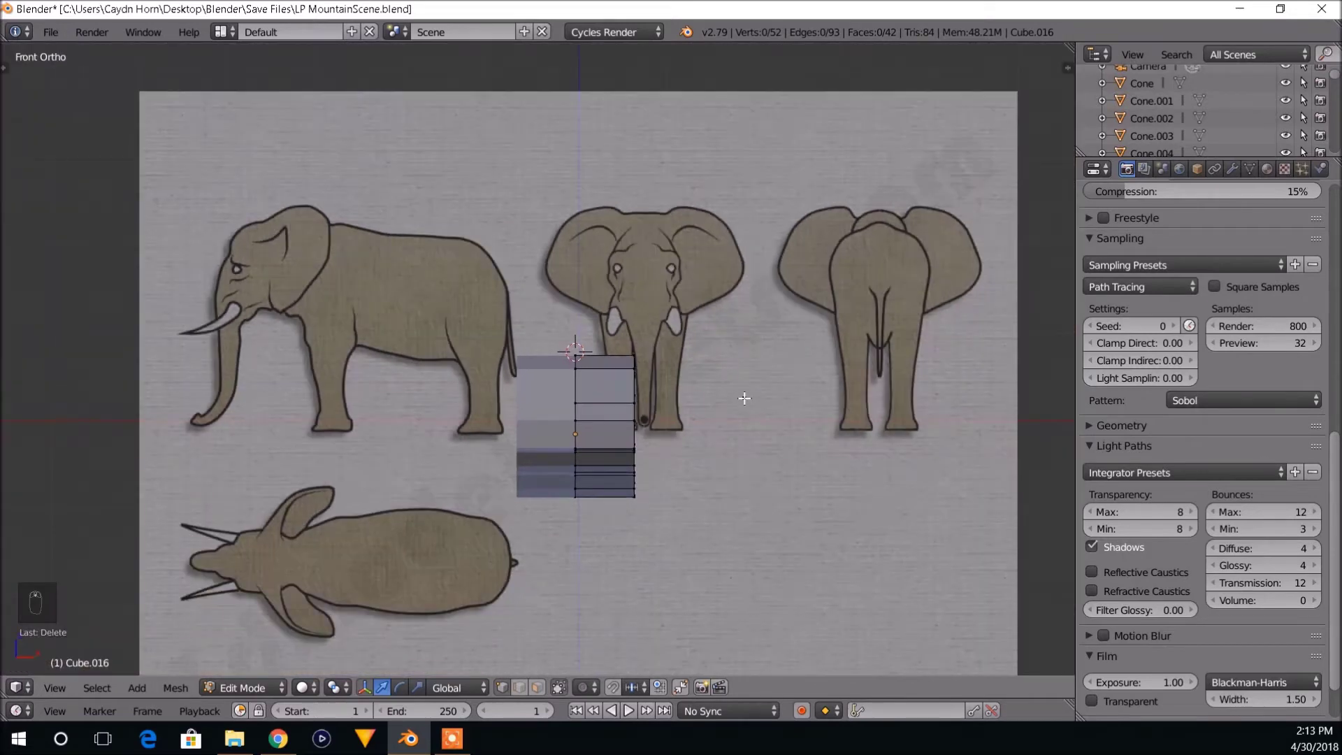
middle_click_drag(744, 398, 692, 398, "shift")
key("n")
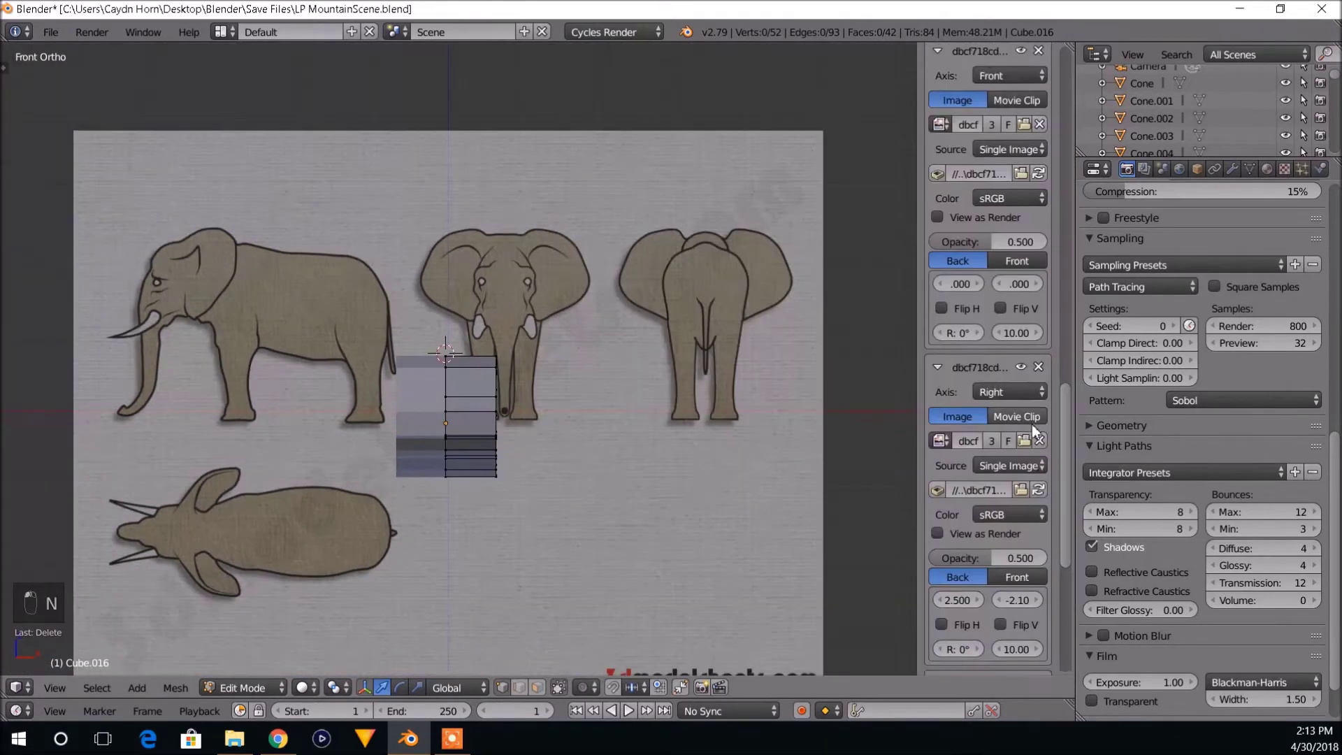
Offset the front background image to X -0.80 and Y -1.70 so the front-view elephant is centred behind the mesh.
scroll(1031, 427, "down", 10)
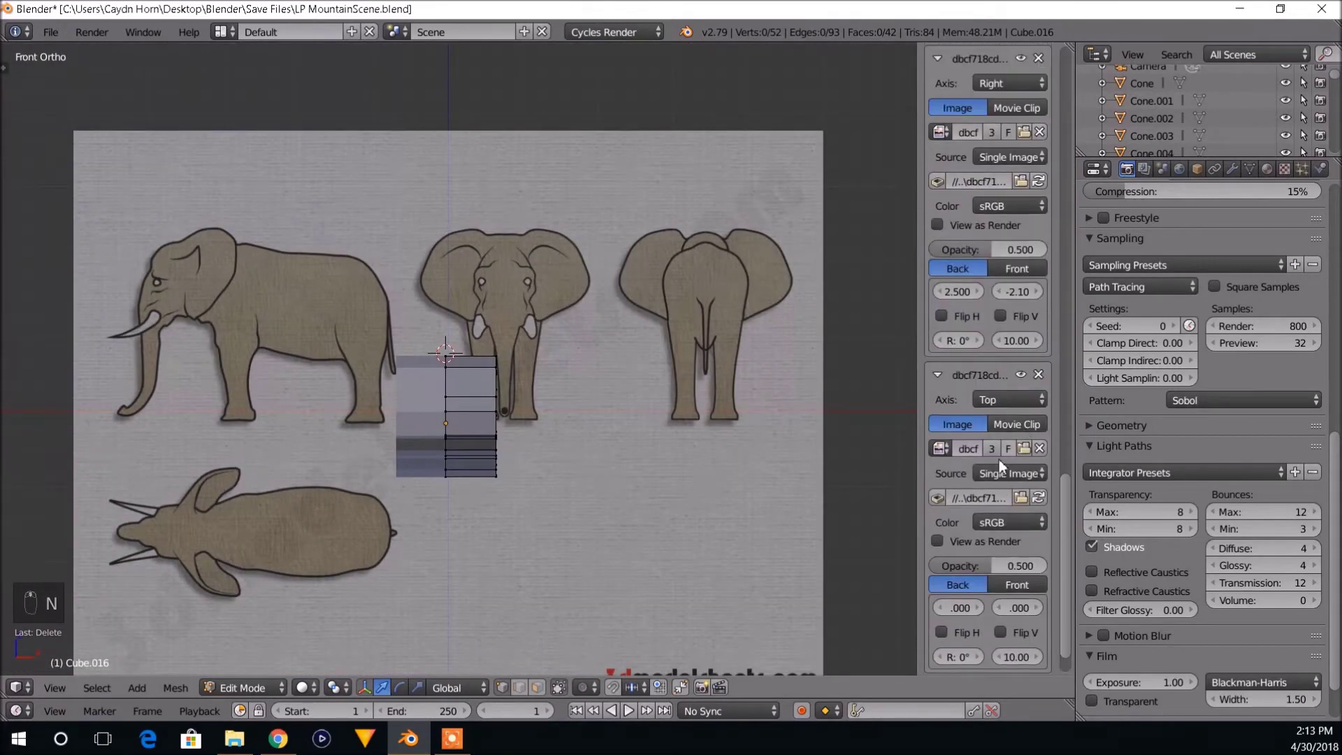
scroll(999, 459, "up", 4)
scroll(983, 302, "up", 2)
scroll(983, 302, "up", 3)
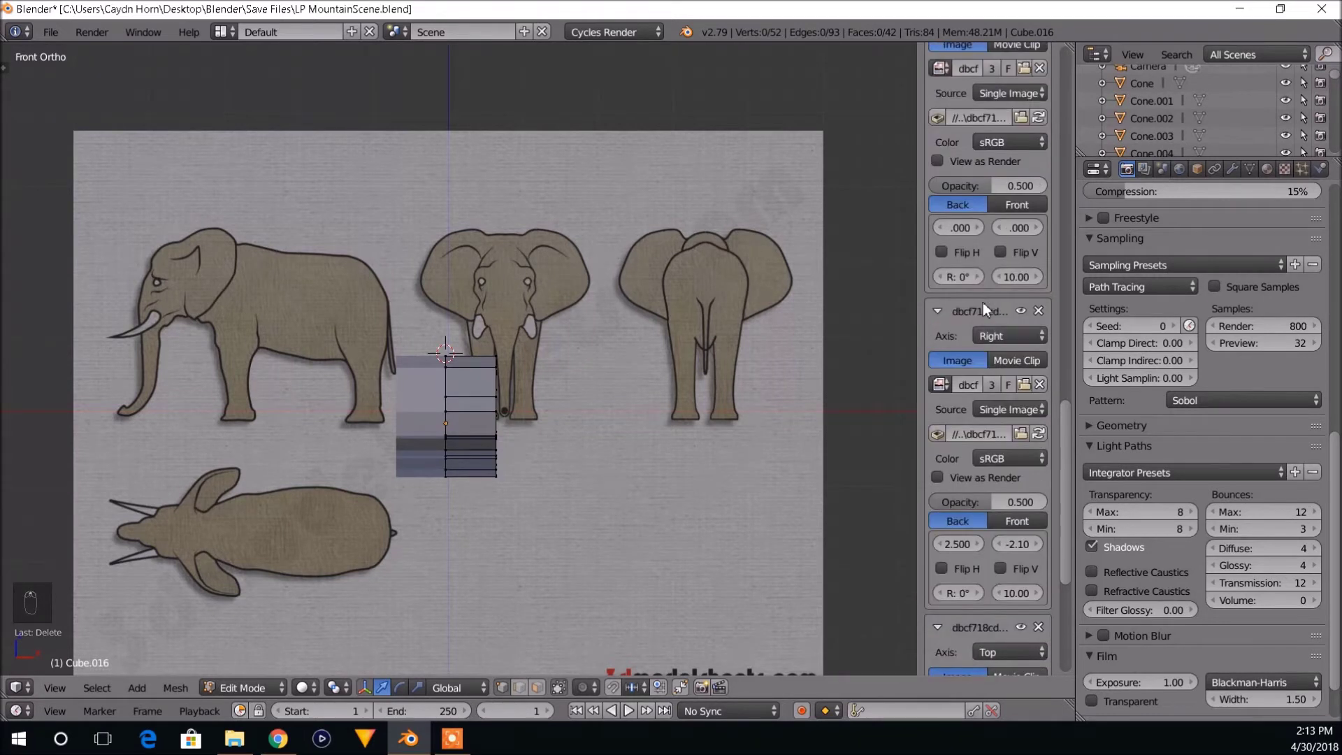
scroll(1009, 288, "up", 3)
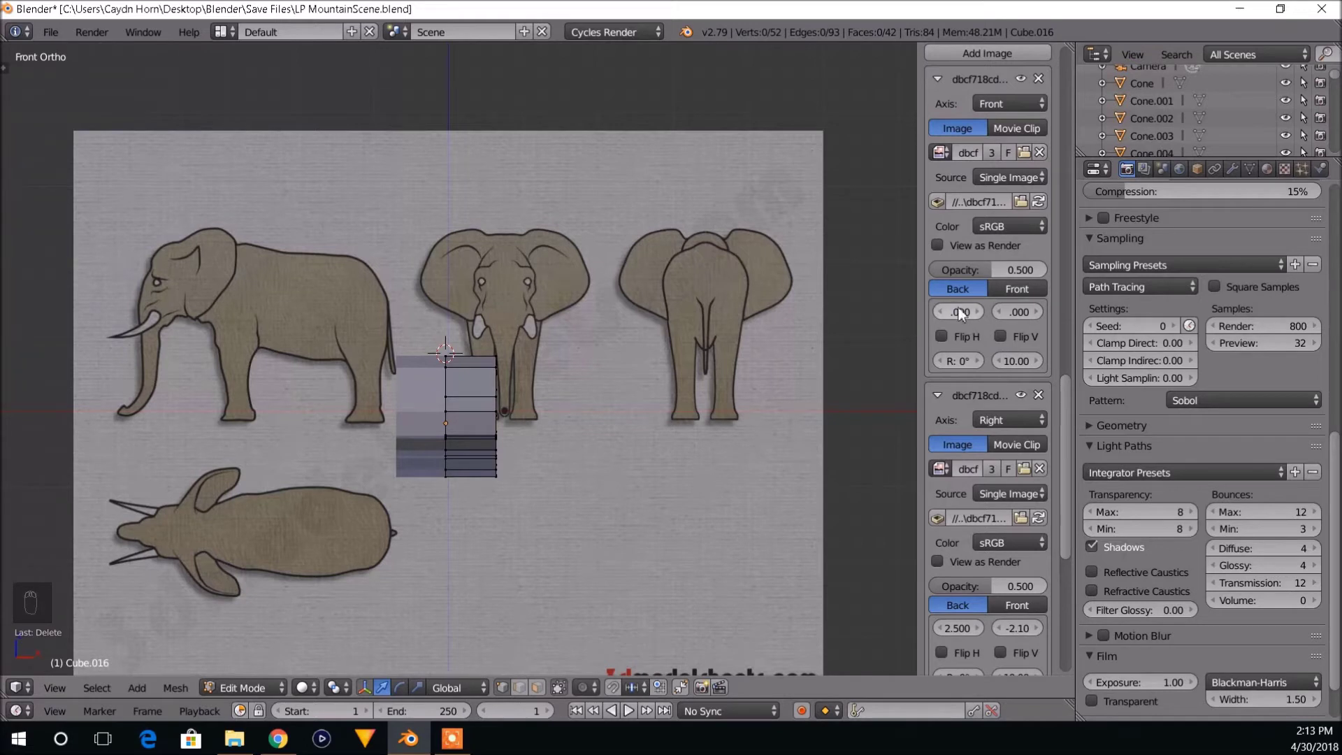
left_click_drag(962, 312, 926, 313)
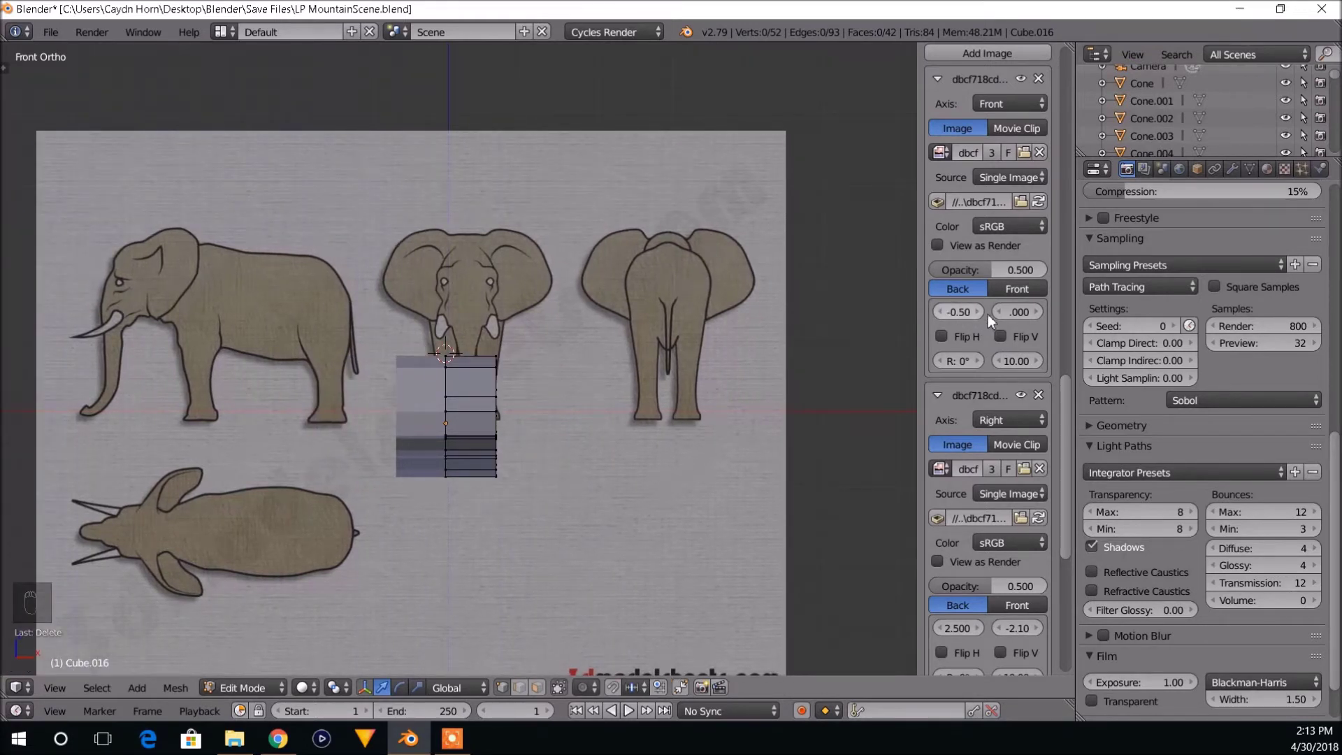
left_click_drag(1019, 313, 900, 313)
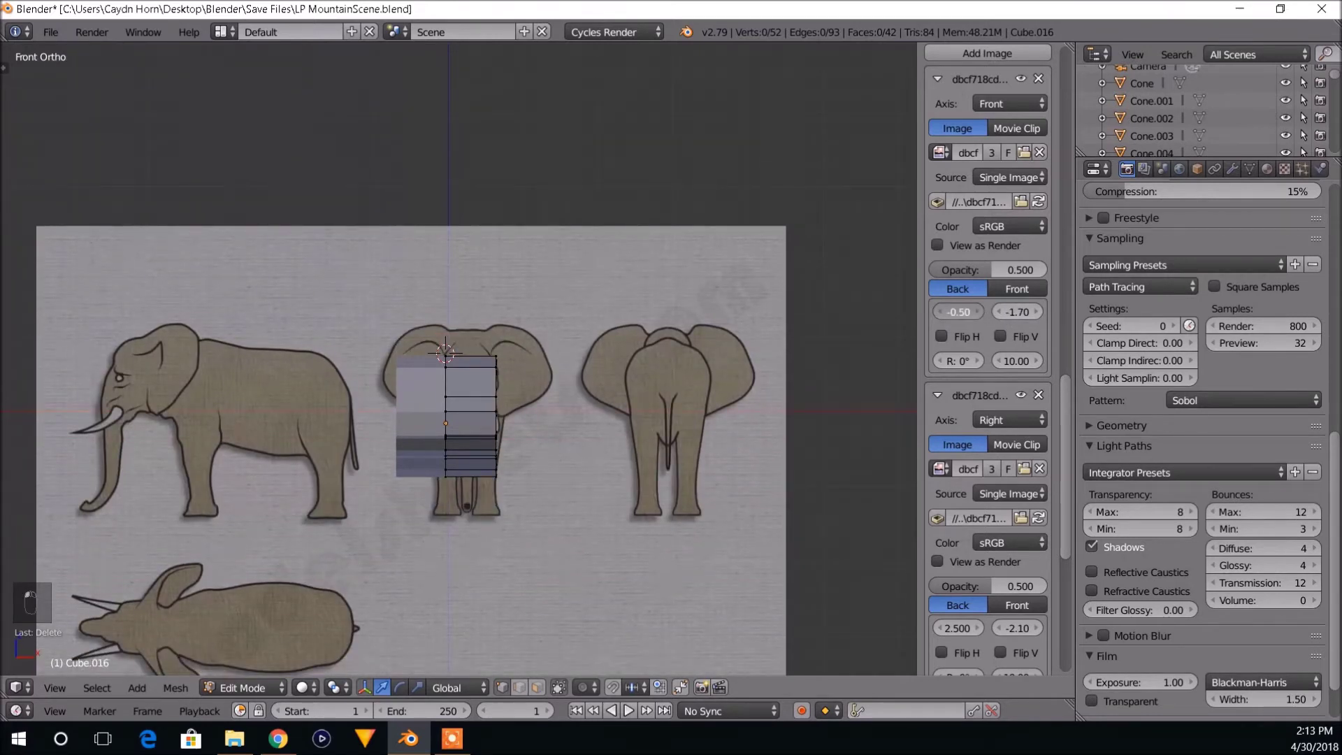
left_click_drag(958, 312, 937, 312)
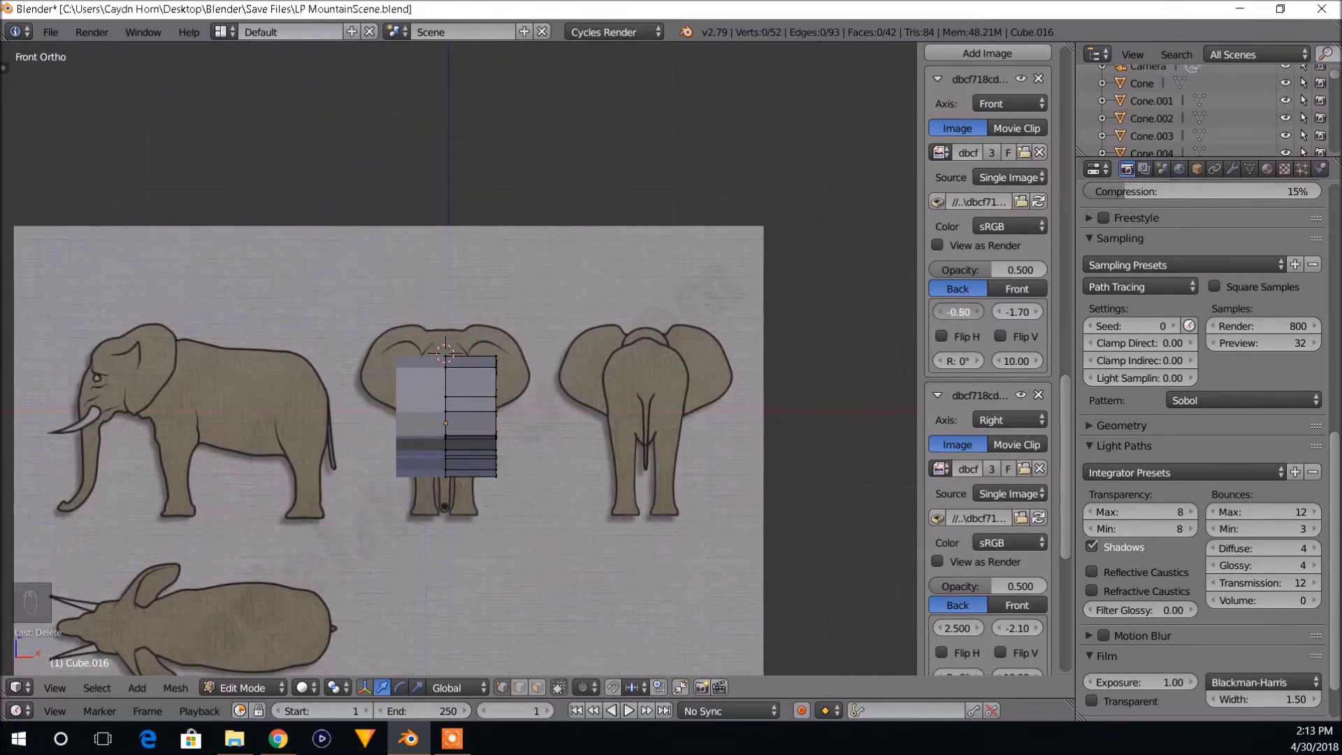
Display the mesh in wireframe over the front-view reference elephant.
scroll(573, 470, "up", 2)
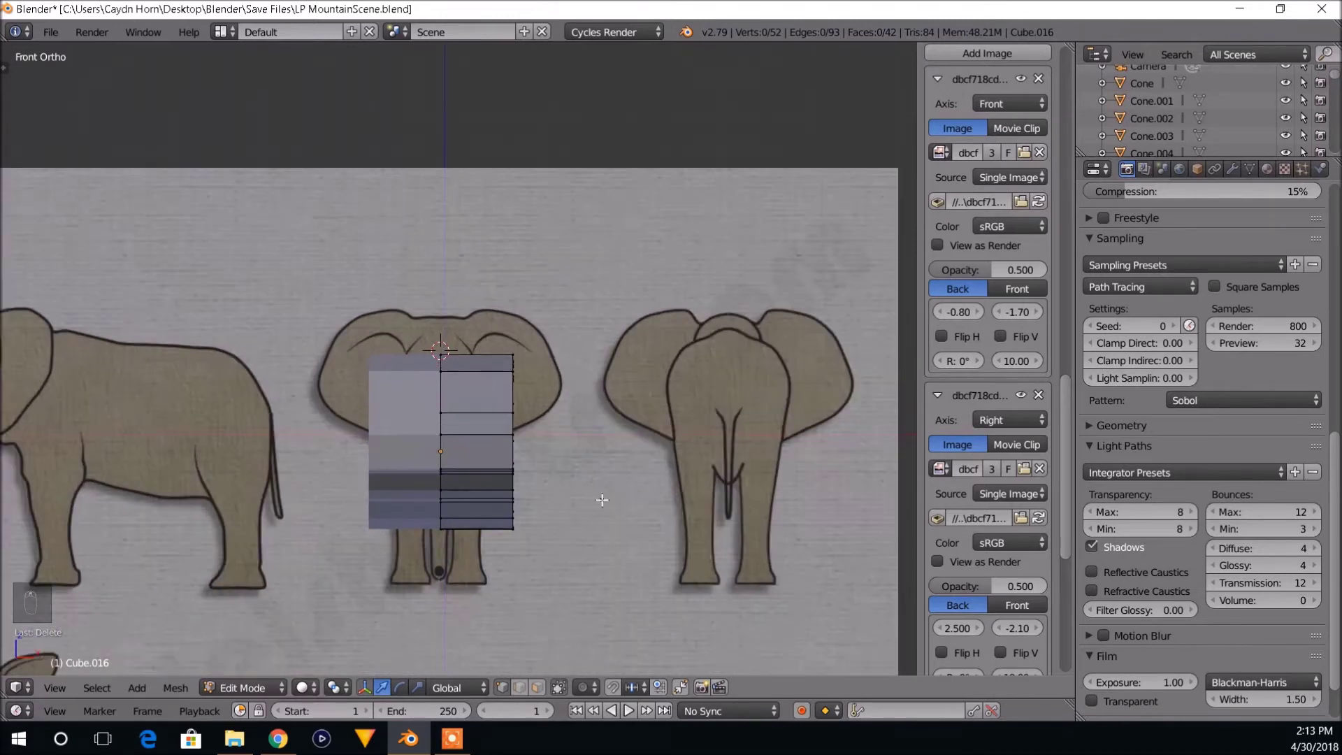
middle_click_drag(606, 507, 607, 456, "shift")
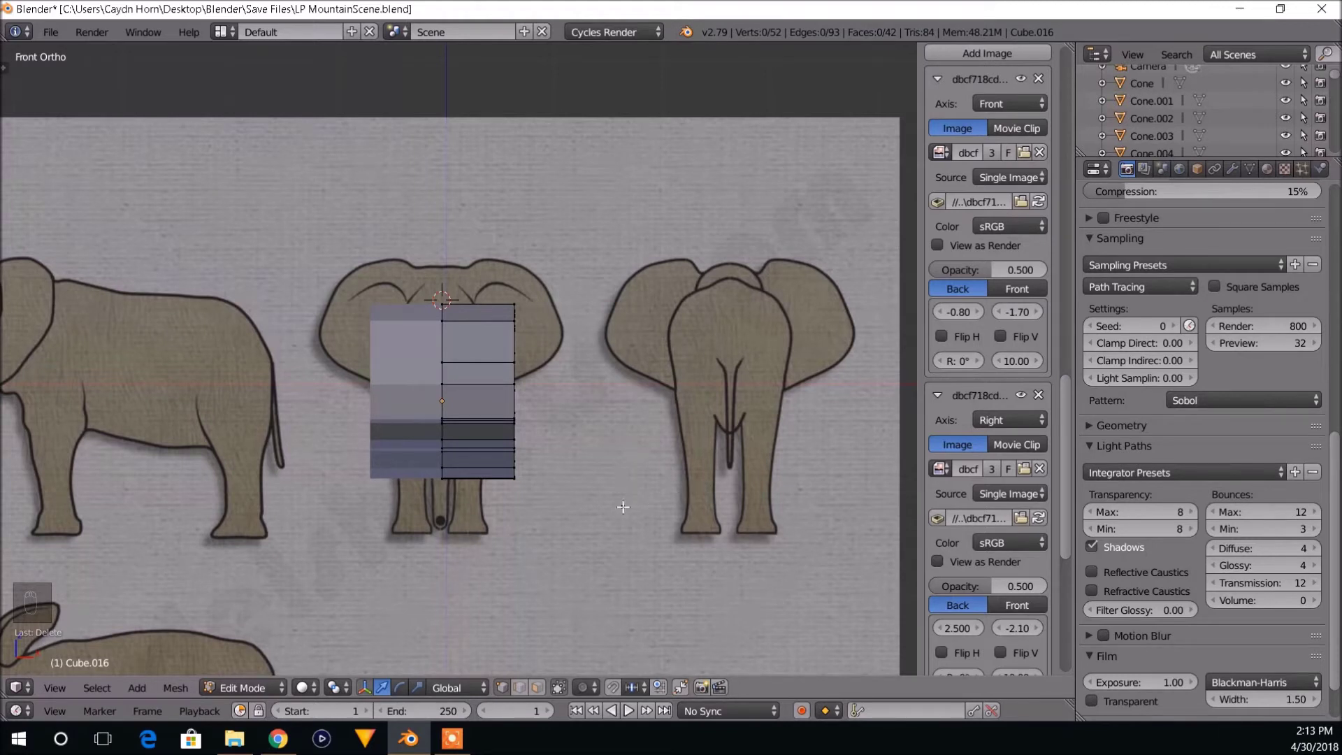
middle_click_drag(611, 540, 638, 492, "shift")
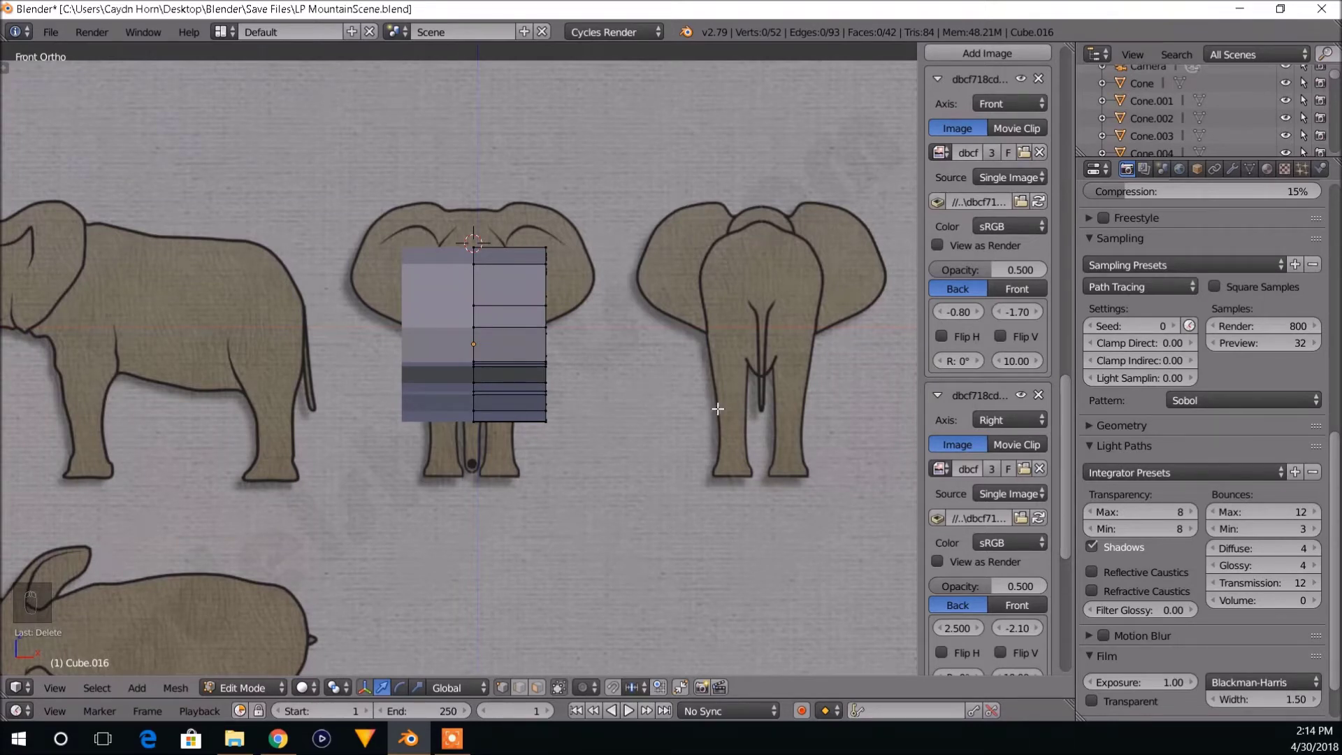
scroll(735, 452, "up", 1)
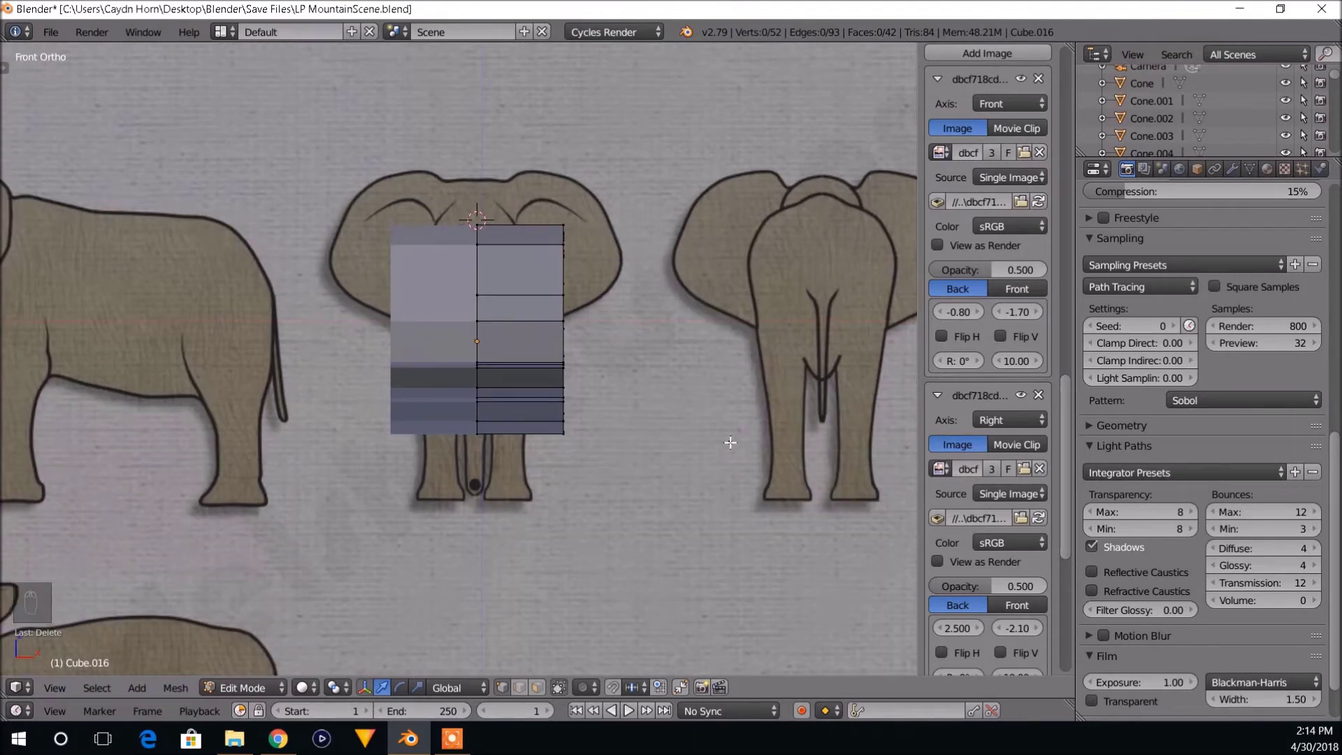
middle_click_drag(674, 307, 695, 346, "shift")
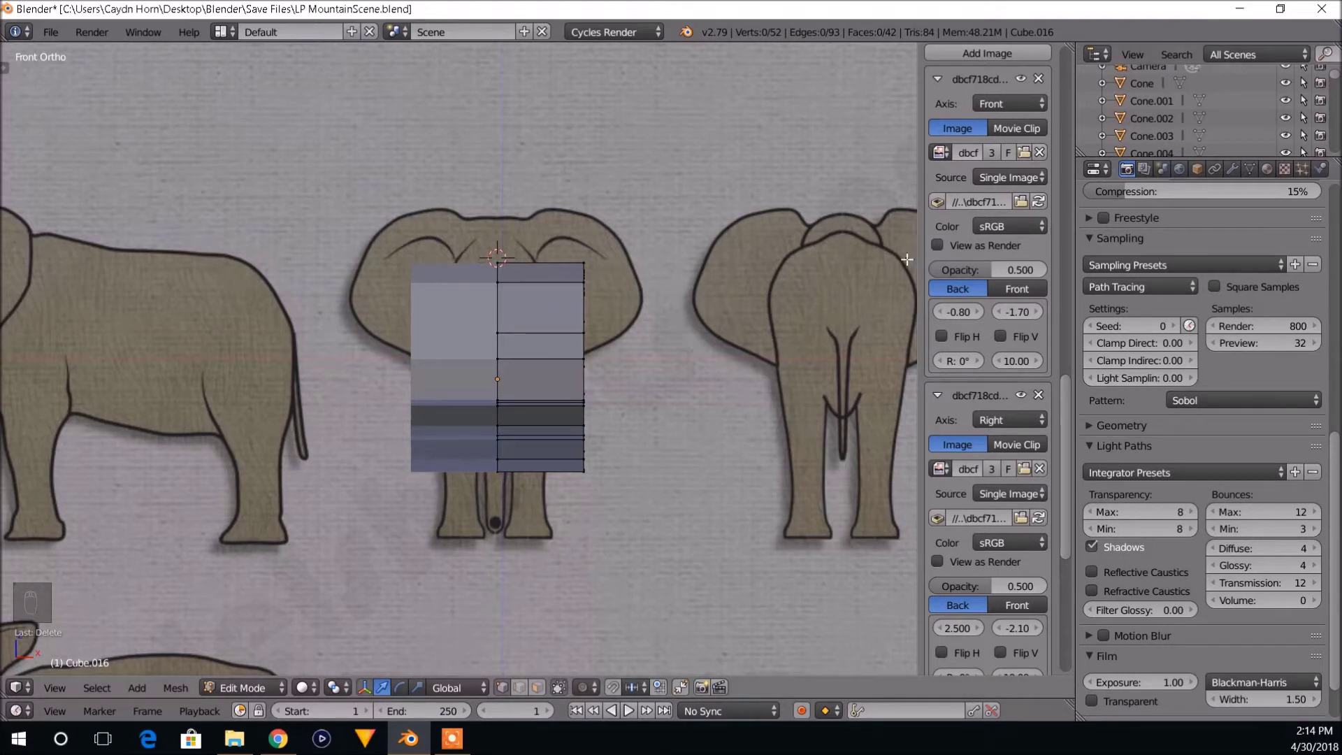
middle_click_drag(805, 274, 801, 303, "shift")
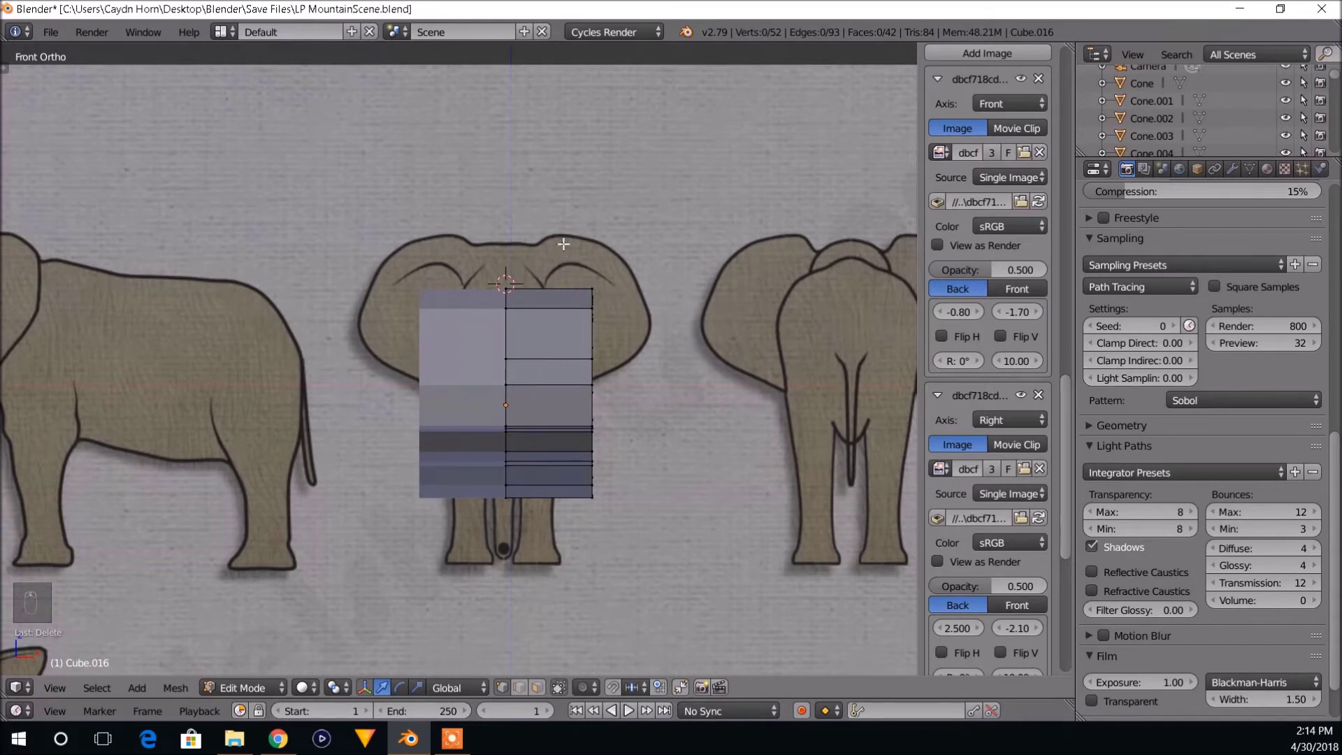
key("z")
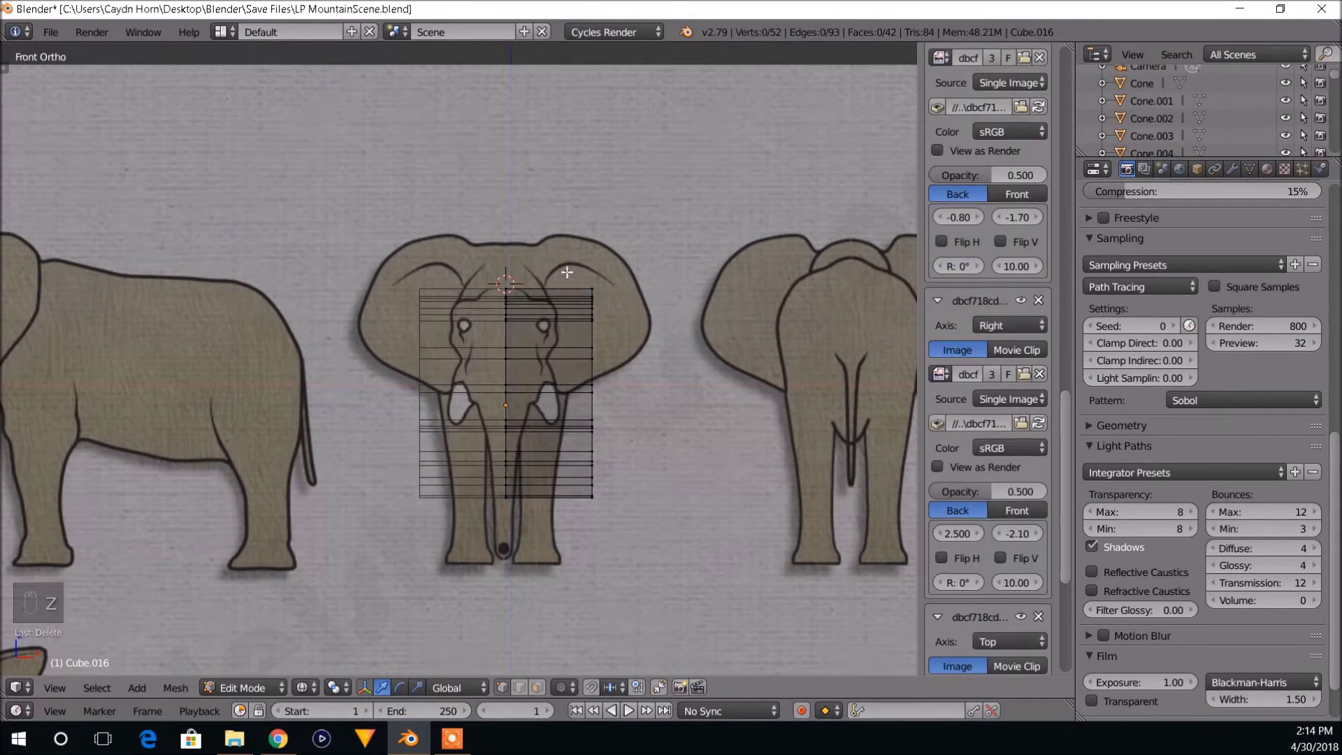
Select all outer side vertices of the body and move them inward along X to the width of the reference elephant's head.
key("b")
left_click_drag(560, 250, 699, 506)
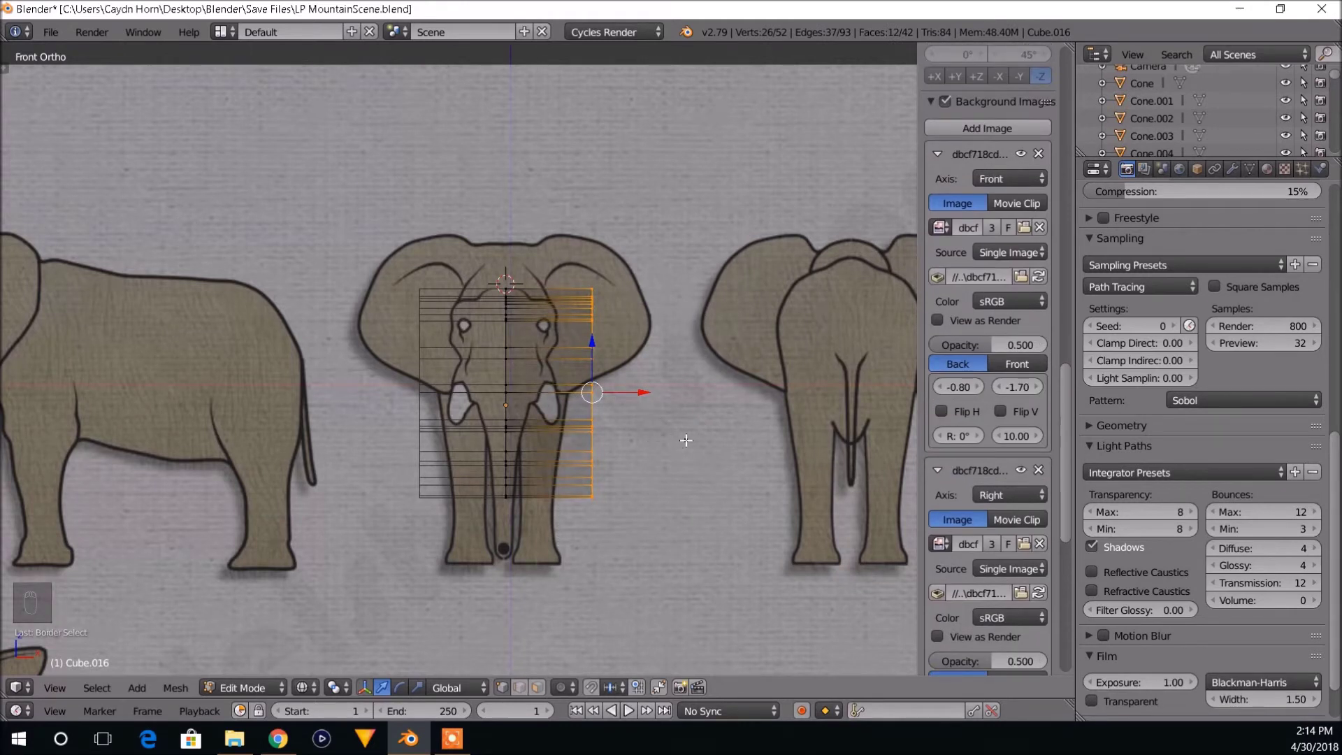
key("g")
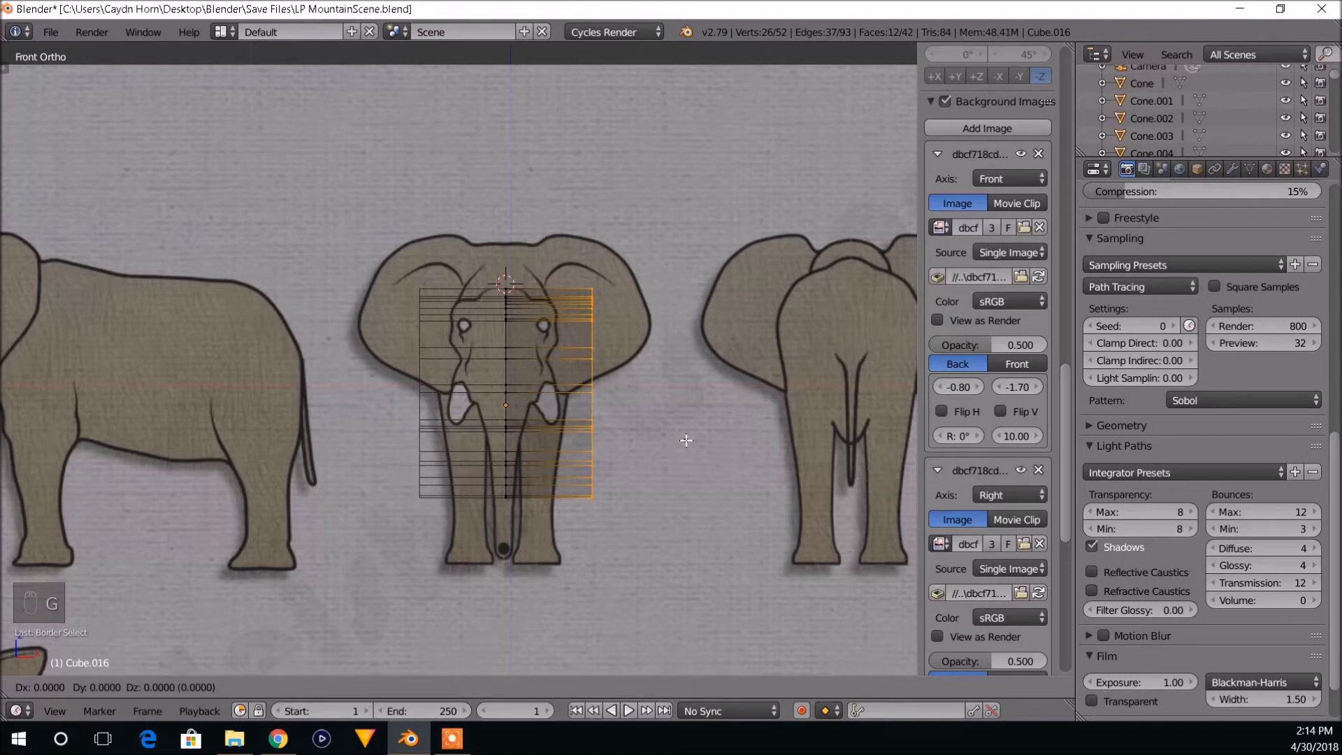
key("x")
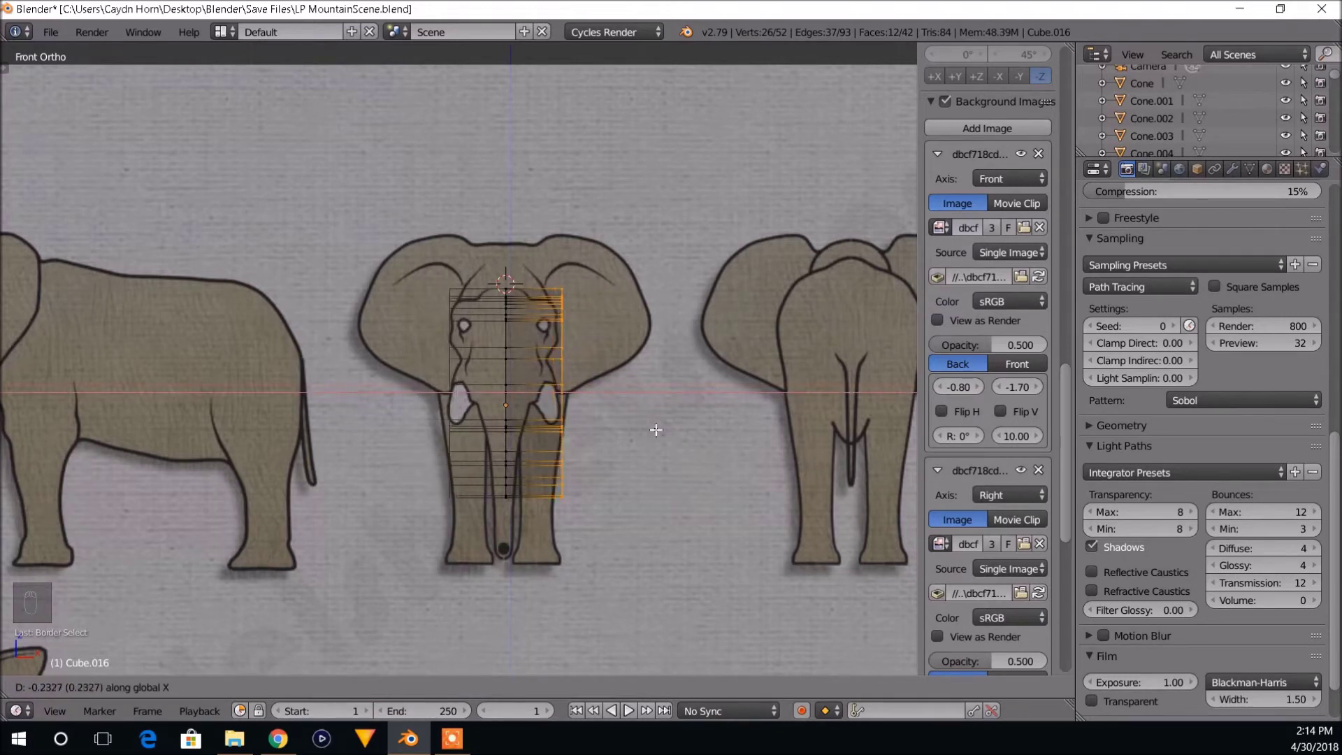
left_click(653, 430)
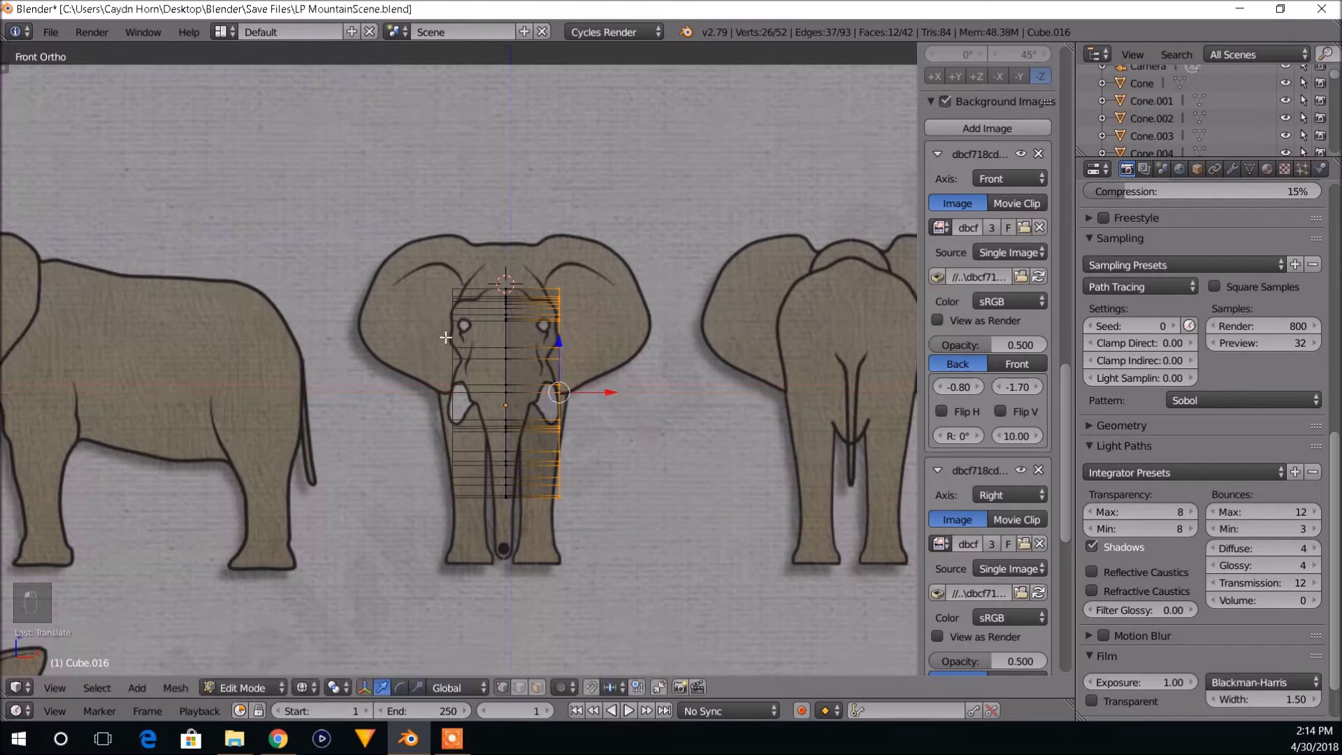
key("g")
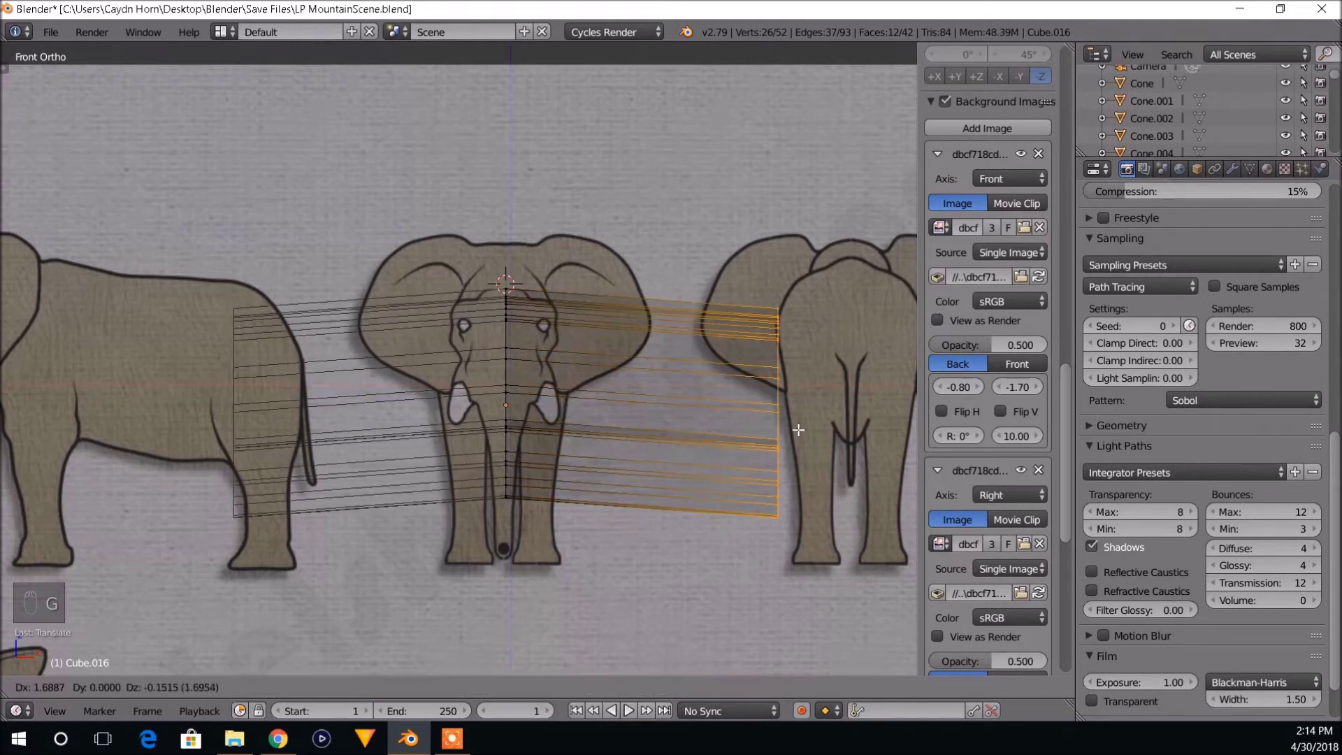
right_click(776, 420)
key("g")
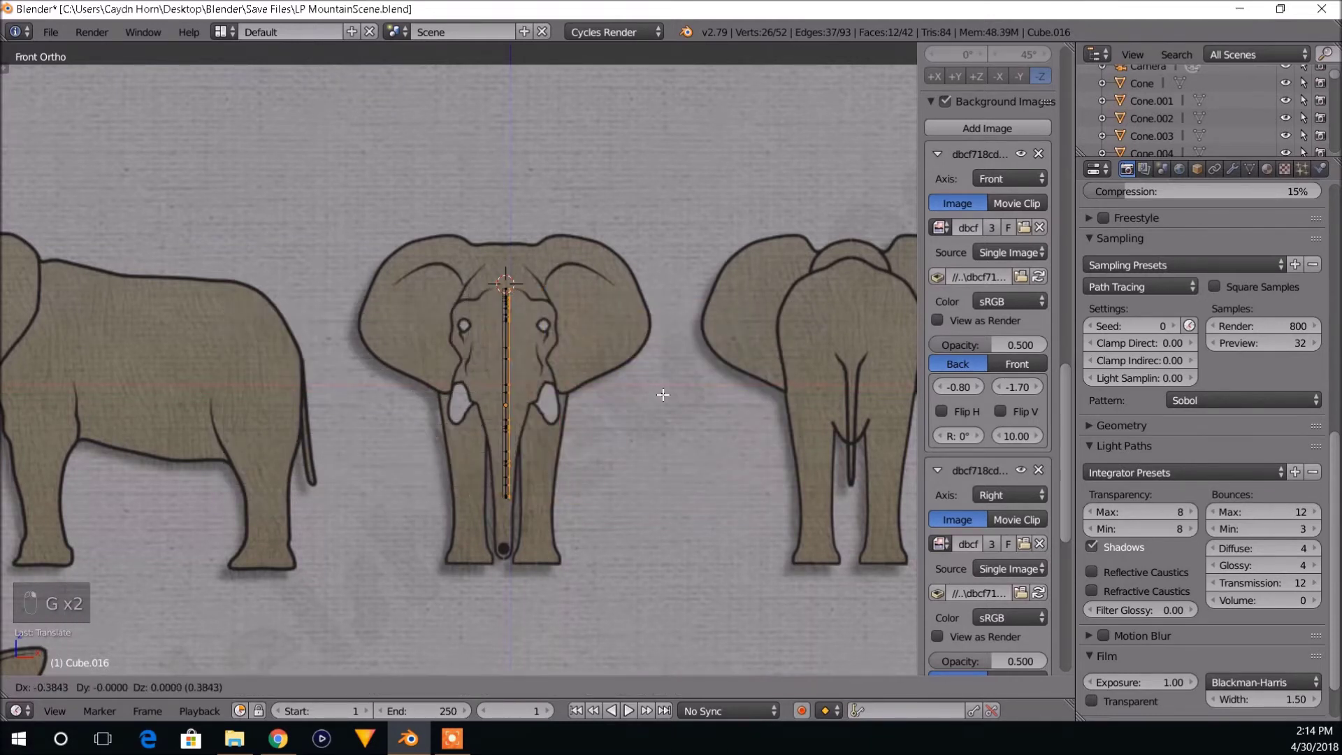
right_click(660, 395)
scroll(636, 430, "down", 1)
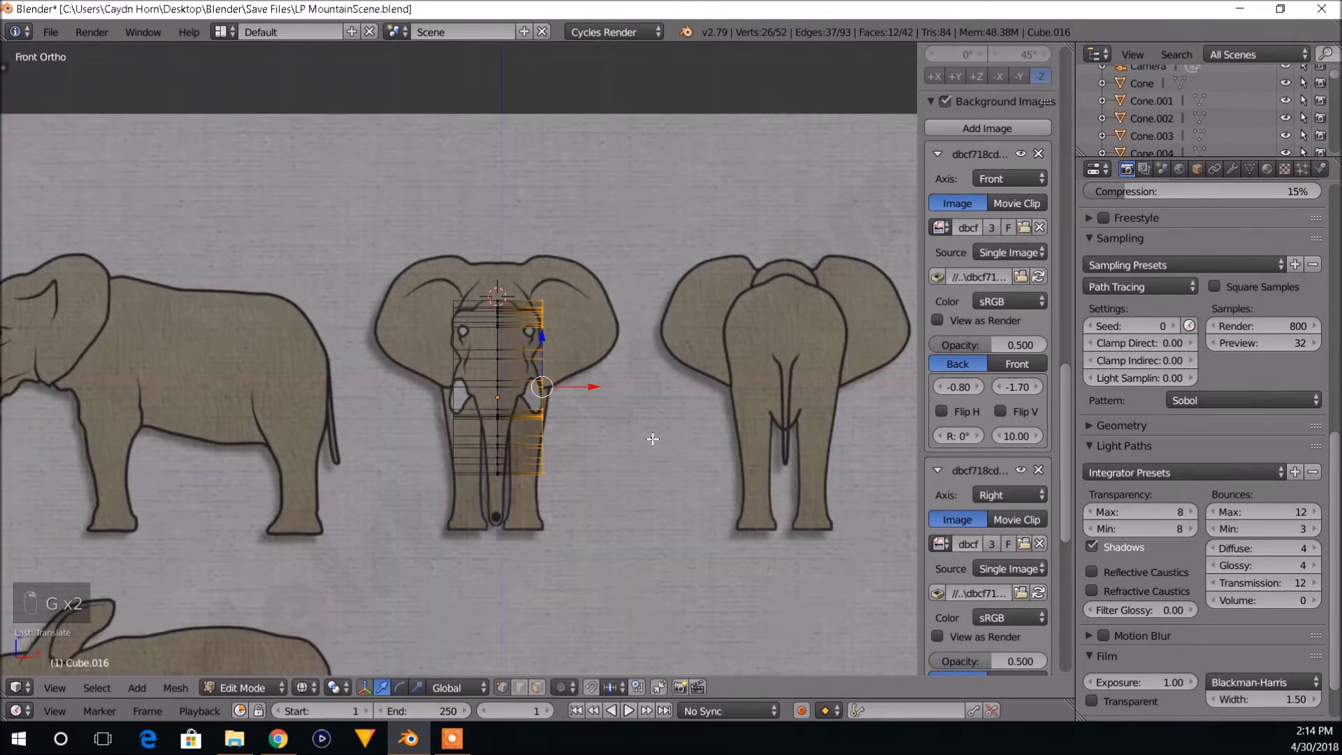
Switch to the right orthographic view and deselect all vertices.
key("KP_1")
key("KP_3")
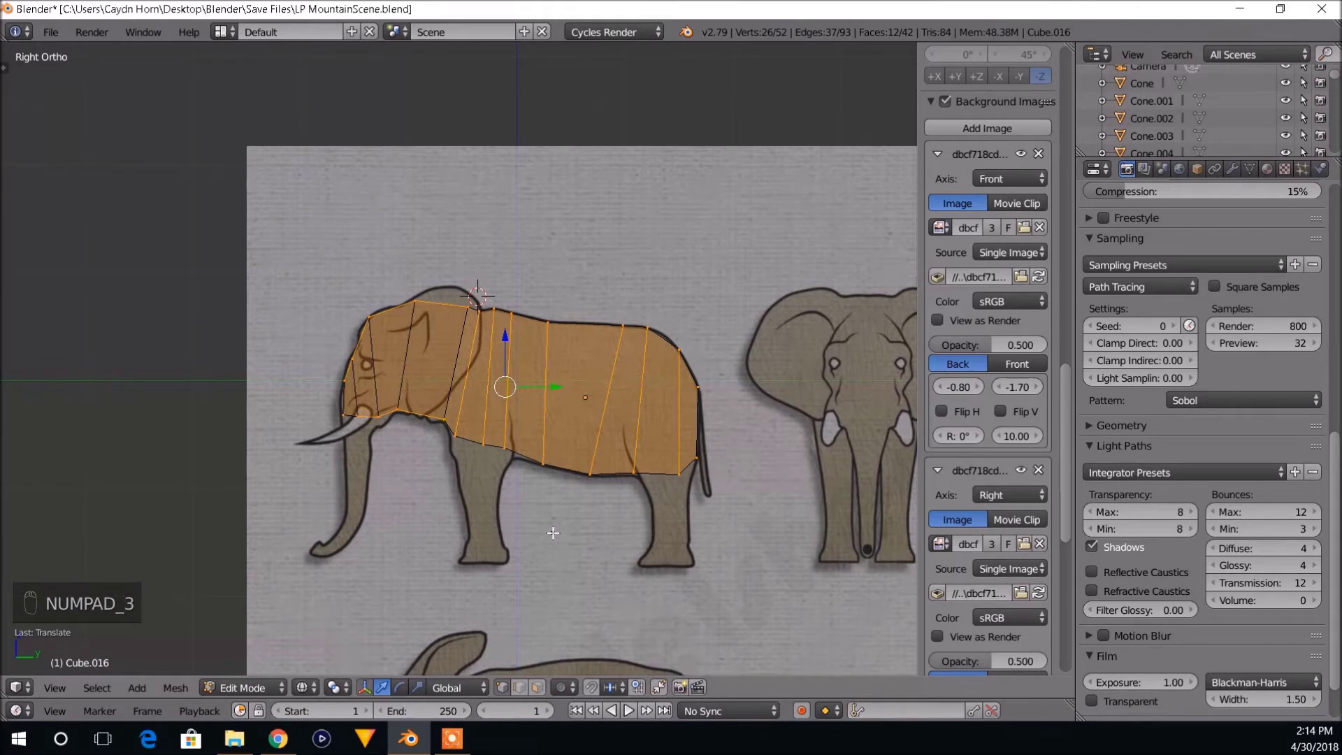
key("a")
key("a")
Move the belly vertices in front of the hind leg slightly back onto the reference leg's front outline.
scroll(560, 518, "up", 4)
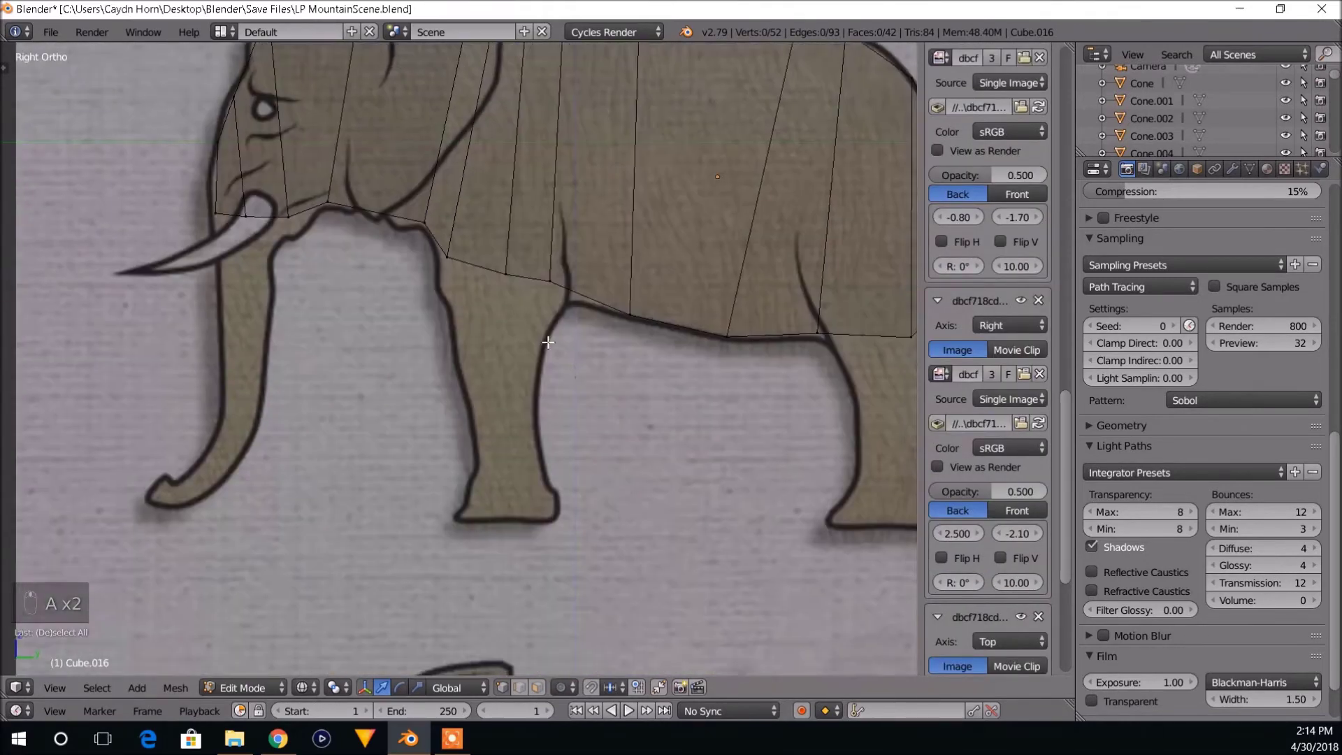
scroll(588, 402, "down", 3)
scroll(524, 440, "up", 2)
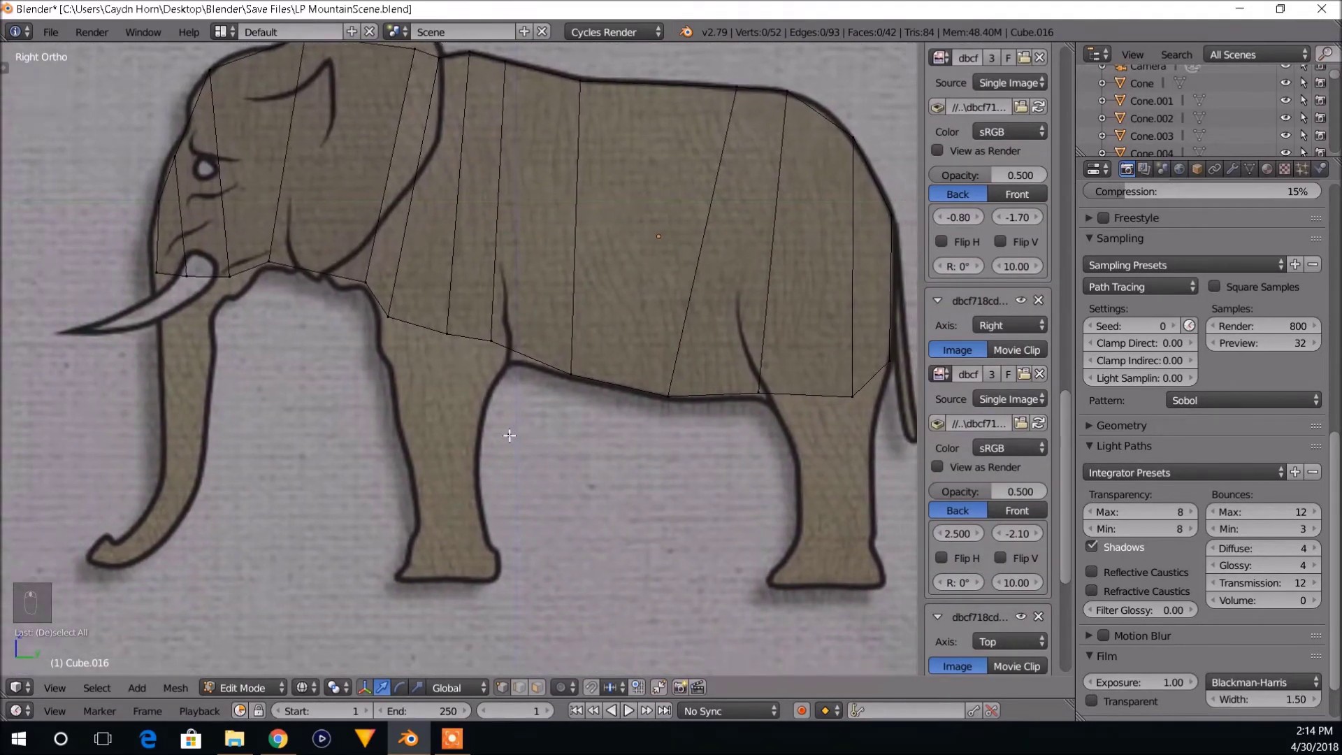
scroll(511, 434, "down", 1)
scroll(513, 440, "up", 2)
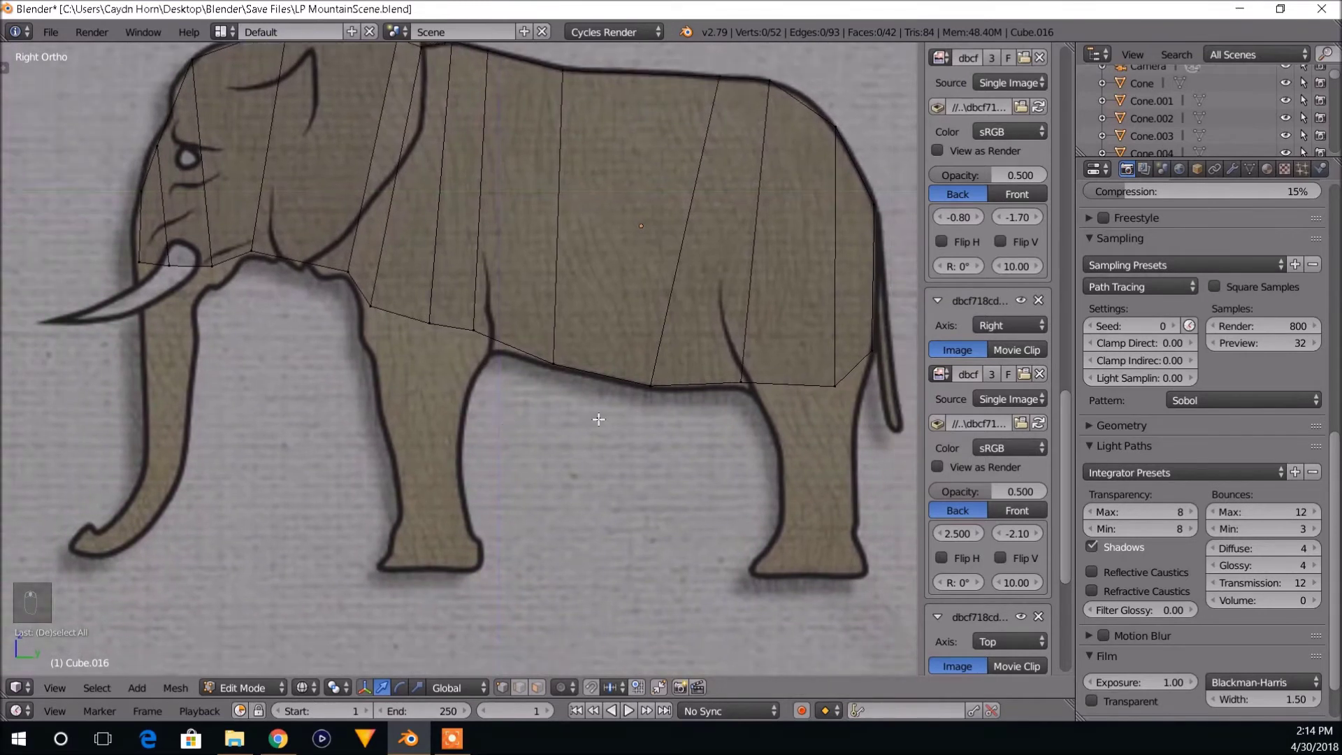
scroll(517, 448, "up", 1)
middle_click_drag(533, 448, 412, 428, "shift")
middle_click_drag(605, 447, 563, 445, "shift")
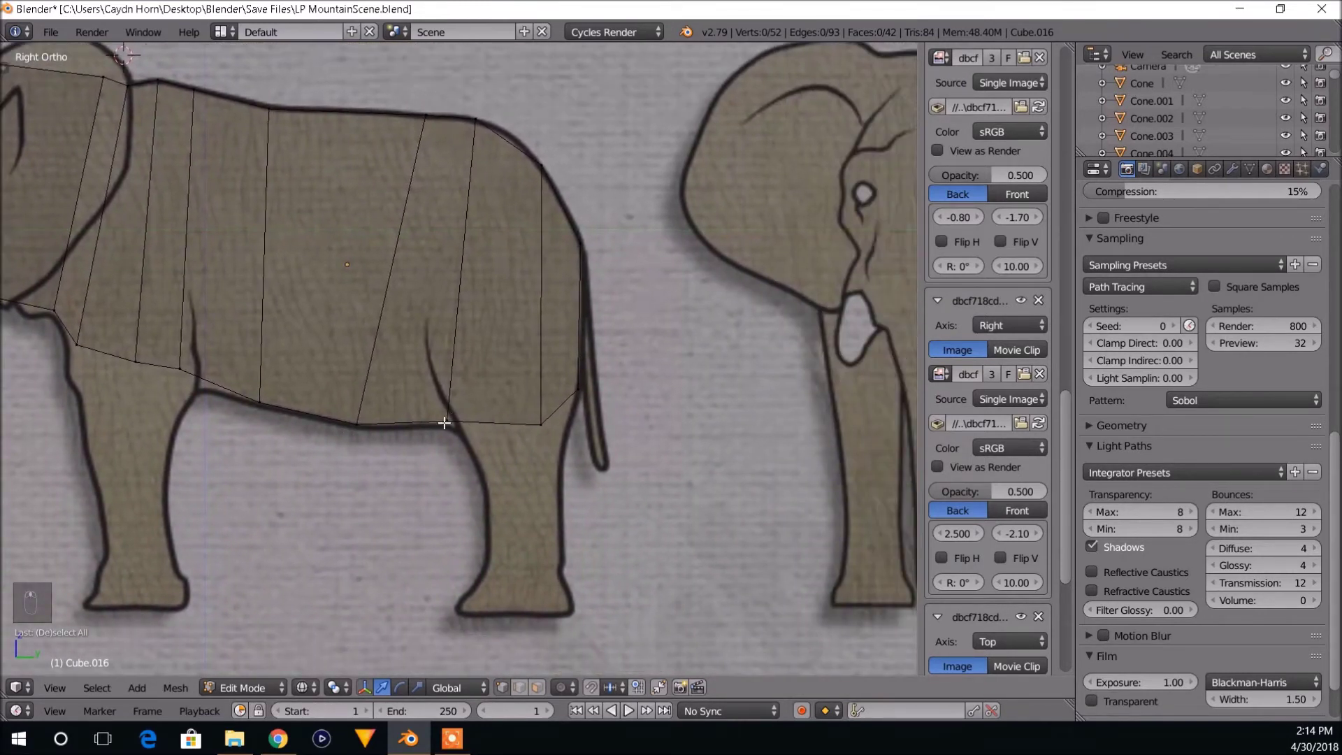
key("b")
left_click_drag(427, 407, 469, 439)
key("g")
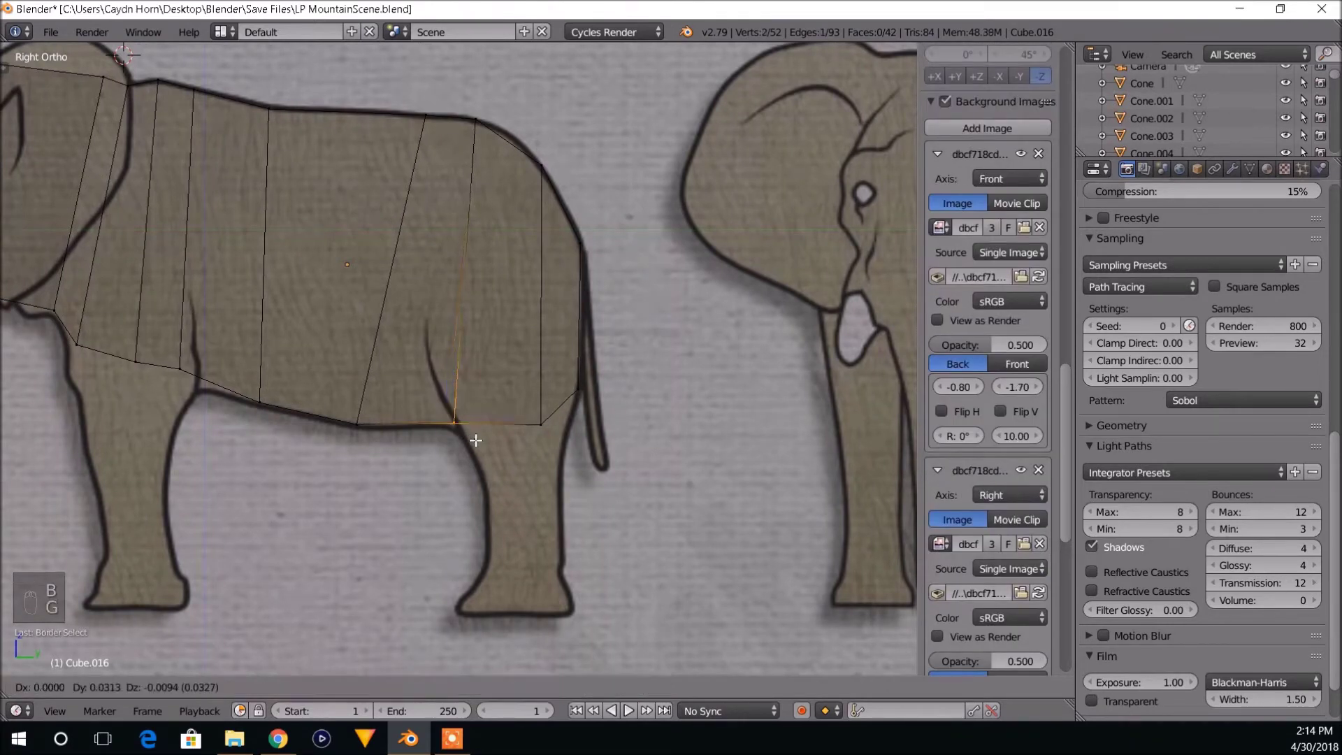
left_click(476, 441)
Move the rear lower corner vertices back and slightly up to the rear outline of the reference hind leg.
key("a")
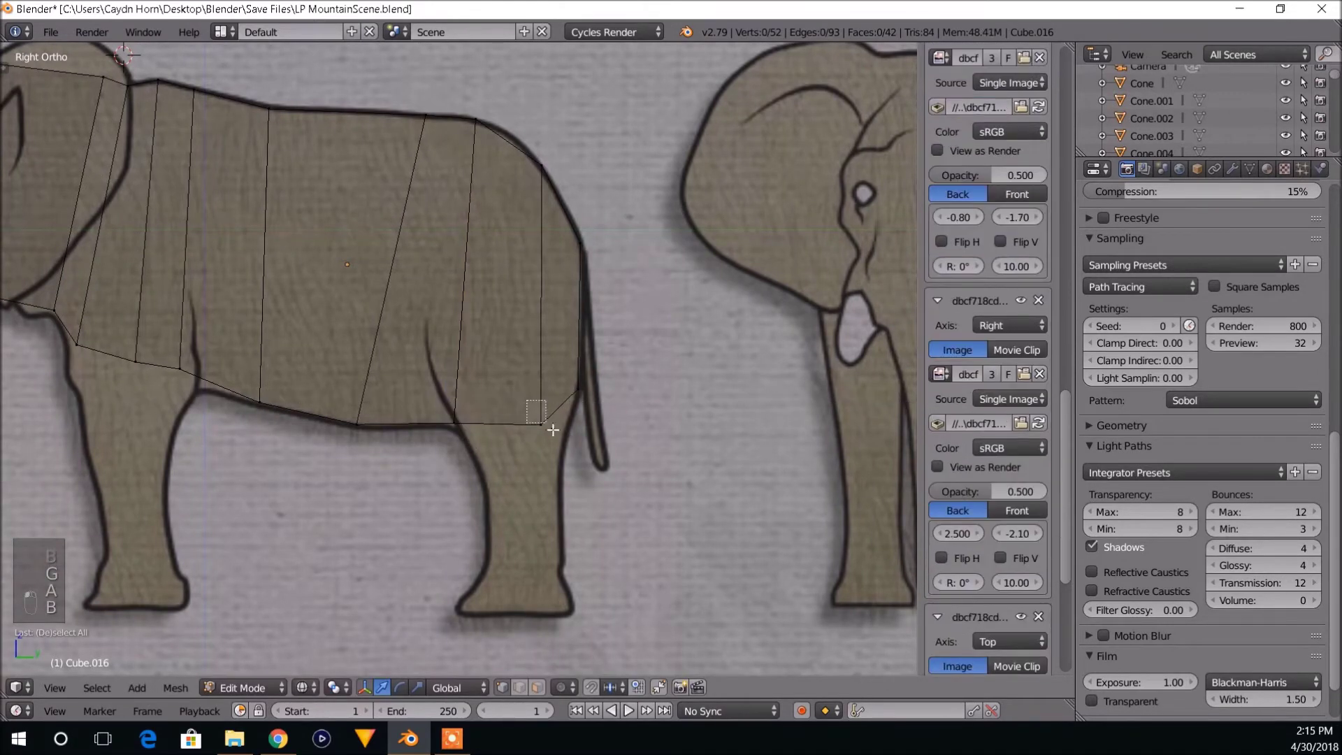
key("b")
left_click_drag(525, 411, 558, 439)
key("g")
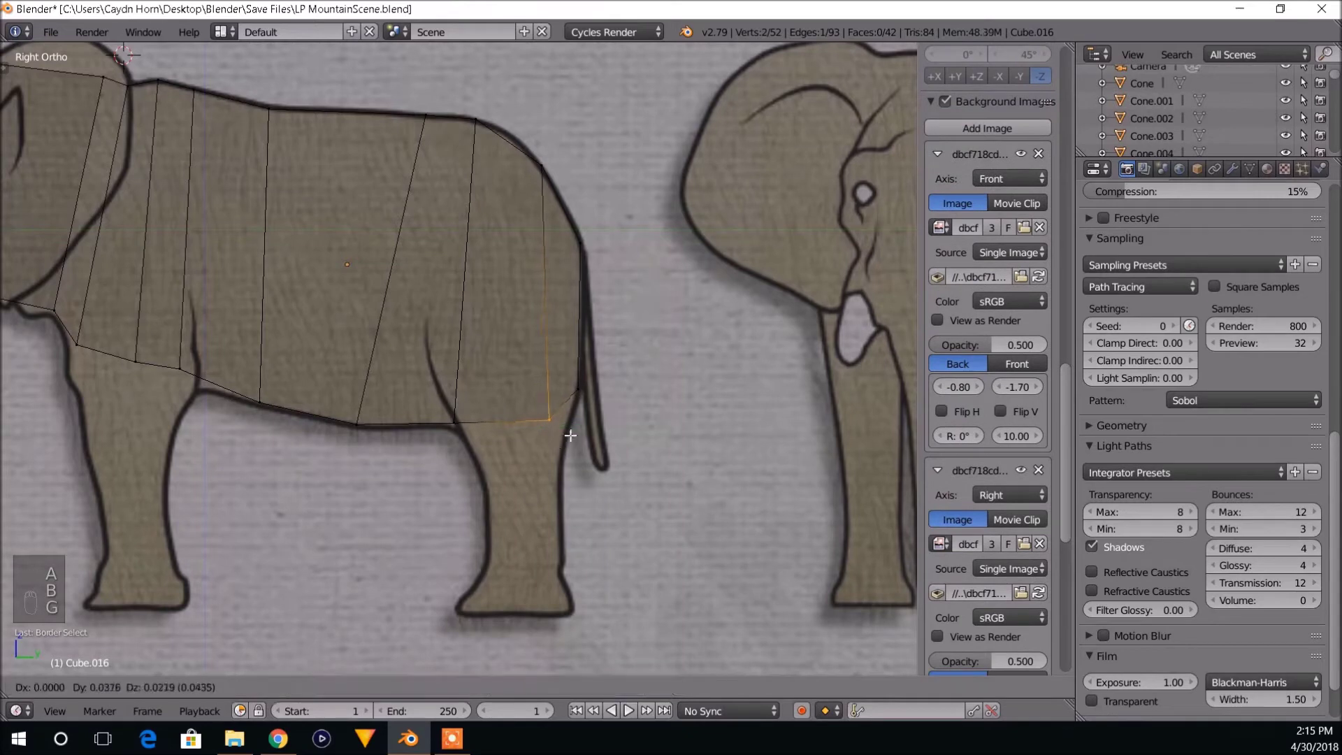
left_click(593, 427)
scroll(588, 475, "up", 1, "shift")
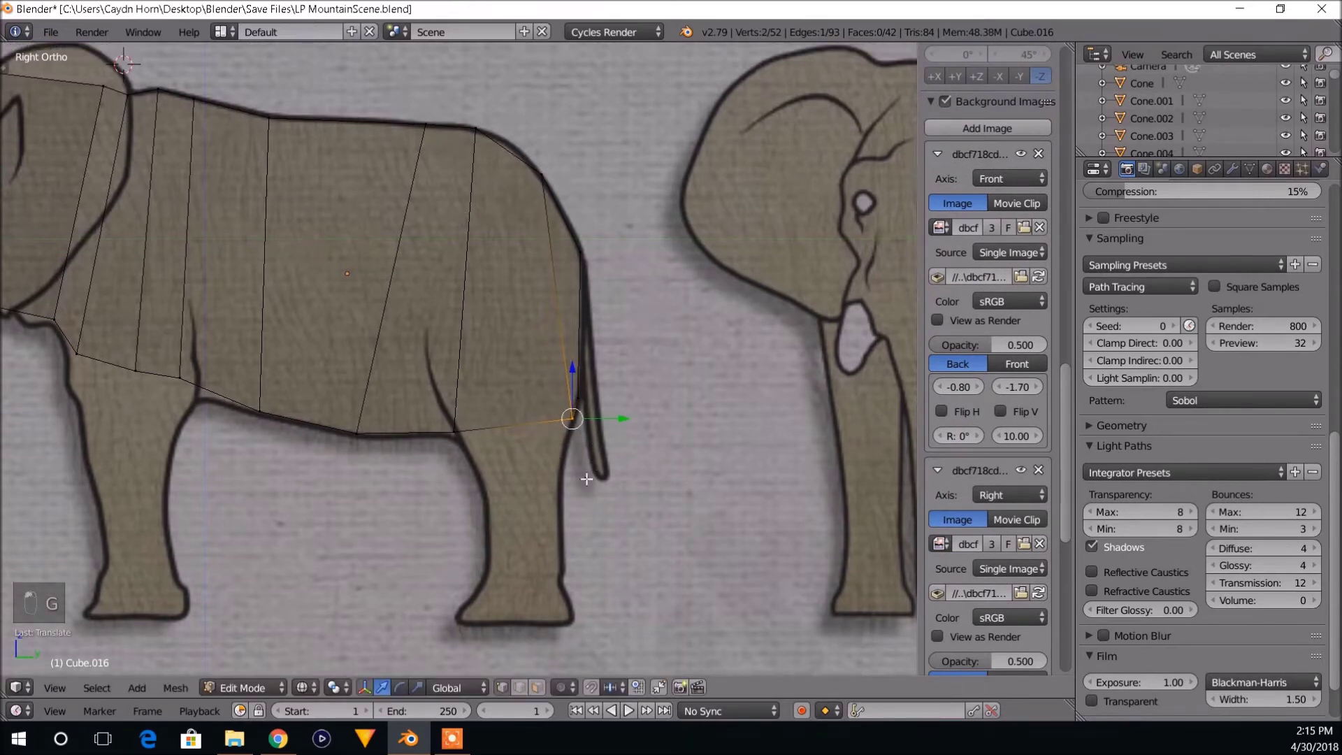
Try to extrude the rearmost underside face of the body downward as a hind leg.
scroll(586, 532, "up", 3)
middle_click_drag(587, 543, 588, 541)
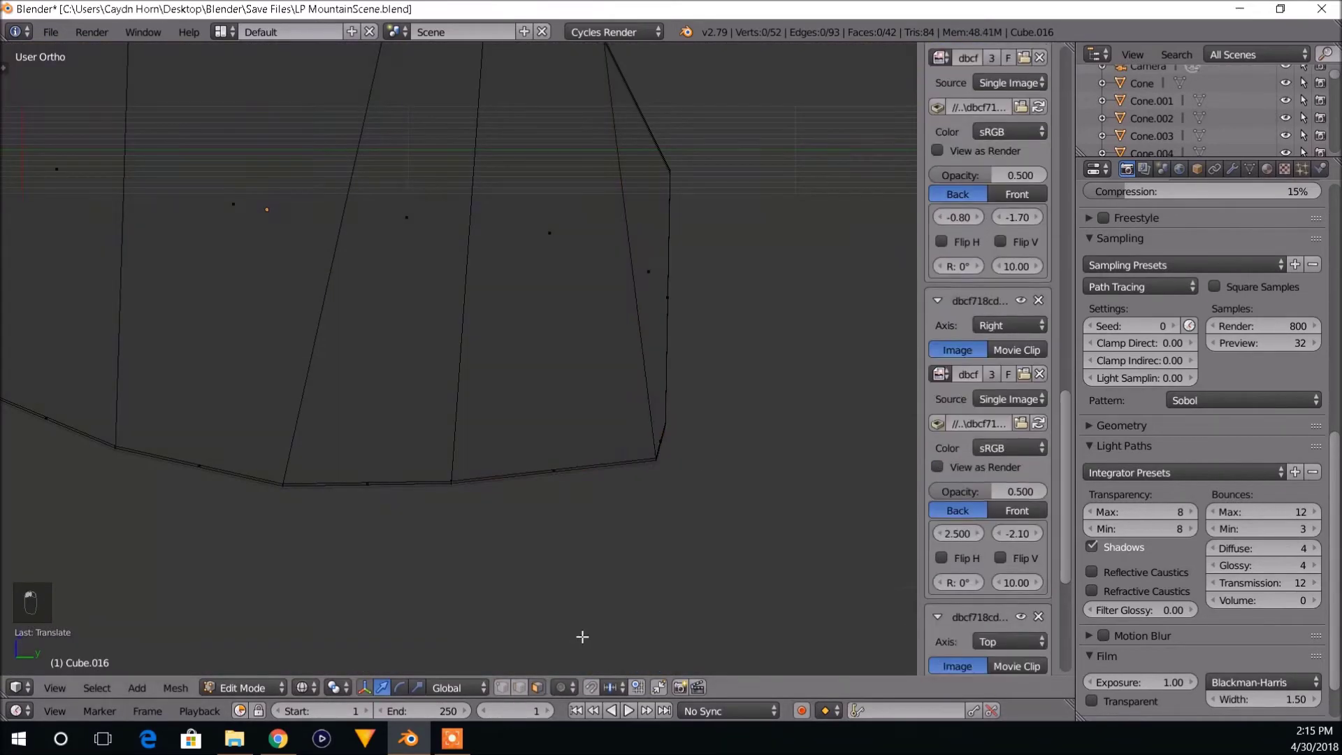
scroll(584, 615, "down", 2)
left_click(565, 255)
scroll(580, 280, "down", 3)
middle_click_drag(596, 308, 632, 374)
key("e")
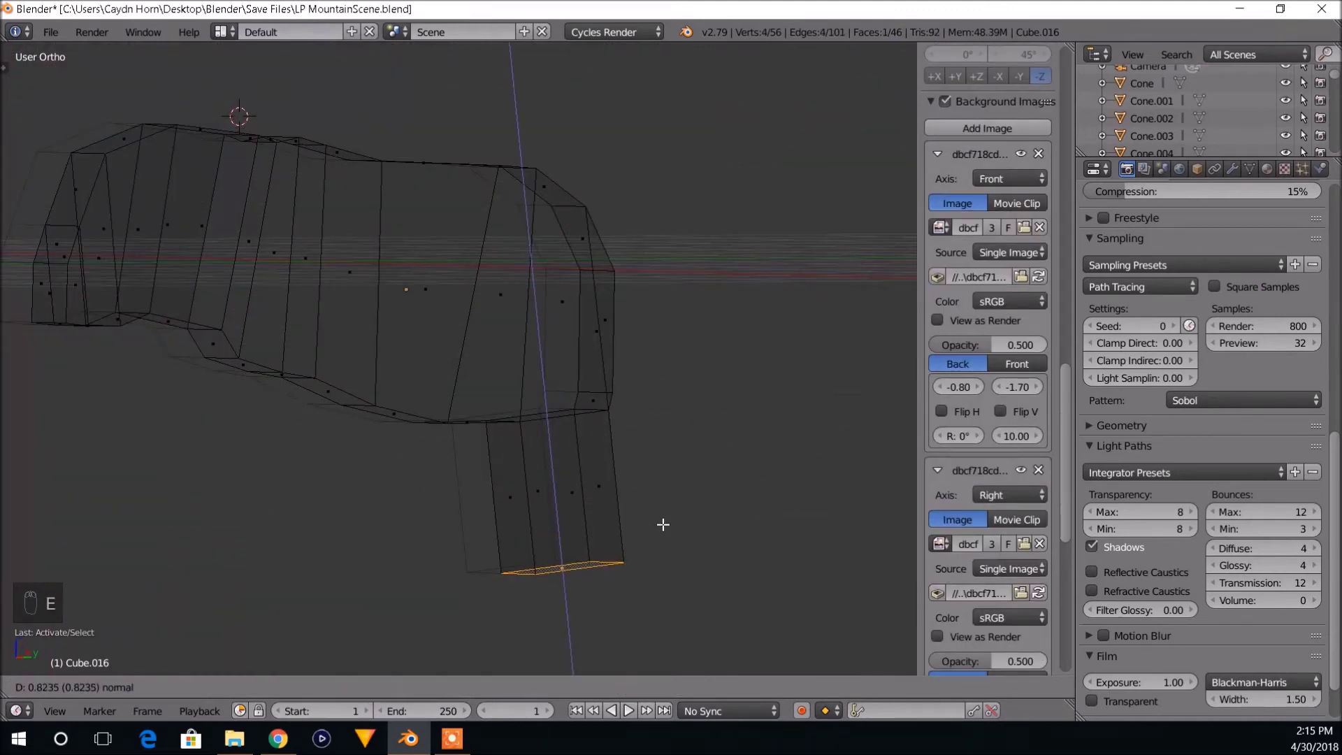
right_click(663, 524)
middle_click_drag(657, 527, 363, 438)
Add a centred loop cut running lengthwise around the half body, and switch to face selection.
key("ctrl+r")
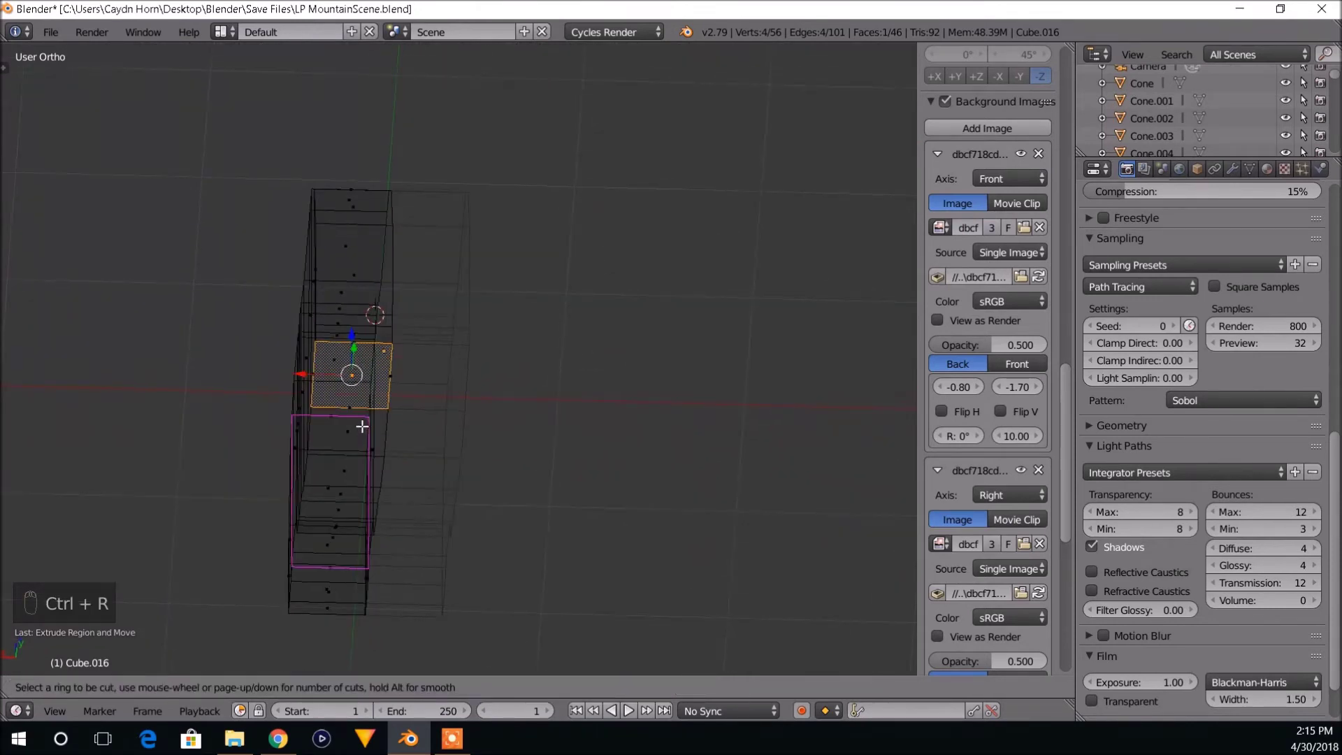
right_click(490, 402)
middle_click_drag(492, 402, 438, 375)
key("ctrl+r")
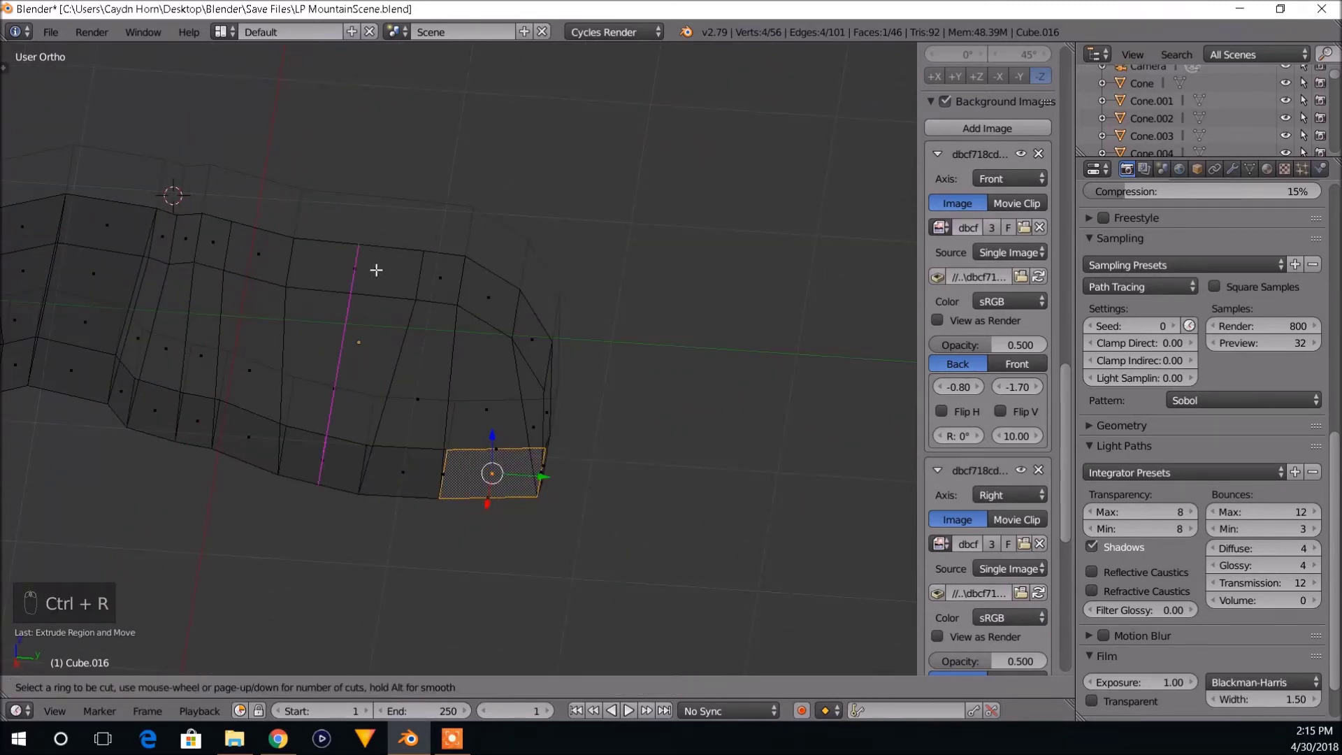
left_click(423, 283)
right_click(422, 279)
middle_click_drag(423, 279, 563, 378)
middle_click_drag(506, 561, 511, 672)
left_click(537, 687)
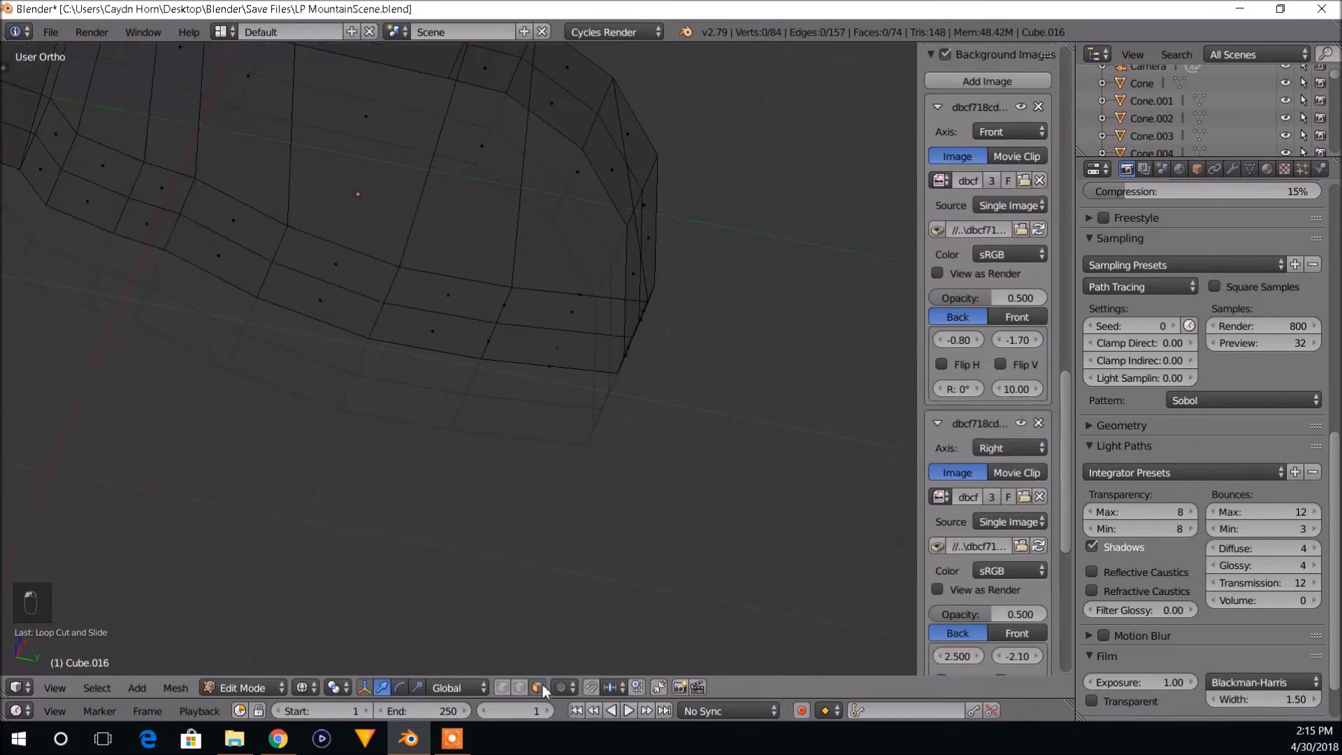
Select the two adjacent underside faces at the rear of the elephant body and extrude them downward.
right_click(567, 348)
right_click(614, 311, "shift")
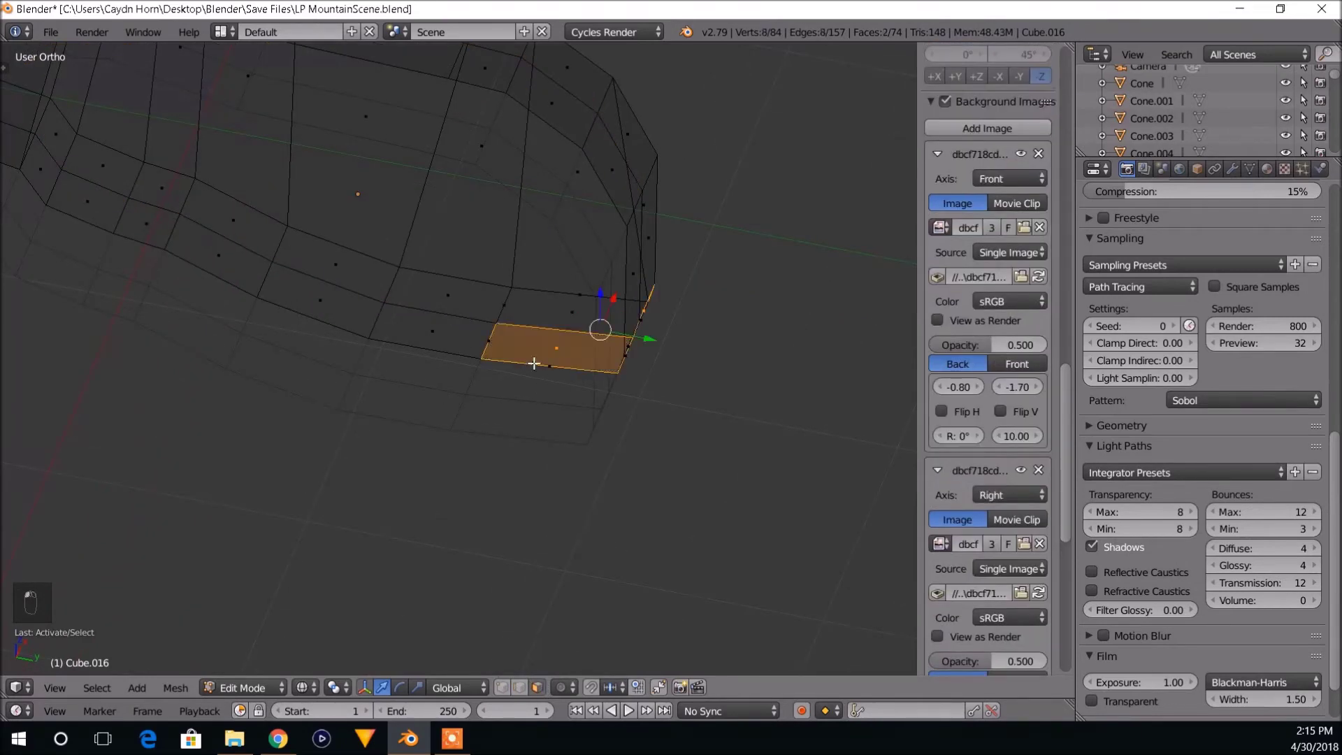
right_click(557, 307, "shift")
middle_click_drag(658, 311, 392, 371)
right_click(462, 335, "shift")
scroll(484, 329, "down", 2)
key("e")
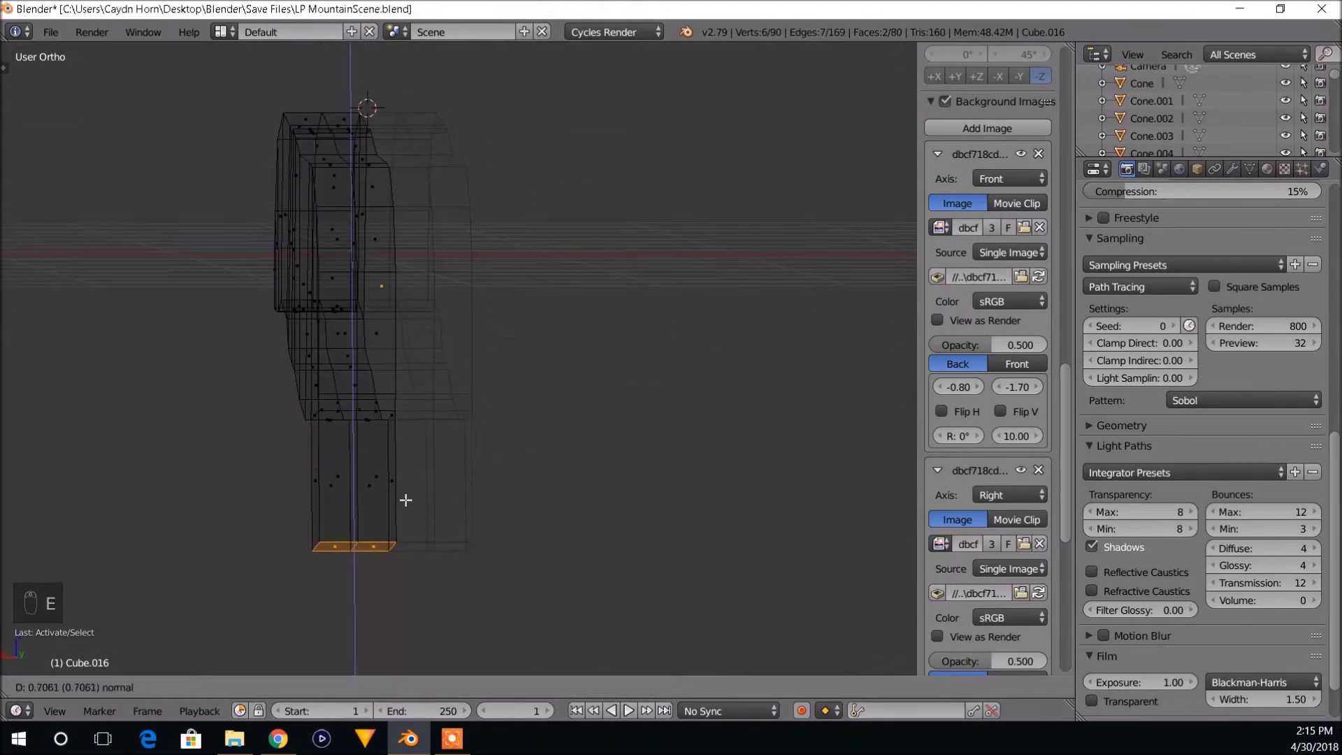
left_click(429, 464)
middle_click_drag(428, 464, 408, 392)
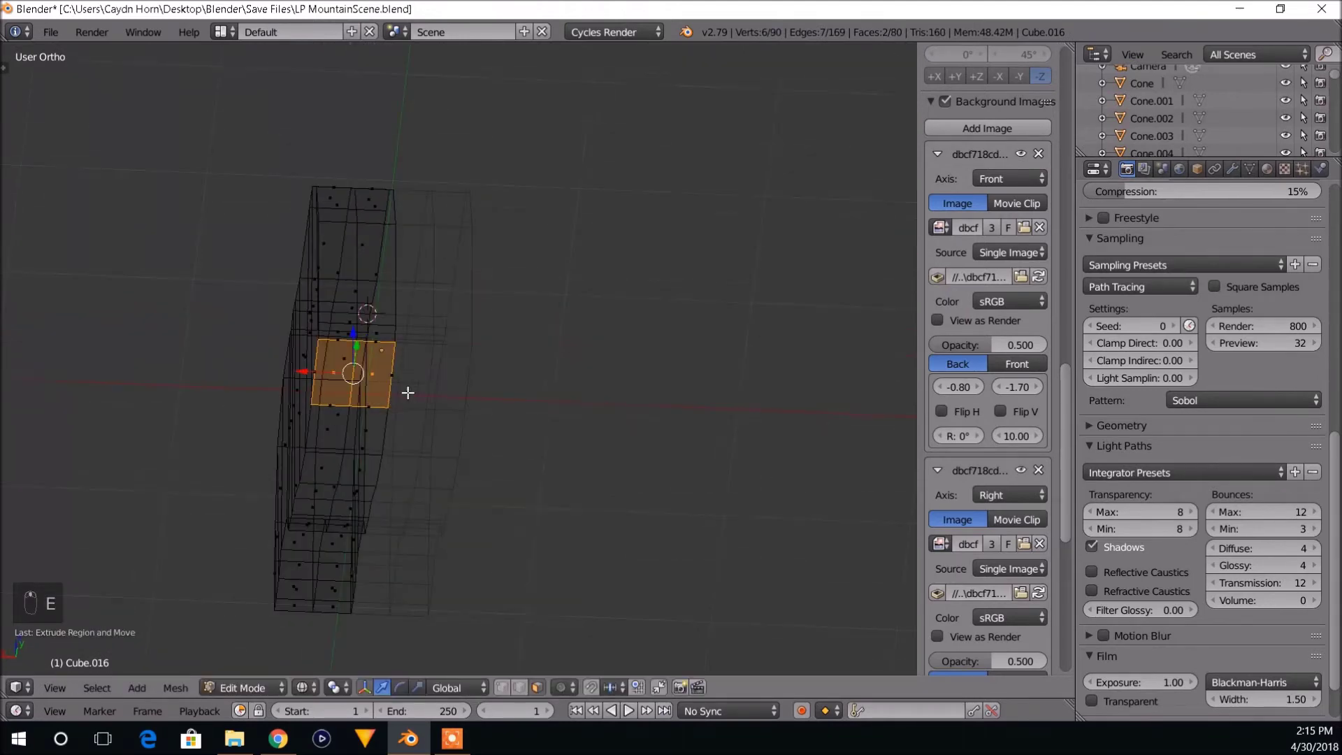
Try extruding just one rear underside face downward into a leg, and undo that extrusion.
right_click(342, 362)
middle_click_drag(342, 363, 447, 388)
key("e")
left_click(490, 530)
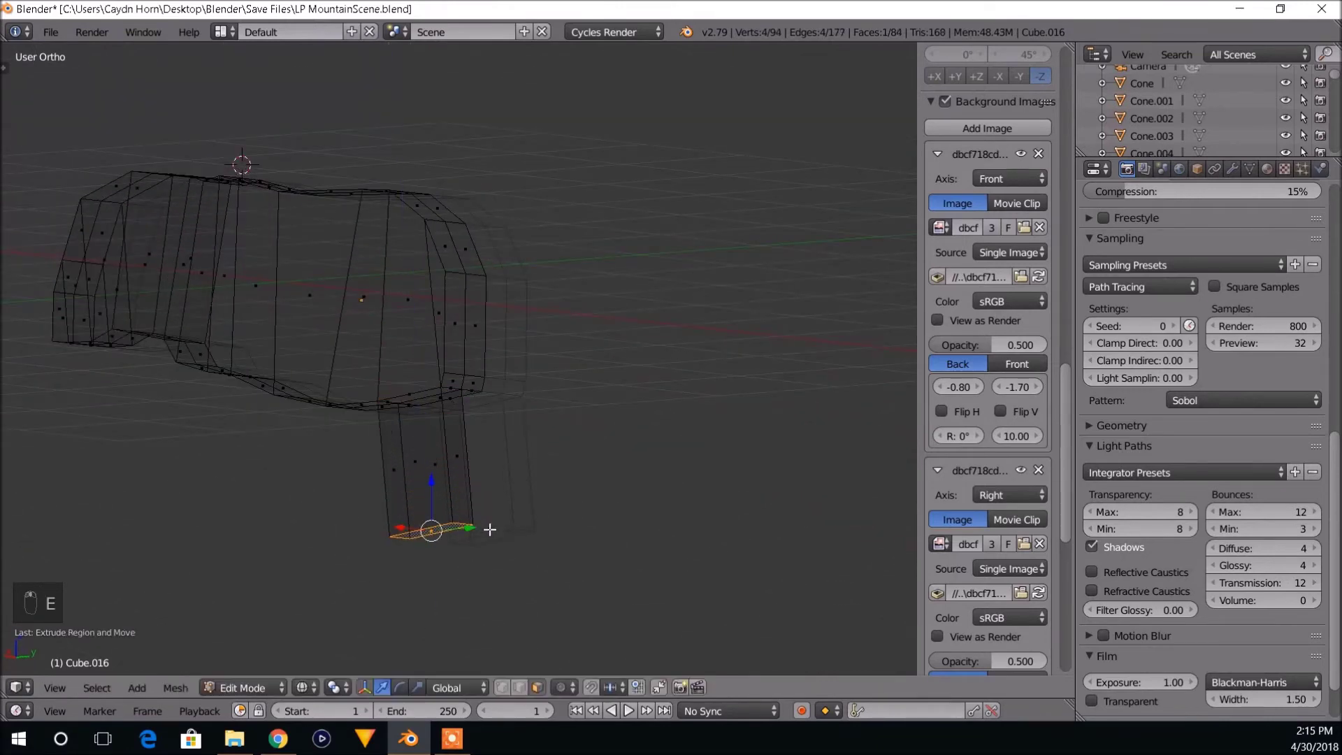
middle_click_drag(490, 530, 691, 495)
middle_click_drag(639, 377, 637, 395)
mouse_move(667, 468)
middle_mouse_down()
mouse_move(606, 443)
mouse_move(683, 434)
middle_mouse_up()
key("ctrl+z")
In the right side view, move the belly vertices just behind the front leg onto the reference outline.
key("KP_3")
middle_click_drag(568, 443, 674, 436, "shift")
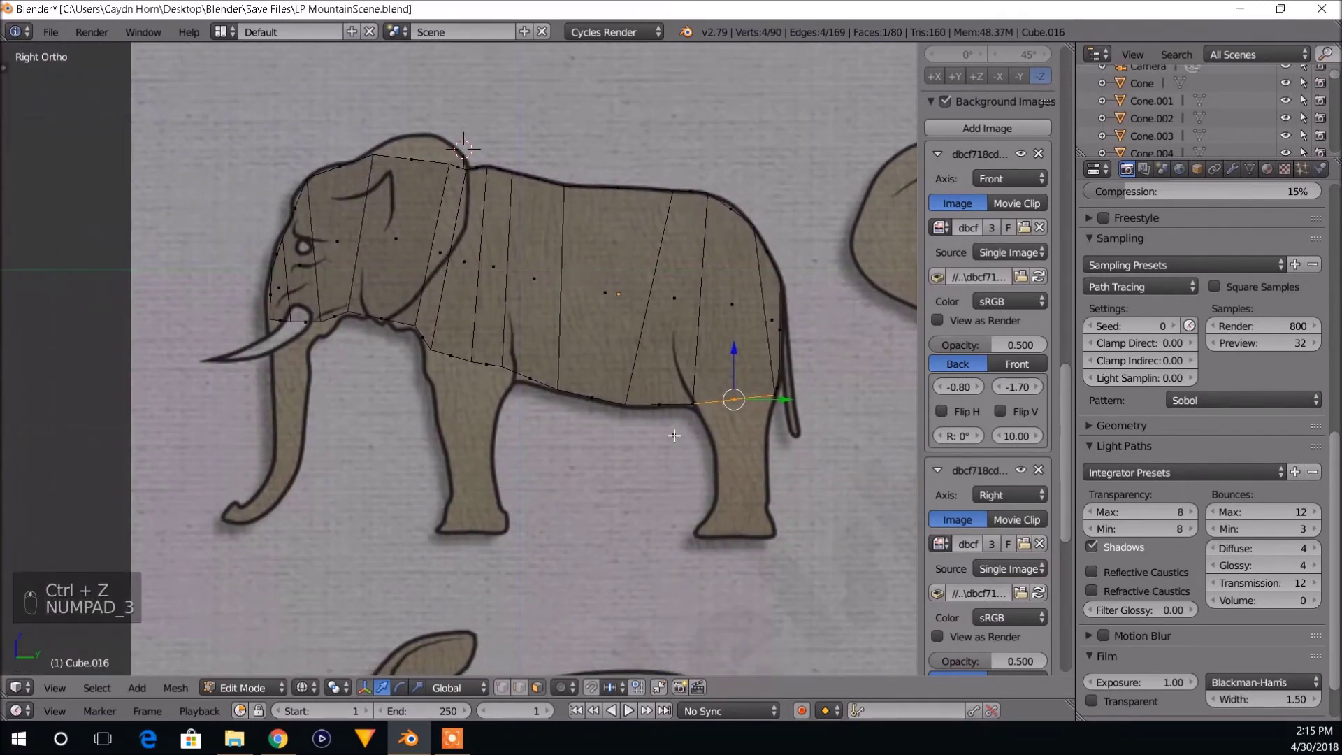
scroll(624, 423, "up", 4)
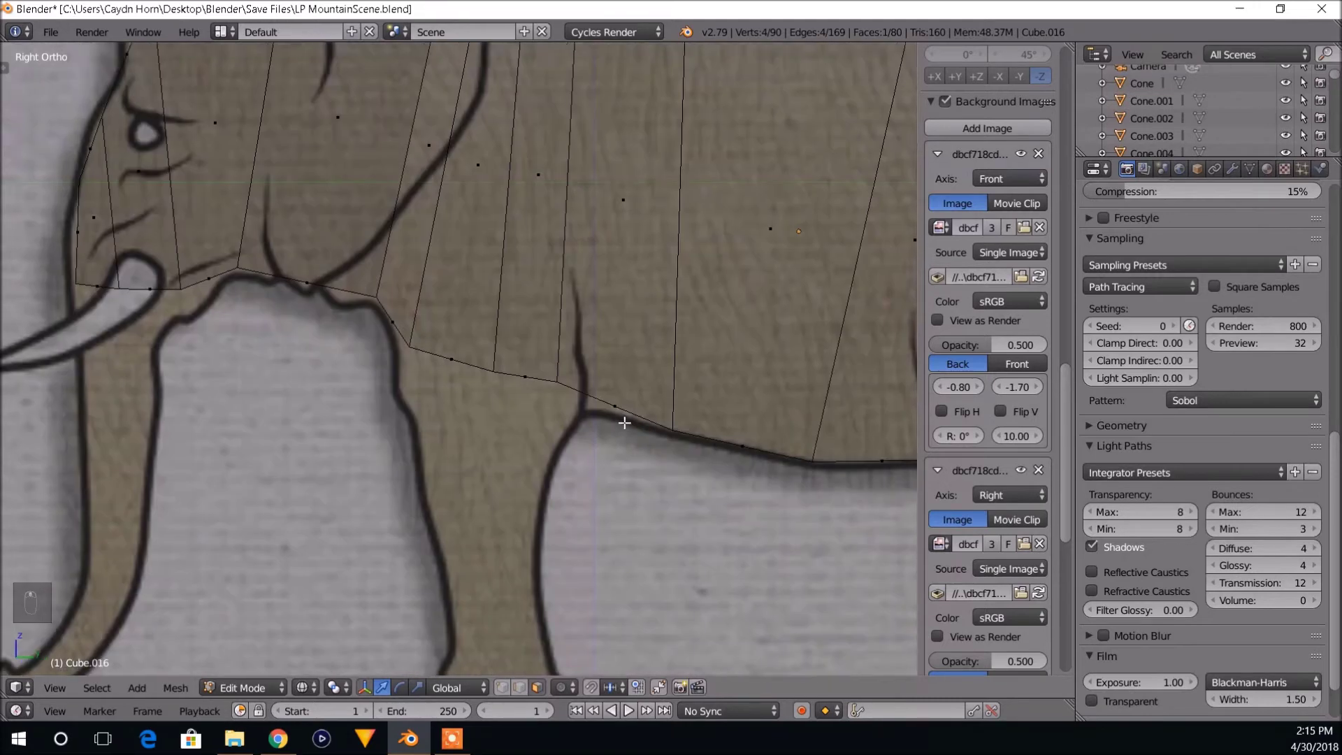
scroll(552, 374, "down", 4)
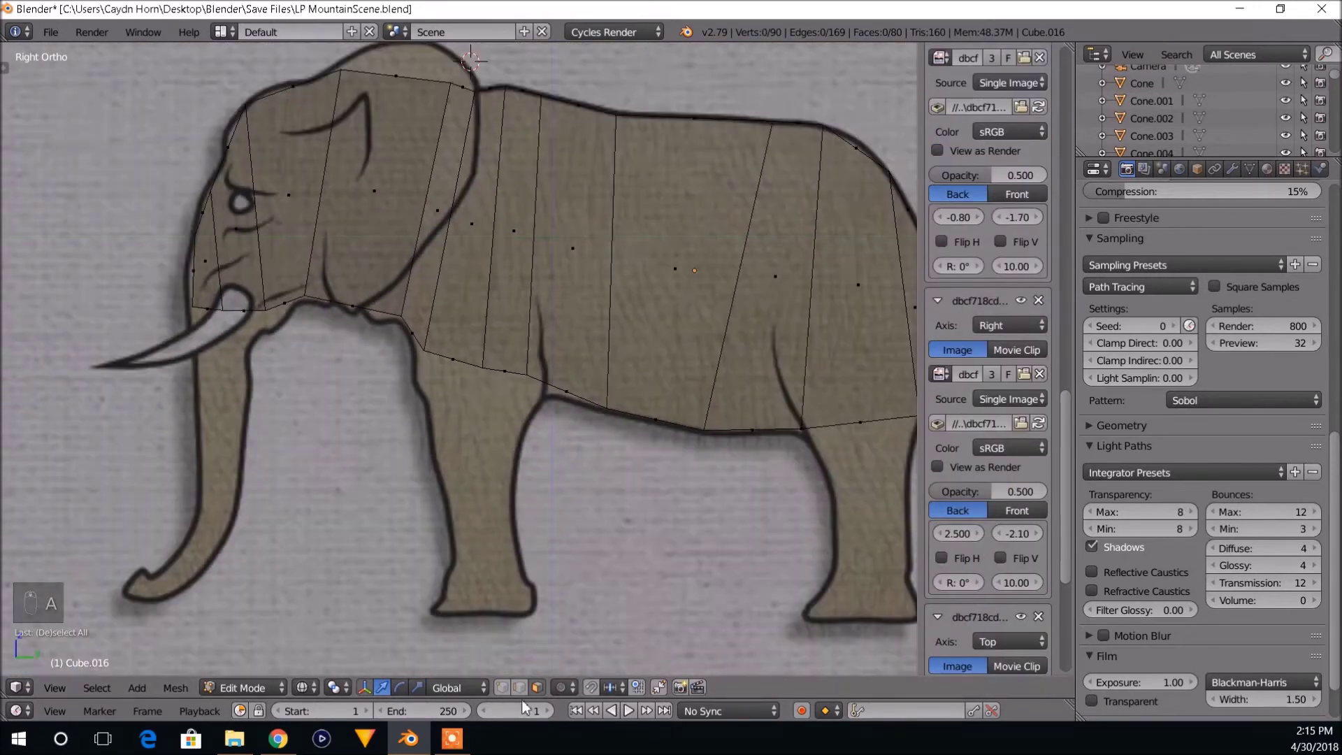
key("a")
key("b")
left_click_drag(528, 337, 548, 402)
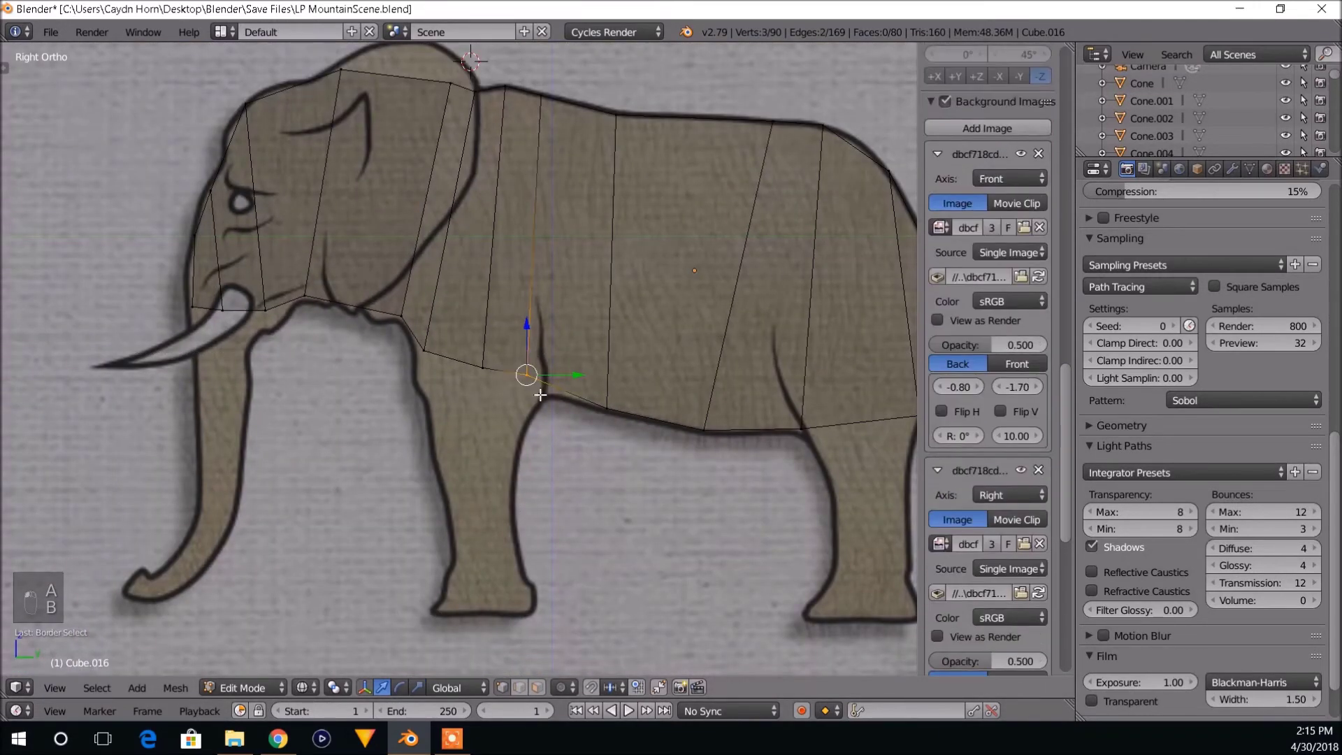
key("g")
left_click(554, 410)
Move the lower chest vertices at the front edge of the front leg onto the reference outline.
key("a")
key("g")
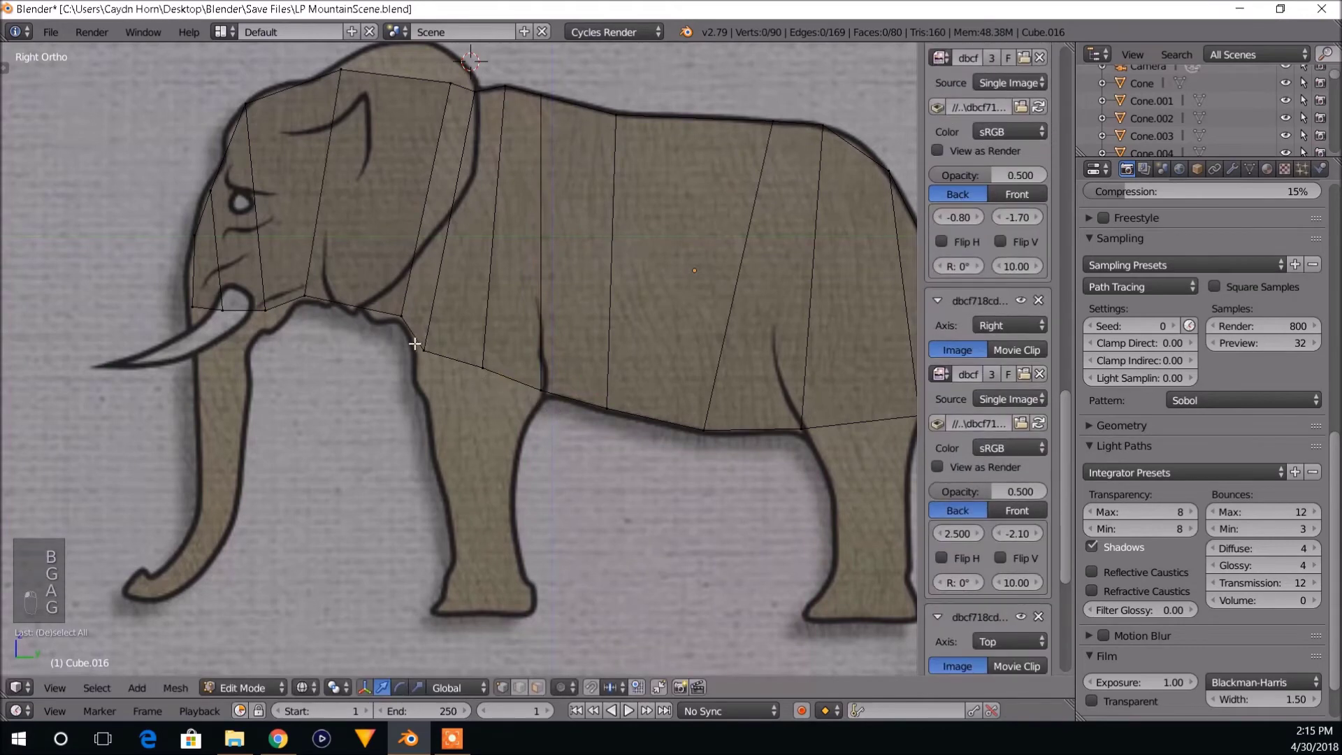
left_click(425, 351)
key("a")
key("a")
key("b")
left_click_drag(409, 334, 447, 376)
key("g")
left_click(440, 369)
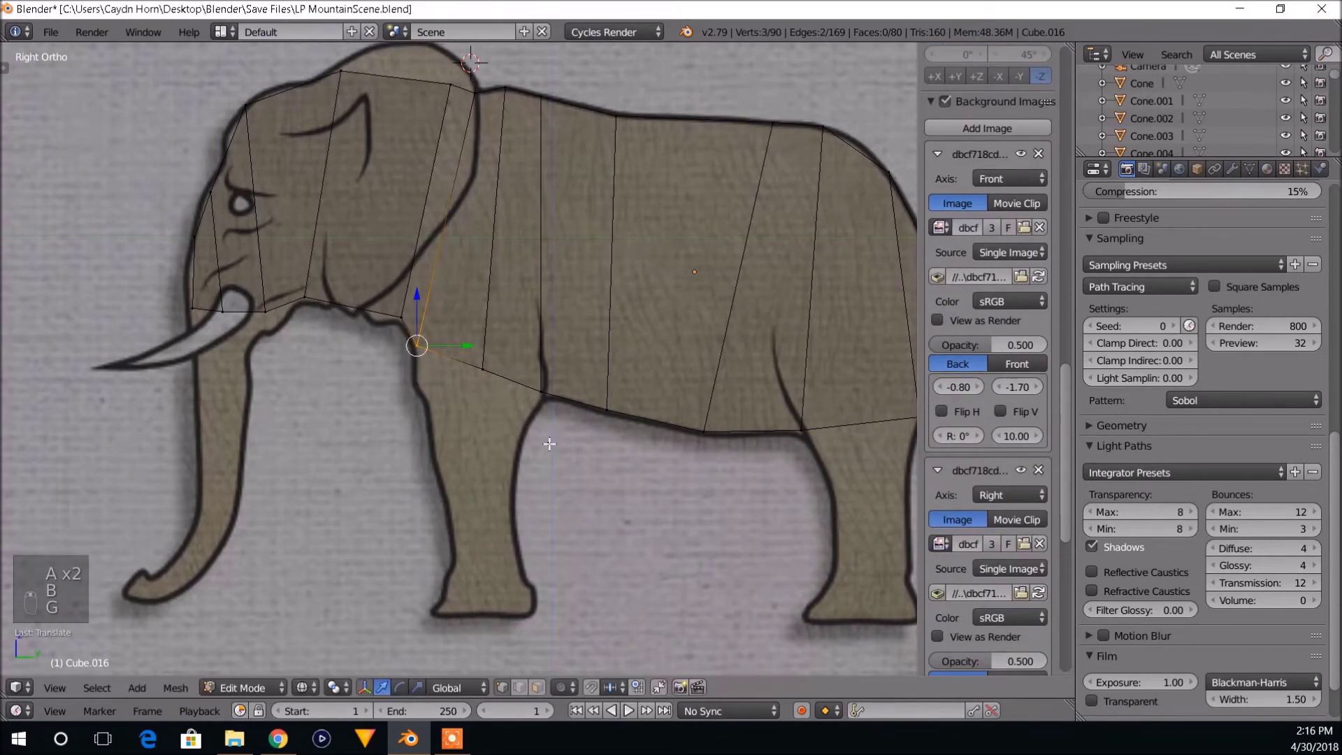
Move the lower head vertices just behind the tusk slightly down towards the rear edge of the trunk.
middle_click_drag(468, 426, 569, 481, "shift")
scroll(569, 481, "up", 2)
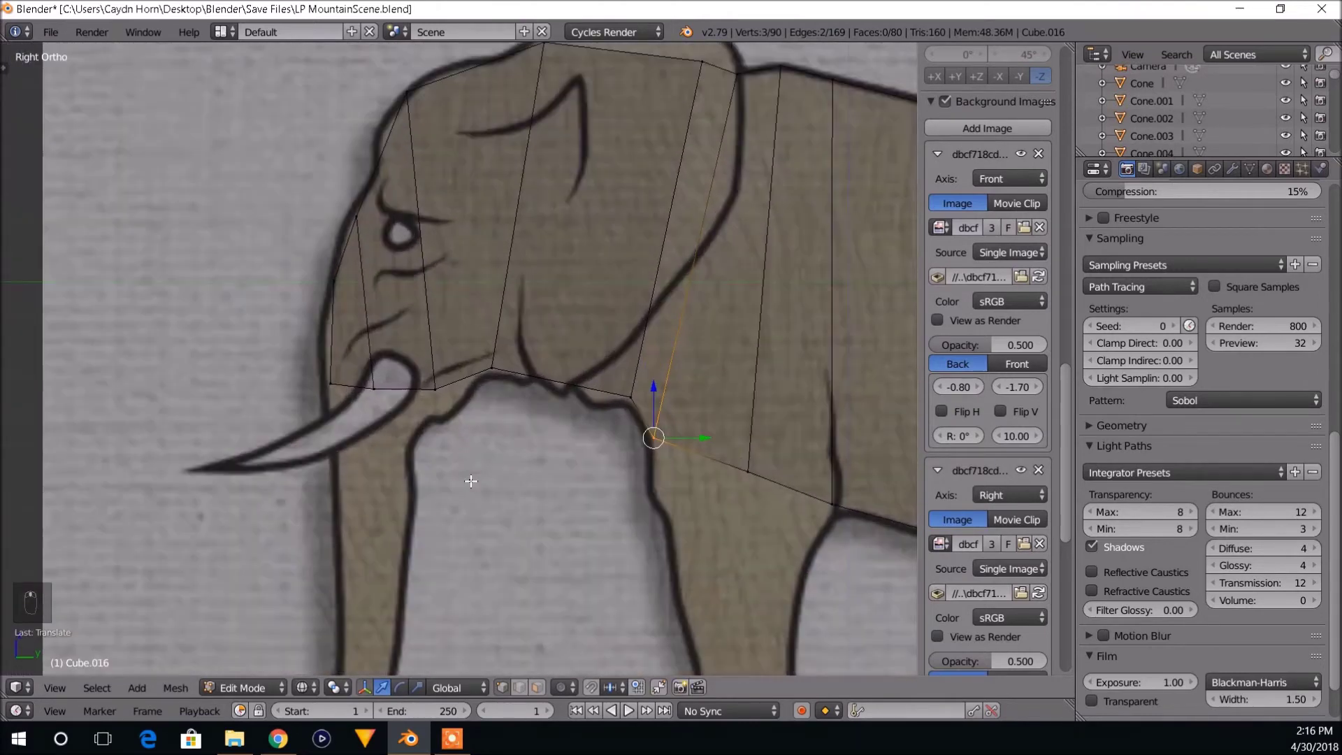
scroll(987, 349, "down", 5)
key("a")
key("b")
left_click_drag(411, 365, 449, 404)
key("g")
left_click(448, 408)
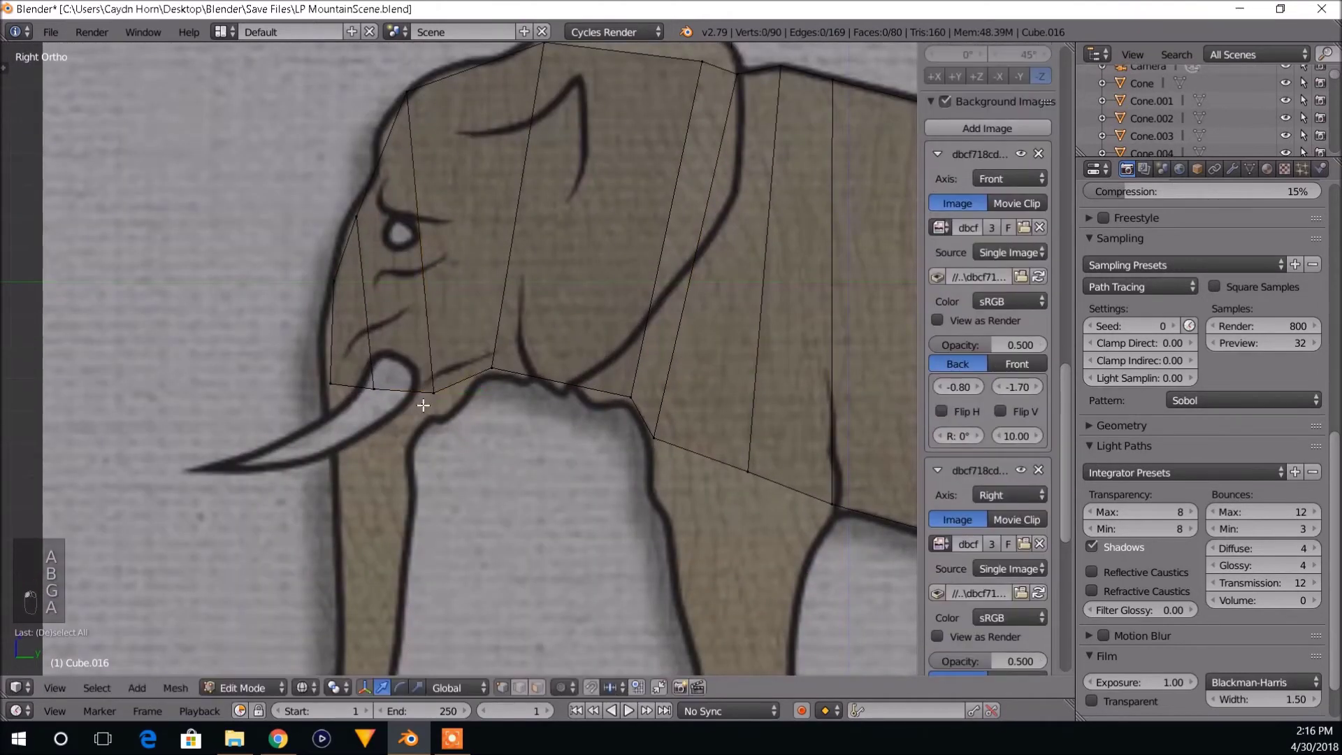
Move the lowest vertices at the front of the face outward onto the trunk's front outline.
key("a")
key("b")
left_click_drag(330, 365, 351, 393)
key("a")
key("g")
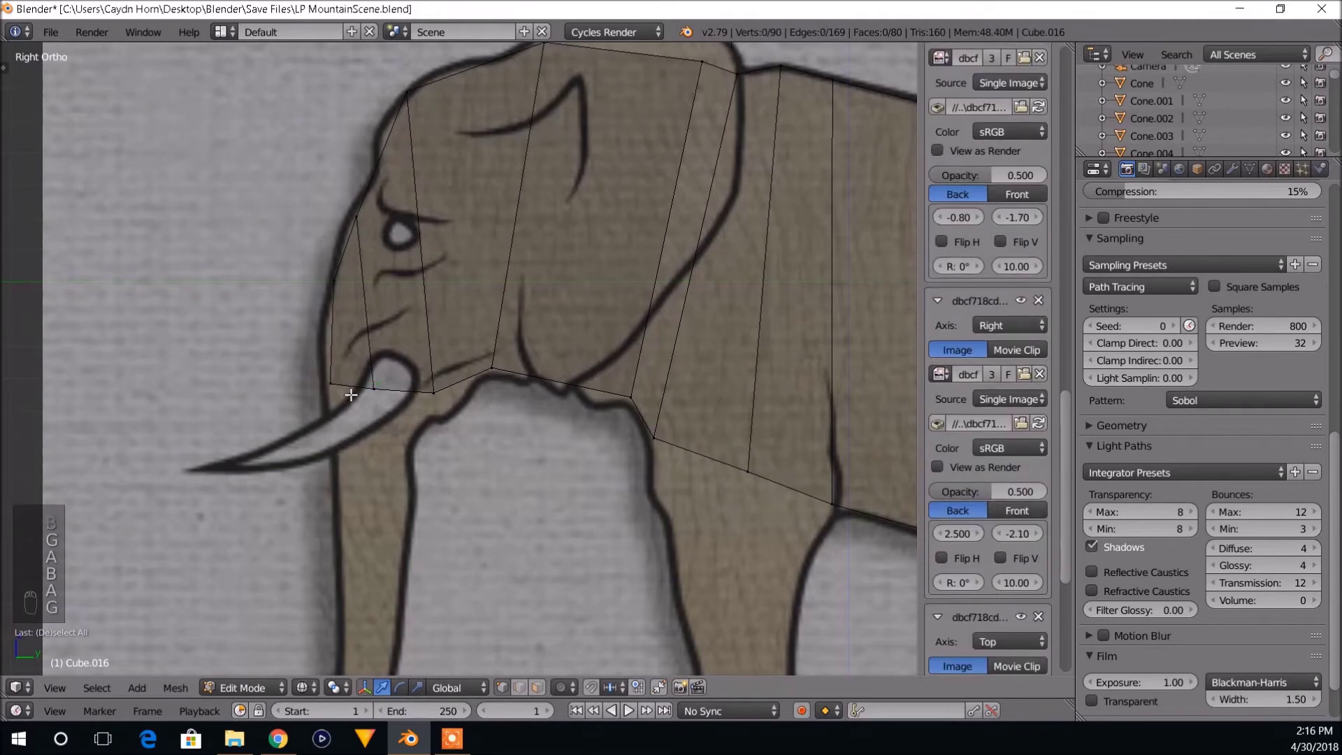
key("a")
key("a")
key("b")
left_click_drag(321, 368, 341, 391)
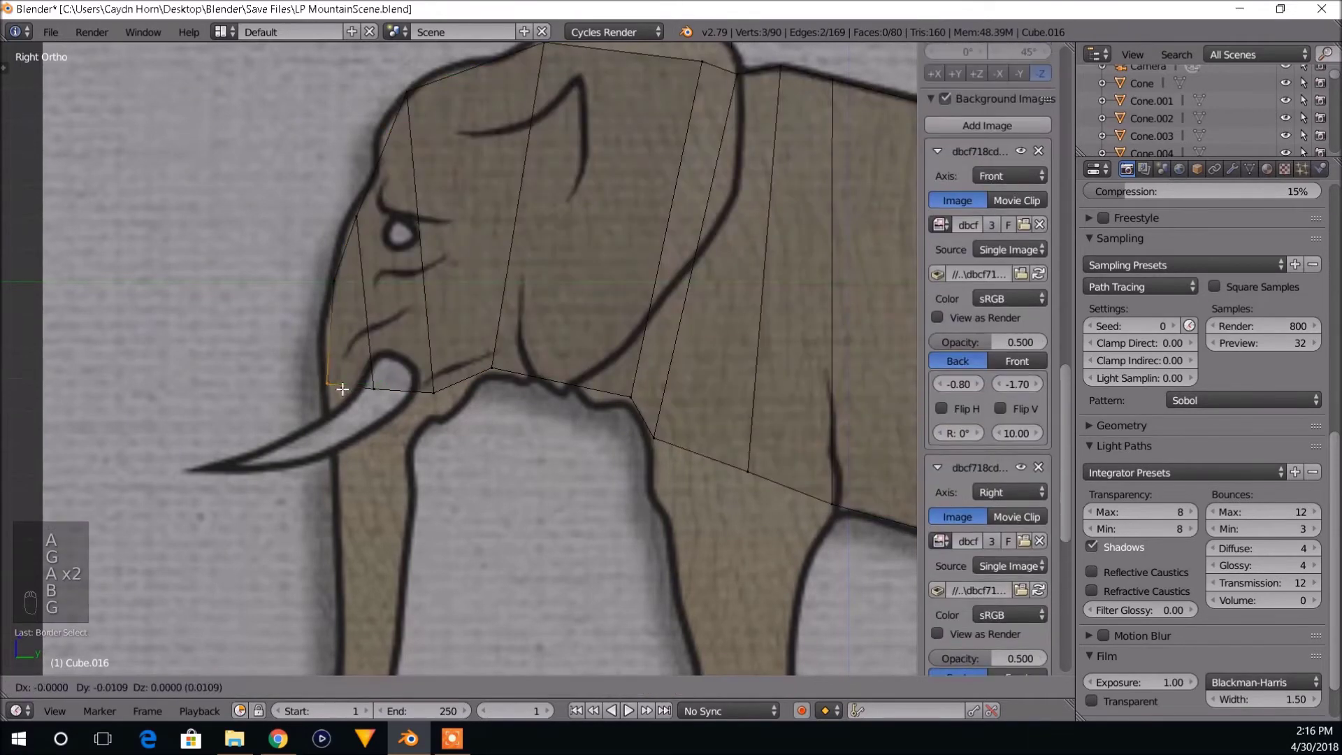
key("g")
left_click(346, 390)
Select a single rear underside face and extrude it down to the back foot of the side reference.
scroll(346, 389, "down", 6)
scroll(478, 501, "up", 1)
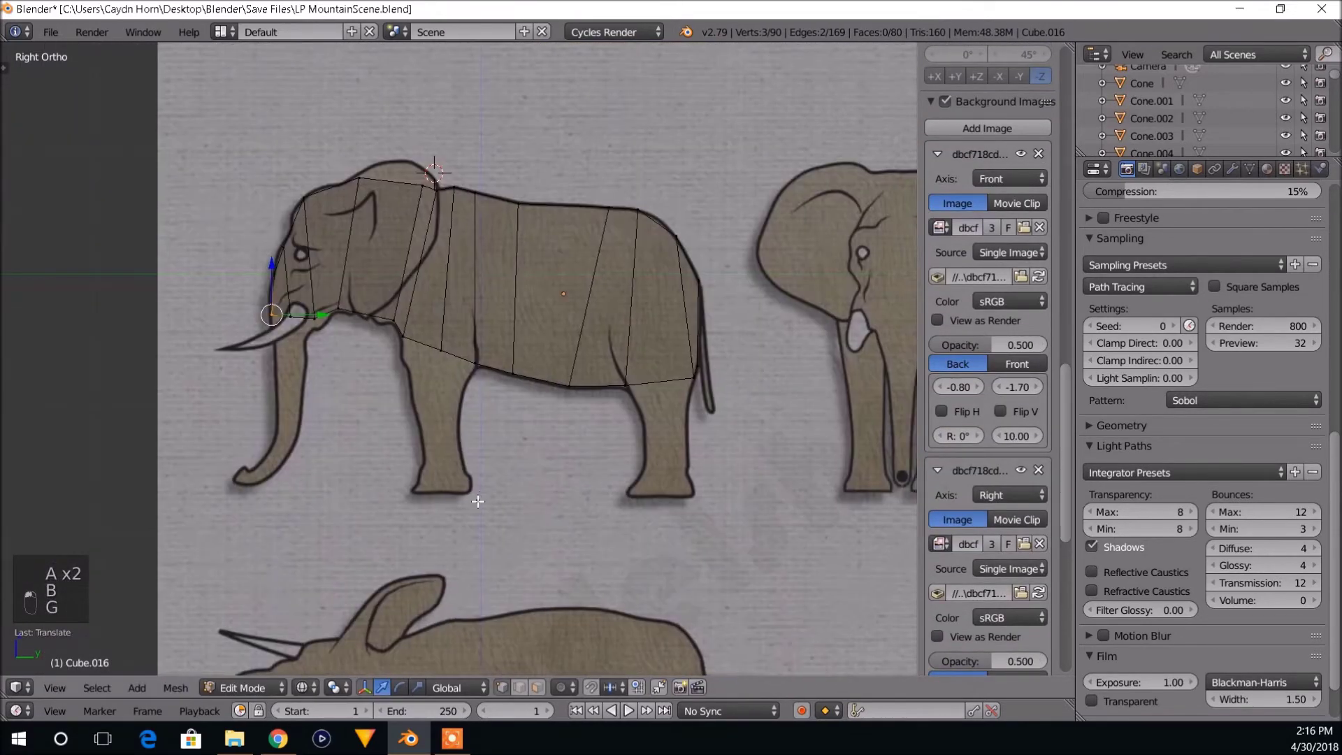
middle_click_drag(741, 366, 615, 424, "shift")
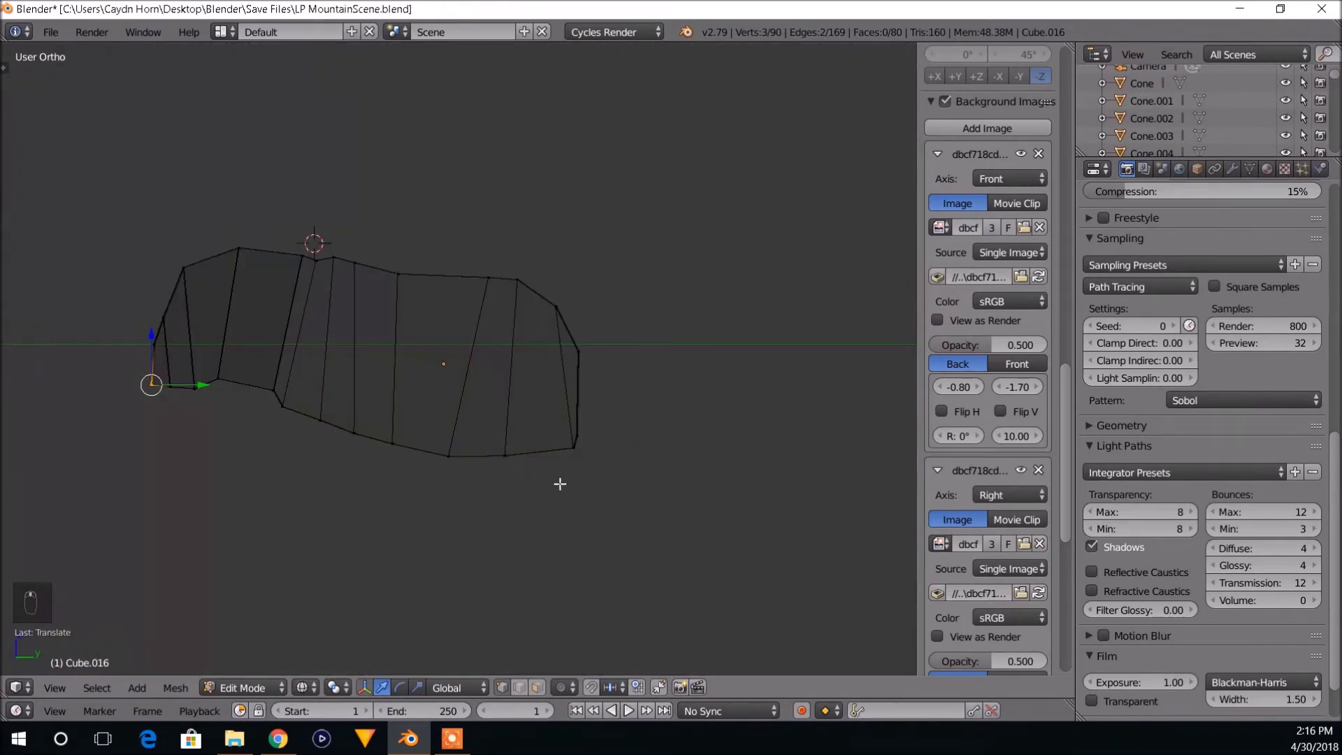
left_click(537, 687)
middle_click_drag(568, 620, 633, 512)
scroll(585, 493, "up", 3)
right_click(601, 460)
scroll(604, 470, "down", 2)
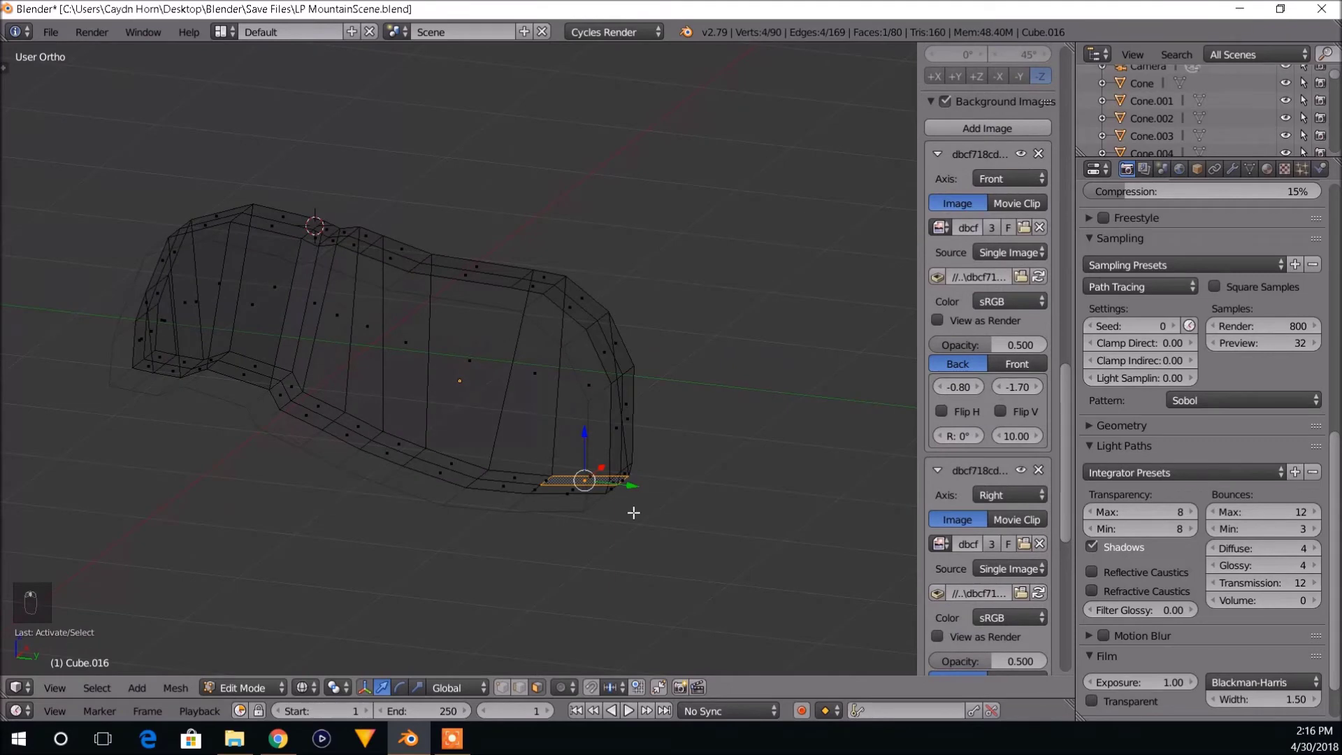
key("KP_3")
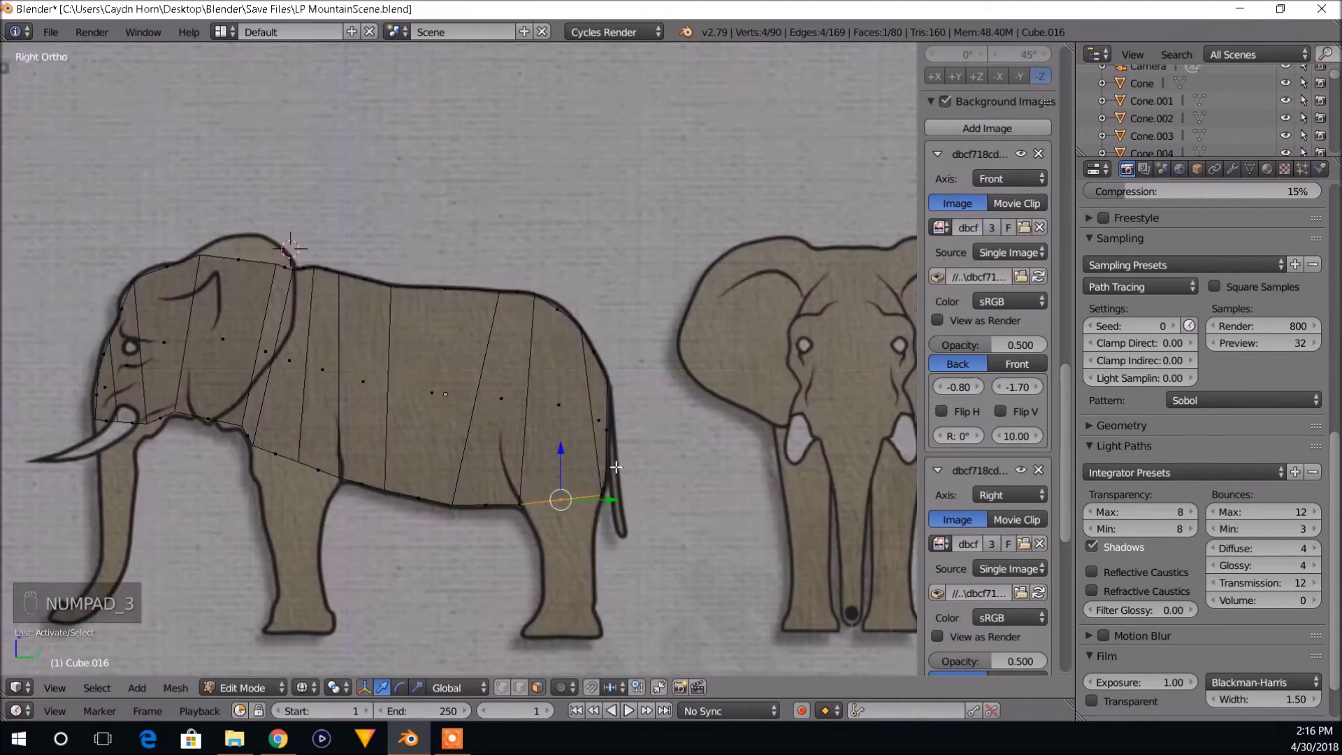
middle_click_drag(616, 466, 559, 293, "shift")
key("e")
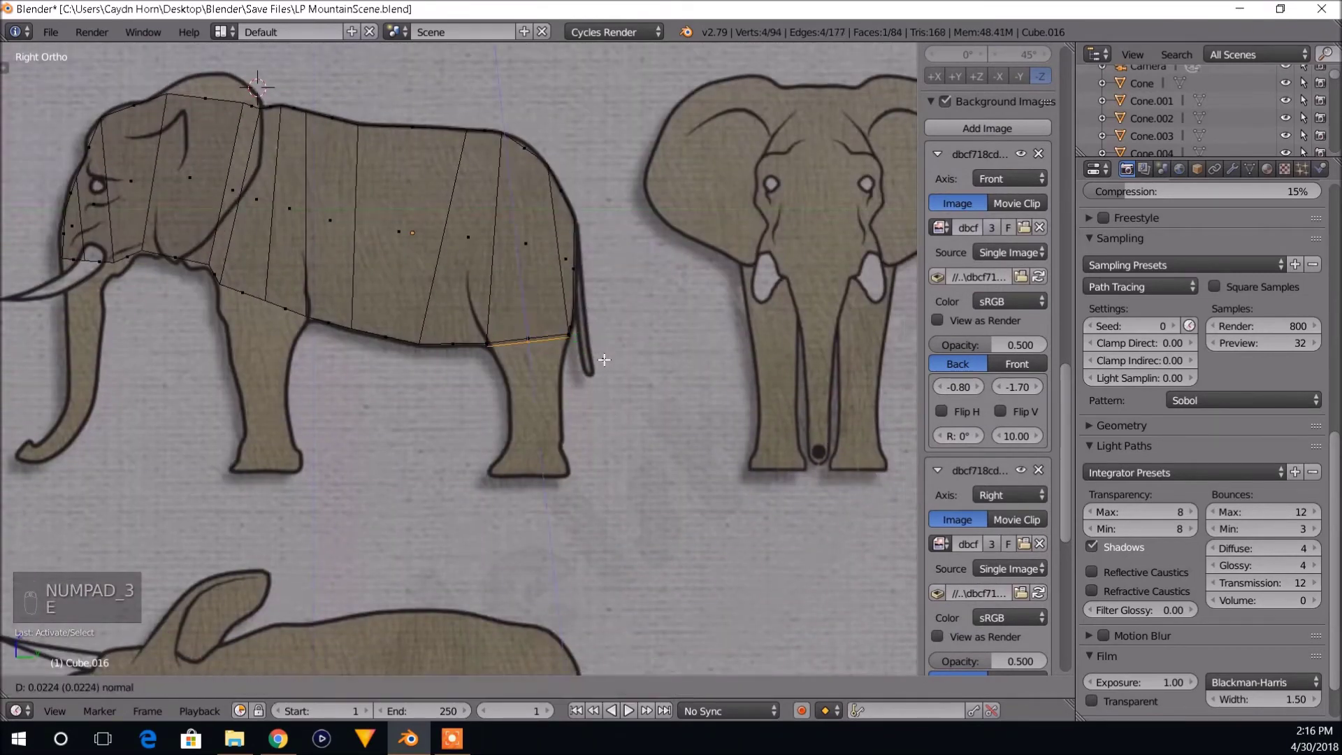
left_click(613, 482)
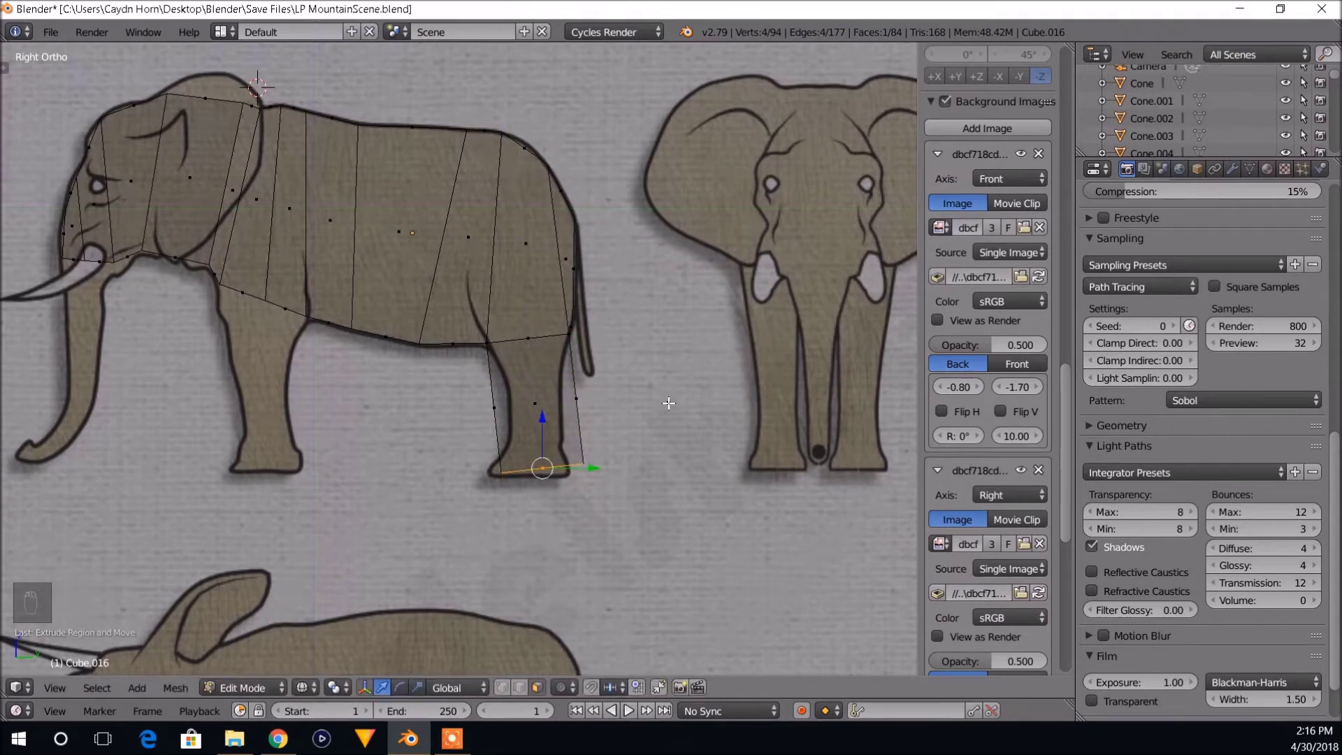
Rotate the back leg's end face level and move it onto the sole of the reference foot.
key("r")
left_click(676, 451)
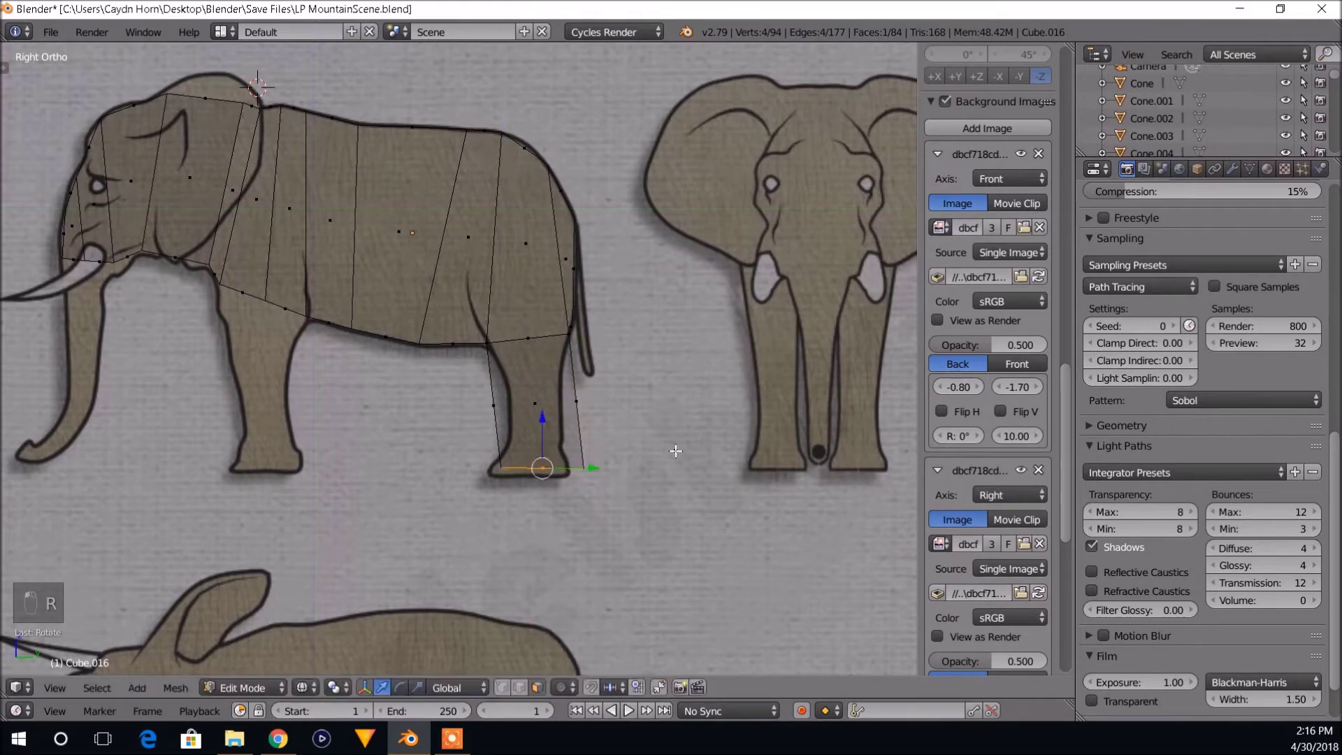
key("g")
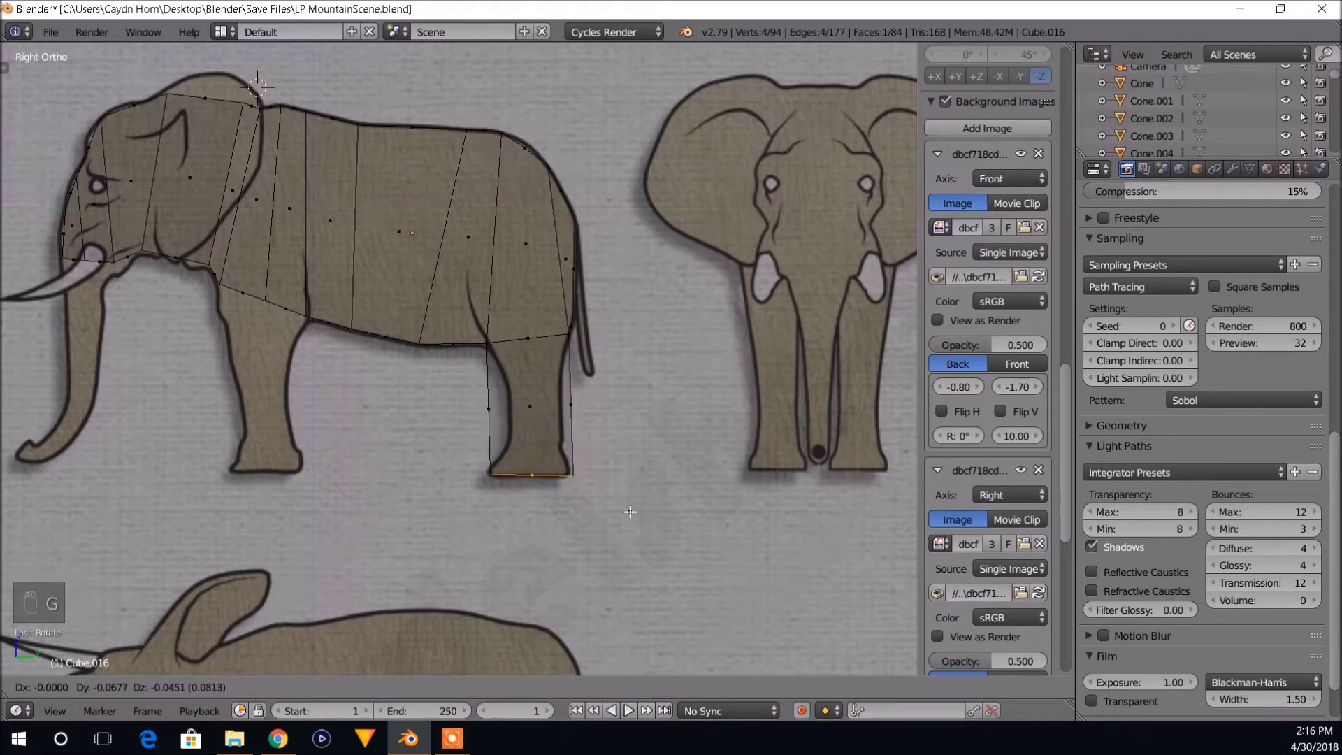
left_click(630, 512)
Select the two underside faces above the front leg and extrude them down to about foot height.
scroll(632, 516, "up", 3)
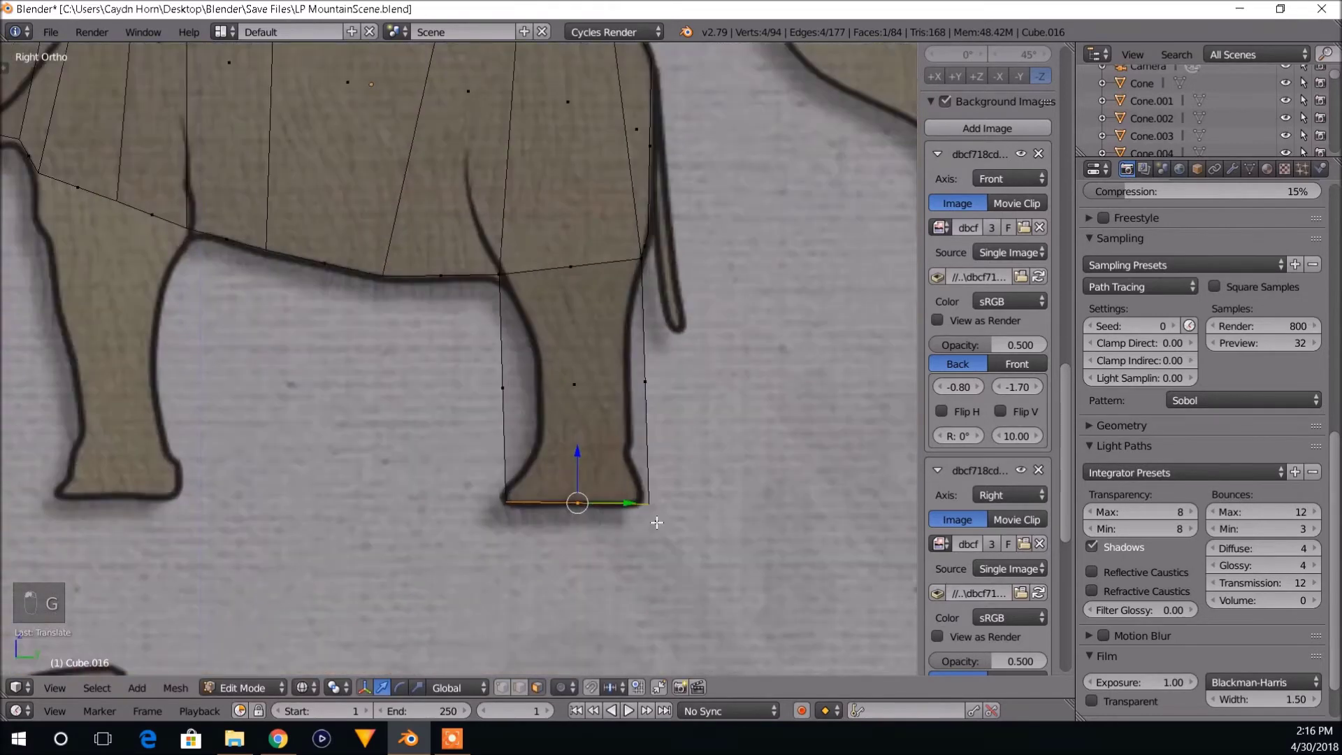
middle_click_drag(334, 454, 499, 396, "shift")
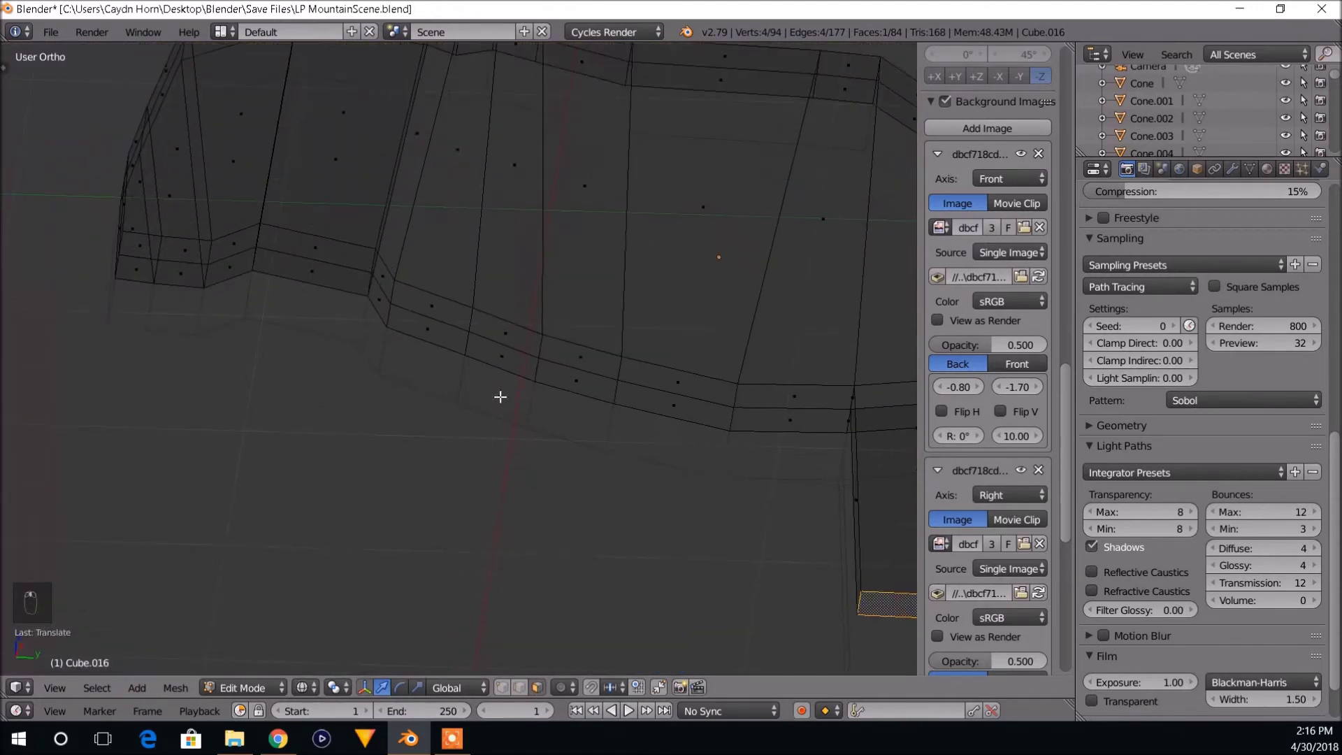
right_click(511, 337)
right_click(435, 310, "shift")
key("KP_3")
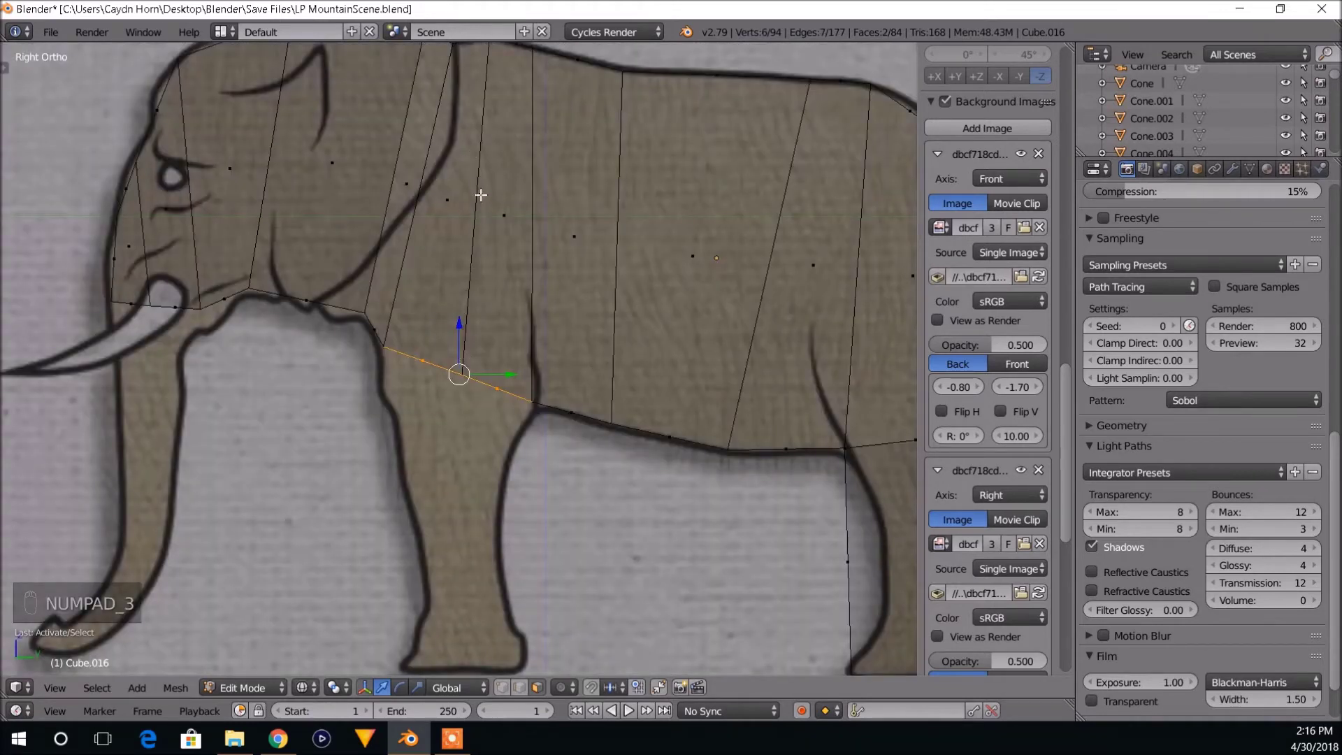
middle_click_drag(559, 541, 560, 500)
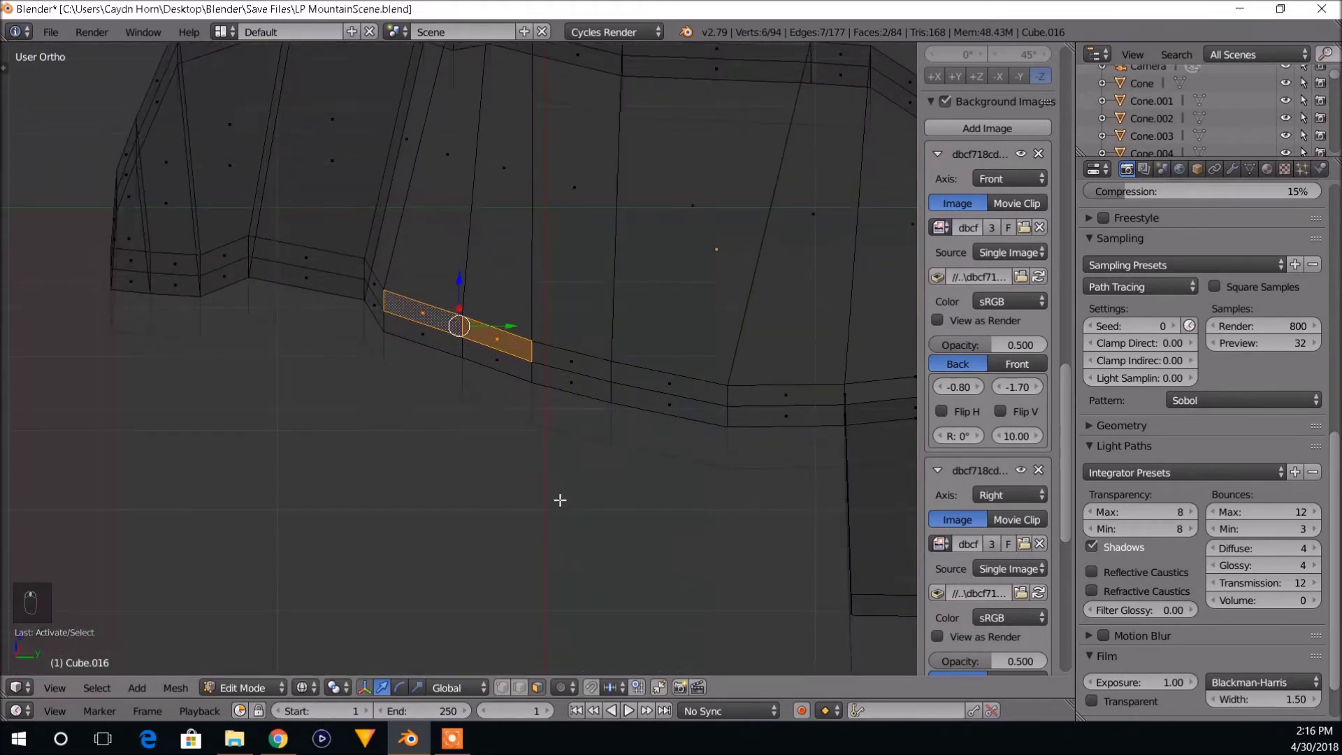
middle_click_drag(574, 423, 560, 413)
key("KP_3")
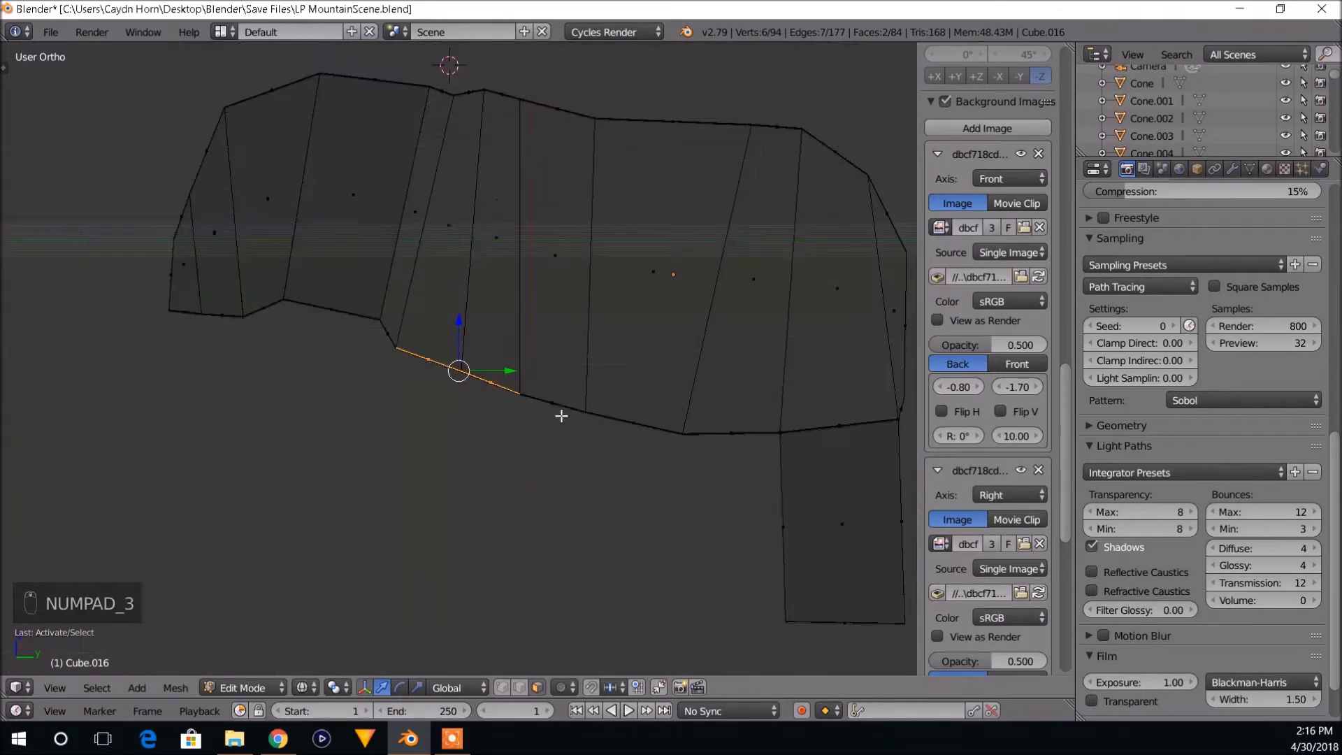
key("e")
left_click(586, 664)
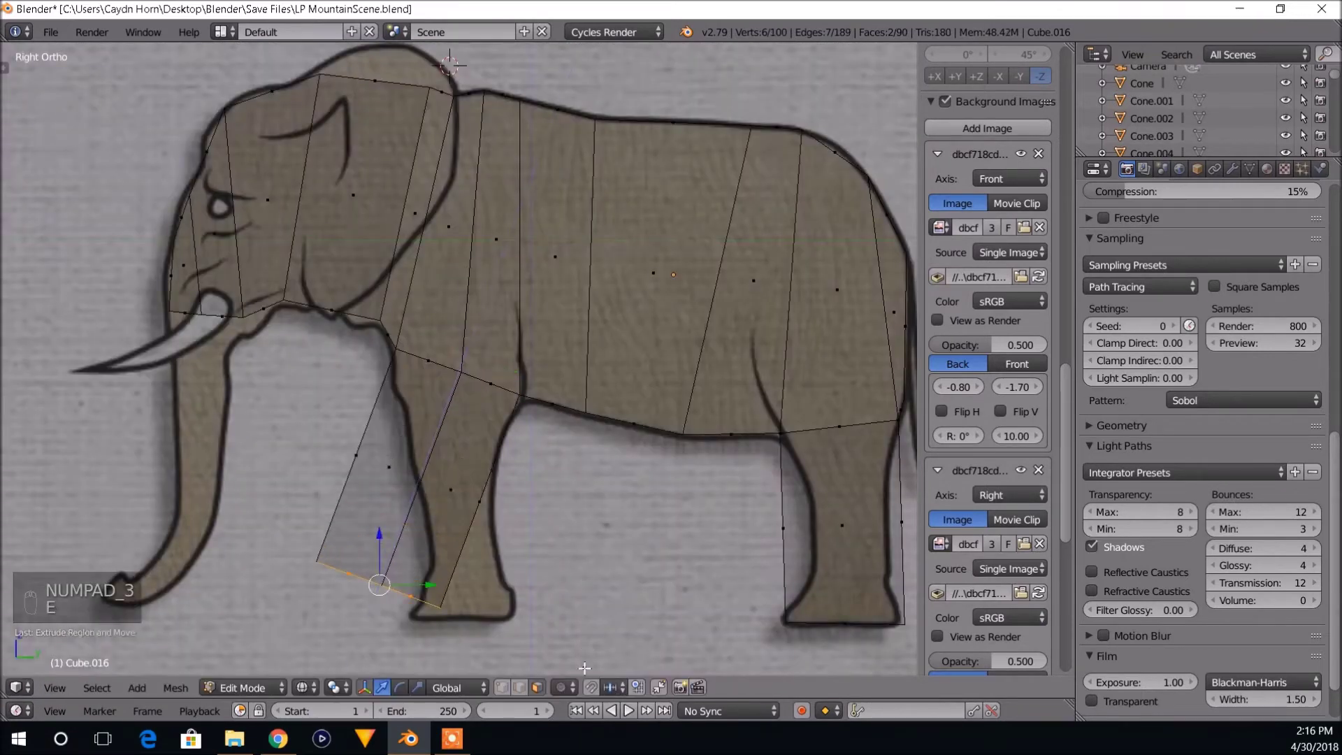
Rotate the front leg's end faces level and move them onto the sole of the reference front foot.
key("r")
left_click(678, 578)
key("g")
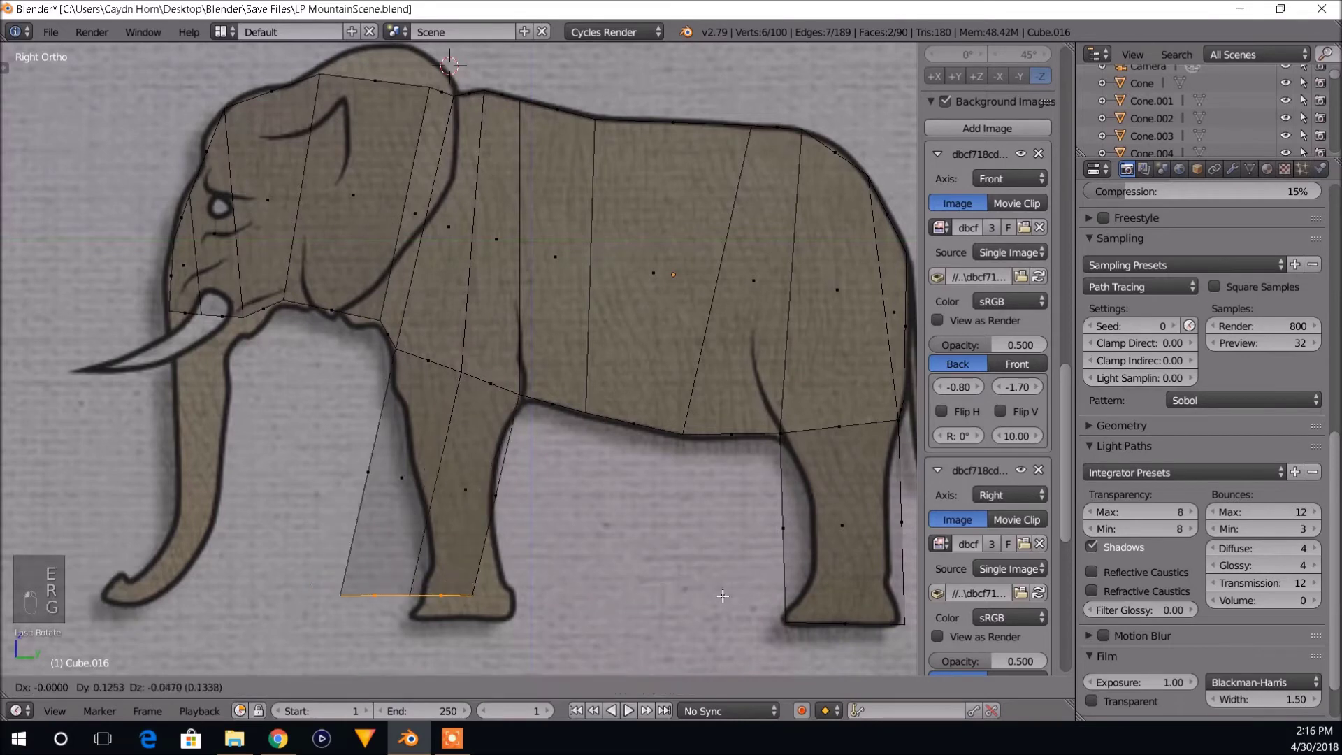
left_click(760, 613)
Switch to solid shading and add a centred loop cut lengthwise along the side of the body.
scroll(629, 503, "down", 3)
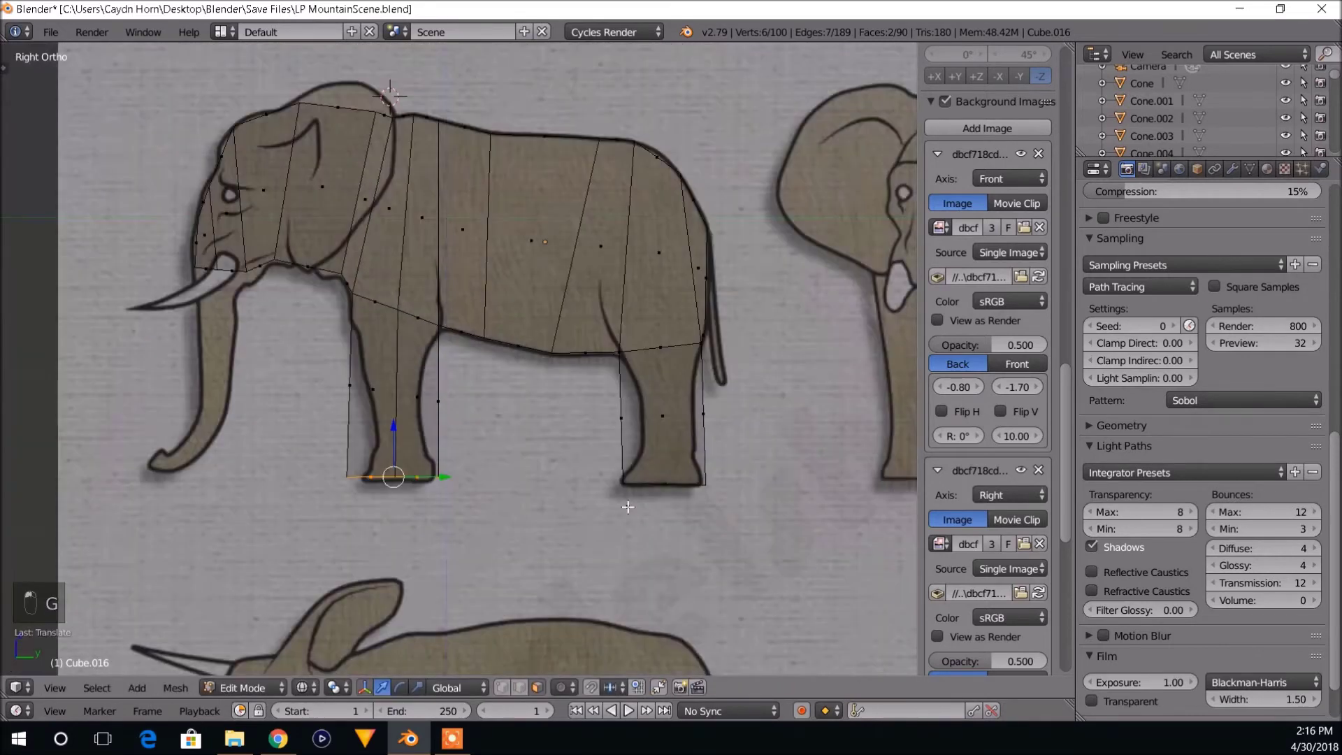
scroll(616, 521, "up", 1)
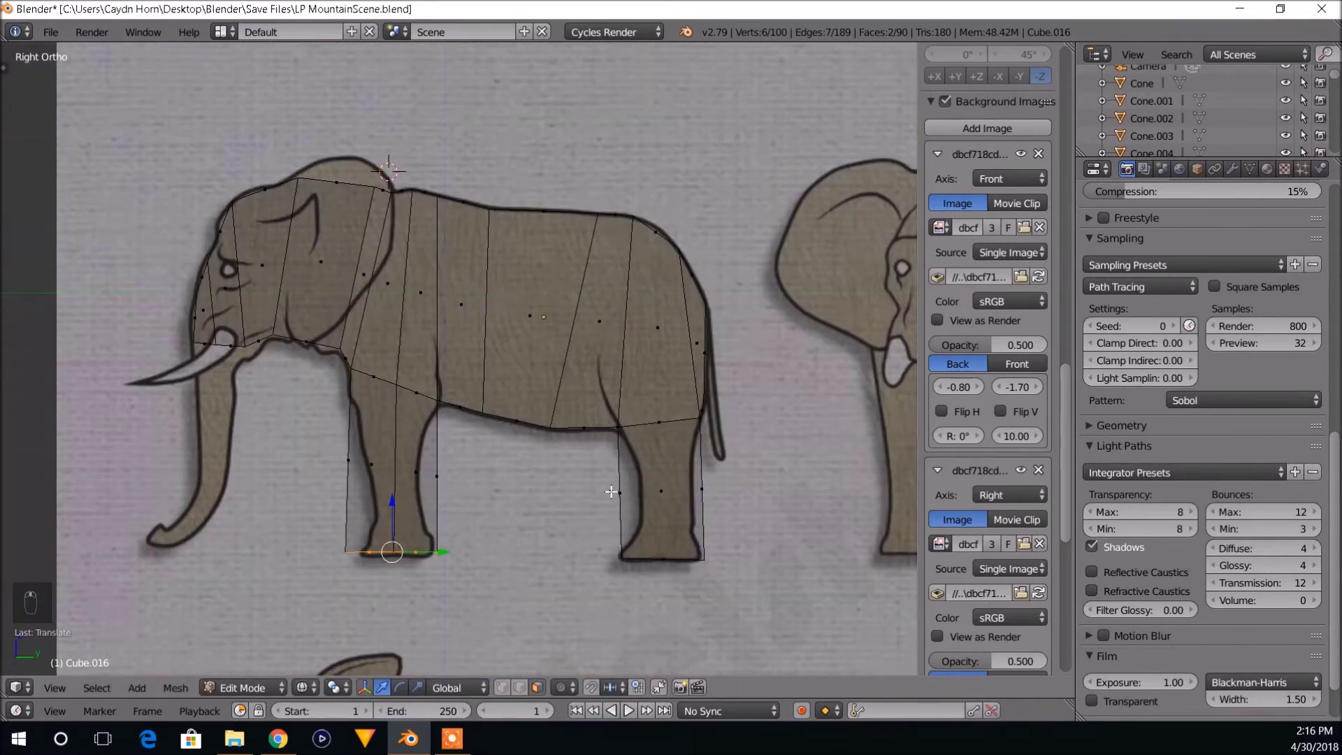
middle_click_drag(614, 491, 533, 511)
mouse_move(528, 458)
middle_mouse_down()
mouse_move(525, 503)
mouse_move(482, 534)
mouse_move(479, 464)
mouse_move(509, 454)
mouse_move(488, 479)
mouse_move(506, 462)
mouse_move(512, 506)
mouse_move(503, 495)
middle_mouse_up()
key("z")
scroll(511, 516, "up", 2)
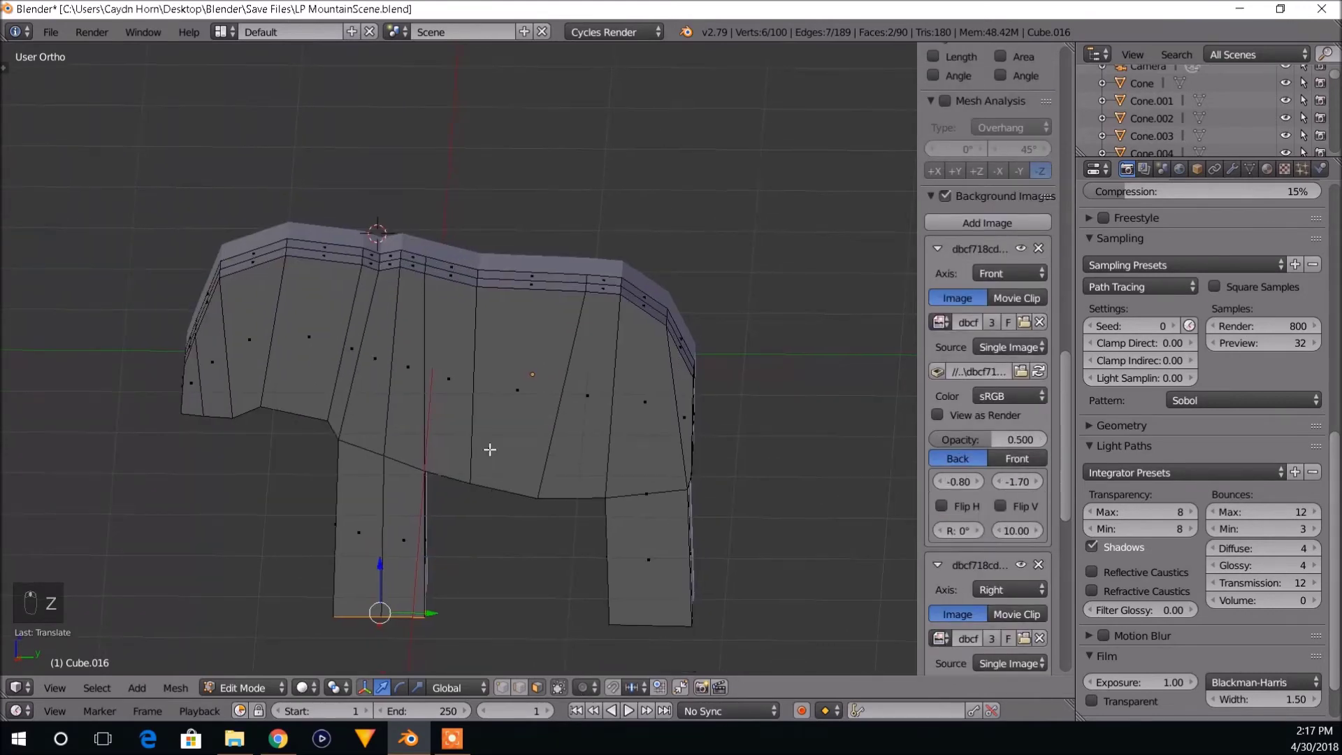
key("ctrl+r")
left_click(468, 398)
right_click(468, 398)
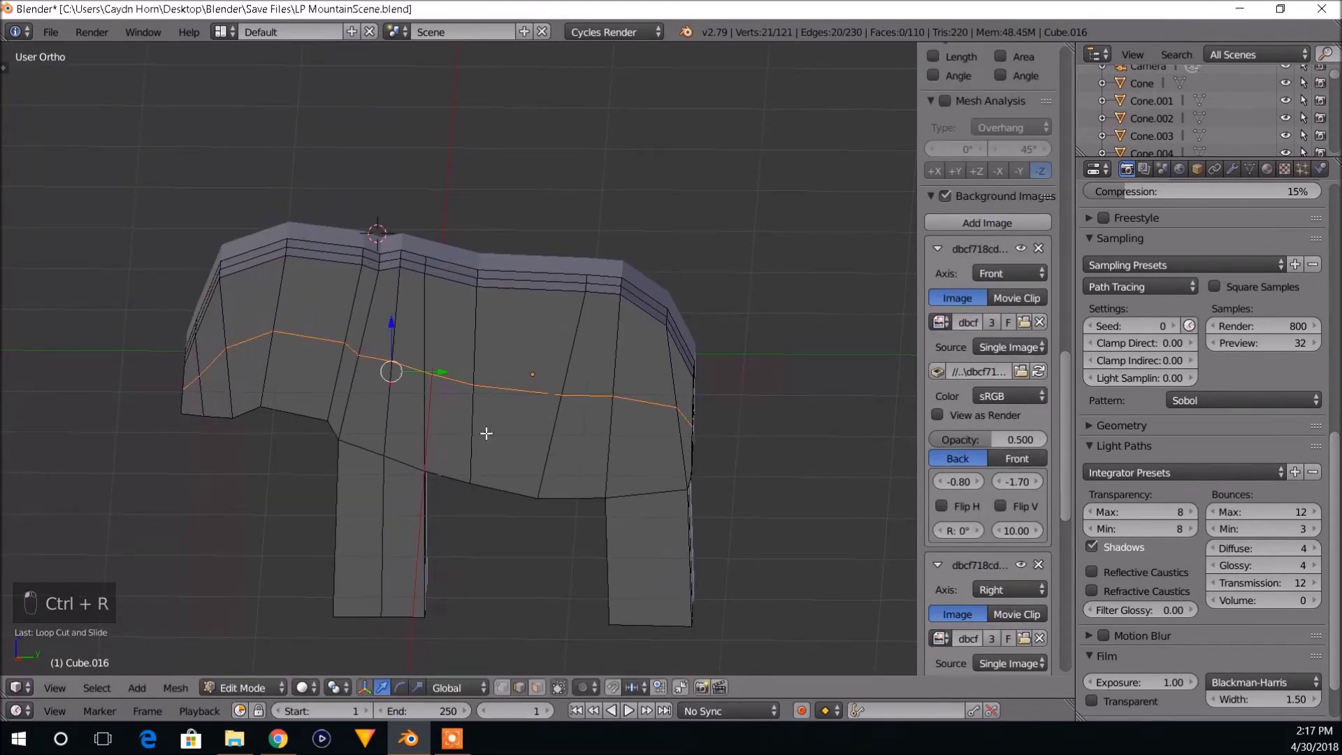
Add a centred horizontal loop cut around the back leg.
middle_click_drag(529, 513, 495, 464, "shift")
key("ctrl+r")
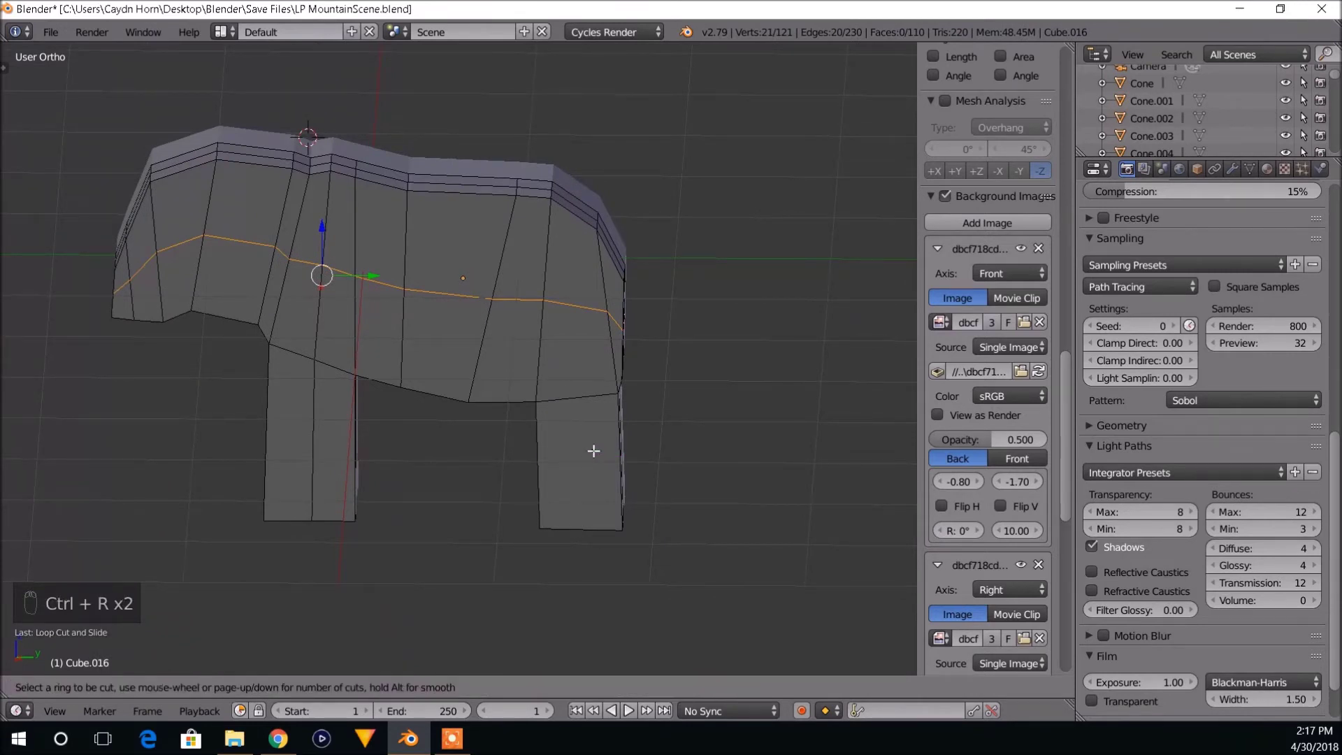
left_click(600, 462)
right_click(600, 461)
Add a centred horizontal loop cut around the front leg and rotate it level.
key("ctrl+r")
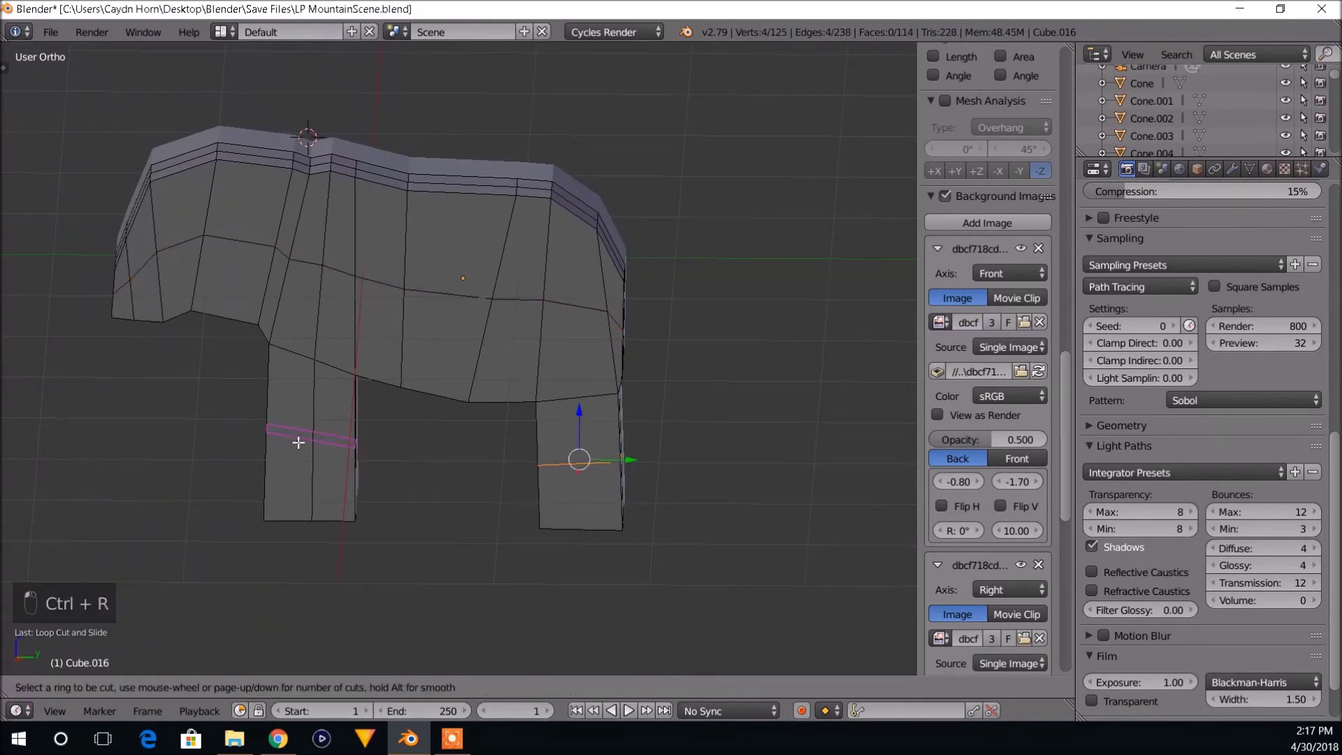
left_click(299, 443)
right_click(298, 442)
key("r")
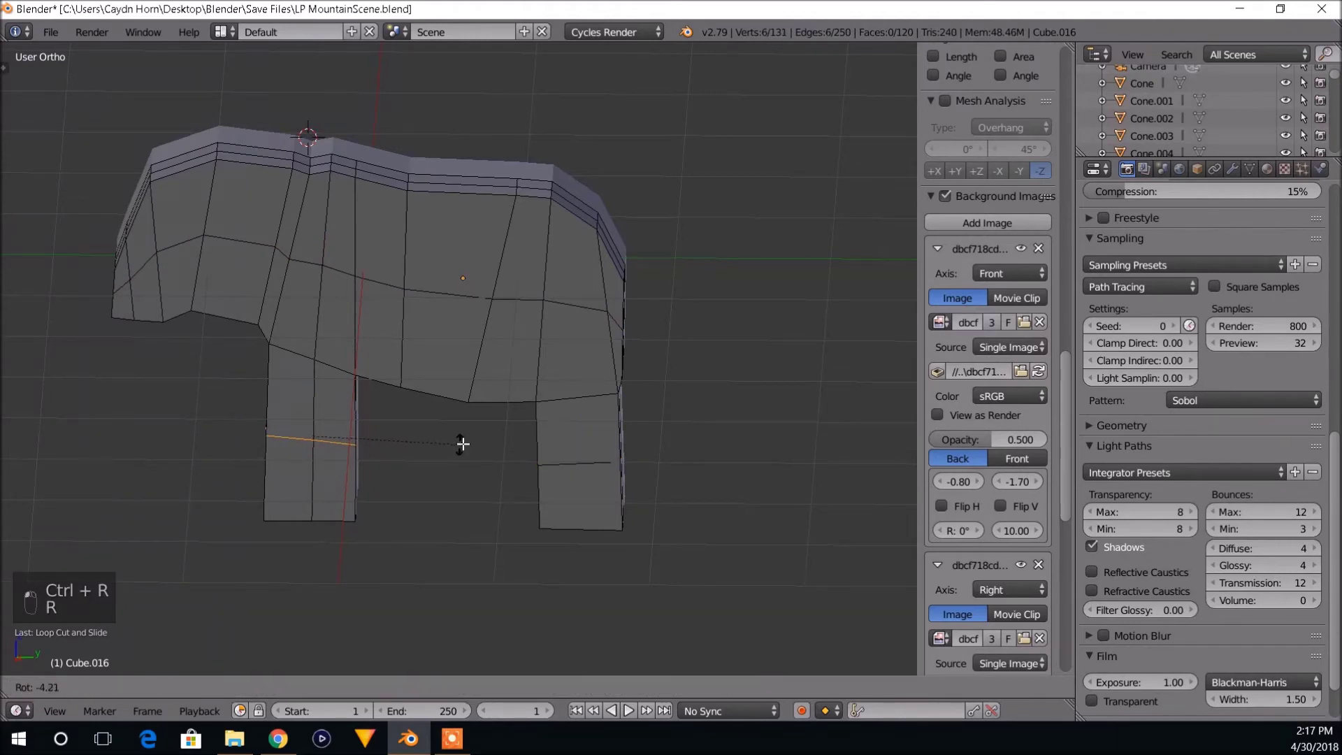
left_click(468, 432)
Add a vertical loop cut through the middle of the back leg and up the side of the body.
middle_click_drag(633, 492, 636, 471)
middle_click_drag(581, 398, 575, 443, "shift")
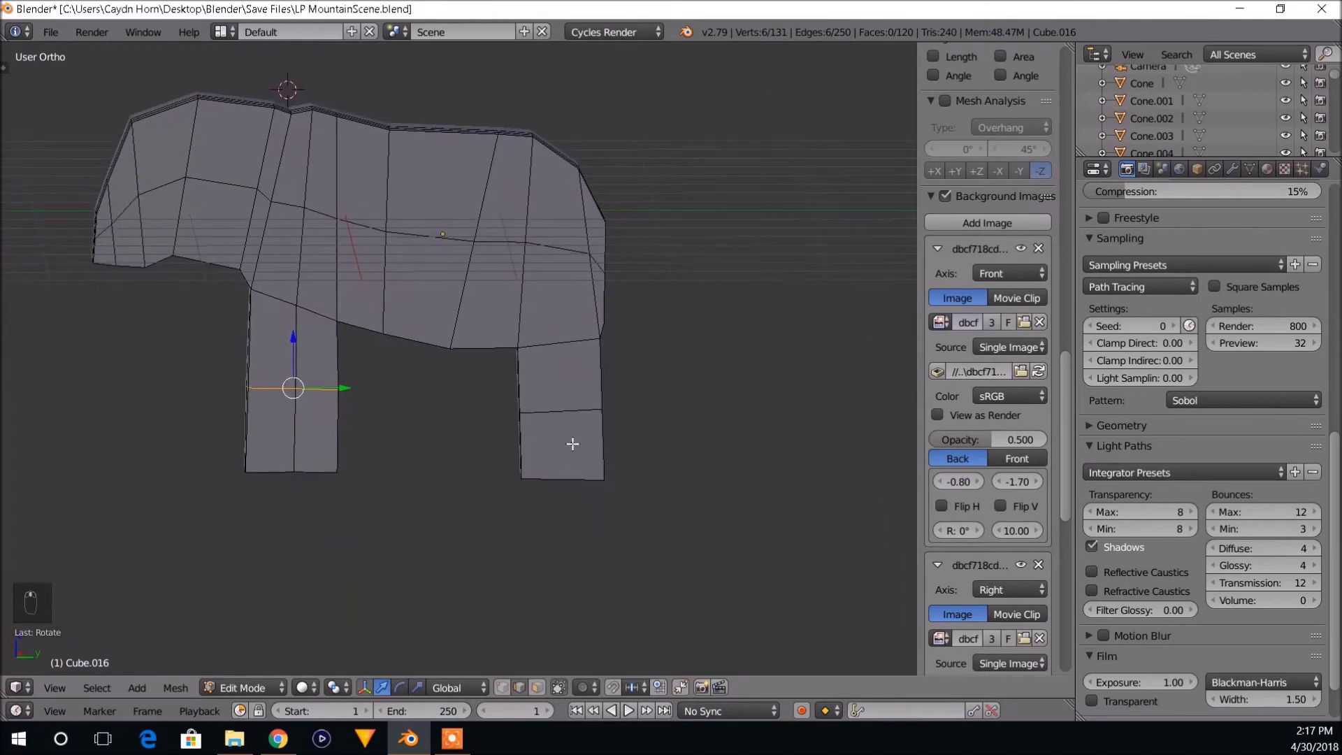
key("ctrl+r")
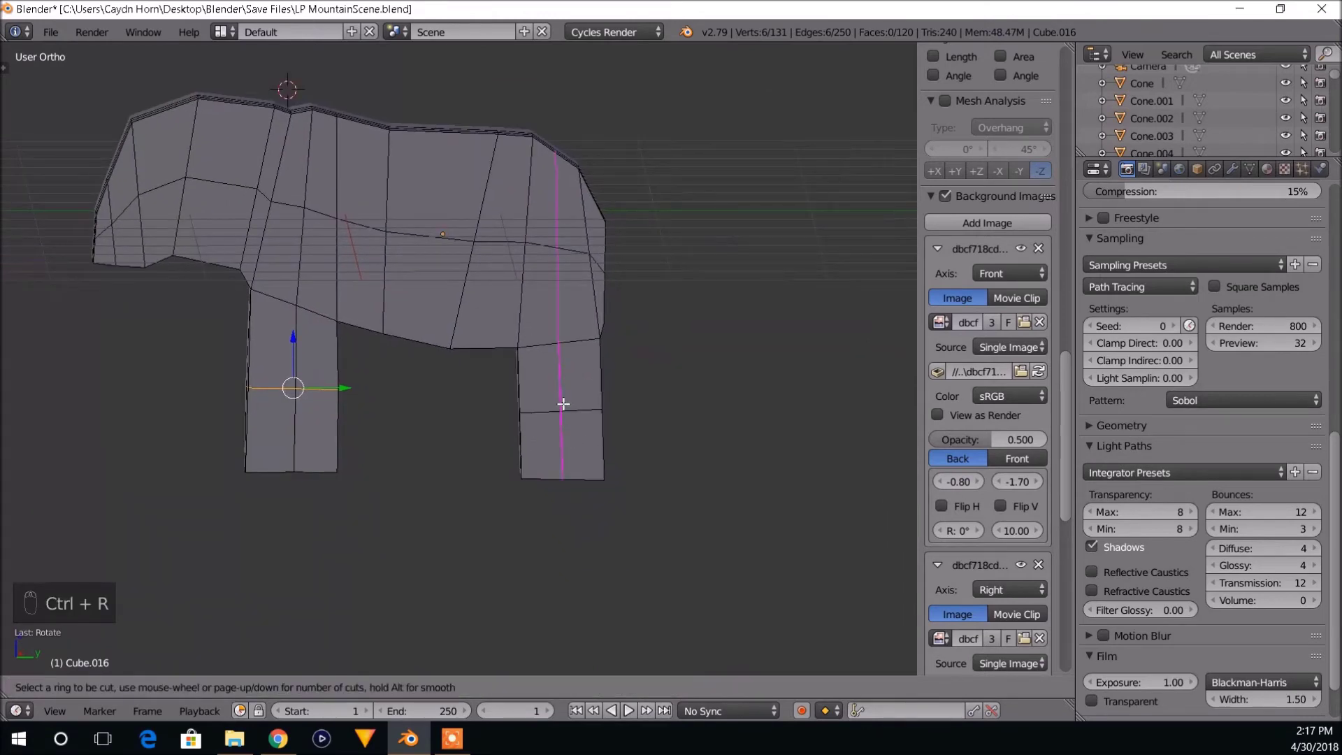
left_click(564, 404)
left_click(563, 404)
middle_click_drag(568, 406, 570, 638)
right_click(566, 409)
right_click(538, 451)
middle_click_drag(562, 466, 448, 463)
left_click_drag(377, 463, 369, 466)
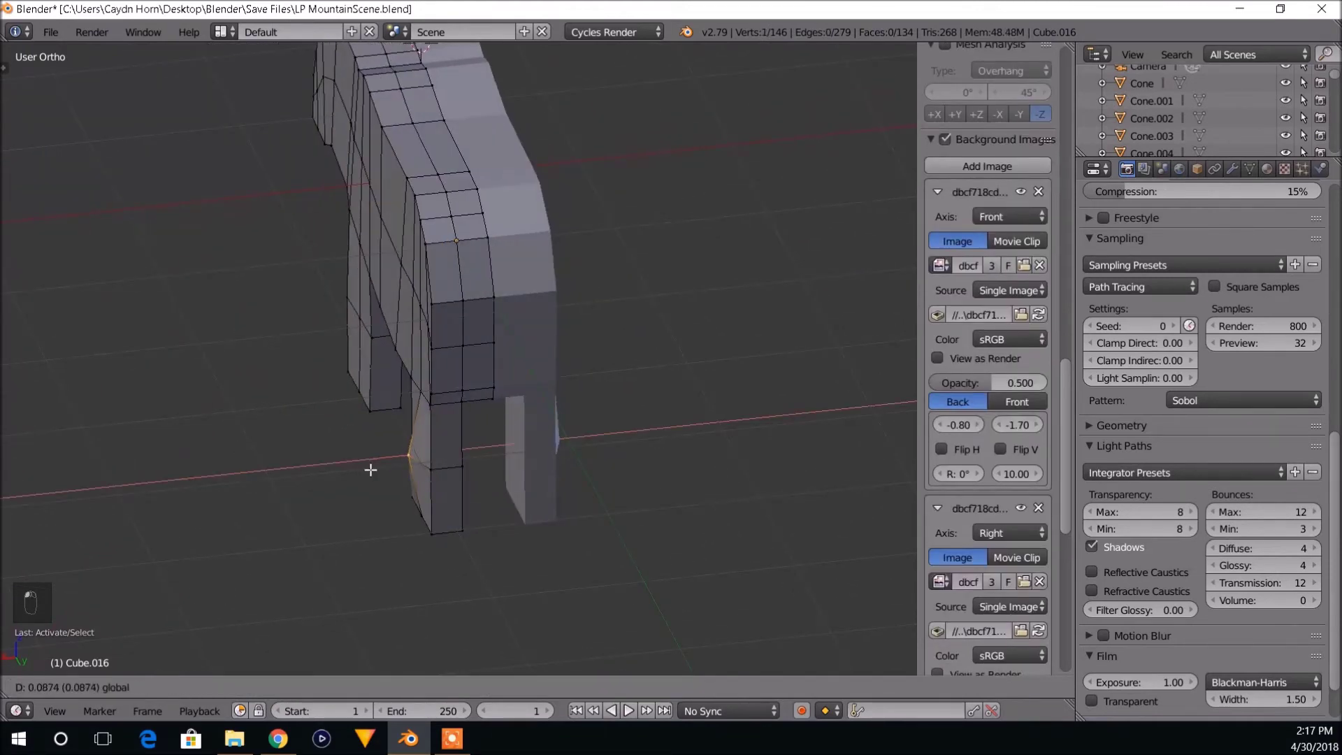
left_click(370, 469)
middle_click_drag(466, 525, 666, 493)
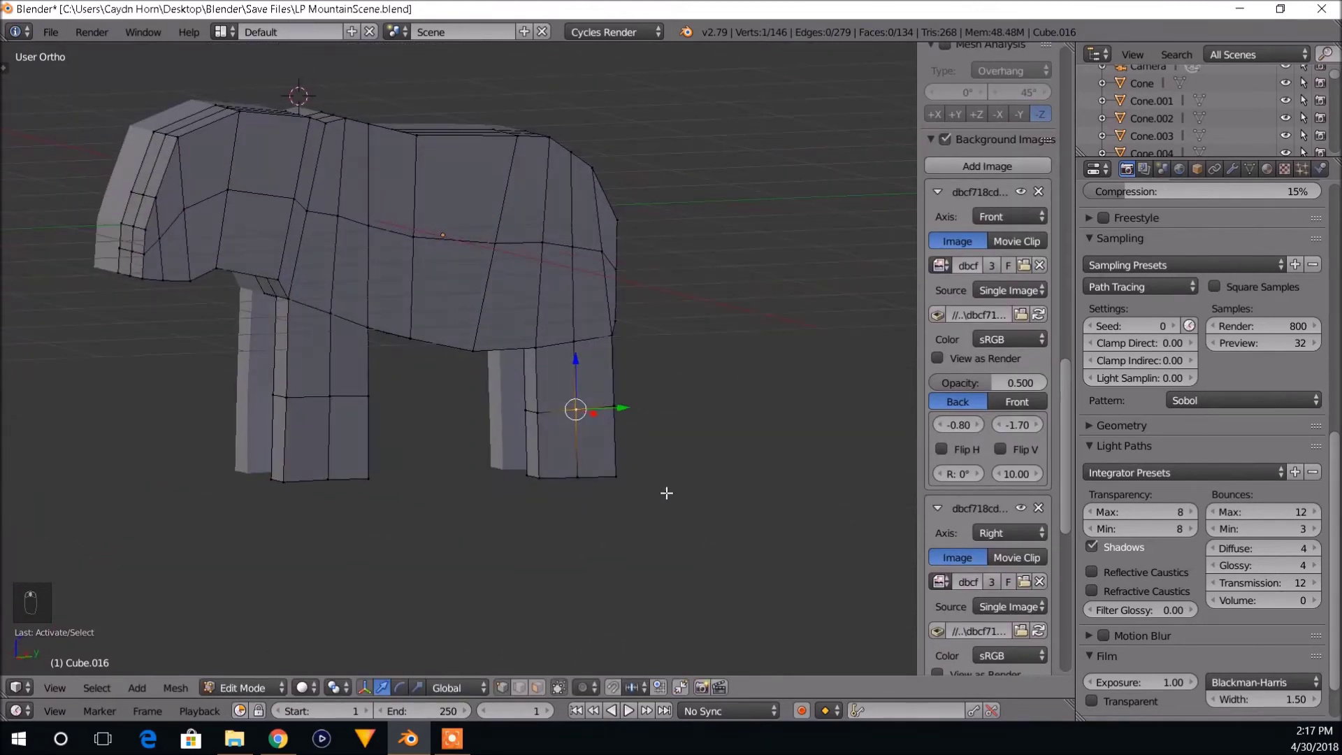
In the right wireframe view, move the back leg's front mid-height vertices onto the reference leg outline.
key("KP_3")
mouse_move(614, 458)
middle_mouse_down("shift")
mouse_move(663, 426)
mouse_move(620, 458)
middle_mouse_up("shift")
scroll(483, 430, "up", 2)
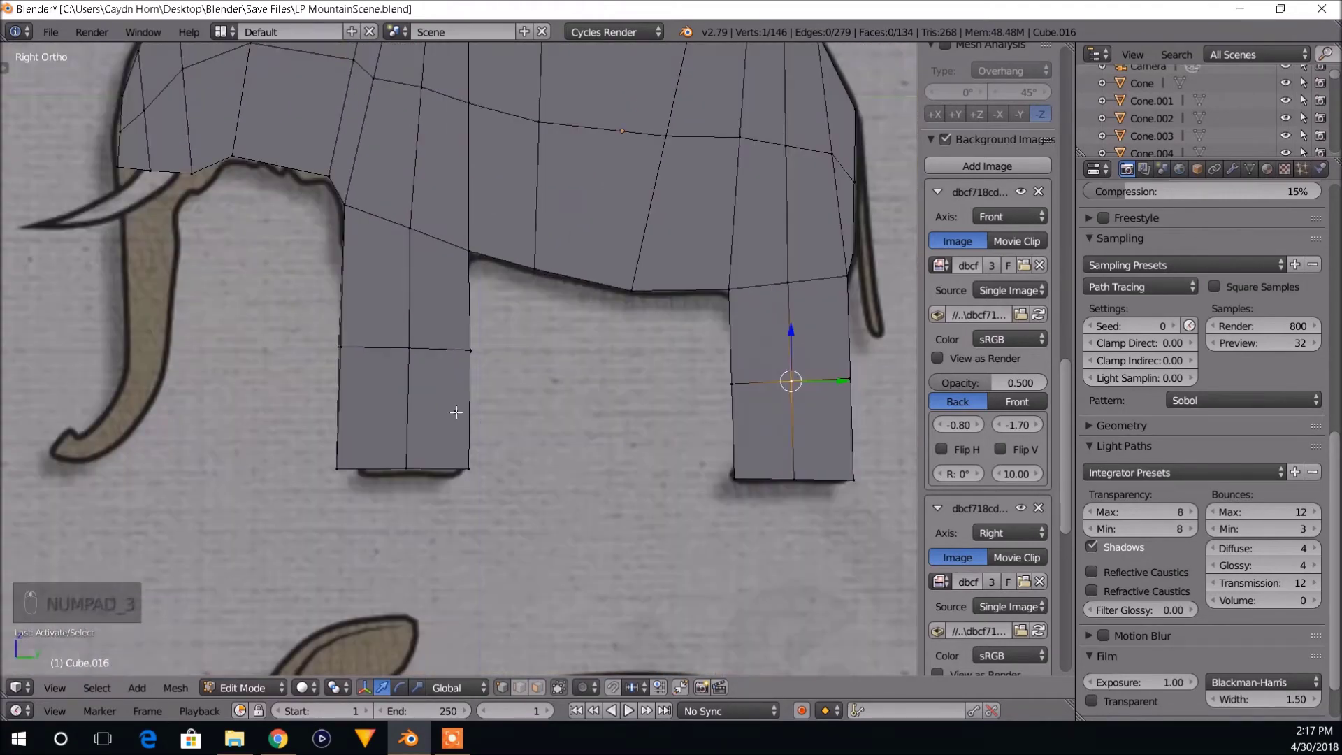
key("z")
middle_click_drag(480, 419, 536, 404, "shift")
key("a")
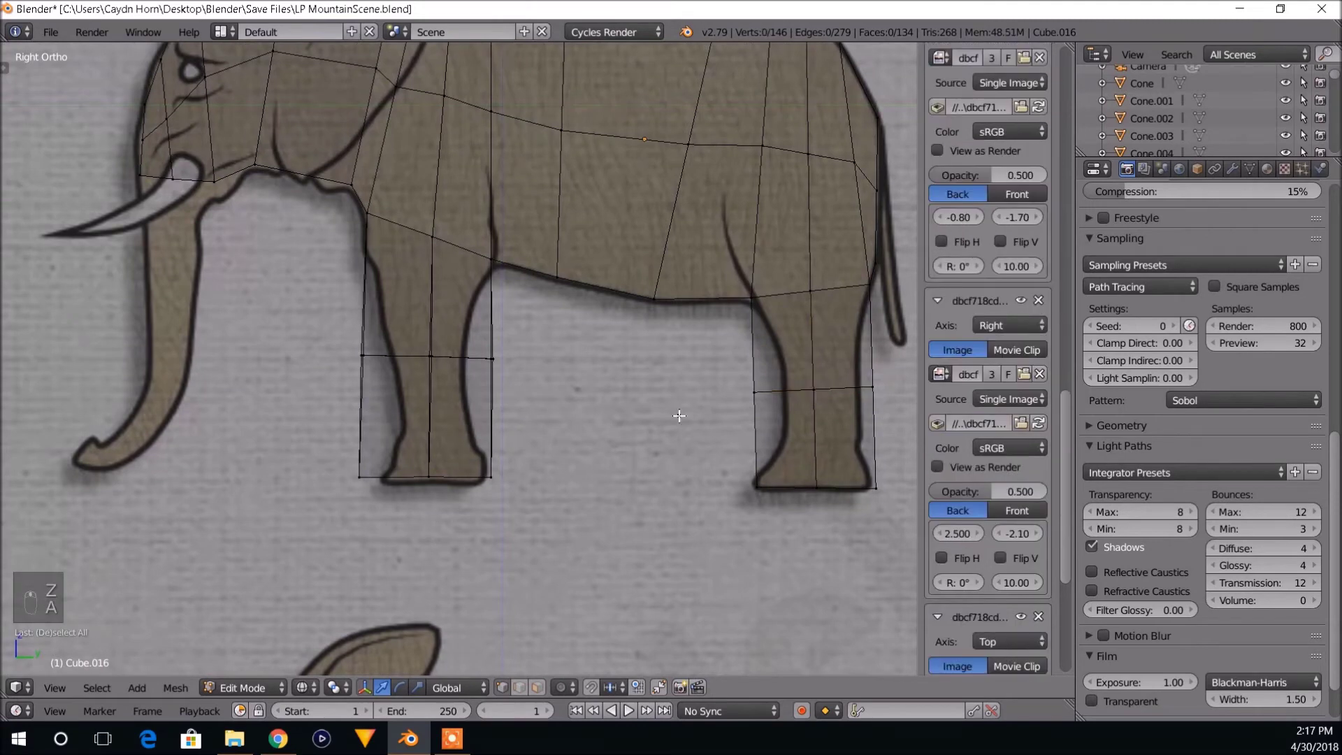
middle_click_drag(678, 415, 493, 422, "shift")
key("b")
left_click_drag(544, 364, 581, 416)
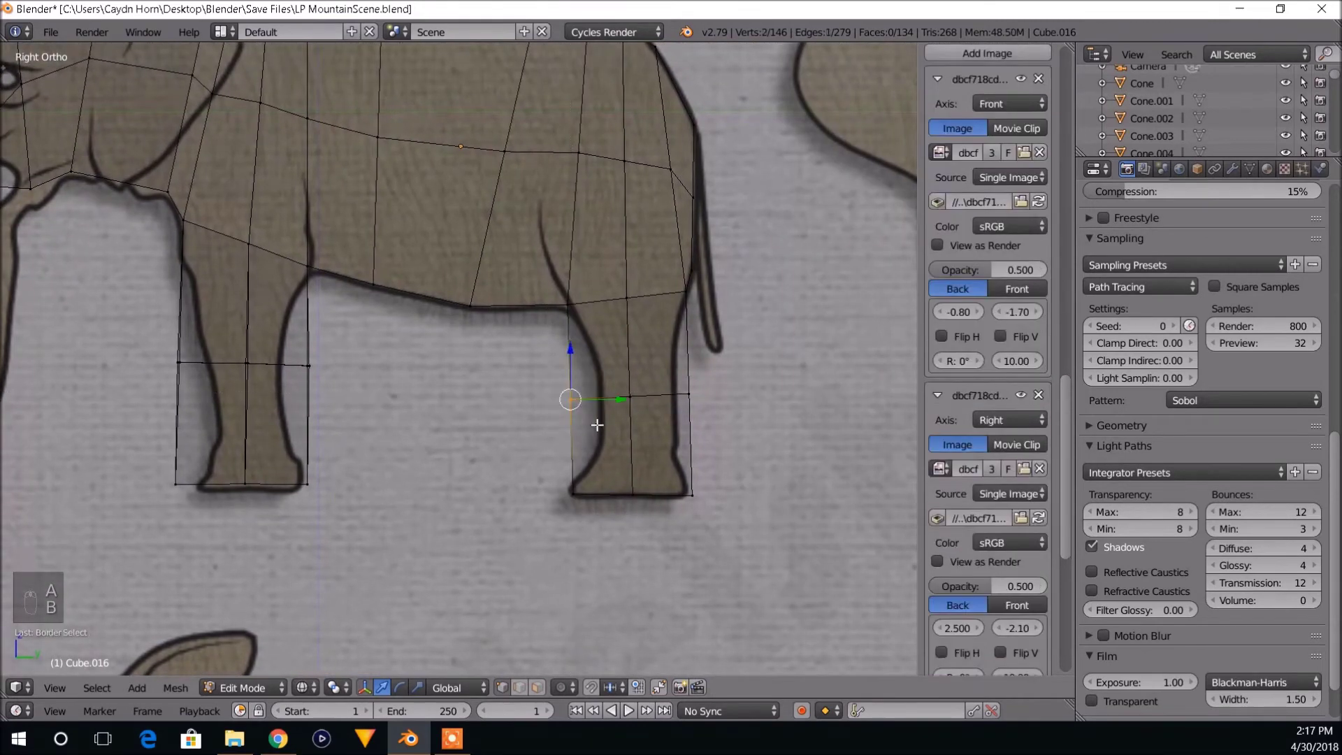
key("g")
left_click(606, 413)
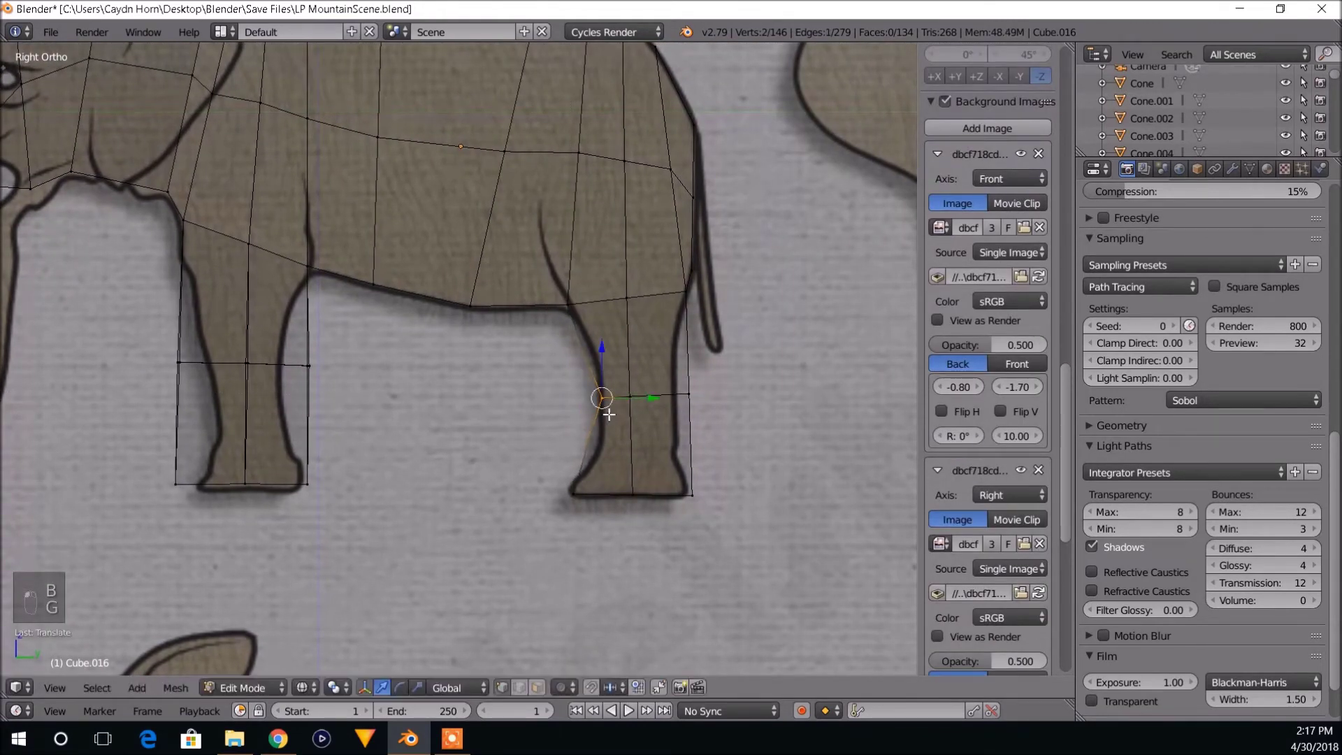
Move the back leg's rear mid-height and foot vertices inward to follow the reference leg outline.
key("a")
key("b")
left_click_drag(653, 507, 699, 381)
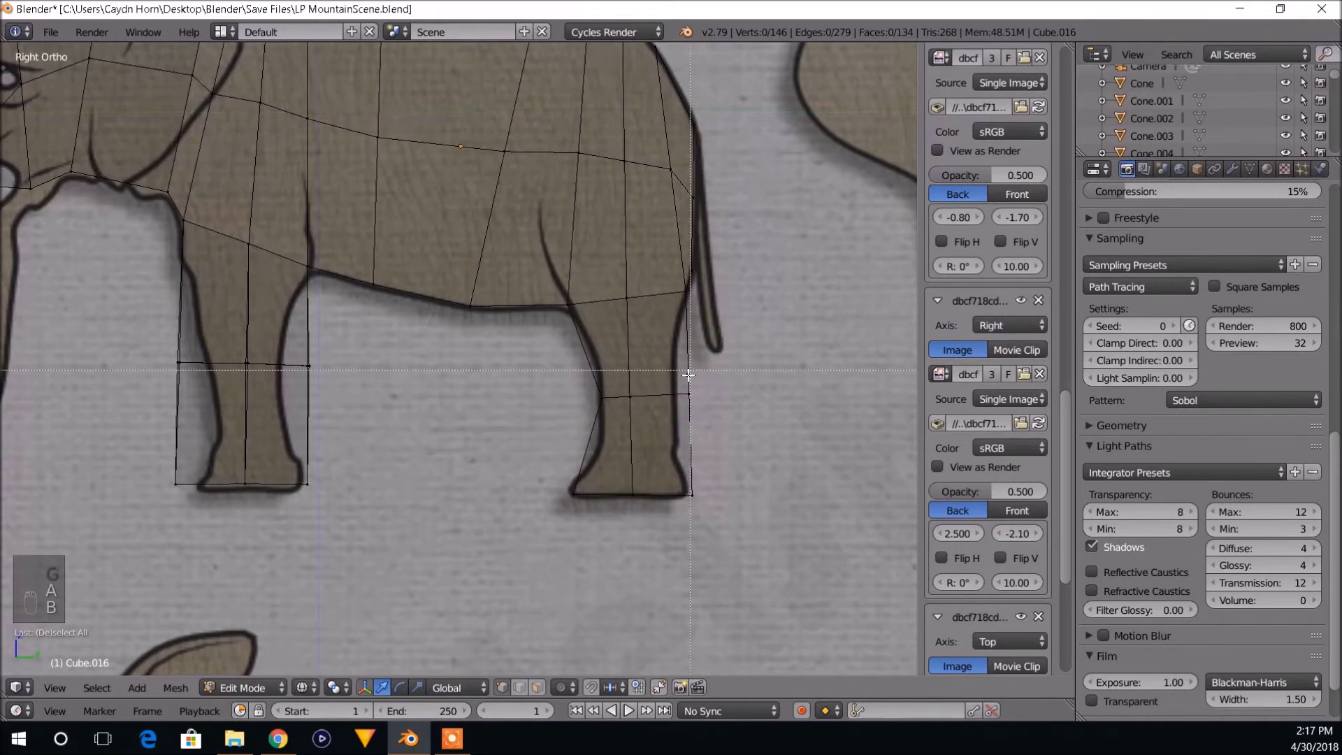
key("g")
left_click(697, 415)
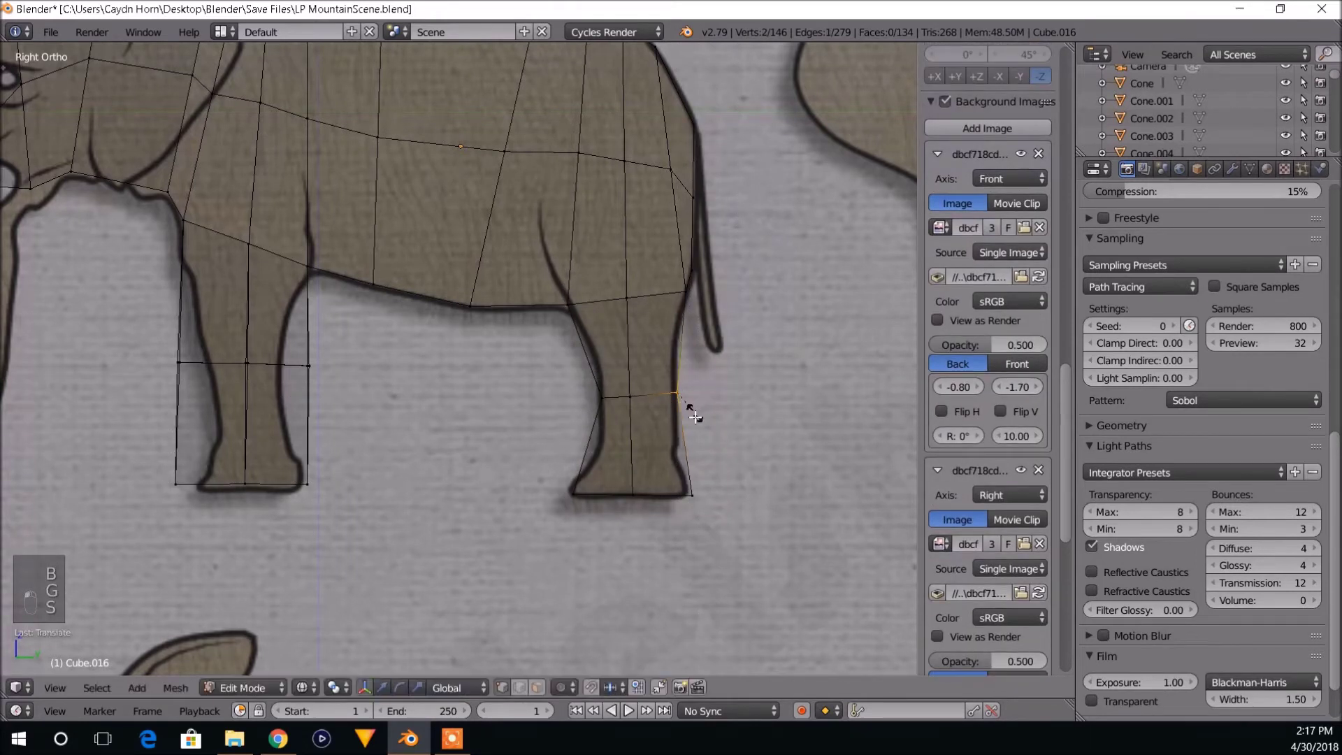
key("s")
right_click(690, 472)
left_click_drag(709, 501, 709, 504)
key("g")
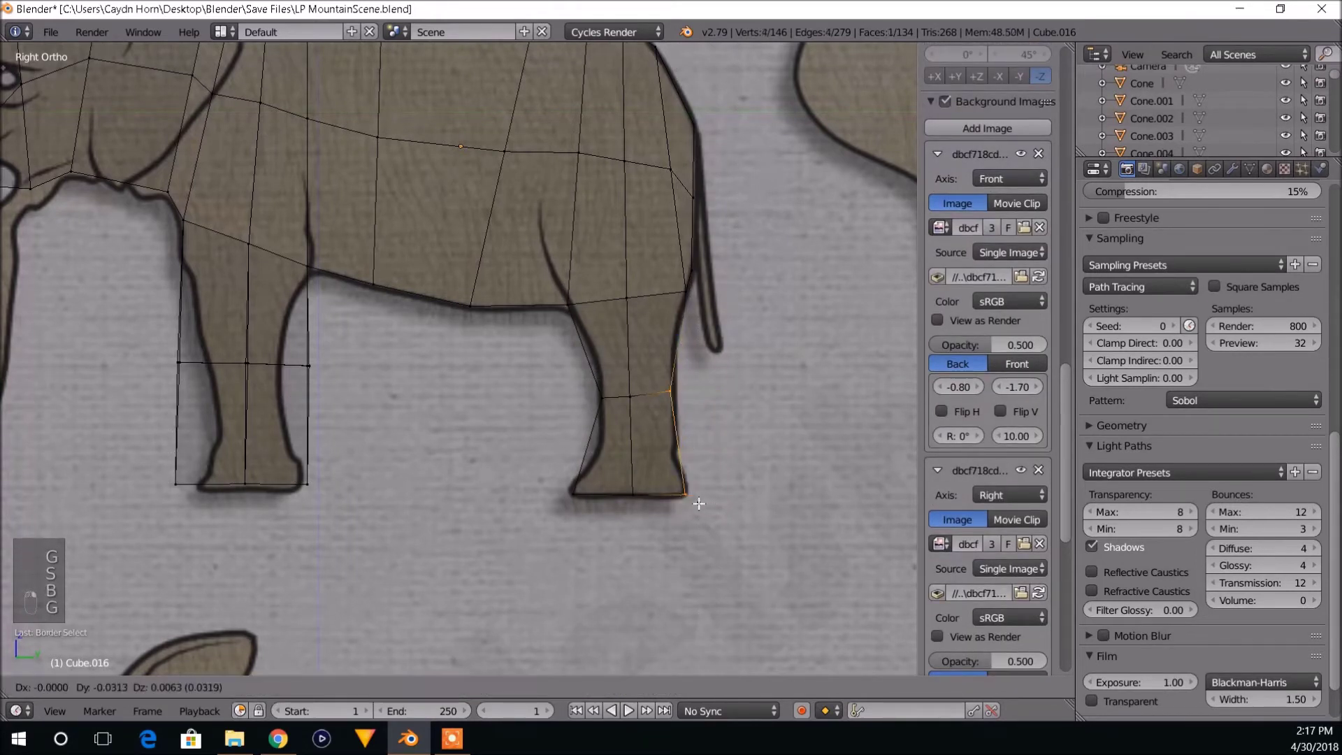
left_click(699, 504)
middle_click_drag(681, 533, 727, 555, "shift")
Move the front leg's rear mid-height and foot vertices onto the reference leg outline.
key("a")
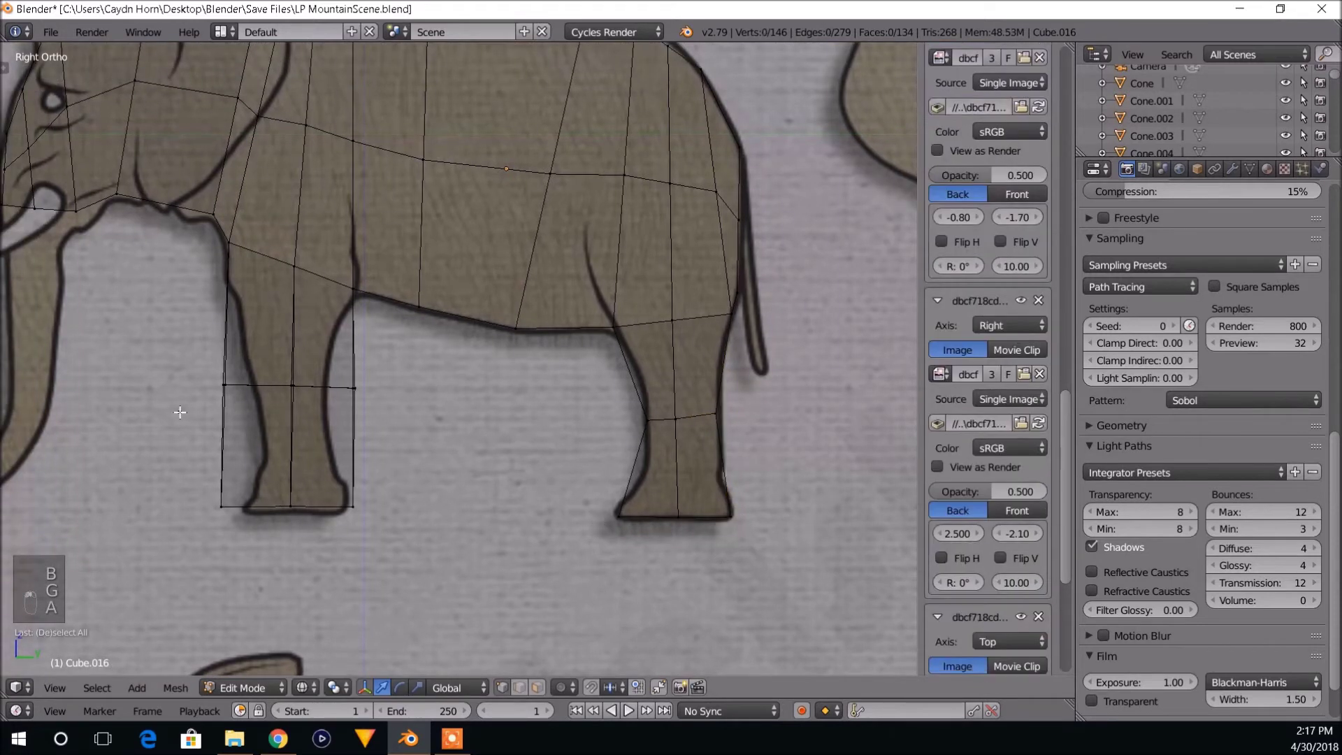
key("b")
left_click_drag(329, 371, 365, 405)
key("g")
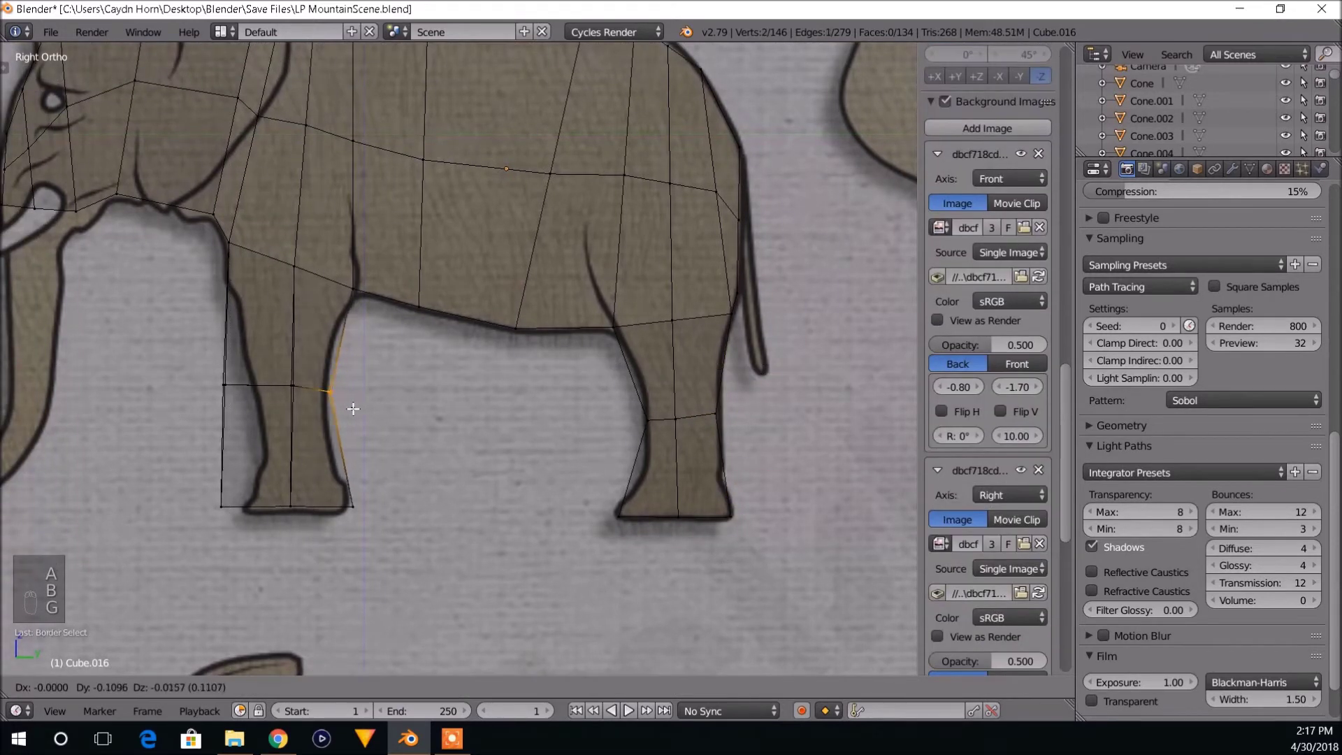
left_click(351, 409)
key("a")
key("b")
left_click_drag(345, 490, 367, 514)
key("g")
left_click(359, 514)
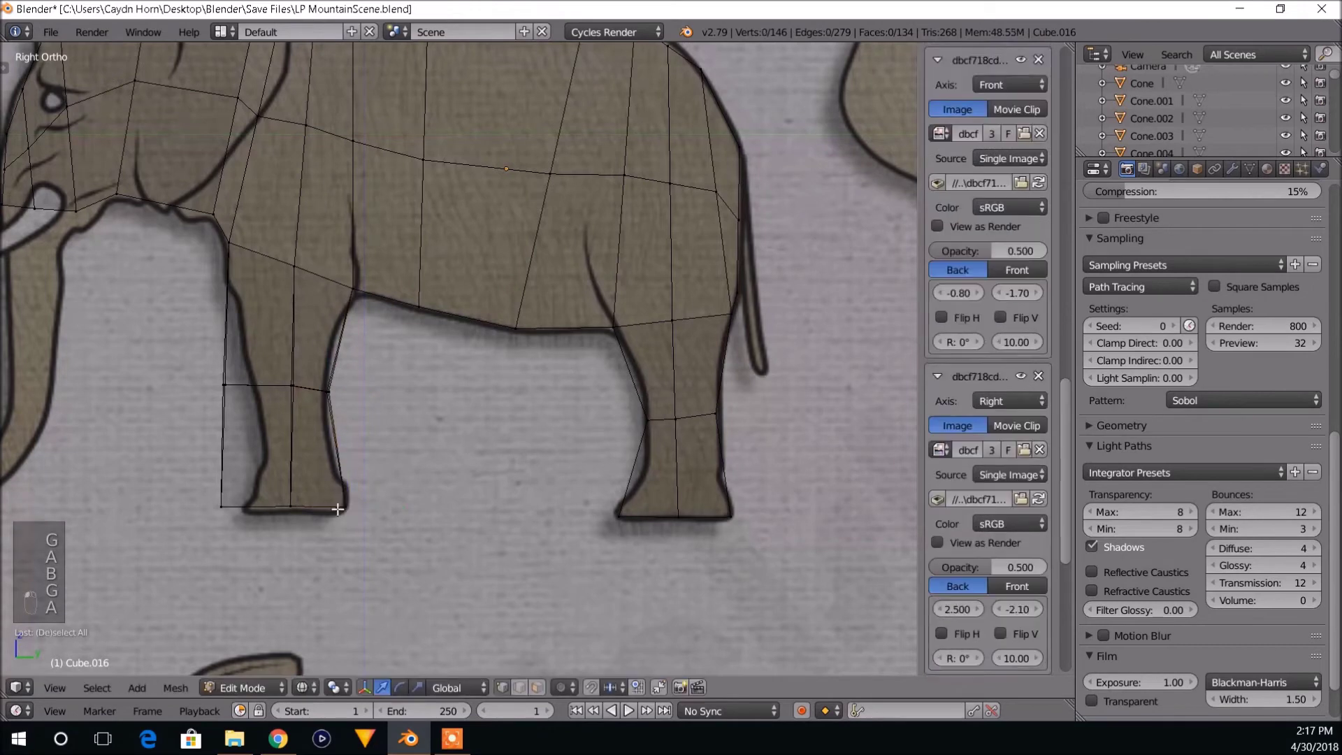
Move the front leg's front mid-height and toe vertices onto the reference leg outline.
key("a")
key("b")
left_click_drag(209, 369, 252, 411)
key("g")
left_click(269, 410)
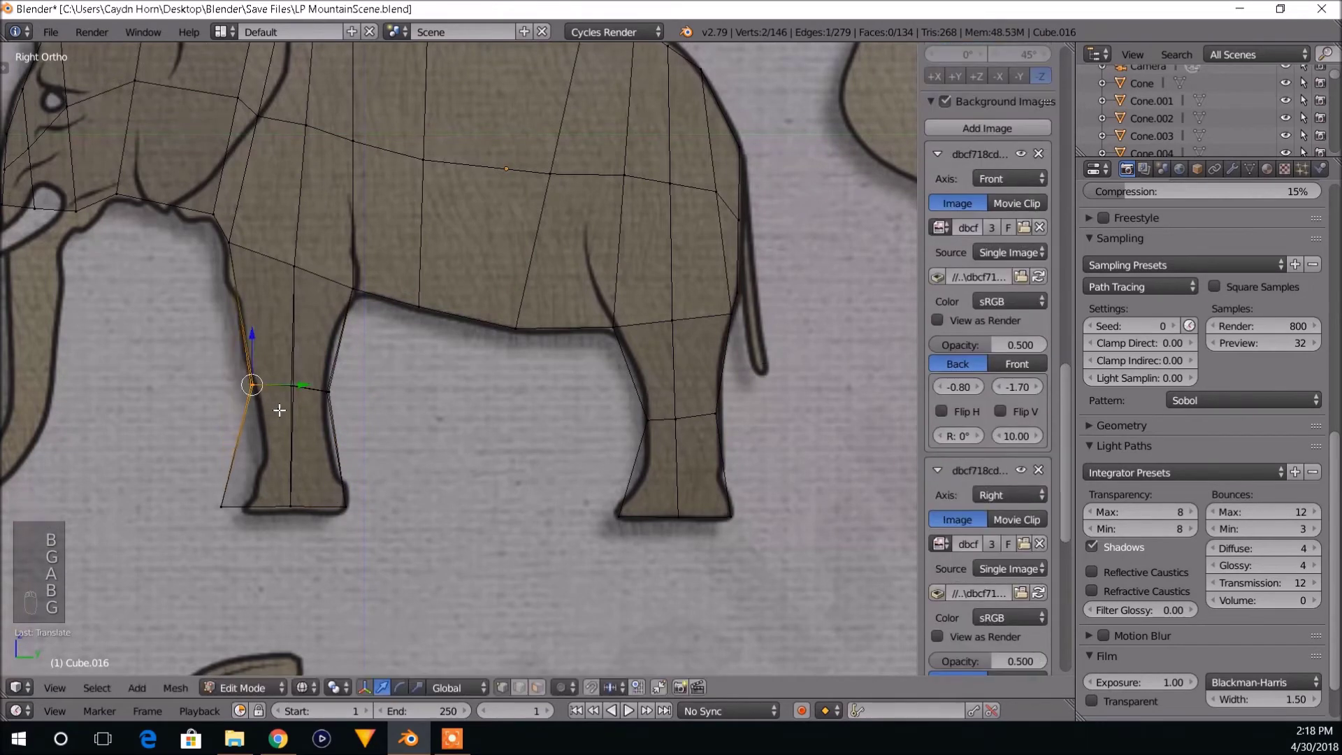
key("a")
key("b")
left_click_drag(197, 471, 234, 512)
key("g")
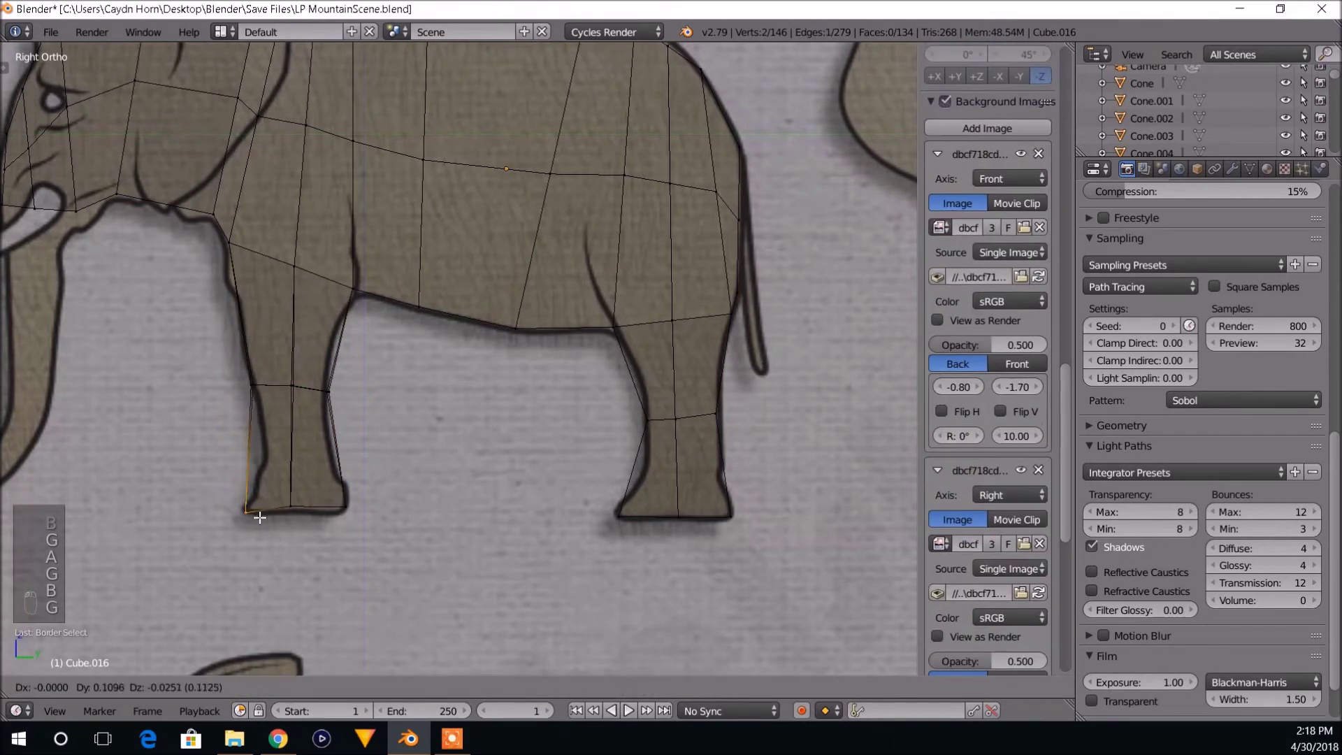
left_click(261, 516)
key("a")
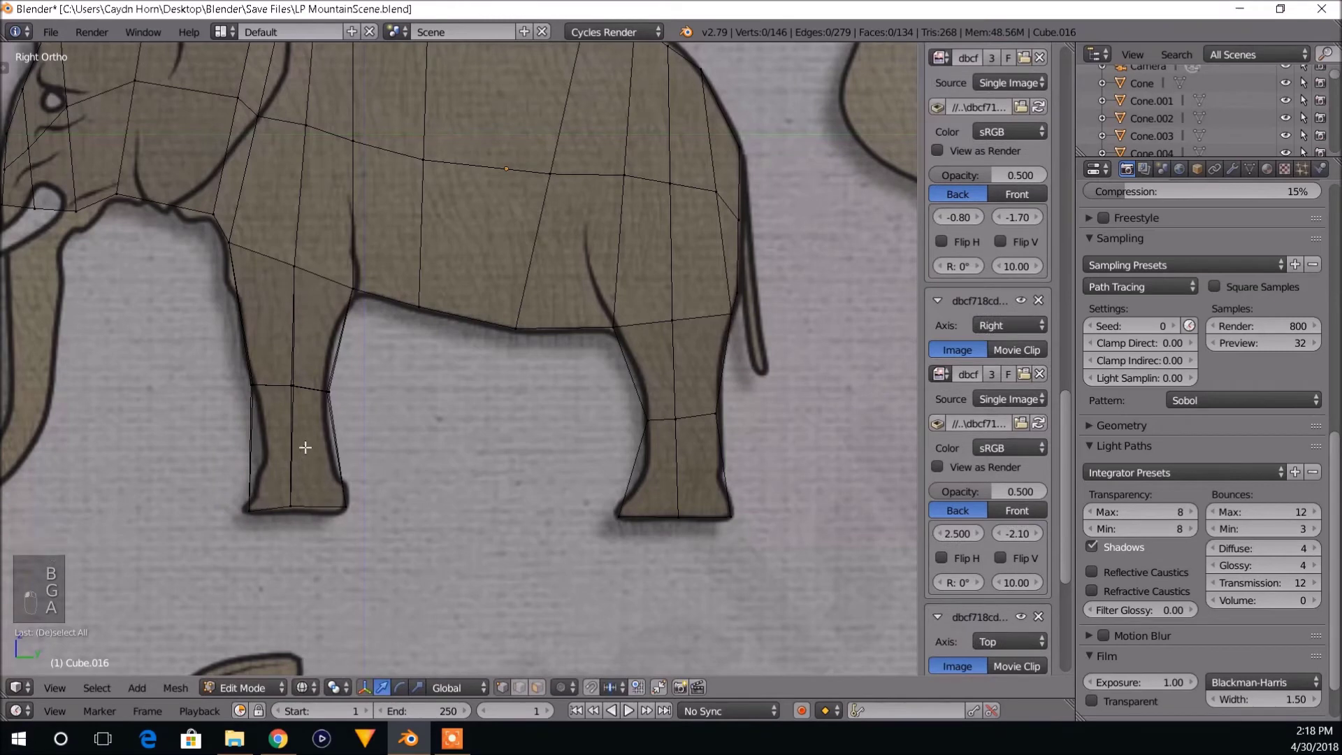
Add a centred loop cut around the lower front leg and fit its front and rear vertices to the reference ankle.
key("ctrl+r")
left_click(292, 444)
right_click(292, 446)
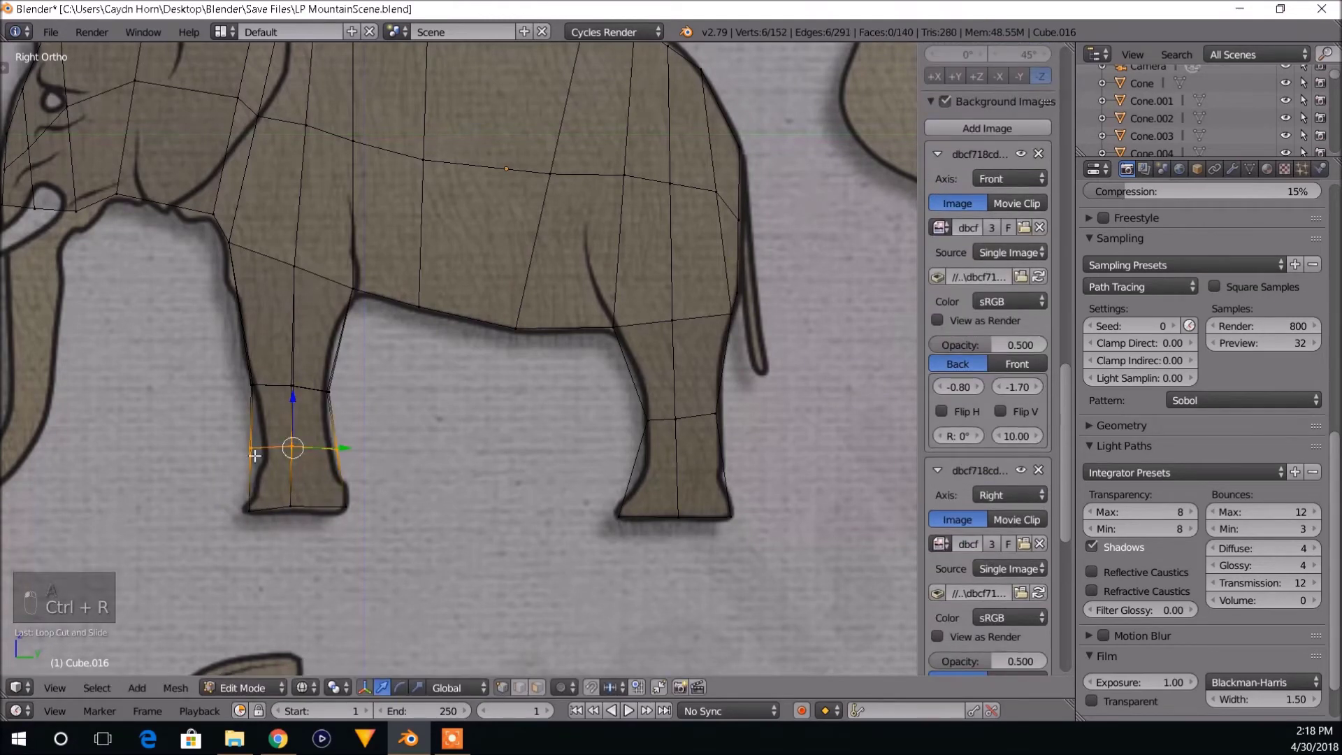
key("a")
key("b")
left_click_drag(224, 430, 269, 471)
key("g")
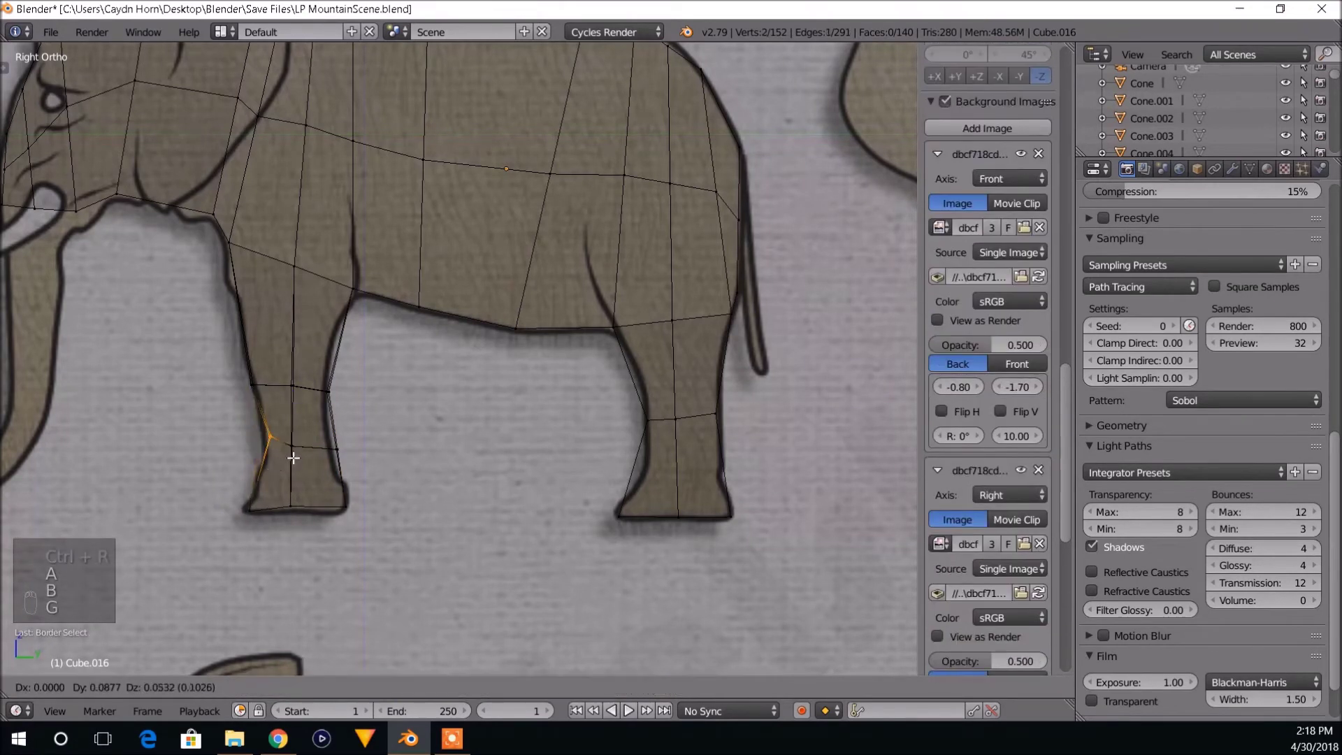
left_click(287, 464)
key("a")
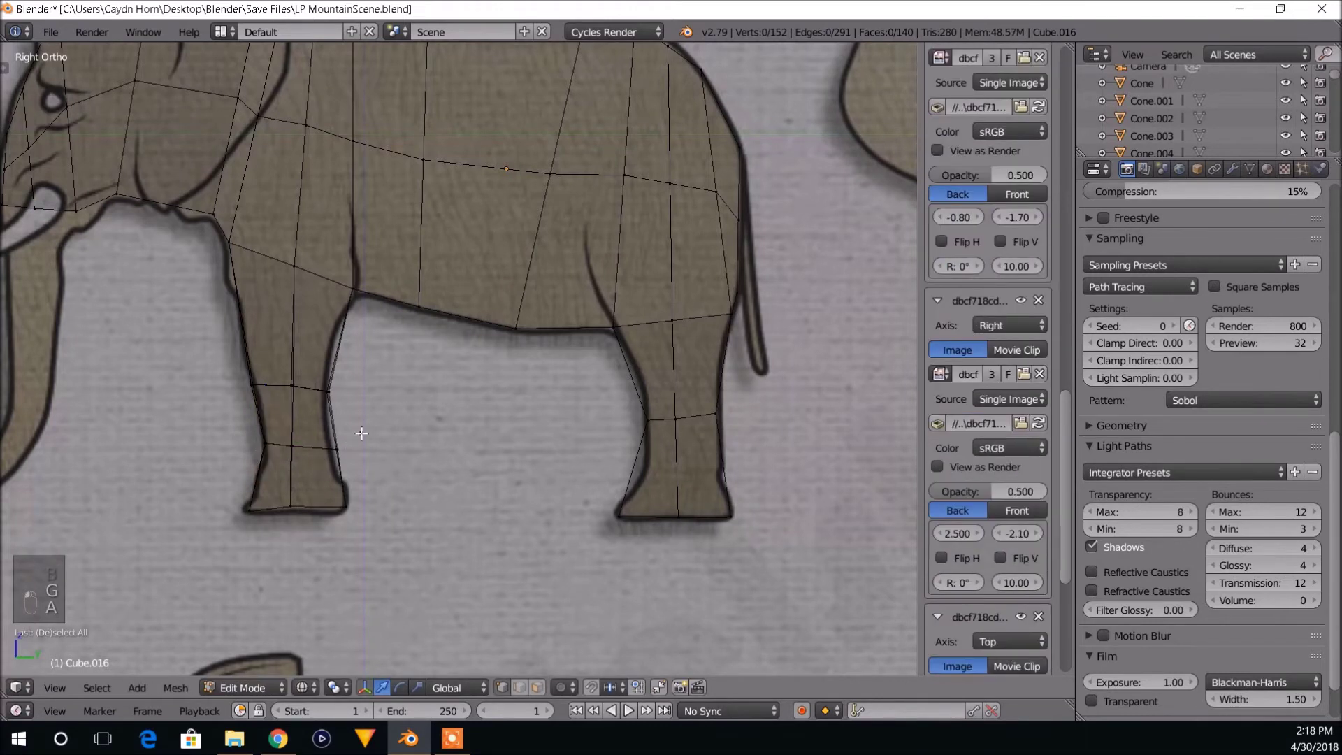
left_click_drag(345, 459, 346, 461)
key("g")
left_click(348, 463)
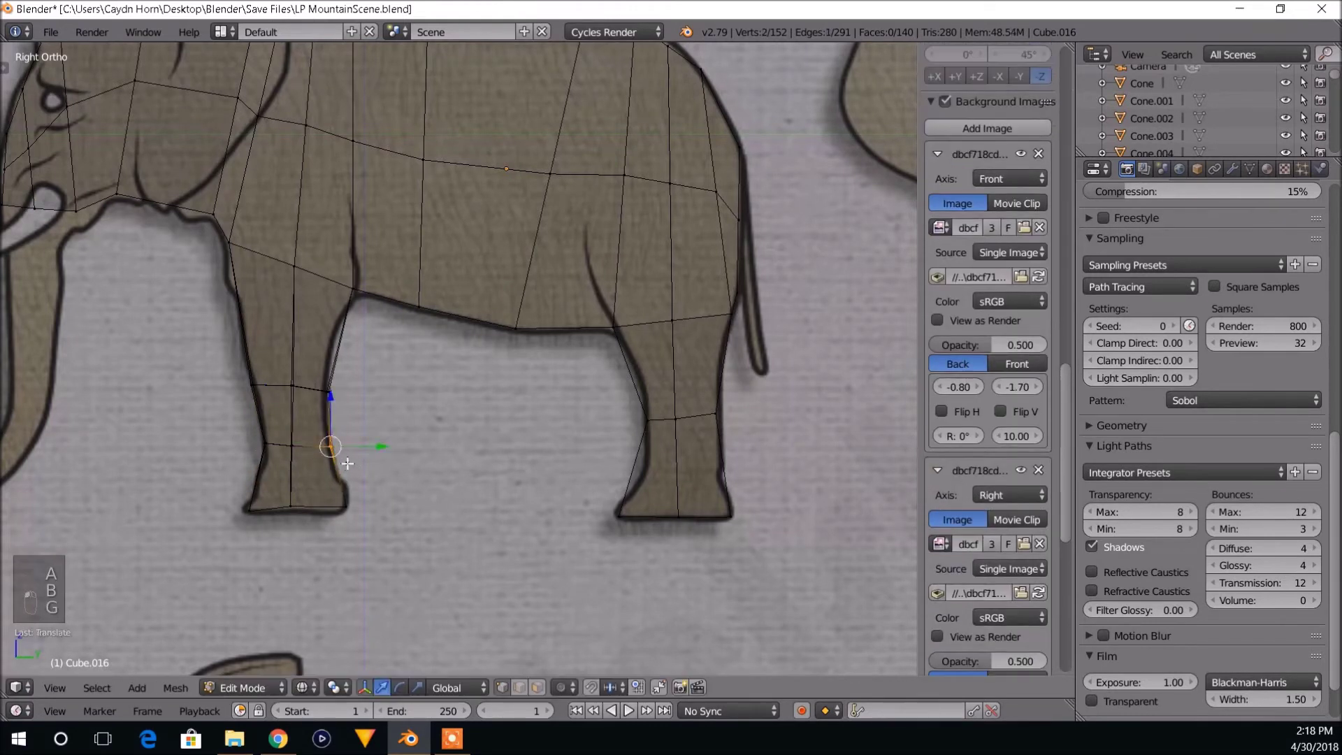
Add a loop cut around the lower back leg and move its front vertices onto the reference ankle outline.
middle_click_drag(454, 471, 408, 465, "shift")
middle_click_drag(568, 499, 548, 492, "shift")
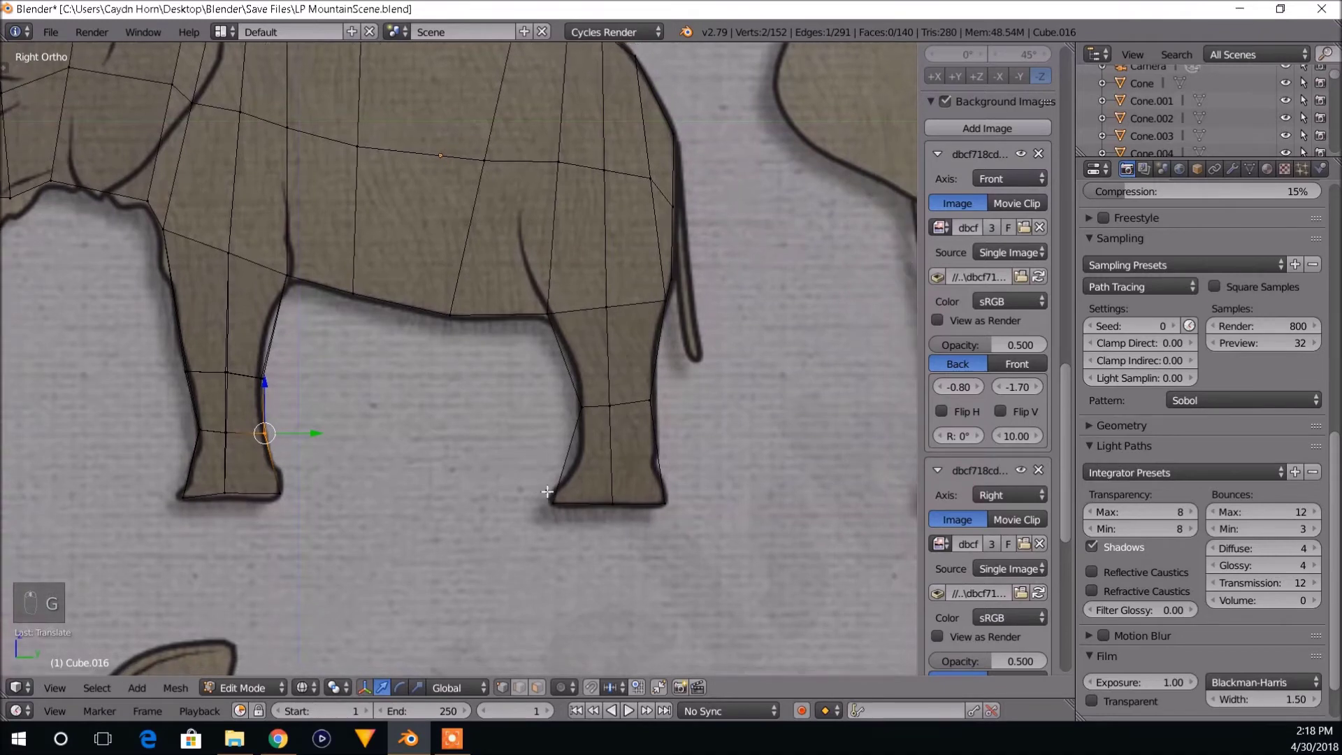
key("ctrl+r")
left_click(608, 471)
key("a")
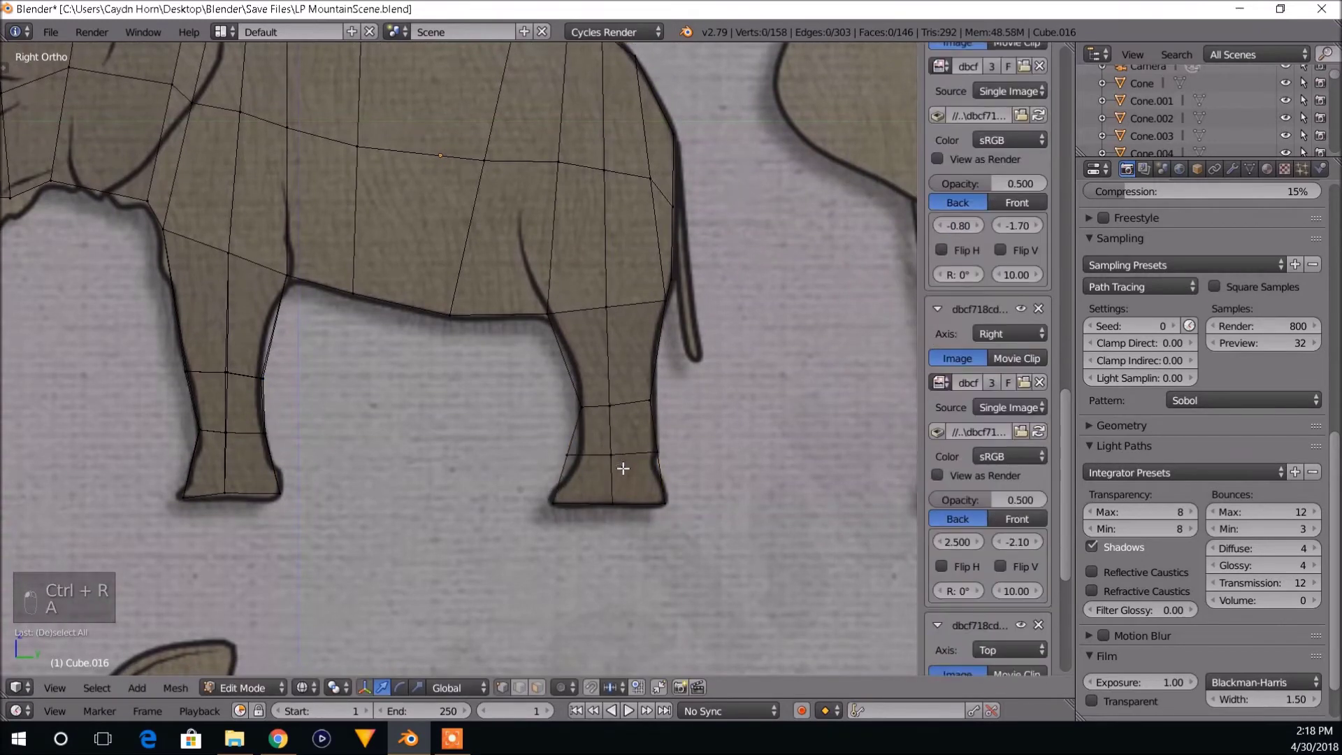
key("b")
left_click_drag(586, 473, 587, 473)
key("g")
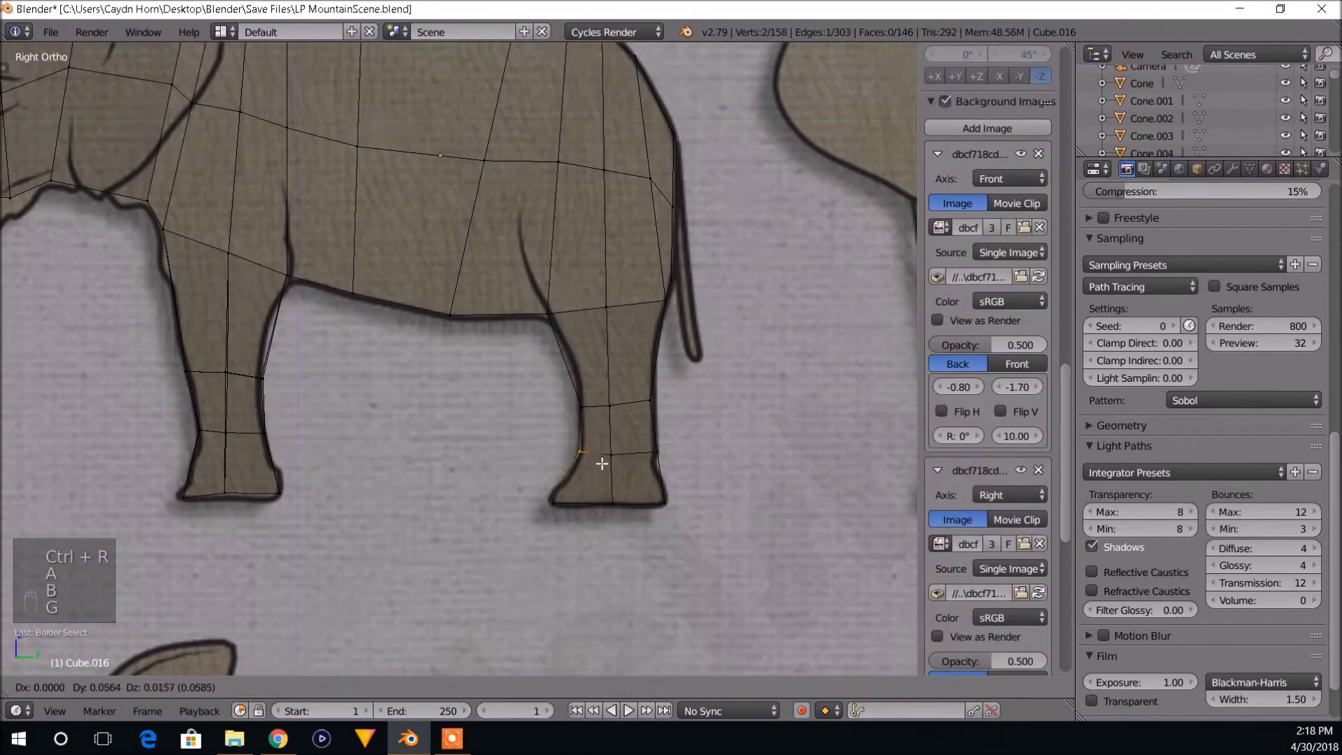
left_click(606, 462)
Examine the shaped body and legs against the side reference and in perspective.
scroll(622, 462, "down", 4)
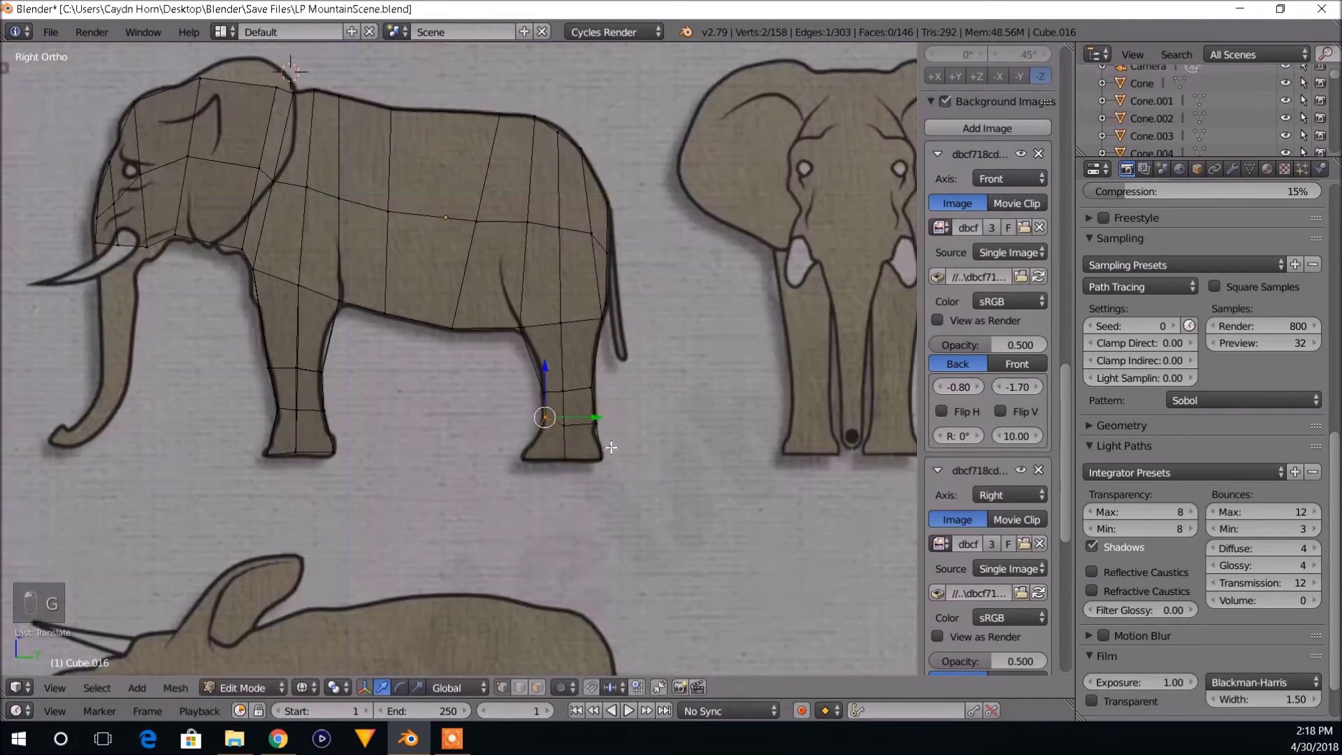
mouse_move(608, 450)
middle_mouse_down()
mouse_move(658, 454)
mouse_move(632, 447)
mouse_move(620, 464)
mouse_move(602, 452)
middle_mouse_up()
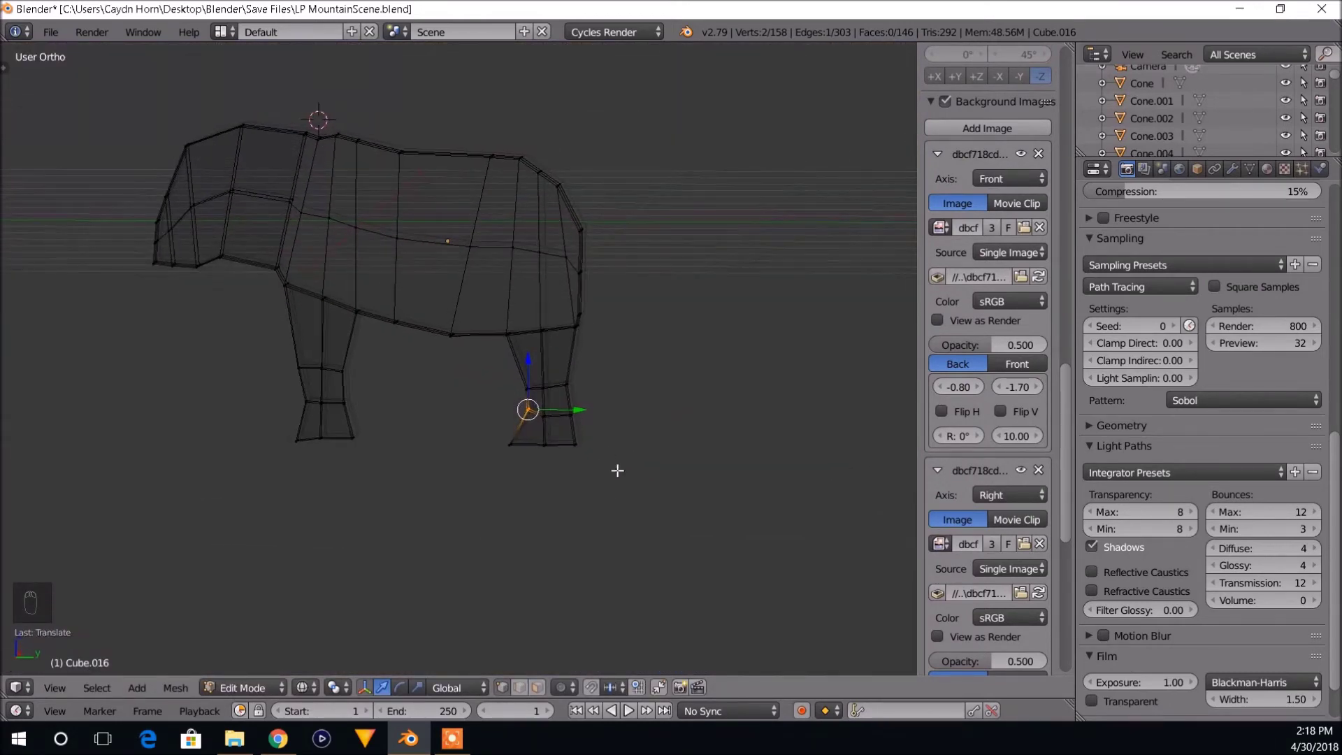
key("KP_3")
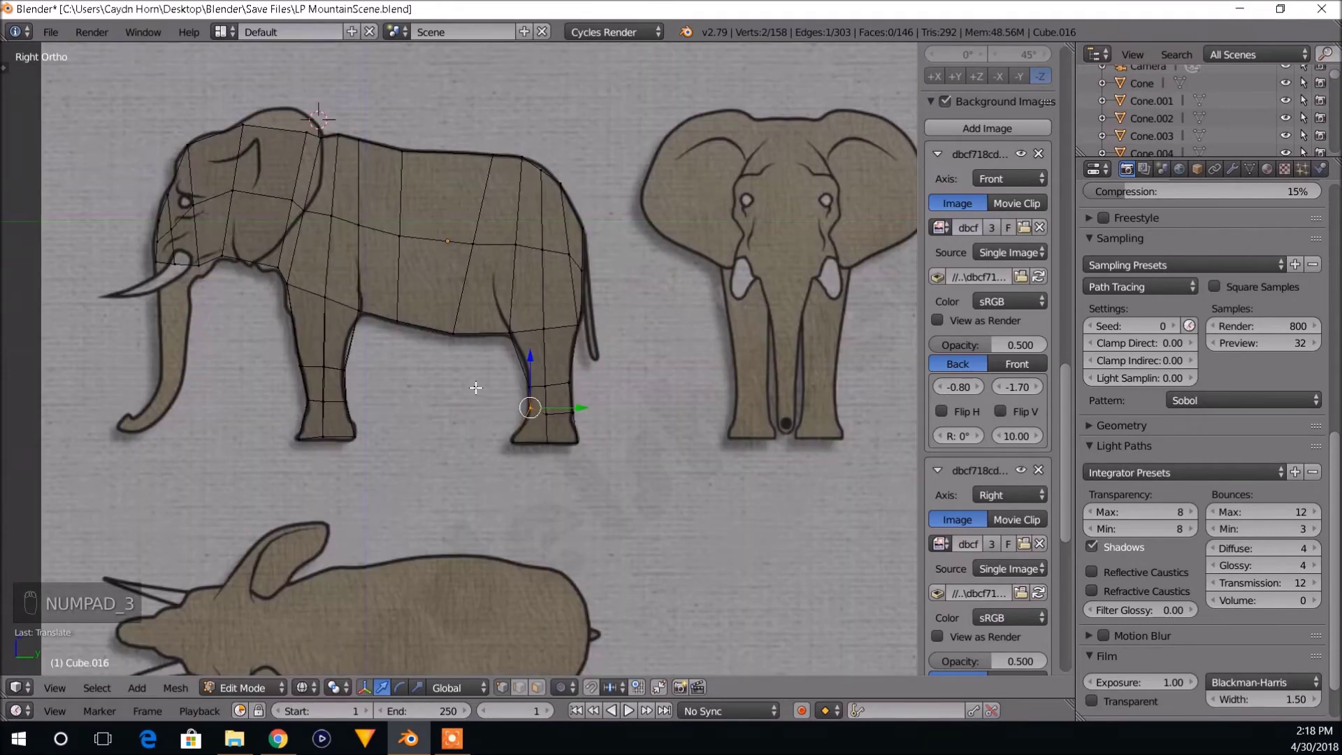
middle_click_drag(473, 387, 443, 422, "shift")
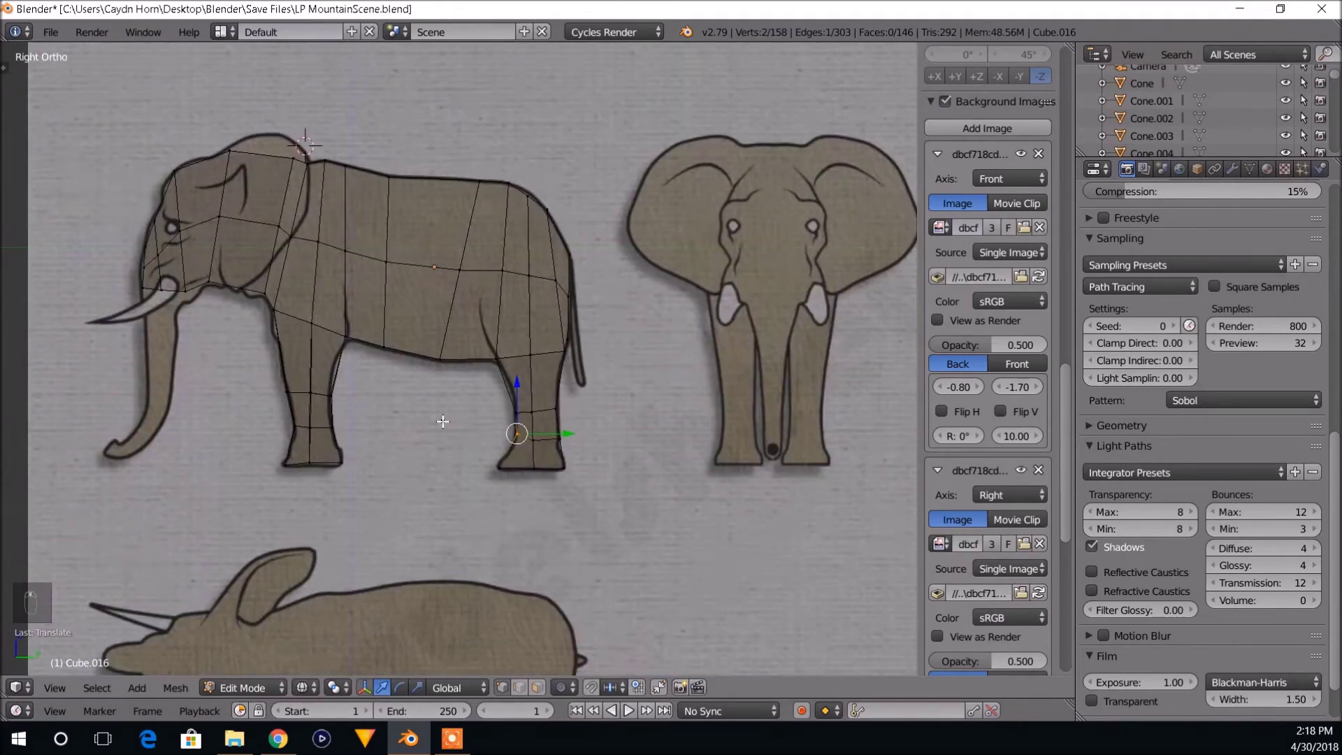
middle_click_drag(353, 393, 516, 448, "shift")
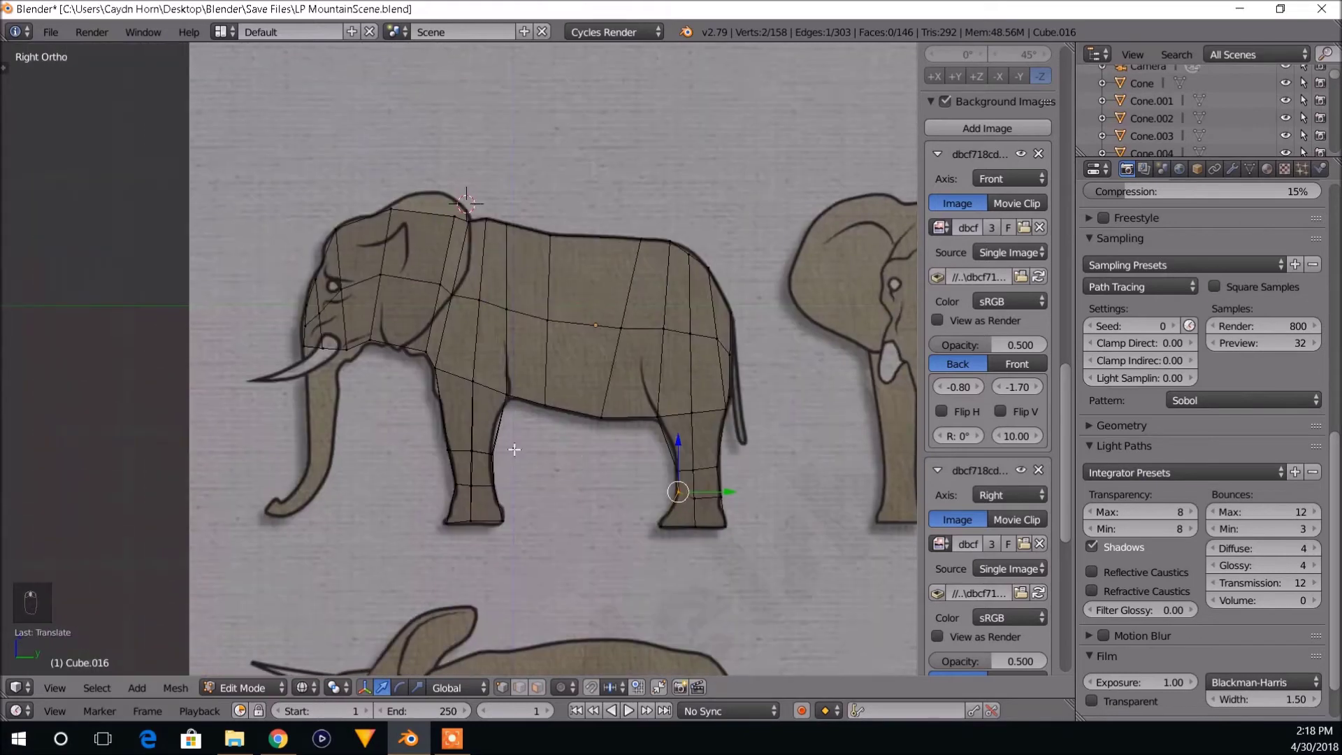
middle_click_drag(306, 401, 381, 411, "shift")
middle_click_drag(521, 472, 362, 447)
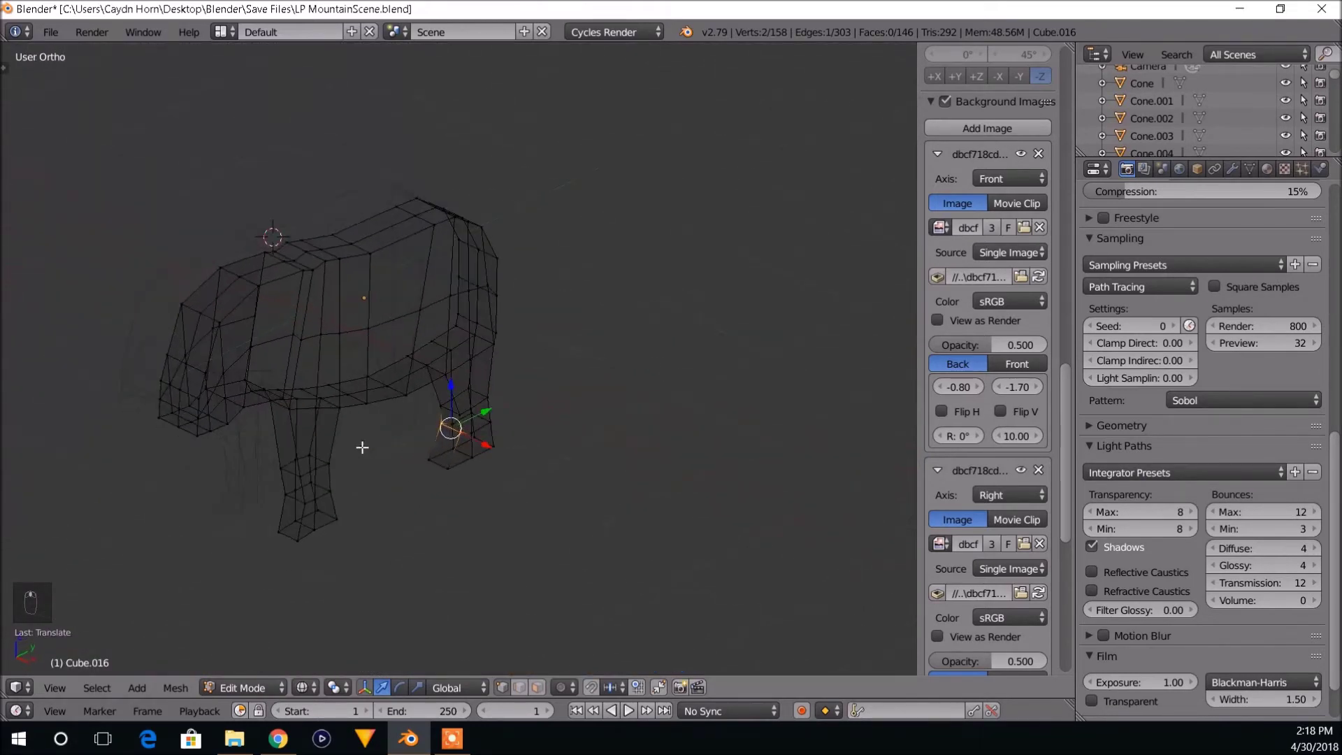
Move the horizontal edge loop around the mid-height of the body outward along X against the front reference, and show the mesh solid.
right_click(420, 309)
middle_click_drag(442, 342, 390, 412, "shift")
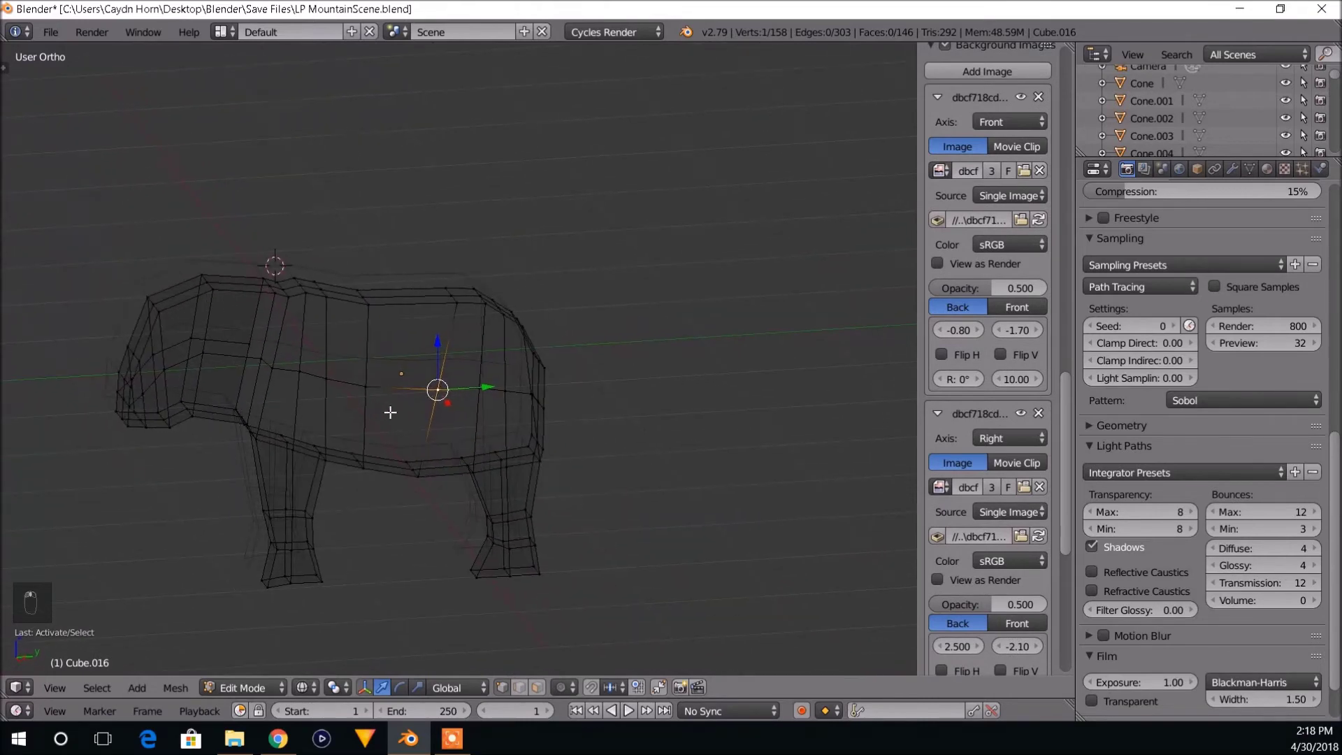
right_click(390, 388, "alt")
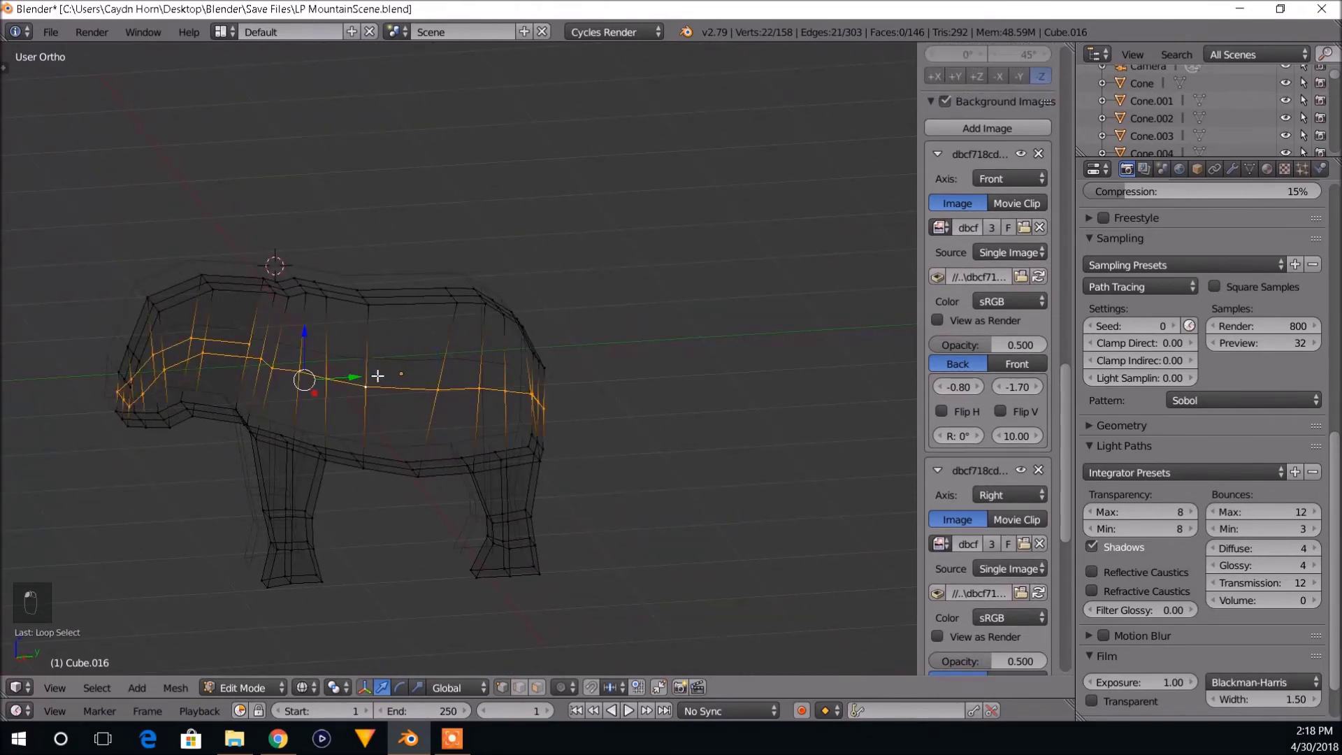
middle_click_drag(561, 478, 482, 577)
middle_click_drag(619, 472, 504, 458)
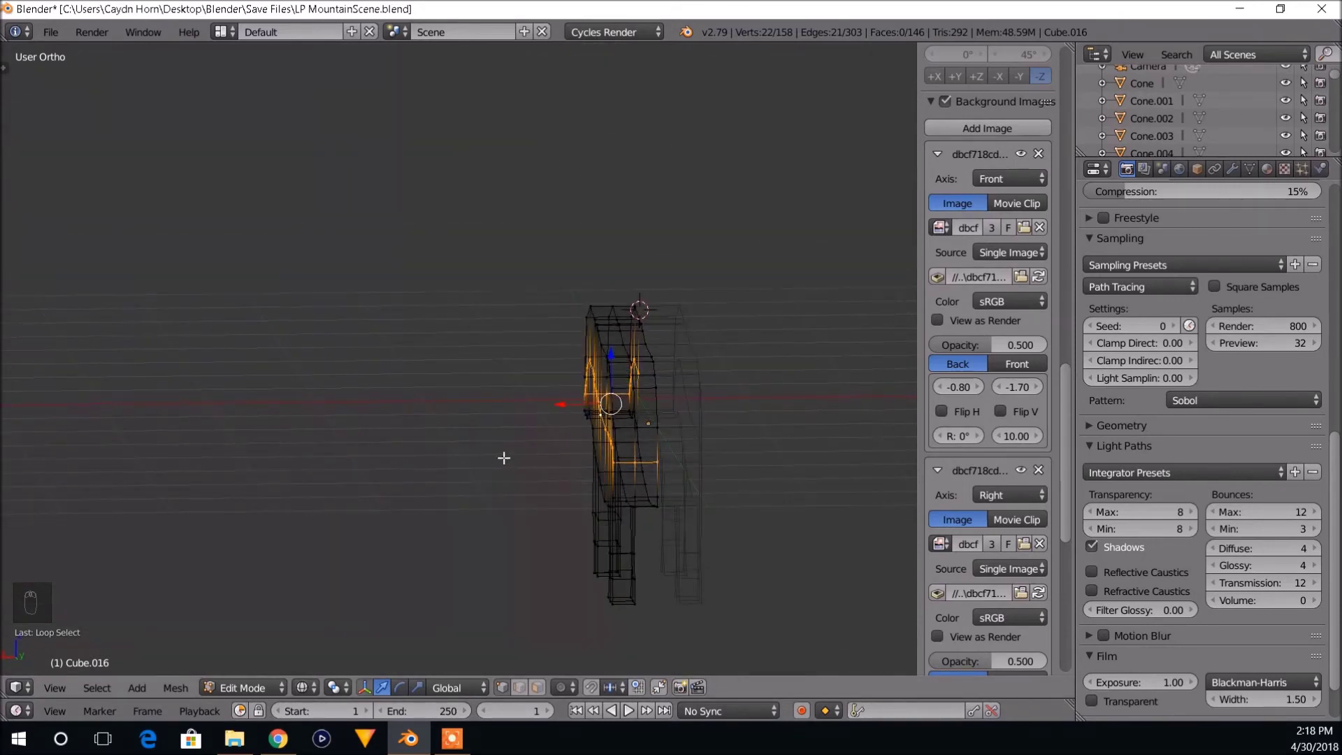
key("KP_1")
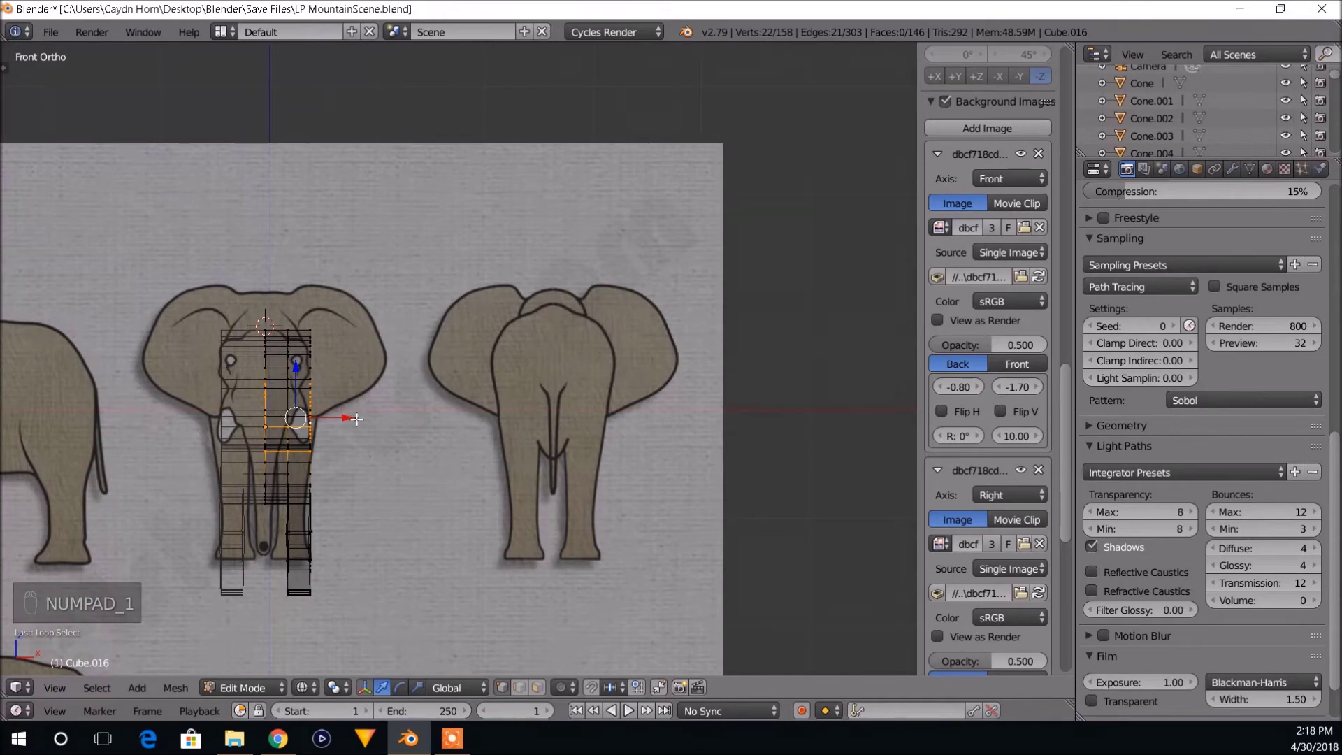
left_click_drag(357, 419, 404, 418)
mouse_move(404, 417)
middle_mouse_down()
mouse_move(383, 473)
mouse_move(308, 533)
mouse_move(578, 491)
mouse_move(450, 444)
mouse_move(425, 471)
mouse_move(368, 479)
middle_mouse_up()
key("z")
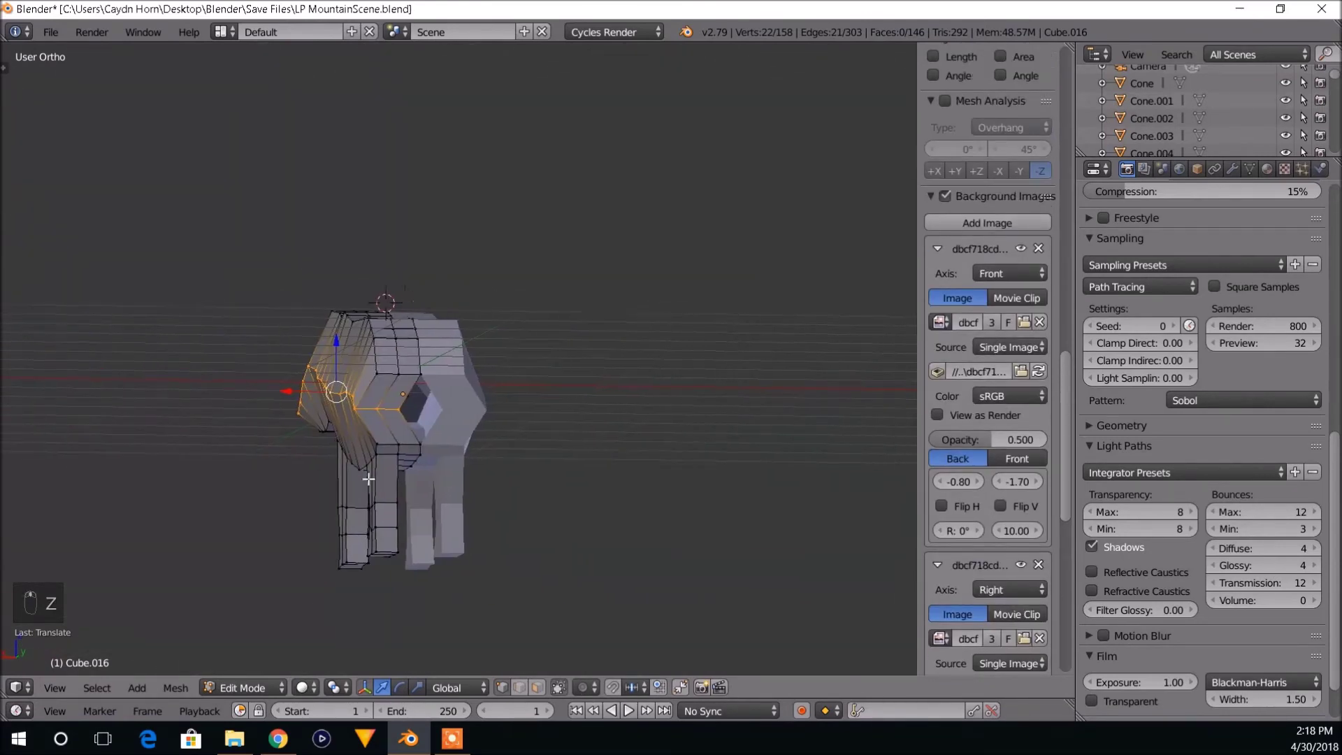
middle_click_drag(508, 464, 391, 432)
Enable Clipping on the Mirror modifier.
left_click(1232, 169)
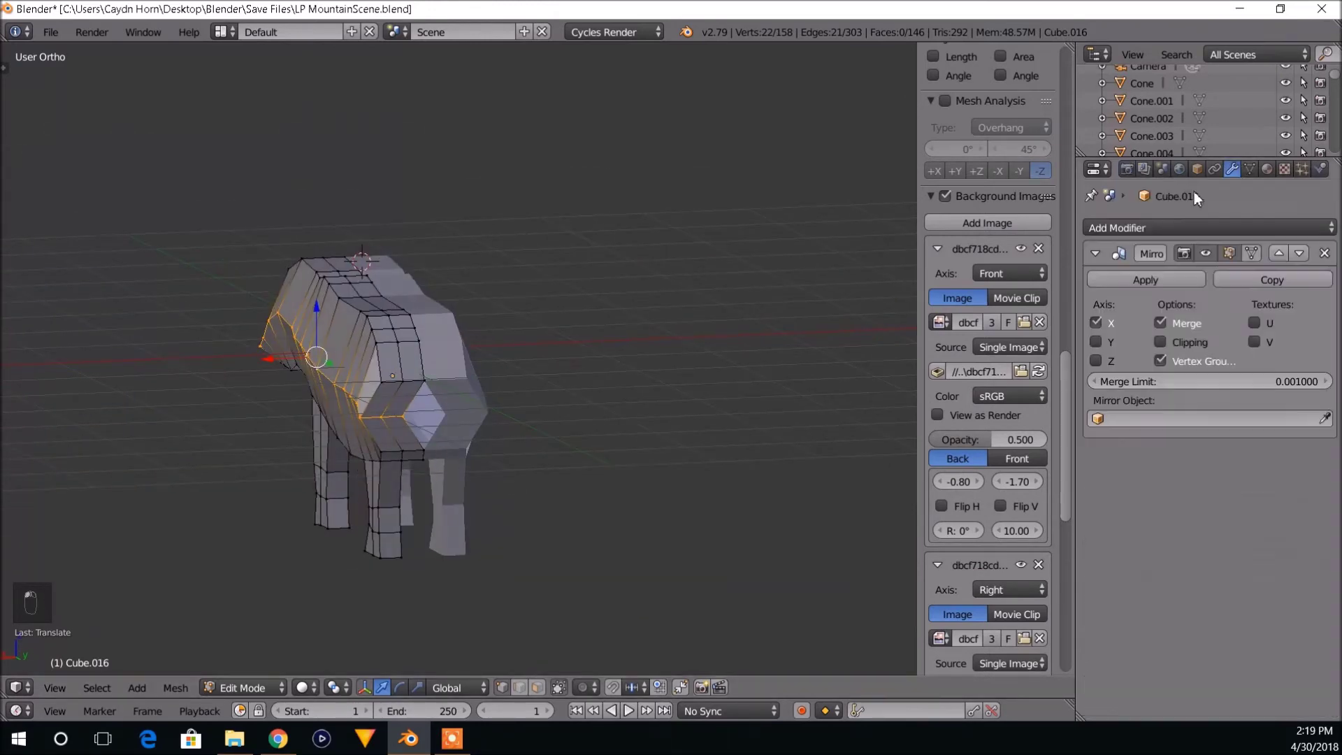
middle_click_drag(663, 267, 680, 320, "shift")
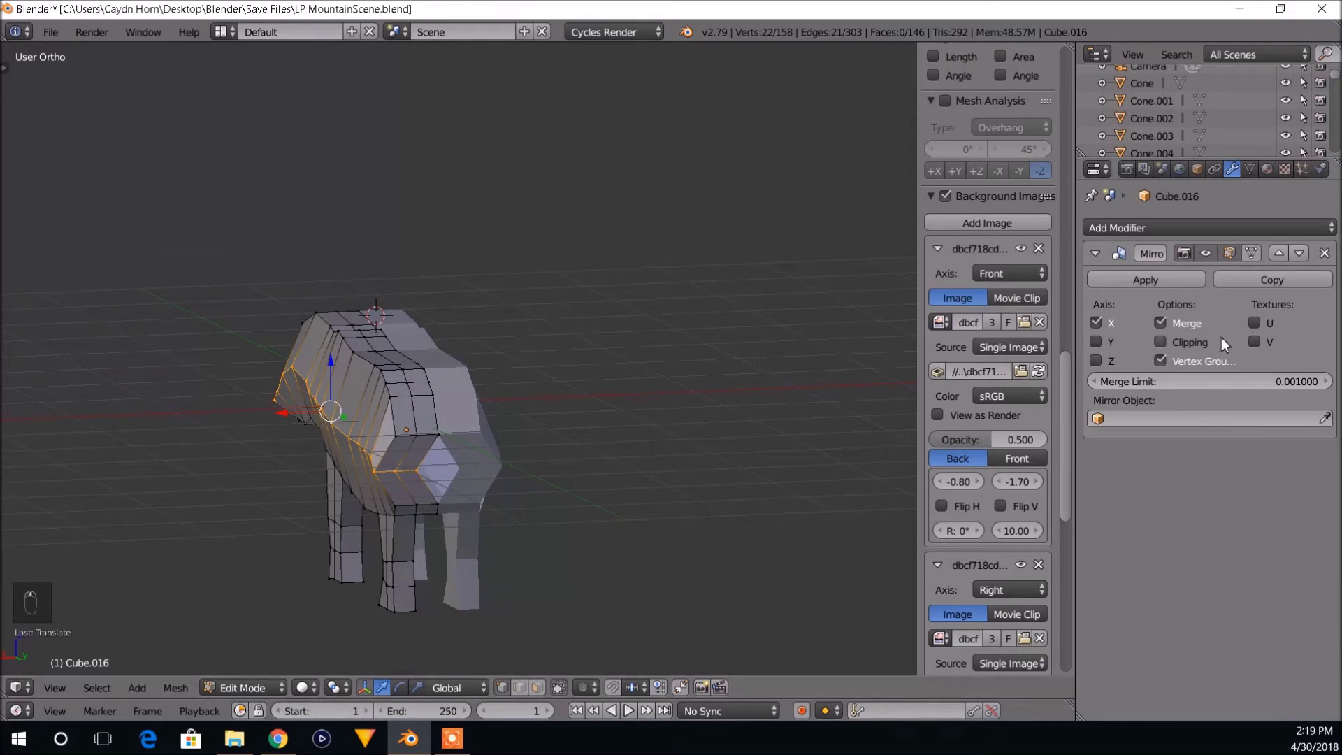
left_click(1161, 341)
Move the three mid-height vertices on the rear end along X to the mirror line, closing the gap.
middle_click_drag(769, 343, 346, 321)
scroll(559, 297, "up", 3)
right_click(334, 334)
right_click(372, 331, "shift")
right_click(409, 332, "shift")
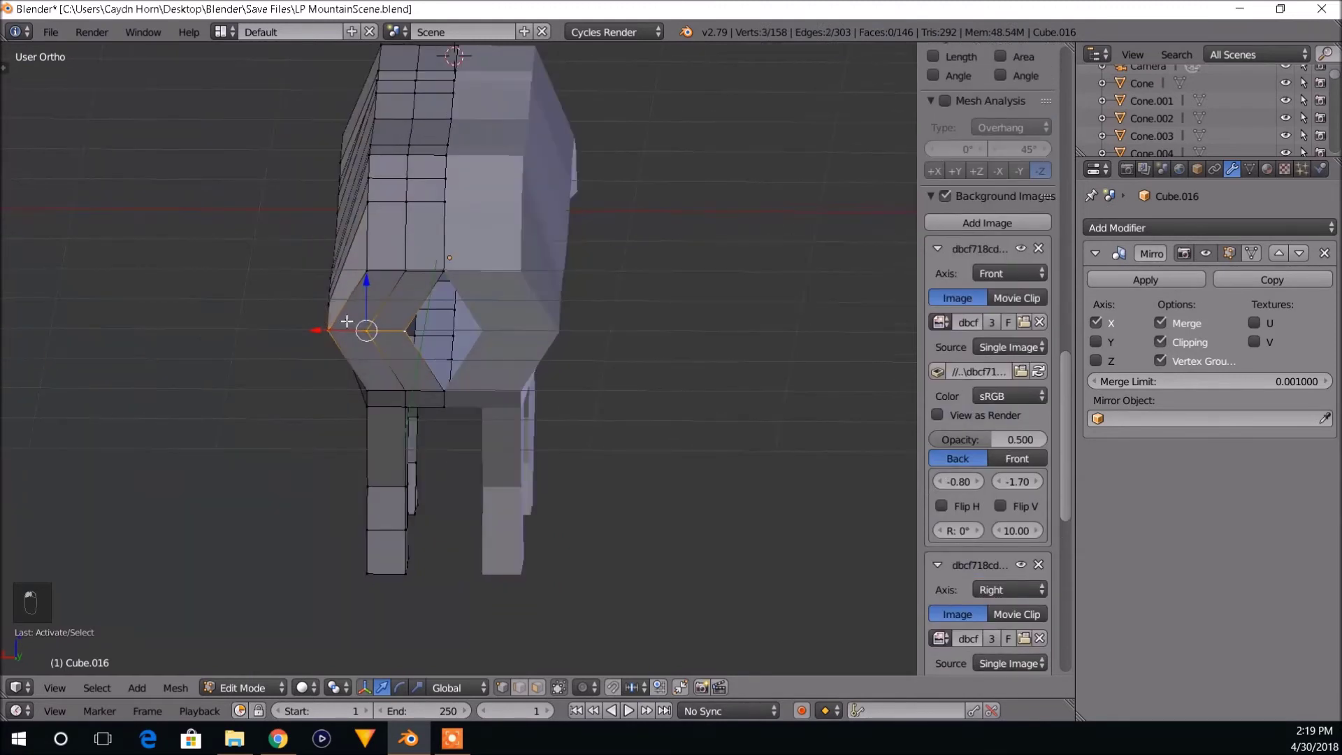
key("g")
key("x")
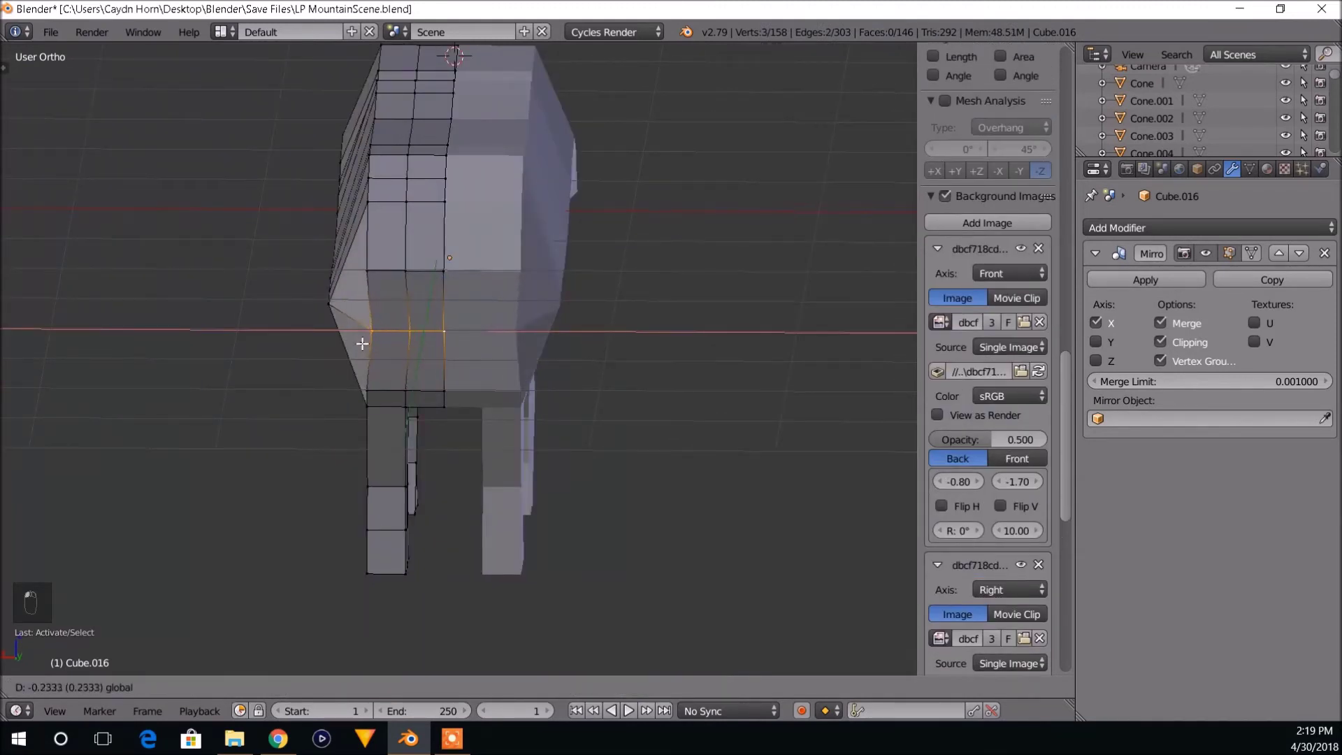
left_click(357, 344)
Adjust the three rear mid-height vertices along X so the outer ones bulge slightly past the rear panel's edges.
scroll(402, 385, "up", 3)
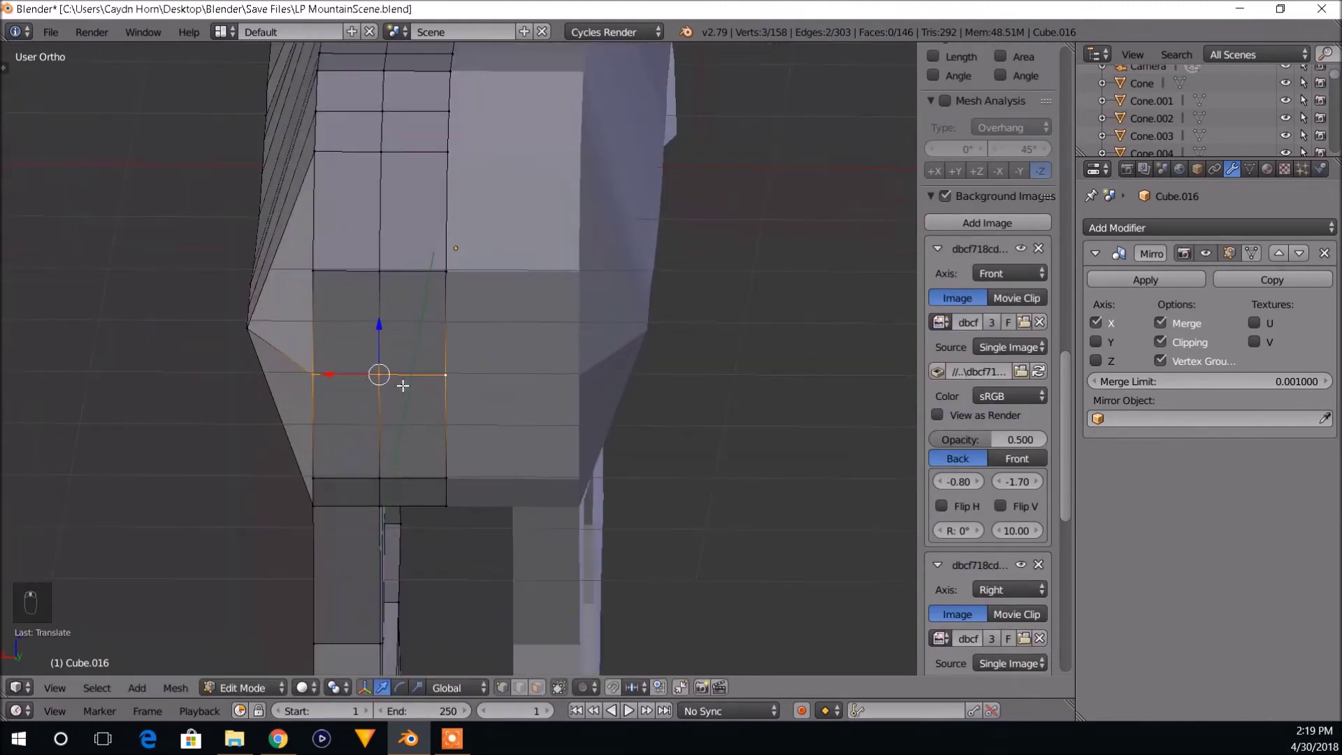
key("g")
key("x")
left_click(358, 384)
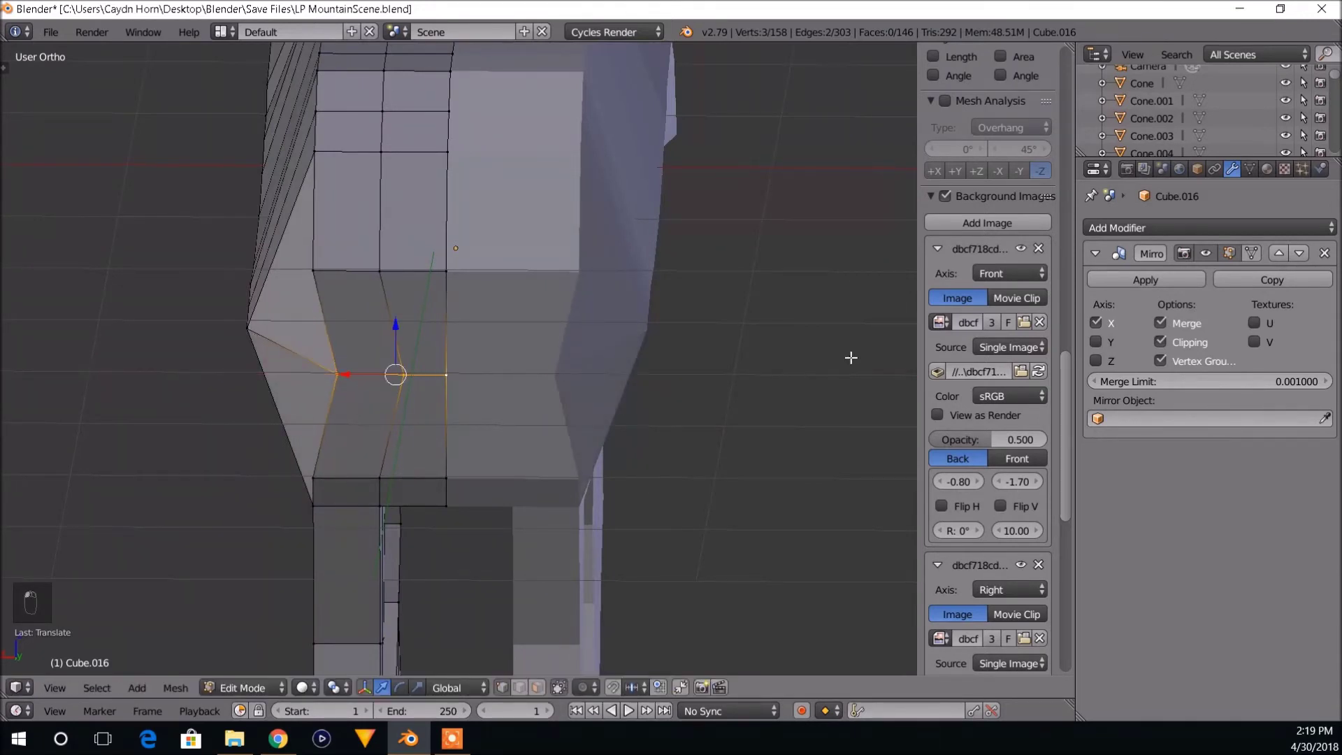
key("g")
key("x")
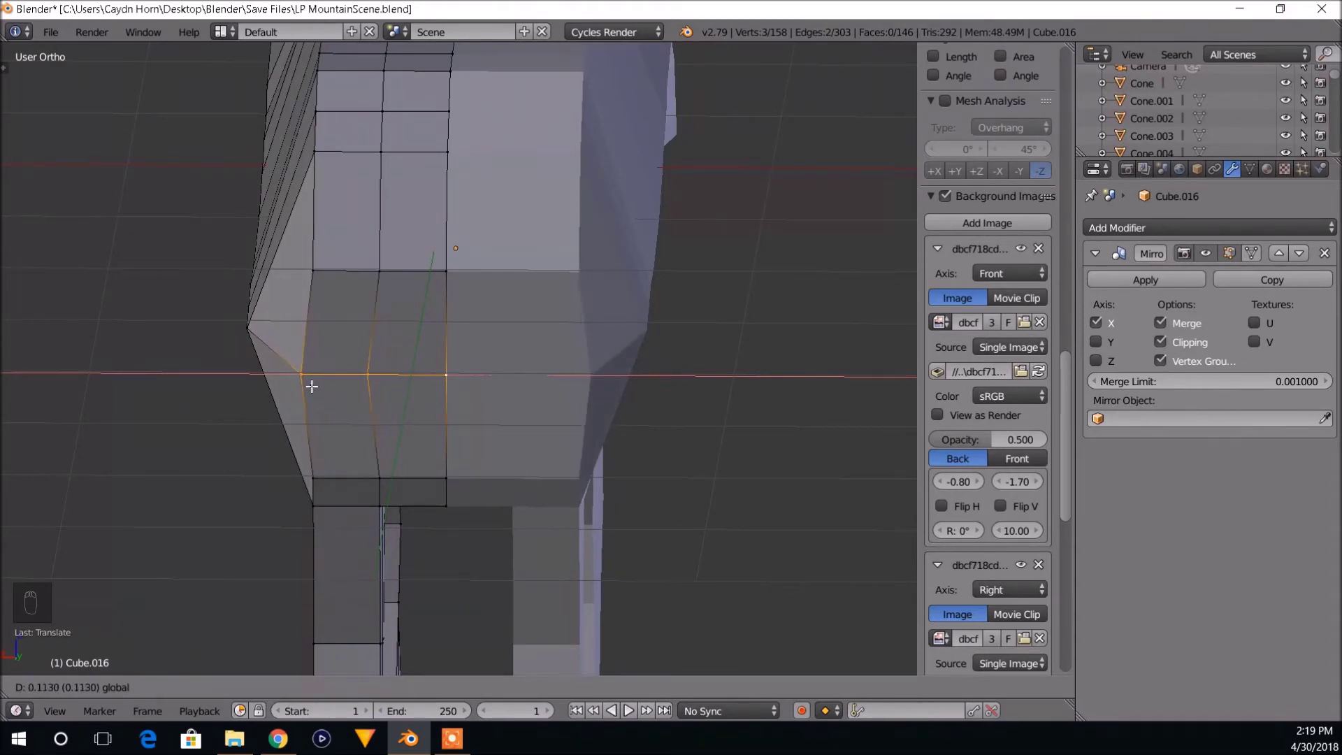
left_click(311, 386)
Close the gap at the front of the head by moving its three mid-height vertices along X to the mirror line.
scroll(312, 386, "down", 3)
middle_click_drag(313, 387, 527, 413)
scroll(531, 392, "up", 3)
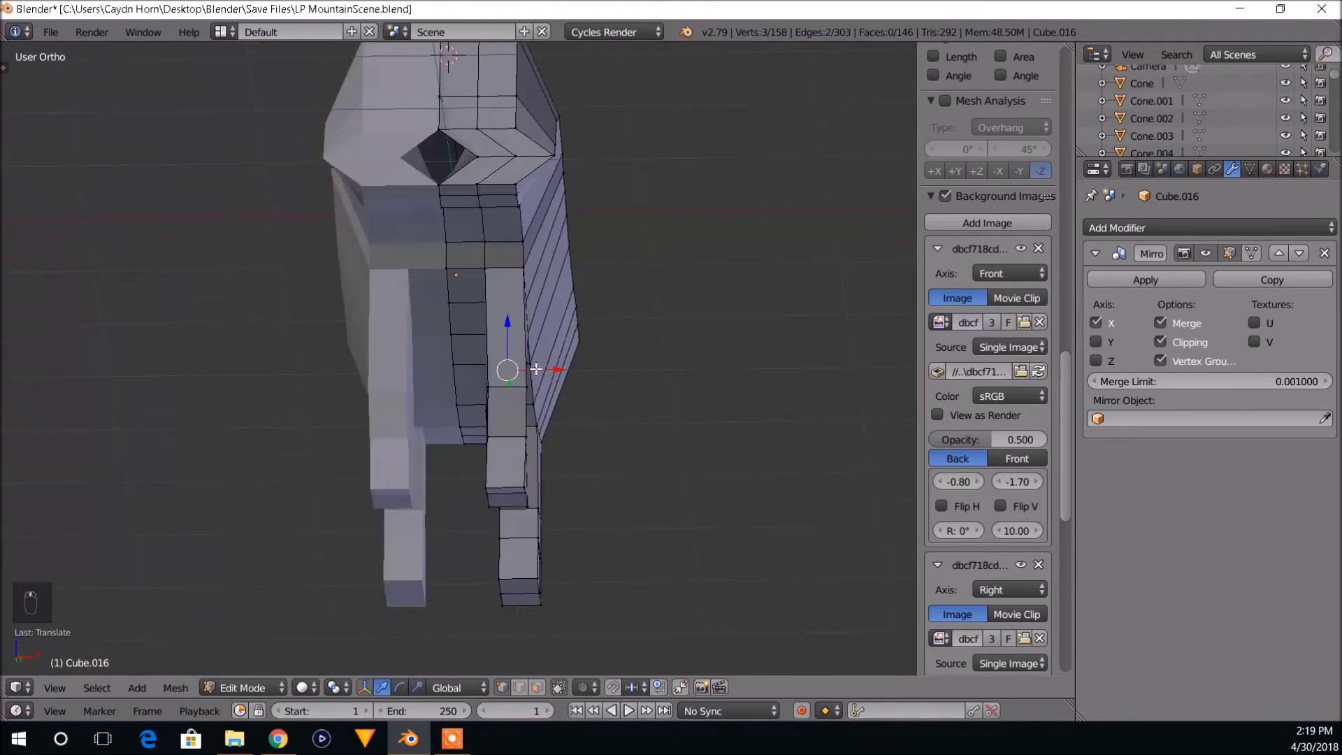
scroll(525, 367, "down", 3)
scroll(500, 406, "up", 2)
right_click(468, 326)
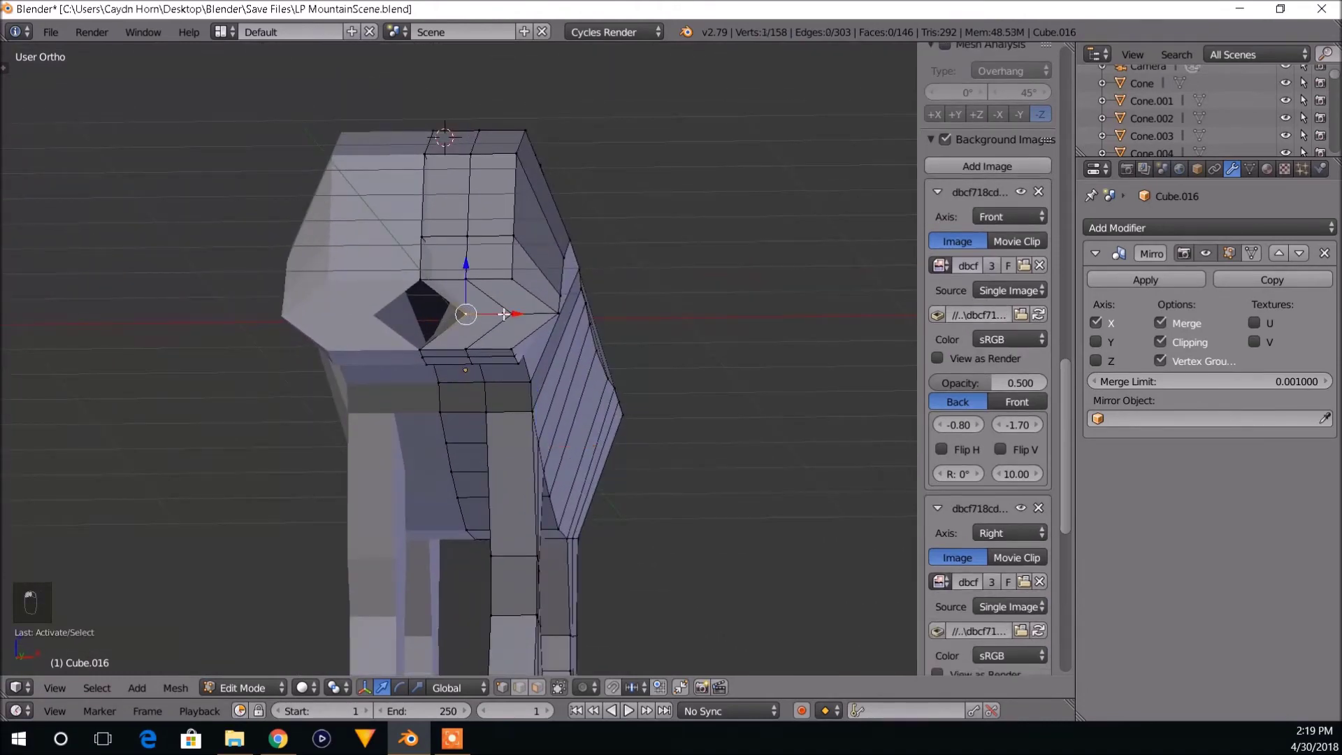
right_click(514, 318, "shift")
scroll(520, 326, "up", 3)
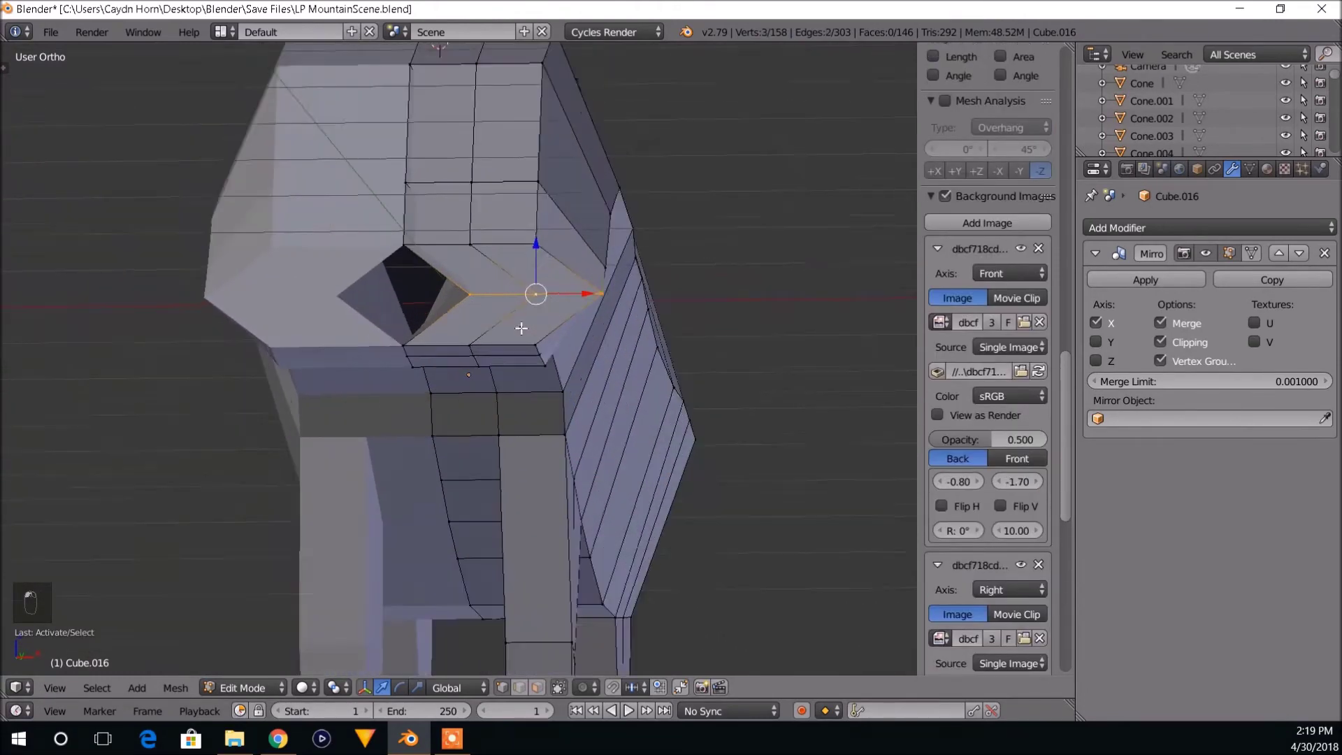
left_click_drag(602, 284, 527, 291)
Move the four mid-height vertices along the side of the head slightly inward along X.
middle_click_drag(519, 292, 541, 327)
mouse_move(540, 412)
middle_mouse_down("shift")
mouse_move(539, 291)
mouse_move(543, 408)
middle_mouse_up("shift")
scroll(587, 321, "up", 2)
scroll(592, 317, "down", 1)
middle_click_drag(592, 316, 698, 339)
scroll(490, 284, "down", 4)
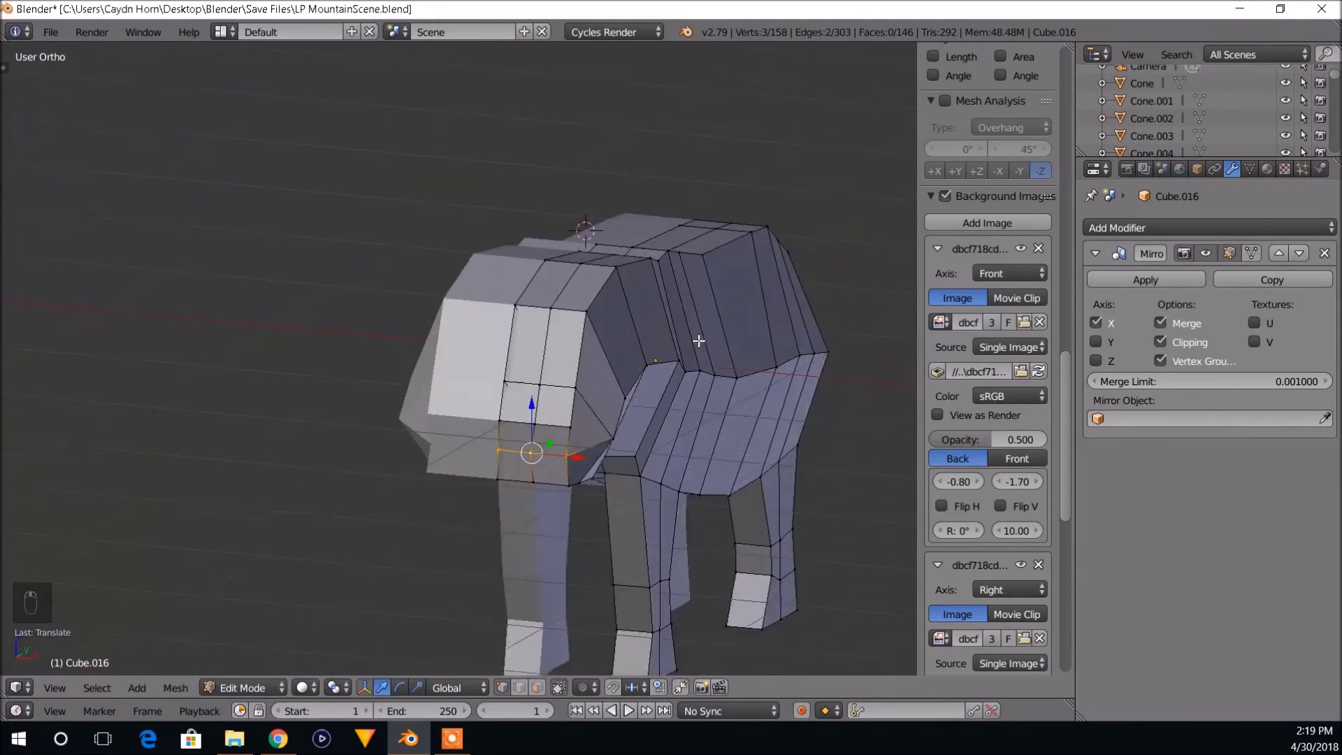
right_click(673, 361)
right_click(639, 365, "shift")
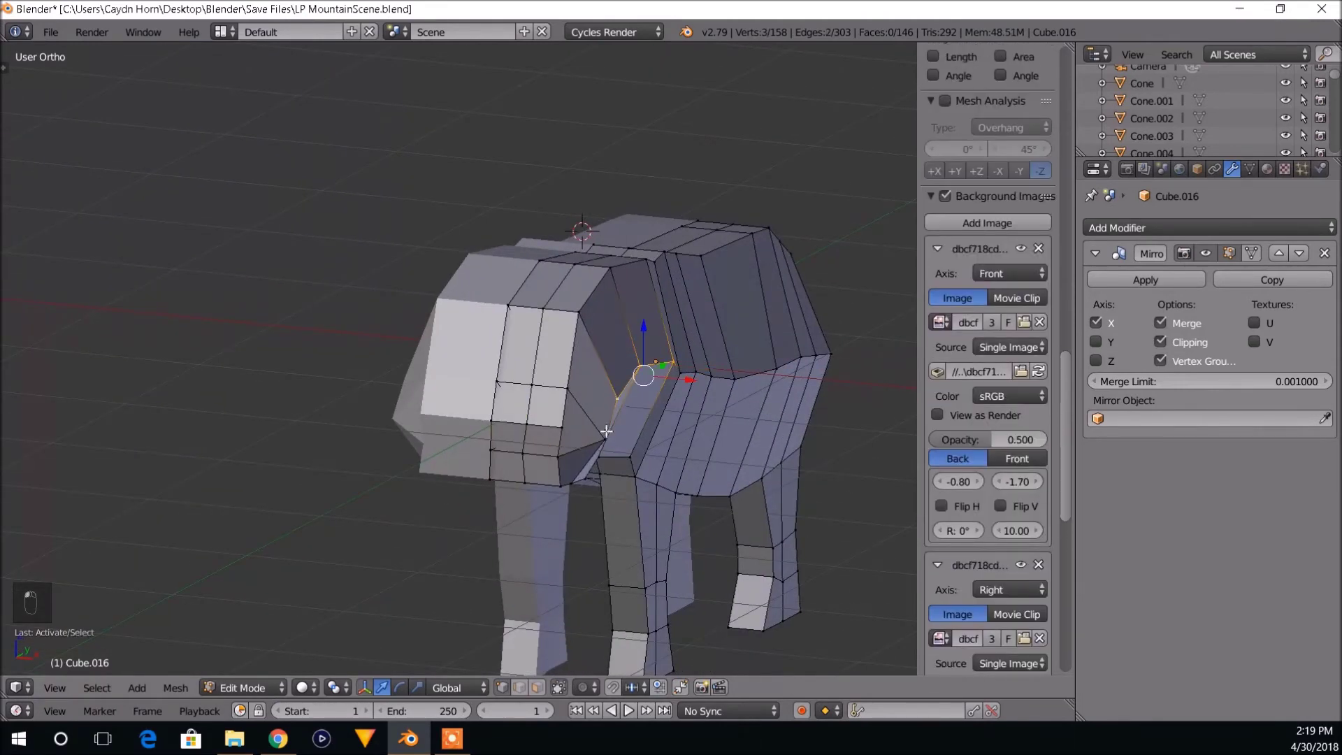
right_click(606, 431, "shift")
middle_click_drag(606, 431, 743, 399)
key("g")
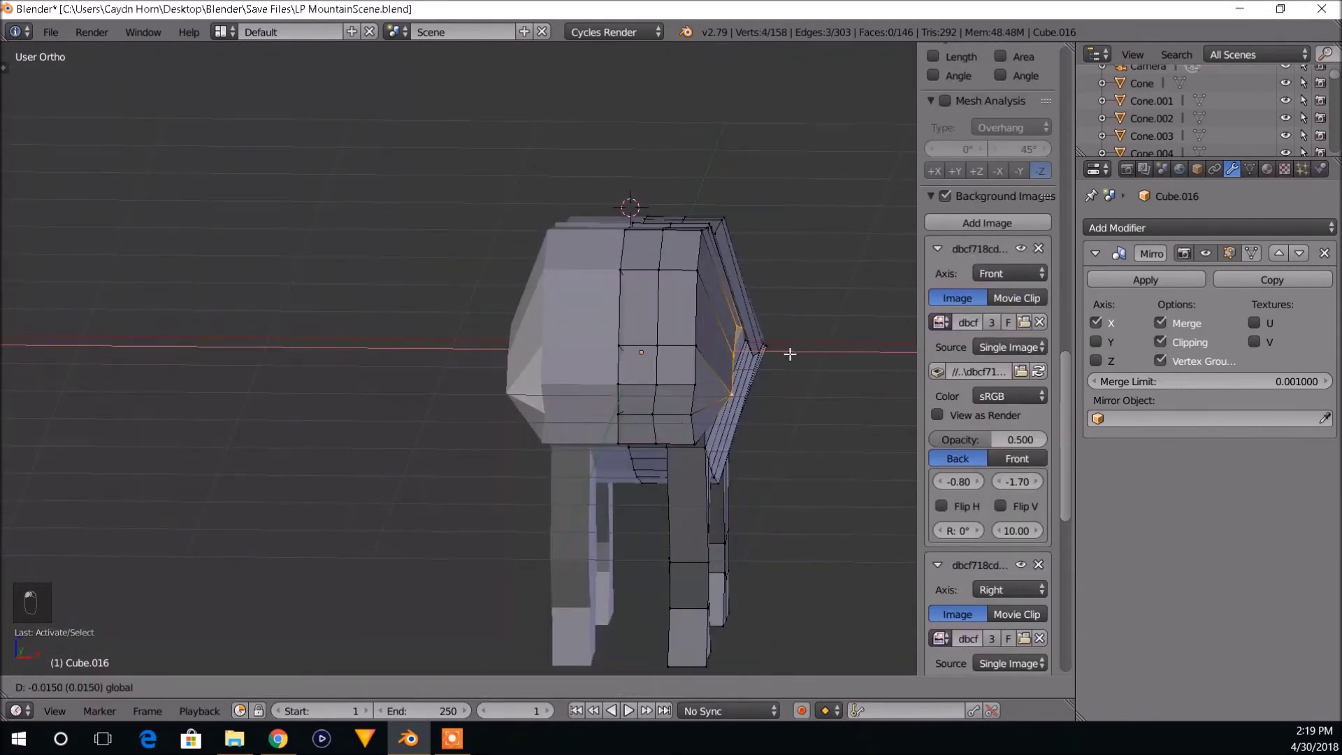
left_click_drag(780, 357, 781, 357)
Move the middle vertices on the front leg's outer side slightly outward along X.
middle_click_drag(780, 357, 679, 264)
middle_click_drag(525, 306, 650, 225)
middle_click_drag(639, 294, 511, 340)
right_click(551, 345)
scroll(601, 320, "up", 7)
right_click(650, 229, "shift")
scroll(677, 265, "down", 6)
left_click_drag(372, 336, 357, 337)
middle_click_drag(372, 357, 517, 464, "shift")
scroll(517, 464, "down", 1)
Nudge another vertex on the front leg's outer side slightly outward along X.
right_click(568, 283)
middle_click_drag(568, 283, 417, 299)
left_click_drag(386, 293, 383, 299)
middle_click_drag(384, 299, 489, 289)
right_click(667, 407, "shift")
middle_click_drag(709, 411, 509, 390)
left_click_drag(471, 365, 466, 371)
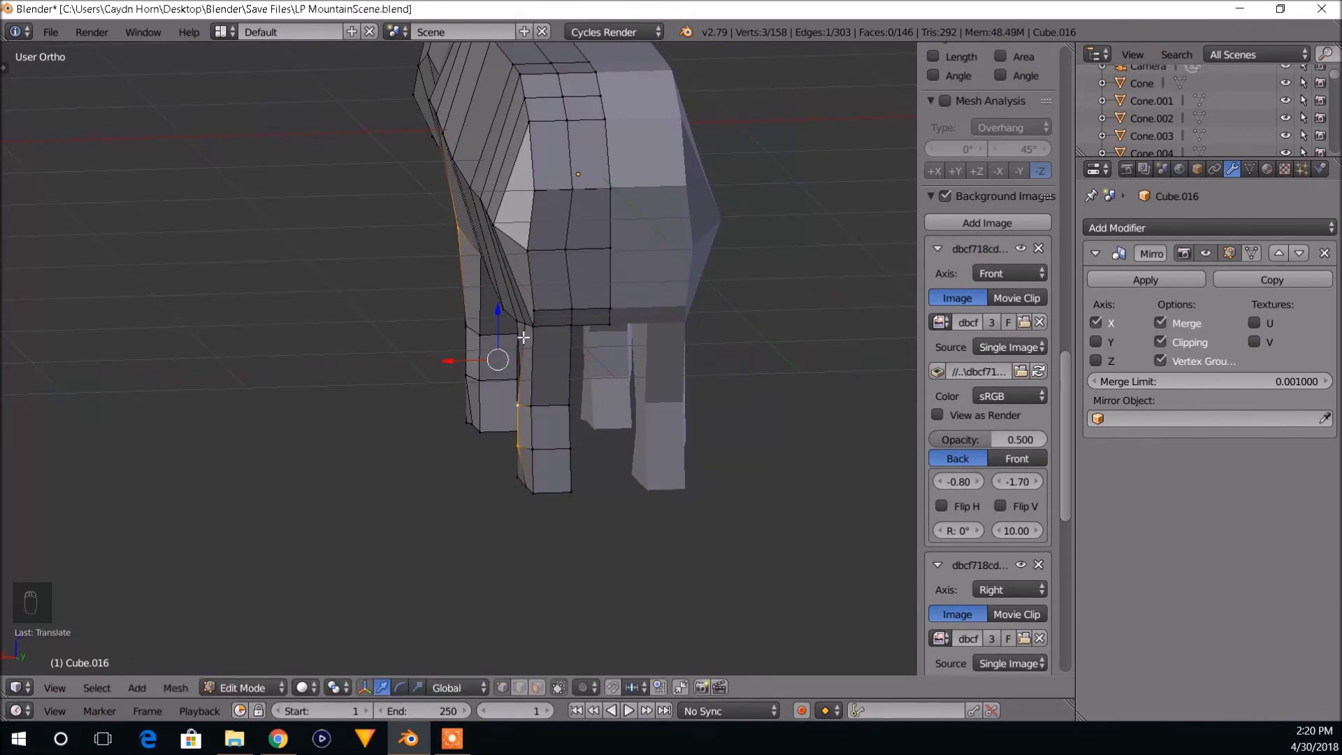
key("ctrl+z")
key("a")
Move the two middle vertices at knee and ankle height on the back leg's outer side about 0.03 outward along X.
middle_click_drag(531, 339, 586, 349)
right_click(648, 453)
right_click(665, 417, "shift")
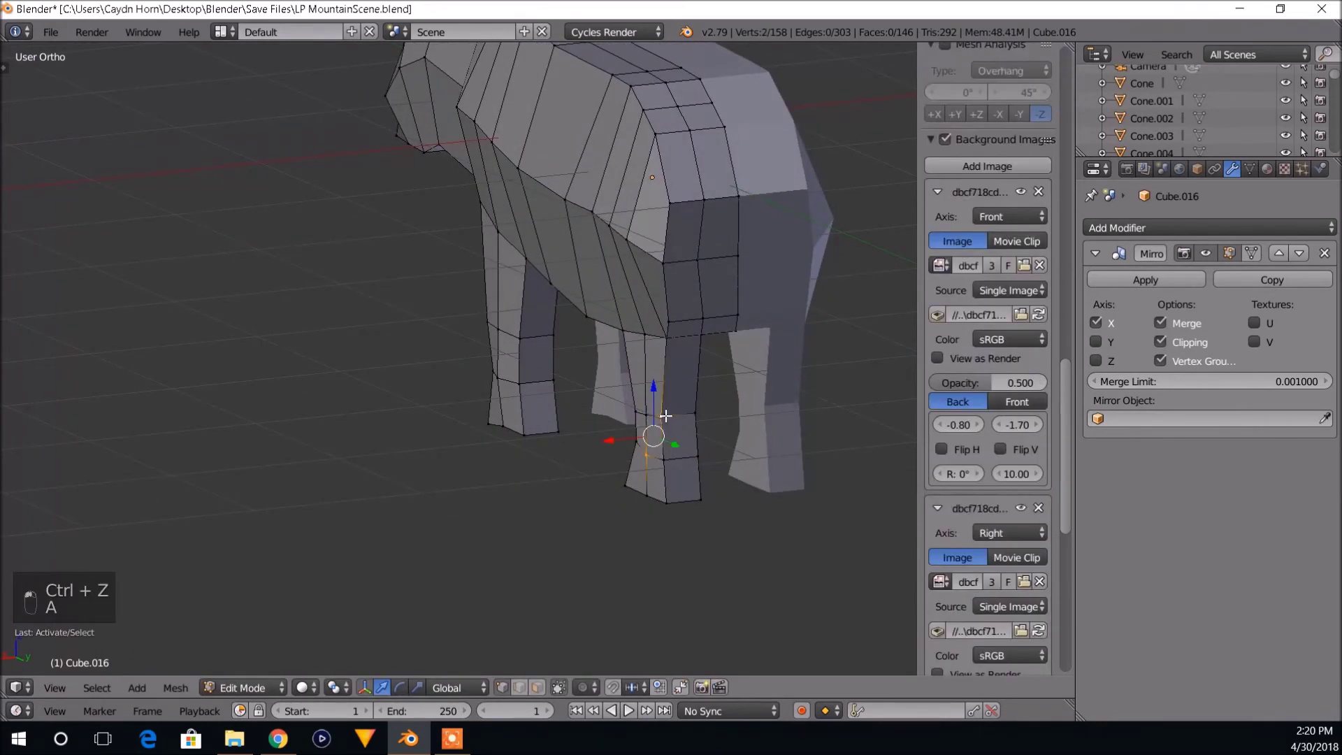
right_click(668, 419, "shift")
scroll(650, 423, "up", 4)
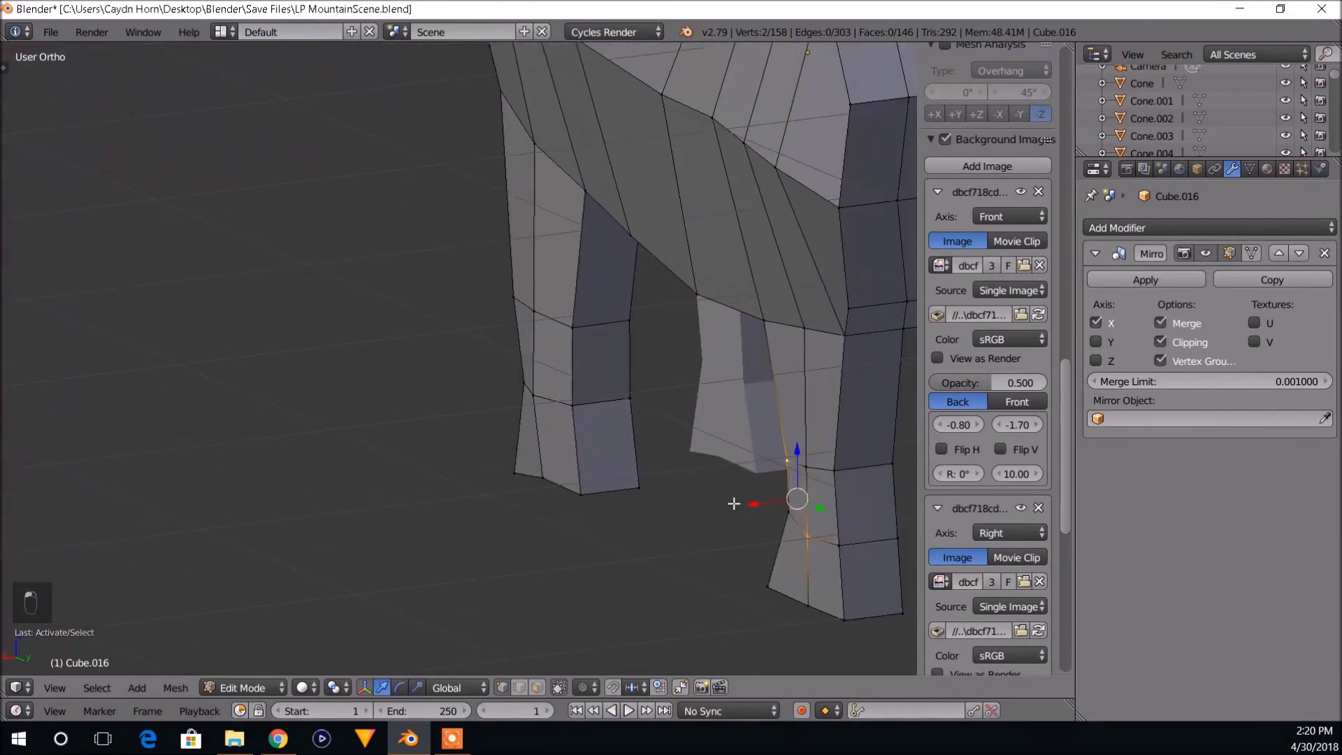
right_click(668, 358, "shift")
middle_click_drag(633, 392, 564, 394)
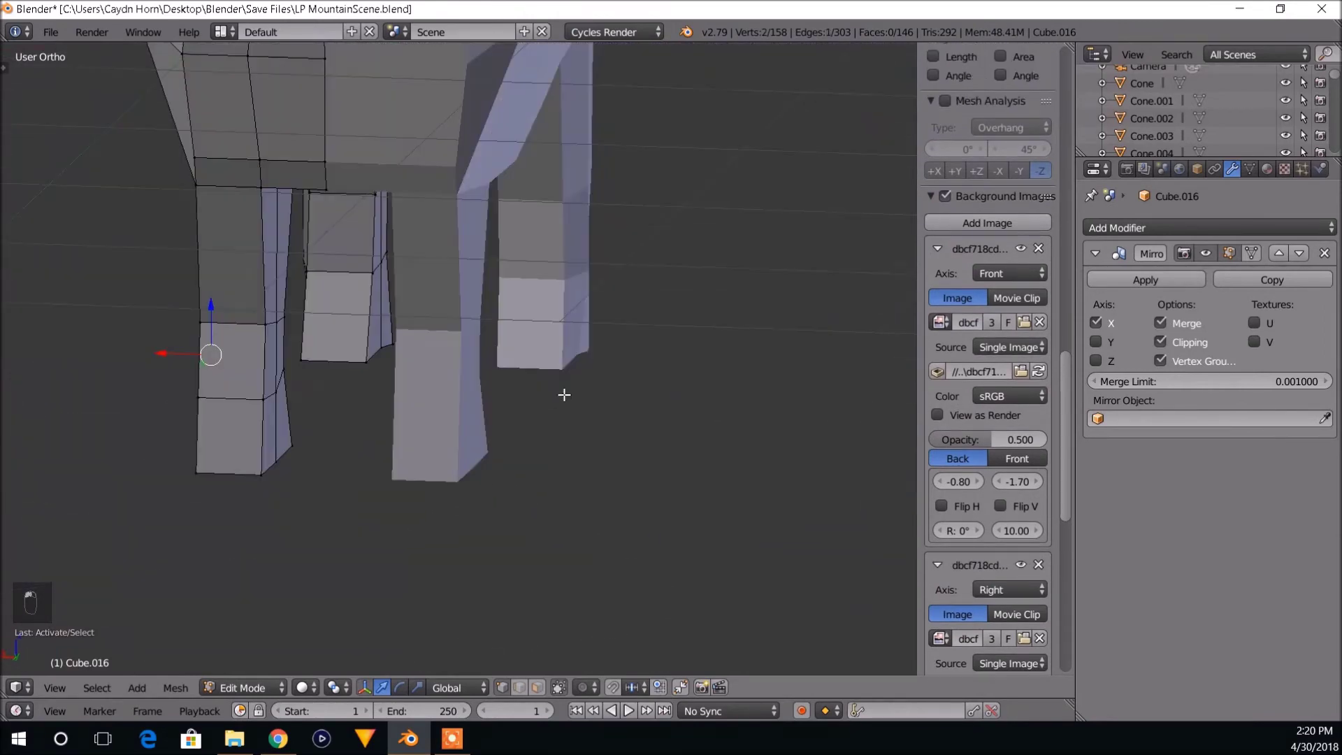
middle_click_drag(374, 393, 360, 389)
key("g")
key("x")
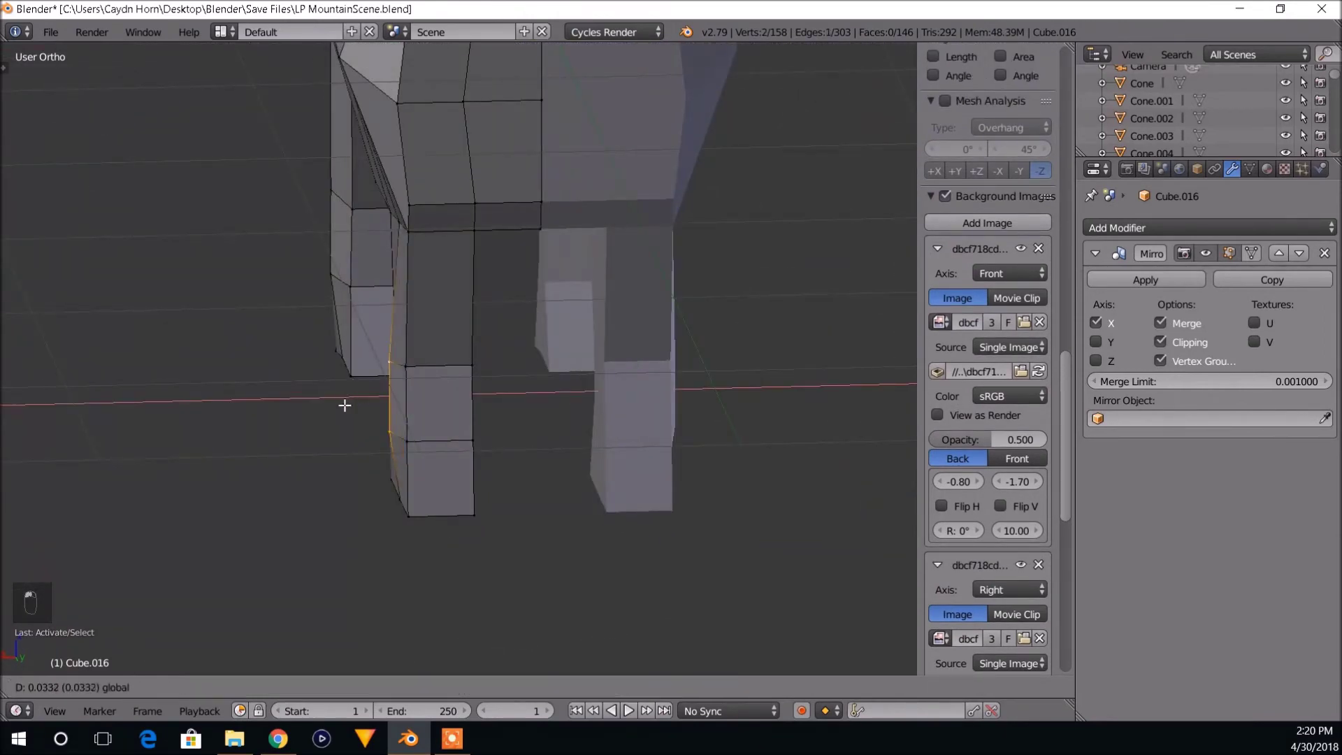
left_click(344, 406)
Delete the middle outer vertex at the top of the back leg, where it meets the belly.
middle_click_drag(486, 349, 534, 326)
right_click(558, 287)
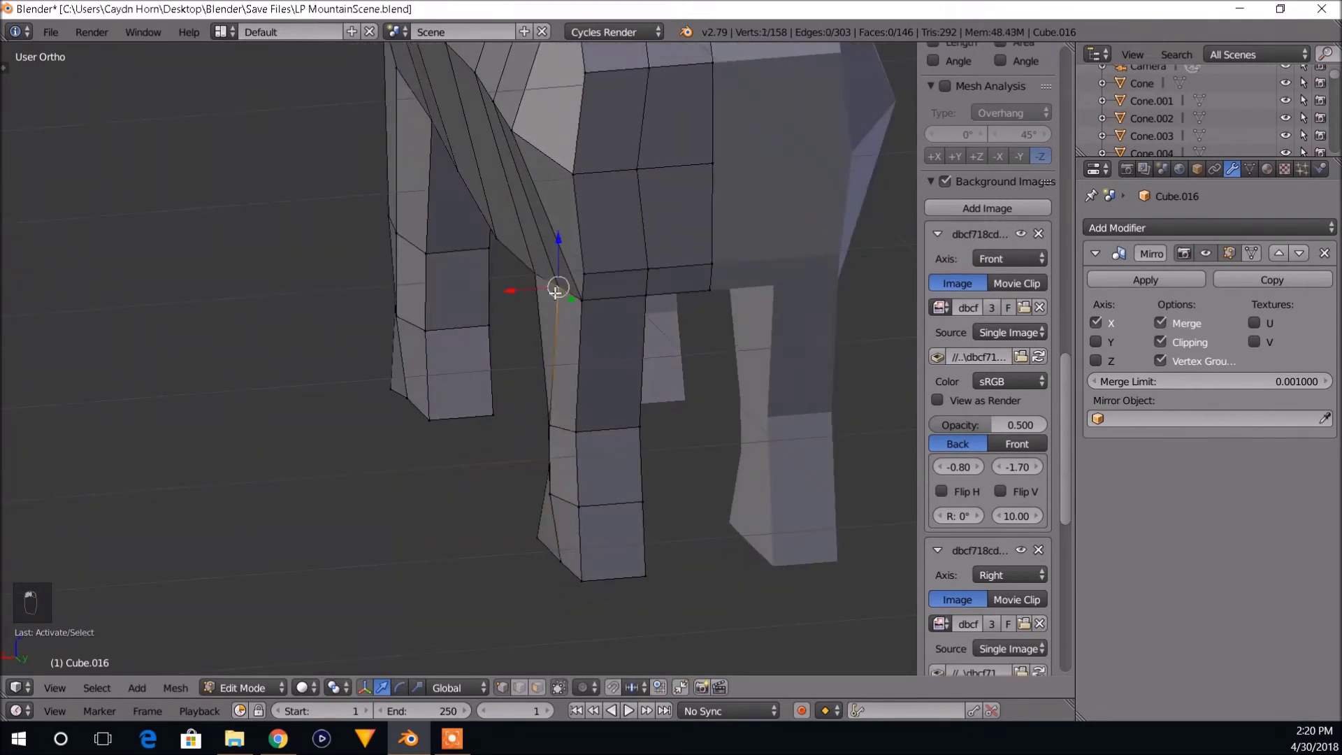
key("g")
key("x")
left_click(499, 307)
scroll(566, 440, "up", 6)
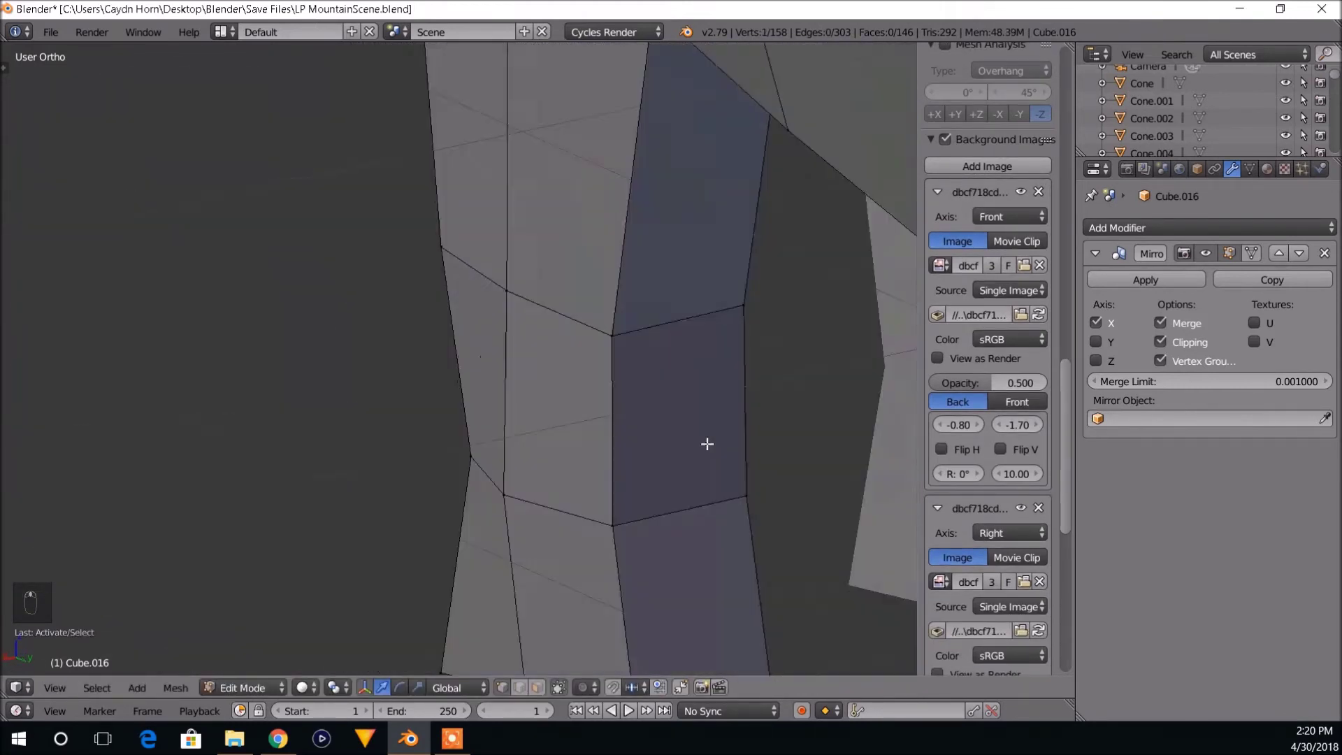
middle_click_drag(708, 444, 475, 387)
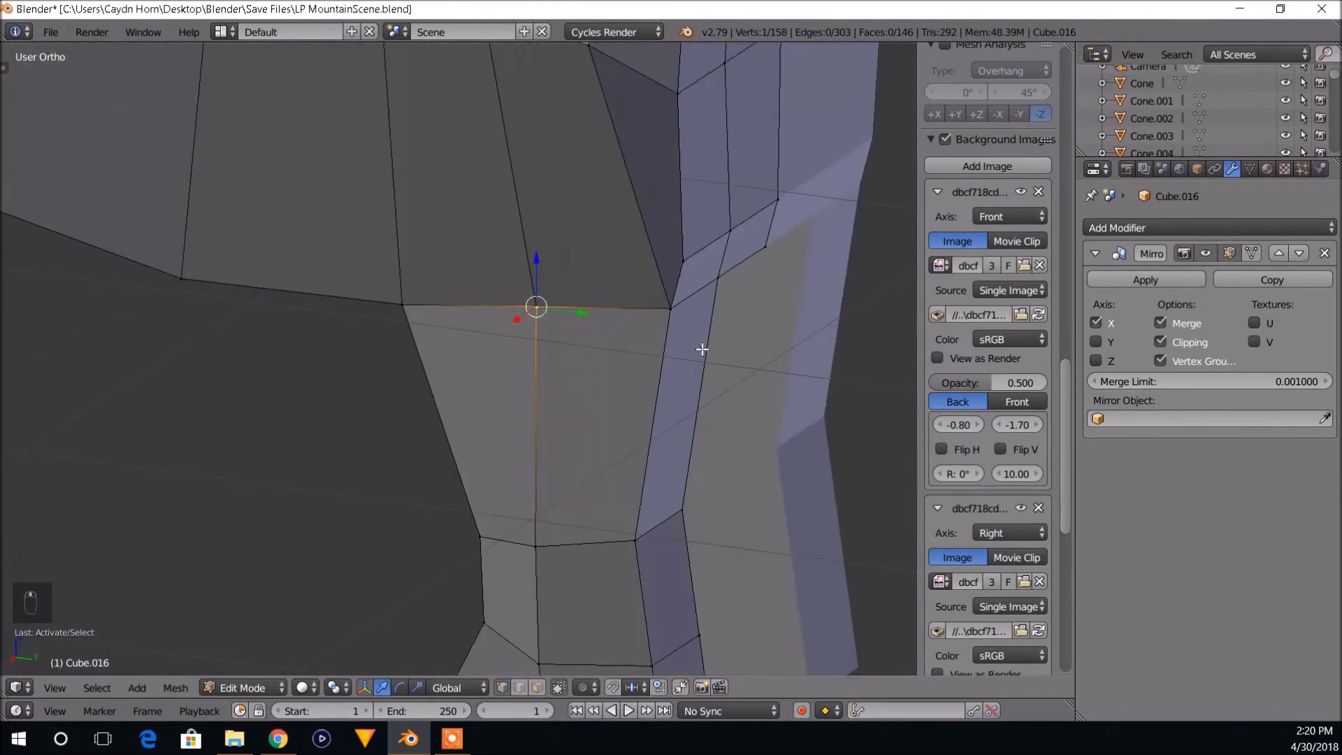
key("x")
left_click(595, 343)
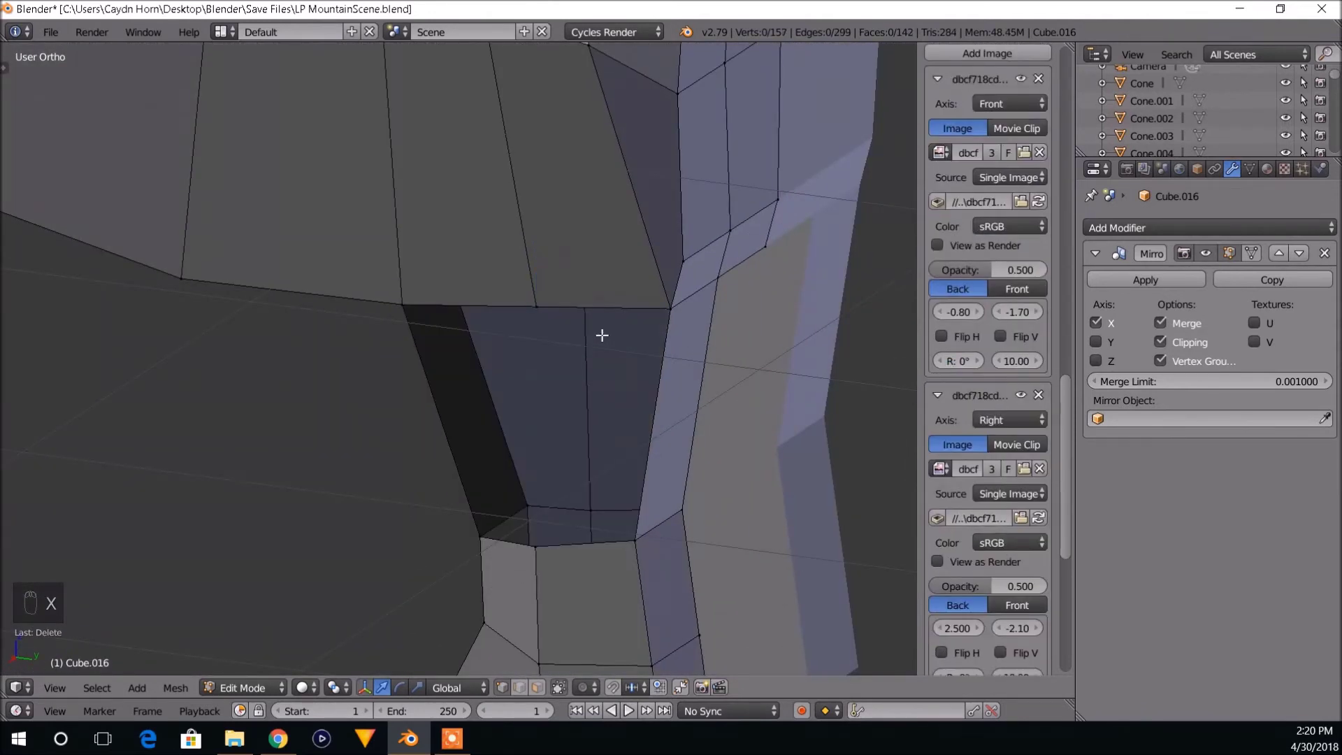
Delete the overlapping second vertex at the middle of the back leg's upper outer edge.
scroll(580, 336, "up", 1, "shift")
right_click(535, 319)
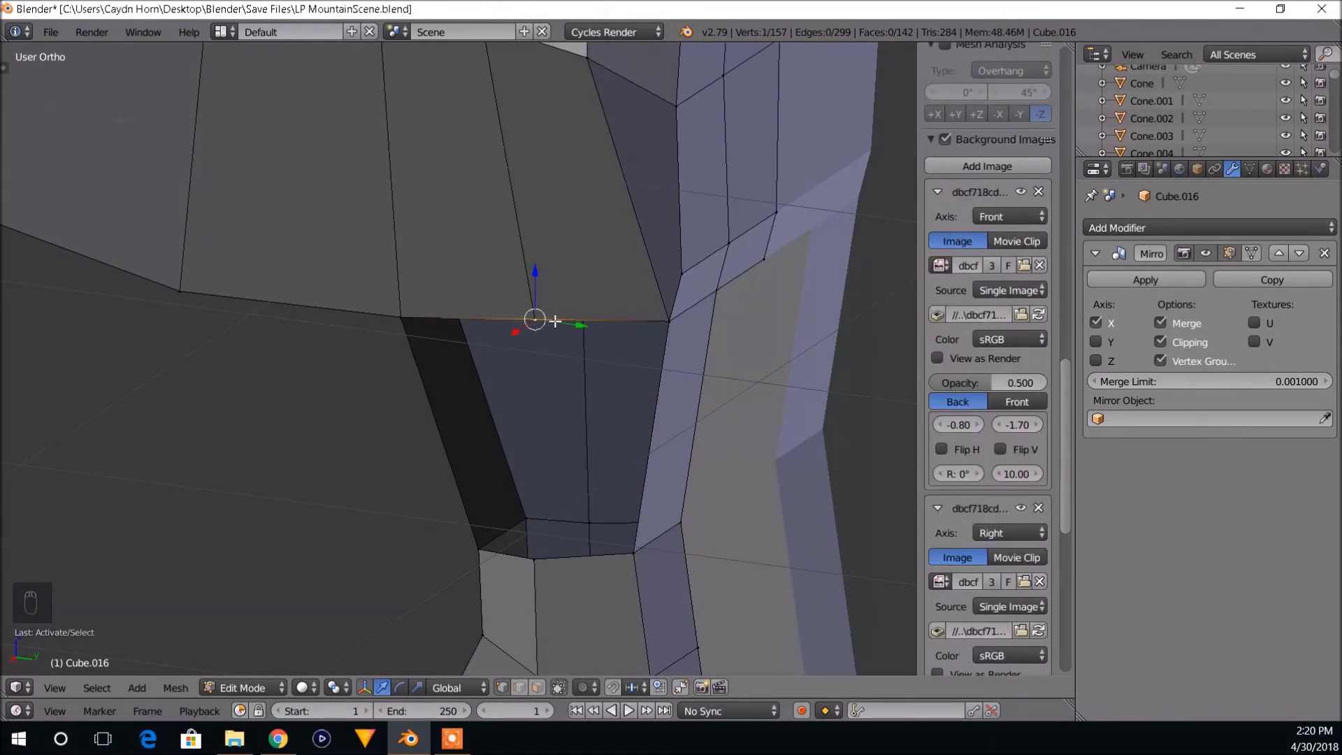
middle_click_drag(570, 328, 590, 307)
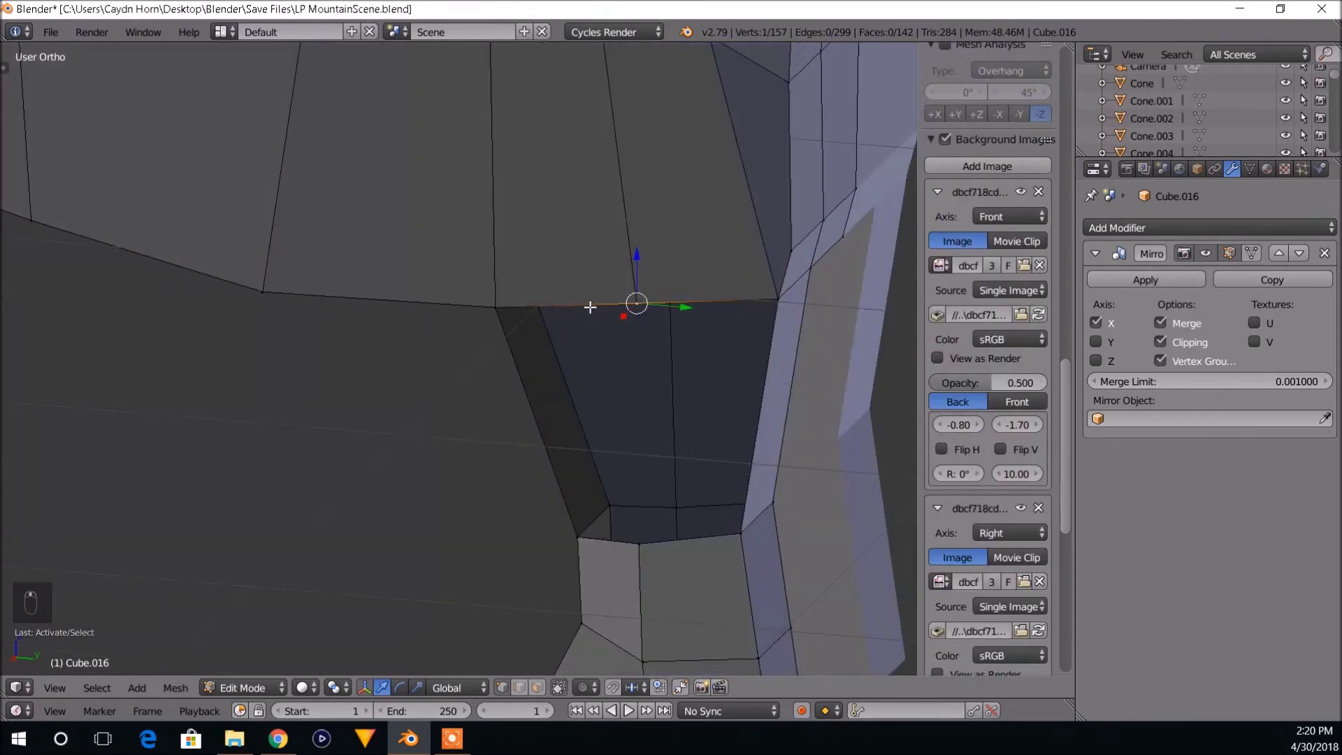
key("x")
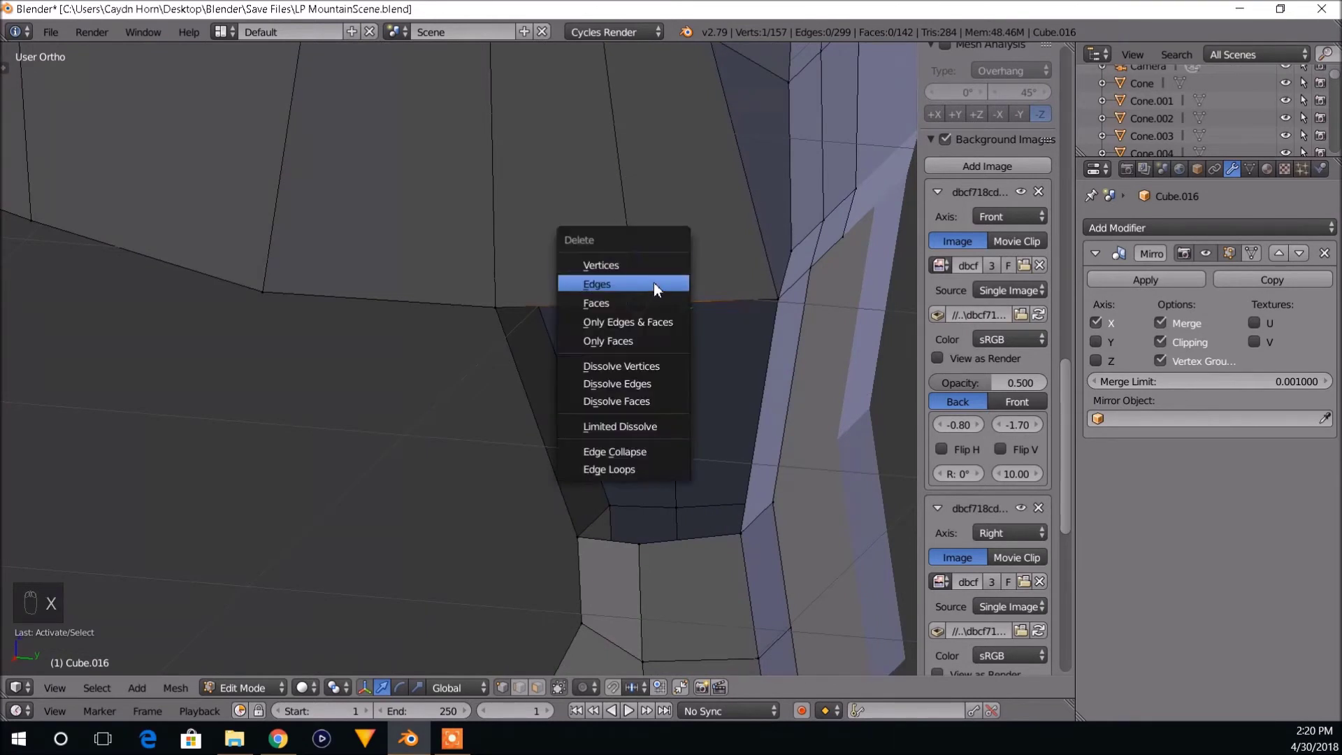
left_click(650, 266)
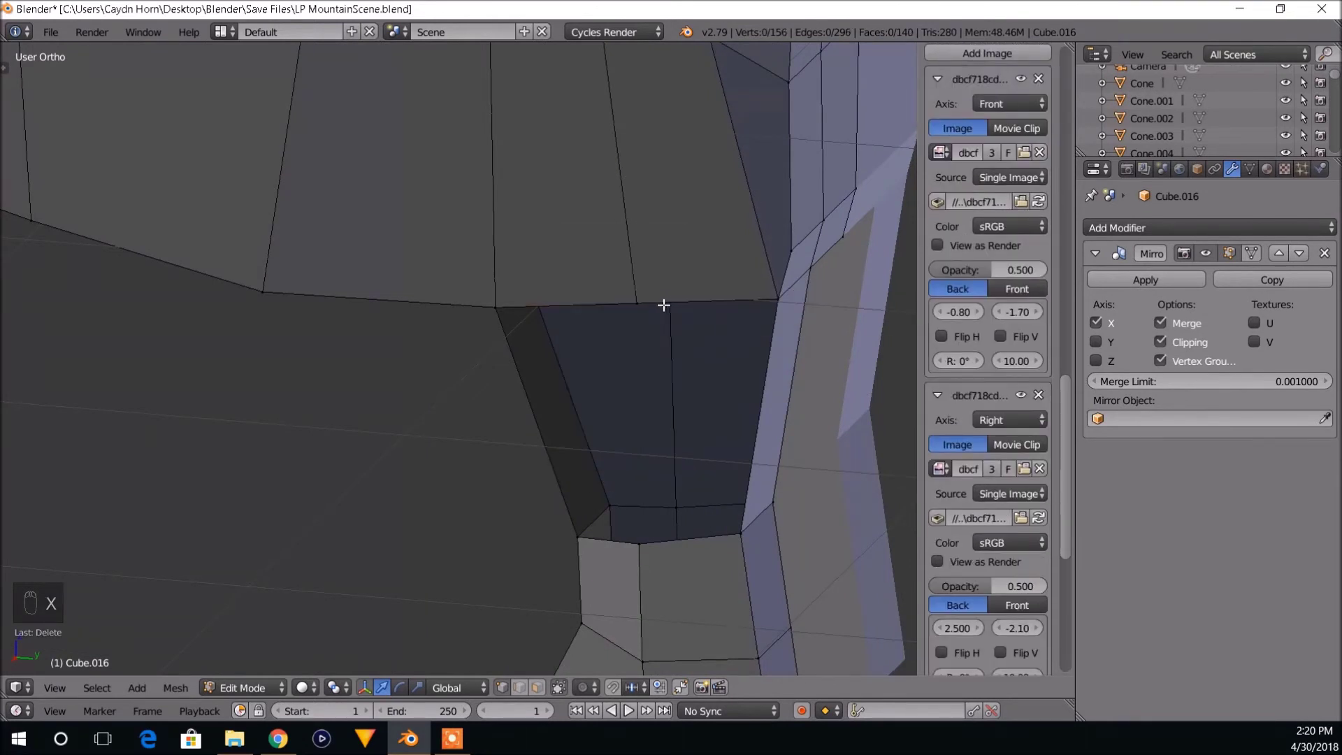
Delete the overlapping vertex at the rear outer corner where the back leg joins the body.
middle_click_drag(662, 299, 470, 310)
right_click(471, 311)
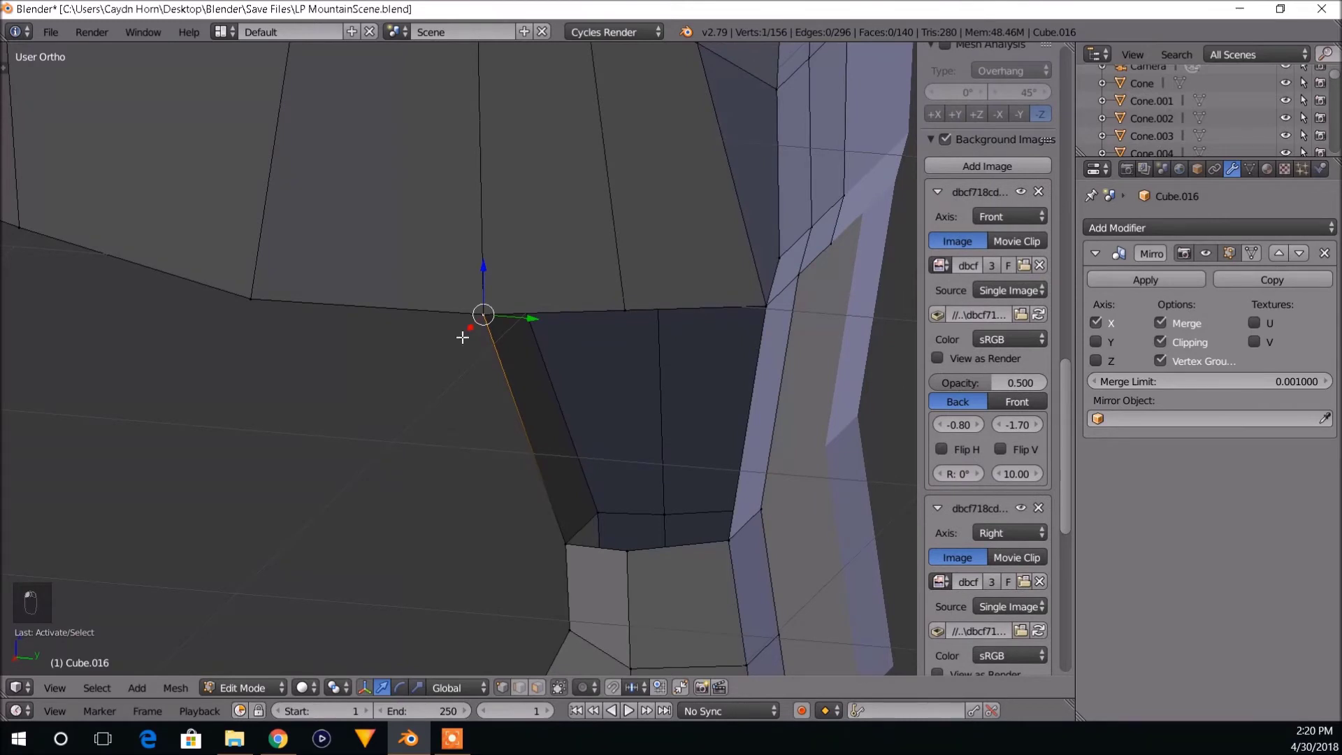
right_click(626, 308)
right_click(766, 305, "shift")
middle_click_drag(735, 434, 662, 479, "shift")
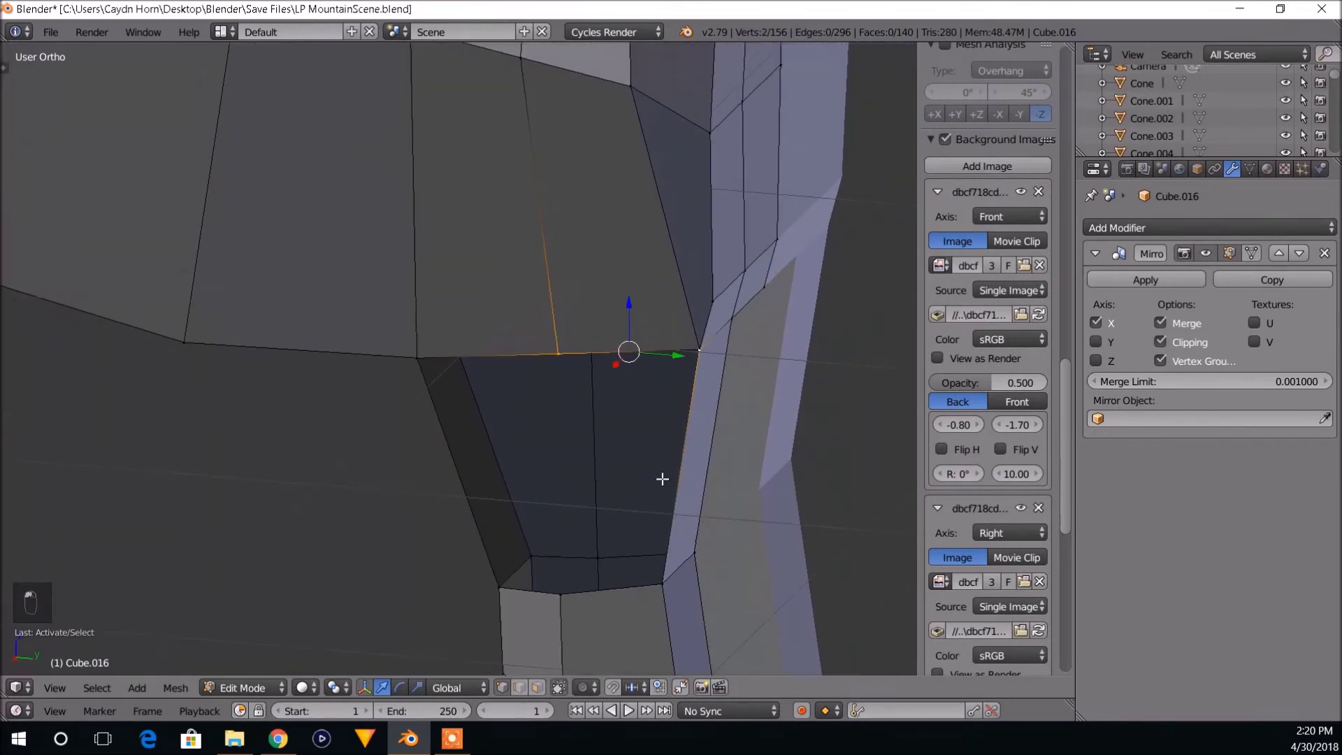
scroll(662, 479, "up", 2)
right_click(807, 342)
key("x")
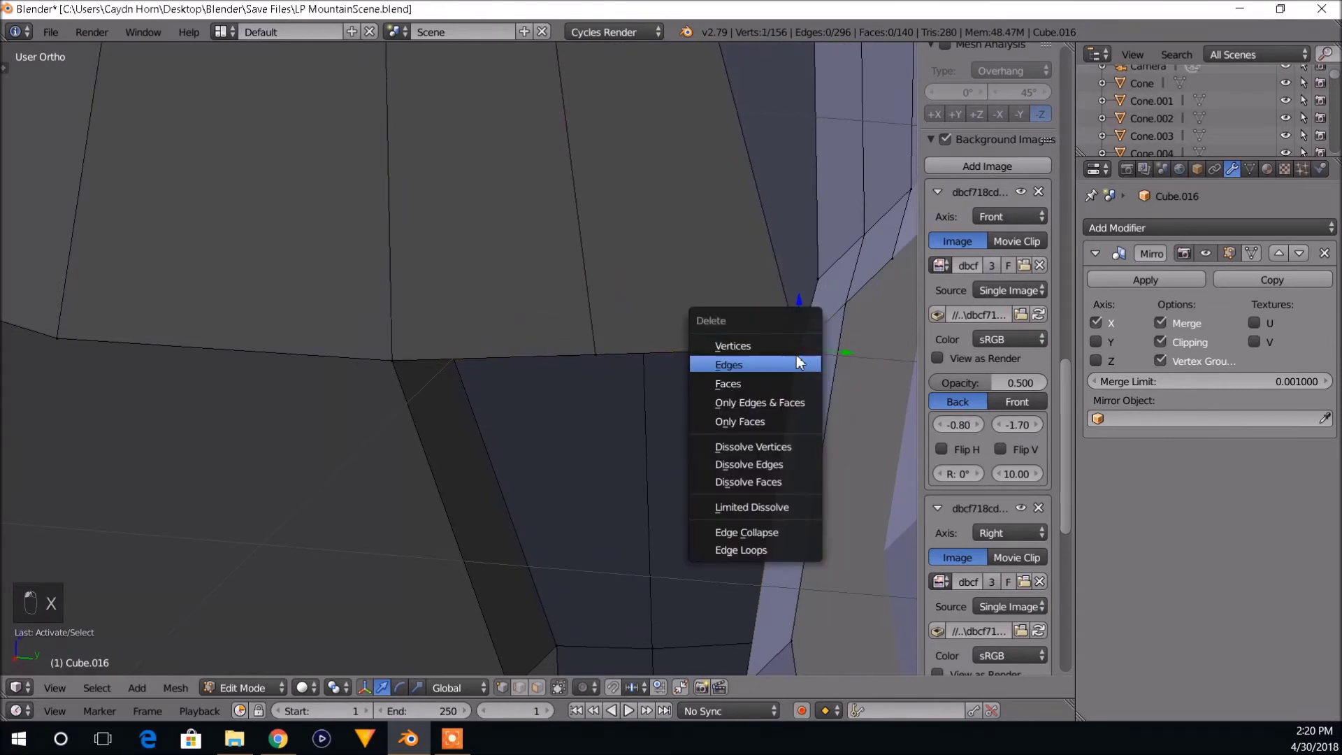
left_click(802, 349)
middle_click_drag(803, 350, 768, 361)
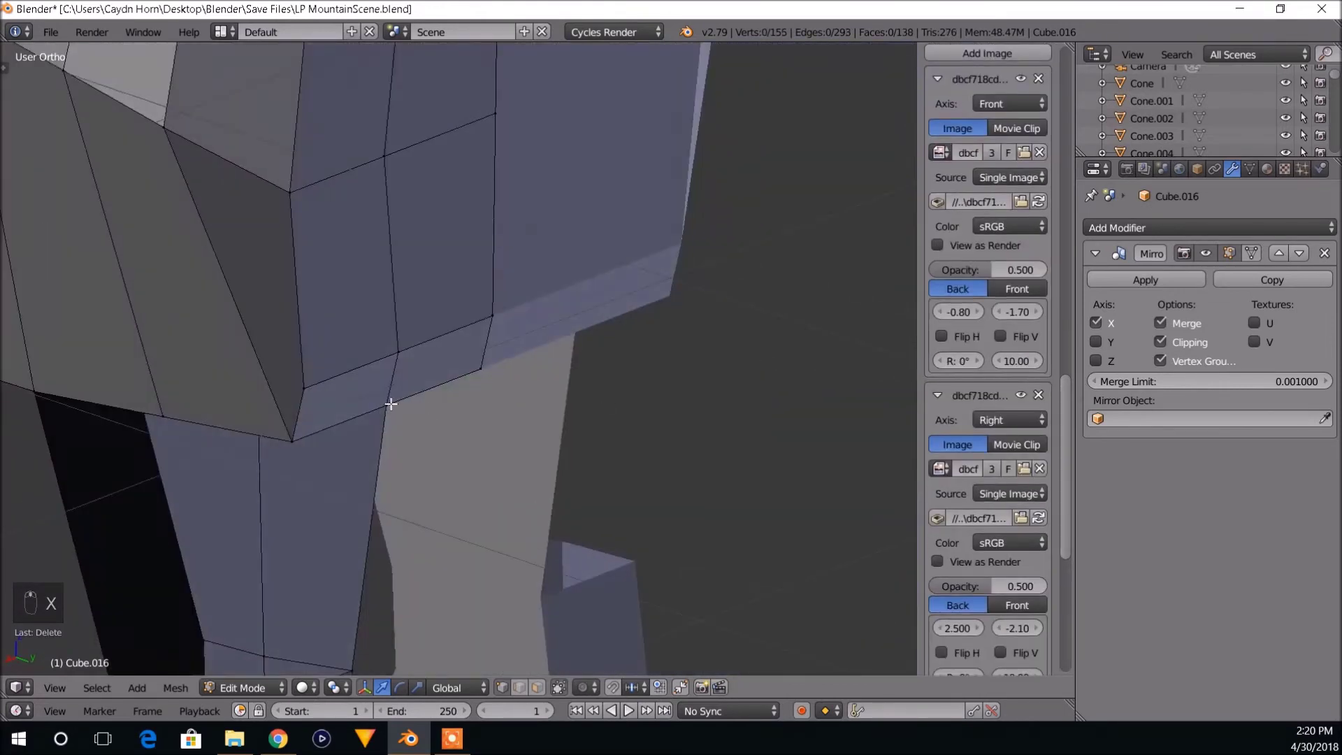
Fill the opening on the rear side of the upper back leg with a face between the belly edge and the knee edge.
right_click(391, 404)
middle_click_drag(390, 404, 348, 407)
right_click(398, 298)
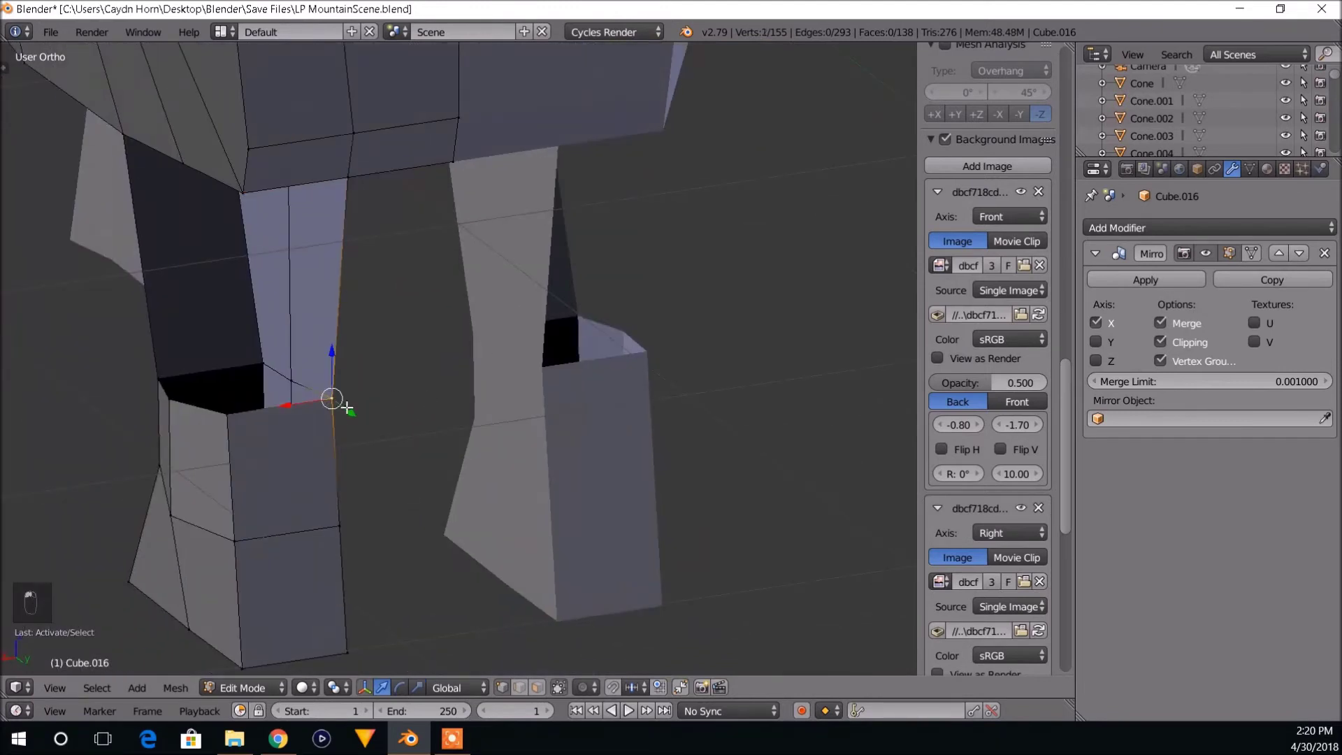
right_click(352, 191, "shift")
key("f")
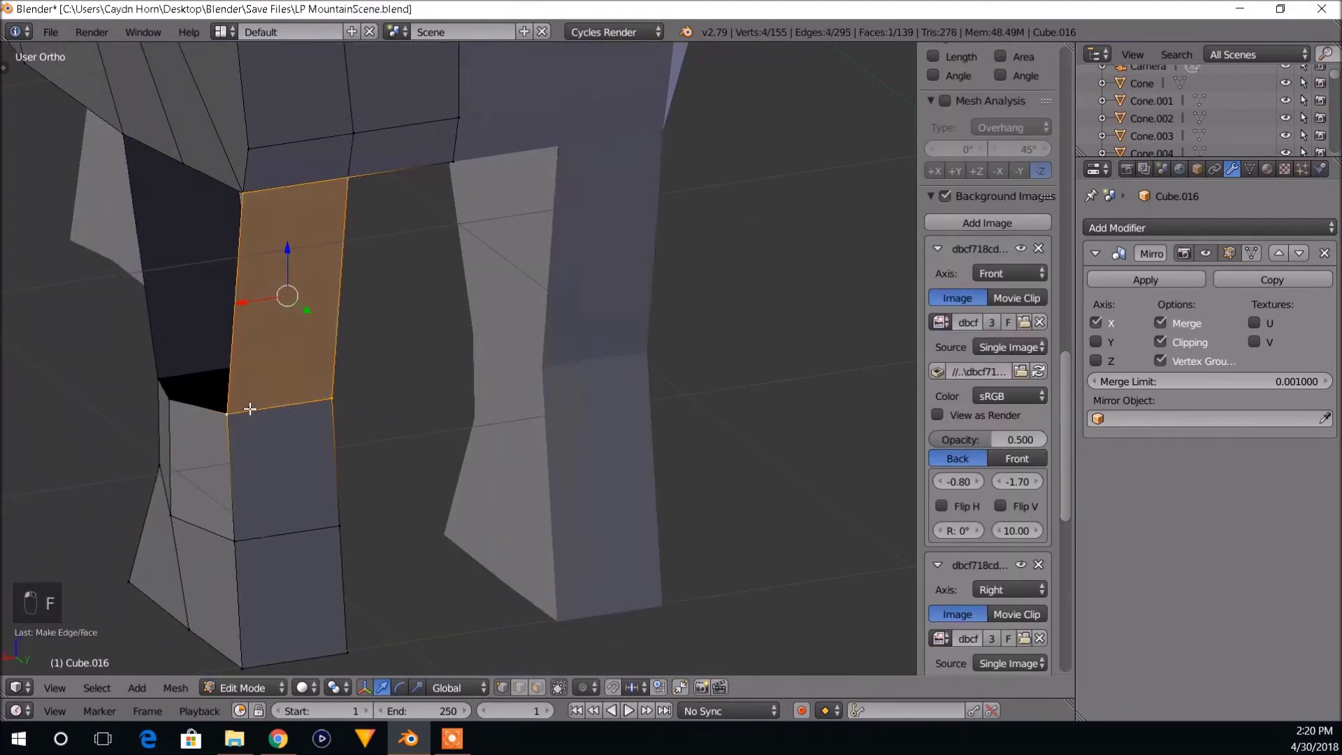
Delete the overlapping vertex at the front outer corner where the back leg meets the belly.
middle_click_drag(250, 419, 398, 356)
right_click(506, 257)
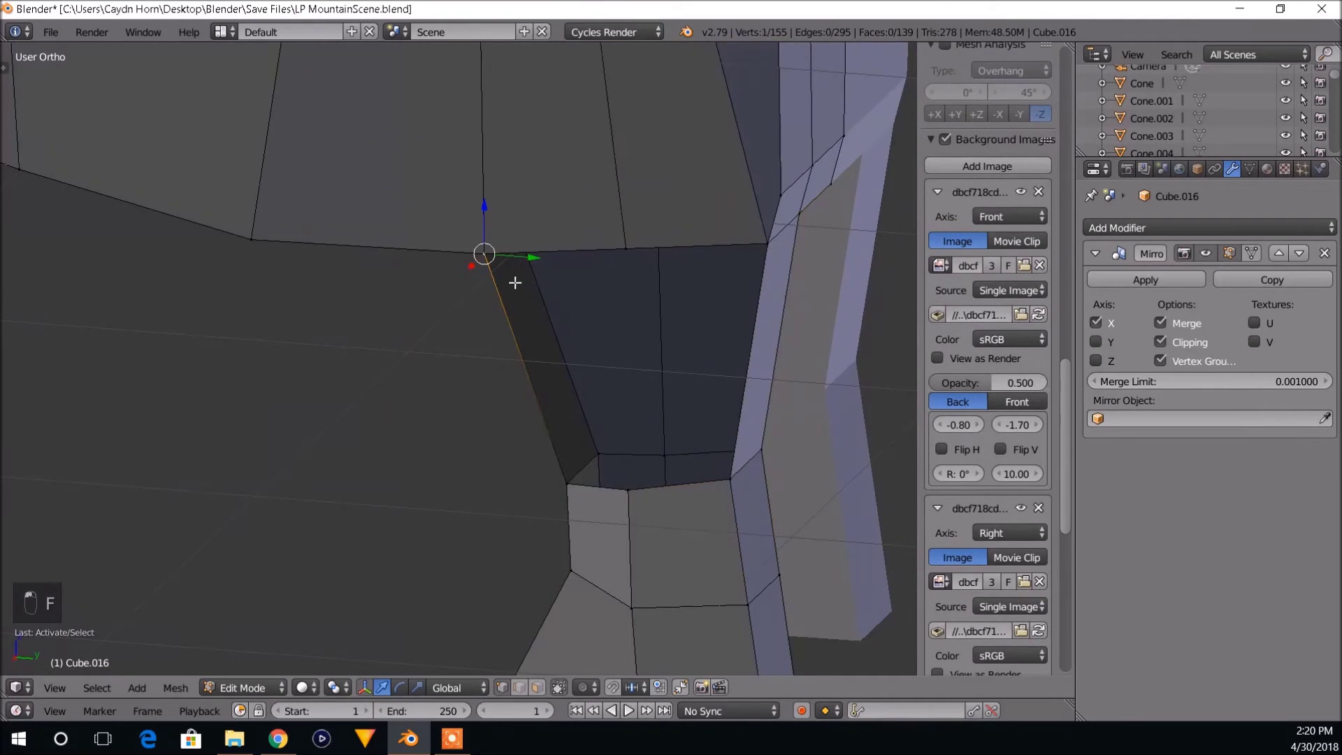
key("x")
left_click(488, 288)
Fill the opening on the front side of the upper back leg with a four-vertex face.
middle_click_drag(488, 288, 460, 216)
right_click(460, 216)
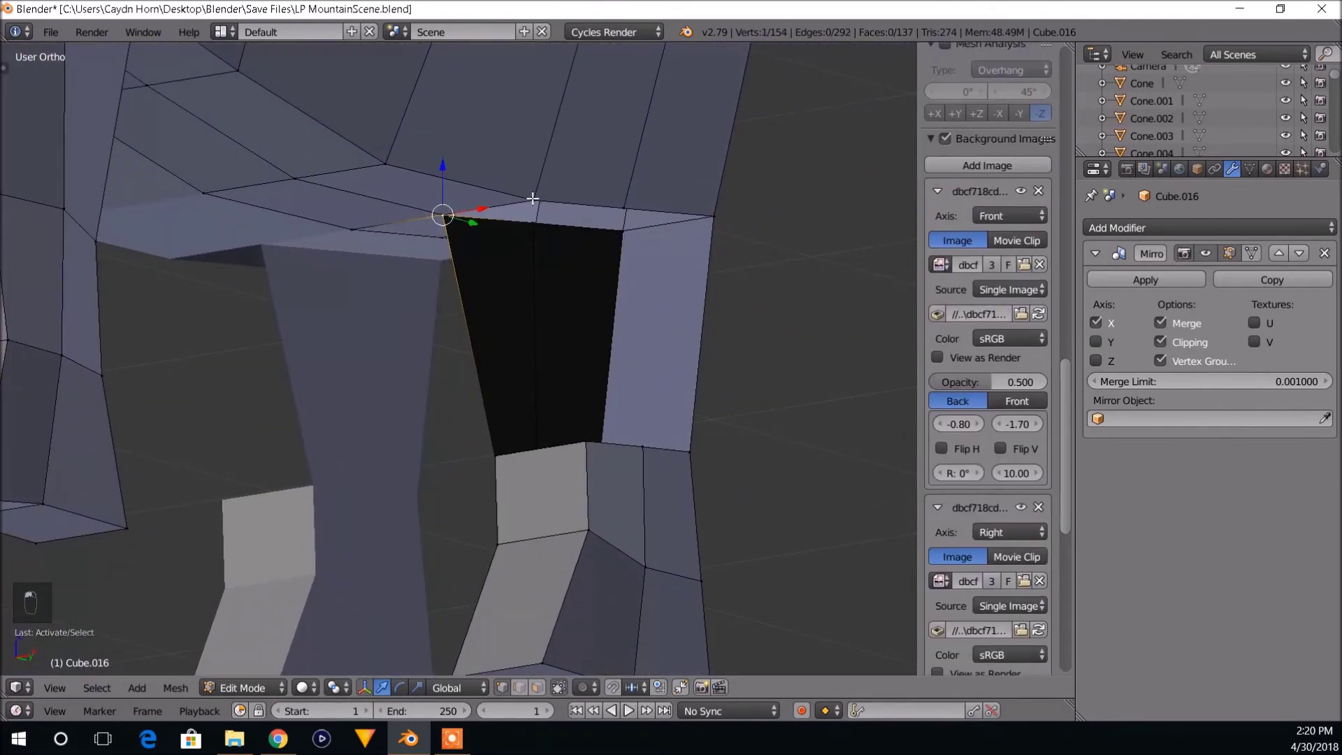
right_click(512, 463, "shift")
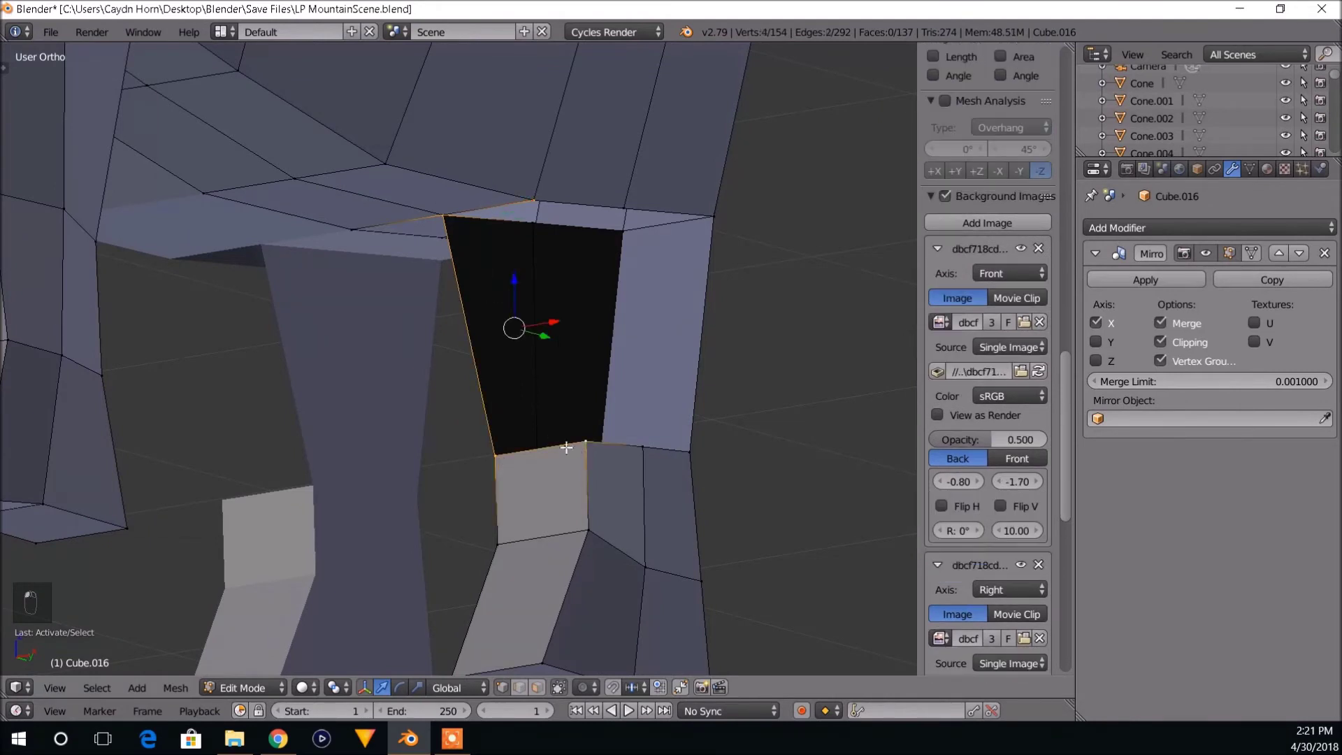
key("f")
Fill the opening on the outer side of the upper back leg with one face spanning its six border vertices.
scroll(620, 376, "down", 2)
middle_click_drag(620, 374, 539, 368)
right_click(442, 271)
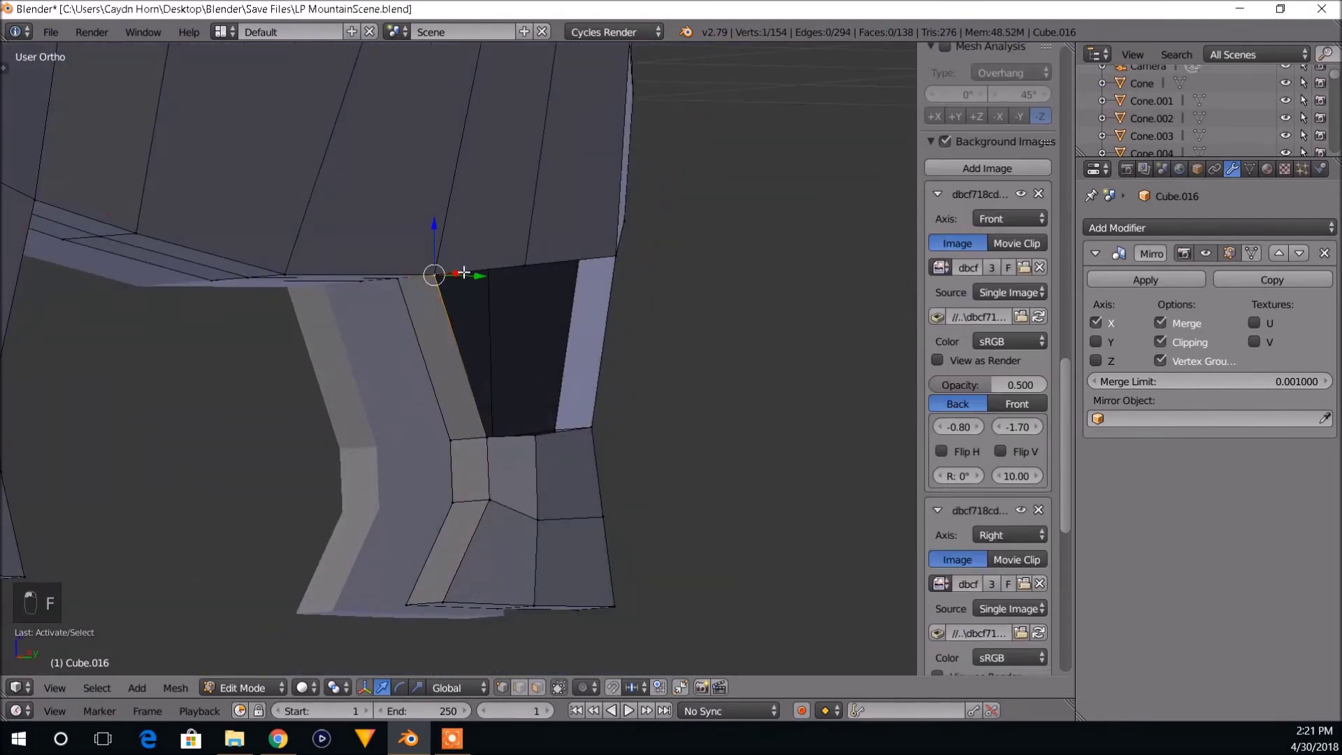
right_click(519, 263, "shift")
right_click(599, 439, "shift")
middle_click_drag(599, 441, 575, 389)
key("f")
scroll(541, 378, "up", 1)
key("ctrl+r")
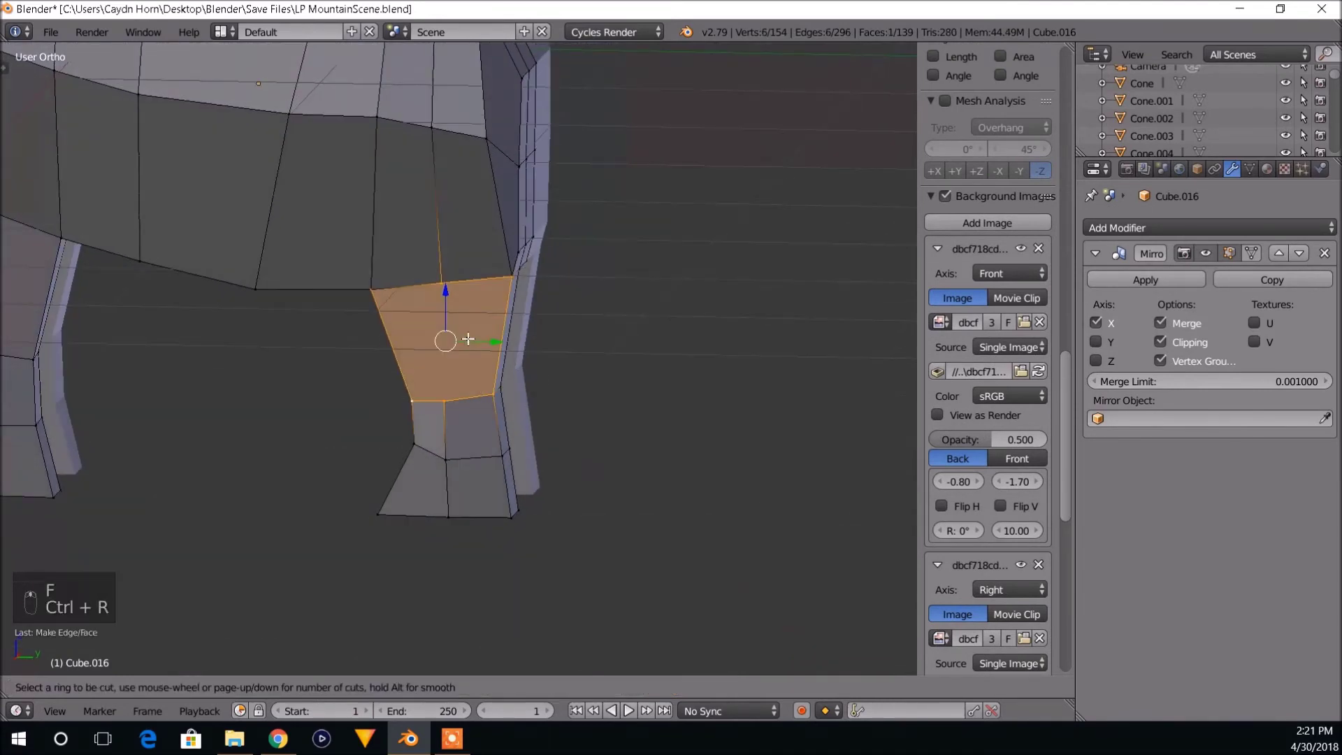
right_click(451, 354)
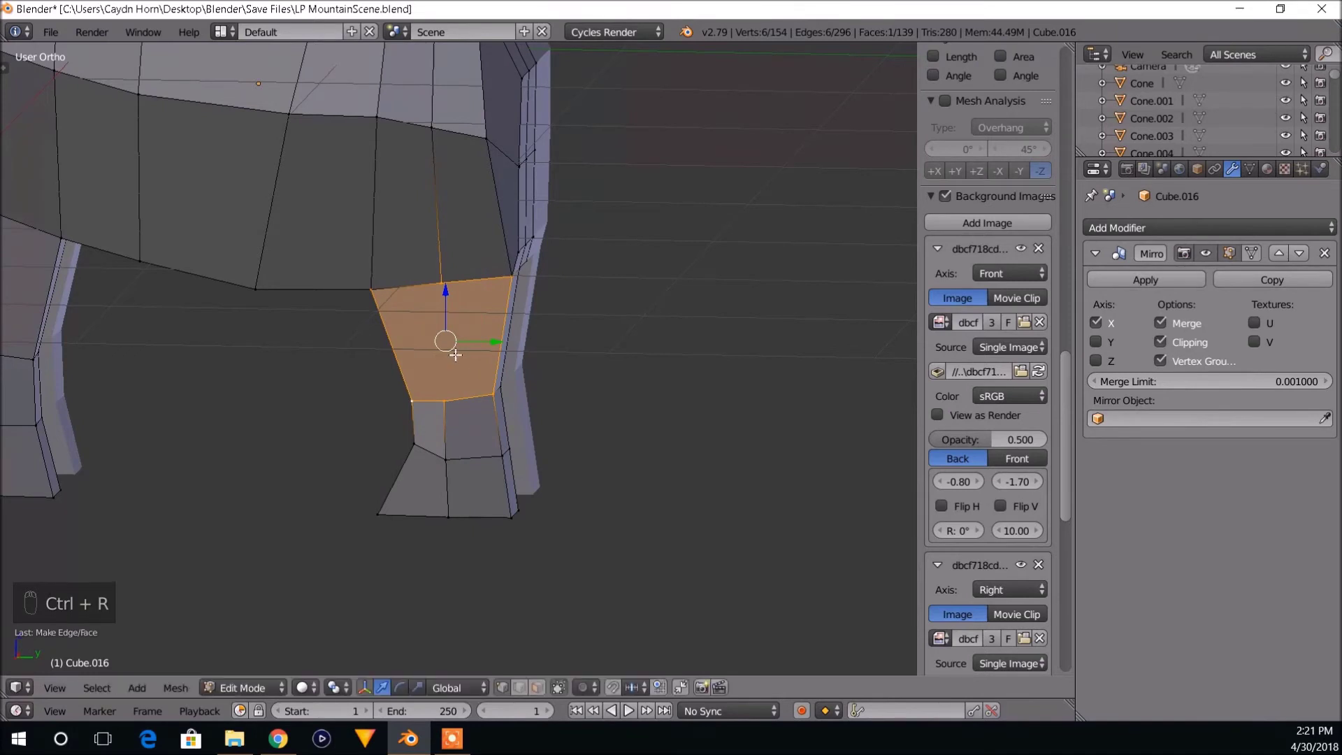
Cut the upper back leg's outer face with the Knife from the middle belly vertex to the middle knee vertex.
middle_click_drag(519, 386, 536, 371)
scroll(518, 369, "up", 3)
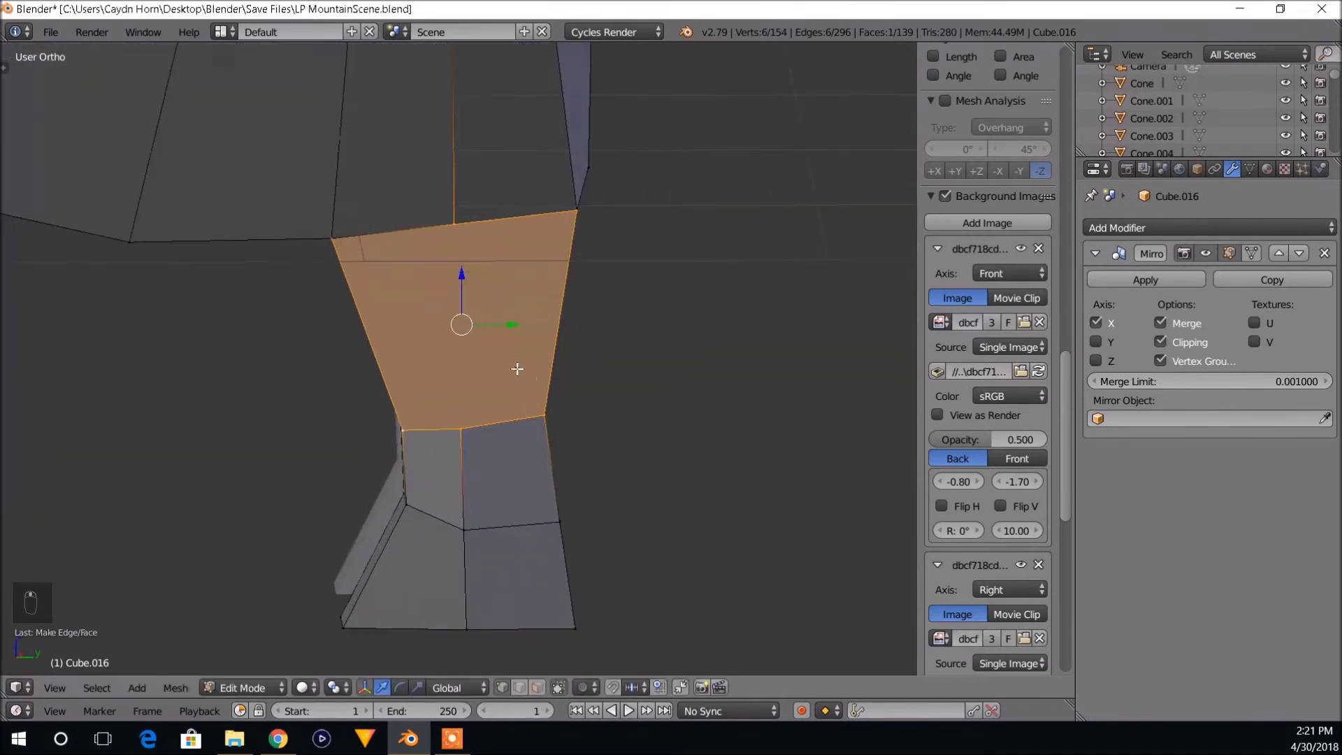
key("k")
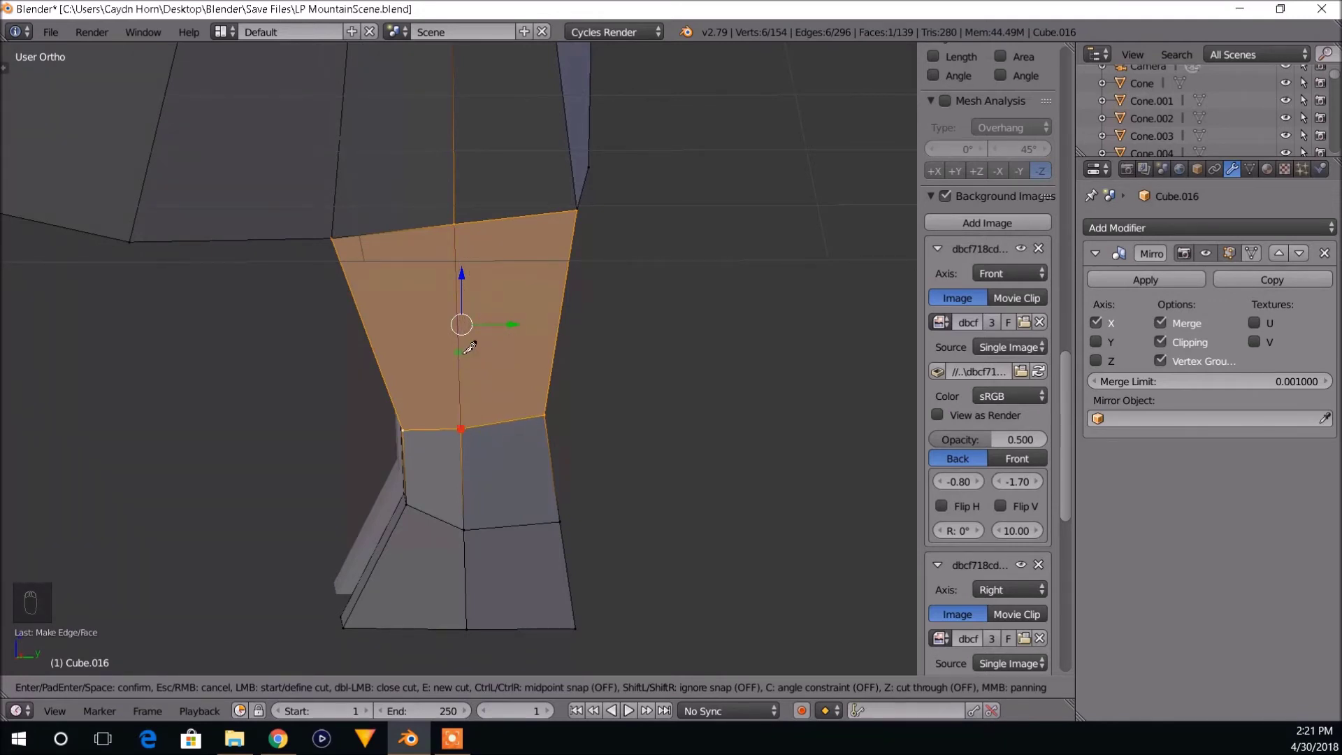
key("Return")
Shift the vertex at the top of the back leg's inner side slightly along X.
scroll(468, 347, "down", 2)
scroll(544, 342, "down", 2)
middle_click_drag(543, 360, 373, 308)
right_click(399, 314)
left_click_drag(348, 297, 341, 299)
middle_click_drag(397, 349, 418, 368)
scroll(394, 346, "up", 3)
right_click(419, 467)
middle_click_drag(441, 472, 397, 382)
right_click(398, 383, "shift")
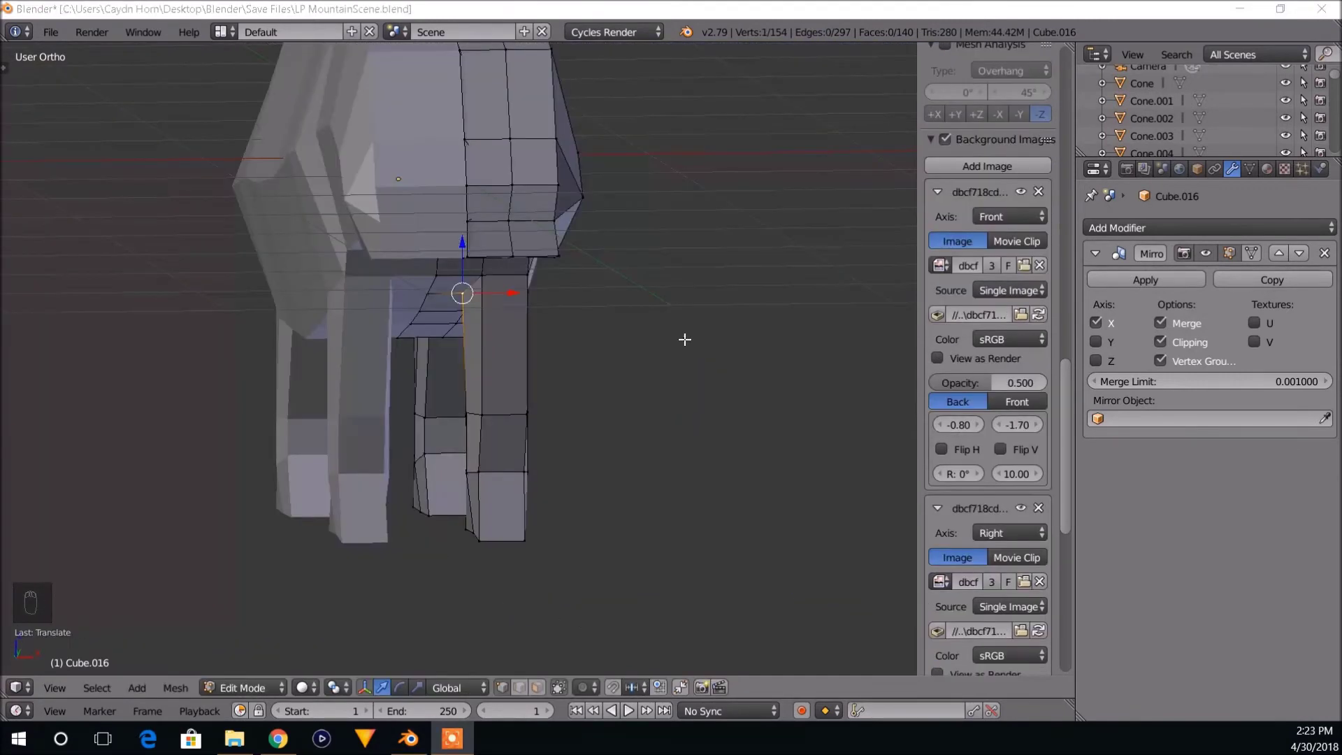
Raise the nine centre-line vertices along the elephant's back slightly along Z to round the spine.
middle_click_drag(663, 346, 286, 316)
right_click(316, 305, "shift")
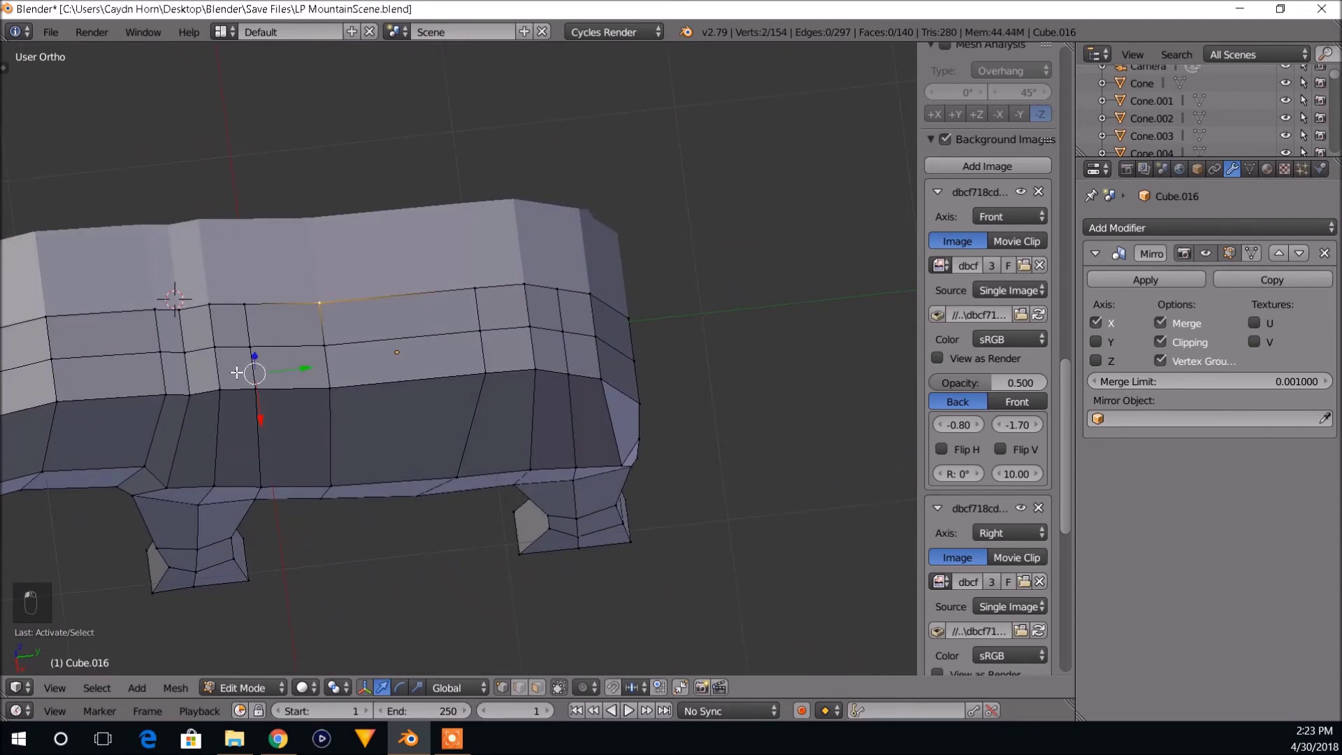
key("a")
right_click(322, 304)
right_click(237, 305, "shift")
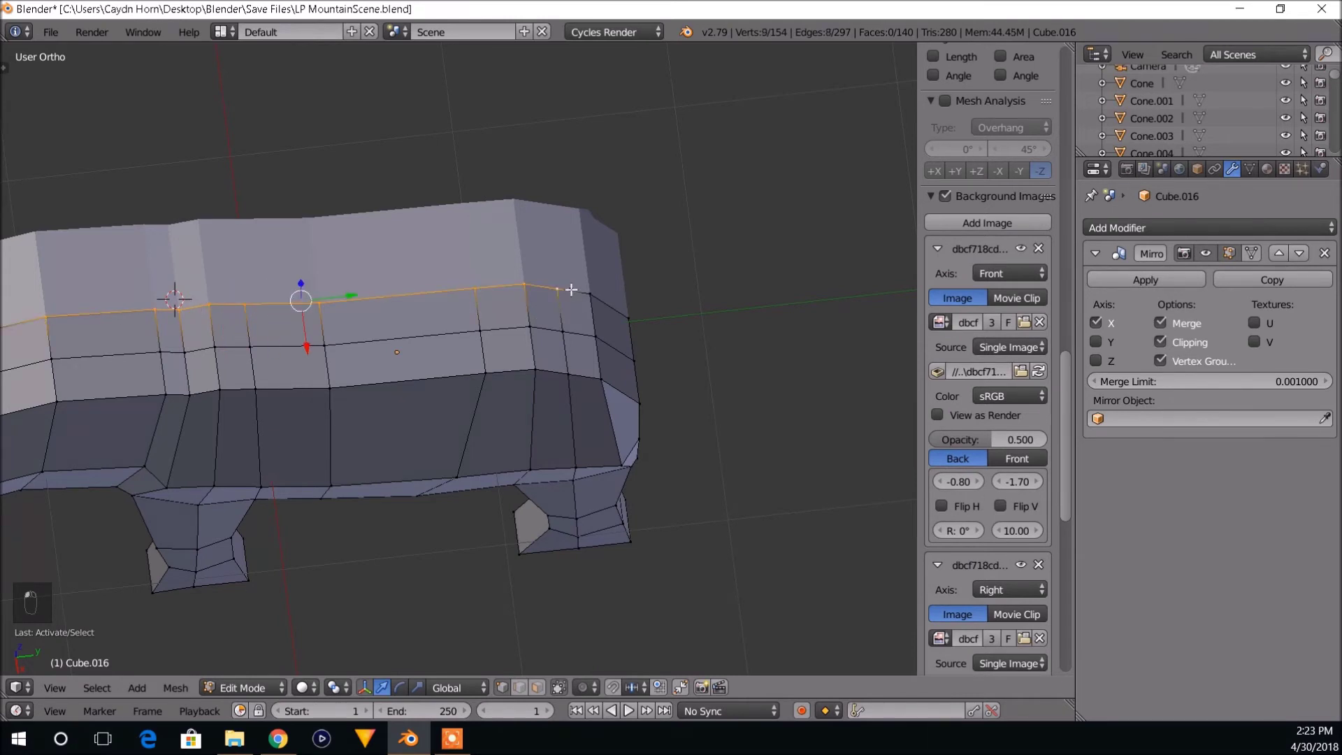
middle_click_drag(580, 340, 579, 232)
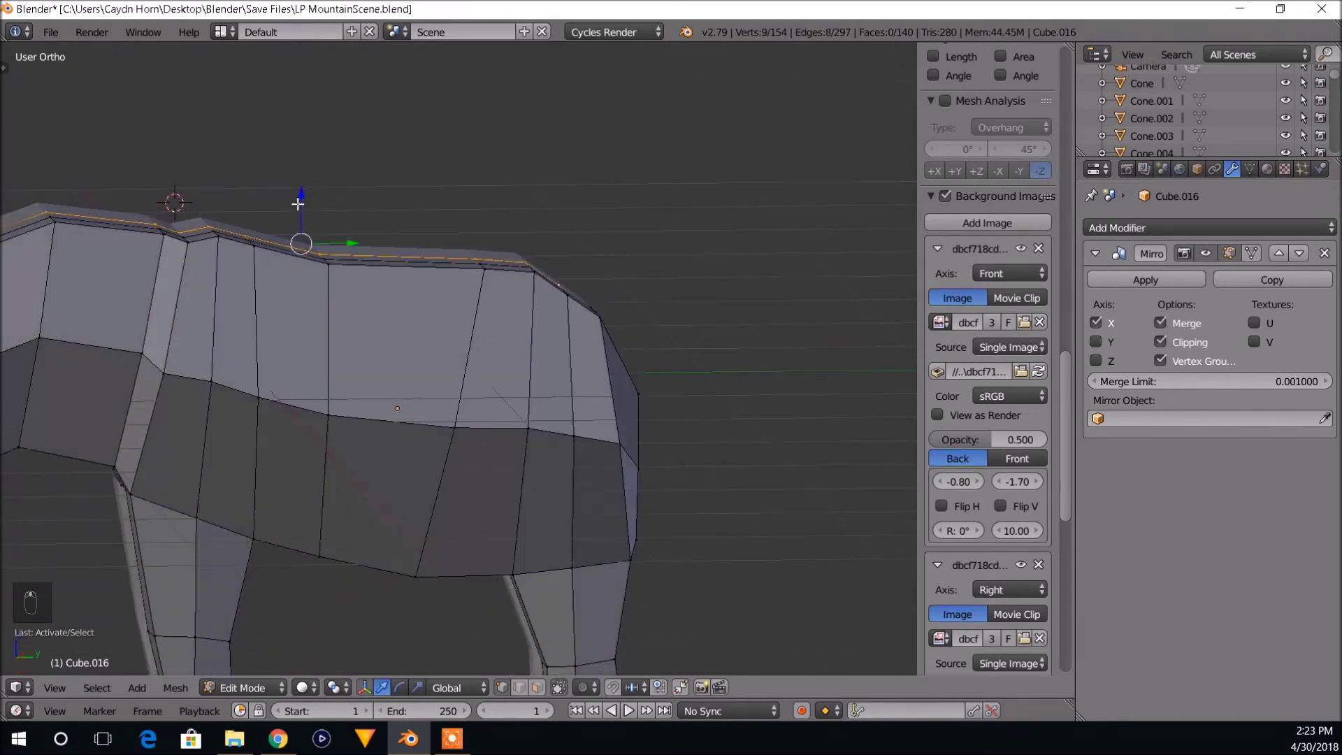
left_click_drag(302, 199, 303, 187)
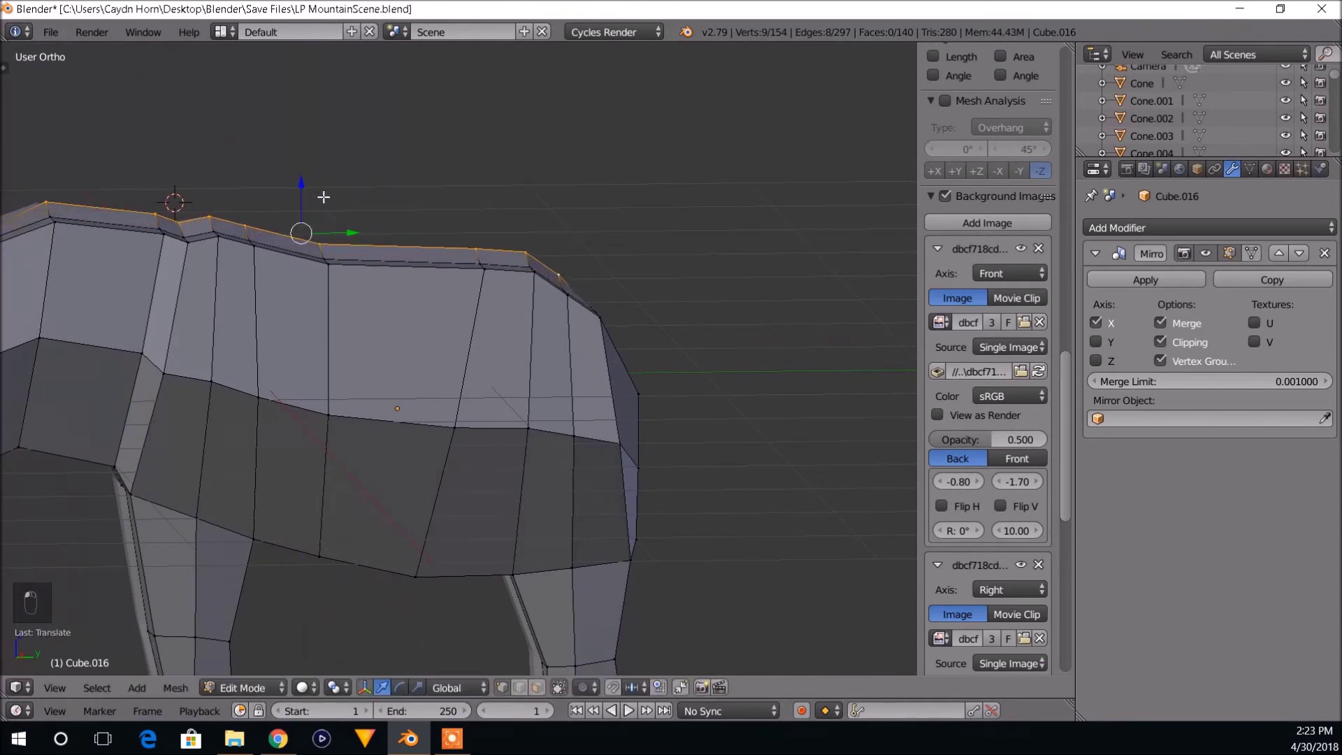
Raise the seven vertices in the row beside the spine's centre line by about 0.016 along Z.
middle_click_drag(323, 198, 383, 349)
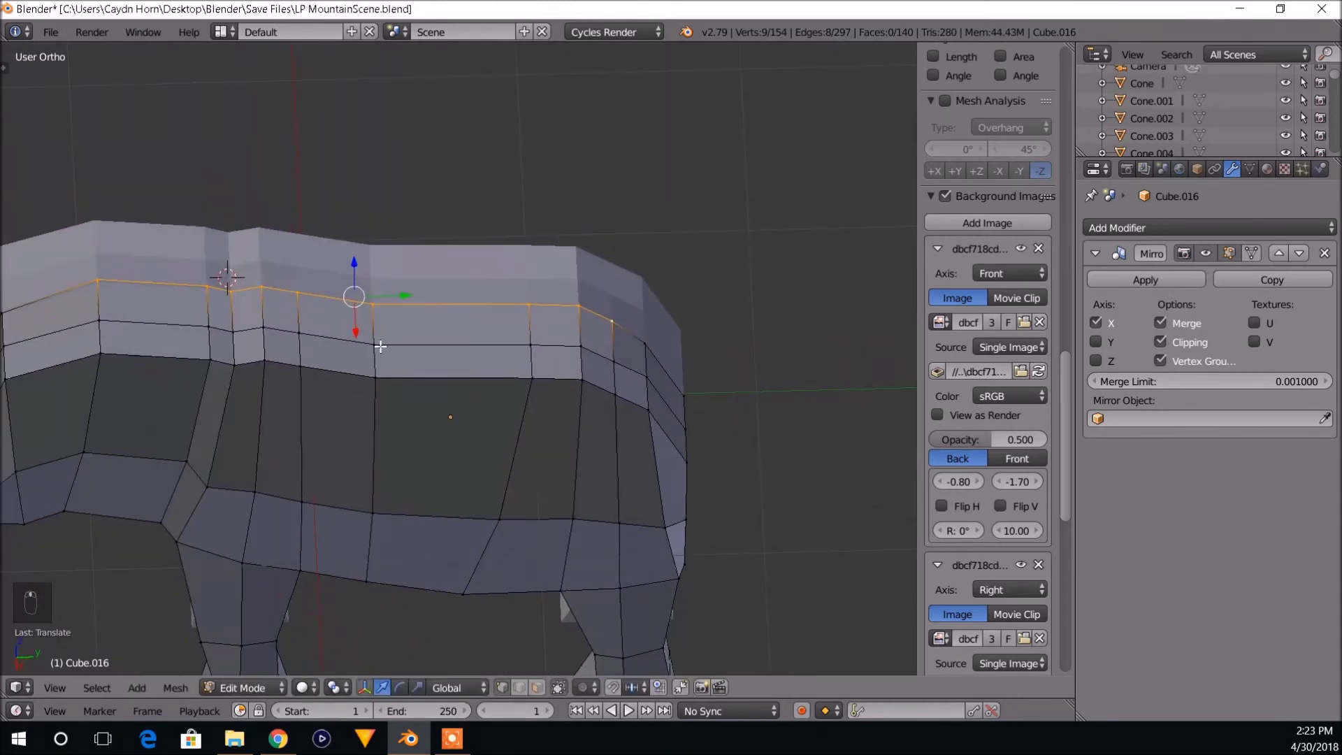
right_click(377, 346)
right_click(299, 337, "shift")
right_click(264, 331, "shift")
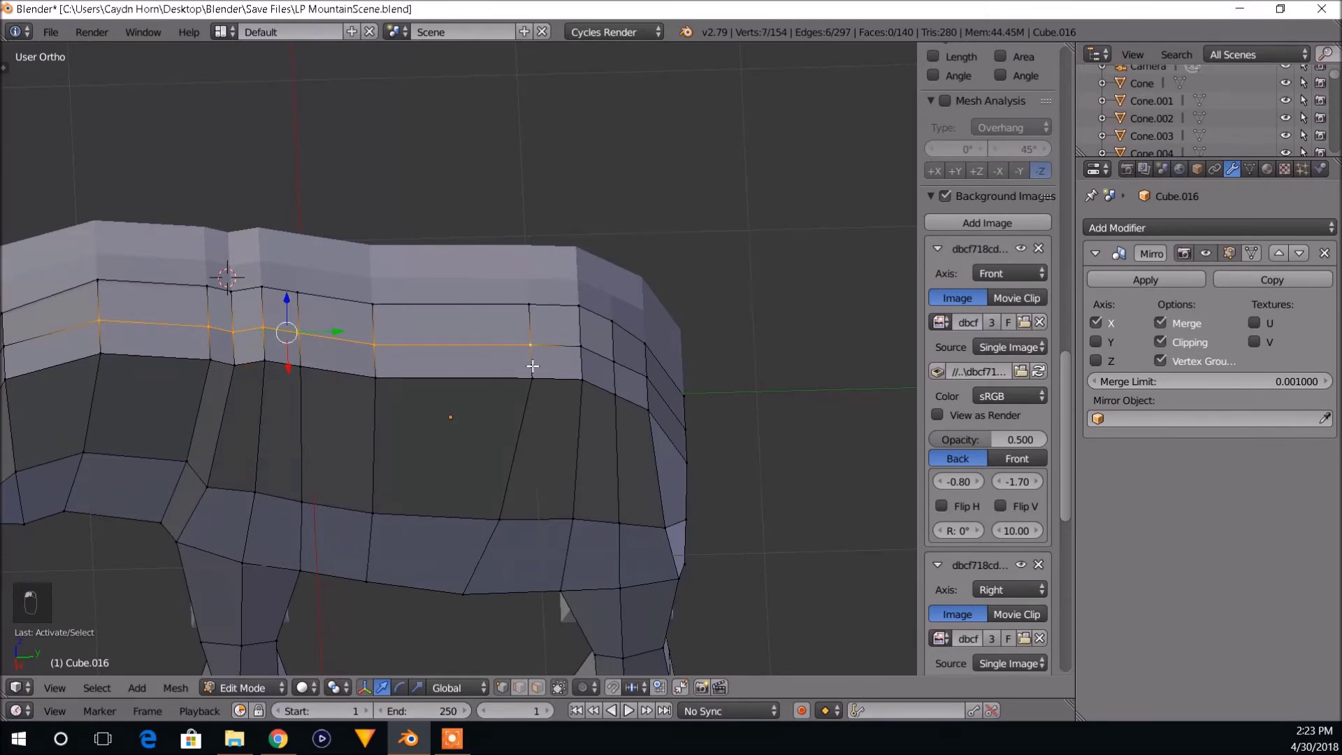
middle_click_drag(533, 366, 310, 226)
left_click_drag(290, 219, 292, 217)
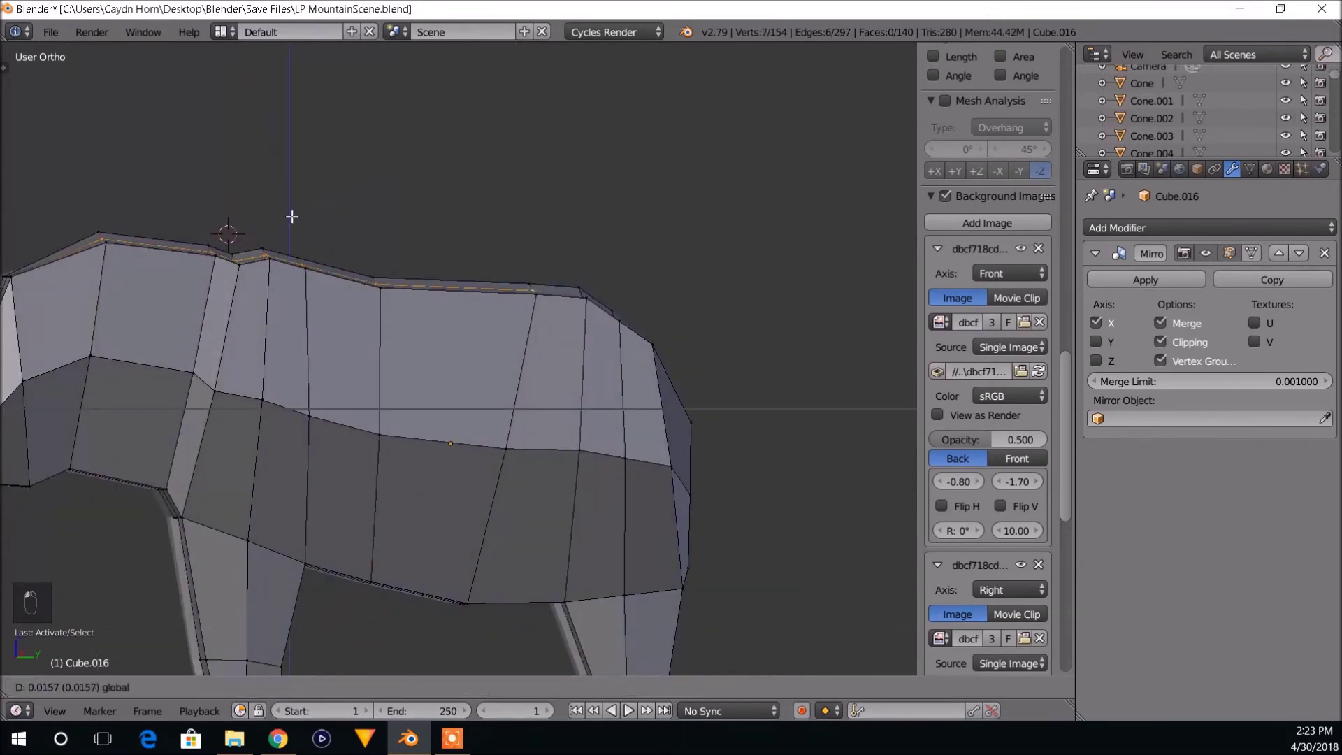
Raise the last three vertices of the row beside the centre line over the rump slightly along Z.
middle_click_drag(459, 387, 415, 383)
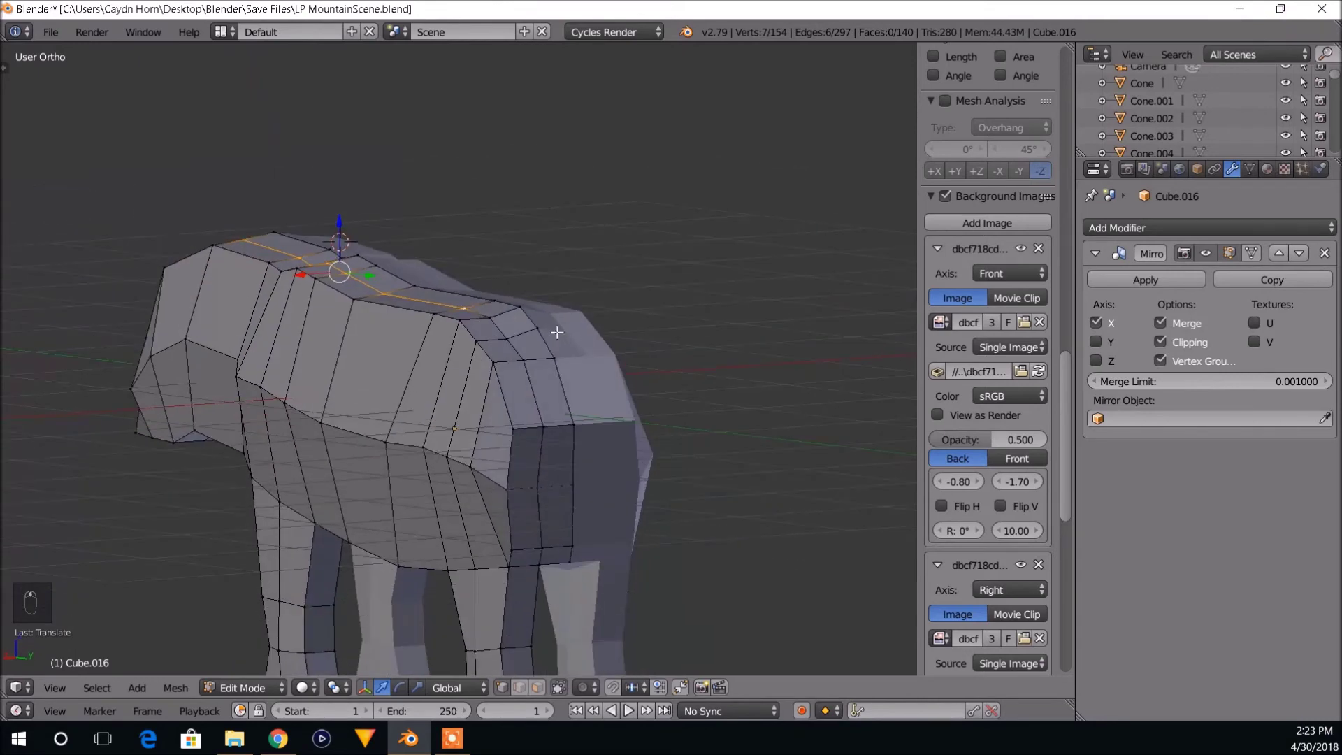
right_click(496, 322)
right_click(513, 341, "shift")
right_click(527, 363, "shift")
middle_click_drag(529, 364, 620, 365)
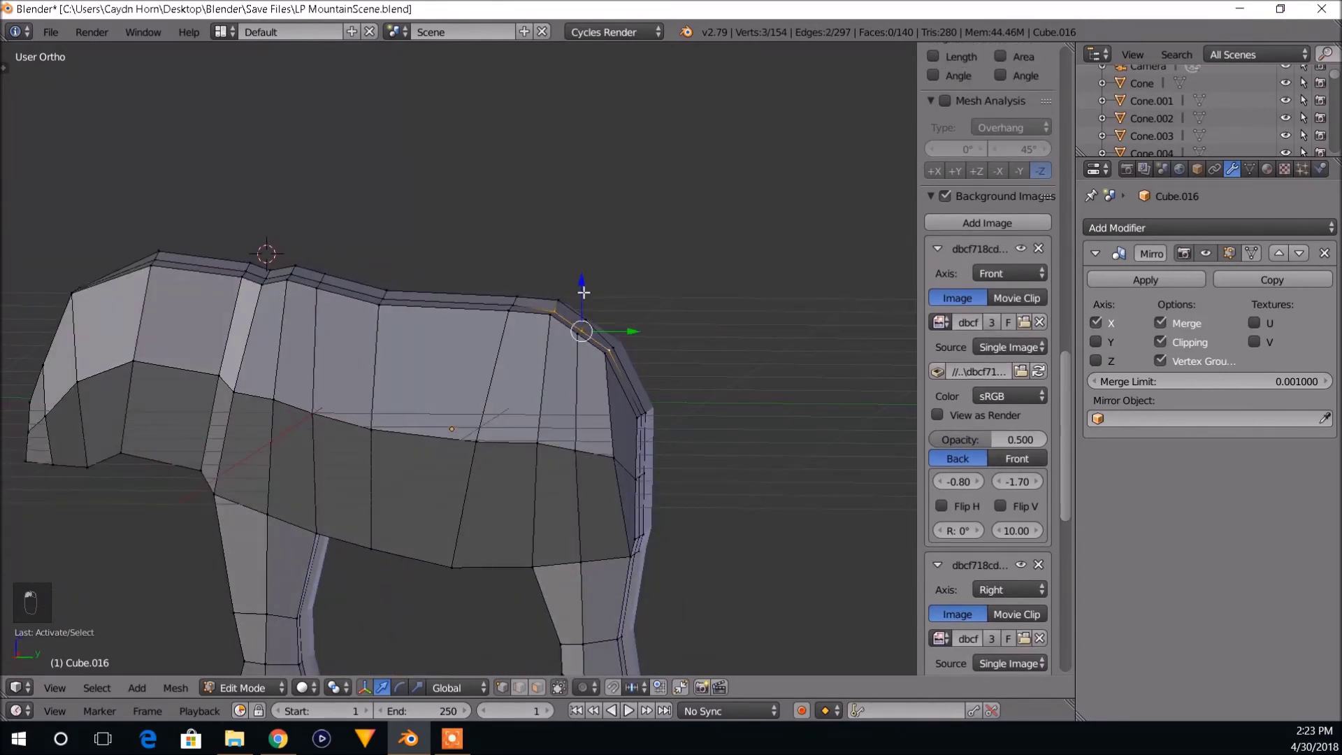
left_click_drag(581, 287, 581, 284)
Raise the single centre-line vertex on the upper rump slightly along Z.
middle_click_drag(601, 335, 542, 368)
right_click(542, 368)
left_click_drag(517, 316, 518, 309)
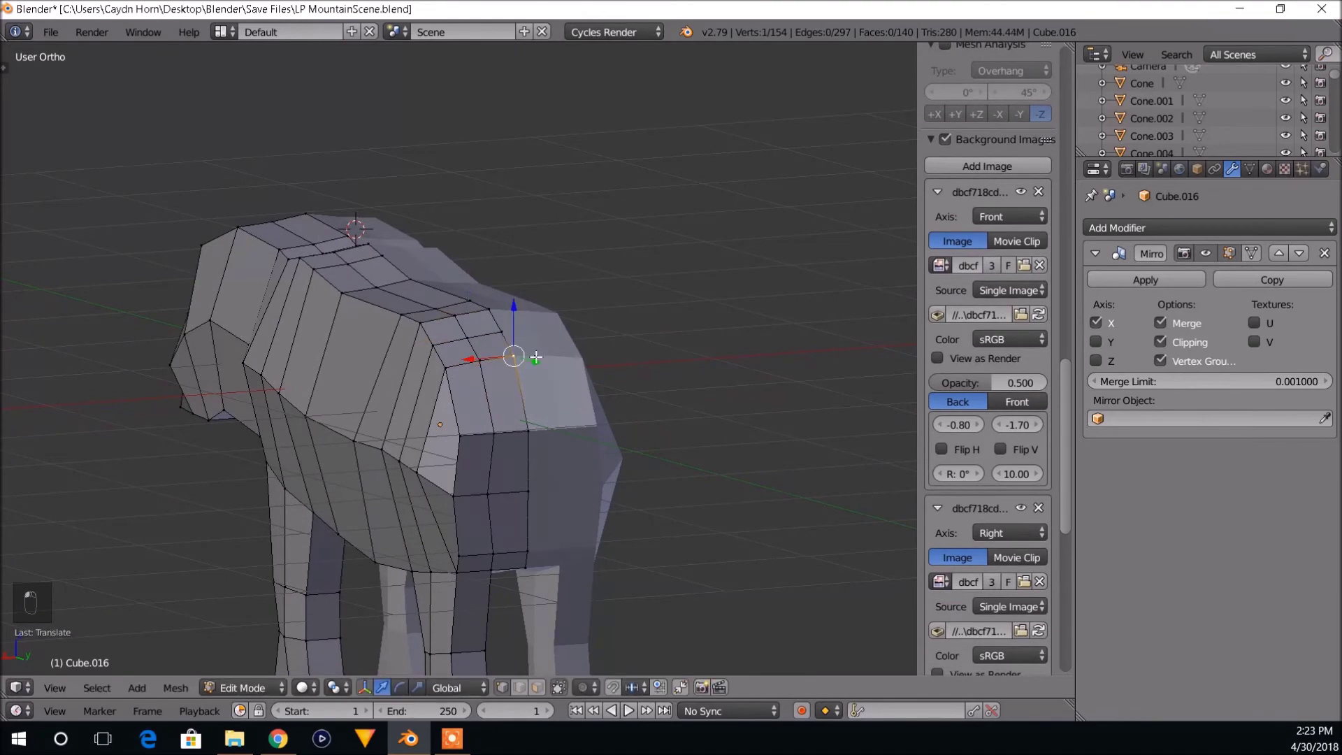
middle_click_drag(534, 360, 522, 294)
Move the three centre-line vertices on the lower rear of the body slightly backward along Y.
middle_click_drag(537, 449, 563, 432)
right_click(491, 409)
right_click(464, 441, "shift")
left_click_drag(536, 421, 542, 422)
middle_click_drag(540, 412, 515, 448, "shift")
scroll(515, 448, "up", 1)
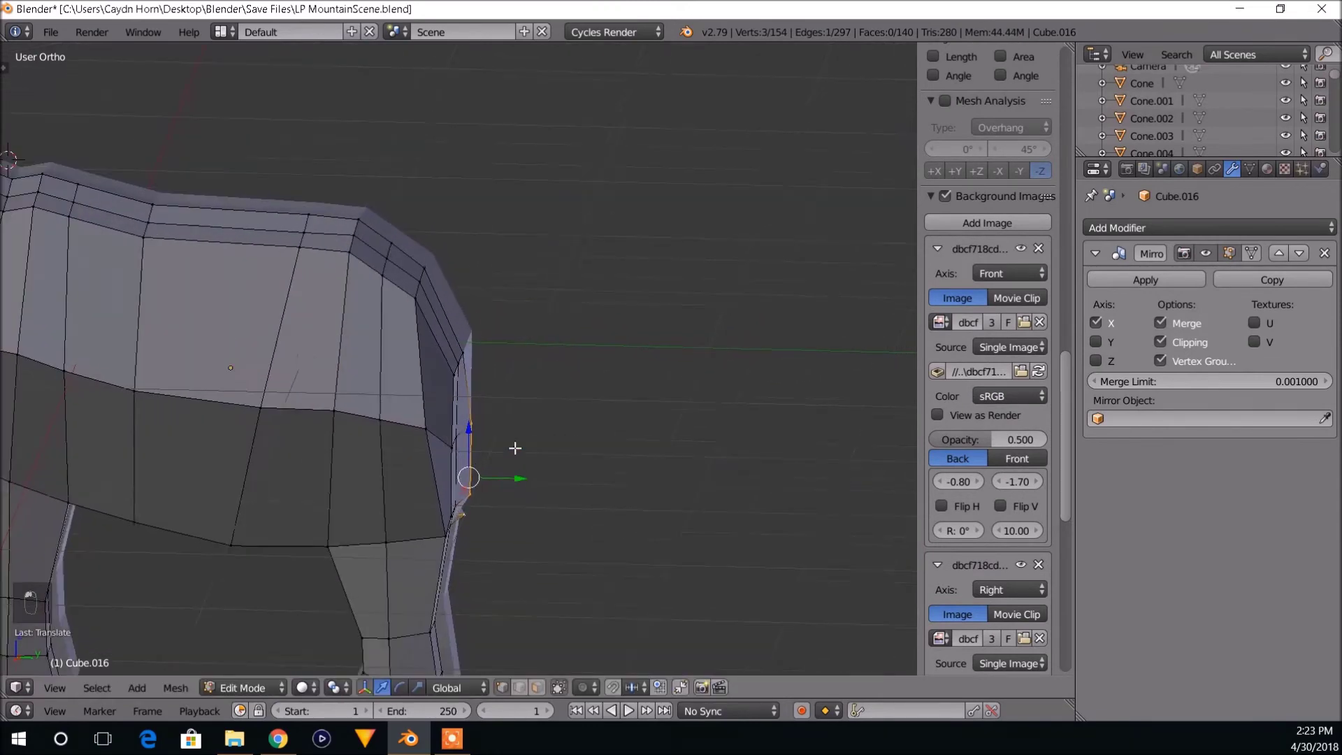
Move the centre-line vertex at the upper end of the vertical rear surface slightly backward along Y.
scroll(516, 448, "up", 1)
right_click(465, 355)
left_click_drag(508, 355, 517, 358)
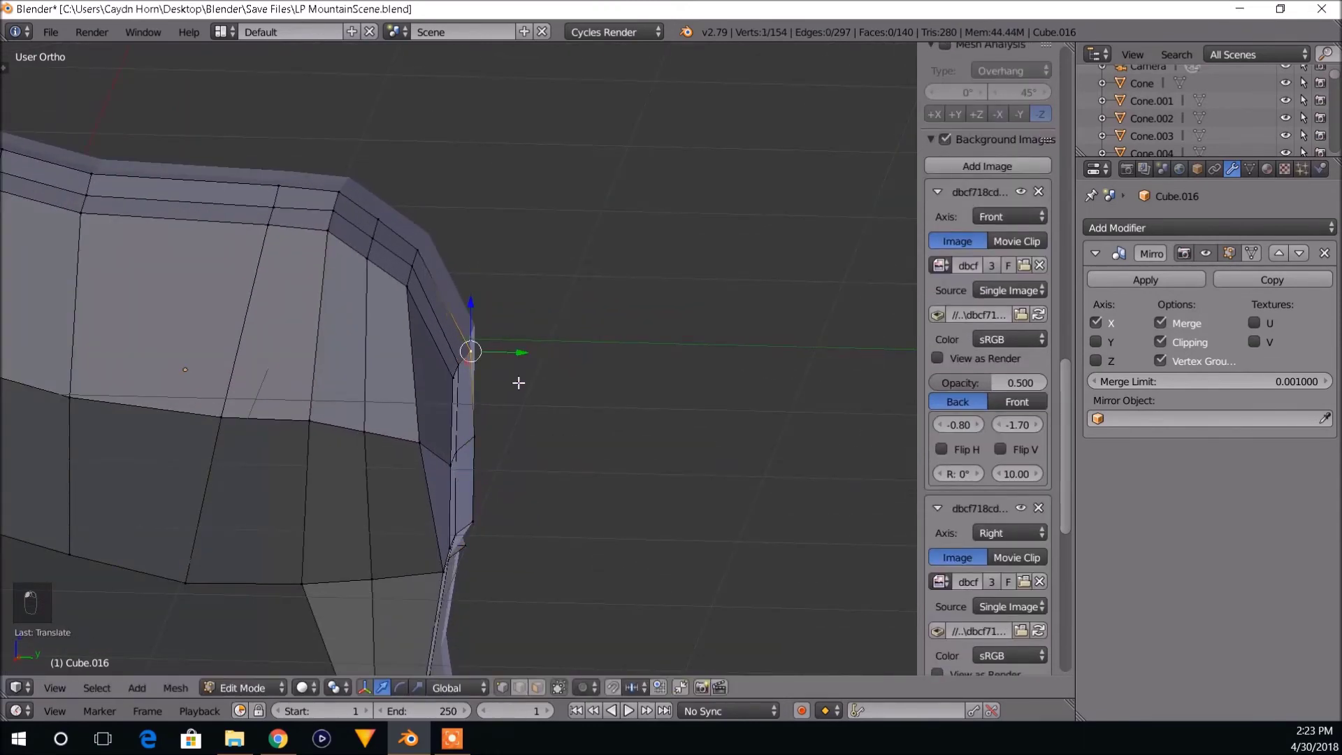
mouse_move(519, 383)
middle_mouse_down()
mouse_move(529, 369)
mouse_move(493, 387)
middle_mouse_up()
middle_click_drag(483, 510, 504, 457, "shift")
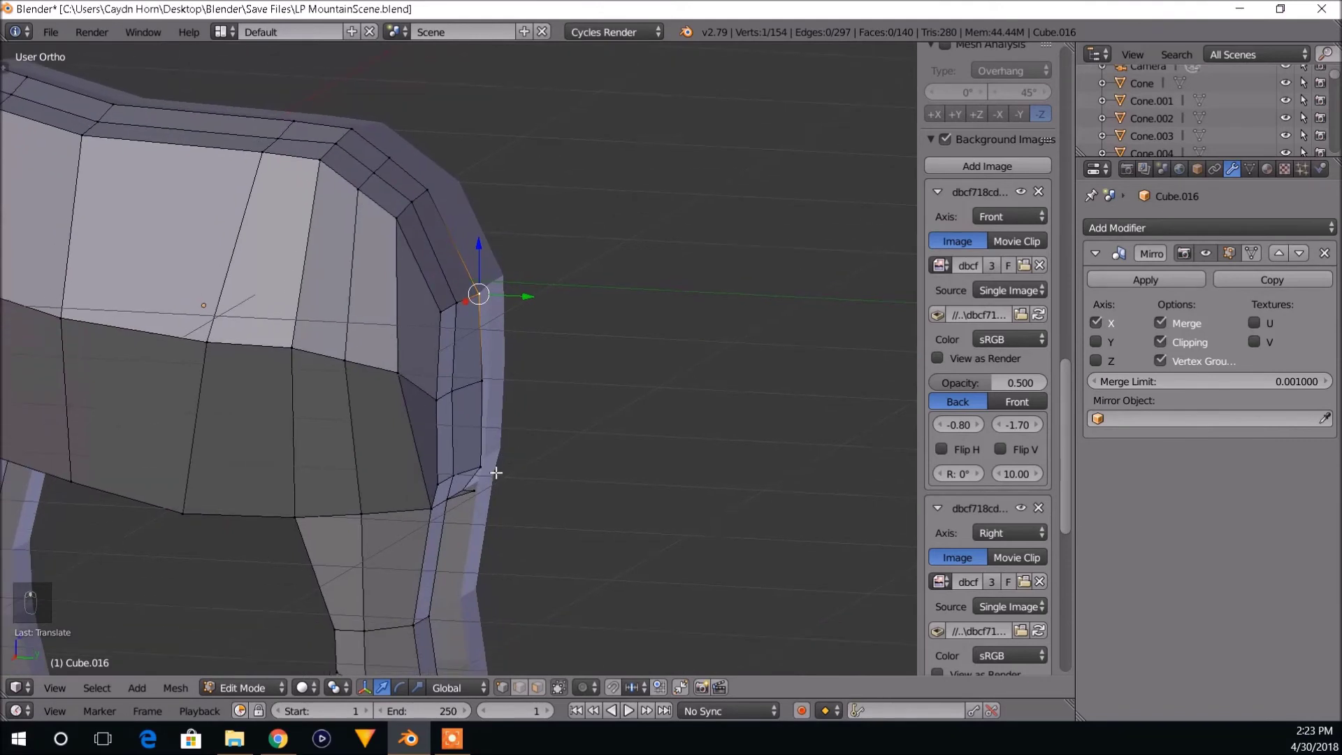
middle_click_drag(502, 582, 512, 444)
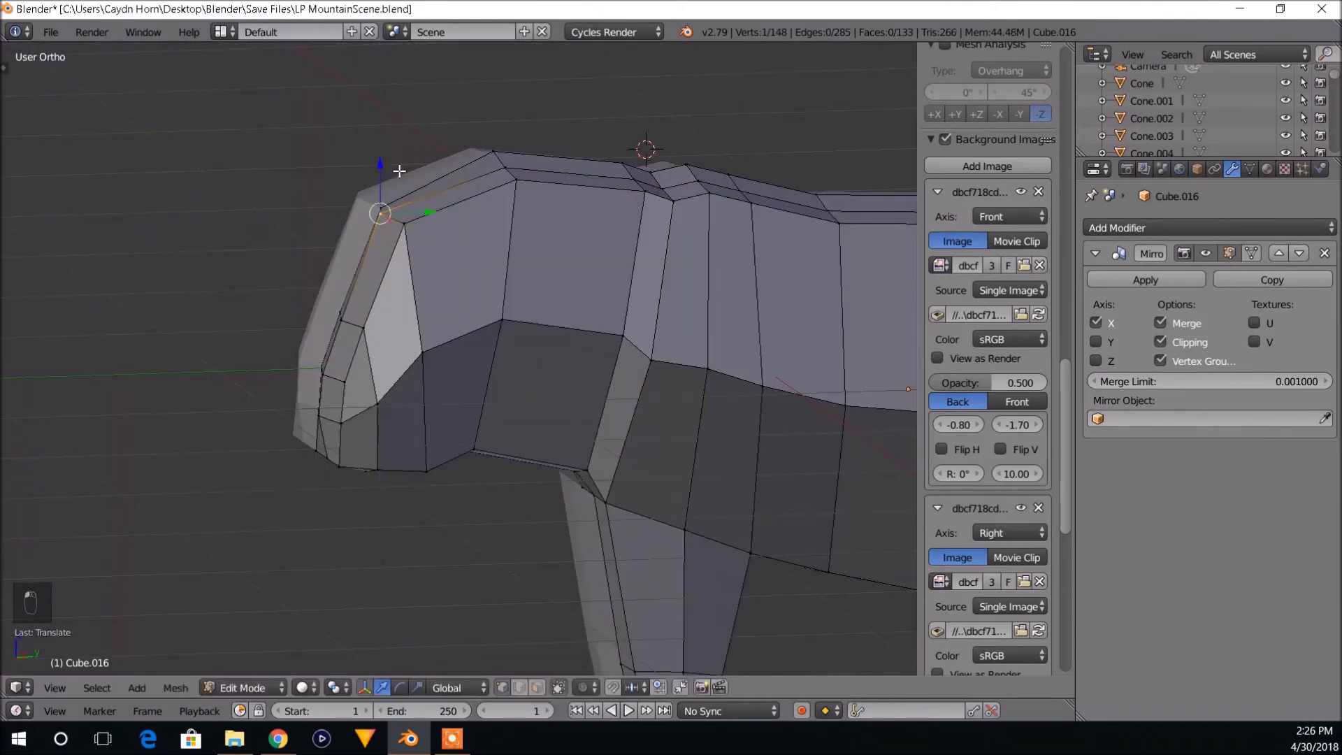
Raise the crown vertex beside the head's centre line by about 0.04 along Z.
middle_click_drag(521, 233, 454, 303)
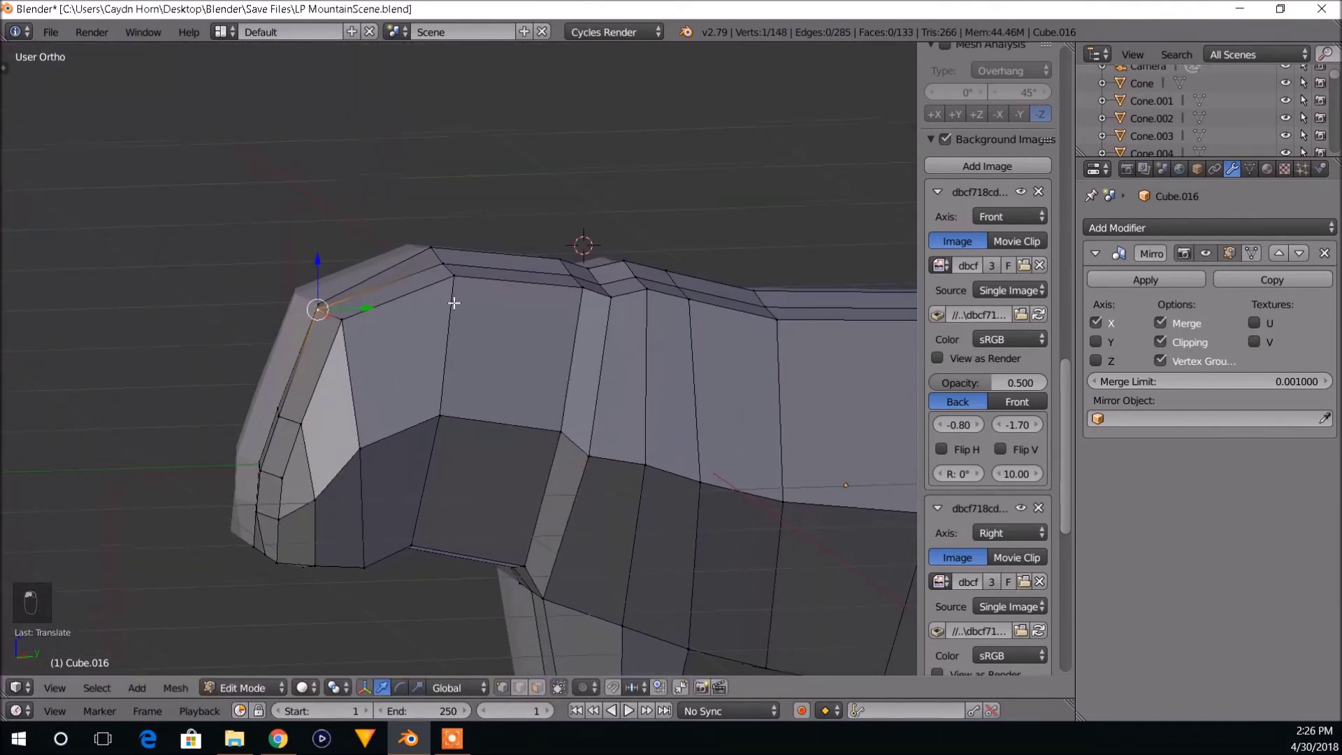
right_click(448, 255)
key("g")
key("z")
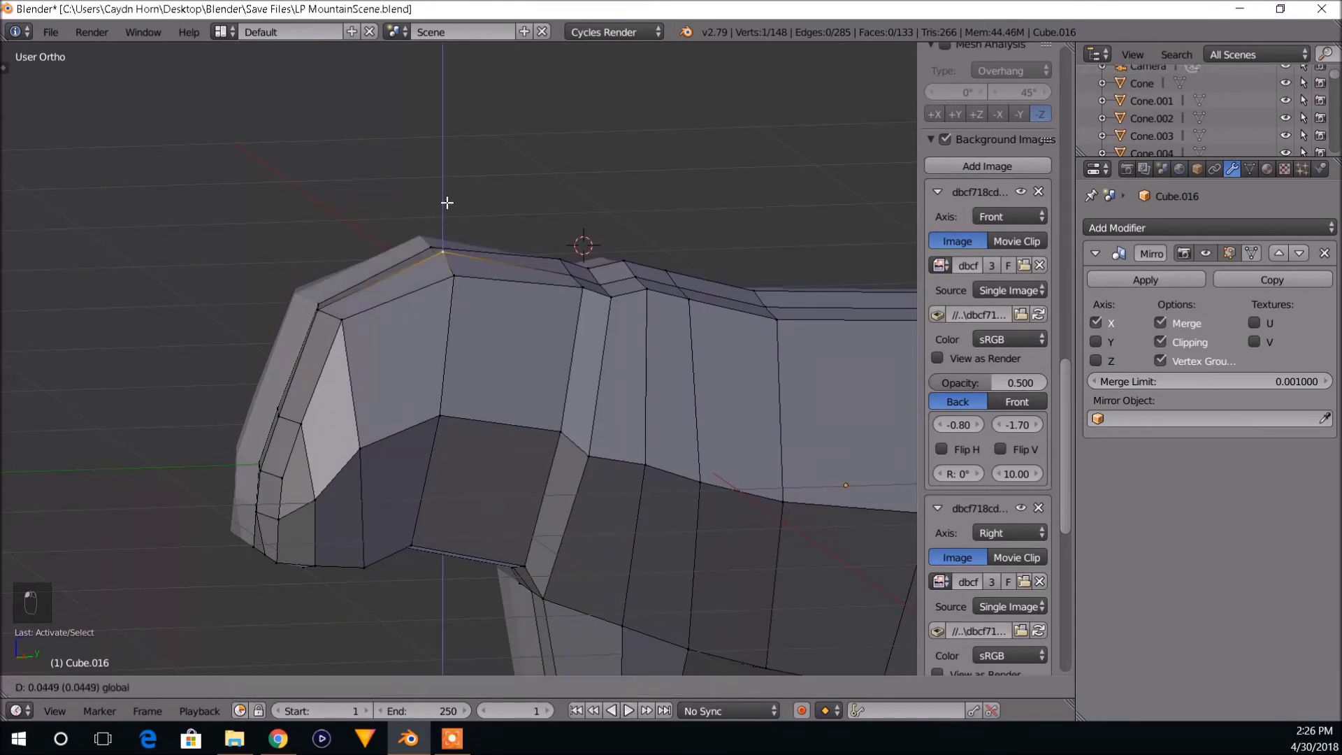
left_click(447, 206)
Raise the centre-line vertices at the head's crown and forehead slightly along Z.
middle_click_drag(447, 206, 562, 325)
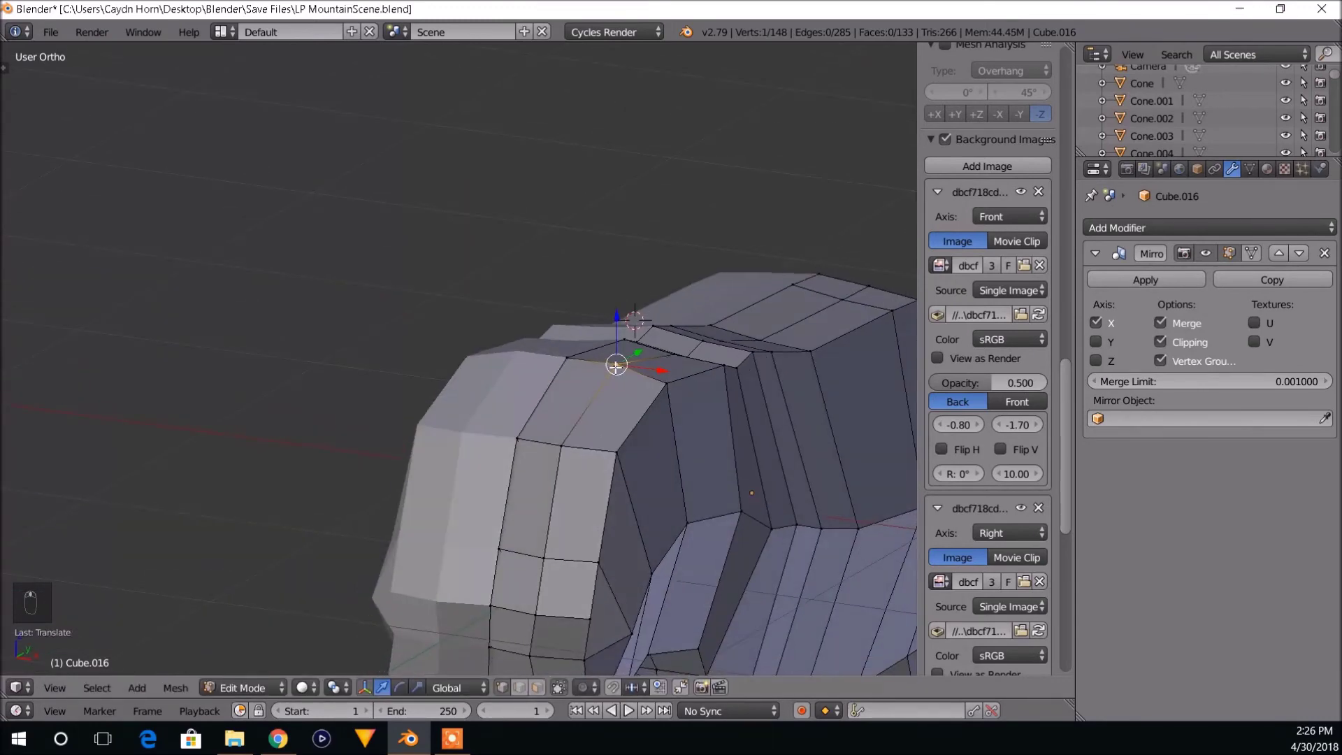
left_click_drag(566, 311, 564, 300)
middle_click_drag(565, 299, 592, 206, "shift")
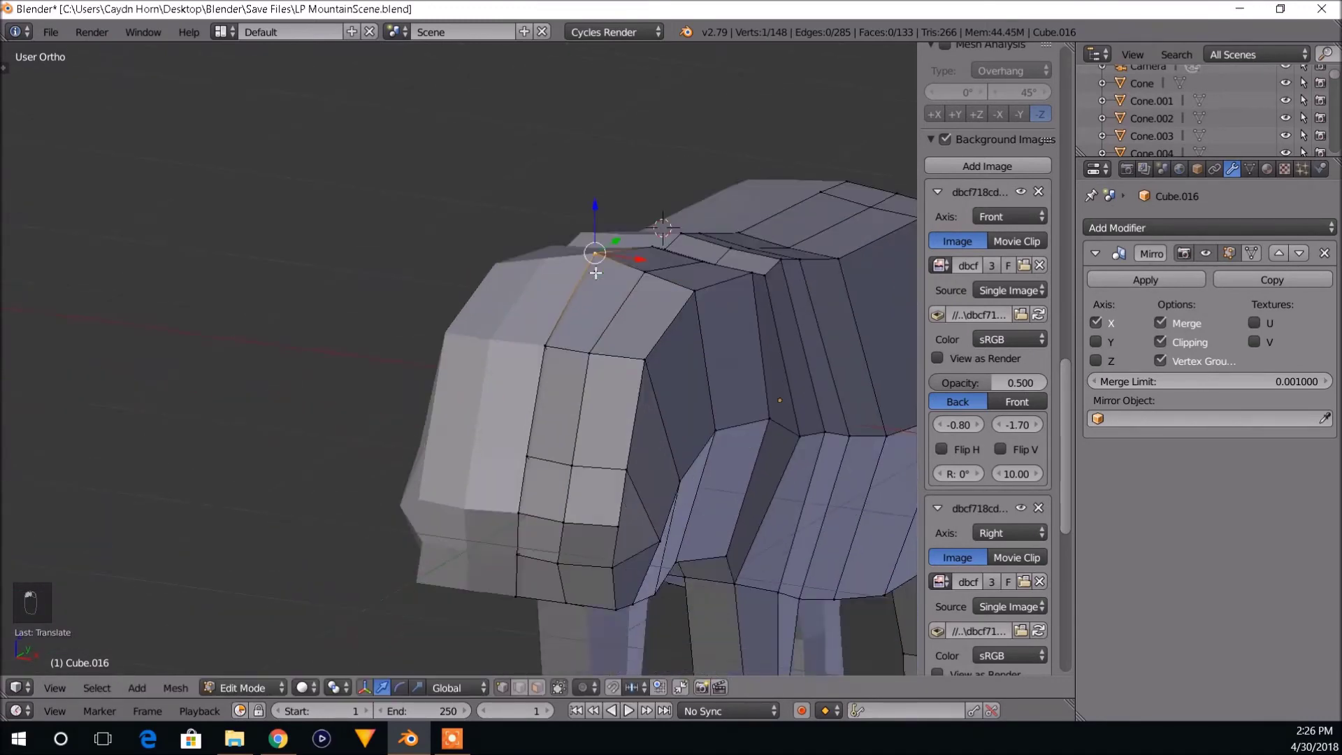
right_click(545, 341)
Shift the three centre-line vertices on the lower front of the face slightly along Y.
right_click(530, 456)
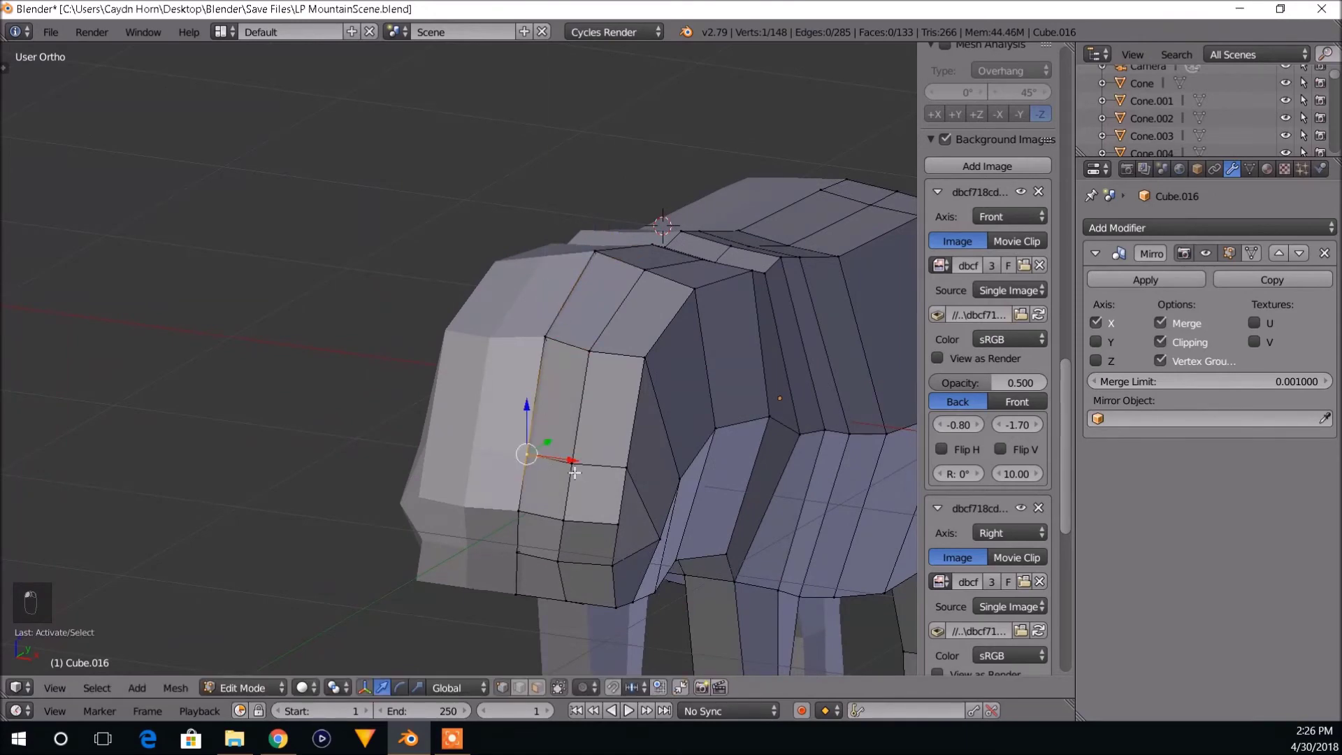
middle_click_drag(529, 456, 503, 442)
right_click(441, 526, "shift")
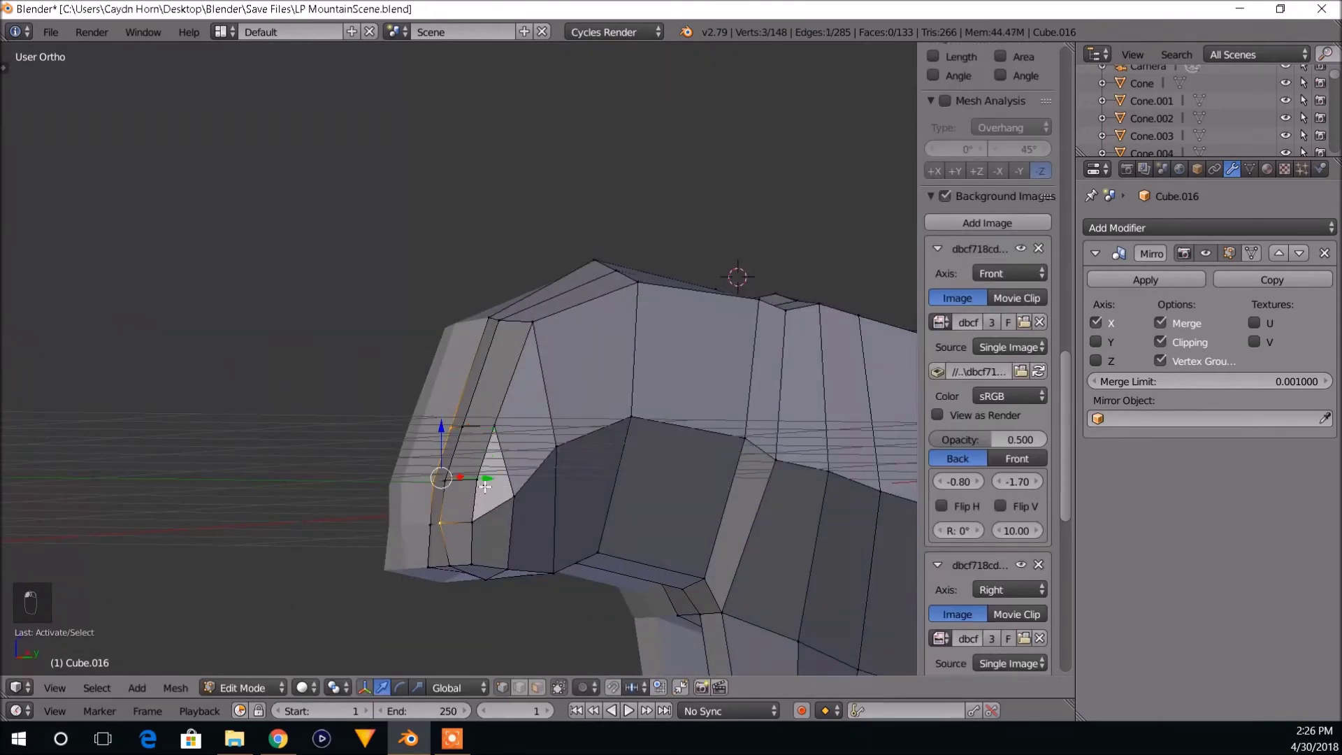
left_click_drag(485, 487, 492, 478)
Move the lowest centre-line vertex at the front of the face slightly forward along Y and down along Z.
middle_click_drag(494, 457, 451, 502)
right_click(408, 509)
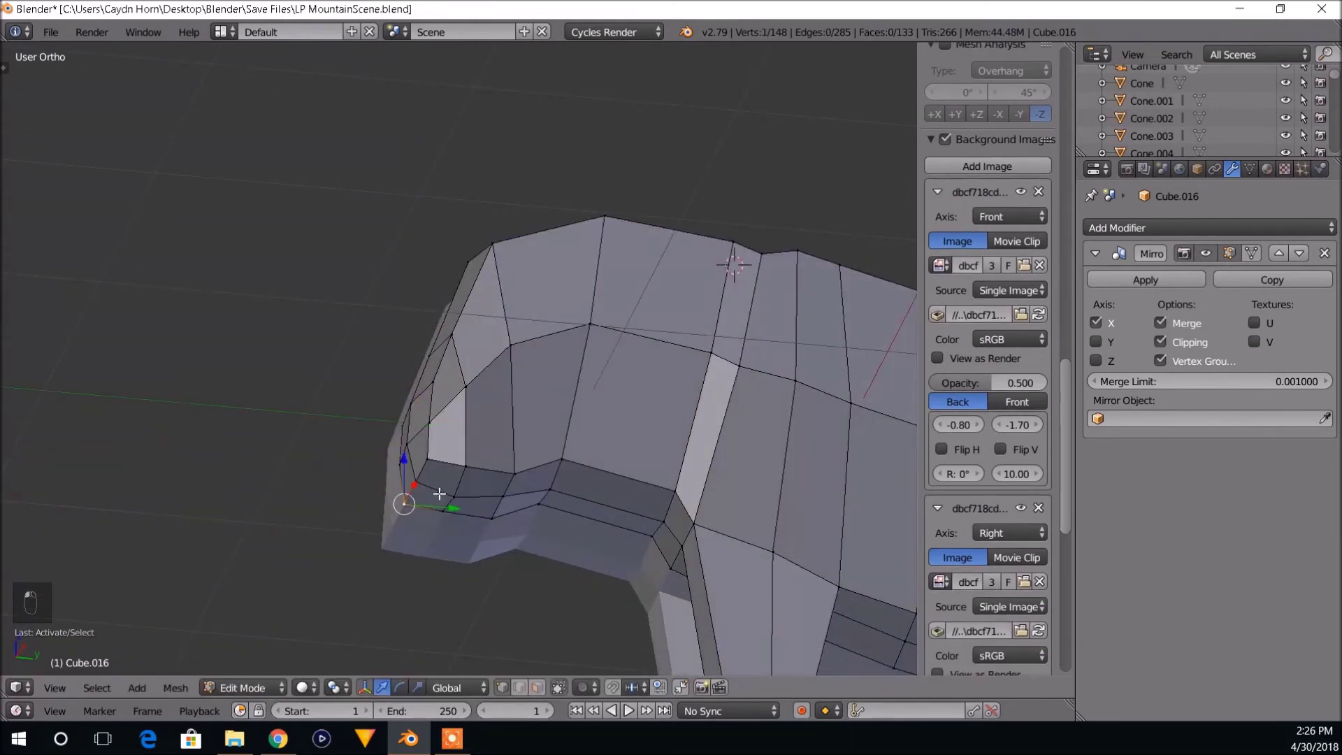
left_click_drag(447, 512, 441, 511)
left_click_drag(403, 455, 404, 469)
Review the elephant's overall shape and compare the head with the trunk reference in the right orthographic view.
scroll(547, 479, "down", 4)
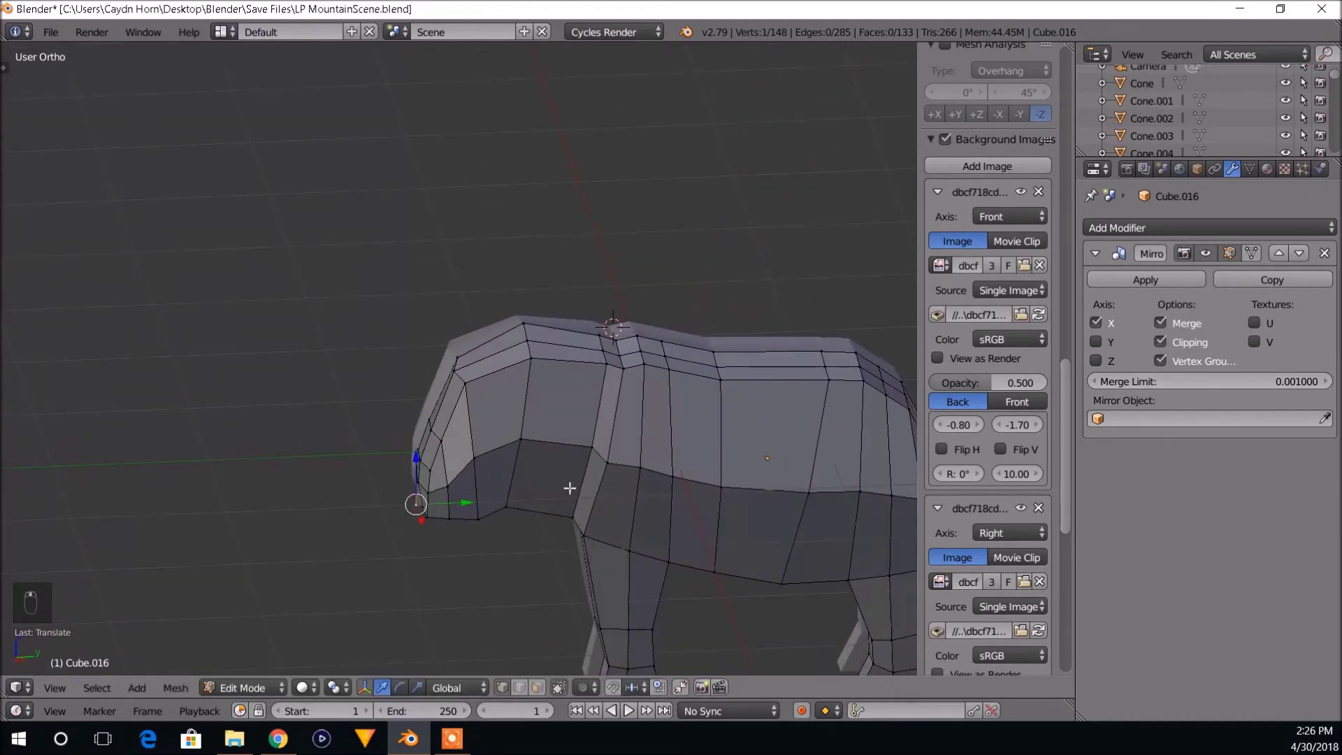
scroll(569, 485, "down", 3, "ctrl")
middle_click_drag(480, 450, 761, 332)
middle_click_drag(622, 364, 529, 354)
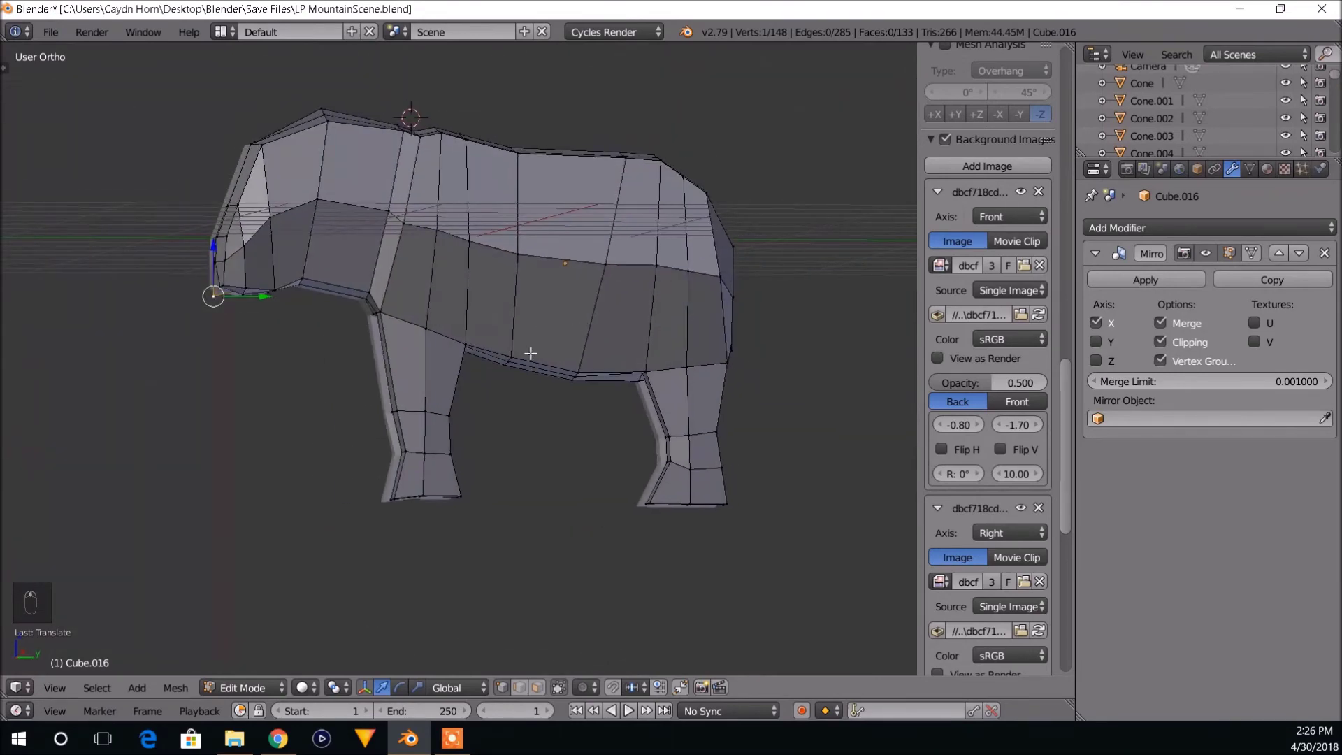
key("KP_3")
middle_click_drag(494, 407, 760, 529, "shift")
scroll(555, 448, "up", 1)
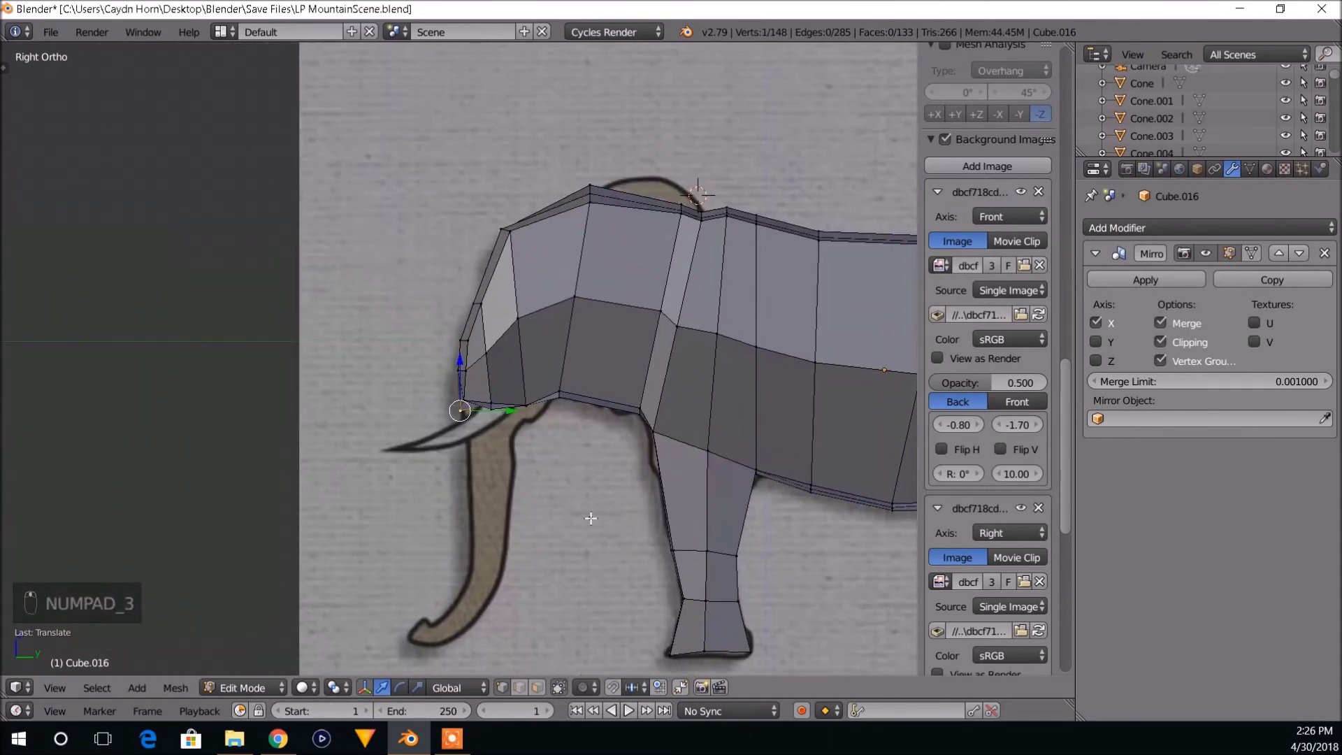
Nudge the lower front face vertex up, and extrude the two centre-side faces on the head's underside down about 0.8 for the trunk.
left_click_drag(464, 367, 462, 358)
middle_click_drag(515, 455, 730, 563)
left_click(541, 687)
left_click(684, 431)
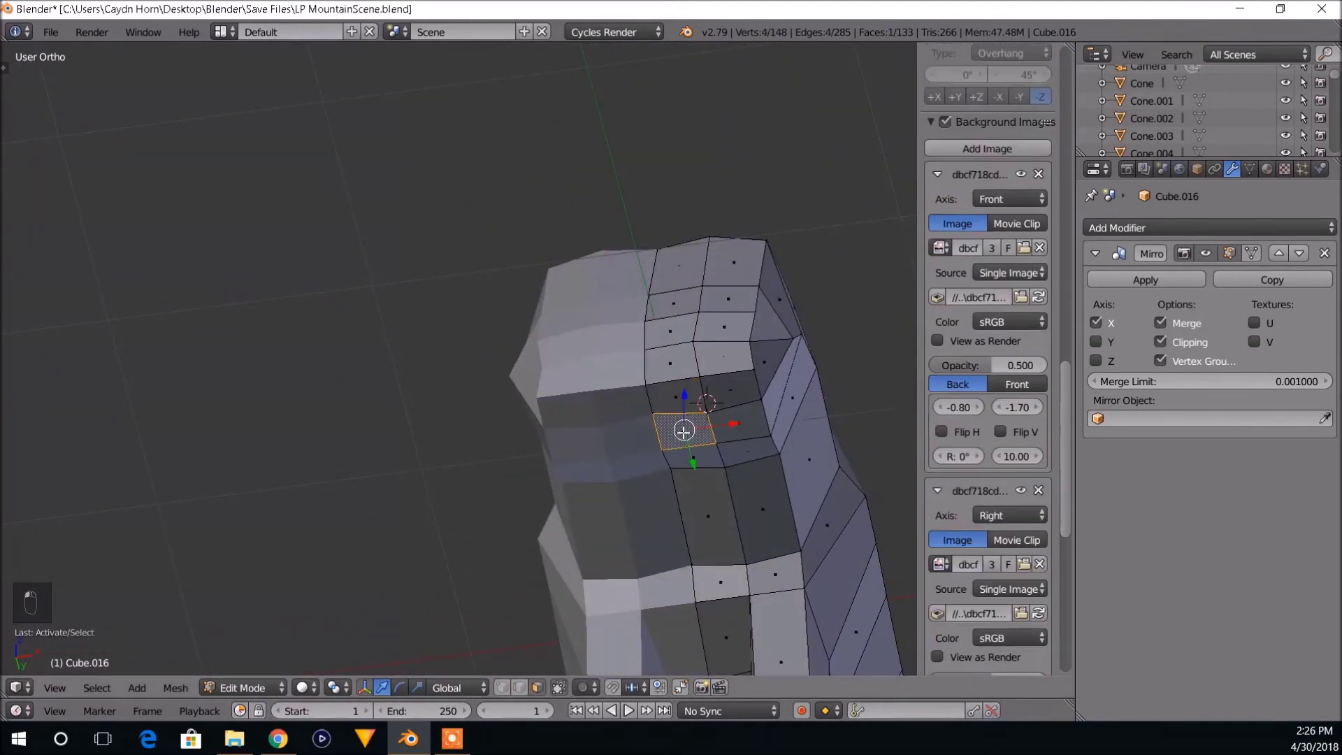
left_click(674, 397, "shift")
key("KP_3")
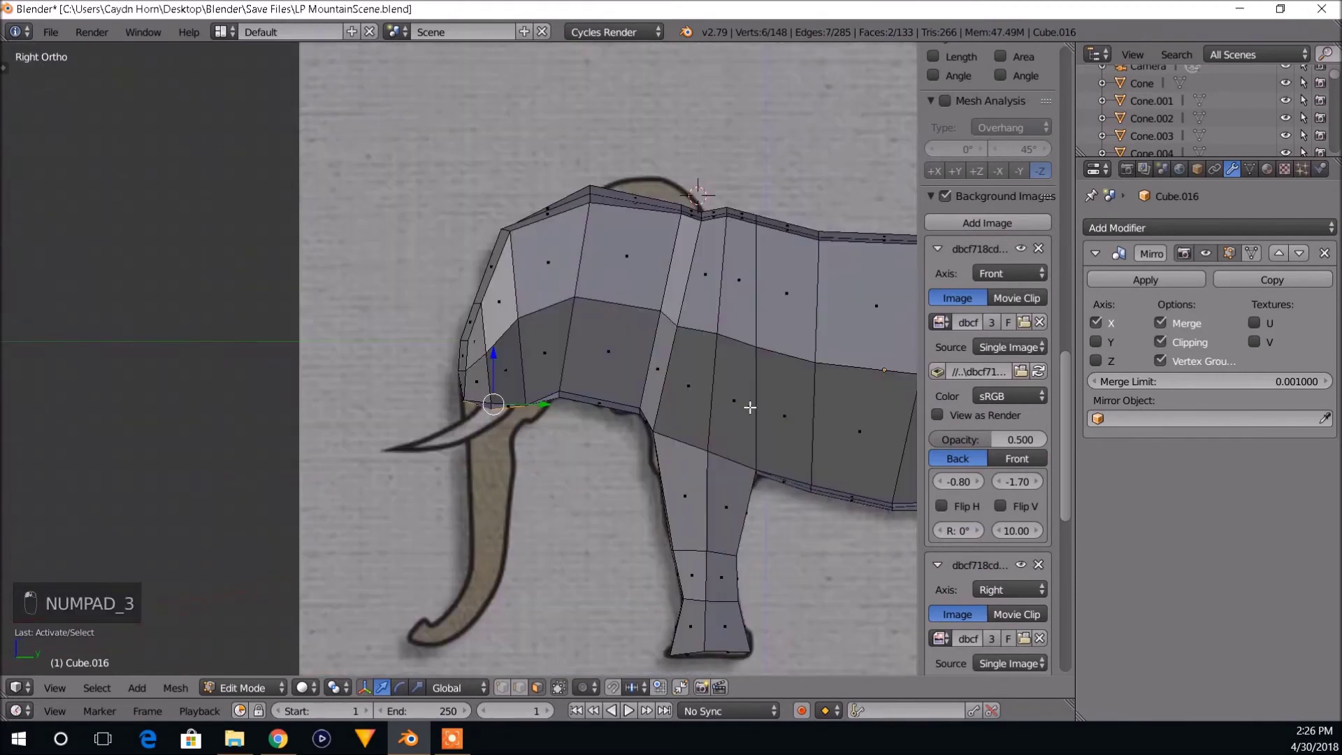
key("e")
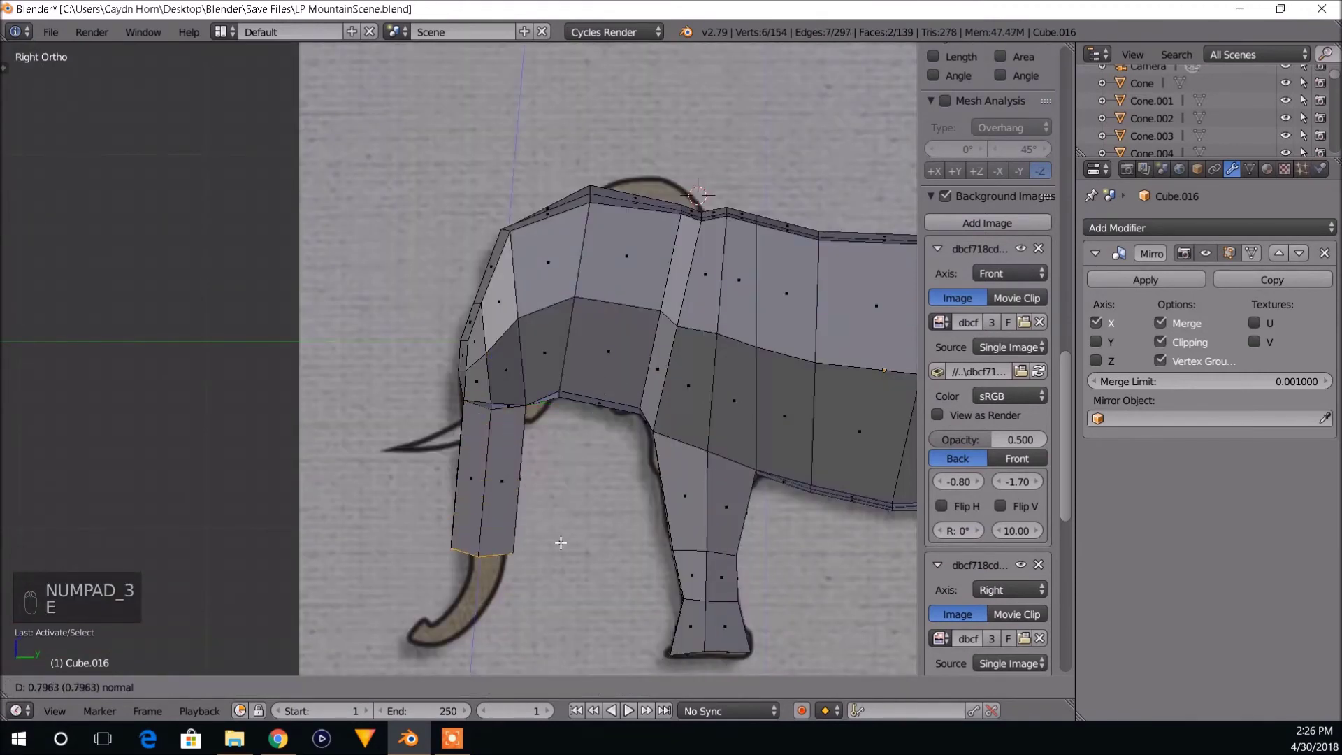
left_click(565, 531)
Show the mesh in wireframe and raise the single middle vertex of the trunk's lower end slightly along Z.
middle_click_drag(576, 532, 611, 466, "shift")
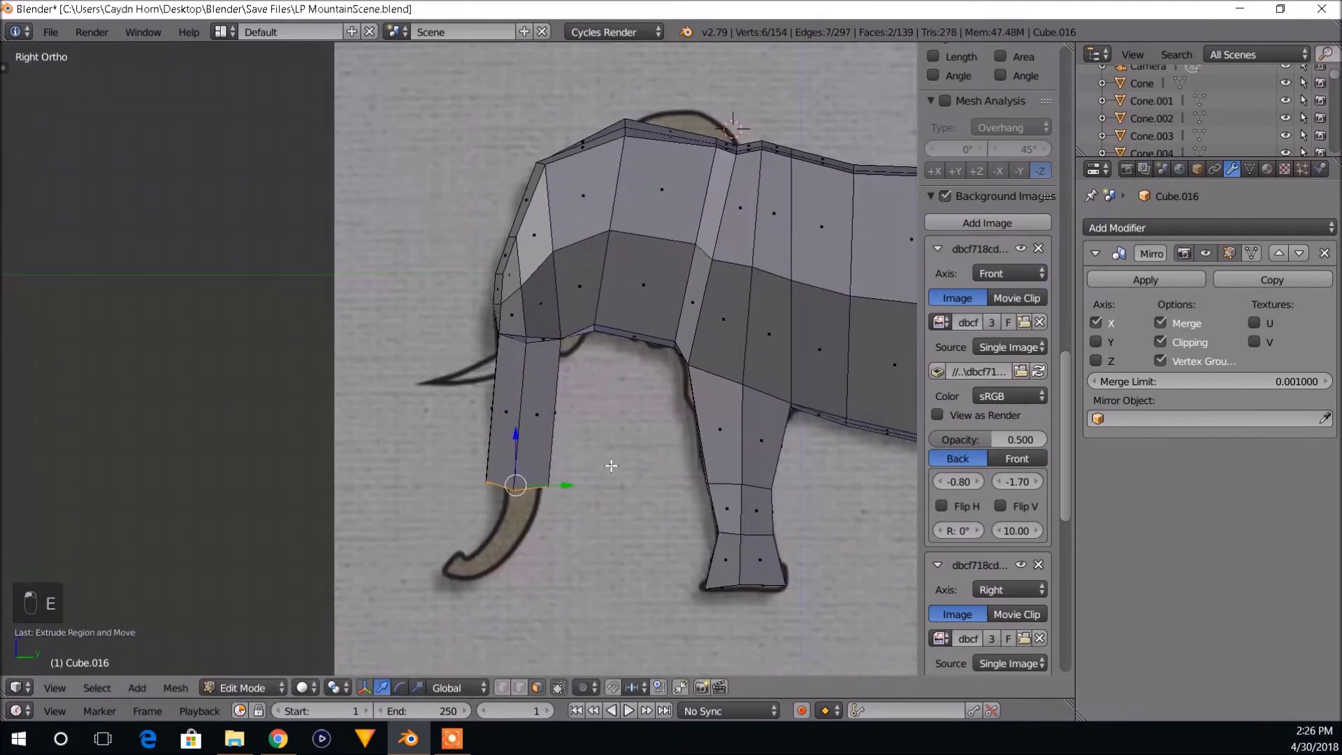
scroll(568, 512, "up", 2)
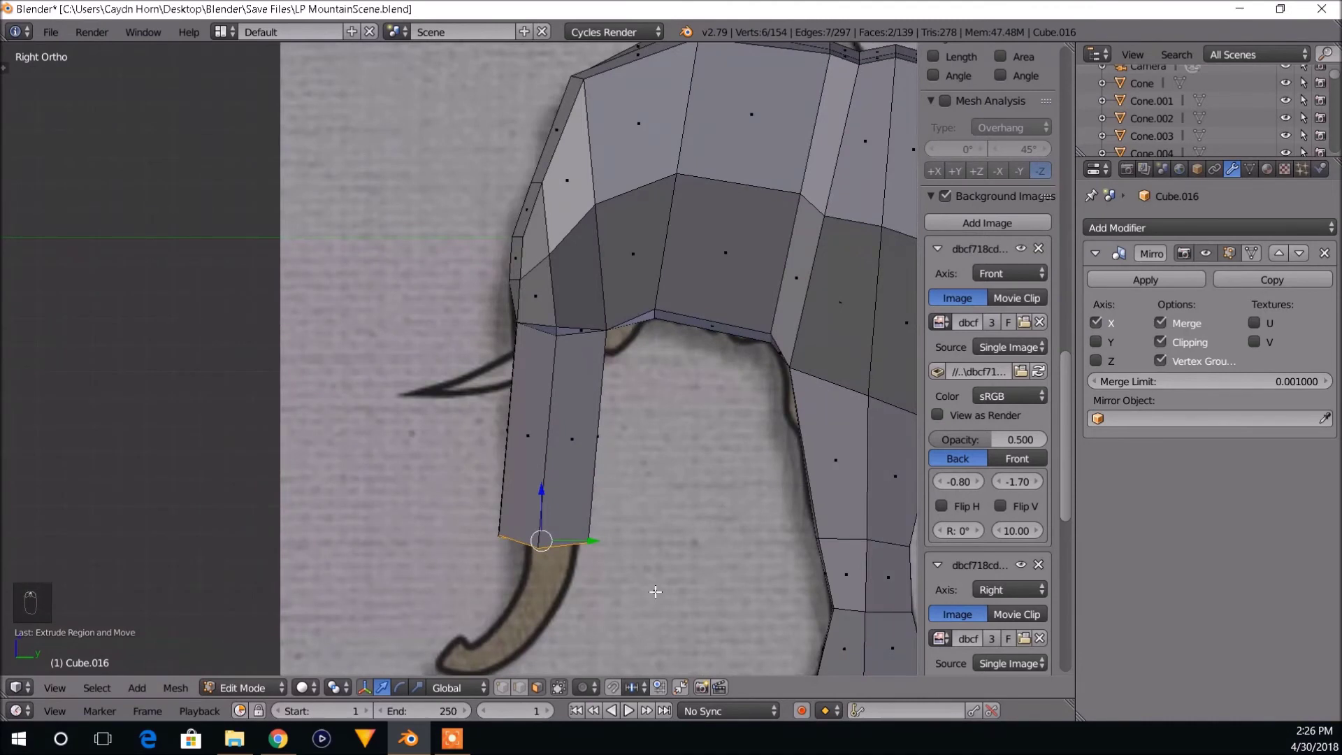
key("r")
right_click(642, 588)
key("z")
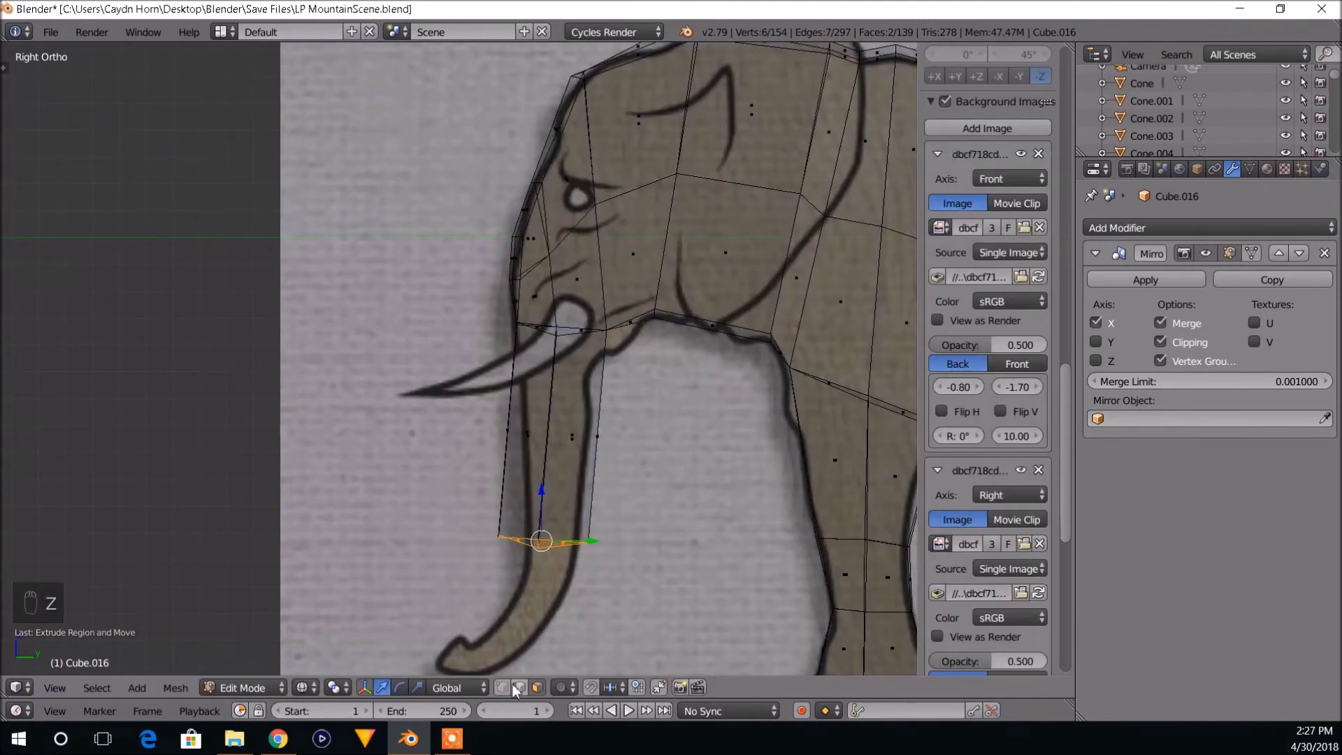
key("a")
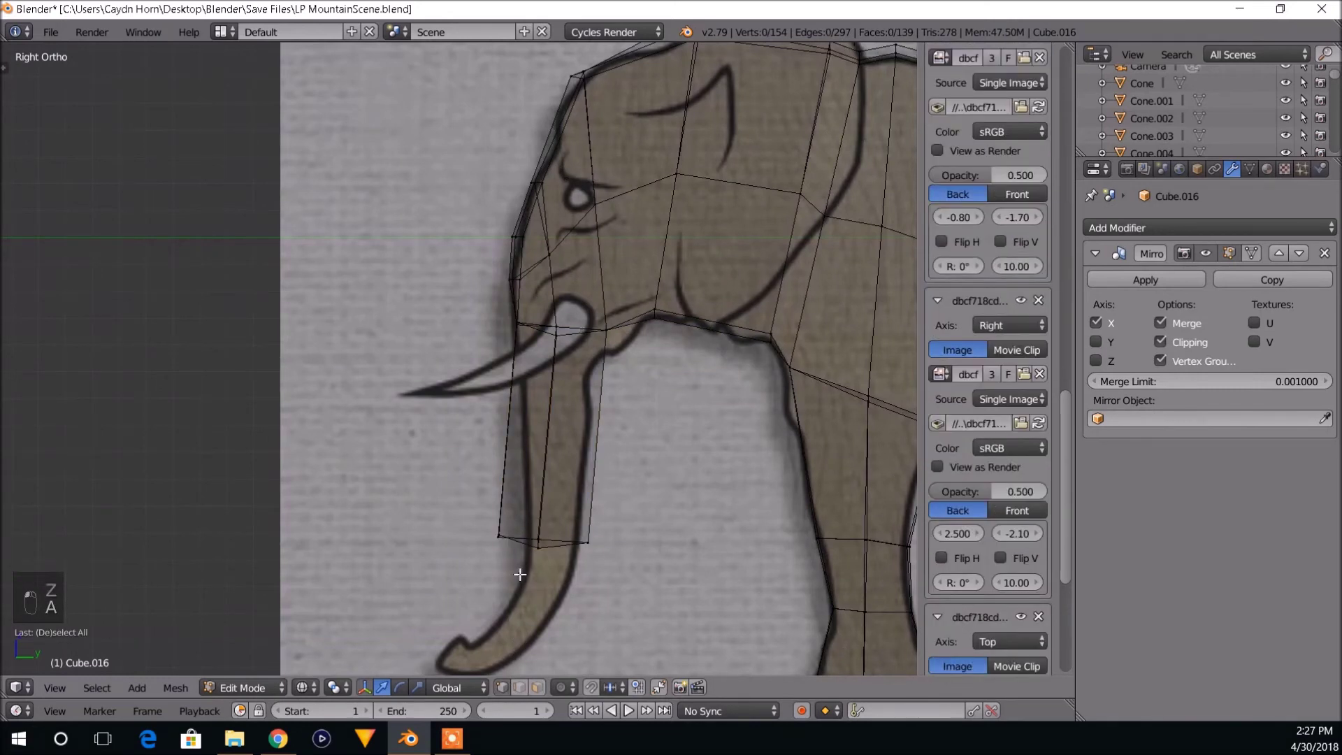
right_click(539, 552)
left_click_drag(543, 503, 540, 494)
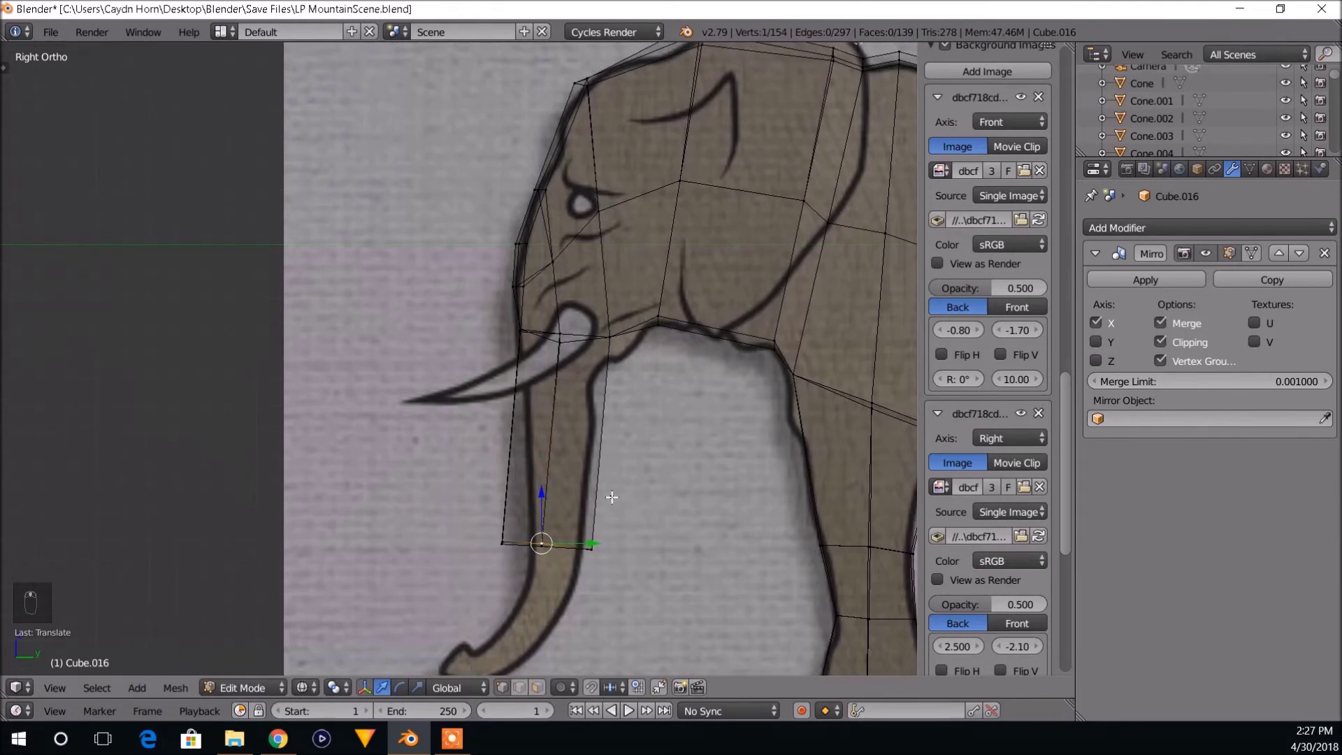
Scale down the six vertices at the trunk's lower end and move them back onto the reference trunk outline.
middle_click_drag(589, 603, 597, 546, "shift")
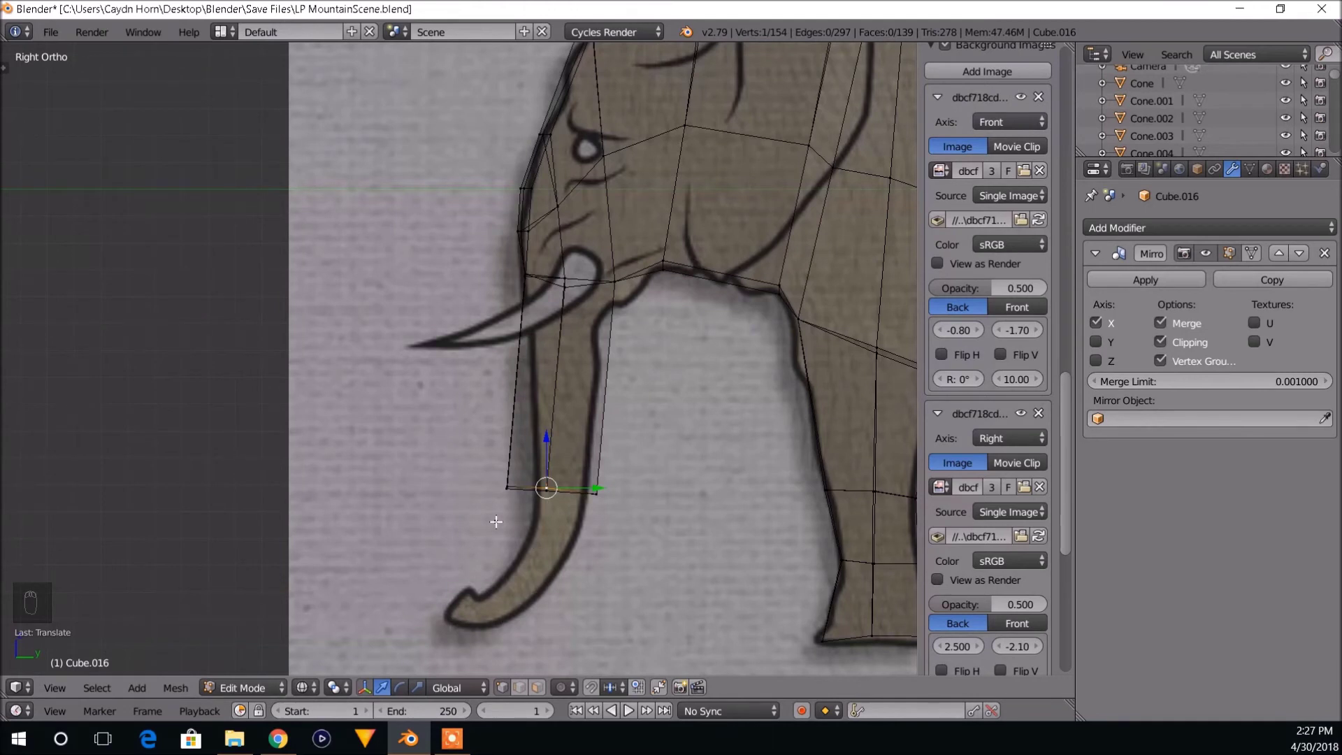
key("a")
key("b")
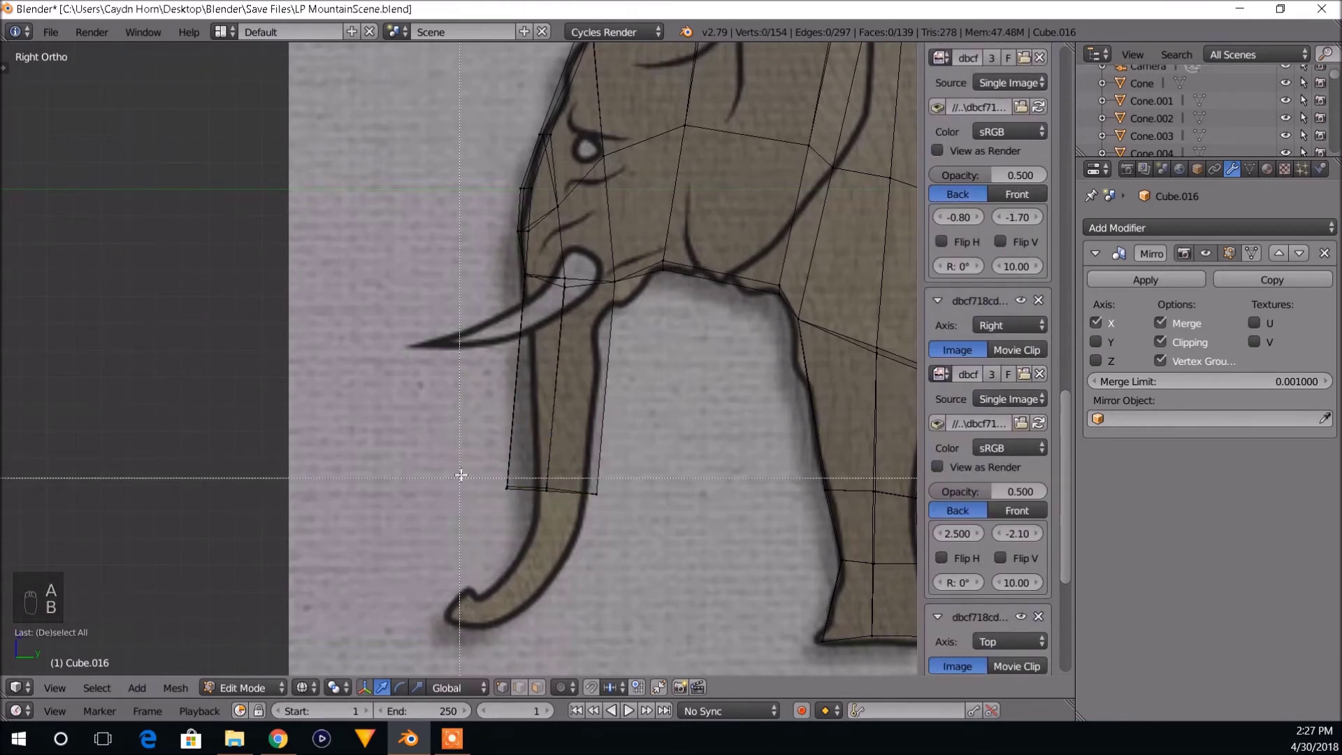
left_click_drag(503, 455, 602, 518)
key("s")
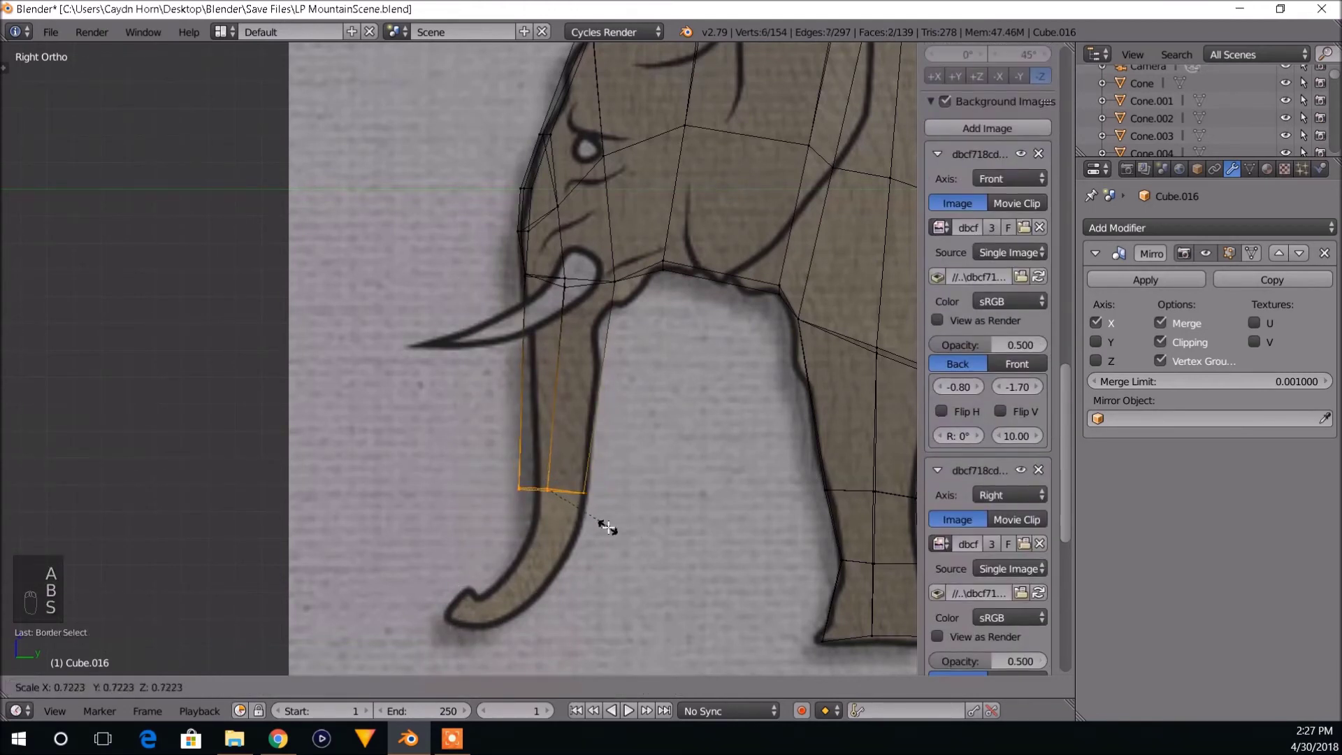
left_click(597, 519)
key("g")
left_click(602, 520)
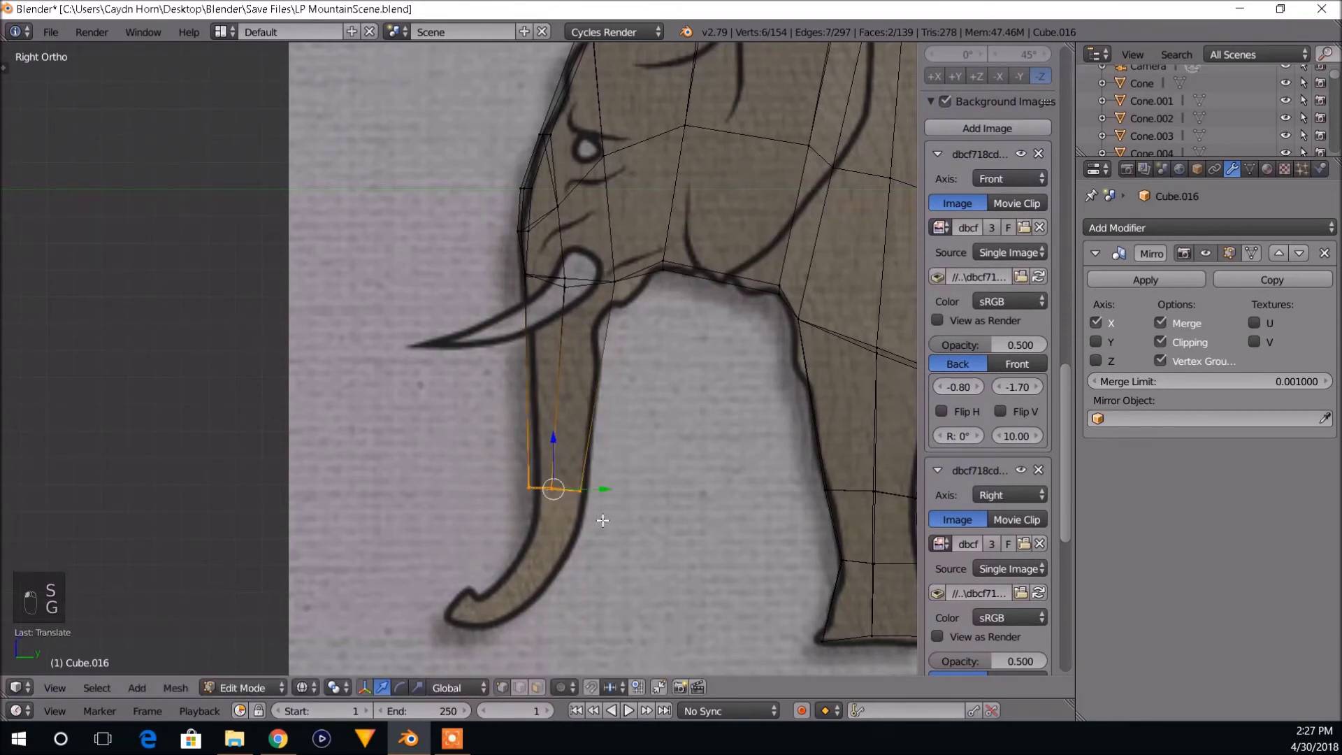
Add one loop cut halfway along the trunk segment and shift its front vertices slightly to fit the reference.
key("ctrl+r")
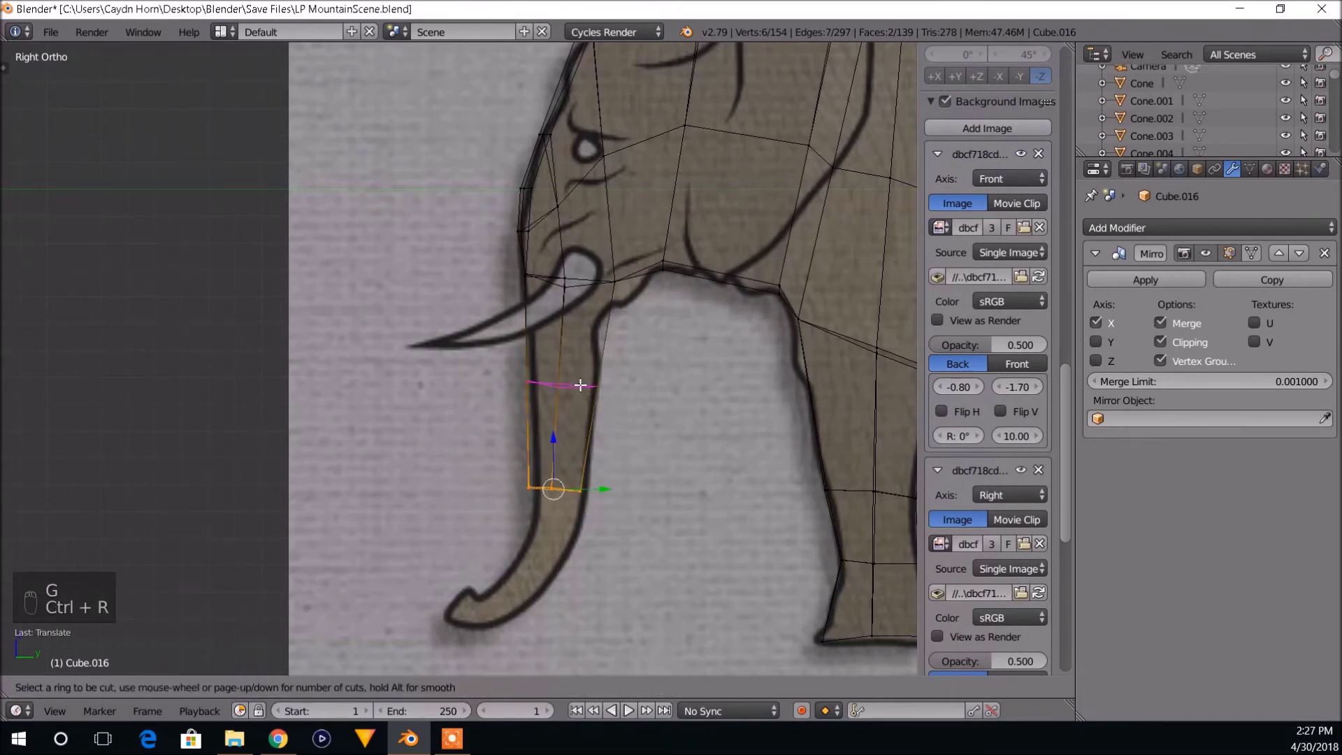
left_click(581, 385)
left_click(580, 385)
key("a")
key("b")
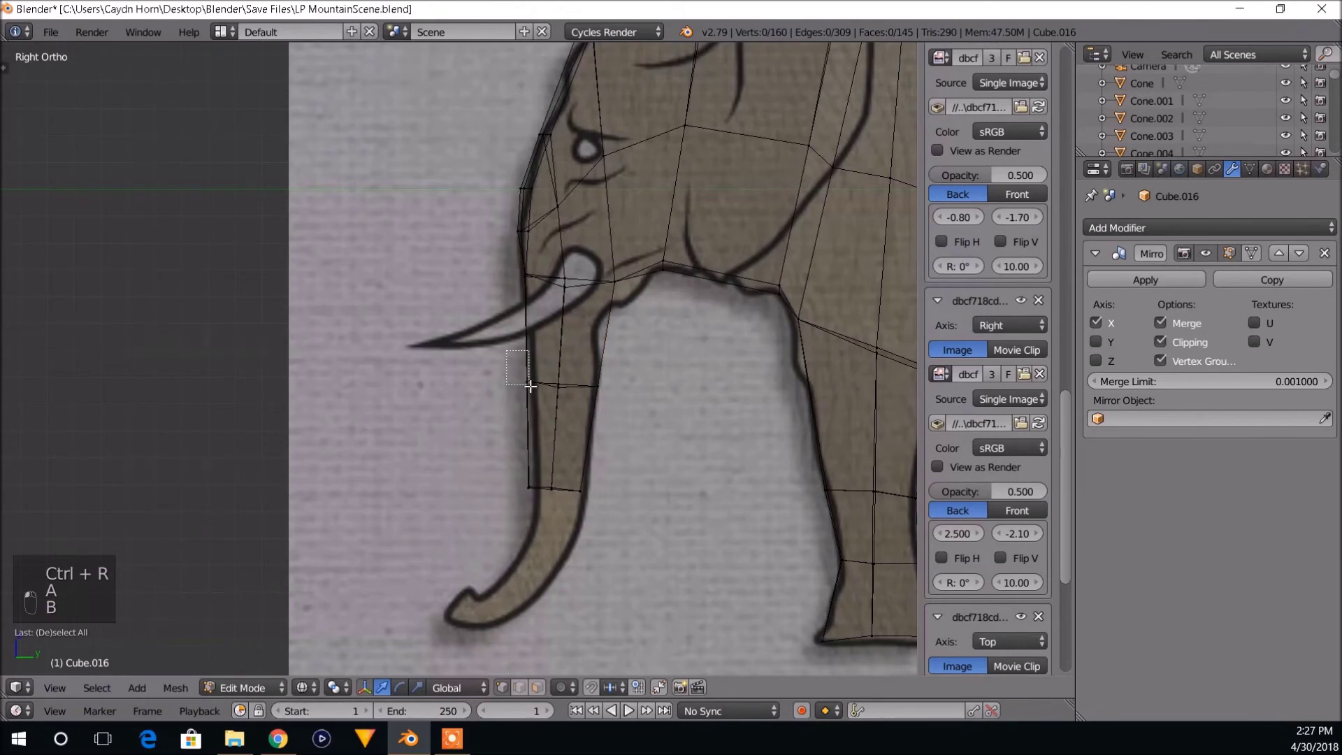
left_click_drag(529, 385, 592, 414)
key("g")
left_click(535, 386)
Move the trunk's lower end ring slightly back along Y to line up with the reference outline.
key("a")
key("b")
scroll(592, 425, "up", 2)
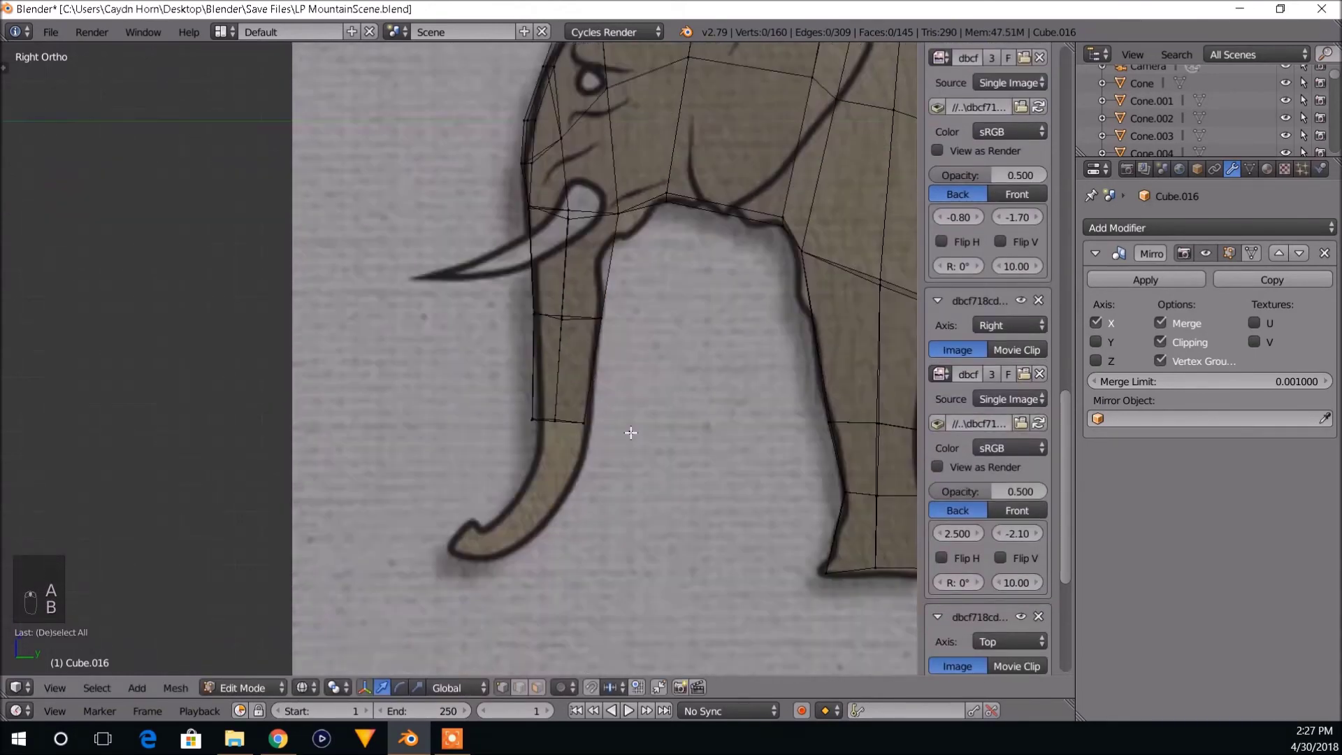
key("a")
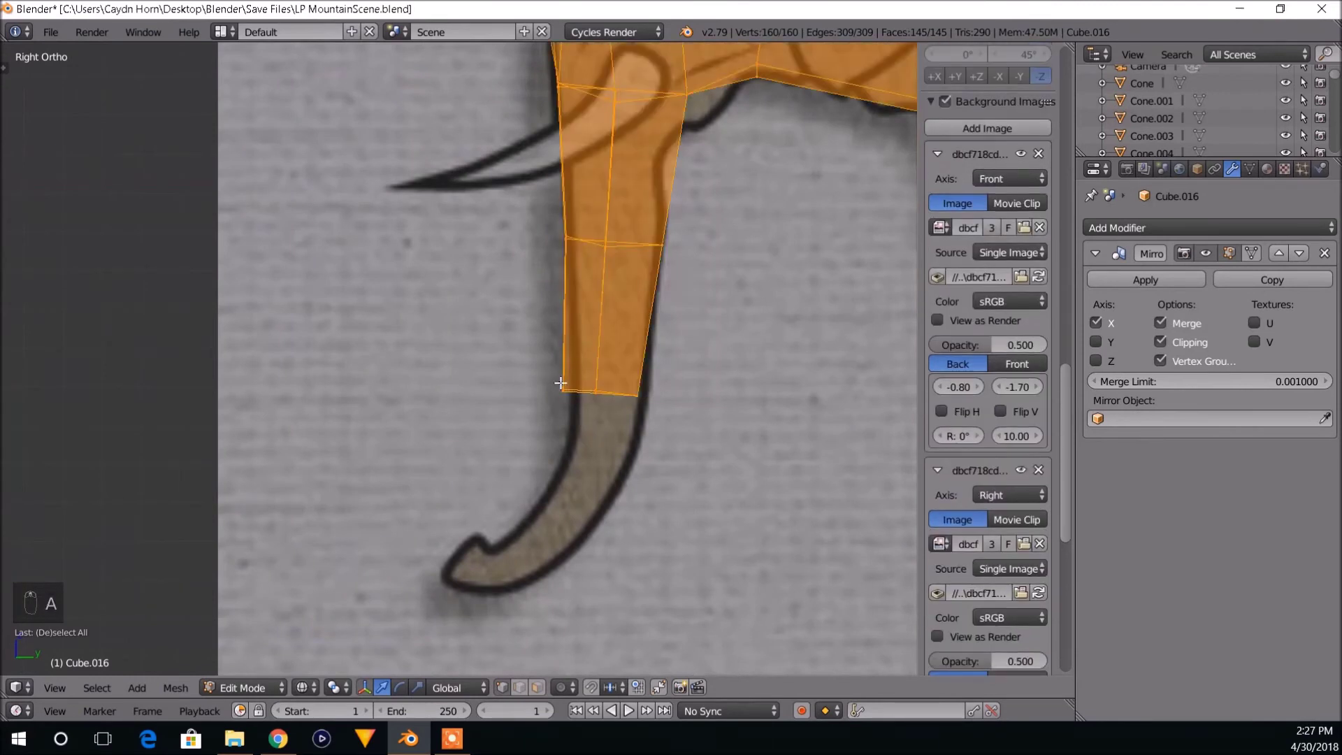
key("a")
key("b")
left_click_drag(561, 383, 646, 430)
key("g")
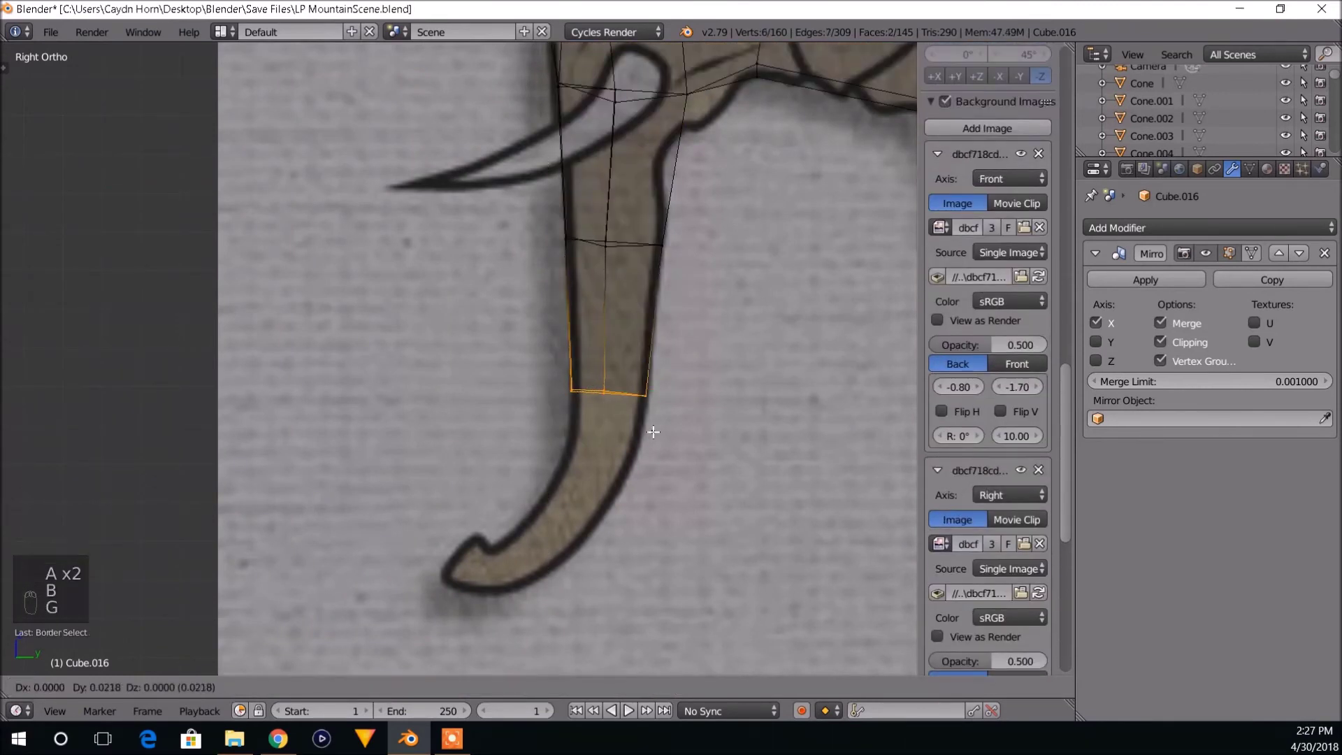
left_click(650, 432)
Extrude the trunk's end ring down to where the reference begins to curl, and pull its rear vertex pair forward onto the outline.
key("e")
left_click(617, 525)
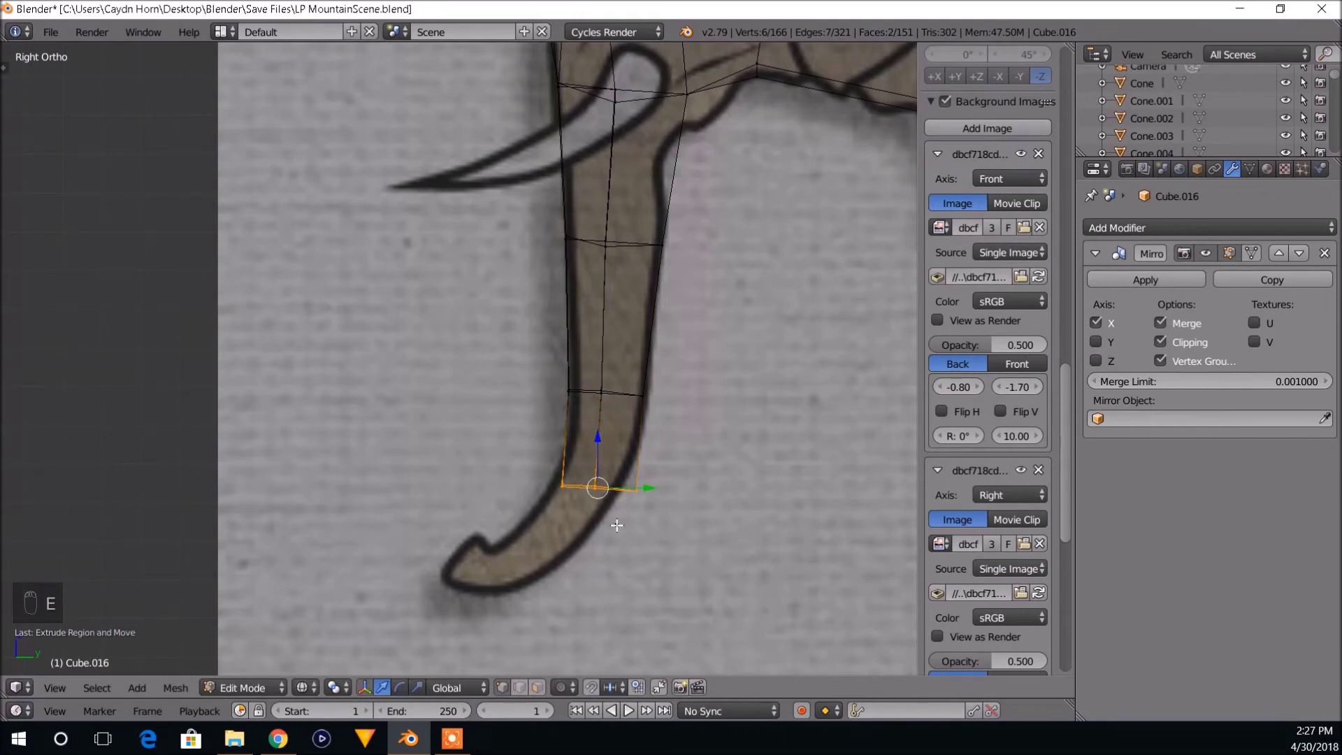
key("a")
key("b")
left_click_drag(621, 470, 655, 523)
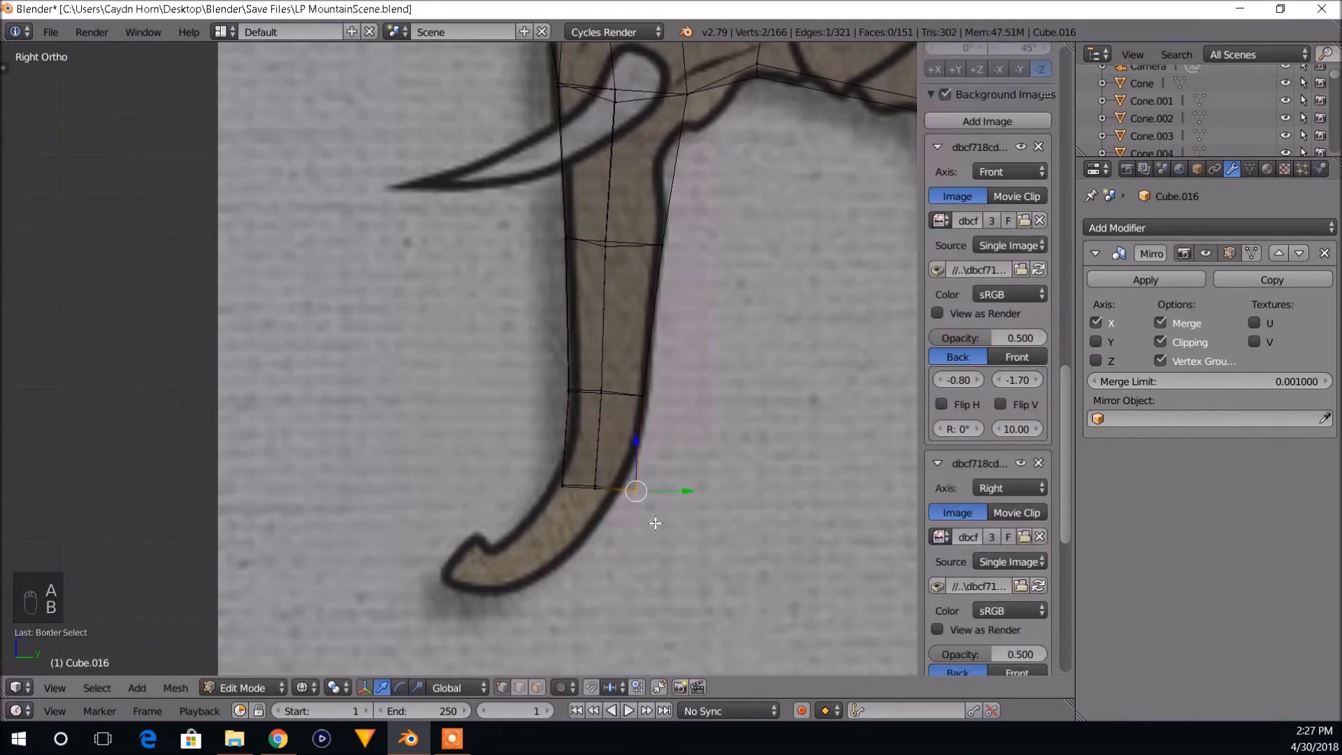
key("g")
left_click(644, 522)
Rotate the trunk's end ring to follow the reference curve and extrude another short segment from it.
key("a")
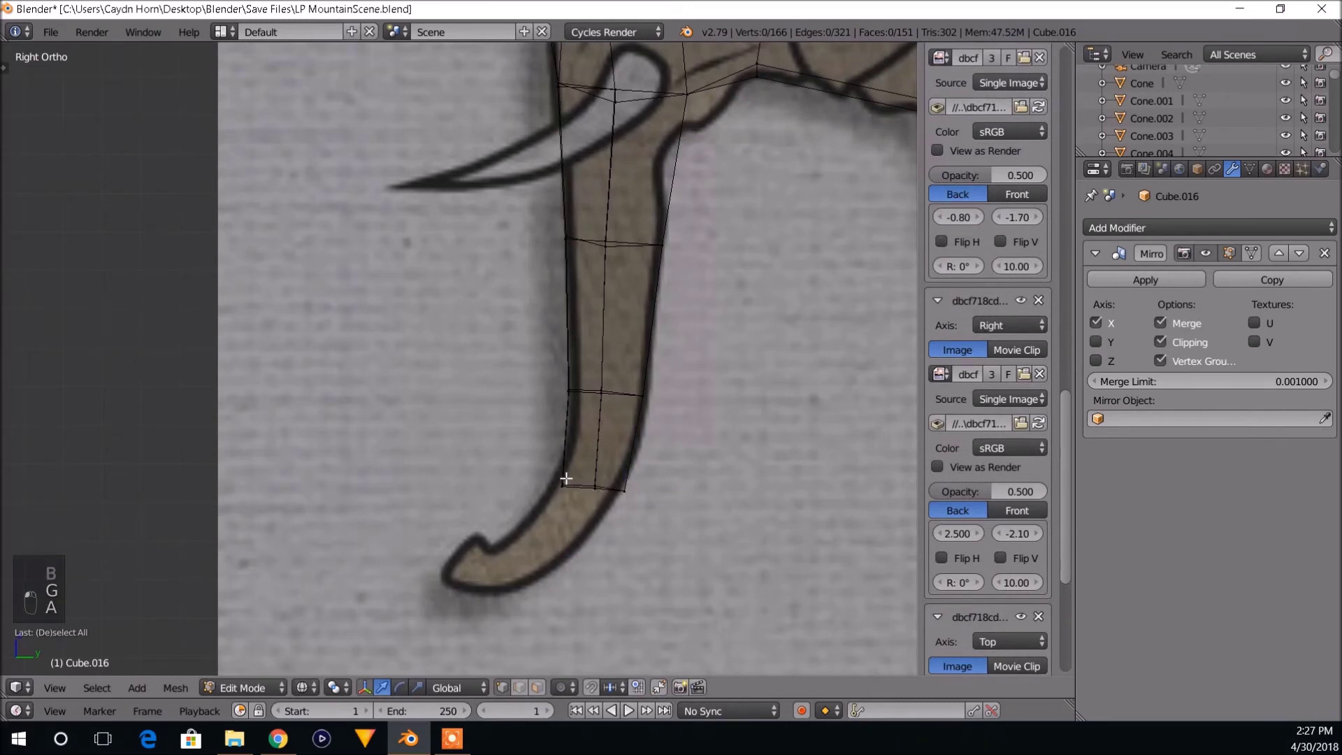
key("b")
left_click_drag(542, 458, 657, 530)
key("r")
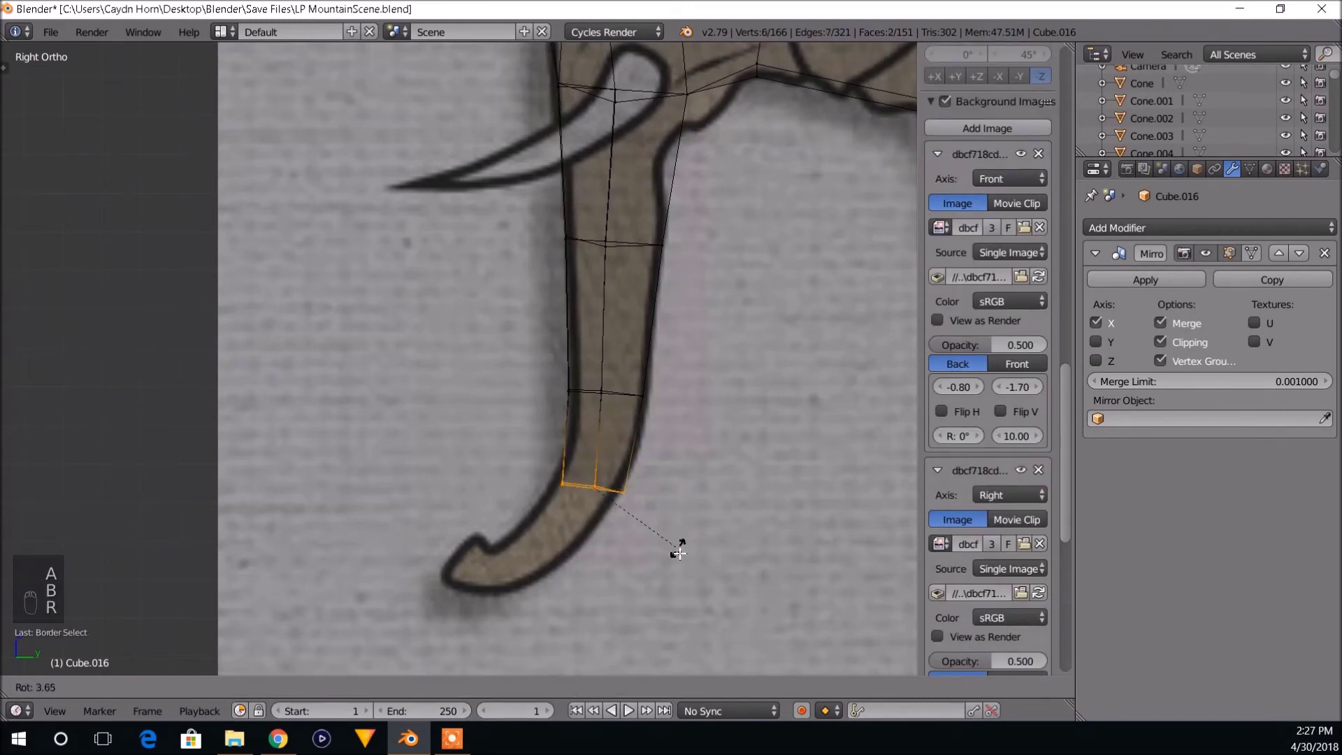
left_click(667, 573)
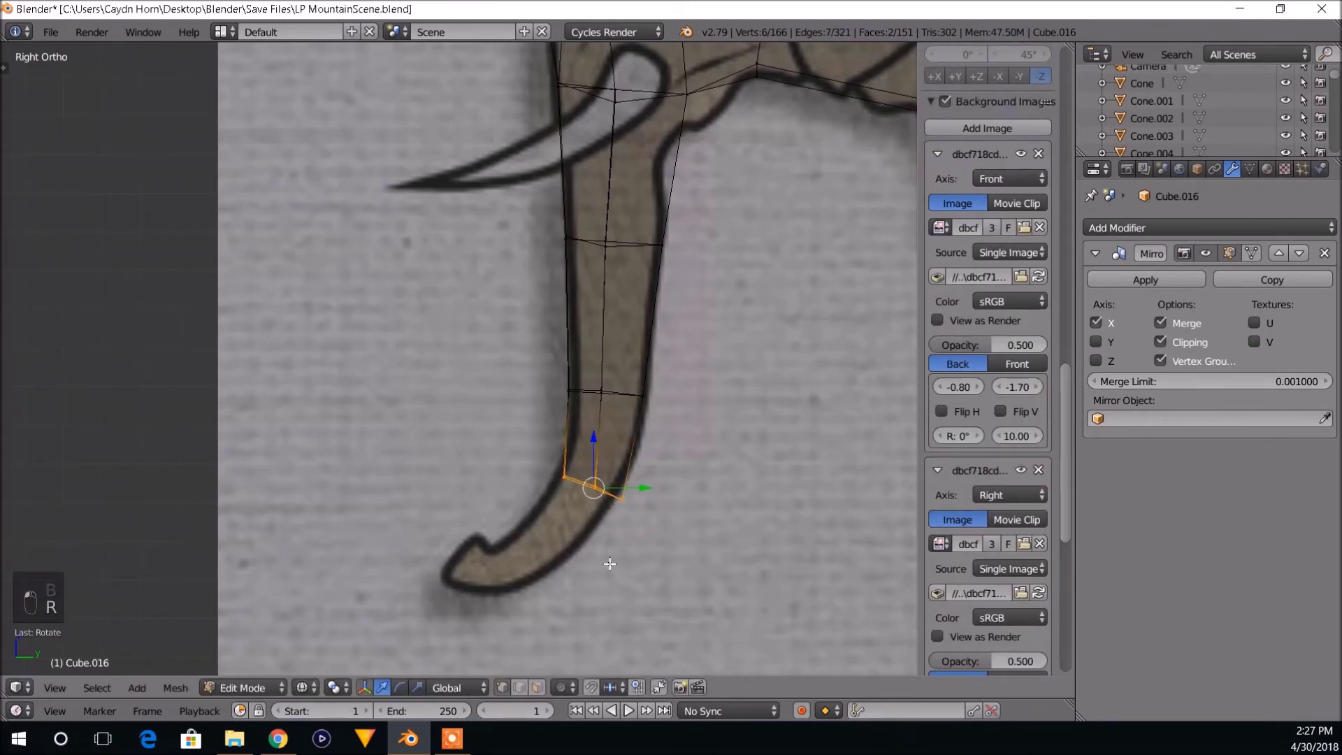
key("e")
left_click(588, 615)
key("a")
middle_click_drag(585, 628, 604, 585)
key("a")
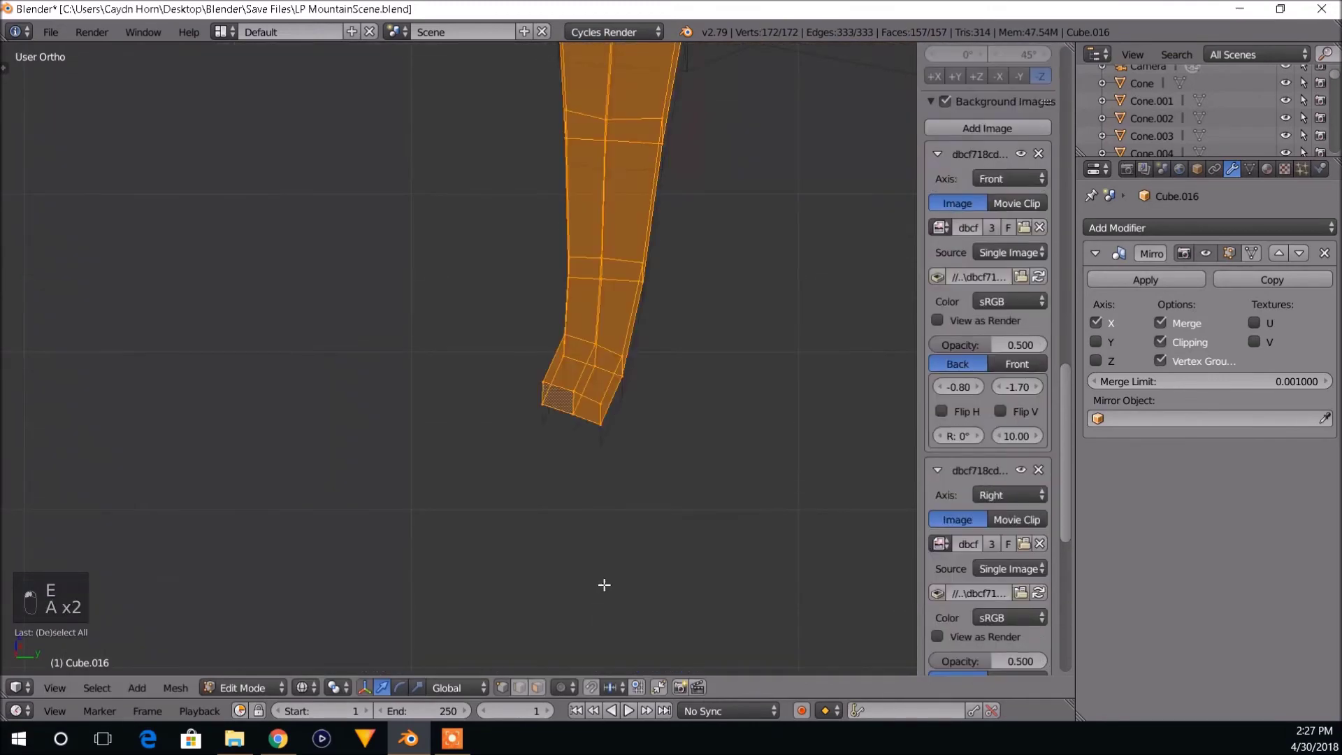
key("KP_3")
key("g")
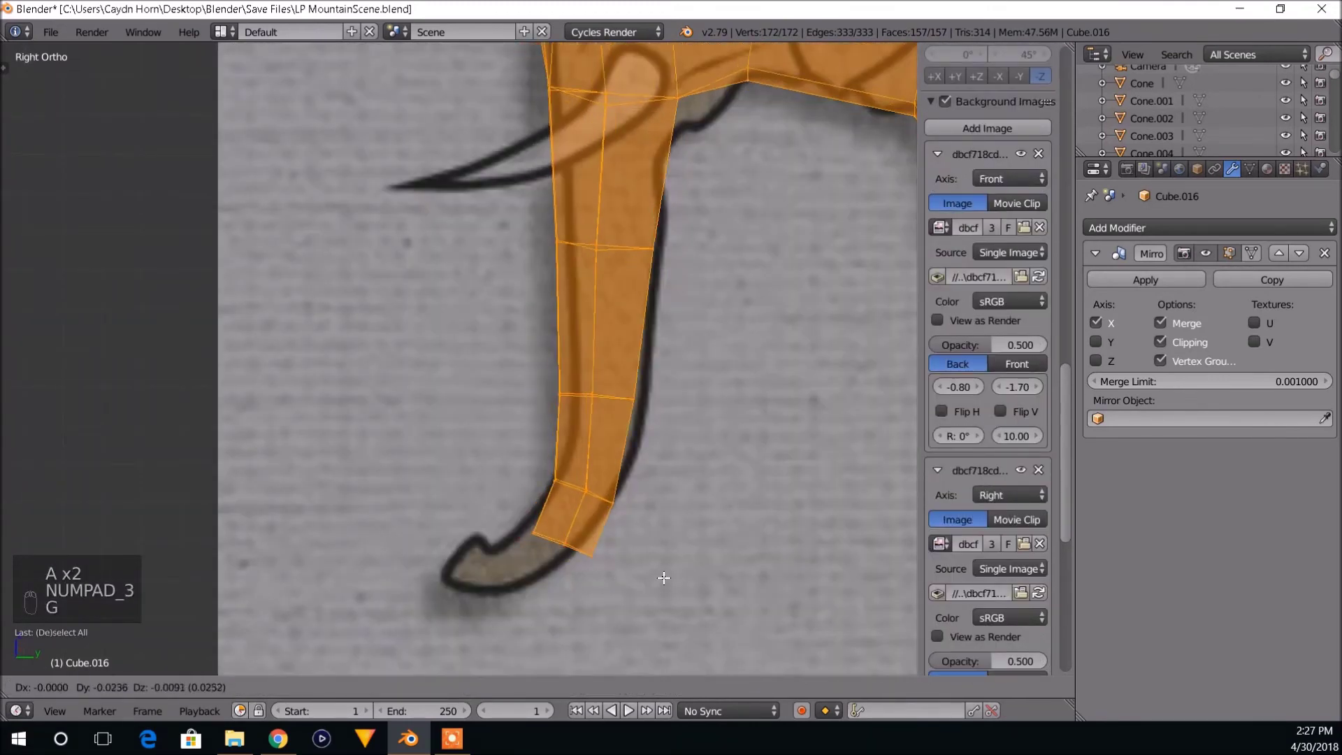
key("a")
key("b")
left_click_drag(532, 465, 657, 599)
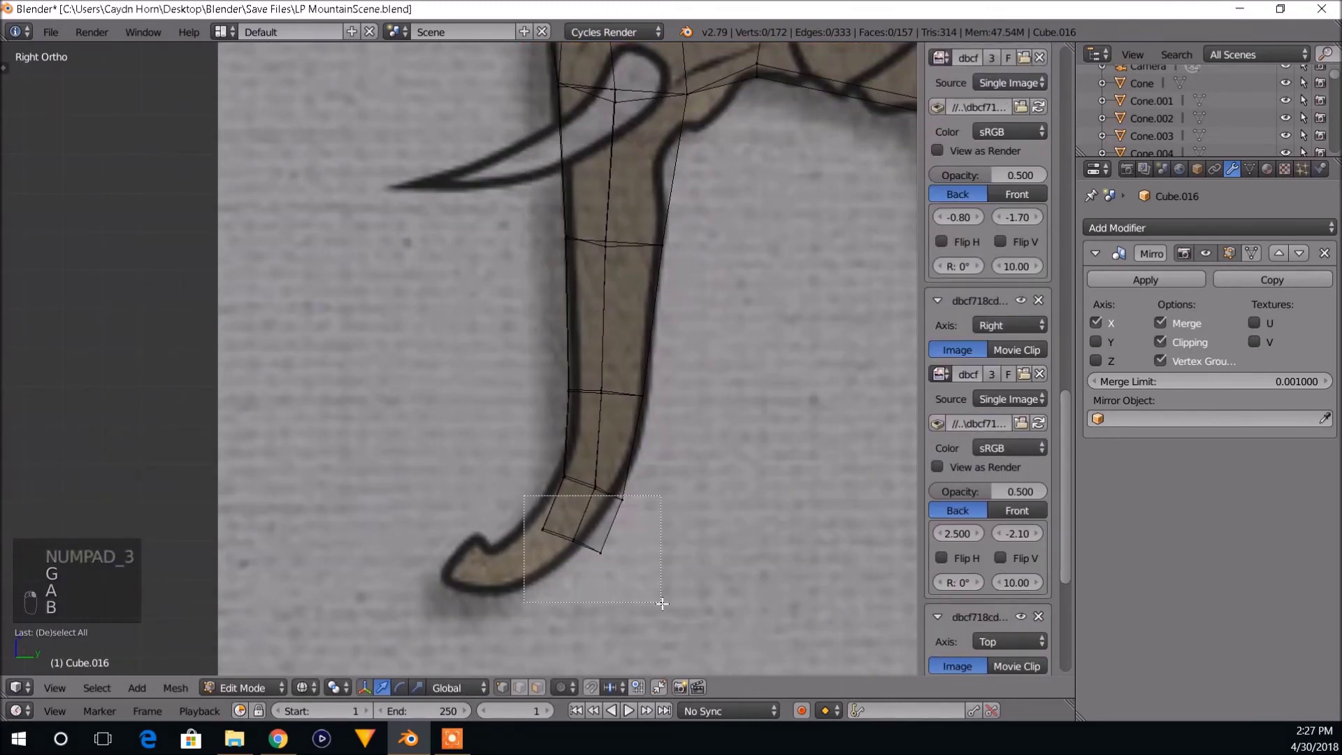
Move the trunk's end ring about -0.05 along Y and 0.03 along Z, and rotate it about 19° to follow the curl.
key("a")
key("b")
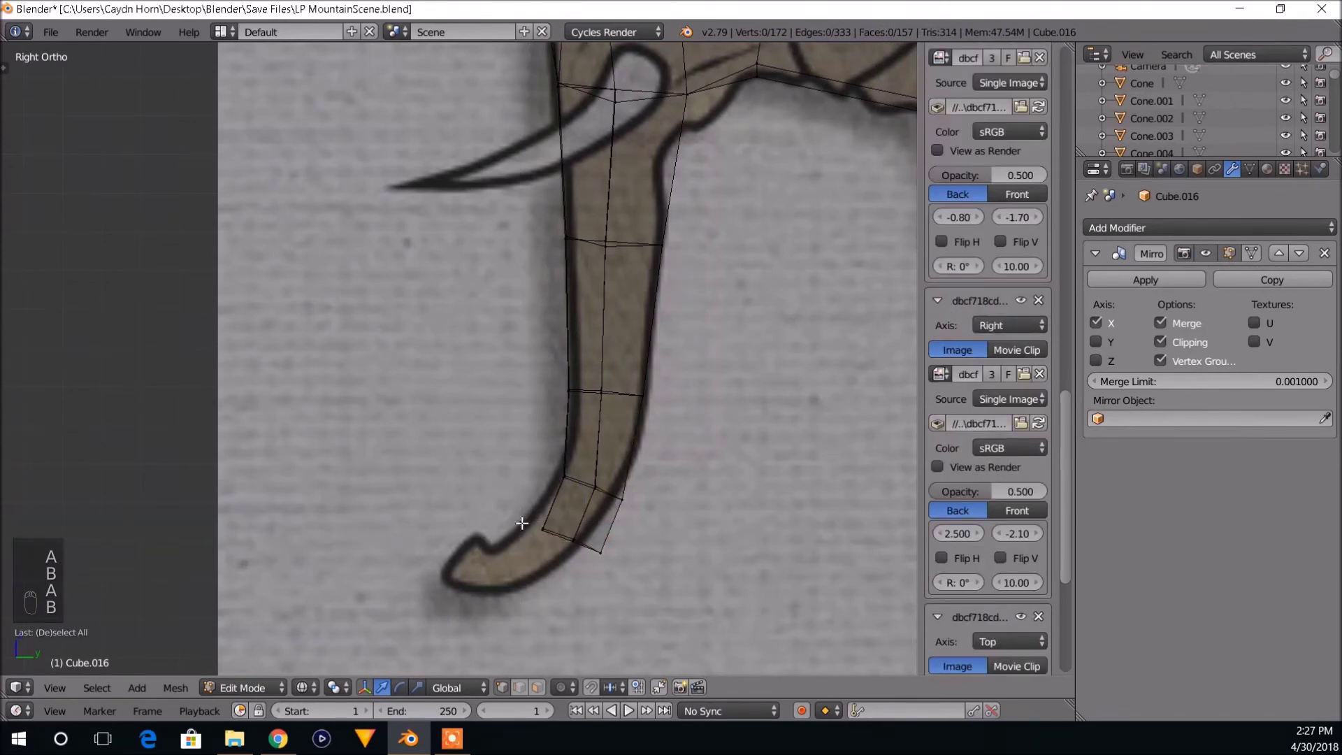
left_click_drag(520, 520, 639, 601)
key("g")
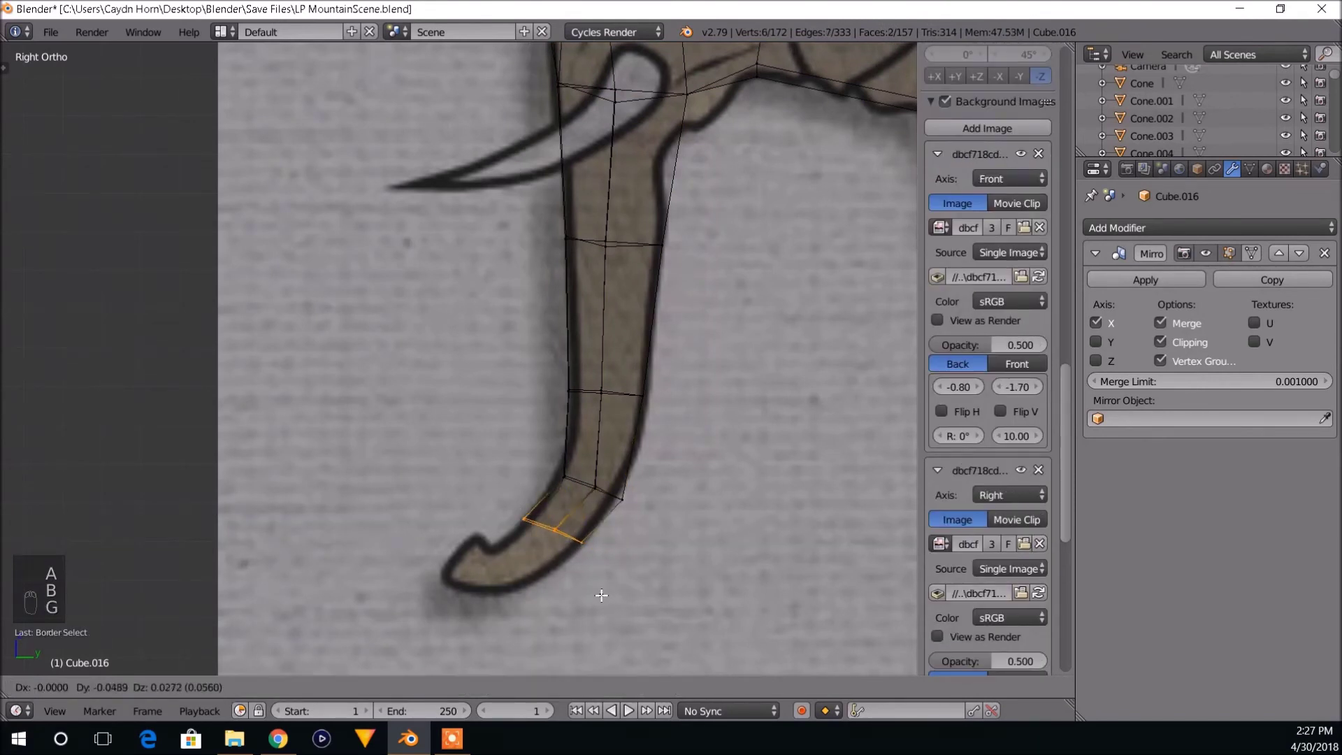
left_click(601, 595)
key("r")
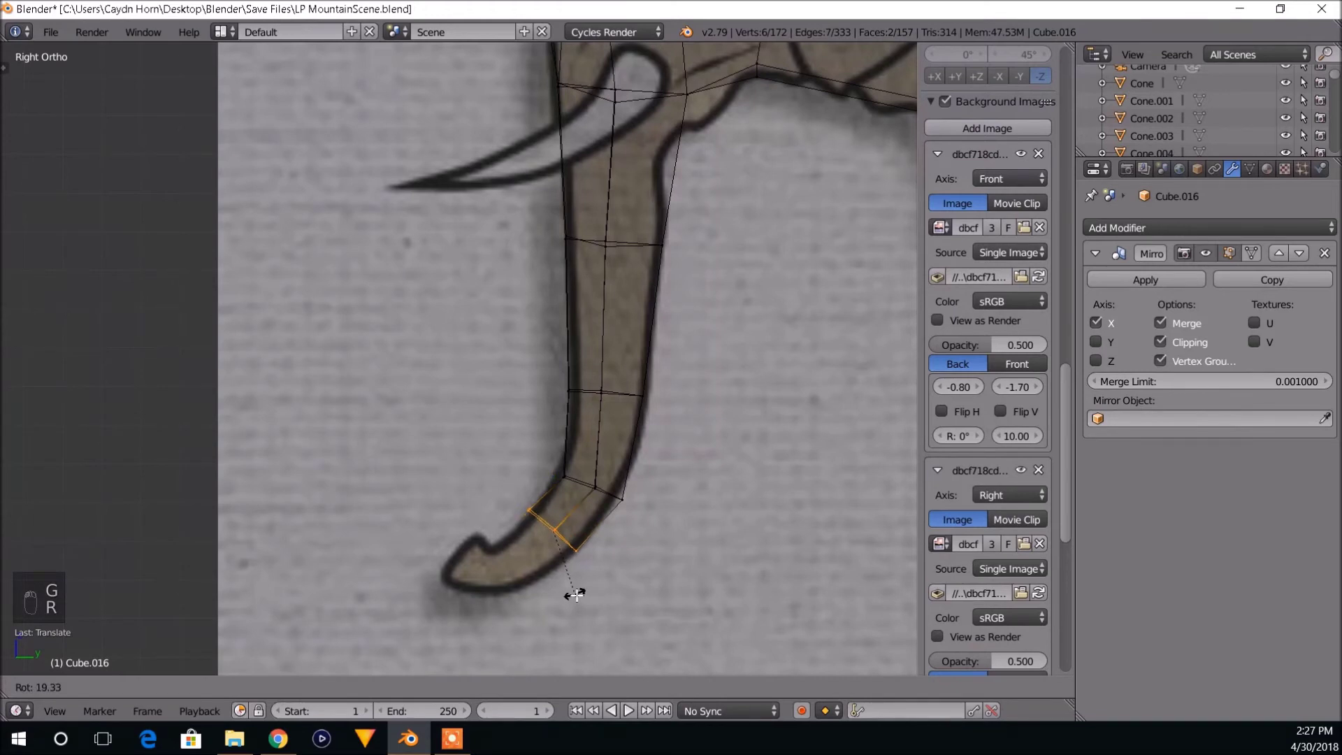
left_click(575, 595)
Extrude the trunk's end ring a short distance further along the curl, up to the notch before the tip.
key("a")
middle_click_drag(575, 595, 608, 546)
key("KP_3")
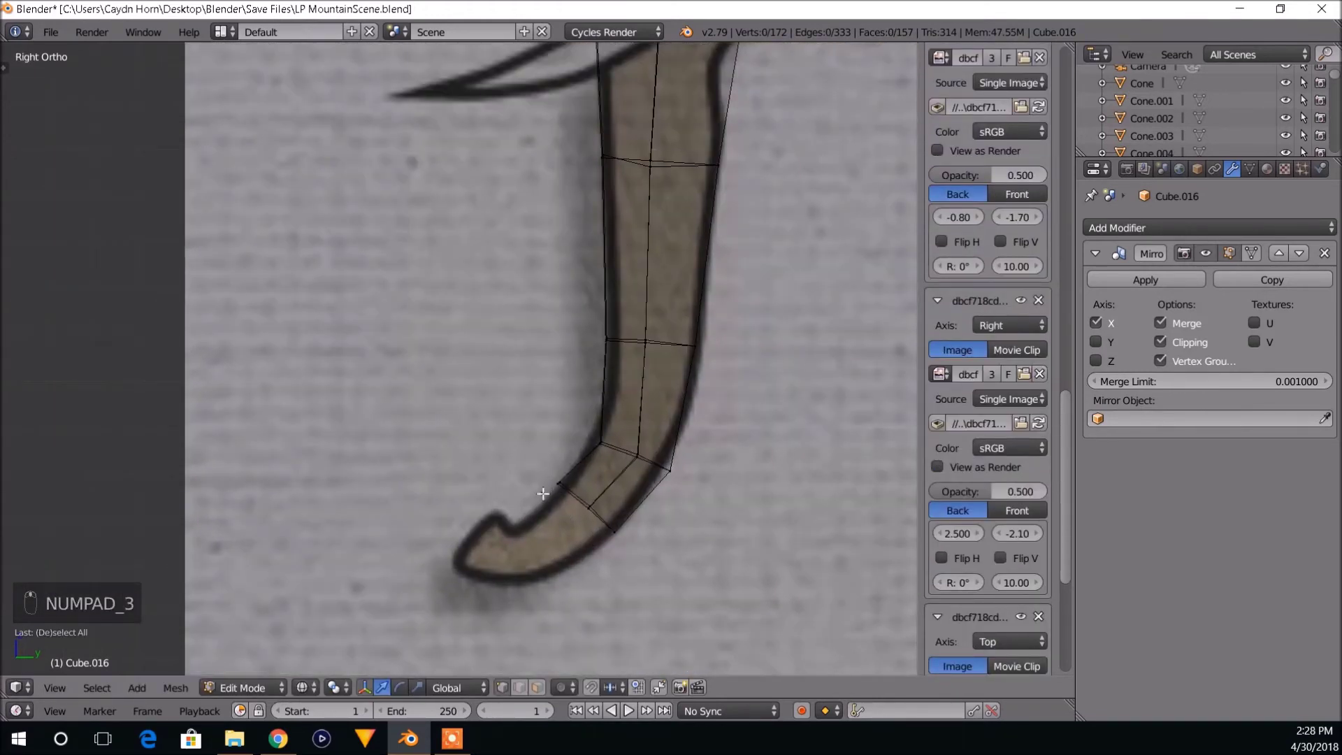
key("b")
left_click_drag(516, 463, 616, 598)
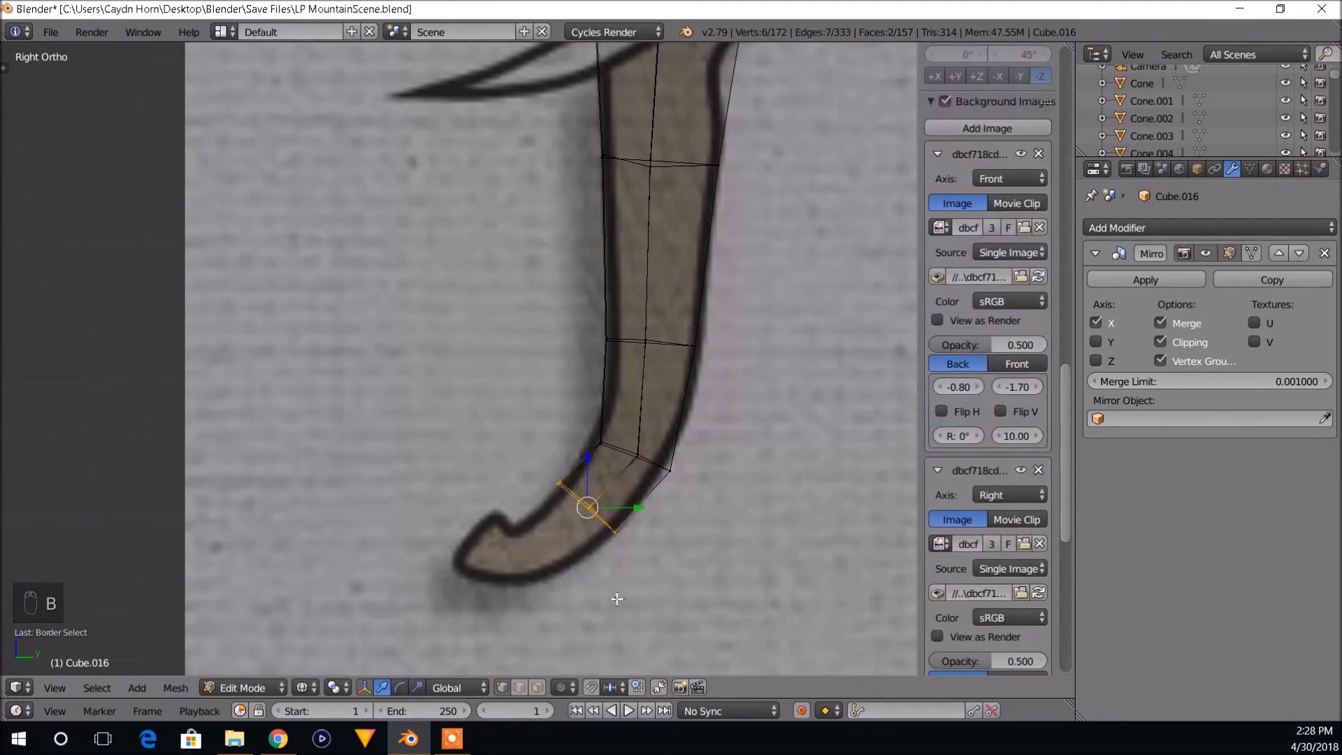
key("e")
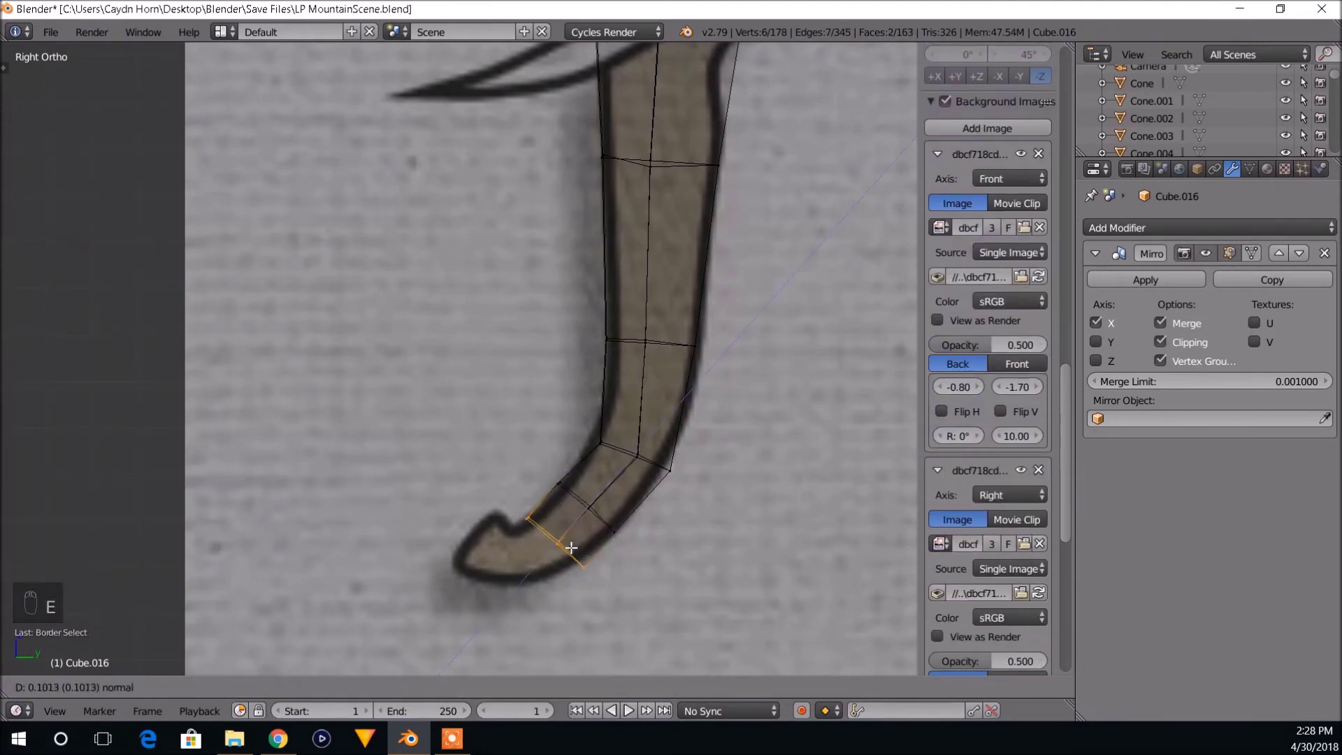
left_click(563, 551)
Move the lower vertex pair of the trunk's end ring about -0.04 along Y and 0.02 along Z onto the outline.
key("a")
key("b")
left_click_drag(434, 543, 587, 581)
key("g")
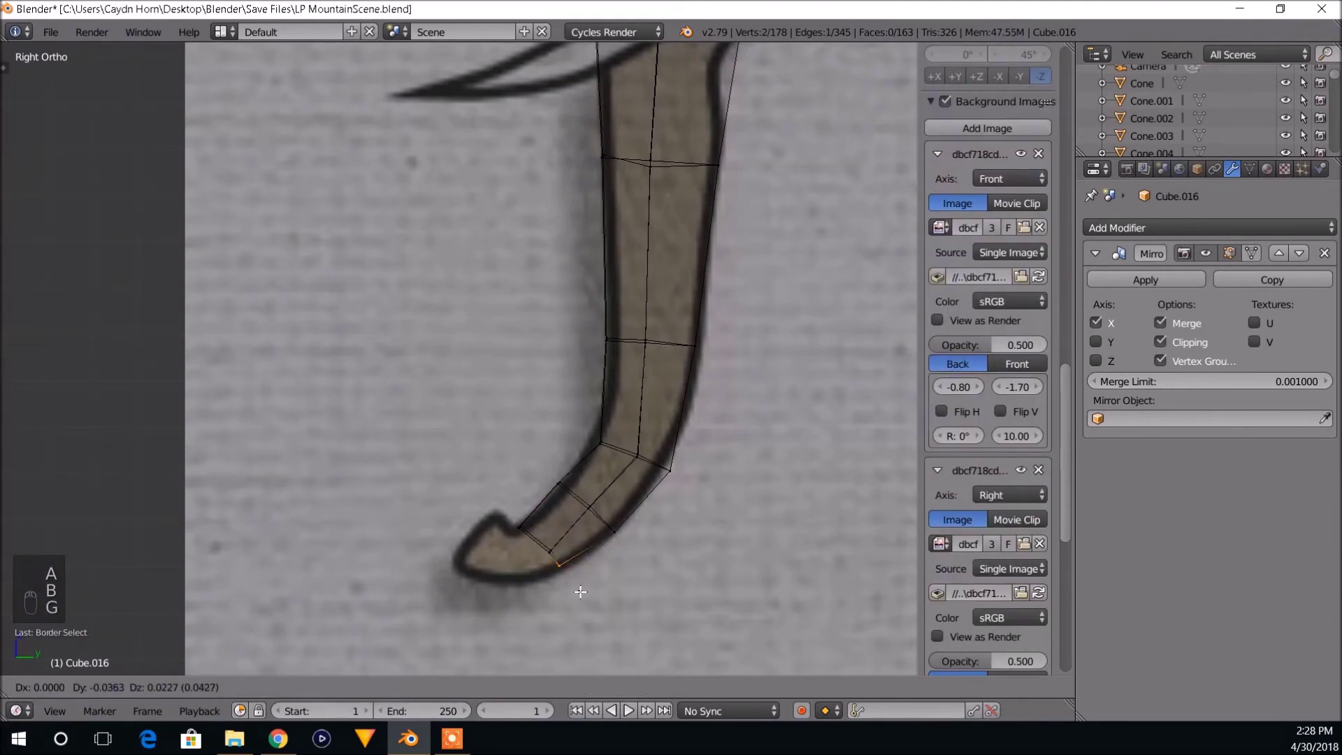
left_click(580, 593)
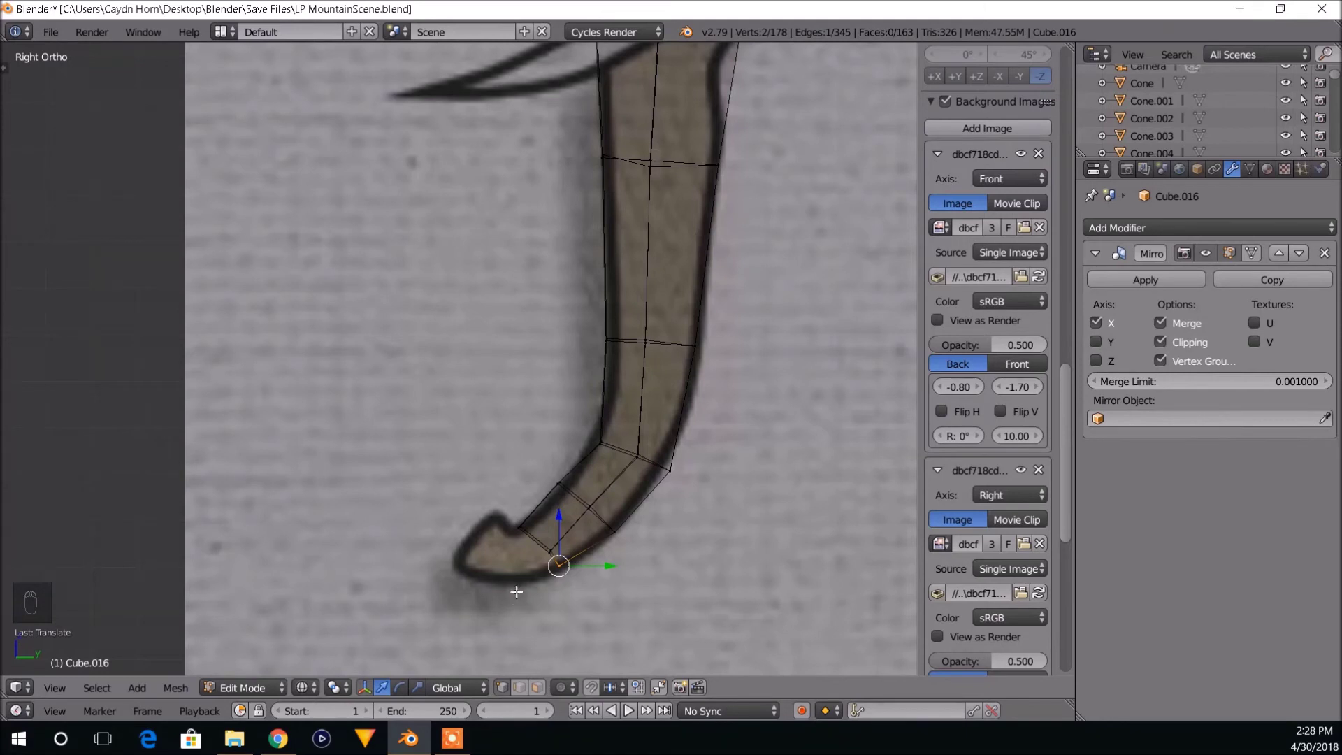
Select the trunk's whole end ring and extrude it about 0.08 further toward the tip.
key("a")
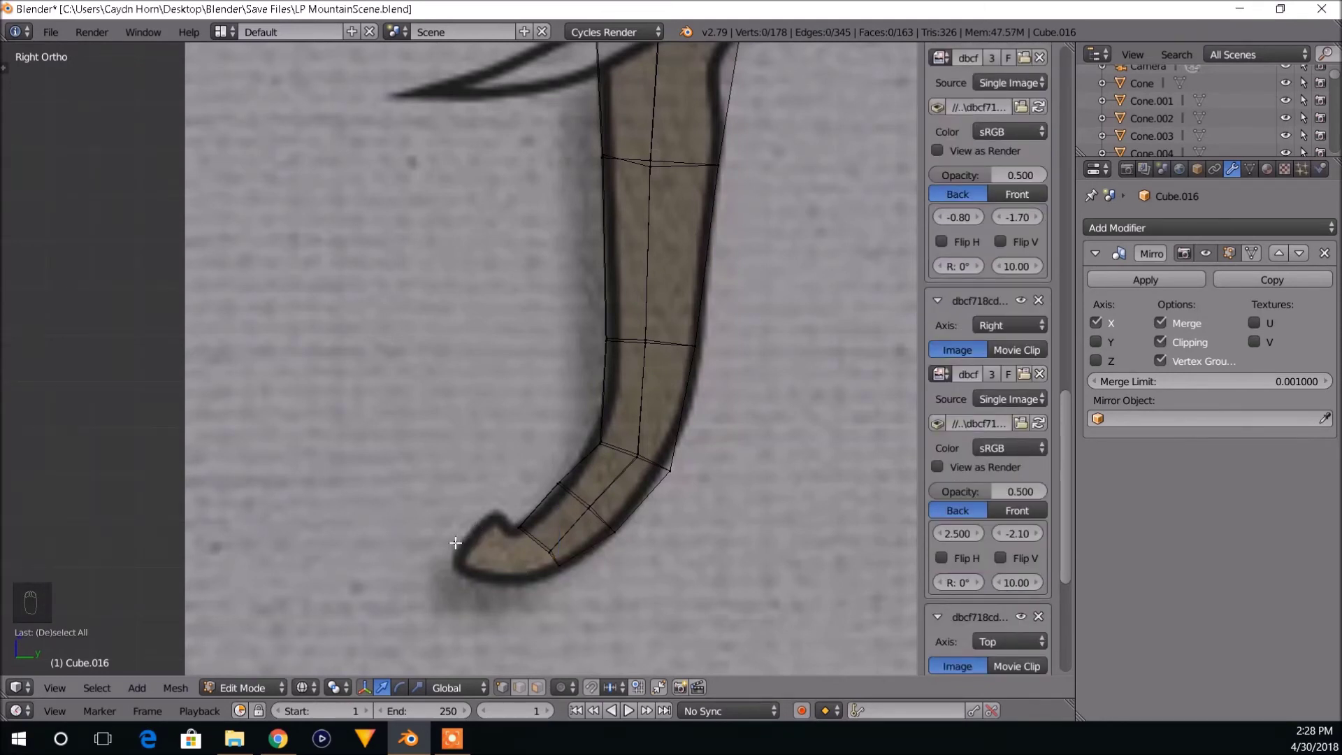
key("b")
left_click_drag(480, 525, 587, 599)
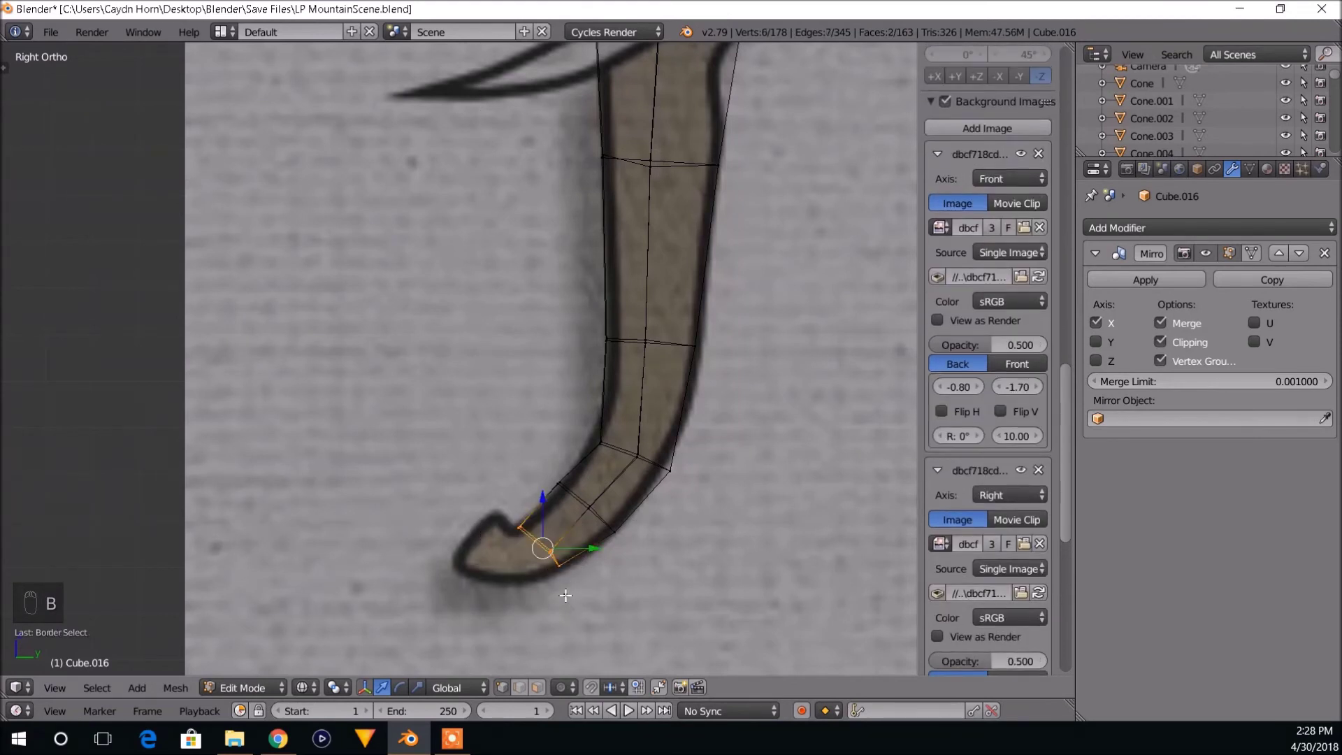
key("e")
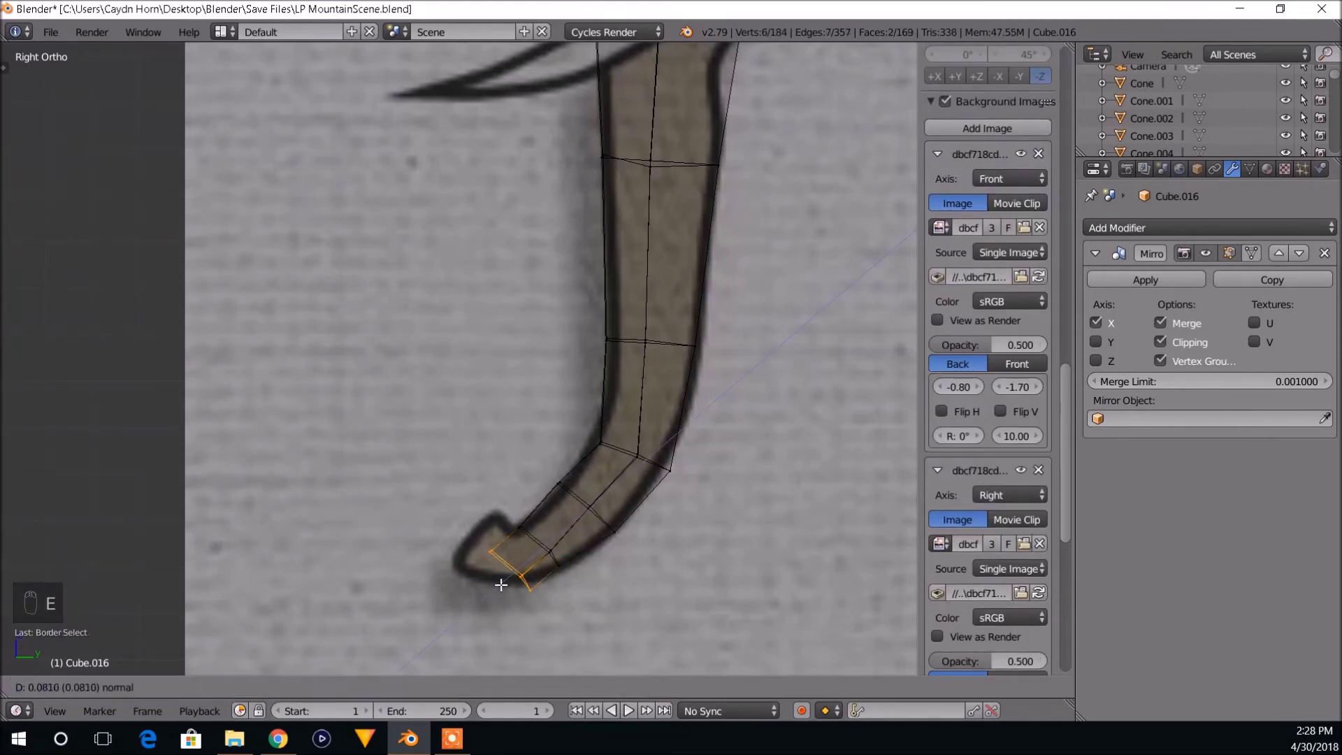
left_click(514, 593)
Rotate the trunk's new end ring nearly upright and move it onto the tip of the reference outline.
key("r")
left_click(517, 618)
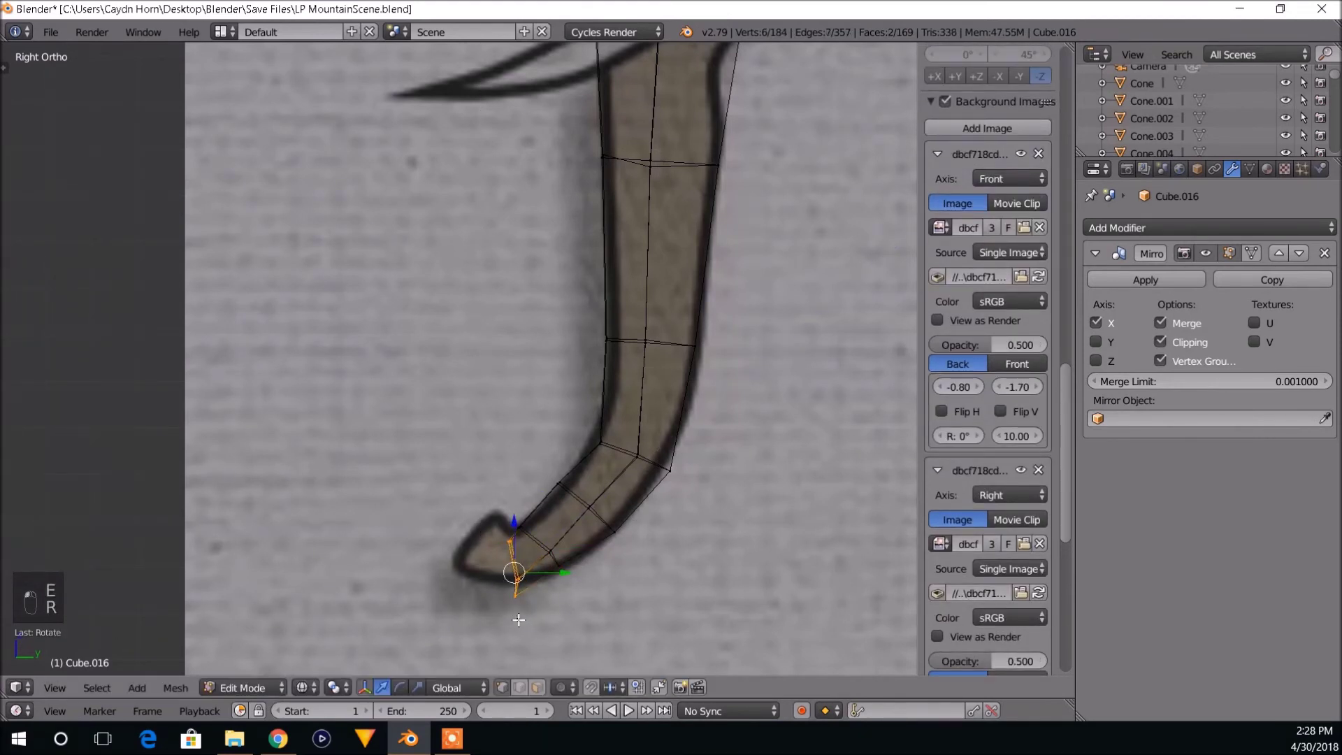
key("g")
left_click(508, 599)
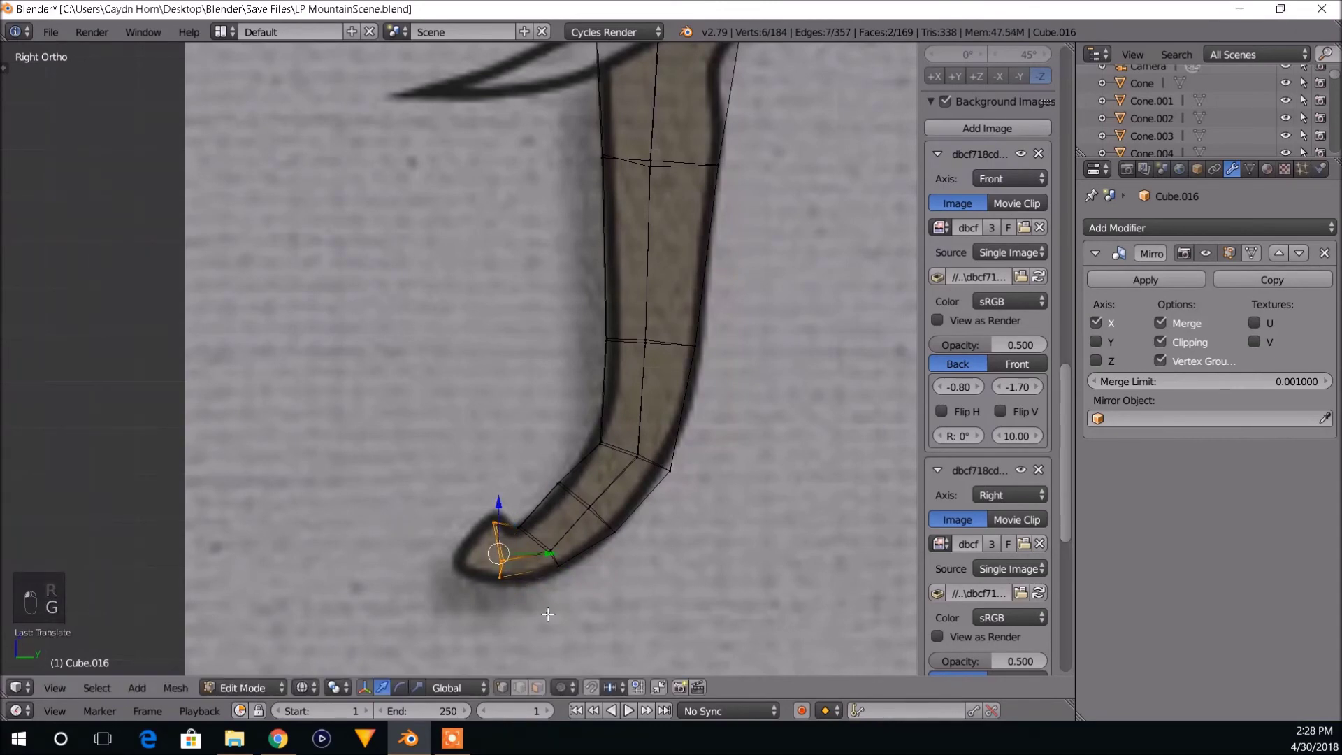
scroll(548, 614, "down", 4)
scroll(561, 546, "up", 4)
scroll(575, 524, "down", 1)
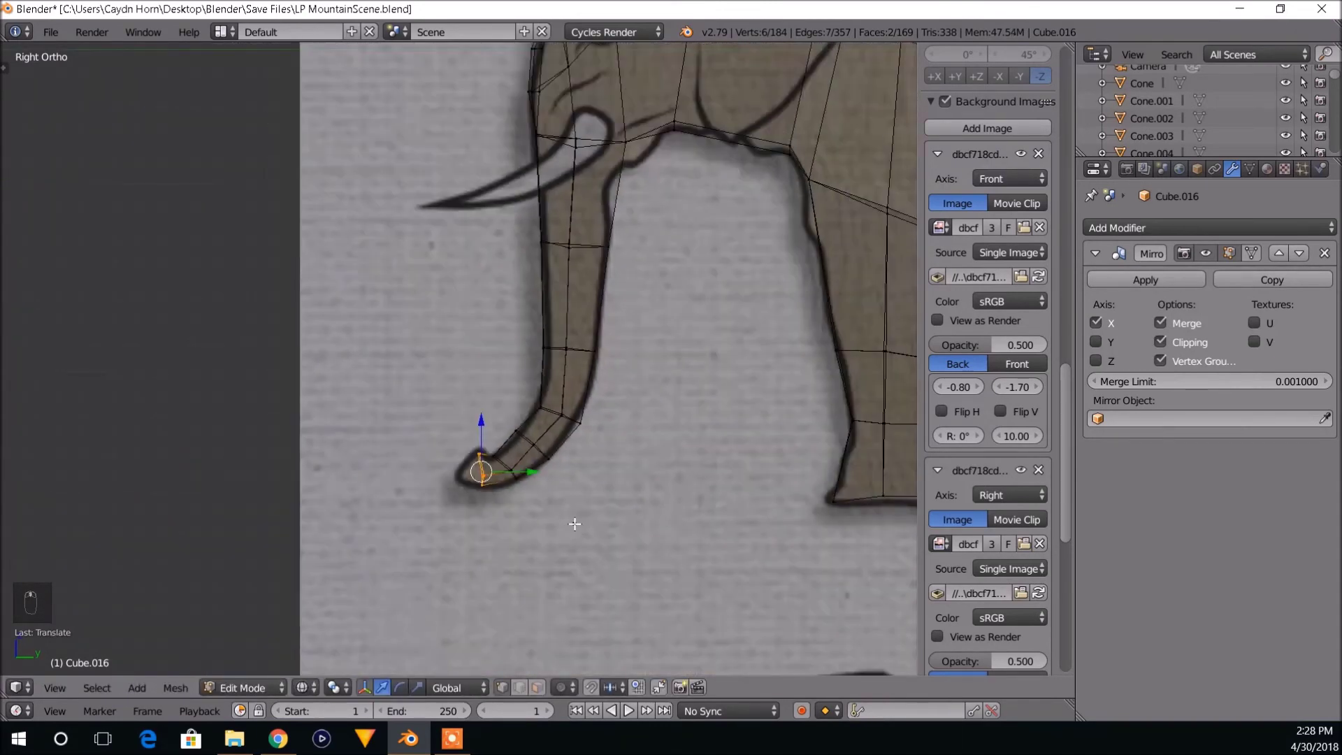
Switch to solid shading and nudge the underside vertex of the head beside the trunk's base slightly inward along X.
scroll(575, 523, "down", 2)
mouse_move(574, 523)
middle_mouse_down()
mouse_move(619, 527)
mouse_move(632, 548)
mouse_move(722, 503)
mouse_move(719, 546)
mouse_move(790, 531)
mouse_move(713, 545)
mouse_move(675, 458)
mouse_move(622, 51)
middle_mouse_up()
key("z")
scroll(639, 421, "up", 2)
middle_click_drag(621, 503, 613, 390, "shift")
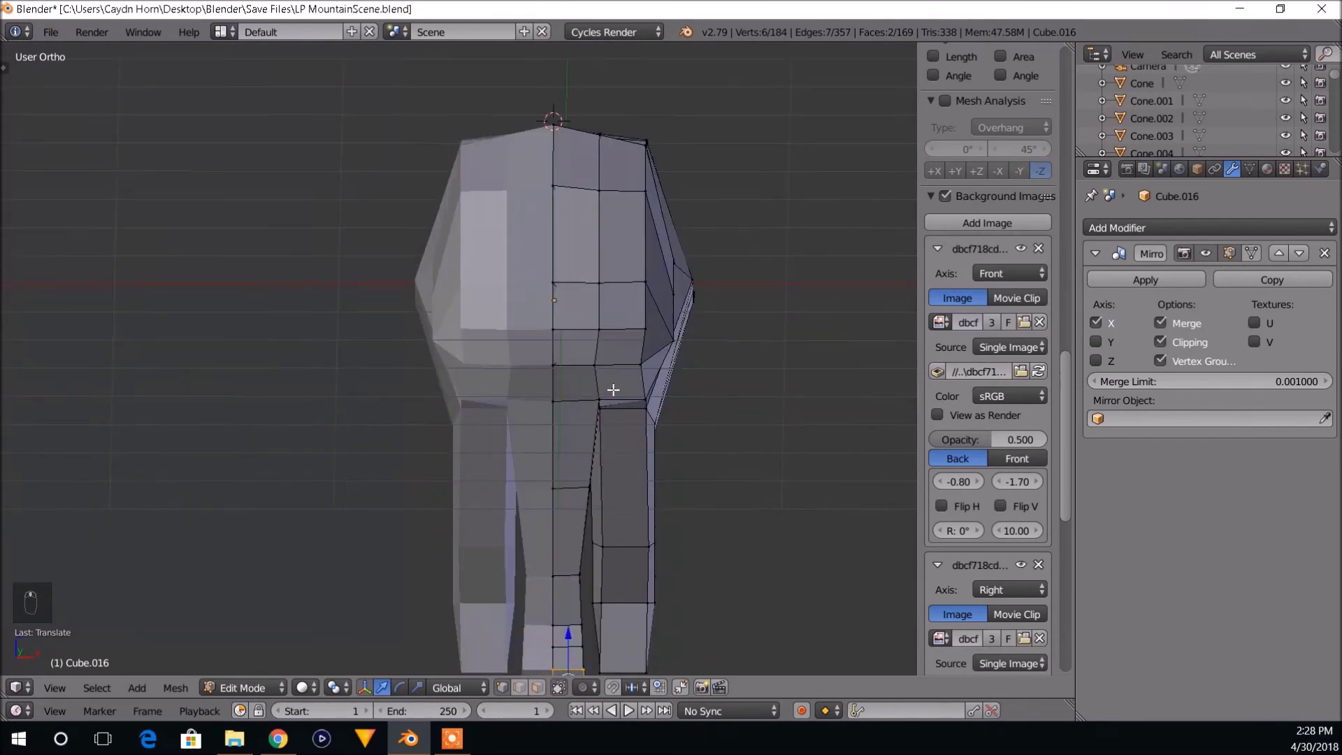
right_click(610, 395)
left_click_drag(651, 401, 643, 408)
middle_click_drag(642, 408, 588, 307)
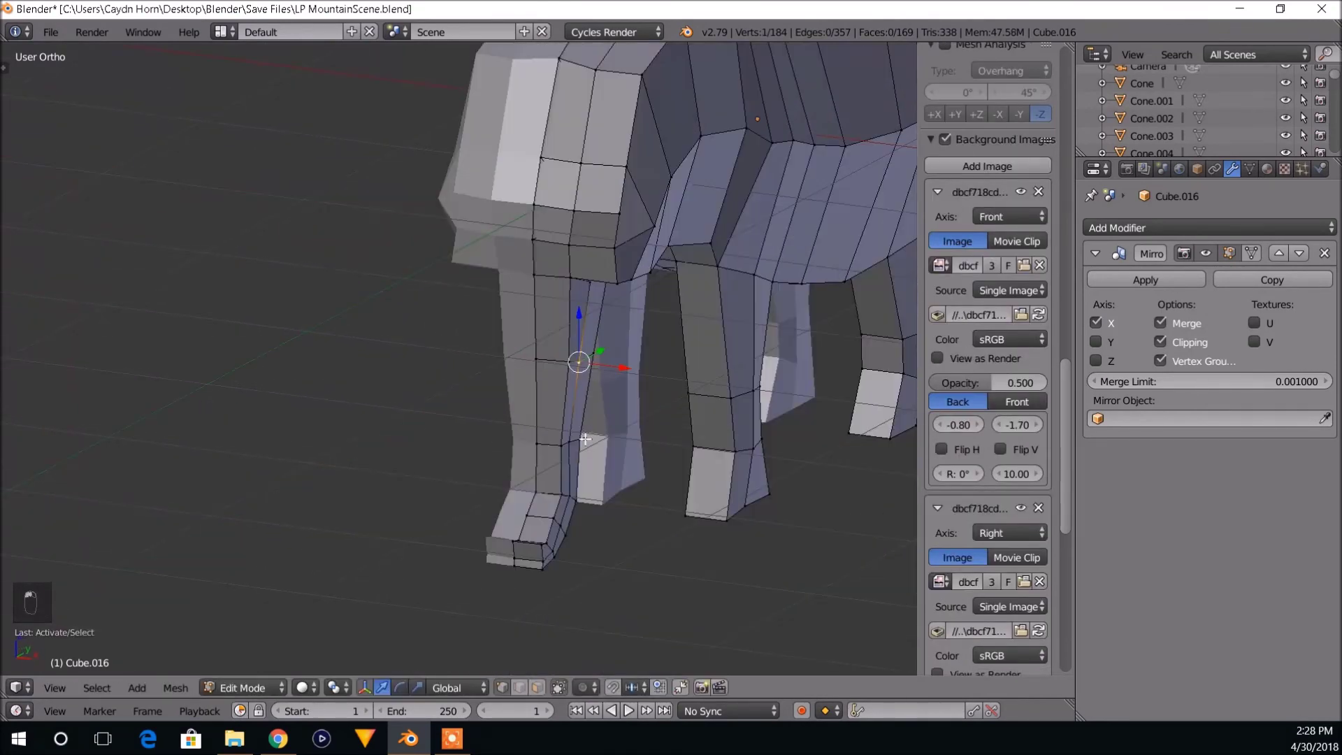
Select the line of vertices along the middle of the trunk's side and move it slightly outward along X.
right_click(569, 442, "shift")
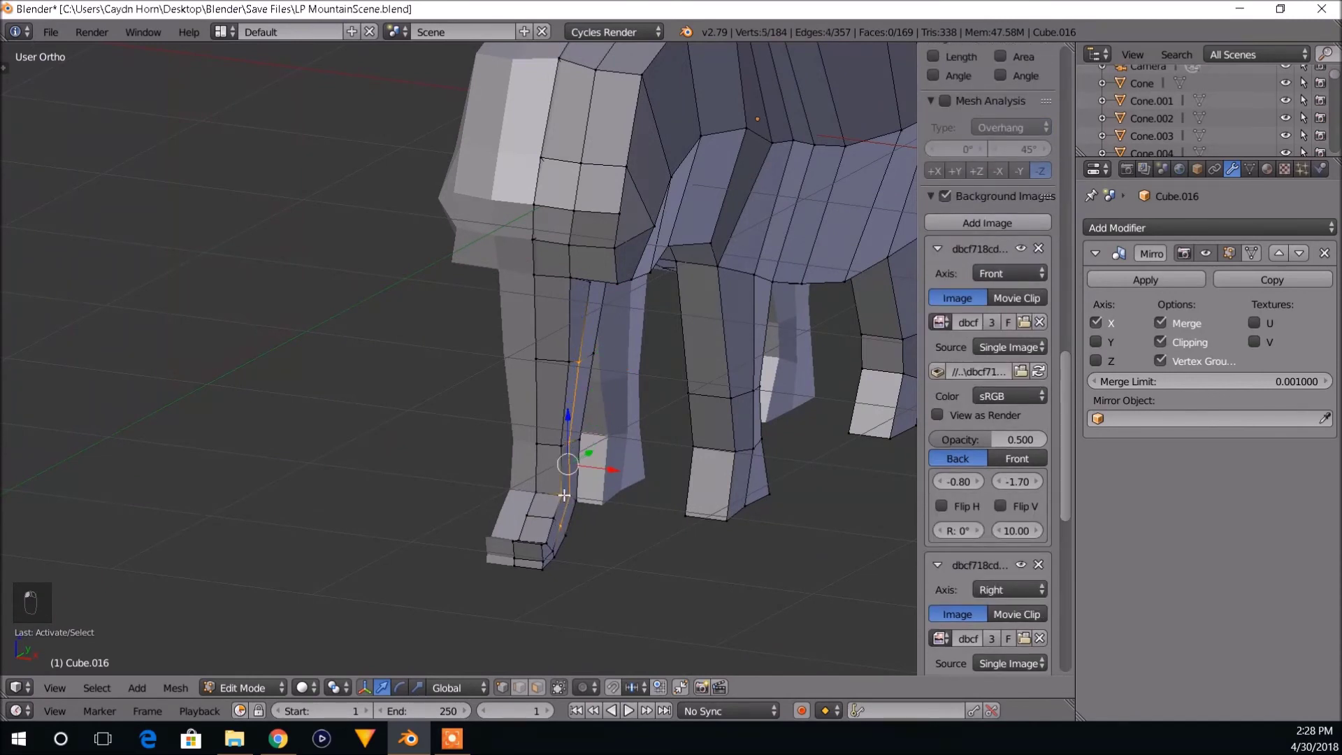
left_click_drag(610, 478, 615, 483)
middle_click_drag(614, 483, 650, 452)
scroll(650, 452, "up", 3)
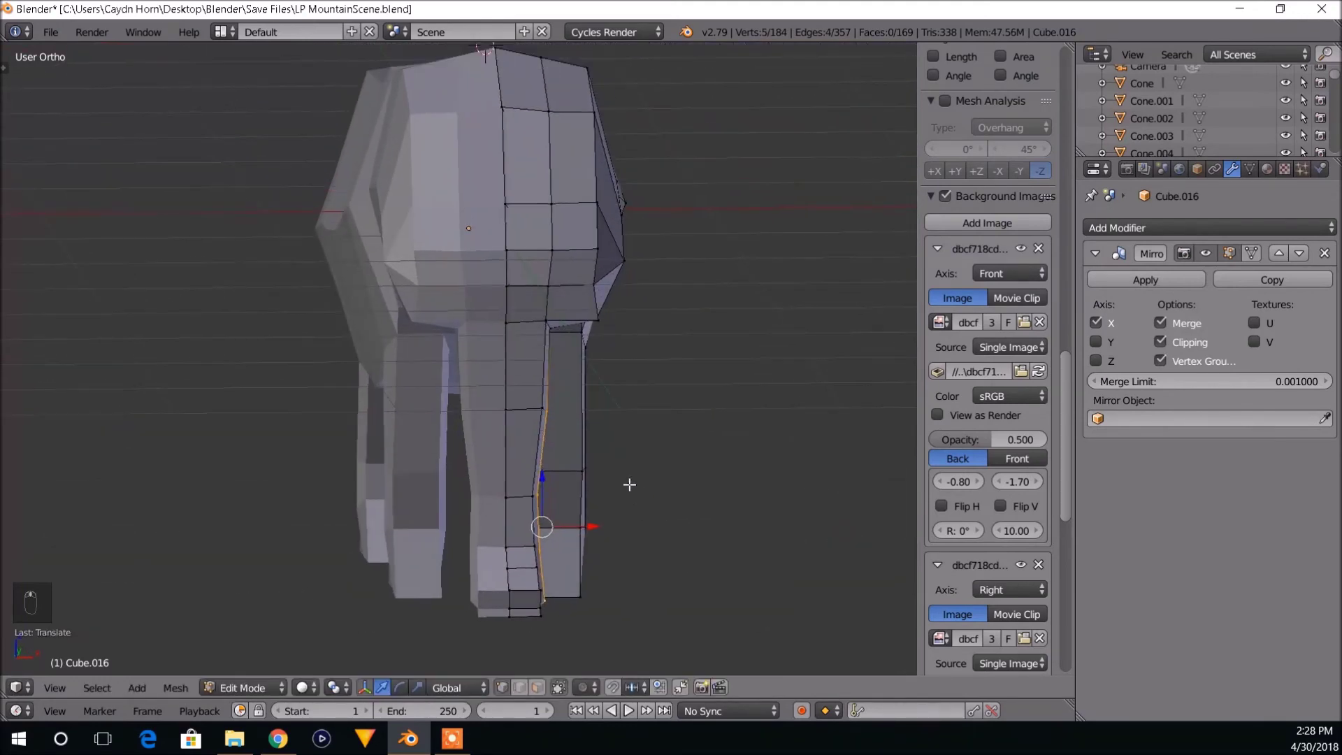
Select the vertices along the trunk's rear side edge, pull them inward along X and shift them slightly along Y.
right_click(530, 456, "shift")
middle_click_drag(531, 457, 578, 380)
scroll(578, 380, "down", 2)
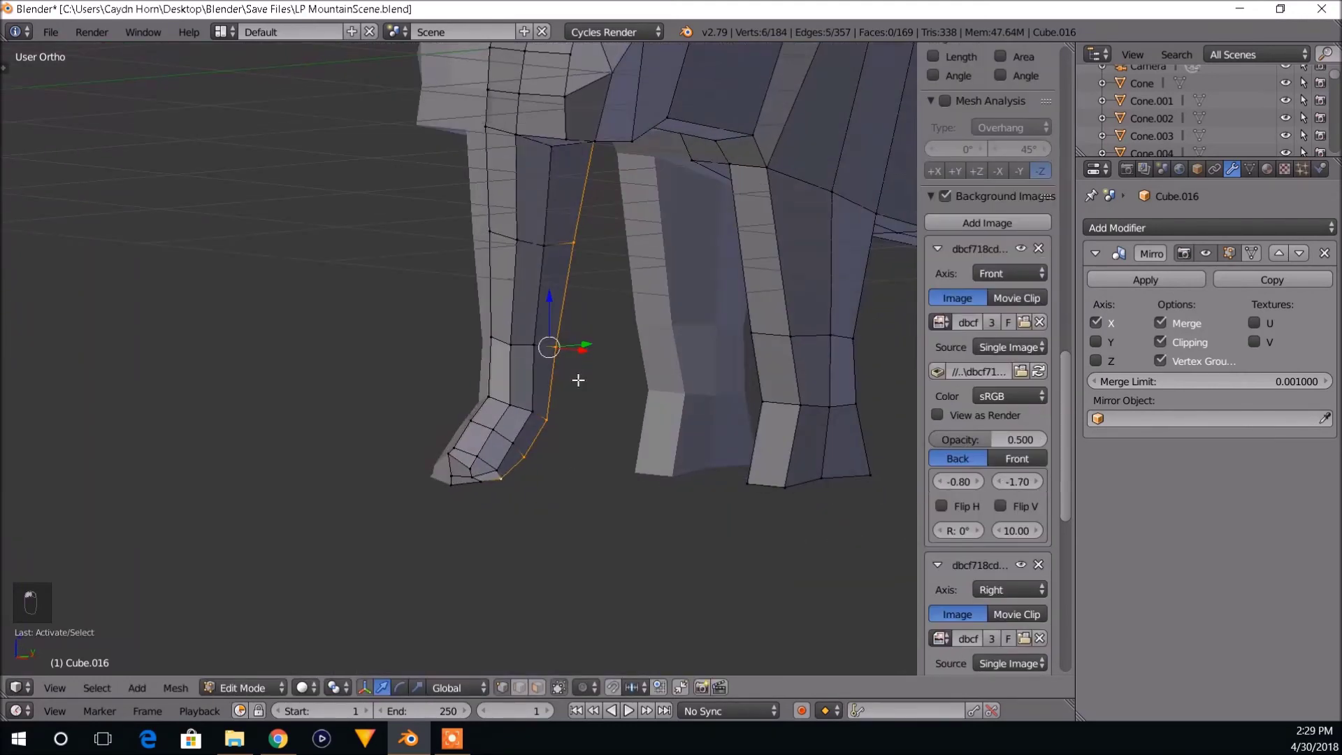
left_click_drag(581, 351, 543, 350)
middle_click_drag(543, 350, 518, 404)
key("g")
key("y")
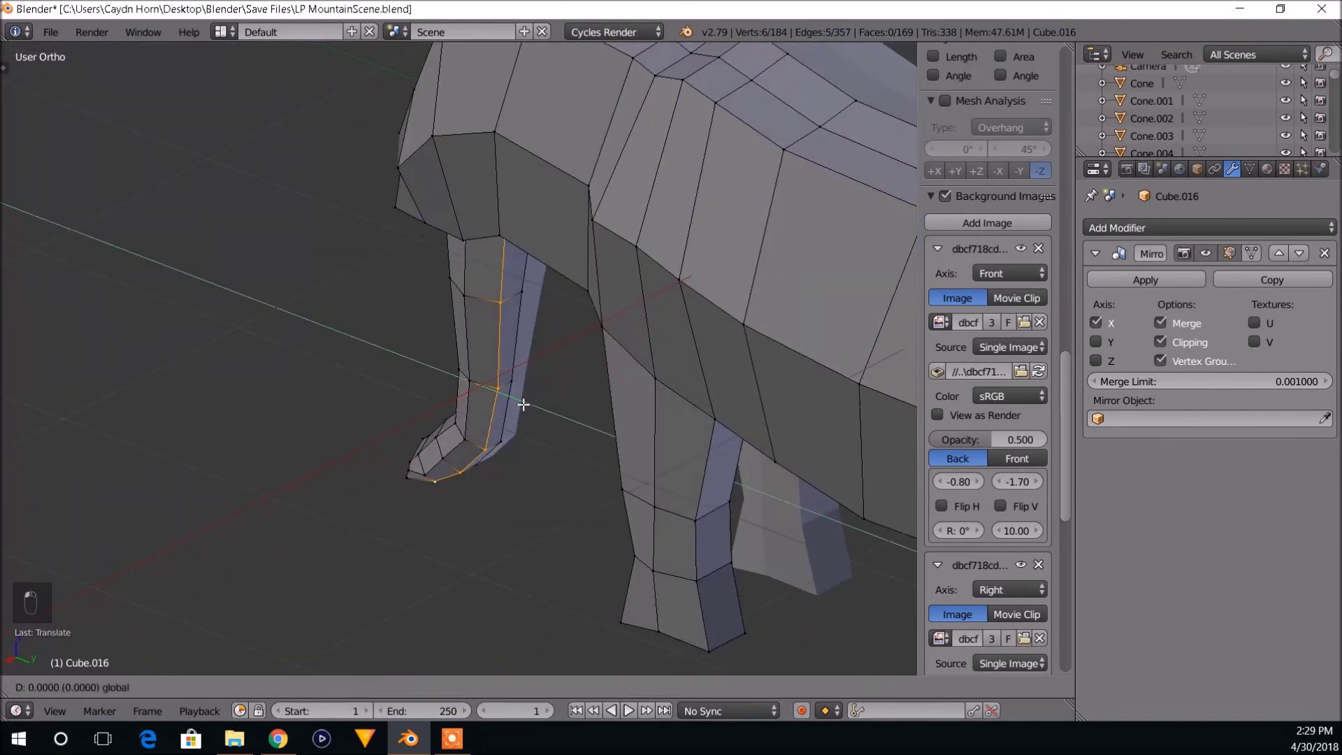
left_click_drag(520, 402, 513, 405)
Raise the head's lower front corner vertex about 0.04 along Z, and reposition it freely to shape the cheek.
middle_click_drag(513, 406, 578, 385)
scroll(615, 413, "down", 2)
scroll(490, 447, "up", 3)
middle_click_drag(447, 493, 462, 346, "shift")
right_click(543, 310)
scroll(619, 346, "down", 3)
right_click(445, 389)
key("g")
key("z")
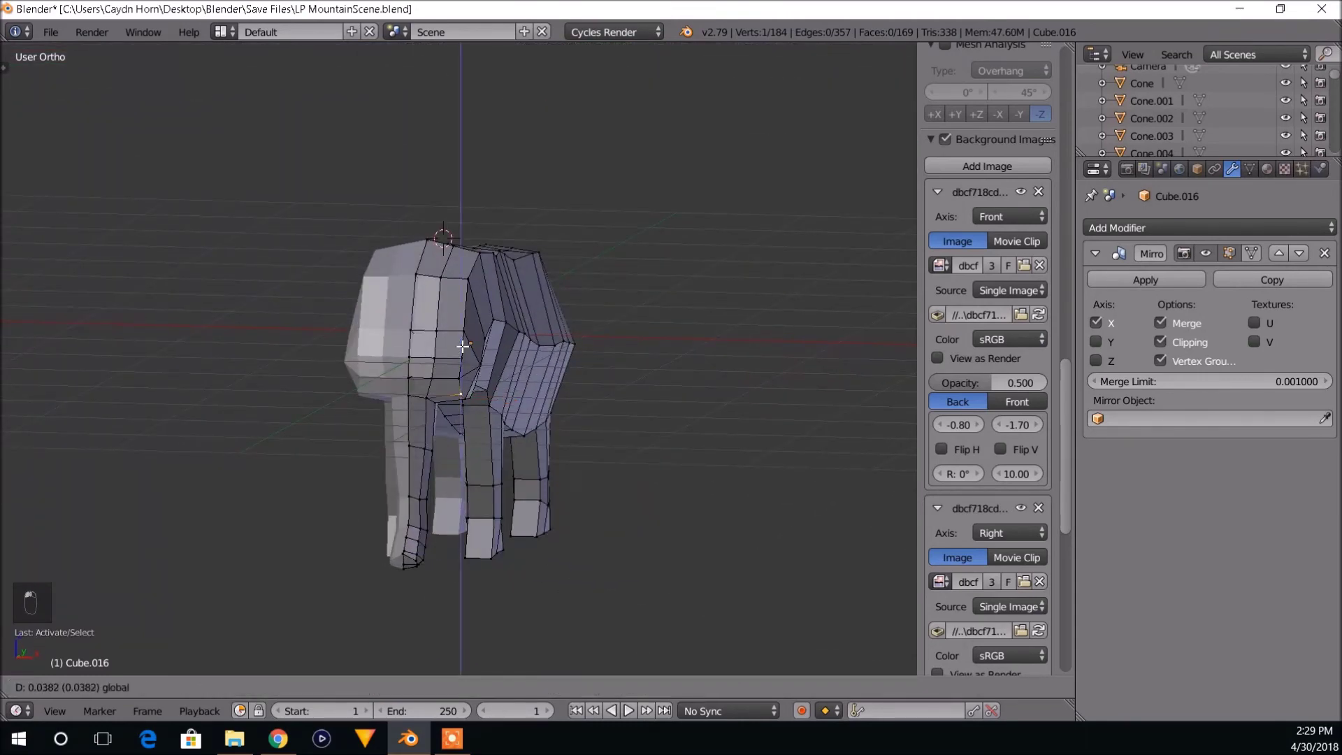
left_click(463, 346)
scroll(511, 388, "up", 3)
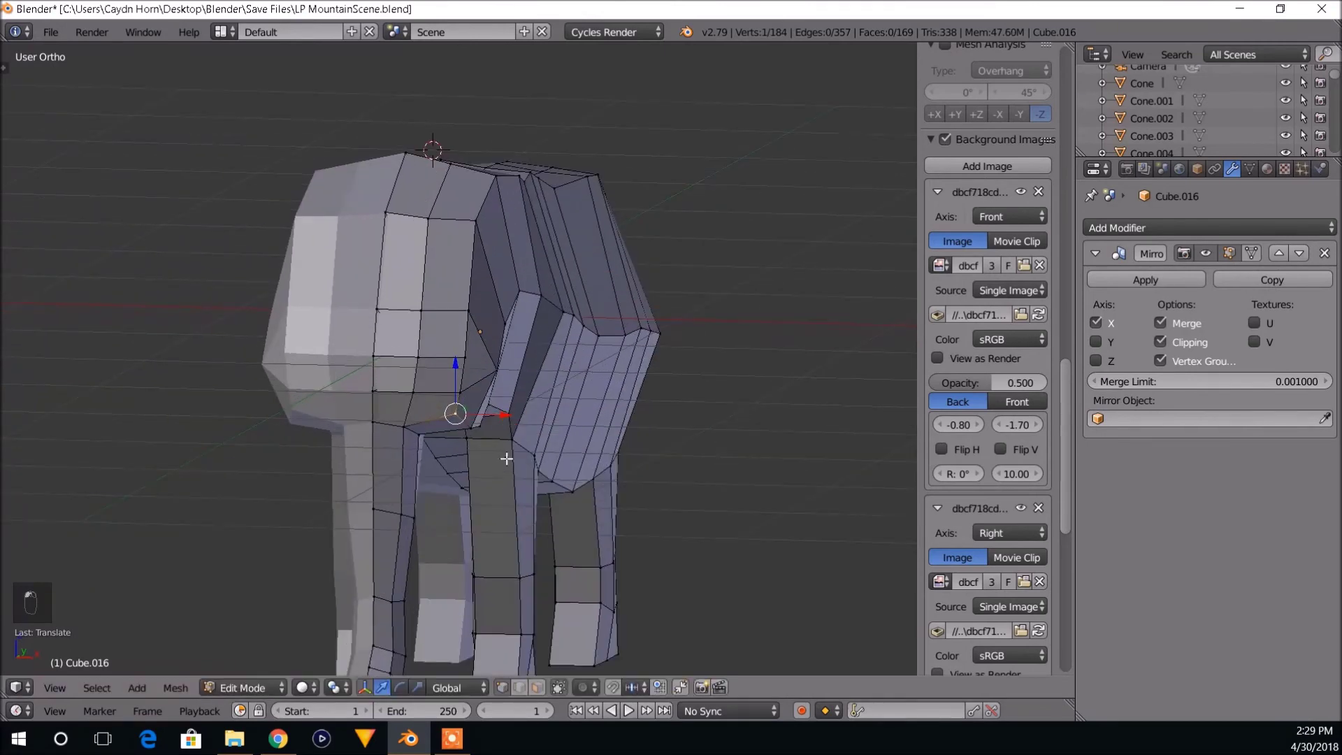
key("g")
left_click(503, 336)
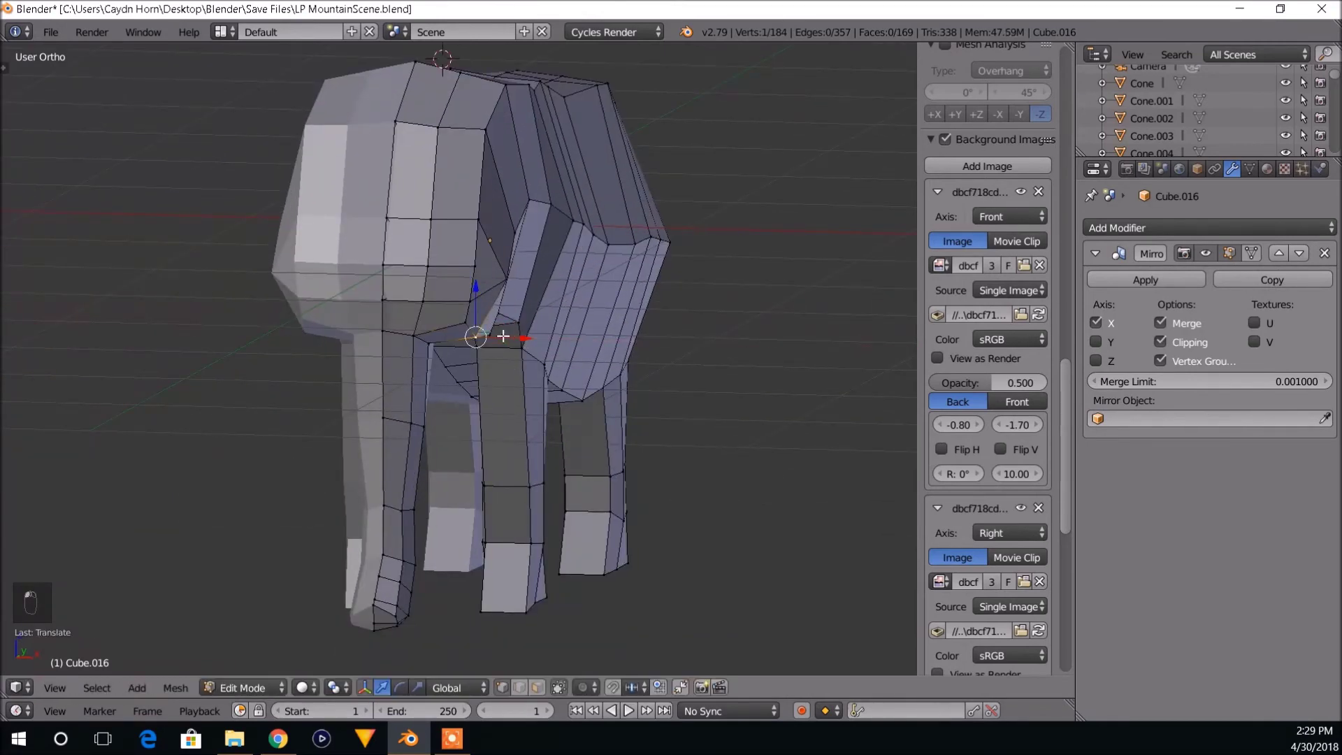
Try adding a UV sphere as an eye, scaling it down to a small ball and moving it to the head.
scroll(586, 309, "down", 4)
middle_click_drag(615, 344, 529, 399)
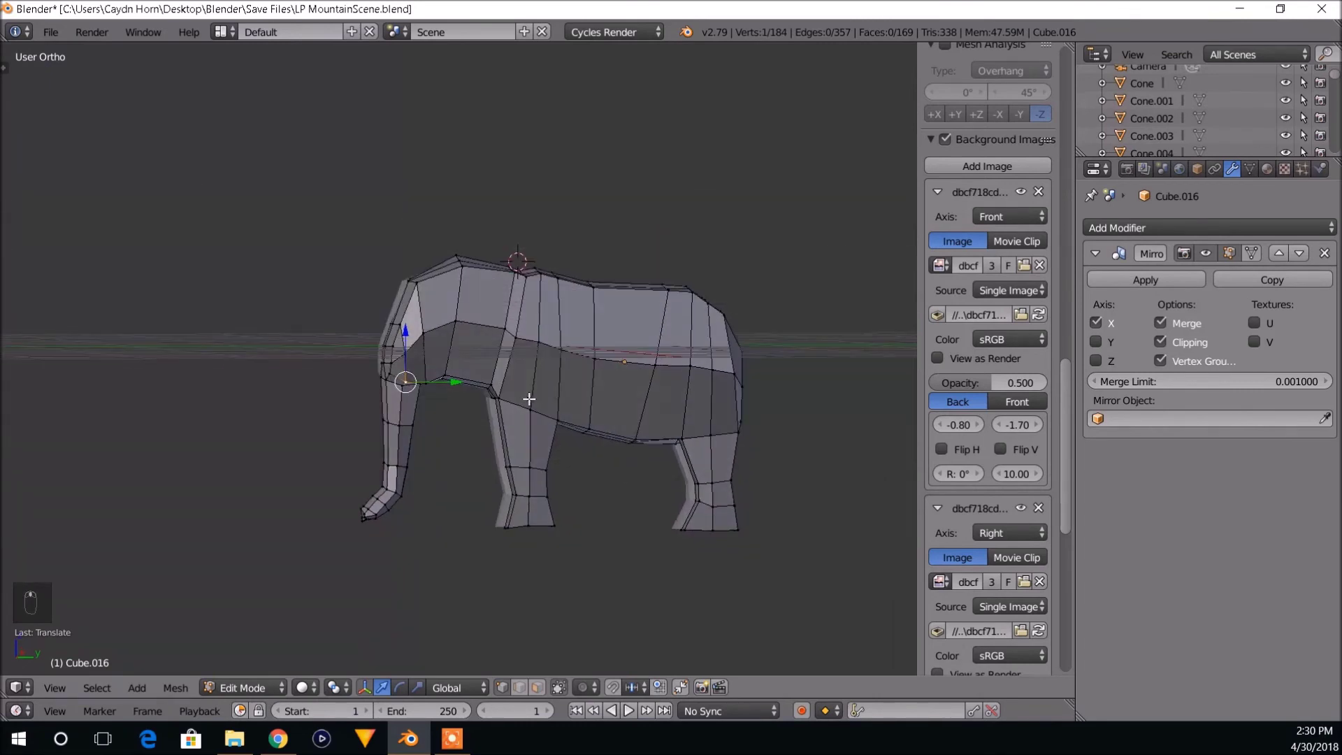
key("shift+a")
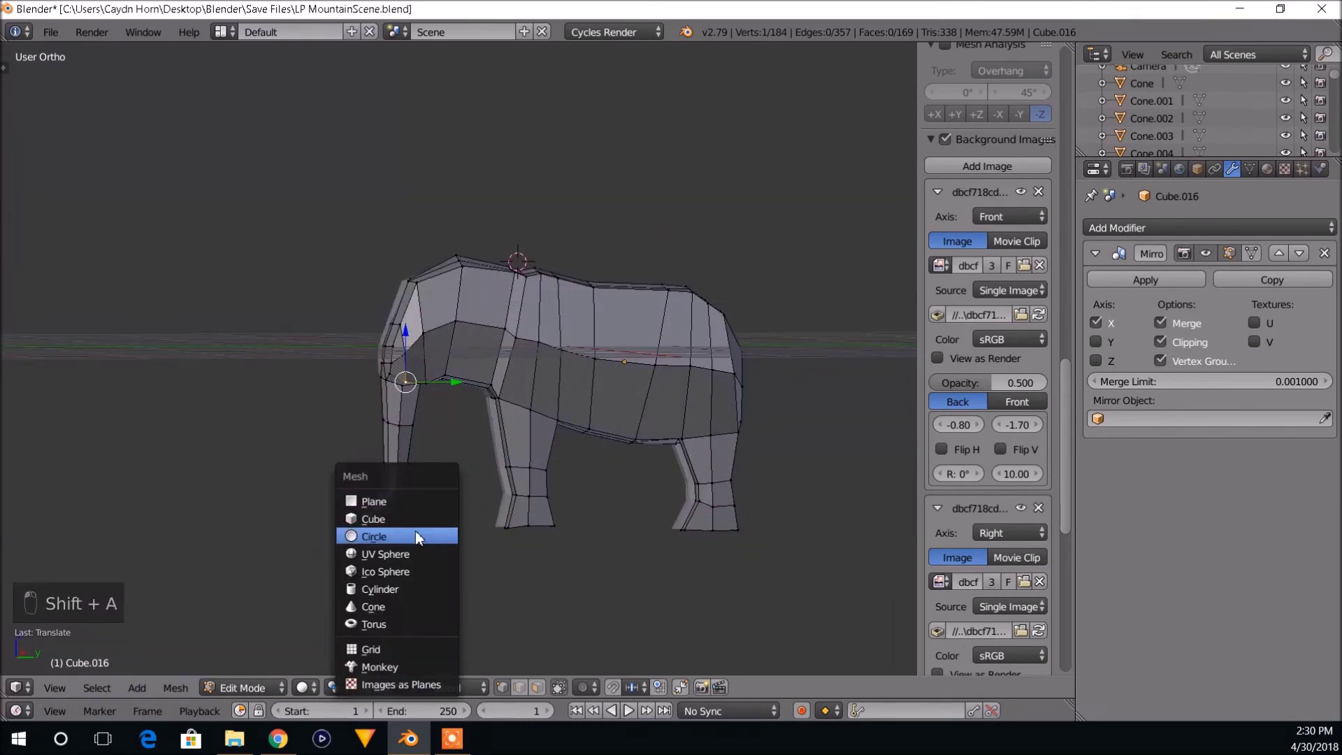
left_click(404, 554)
key("s")
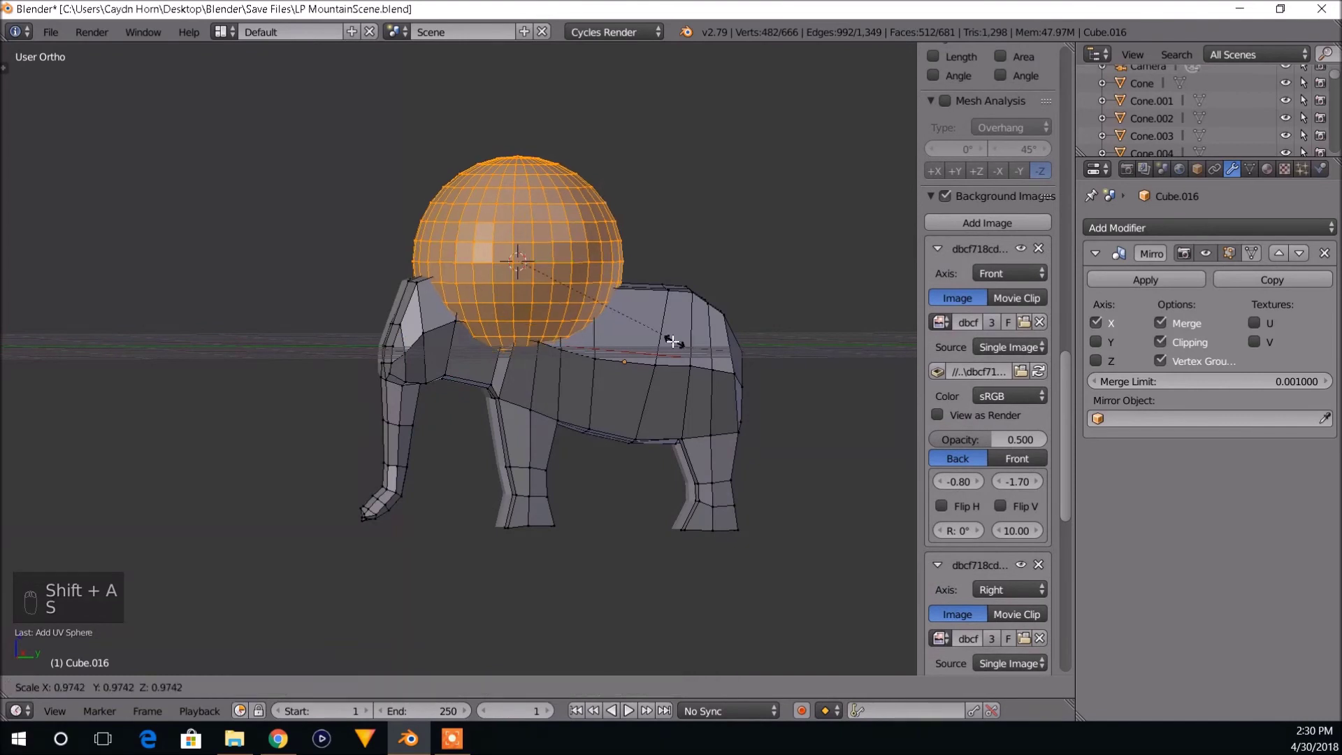
left_click(530, 272)
key("g")
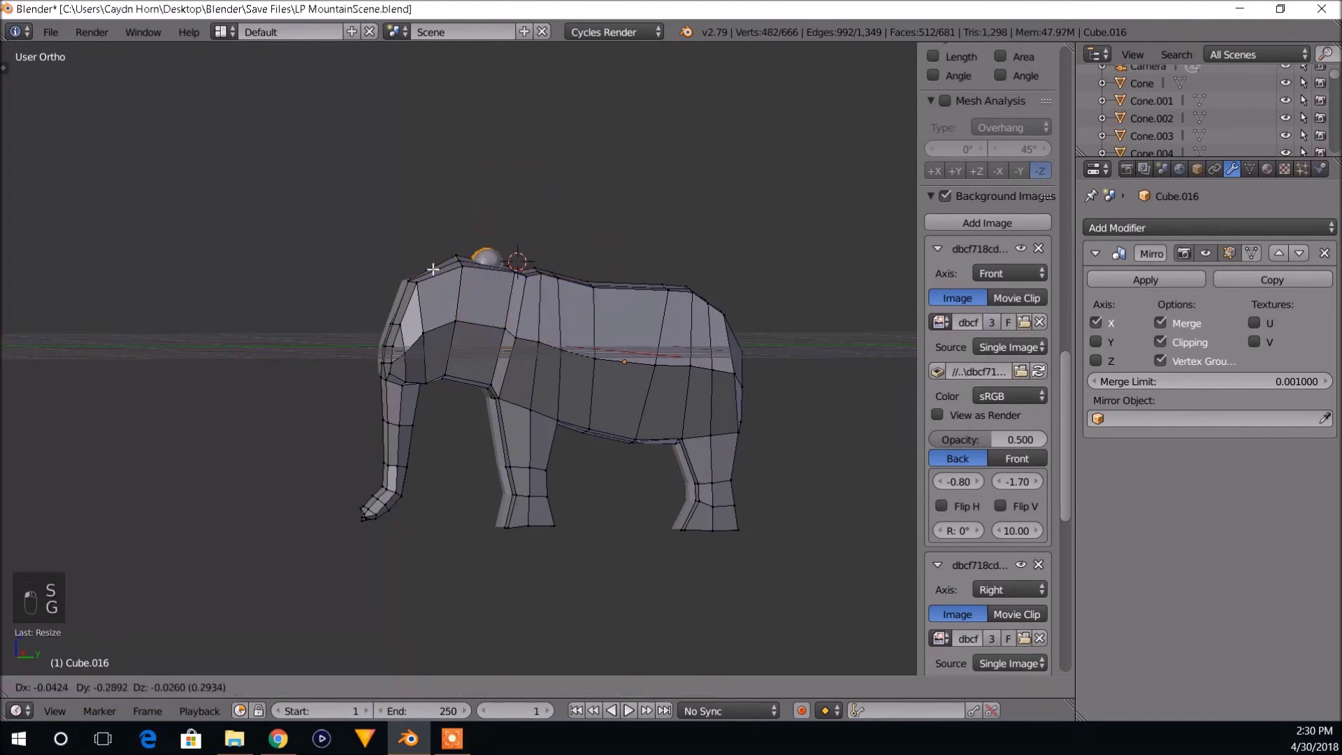
left_click(390, 309)
Try to position the eye sphere on the side of the head by shifting it along X and Y.
middle_click_drag(391, 309, 516, 370)
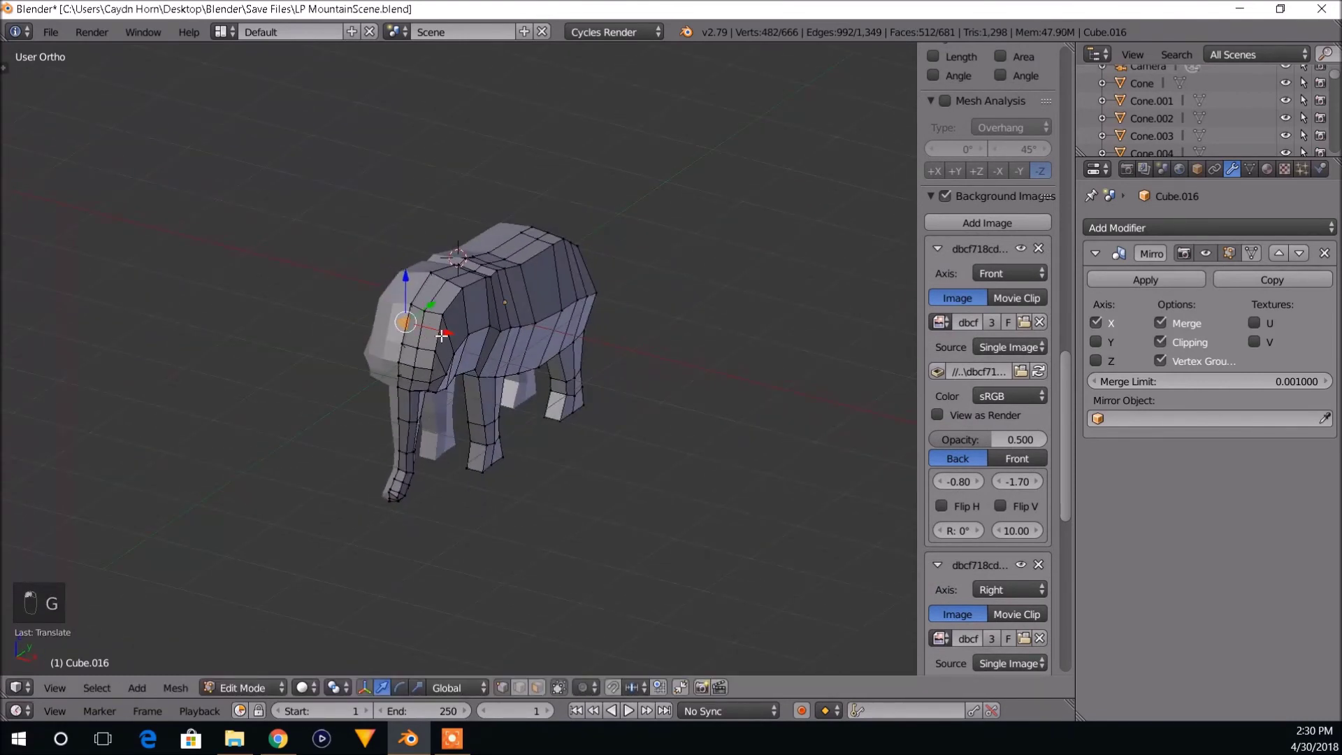
left_click_drag(447, 337, 488, 348)
middle_click_drag(488, 347, 402, 350)
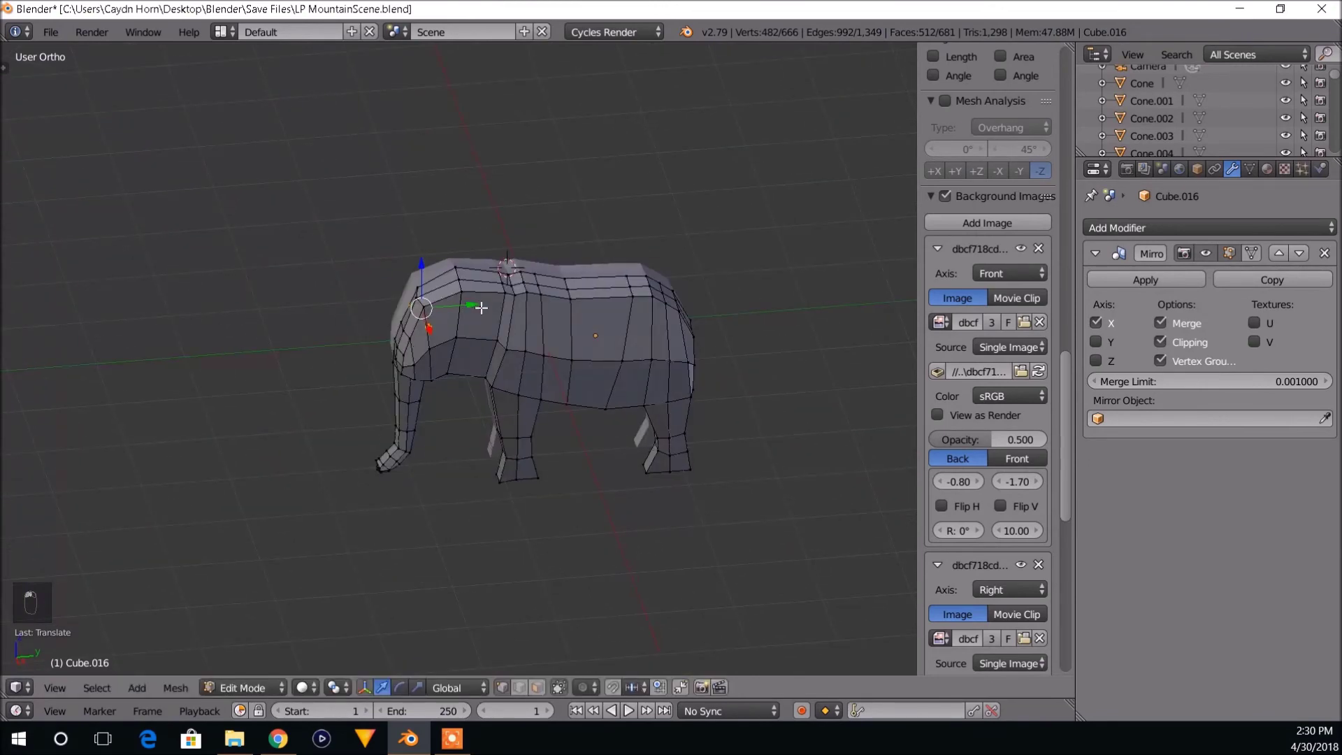
left_click_drag(479, 306, 440, 306)
middle_click_drag(441, 305, 563, 296)
left_click_drag(461, 342, 453, 340)
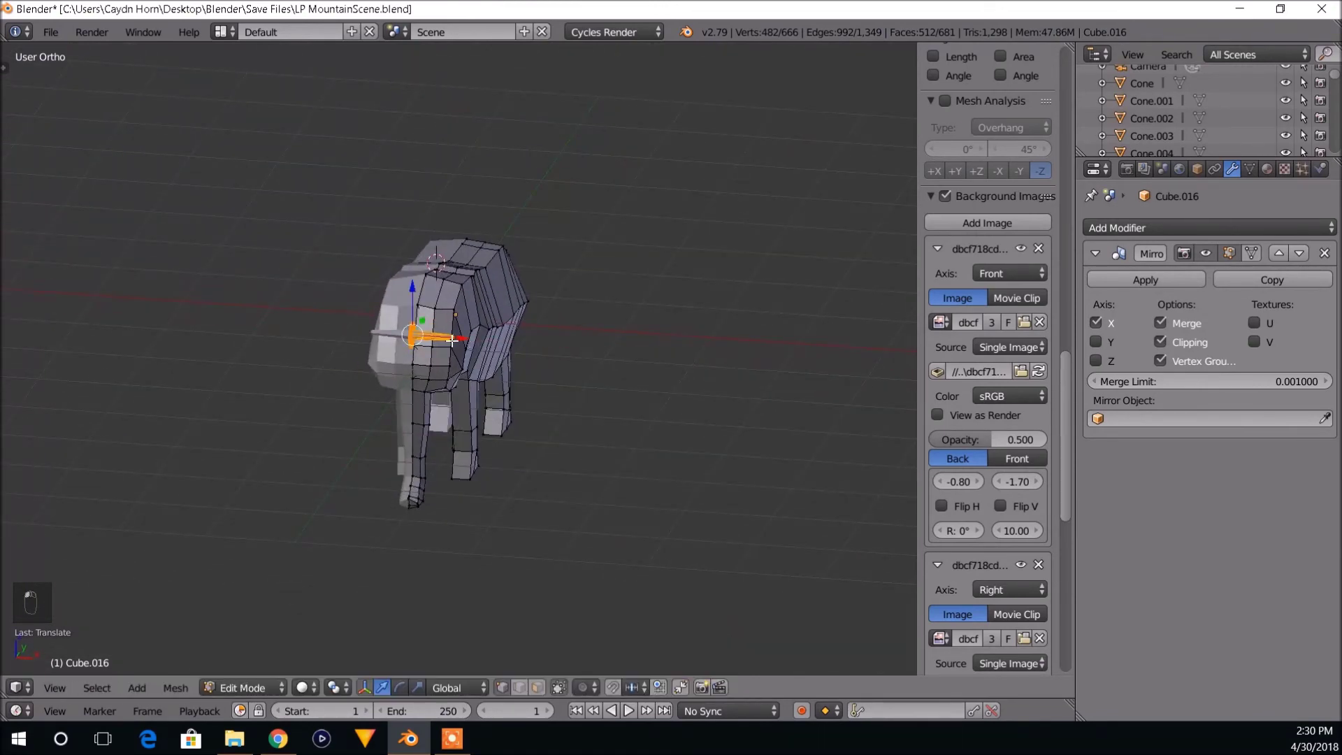
mouse_move(461, 347)
middle_mouse_down()
mouse_move(494, 360)
mouse_move(448, 336)
middle_mouse_up()
Delete all vertices of the eye sphere.
key("x")
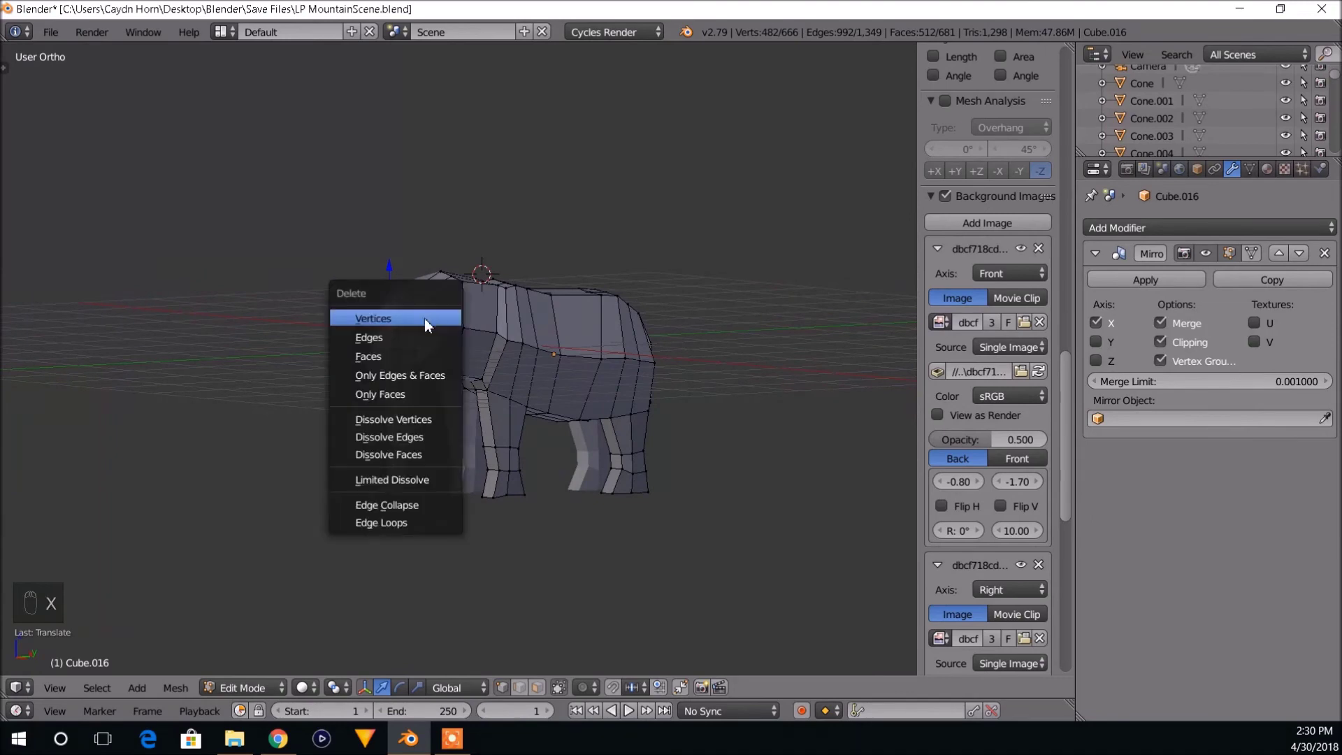
left_click(423, 316)
middle_click_drag(479, 341, 452, 341)
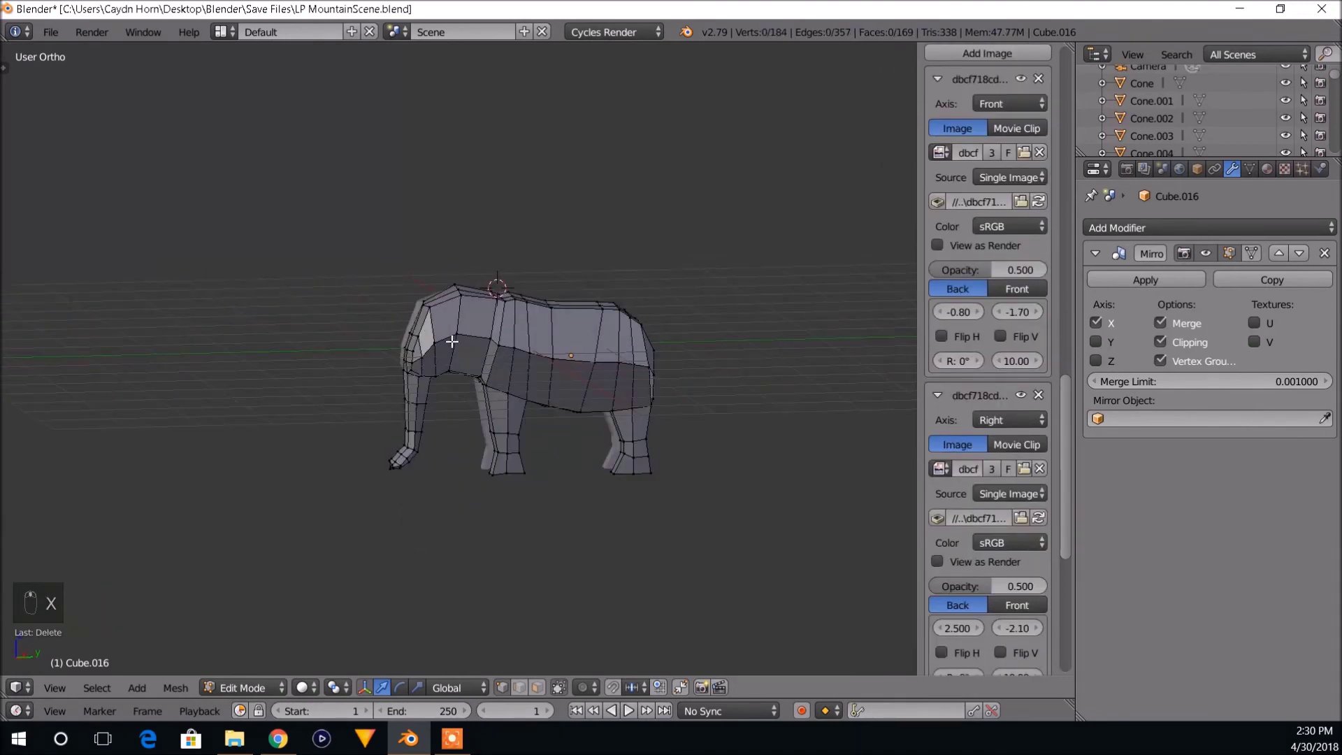
Raise the two vertices below the tail area on the rump, bringing the outer one closer to the centre line.
key("KP_3")
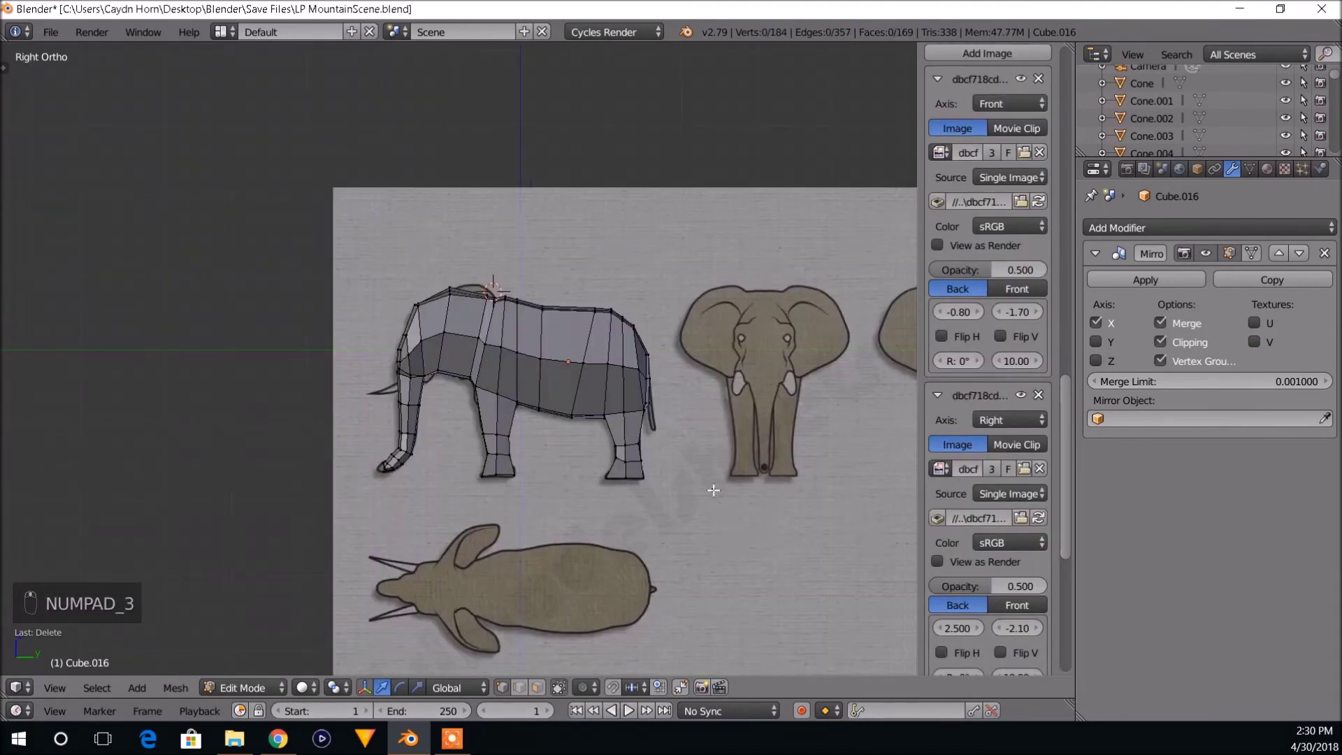
scroll(597, 452, "up", 3)
middle_click_drag(529, 343, 464, 465, "shift")
scroll(510, 434, "up", 6)
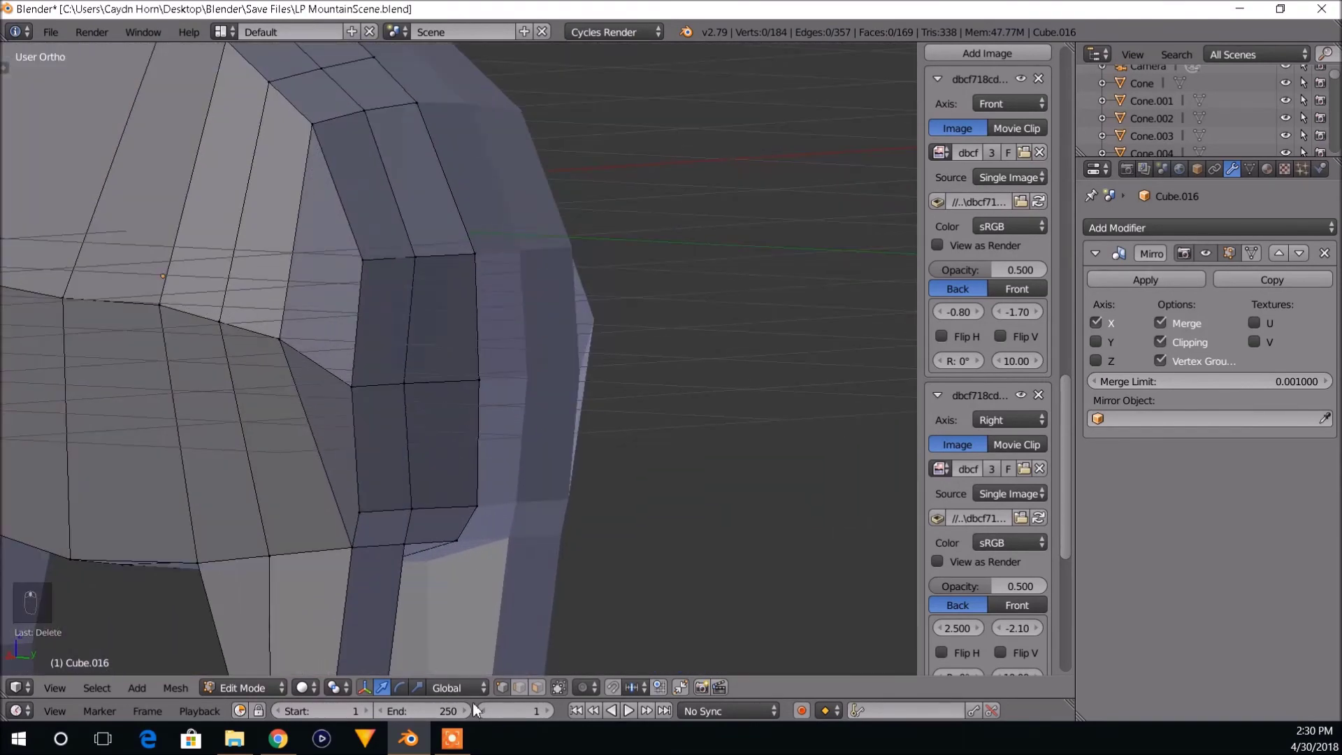
right_click(418, 323)
middle_click_drag(548, 442, 505, 445)
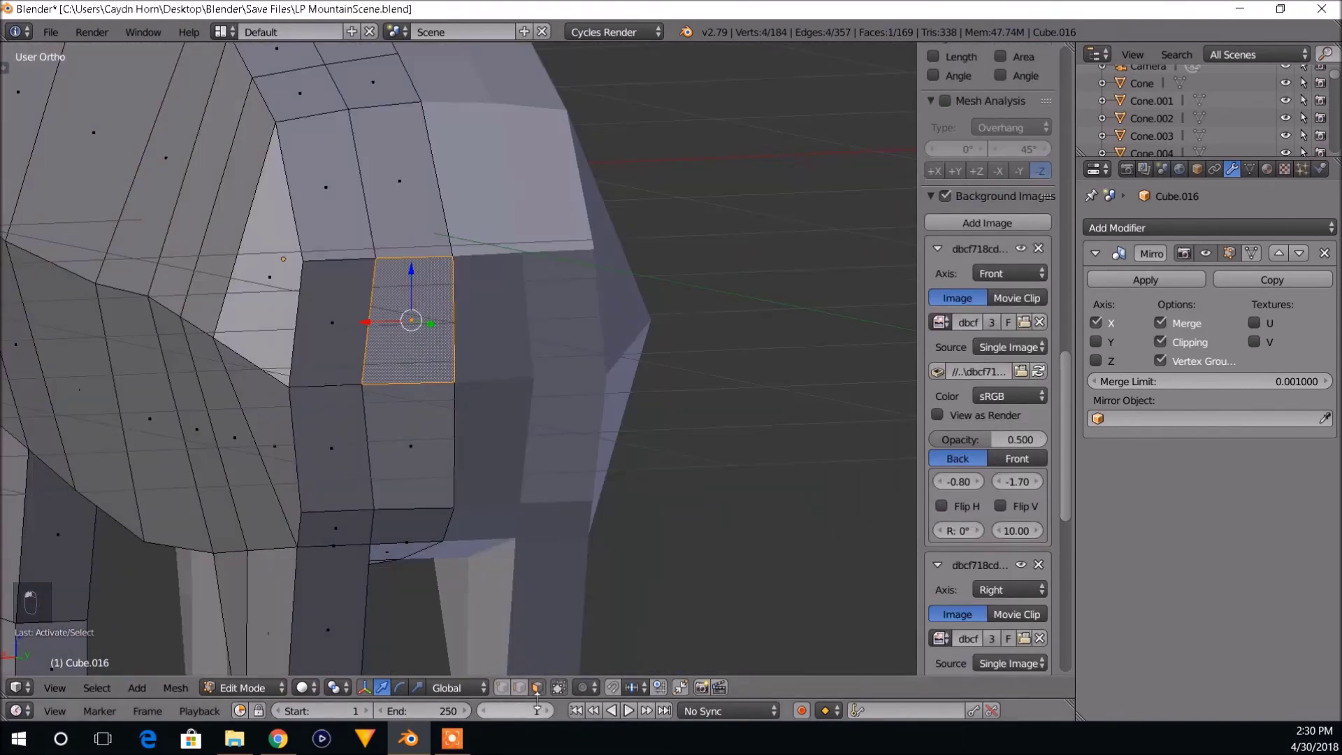
left_click(504, 688)
right_click(359, 386)
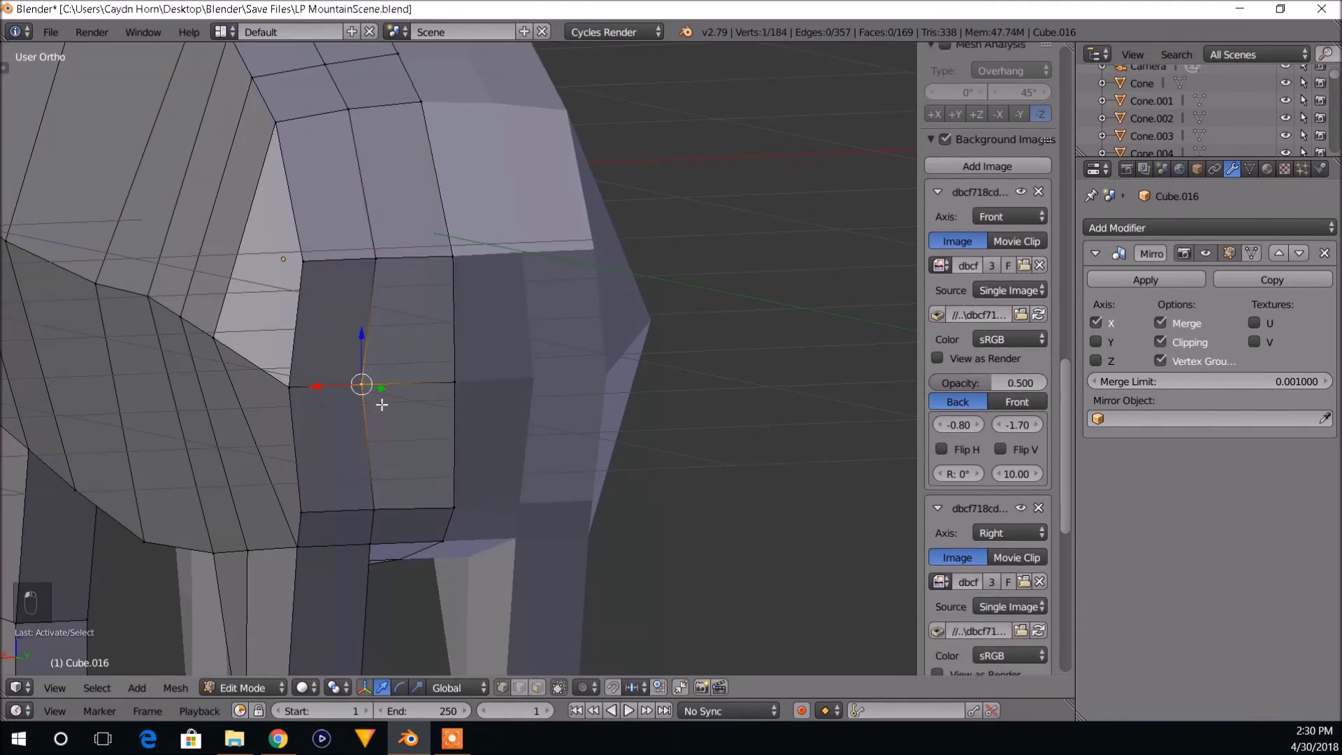
key("g")
left_click(411, 377)
right_click(454, 374)
key("g")
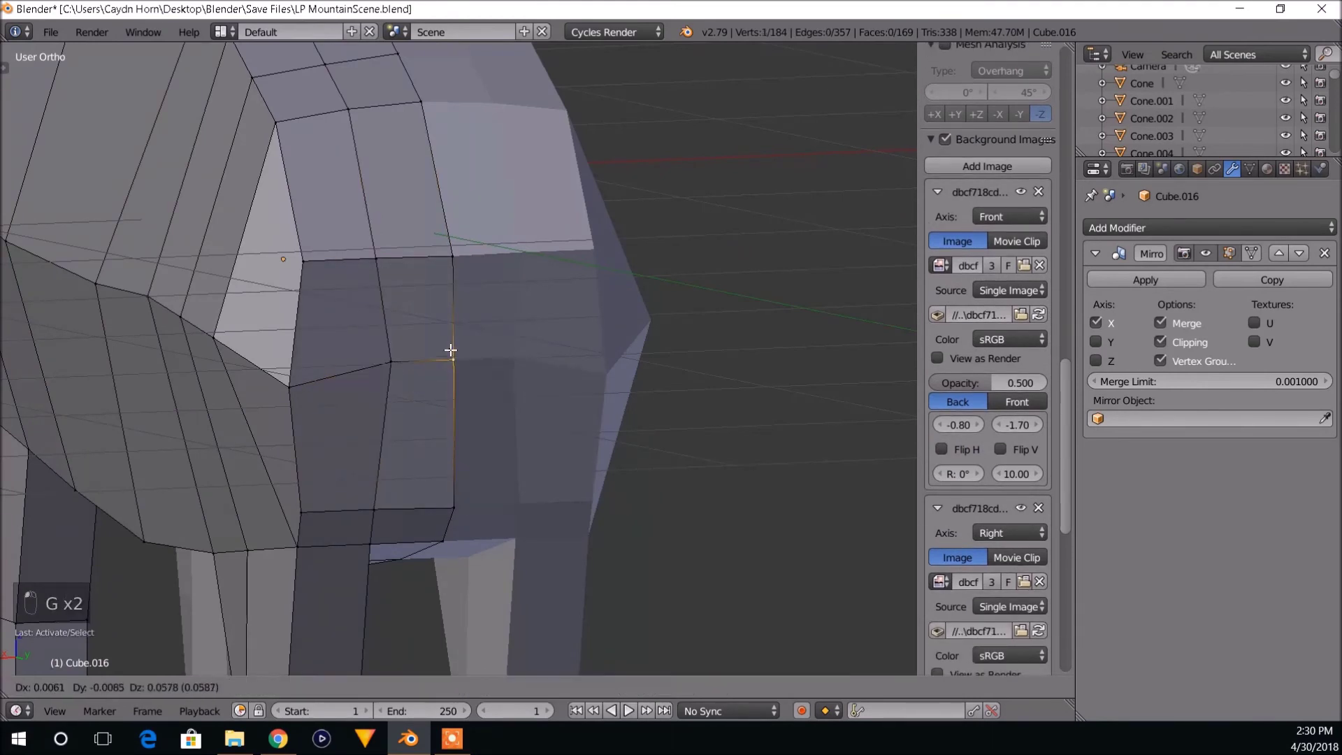
left_click(453, 344)
Shift the outer vertex above the tail area toward the centre line and lower both upper vertices slightly.
right_click(383, 264)
key("g")
left_click(407, 275)
right_click(451, 262)
key("g")
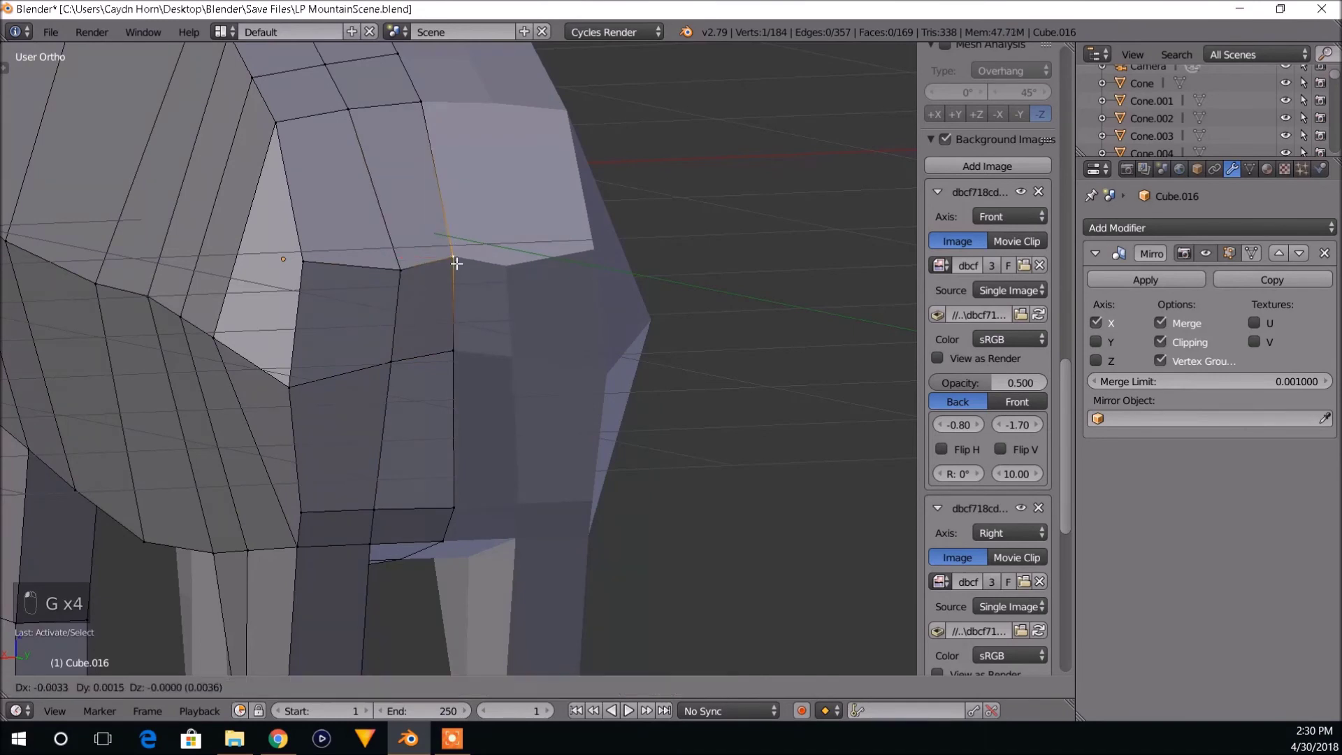
left_click(453, 280)
Move the outer lower and upper vertices of the tail area further inward to leave a narrow face for the tail.
right_click(399, 369)
key("g")
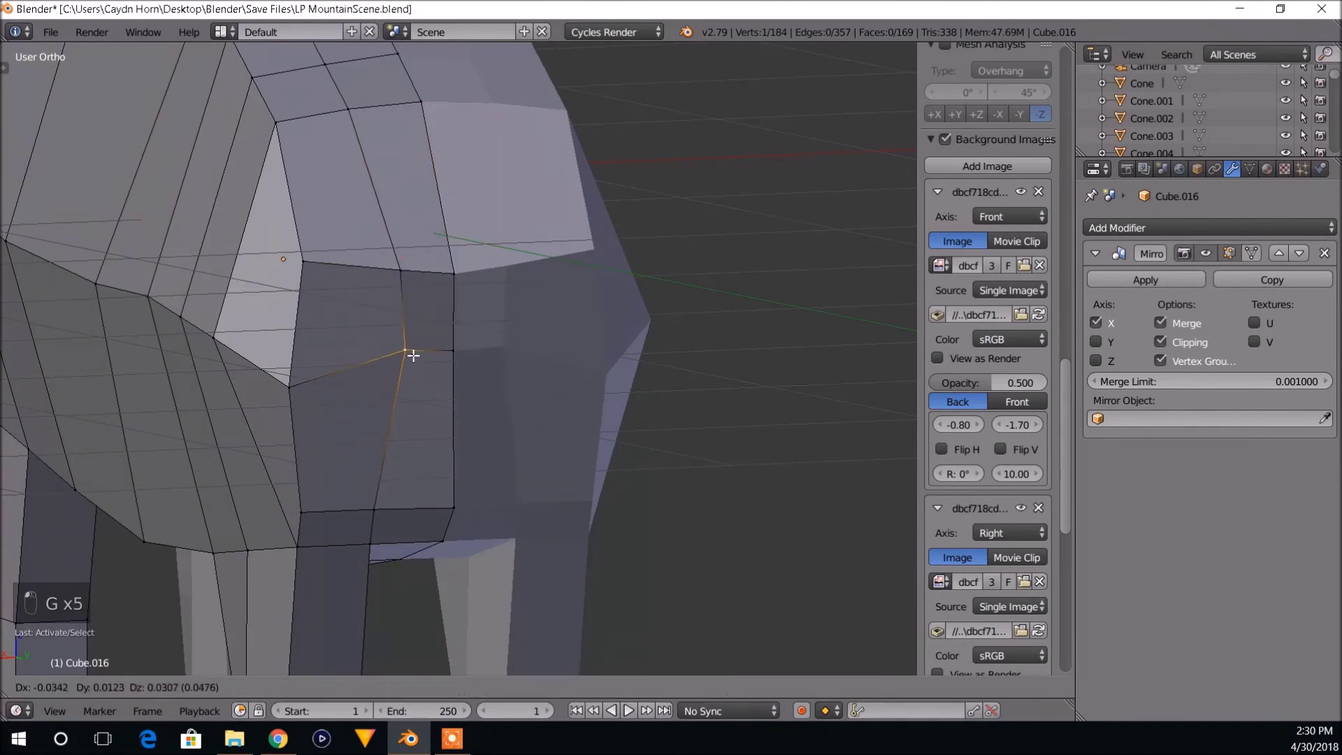
left_click(414, 356)
right_click(399, 271)
key("g")
left_click(429, 267)
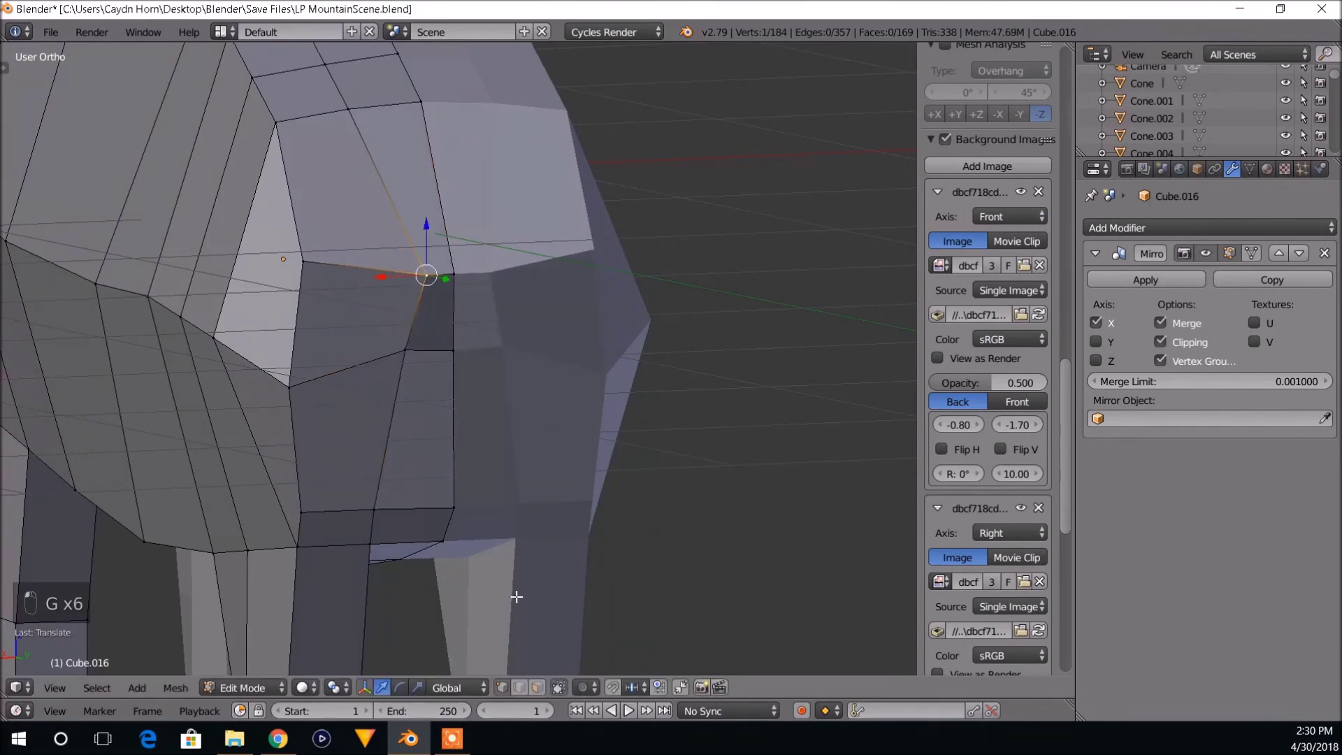
Extrude the narrow rump face backward and move its end down and back to form a tail in side view.
left_click(536, 687)
right_click(439, 318)
key("KP_3")
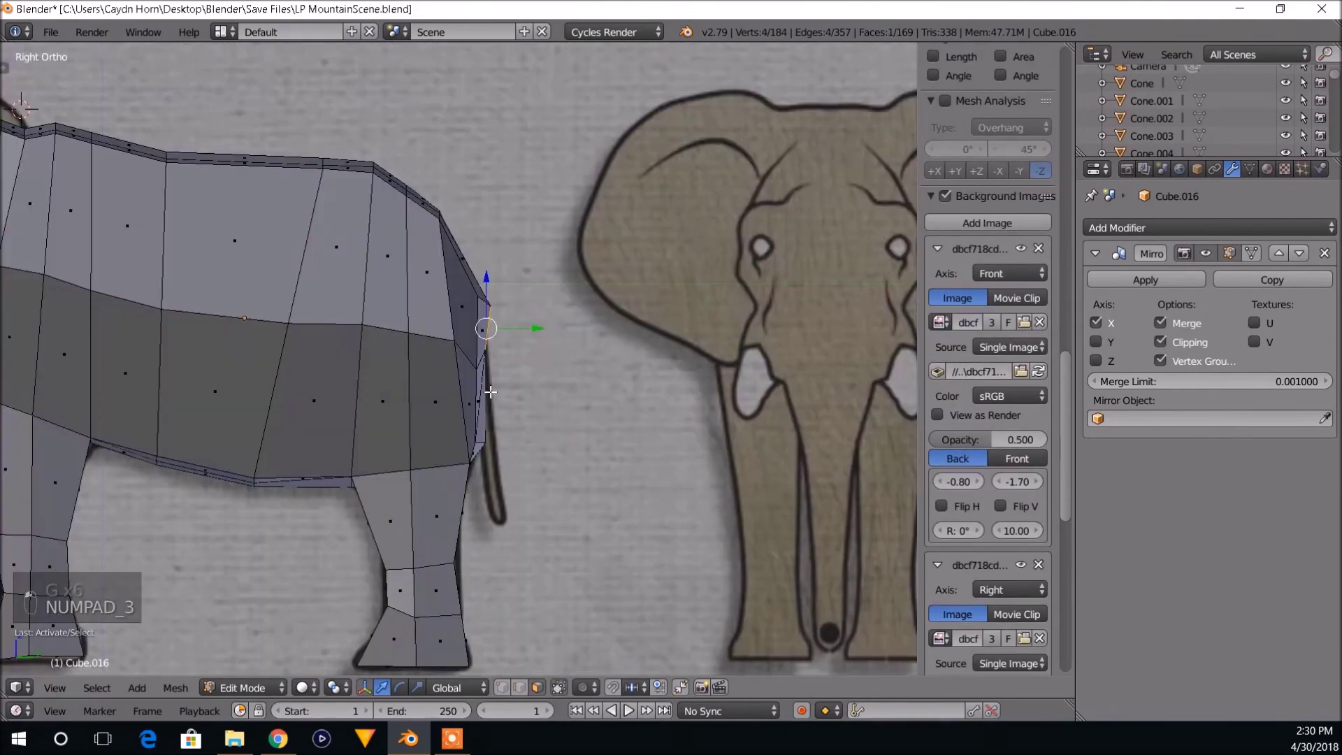
key("e")
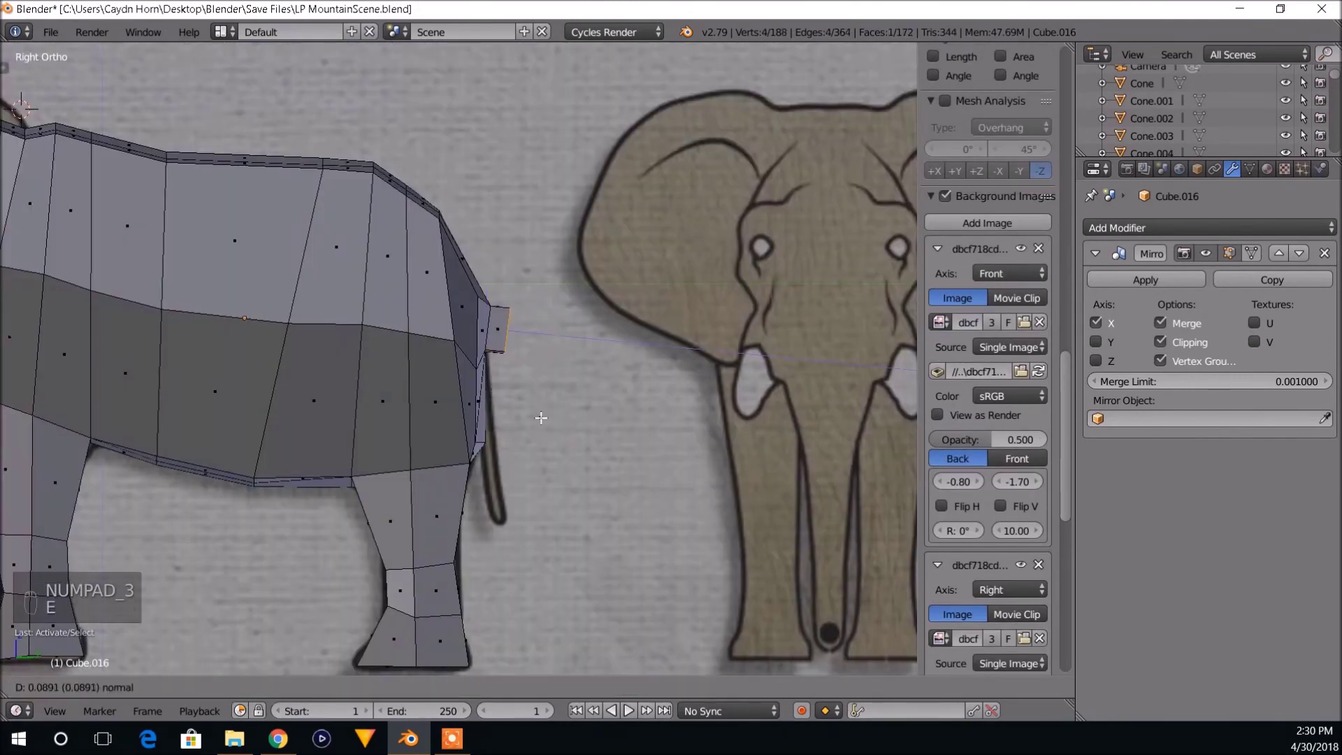
left_click(629, 325)
key("g")
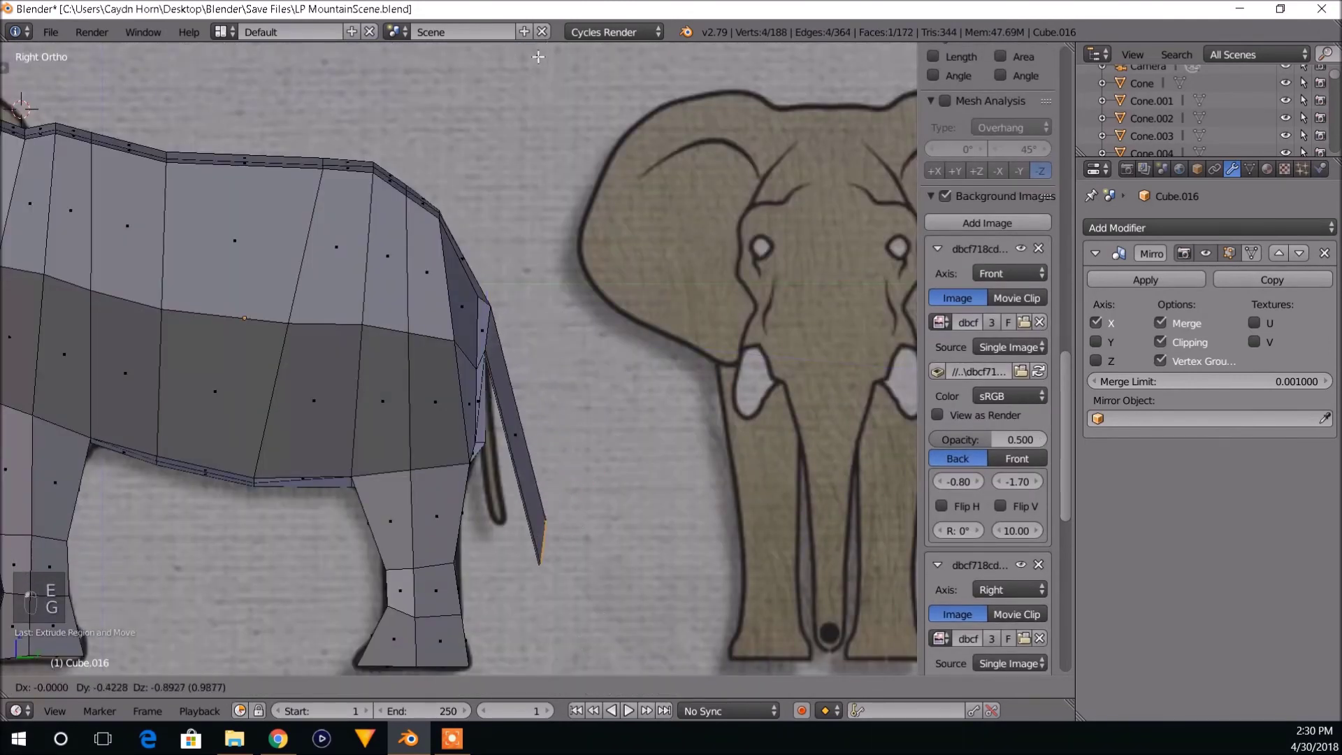
left_click(531, 77)
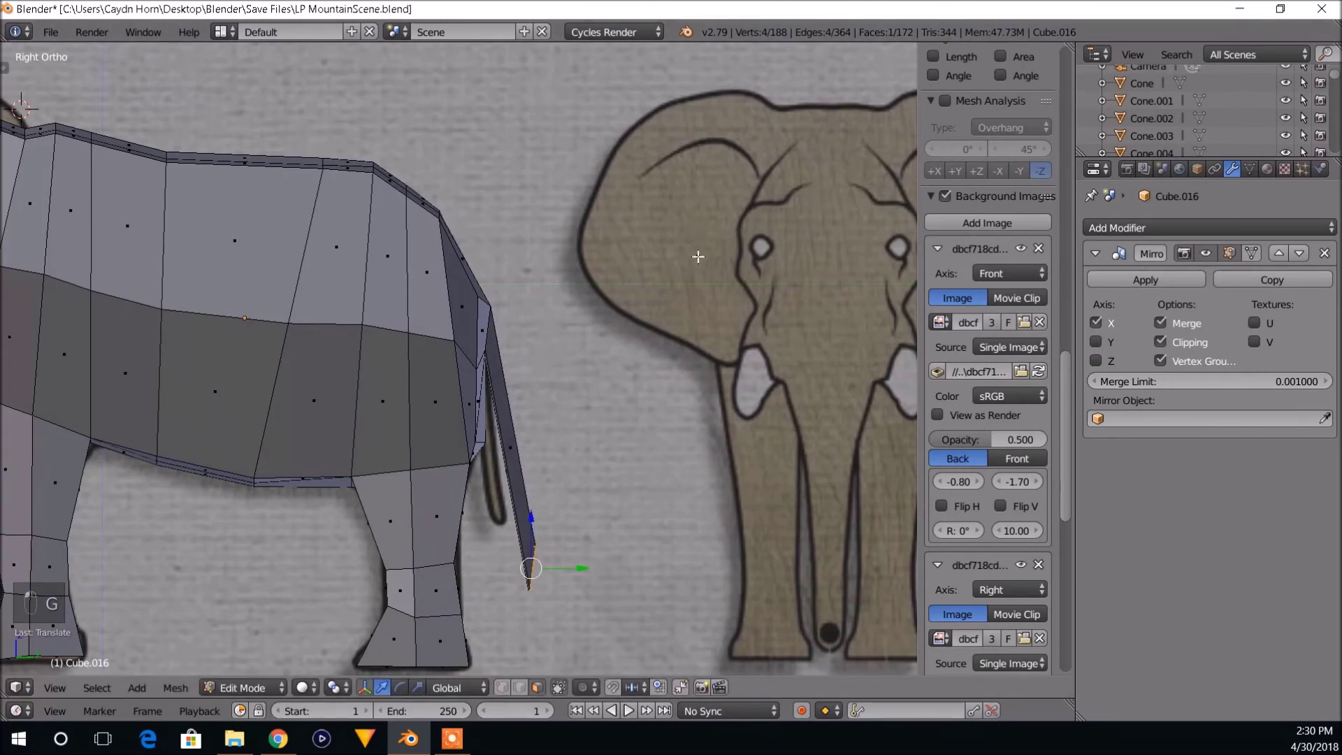
Rotate the tail's end face roughly horizontal, scale it narrower, and nudge it into position against the side-view reference.
key("r")
left_click(675, 581)
key("s")
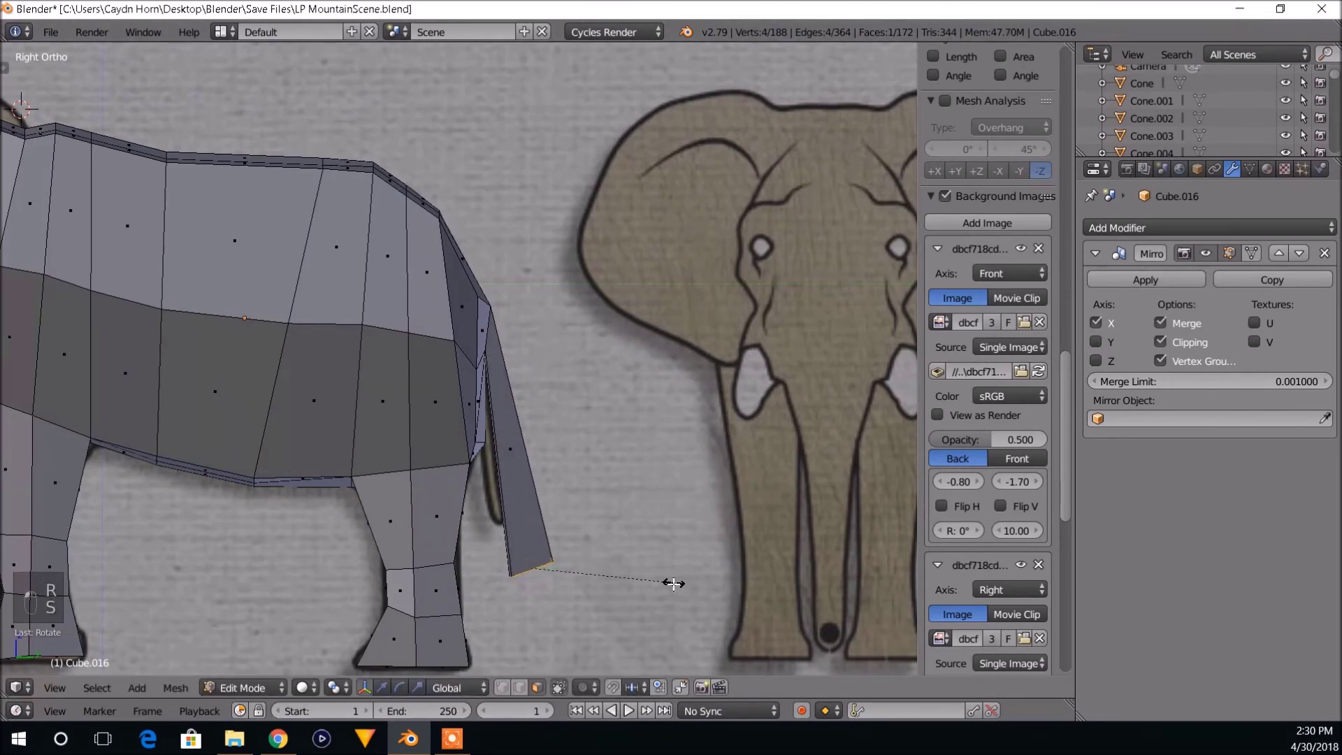
left_click(552, 605)
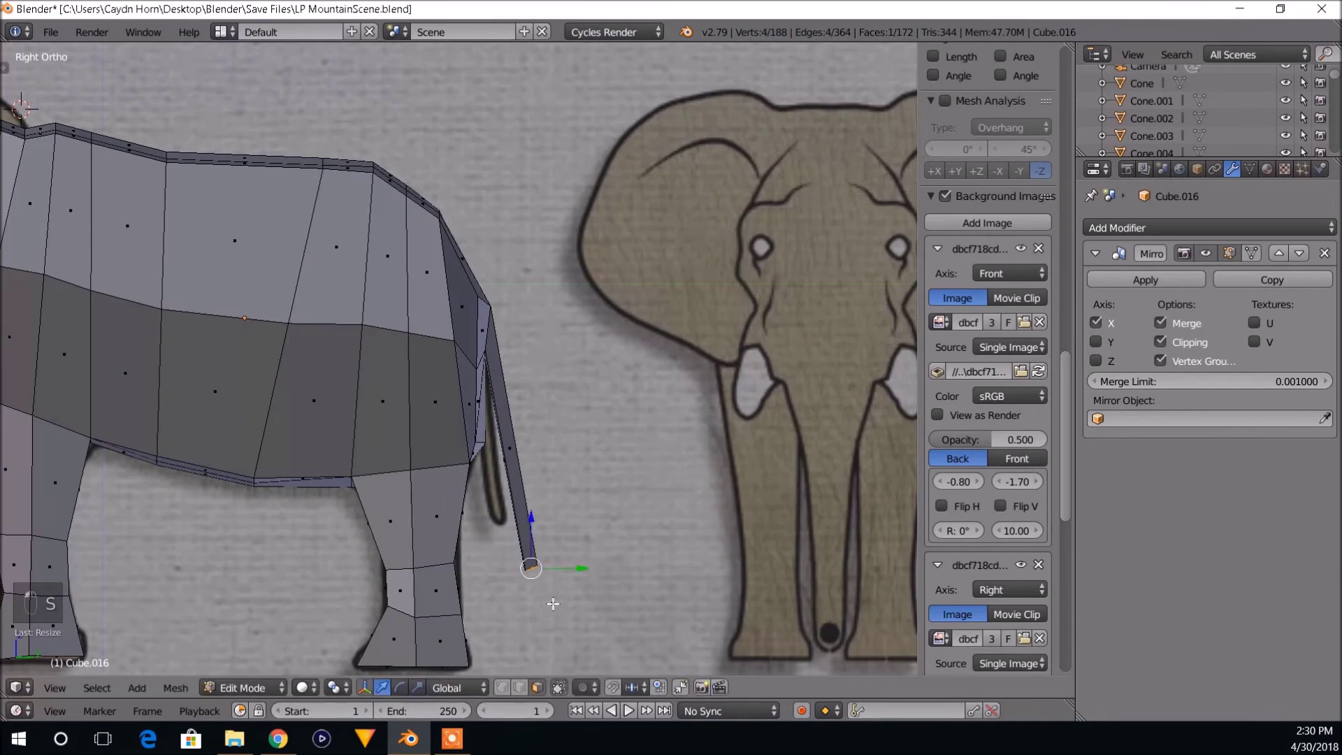
key("g")
left_click(550, 599)
Examine the tail from several angles and compare the whole elephant with the front and side references.
middle_click_drag(549, 599, 537, 464)
scroll(521, 514, "up", 3)
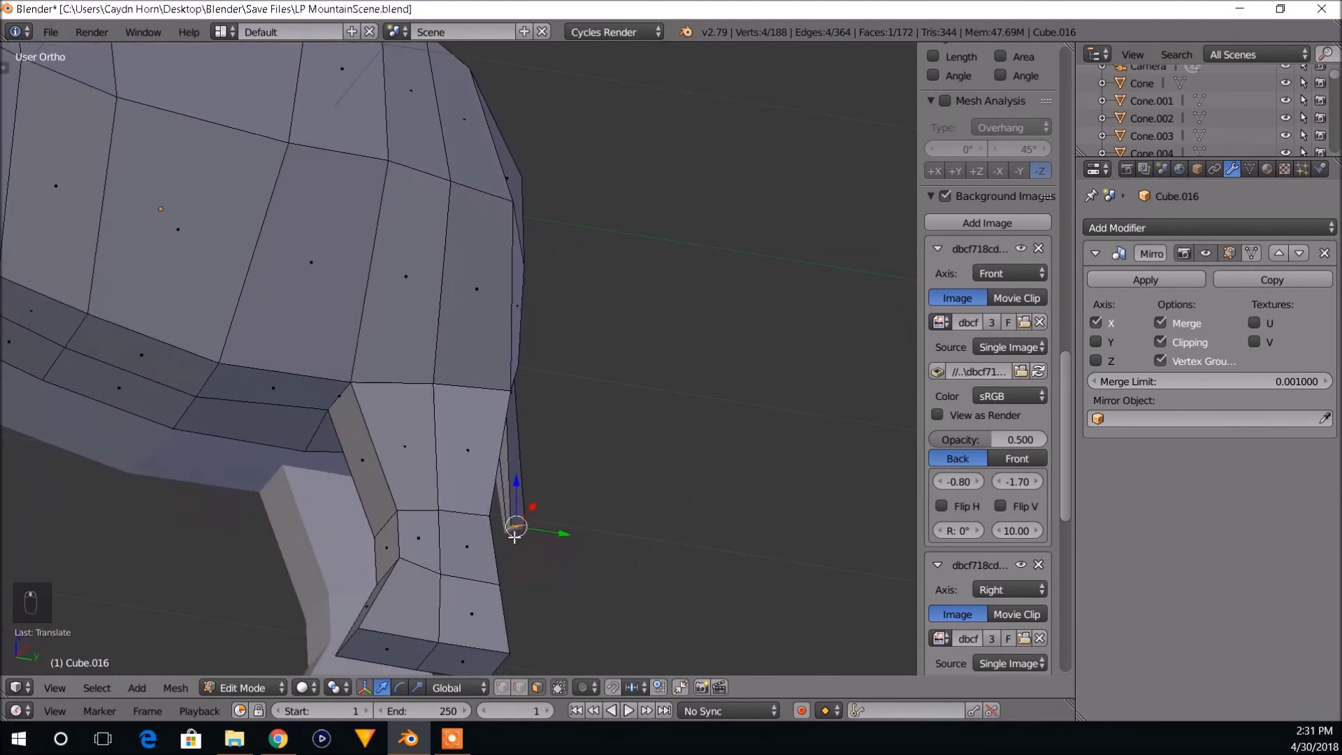
scroll(529, 546, "up", 3)
scroll(530, 546, "down", 5)
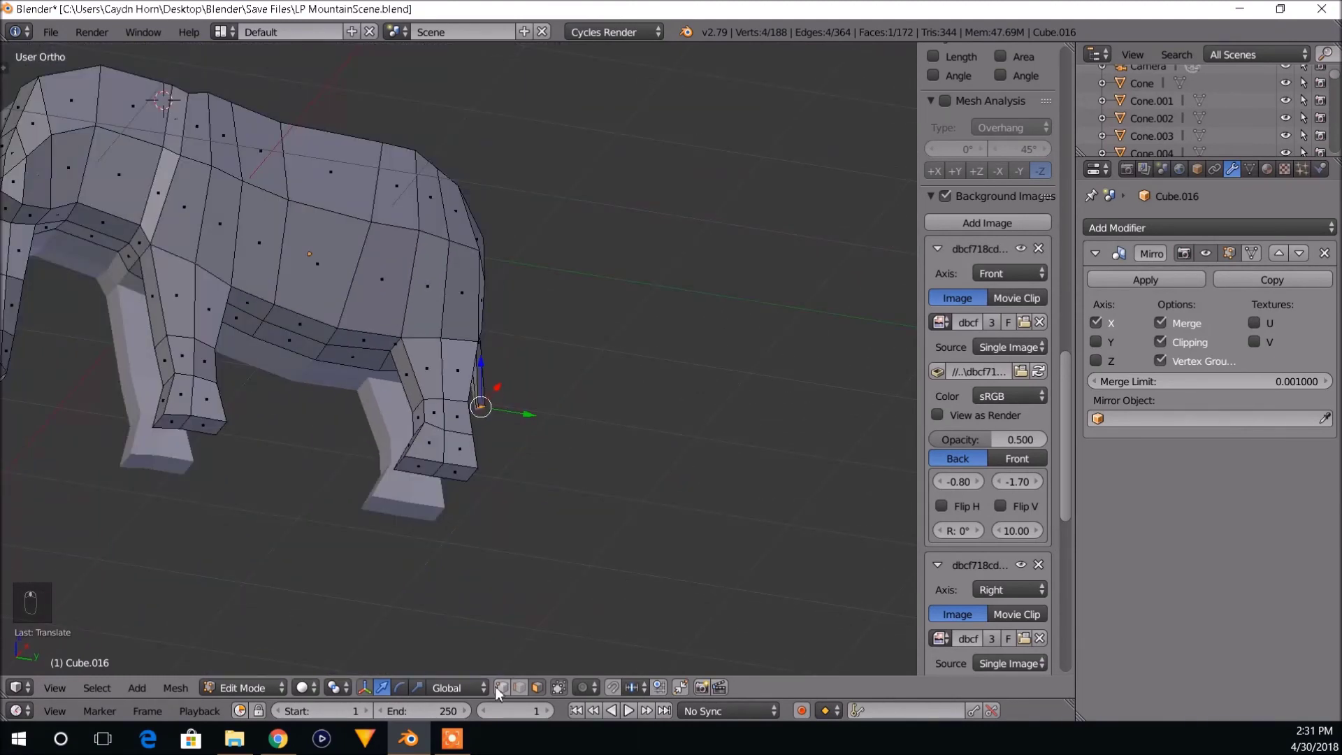
scroll(533, 479, "down", 5)
middle_click_drag(533, 479, 488, 467)
key("KP_1")
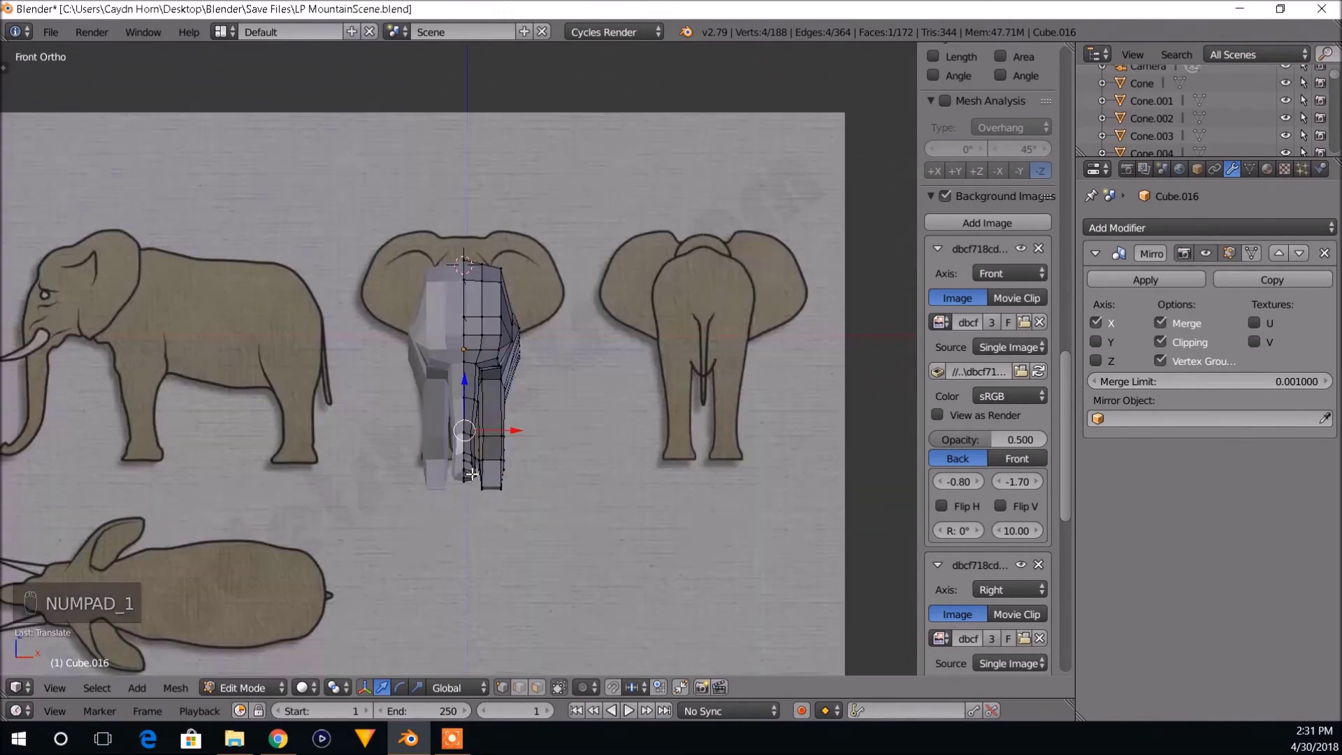
key("KP_3")
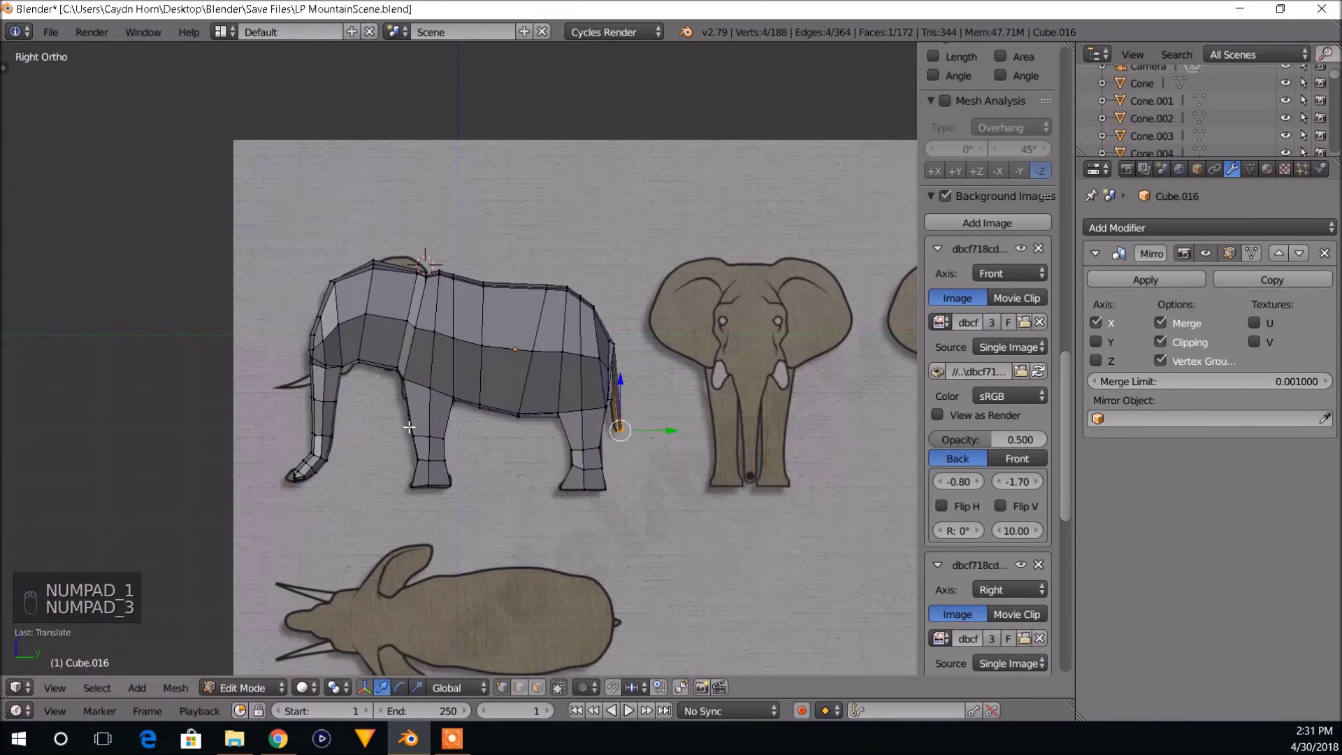
Knife-cut a near-vertical edge across the upper side face of the head, just behind its front edge, for the ear base.
scroll(409, 427, "up", 5)
middle_click_drag(520, 288, 496, 410)
scroll(485, 410, "up", 1)
key("KP_3")
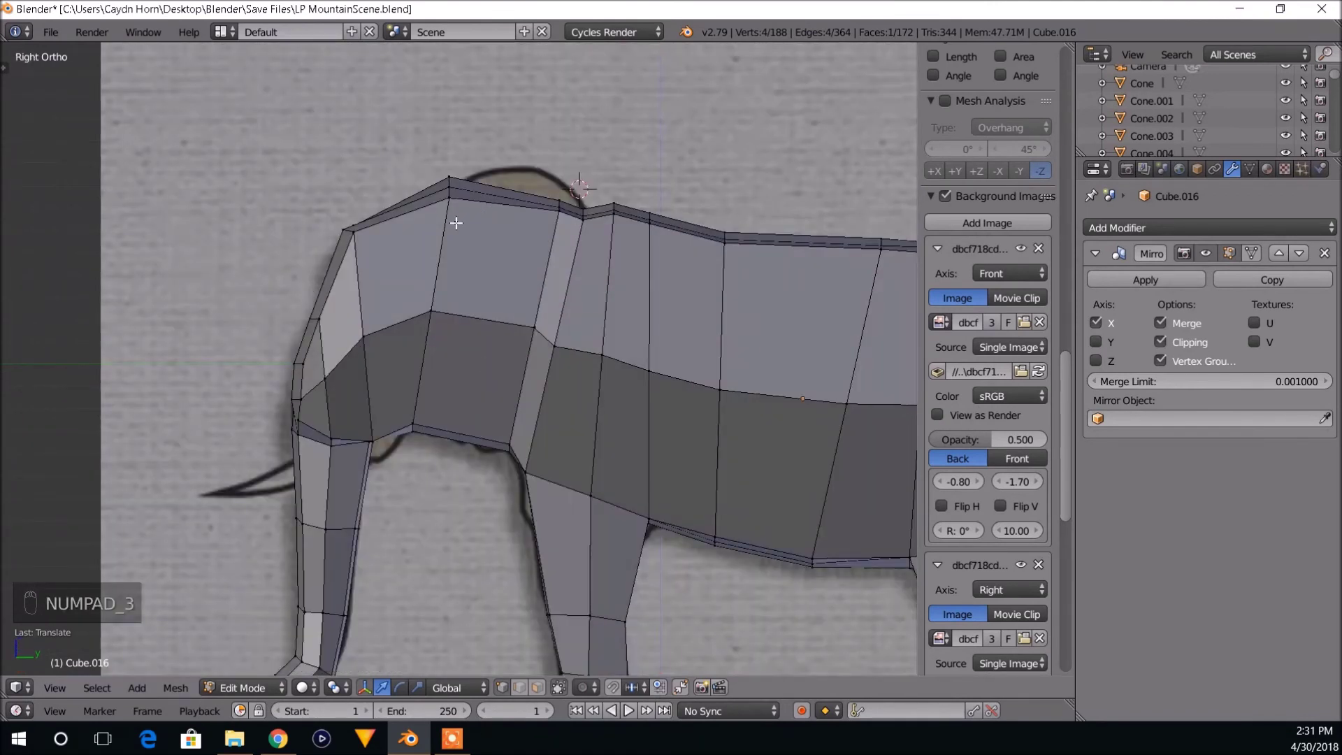
scroll(456, 222, "down", 2)
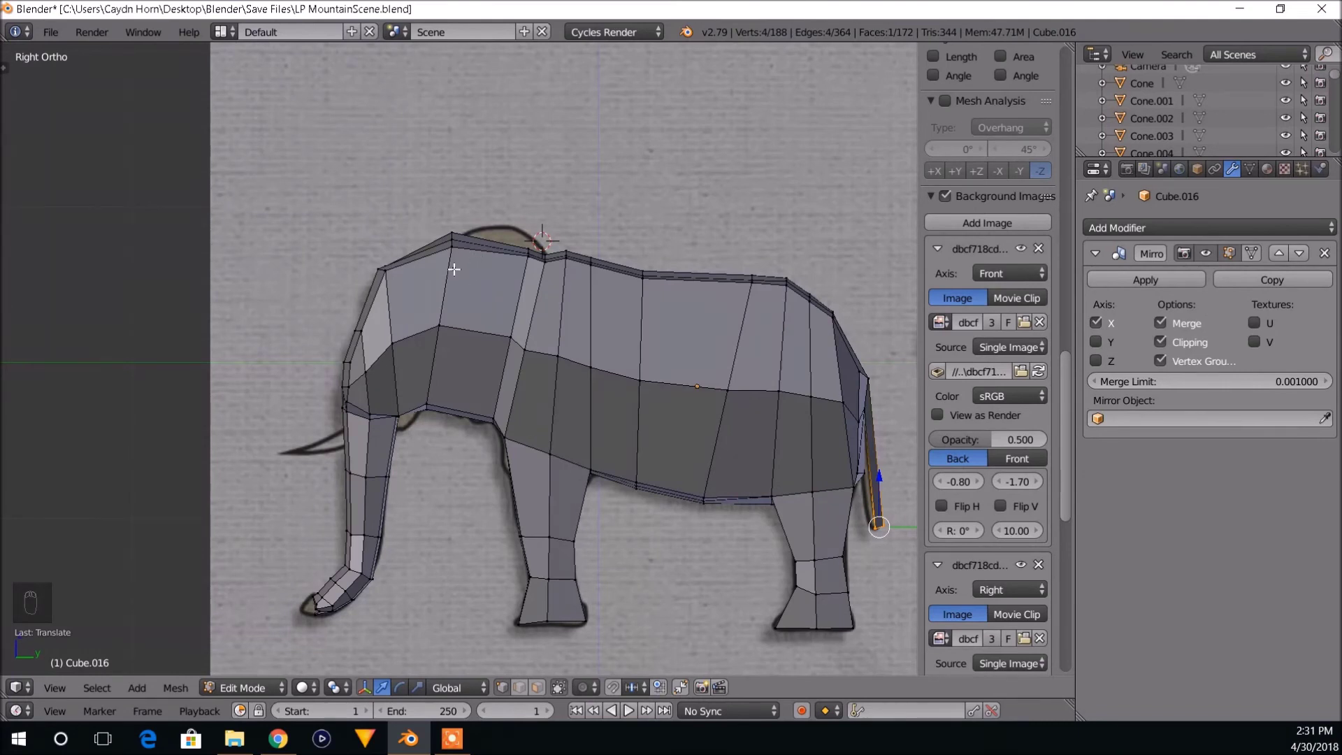
scroll(530, 299, "up", 2)
key("k")
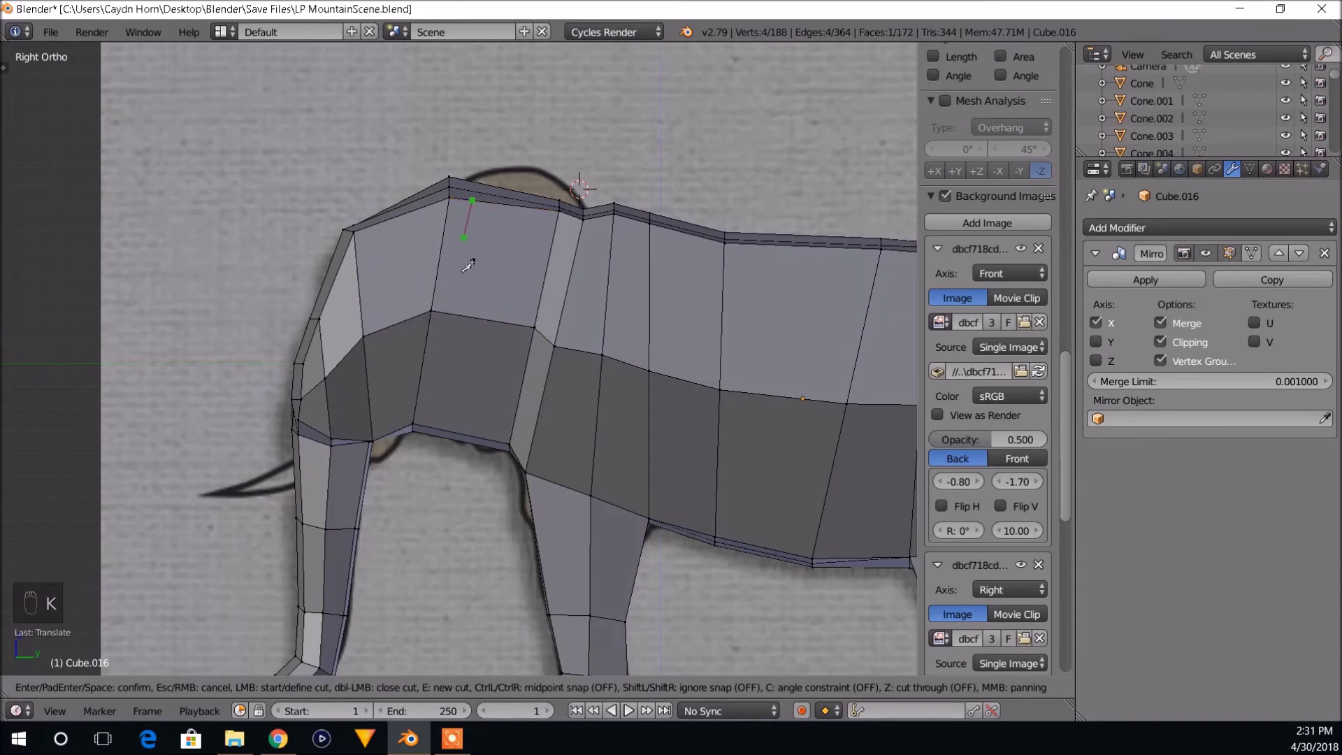
left_click(459, 312)
key("Return")
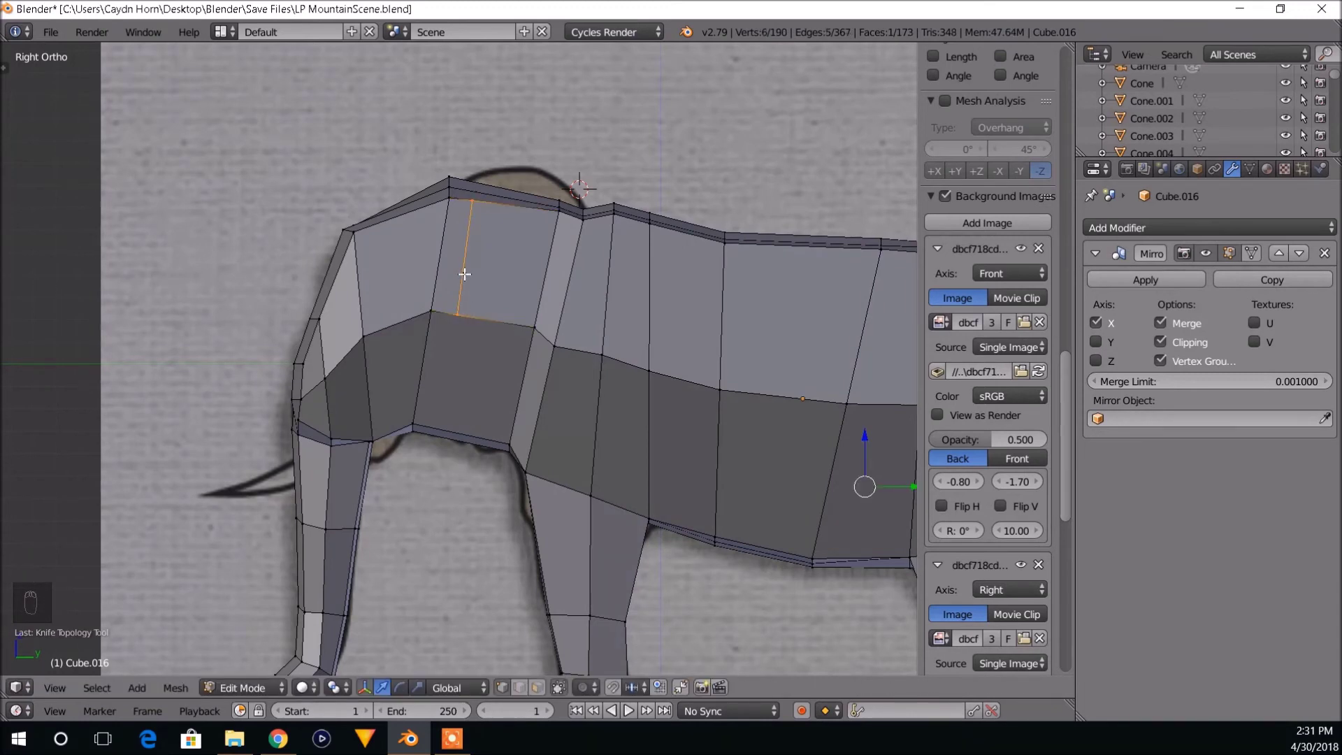
key("k")
key("Escape")
middle_click_drag(531, 251, 517, 598)
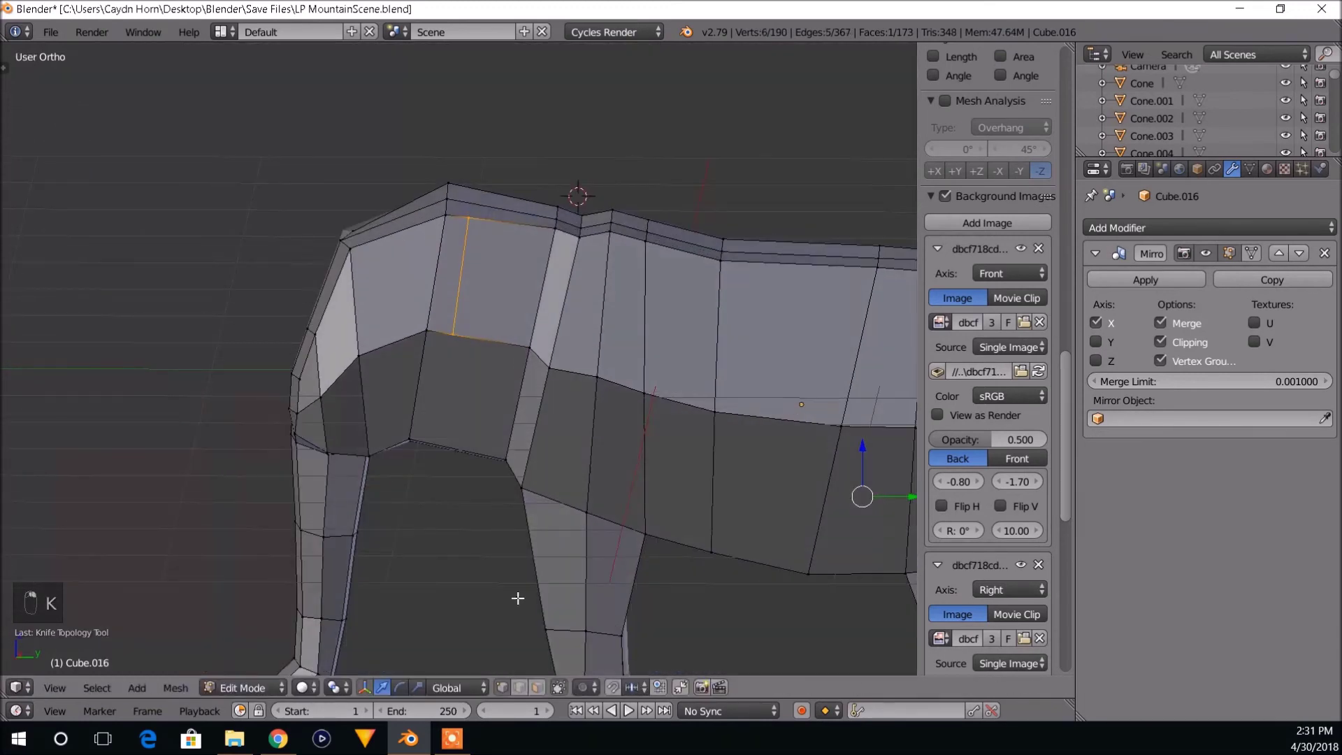
Select the narrow strip face cut into the side of the head and view the model from the back.
left_click(537, 687)
right_click(455, 294)
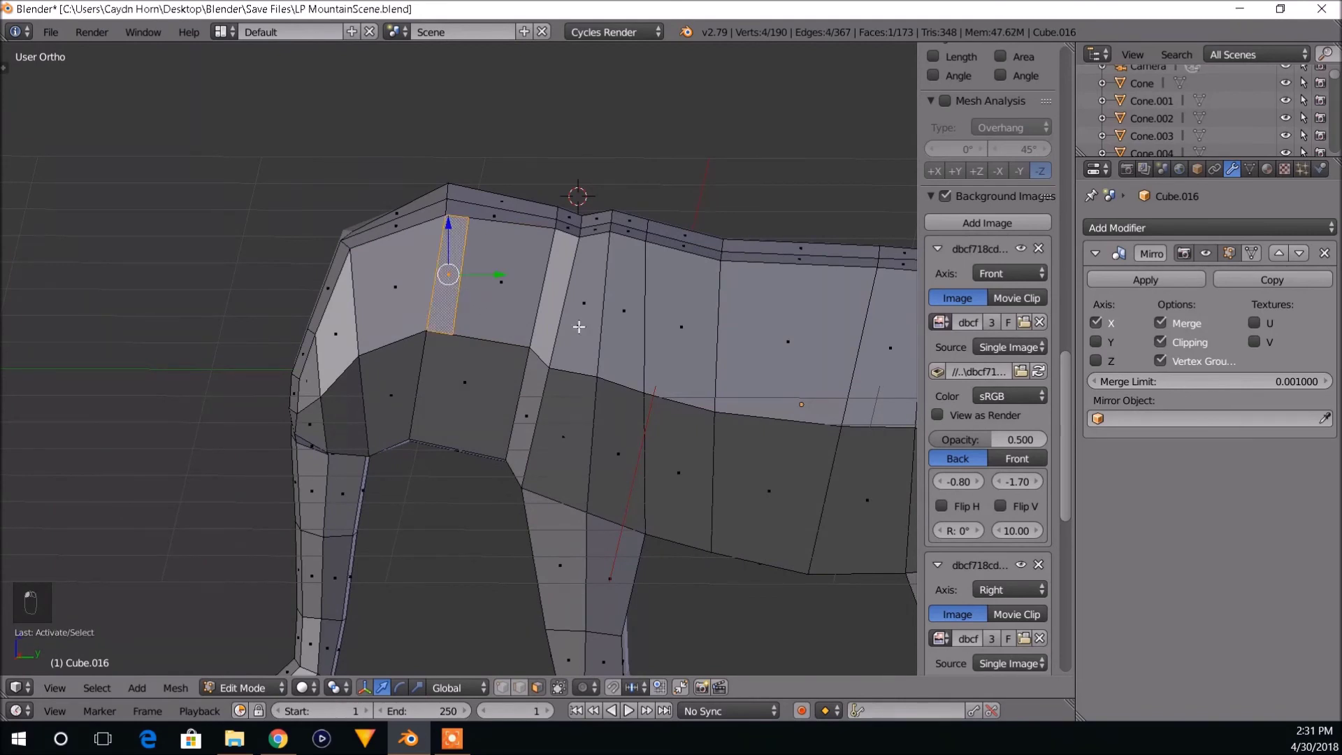
key("KP_1")
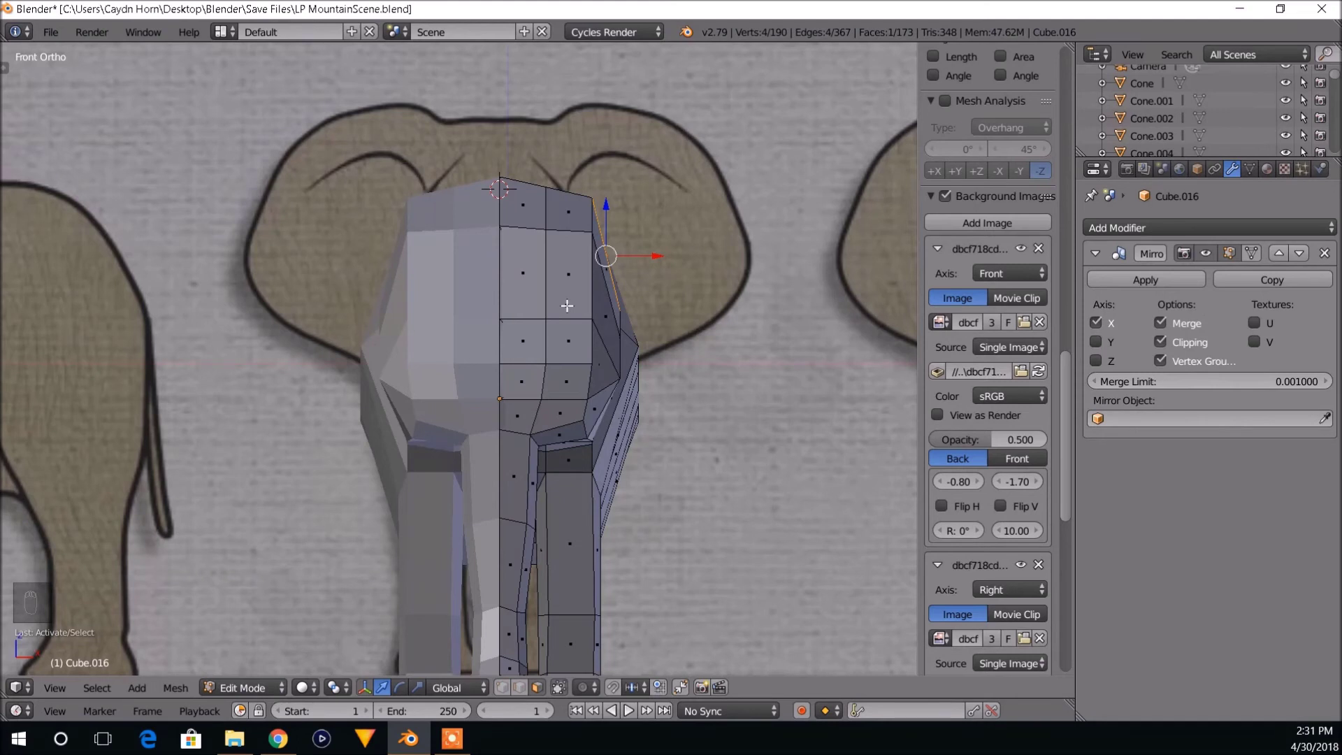
key("ctrl+KP_1")
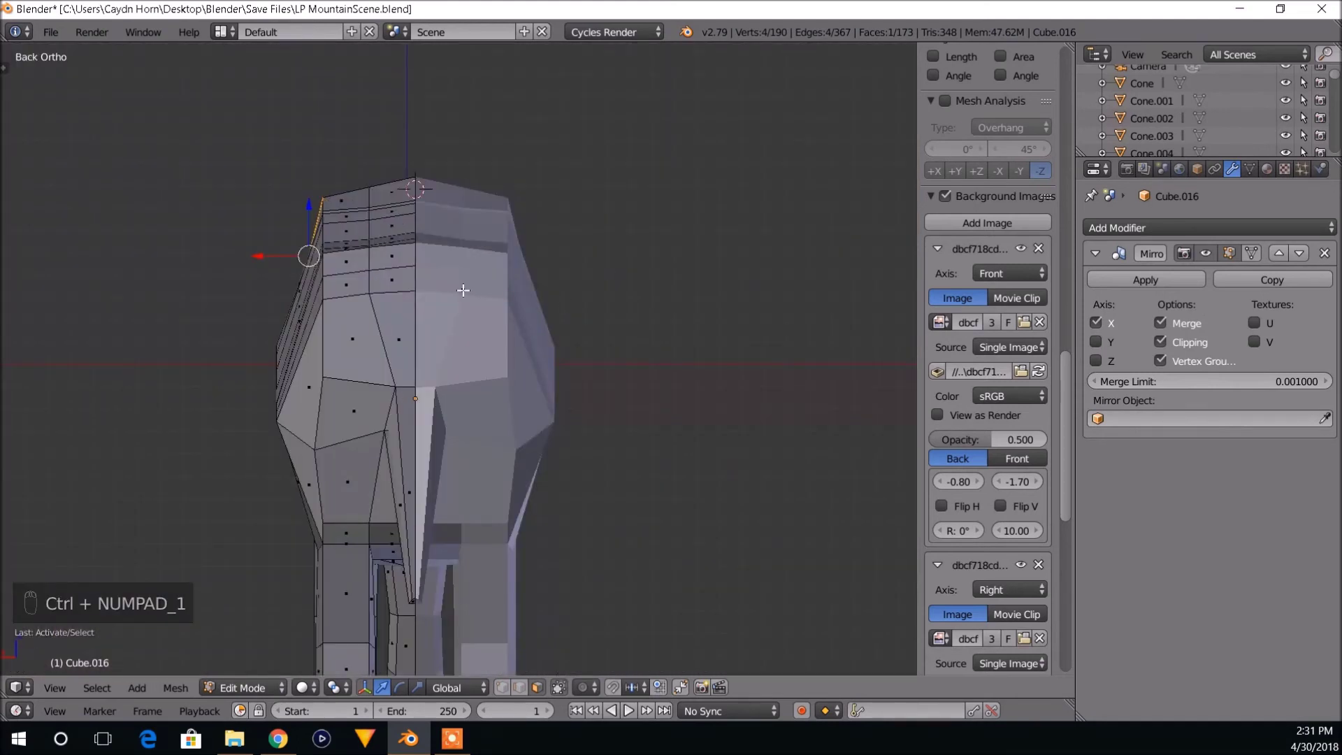
left_click_drag(261, 261, 236, 262)
scroll(267, 268, "down", 1)
middle_click_drag(266, 268, 396, 315)
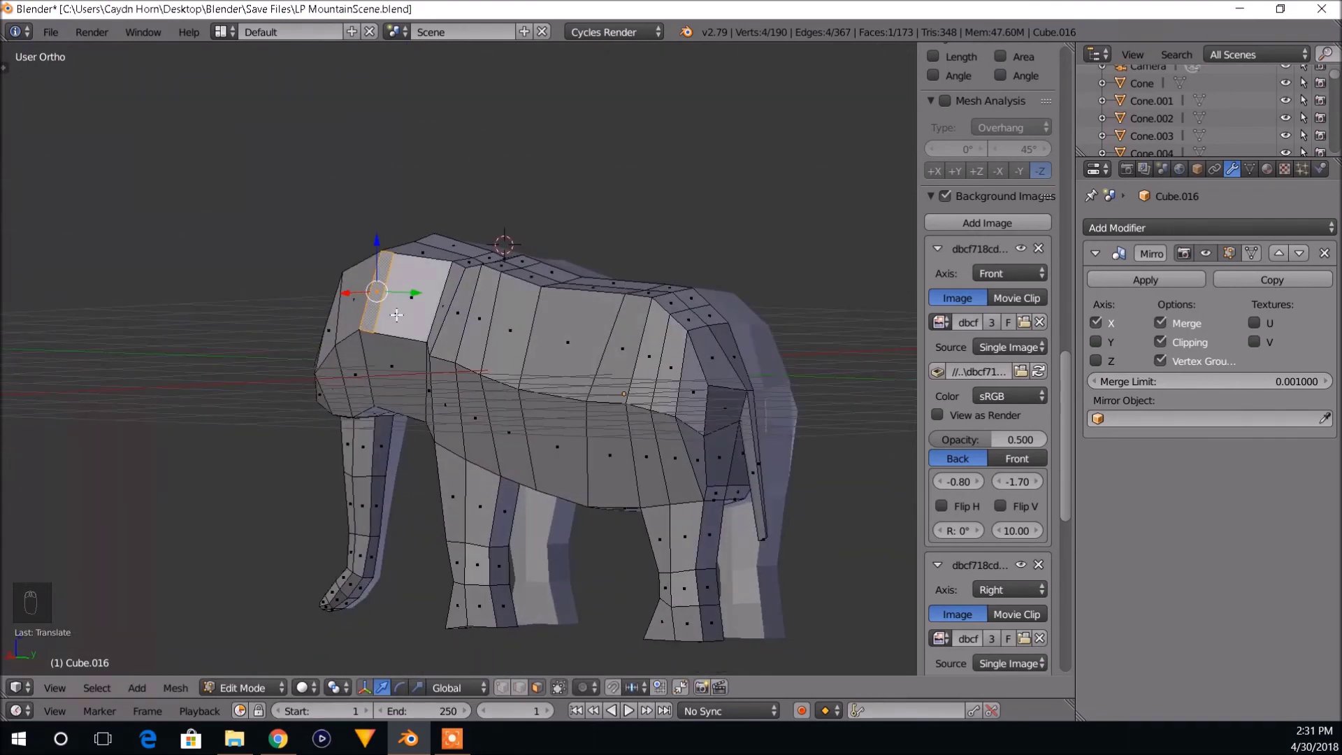
key("ctrl+z")
Extrude the narrow head face outward by about 0.33 in back view to start the ear.
key("KP_3")
key("ctrl+KP_1")
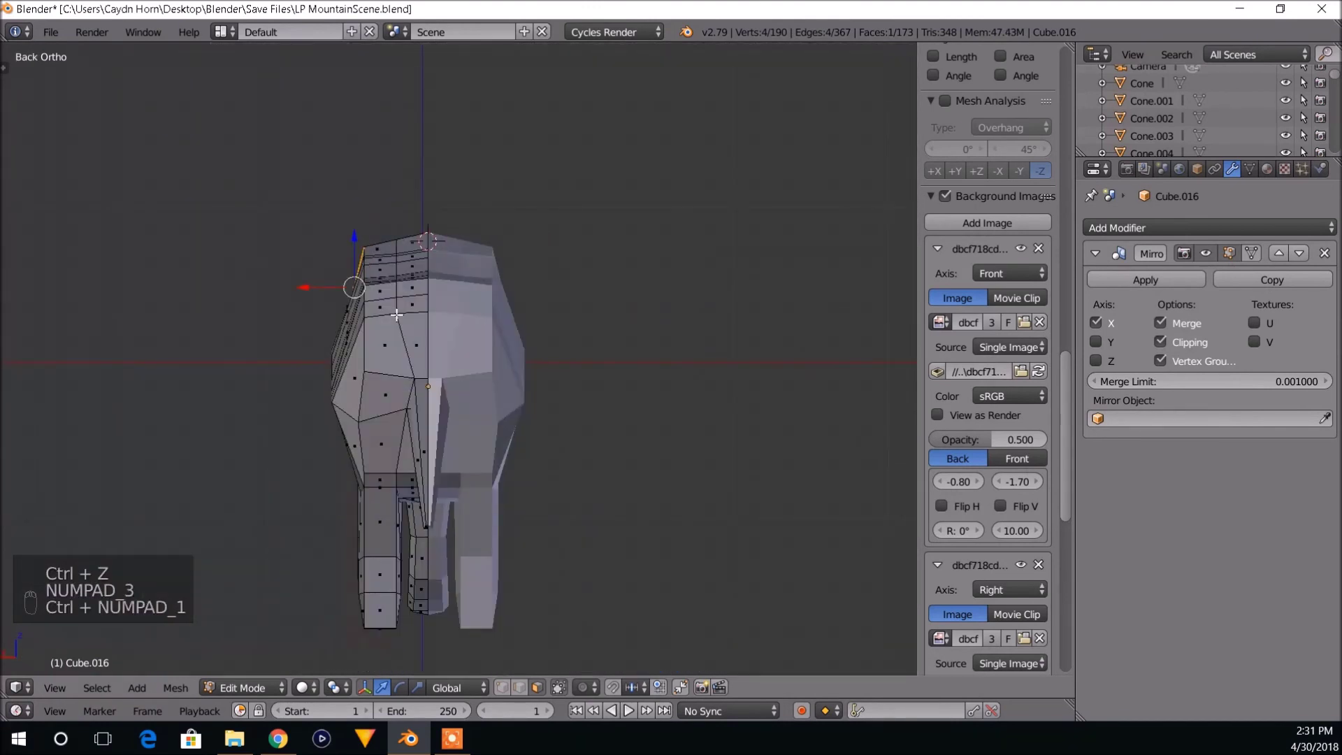
key("e")
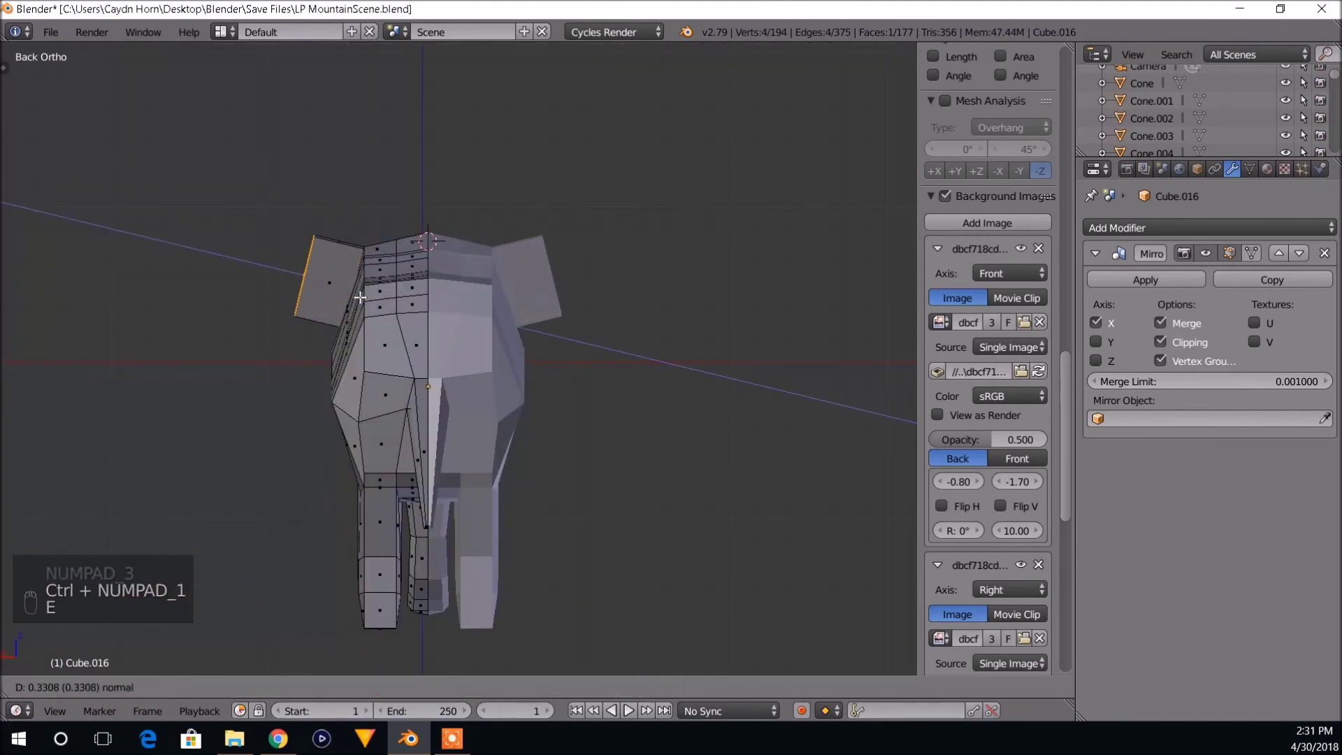
left_click(355, 295)
Extrude the ear's outer face again and move its end backward along the body to form the ear flap.
middle_click_drag(357, 296, 614, 439)
key("e")
left_click(738, 360)
key("g")
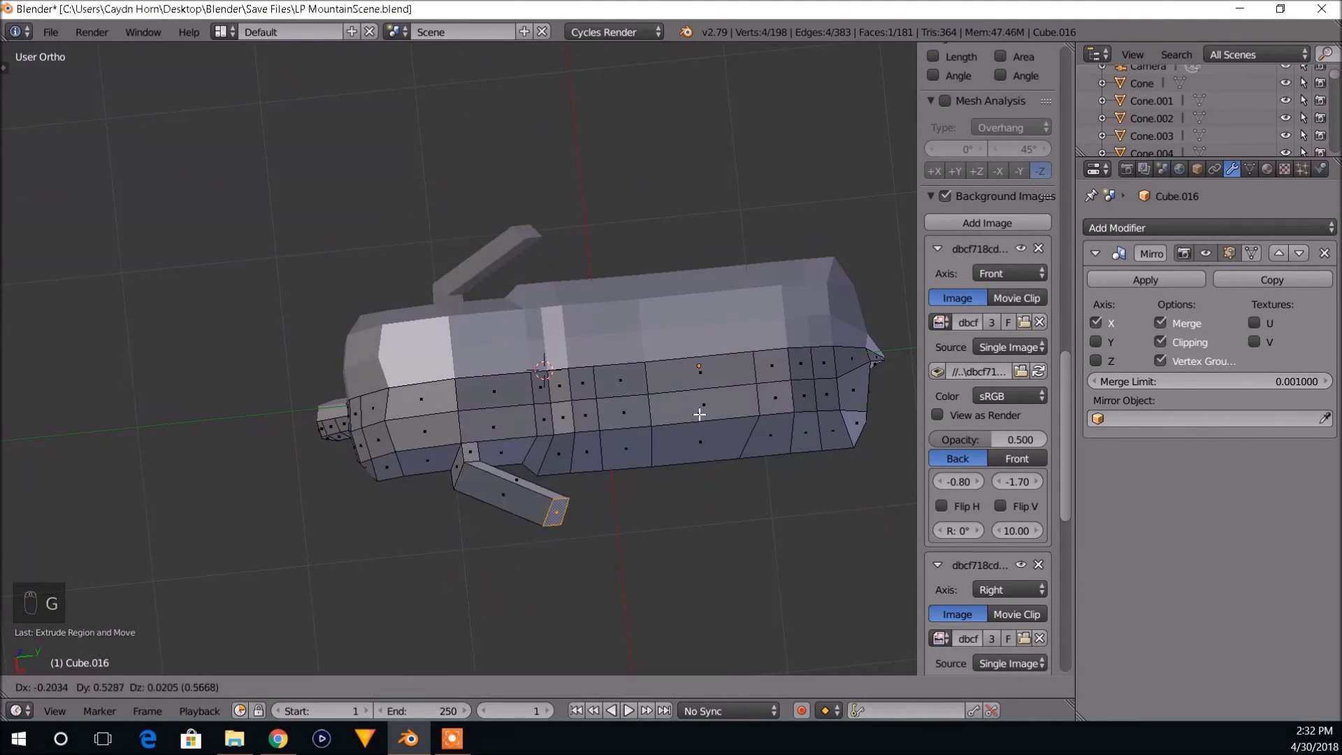
left_click(709, 404)
middle_click_drag(709, 404, 538, 345)
key("g")
left_click(647, 362)
Reposition and rotate the ear's end face so the flap slopes down toward the back.
key("Tab")
key("Tab")
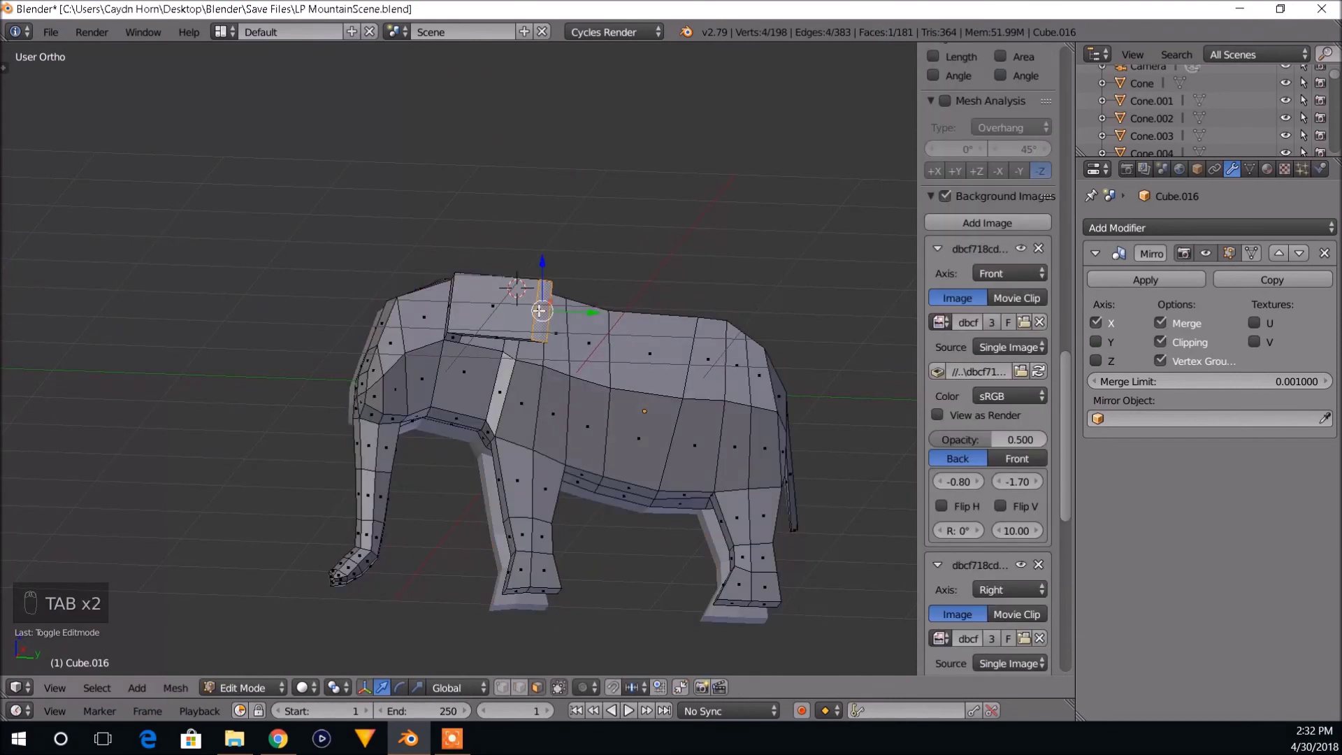
key("g")
left_click(588, 361)
middle_click_drag(587, 361, 540, 414)
key("r")
left_click(498, 472)
Select the ear's broad outer face and compare the ear with the side-view reference.
scroll(539, 414, "up", 4)
left_click(539, 367)
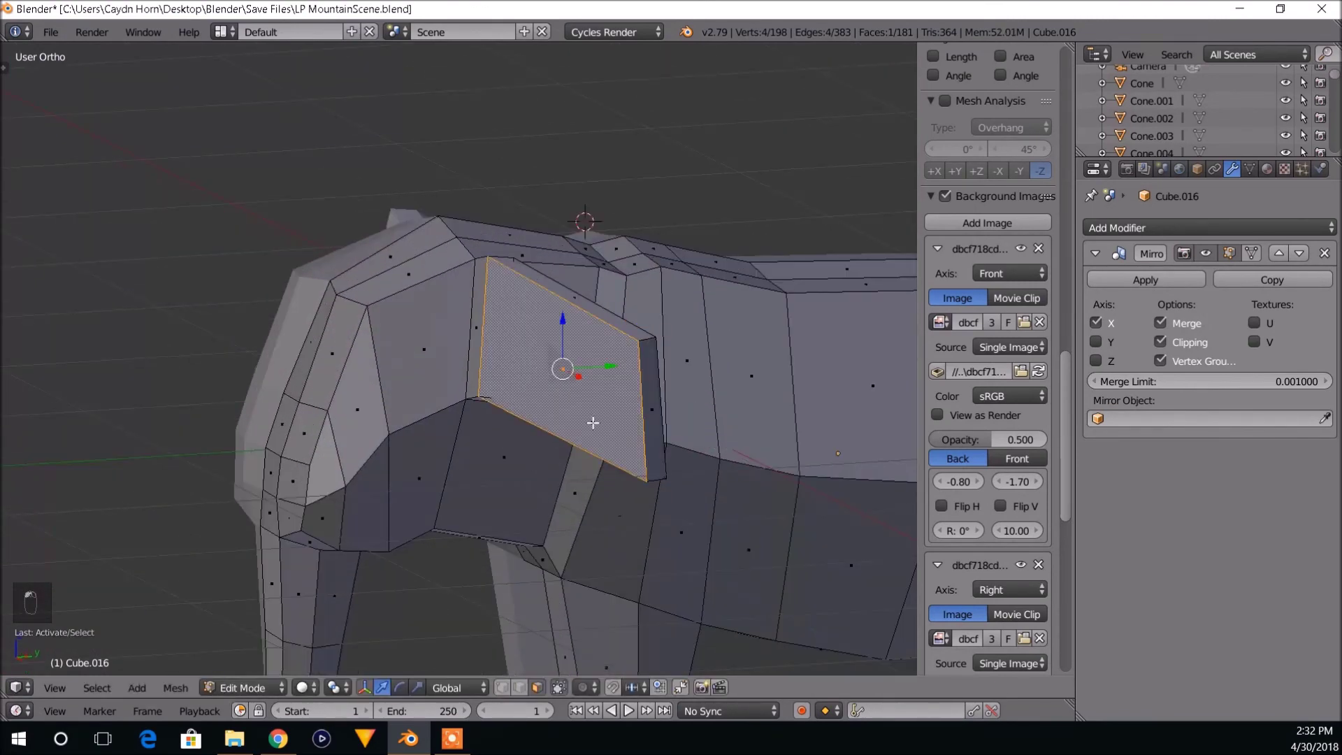
middle_click_drag(540, 367, 569, 430)
key("KP_3")
scroll(613, 394, "down", 5)
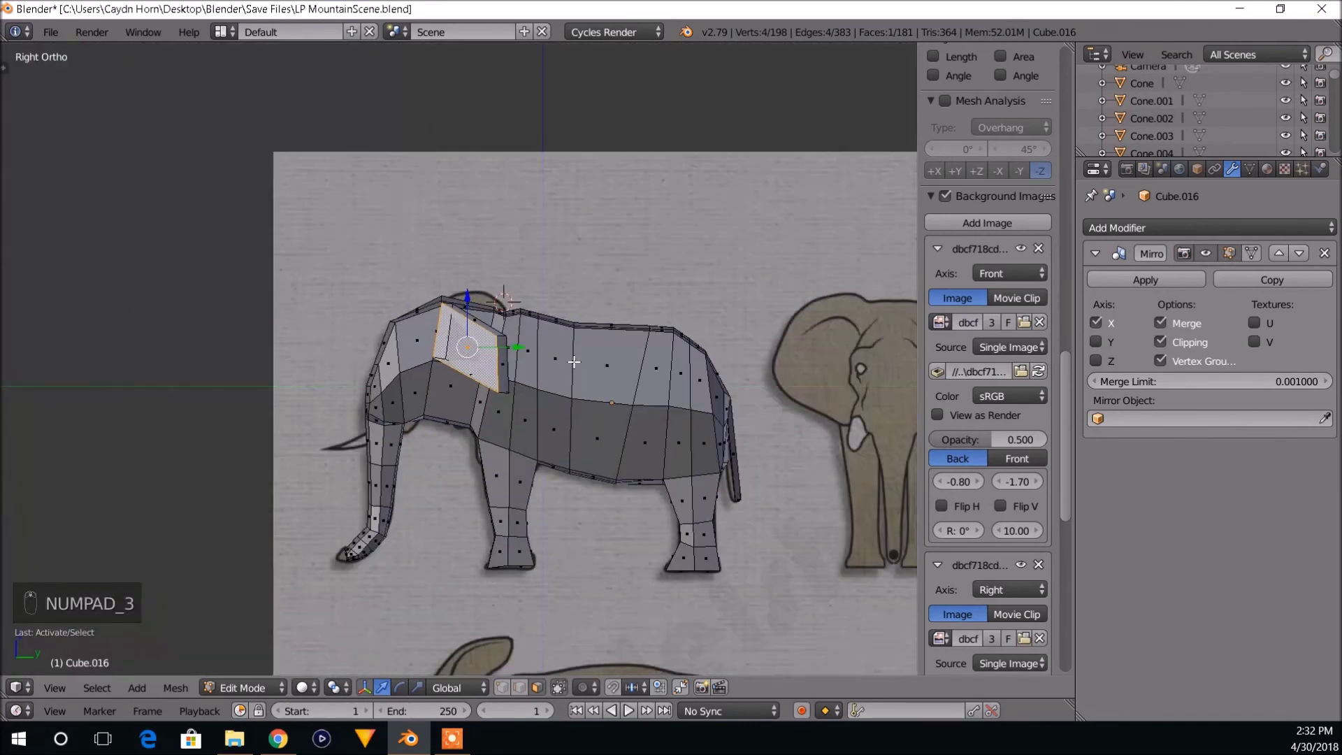
Leave mesh editing and add a Subdivision Surface modifier to the elephant.
key("Tab")
middle_click_drag(653, 375, 639, 405)
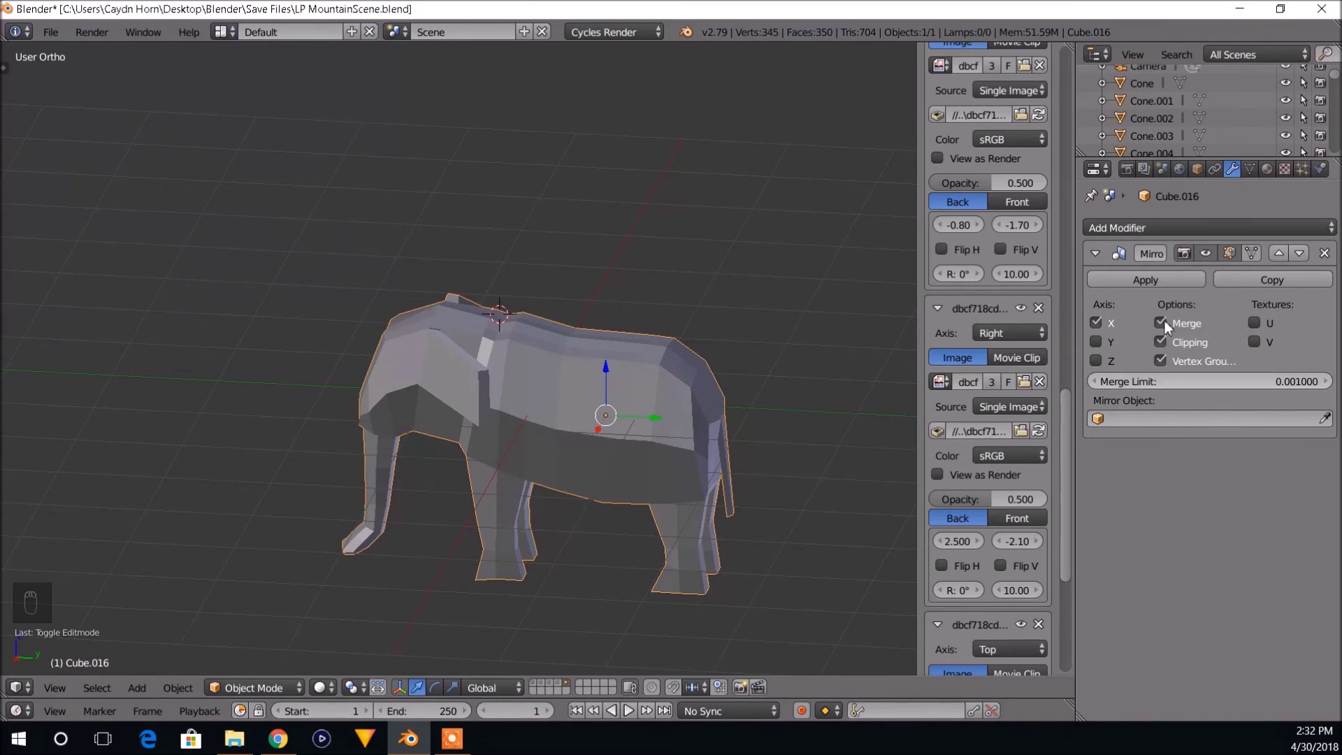
left_click(1163, 228)
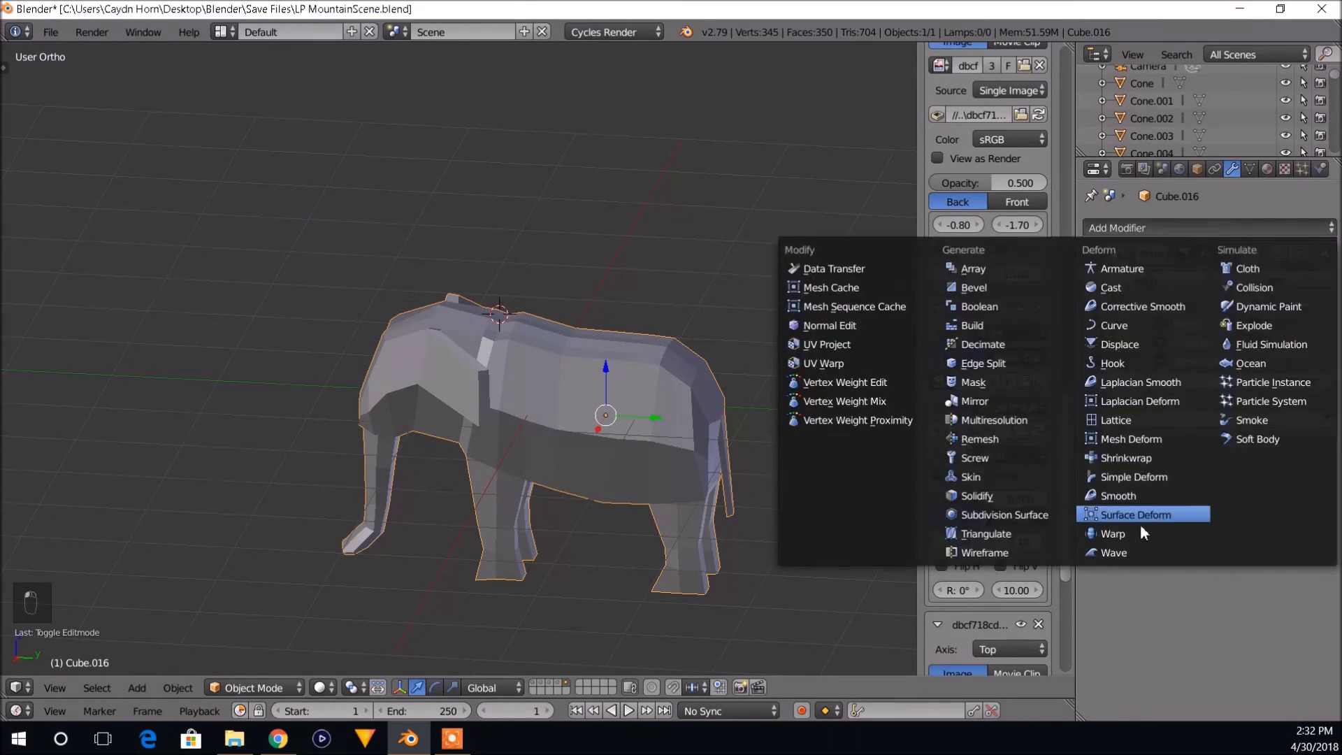
left_click(1008, 516)
middle_click_drag(694, 475, 591, 404)
scroll(542, 439, "up", 4)
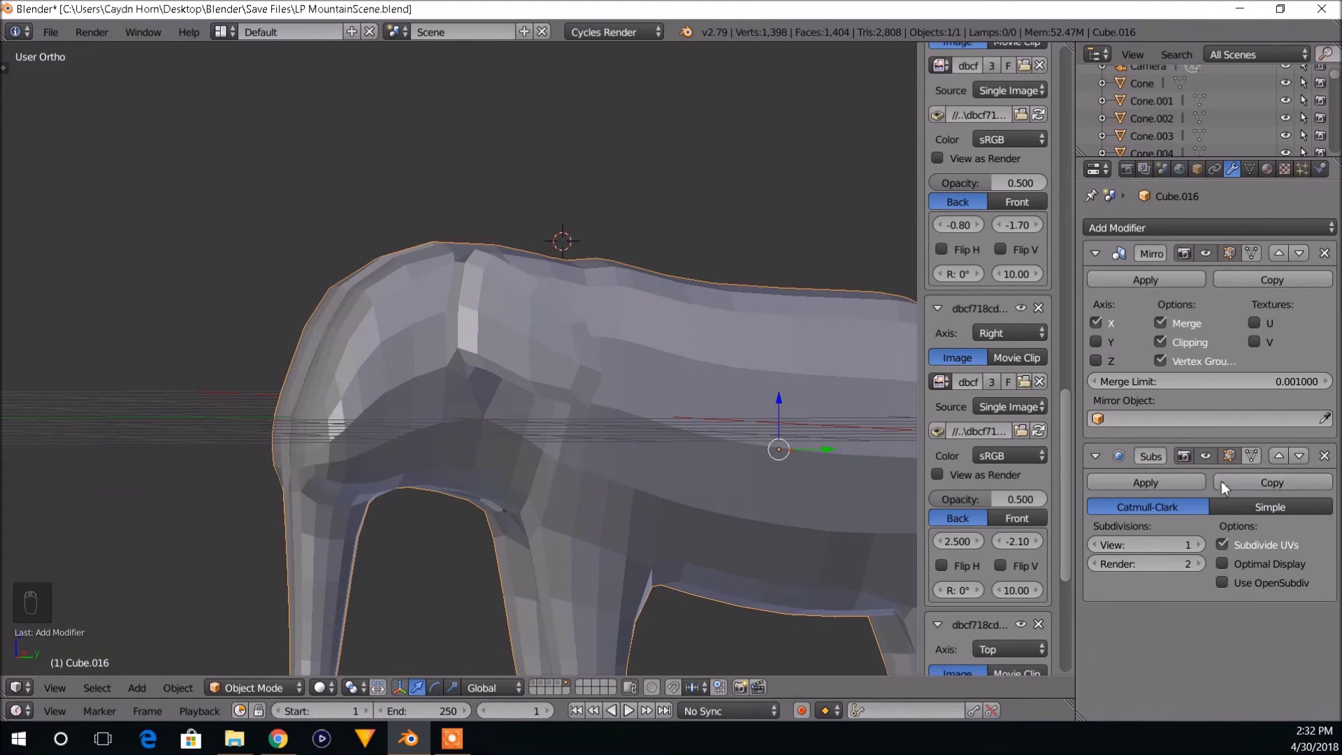
Raise the Subdivision Surface view level to 5 and look over the smoothed elephant.
left_click(1198, 543)
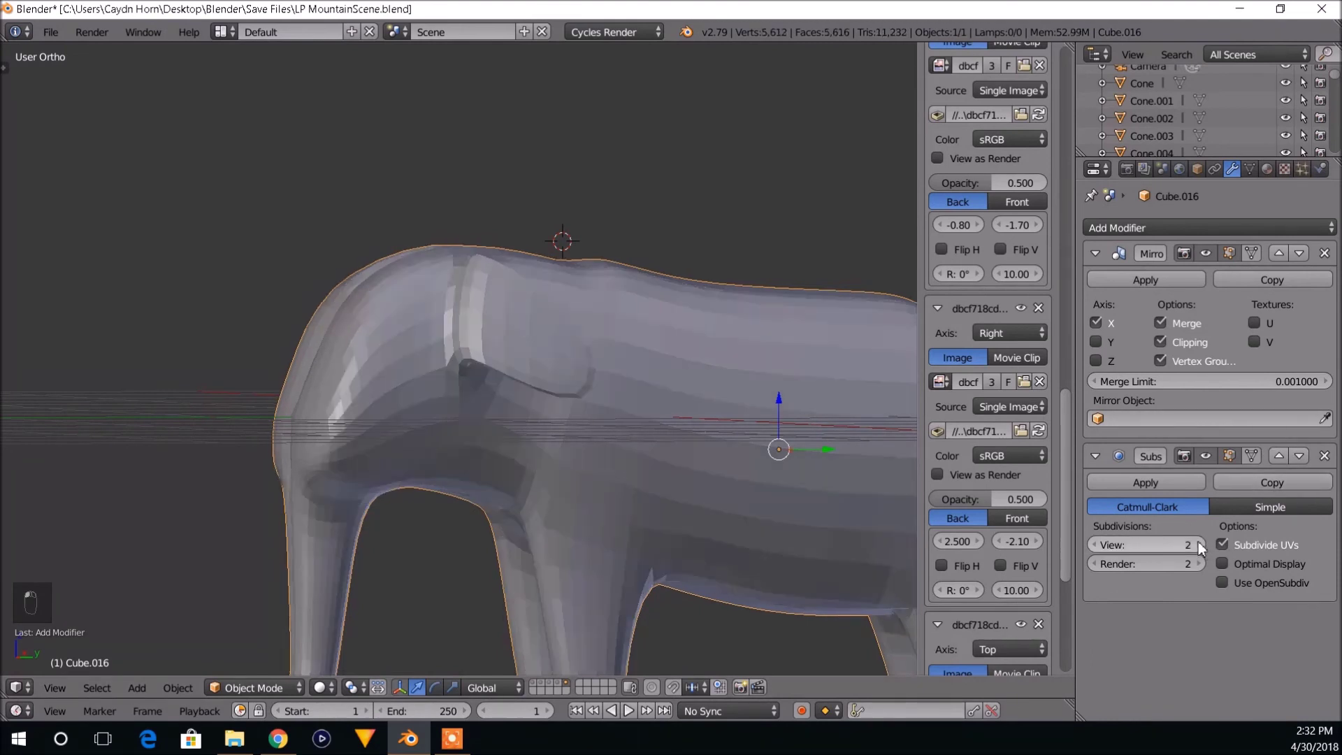
left_click(1198, 543)
left_click(1198, 543)
left_click(1199, 543)
scroll(708, 487, "down", 5)
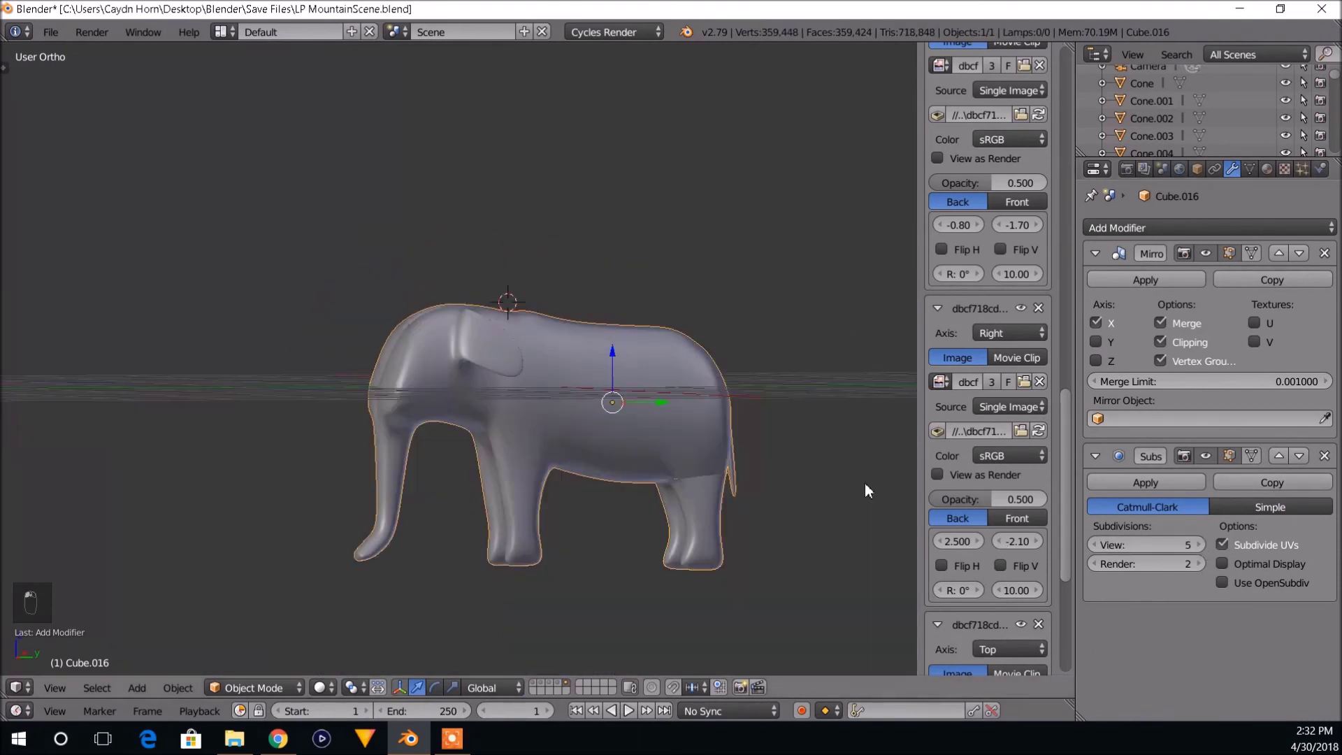
middle_click_drag(732, 483, 702, 489)
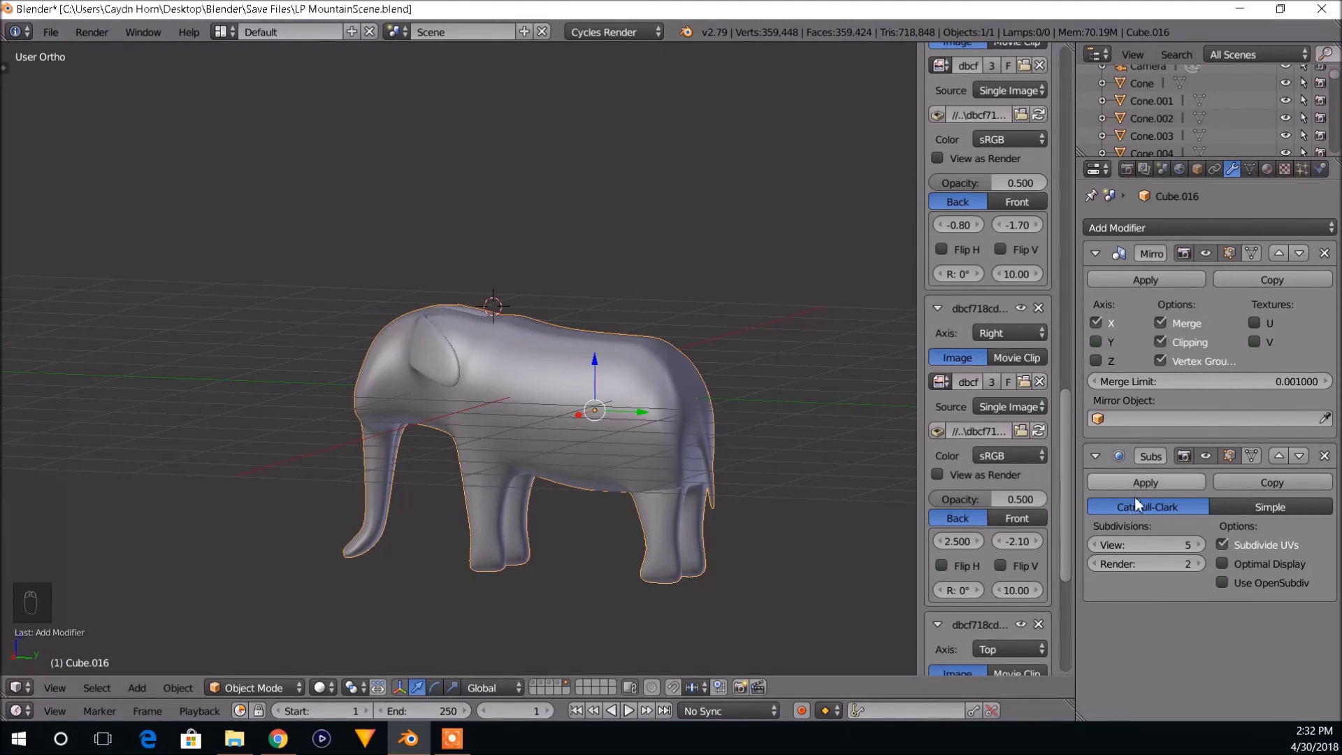
Lower the Subdivision Surface view level to 0.
left_click(1094, 546)
left_click(1093, 546)
left_click(1094, 544)
left_click(1094, 545)
left_click(1094, 544)
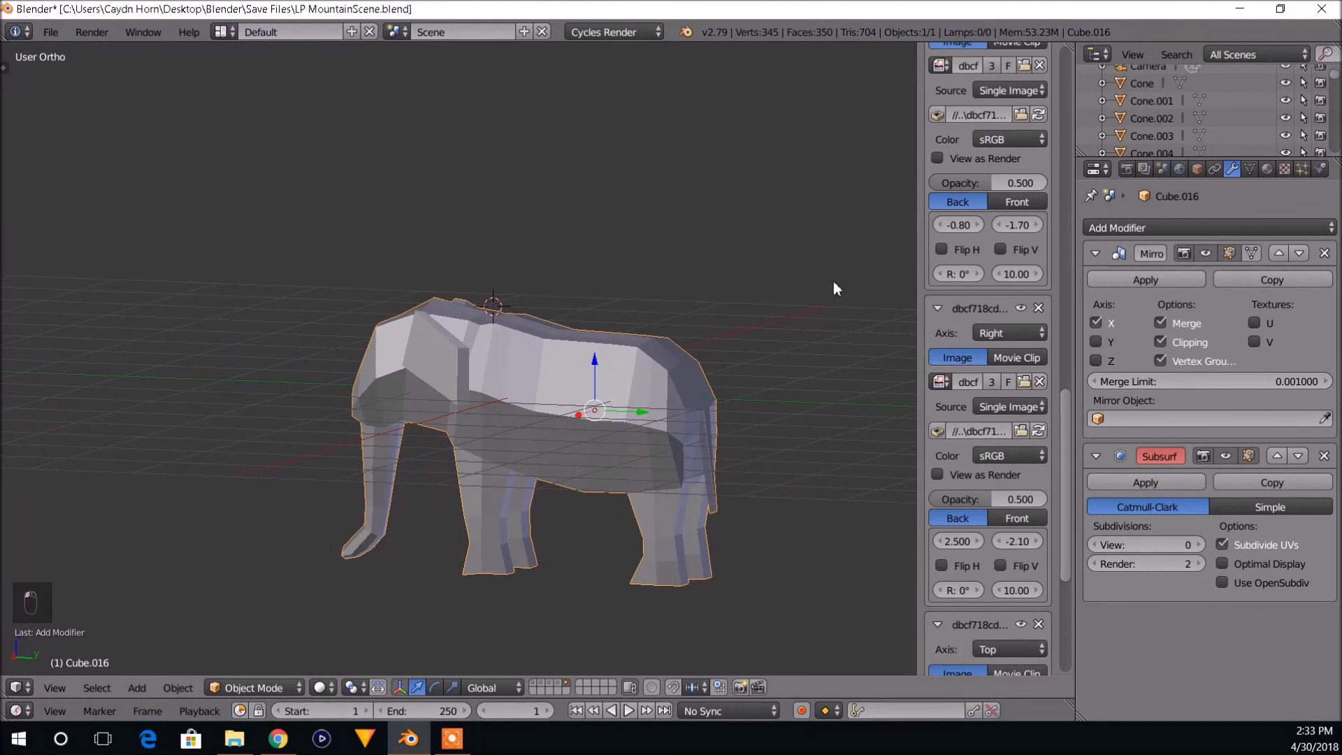
Hide the viewport's properties sidebar and remove the Subdivision Surface modifier from the elephant.
key("n")
middle_click_drag(819, 409, 803, 437)
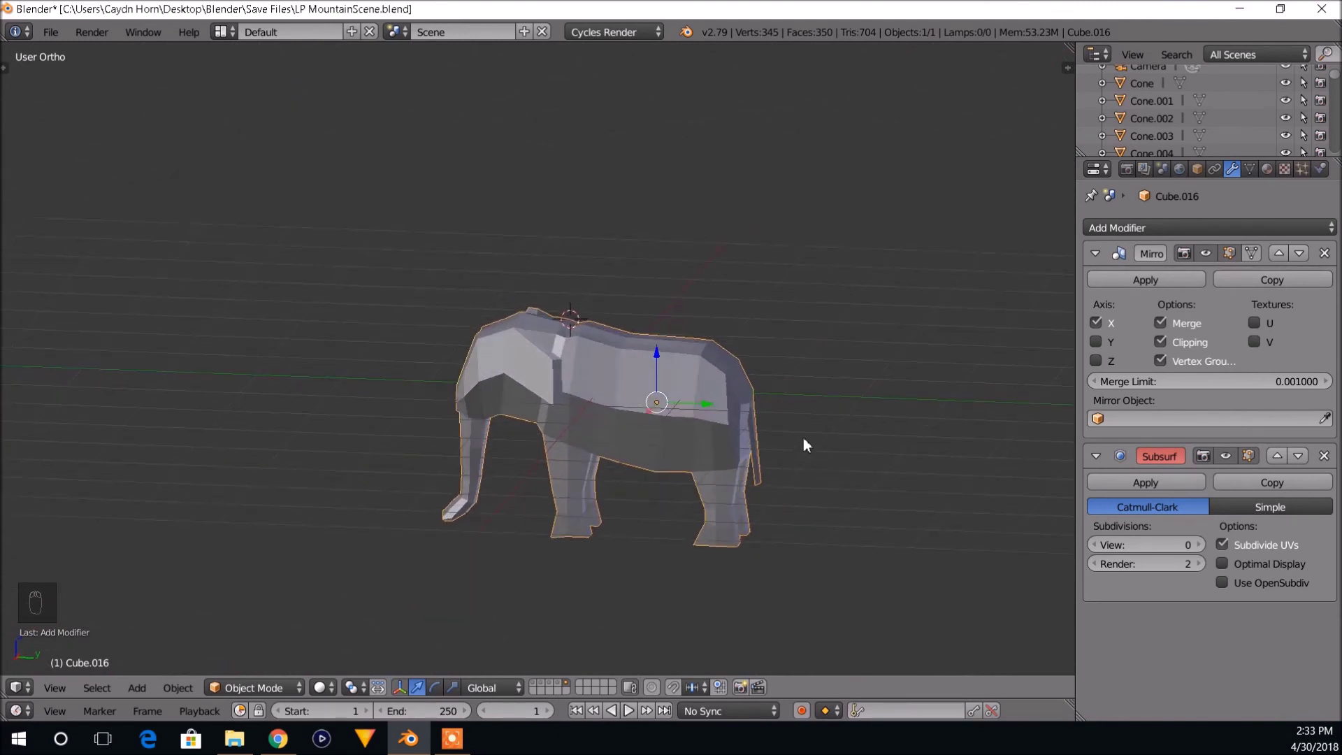
left_click(1324, 456)
middle_click_drag(901, 438, 643, 462)
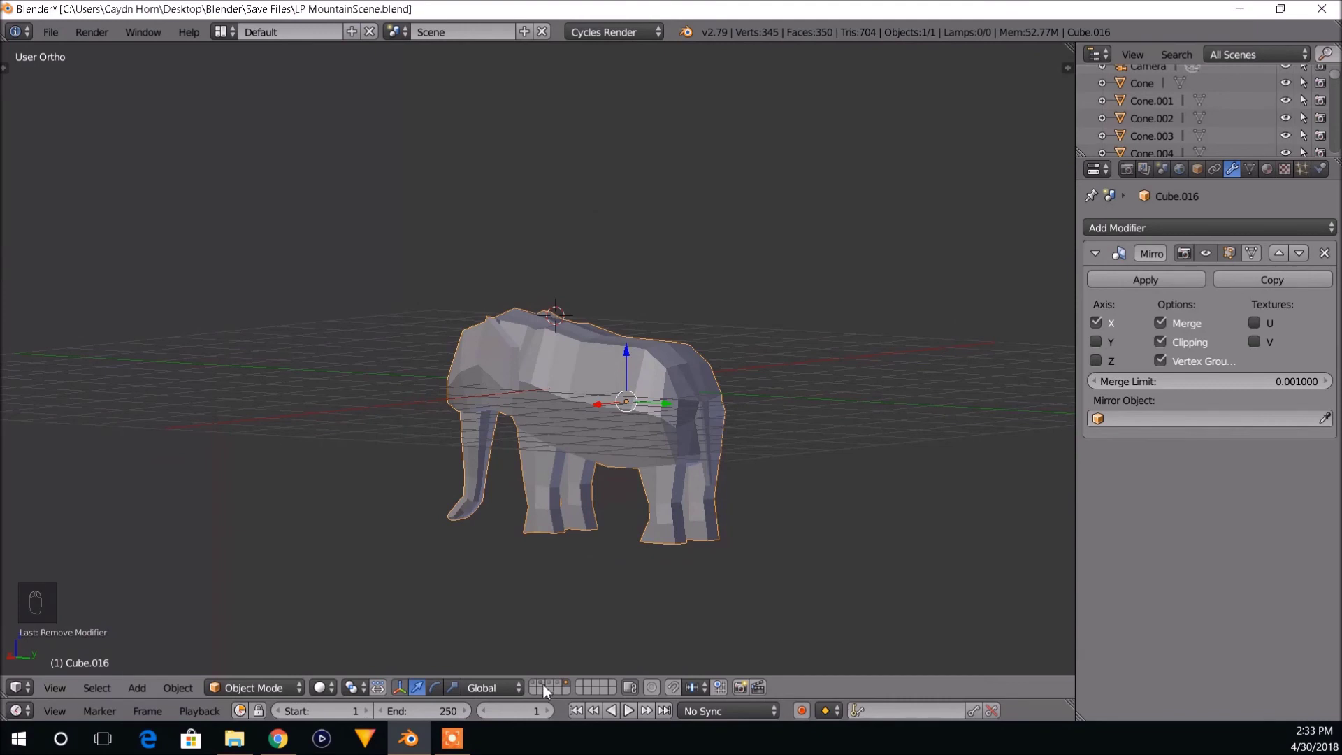
Show the second scene layer together with the elephant's own layer.
left_click(543, 685)
scroll(572, 593, "up", 4)
left_click(566, 684, "shift")
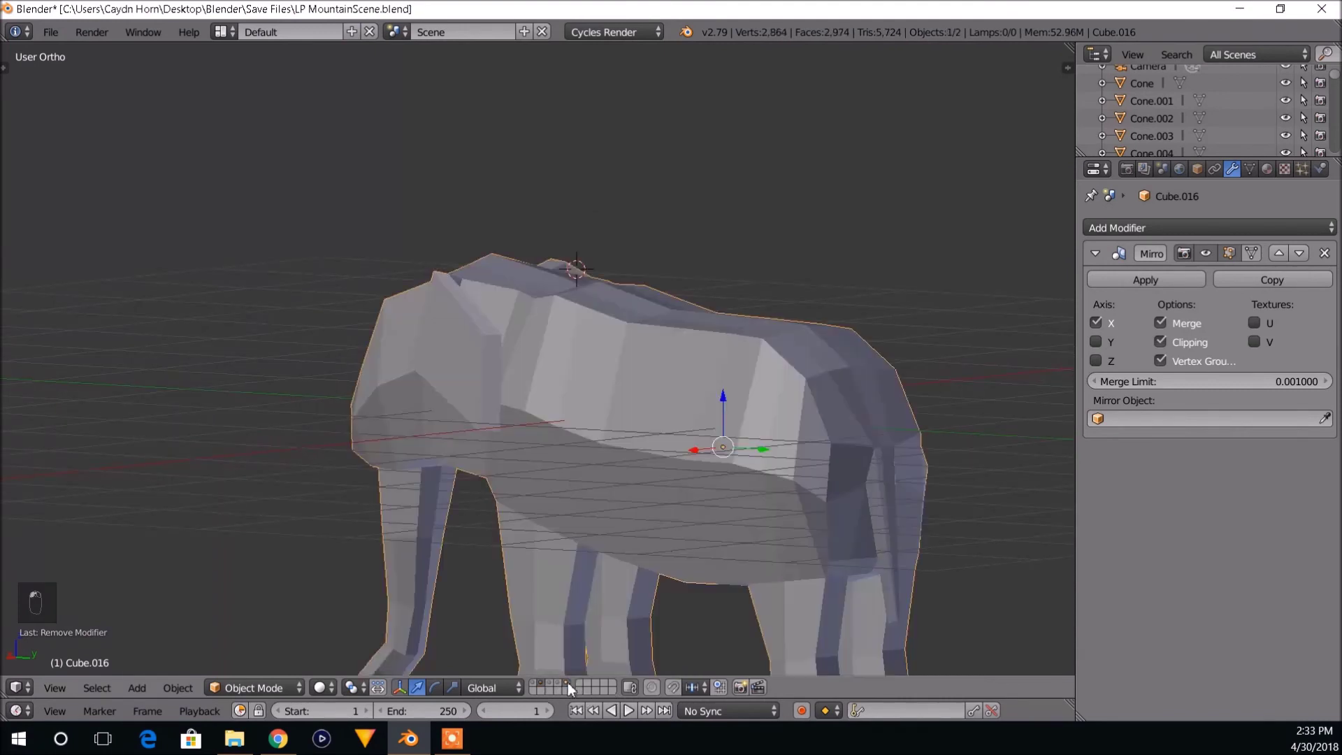
Locate and select the small dark wolf model in front of the elephant.
scroll(690, 480, "down", 1)
middle_click_drag(690, 481, 614, 464)
scroll(623, 459, "up", 5)
middle_click_drag(651, 506, 505, 492, "shift")
scroll(755, 489, "up", 3)
middle_click_drag(787, 496, 550, 321, "shift")
scroll(761, 476, "up", 2)
middle_click_drag(772, 454, 397, 301, "shift")
middle_click_drag(597, 417, 707, 425, "shift")
scroll(507, 389, "up", 6)
right_click(405, 183)
Examine the low-poly wolf up close, then compare its size with the elephant's.
middle_click_drag(245, 447, 498, 265, "shift")
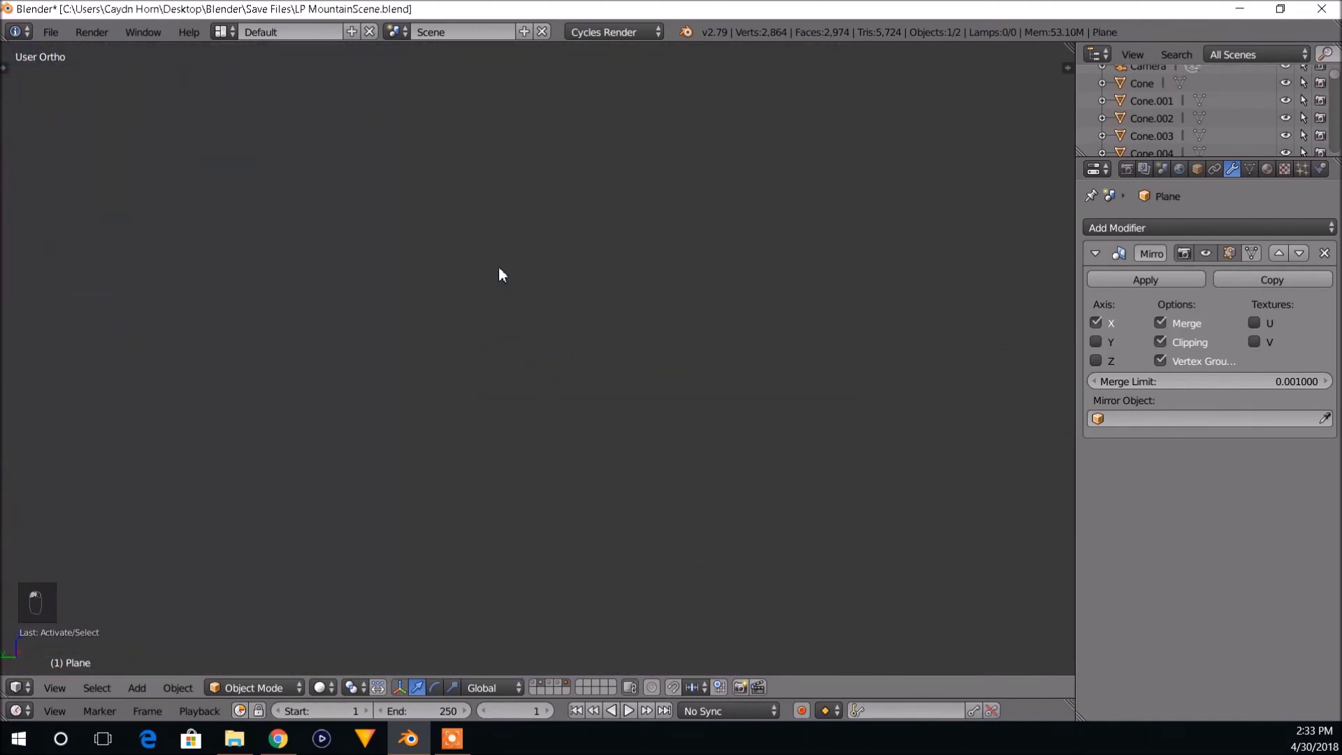
scroll(525, 330, "down", 12)
scroll(525, 330, "down", 1)
middle_click_drag(525, 330, 517, 442, "shift")
scroll(557, 437, "up", 13)
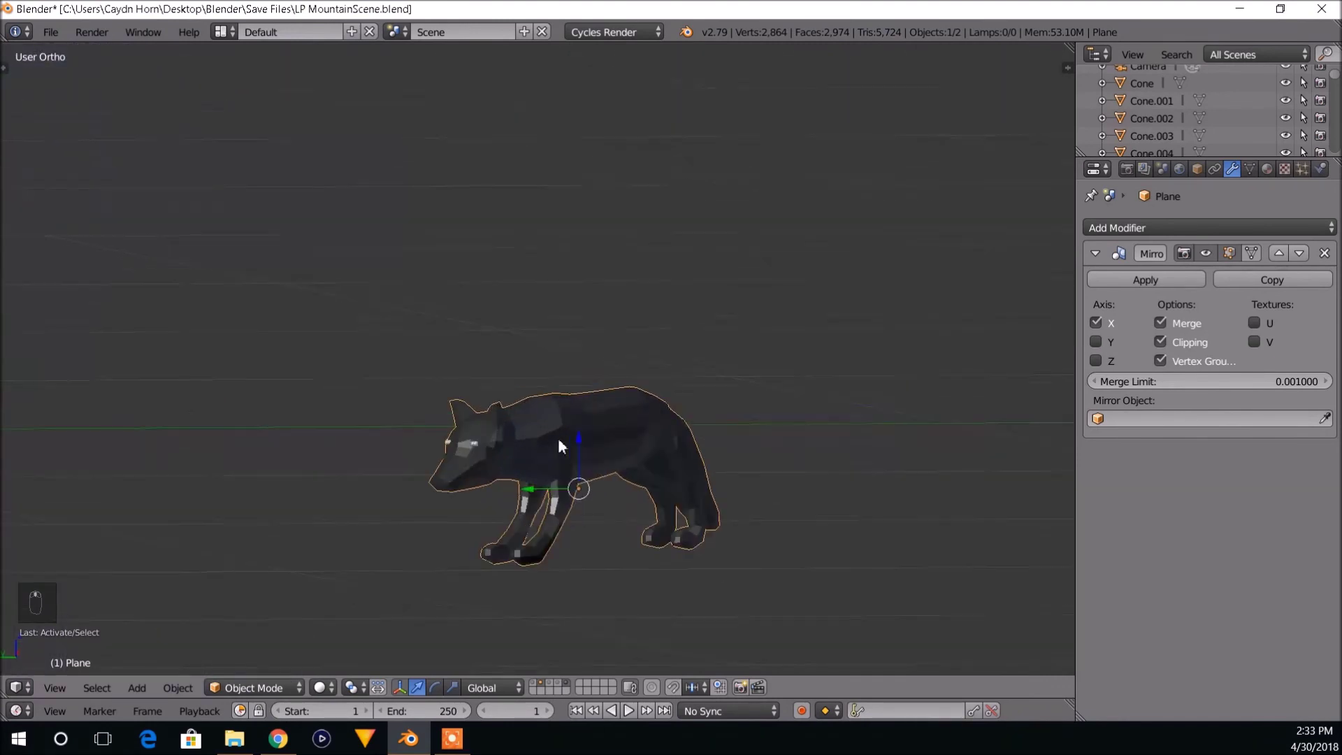
middle_click_drag(538, 390, 447, 181, "shift")
scroll(638, 465, "up", 1)
middle_click_drag(637, 465, 627, 422, "shift")
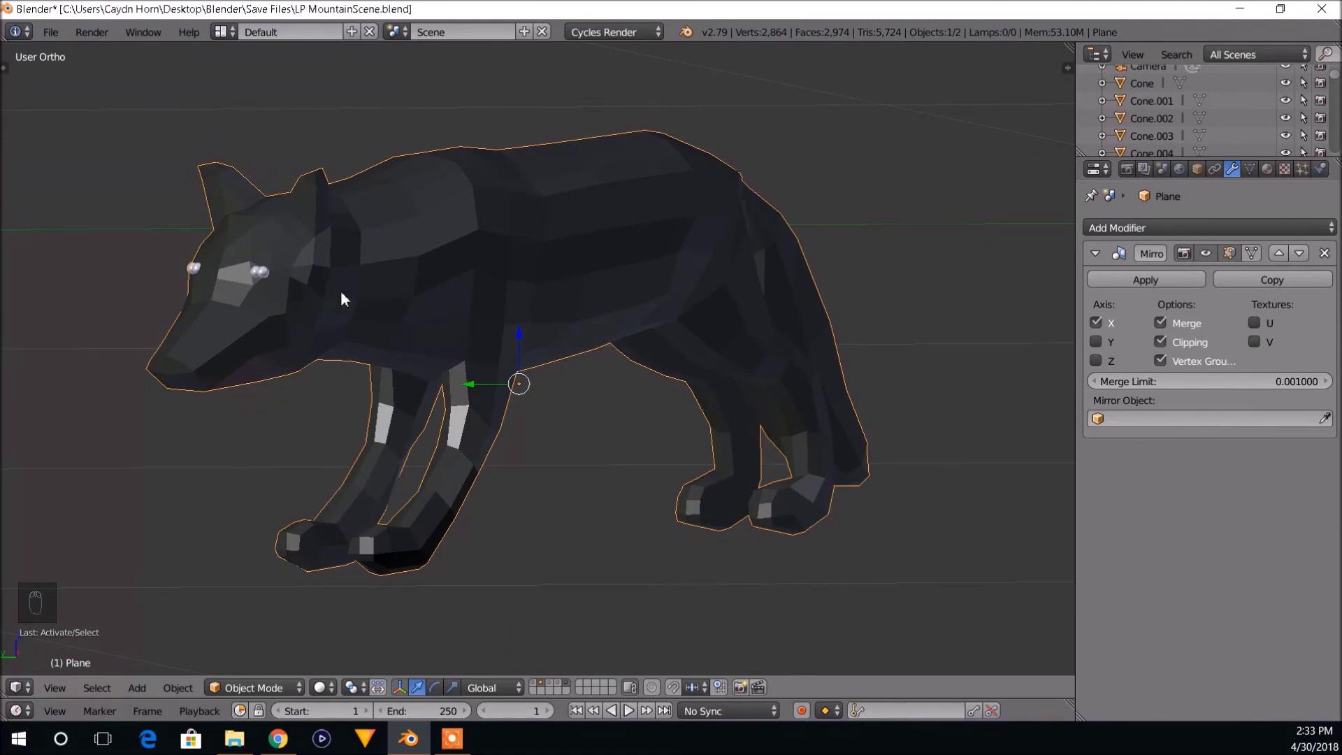
scroll(635, 440, "down", 5)
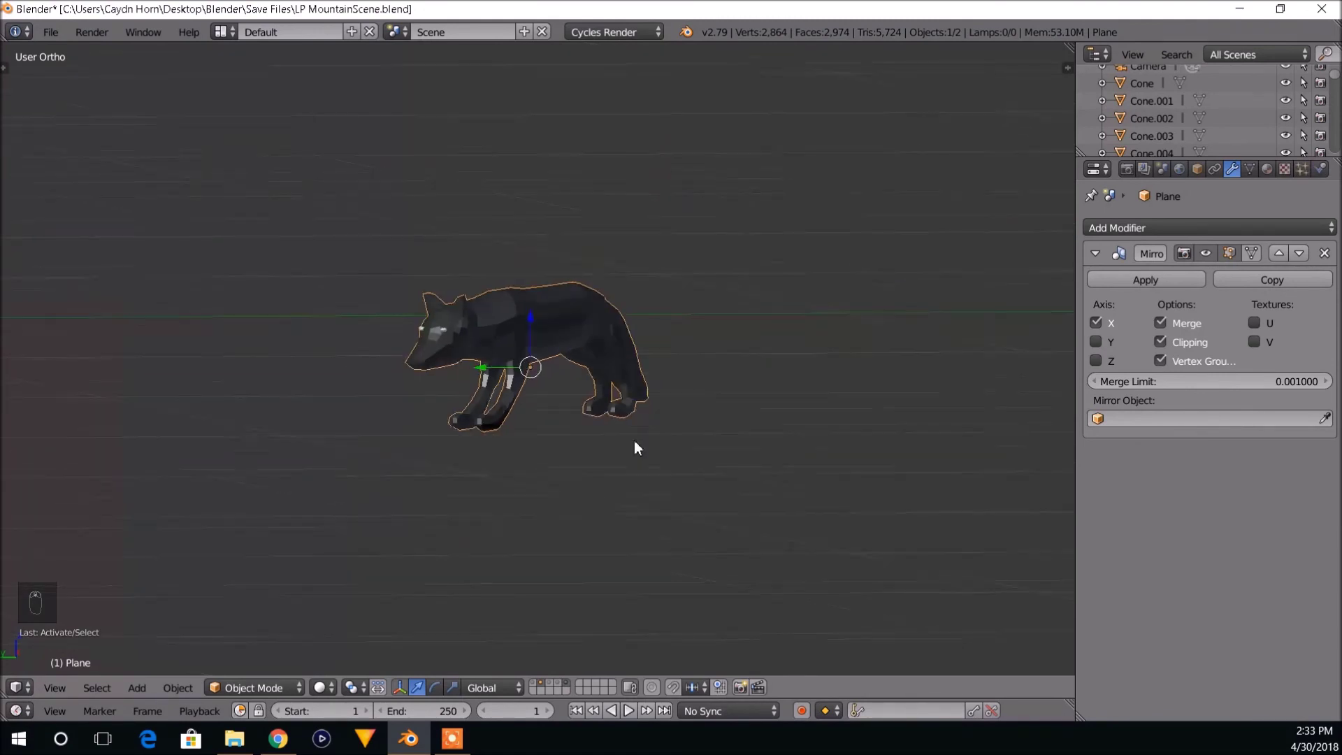
middle_click_drag(636, 438, 528, 548)
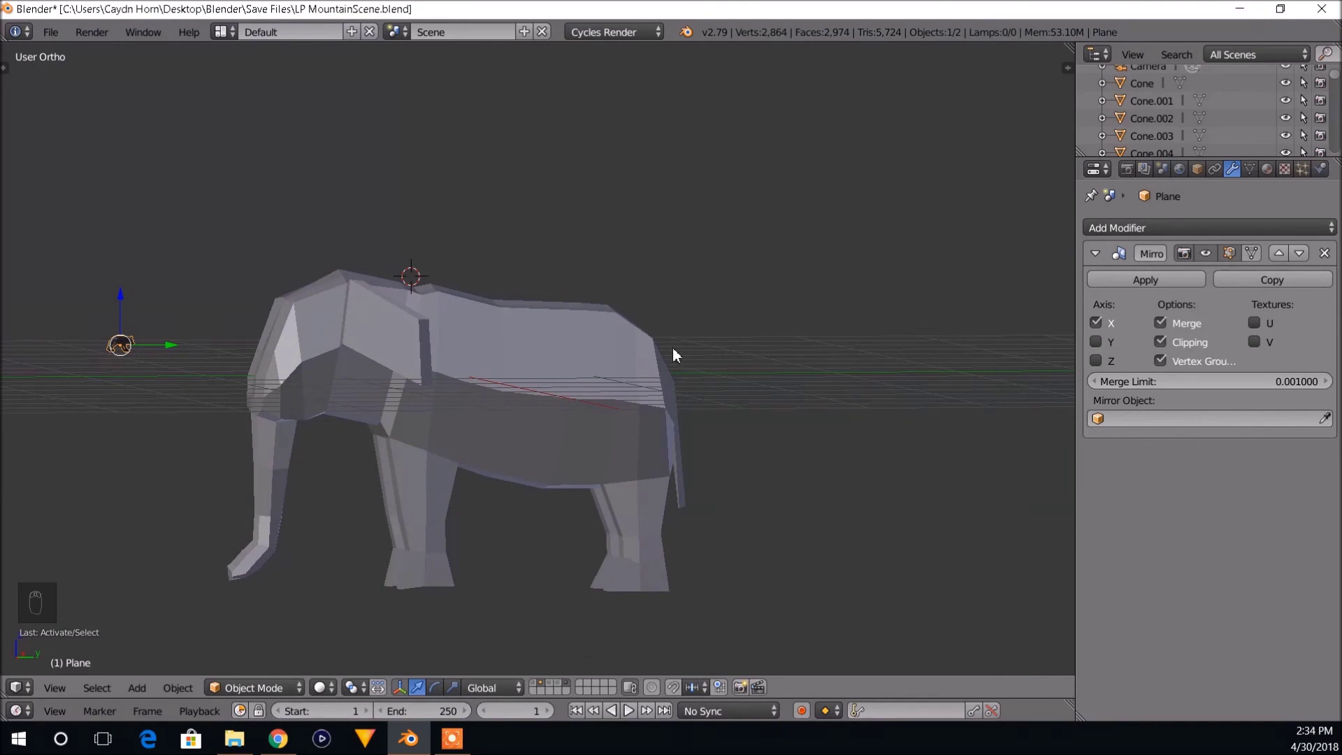
Compare the elephant with the reference drawings in the front and right orthographic views.
middle_click_drag(674, 353, 762, 452)
key("KP_1")
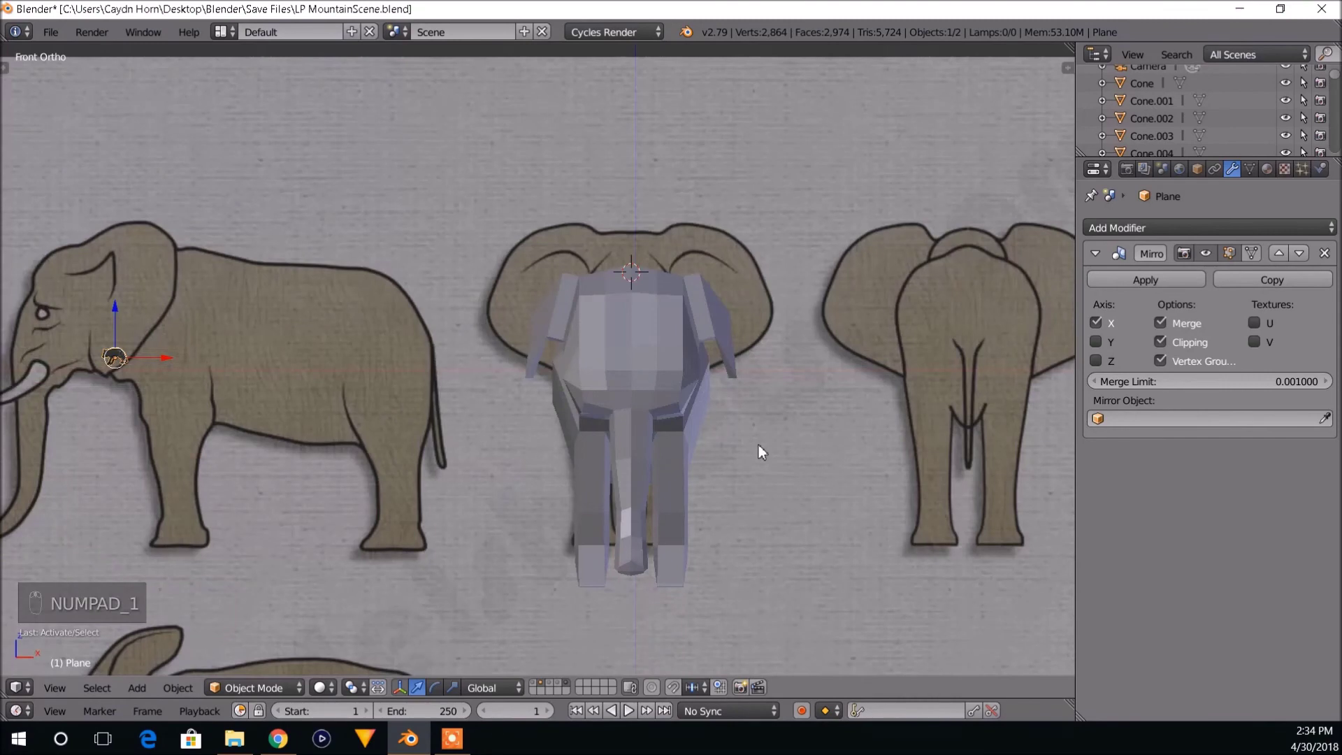
key("KP_3")
key("KP_1")
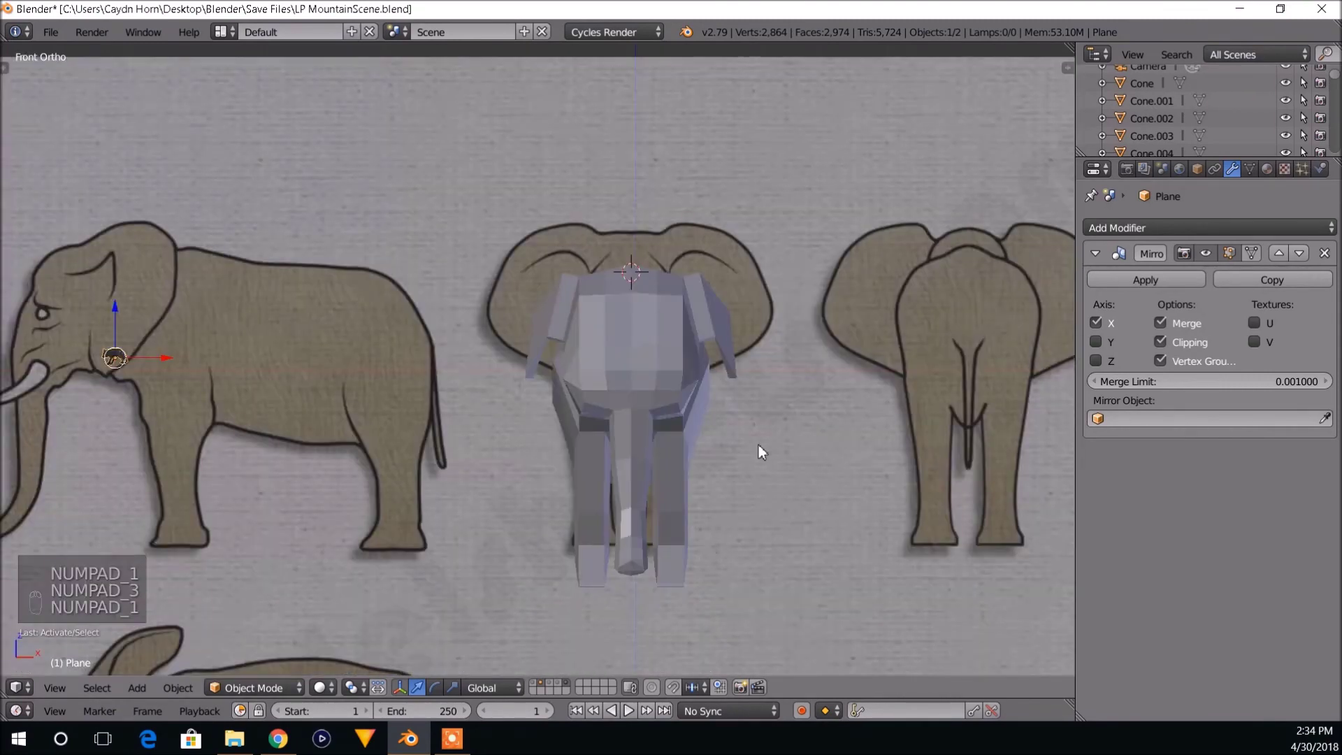
key("KP_3")
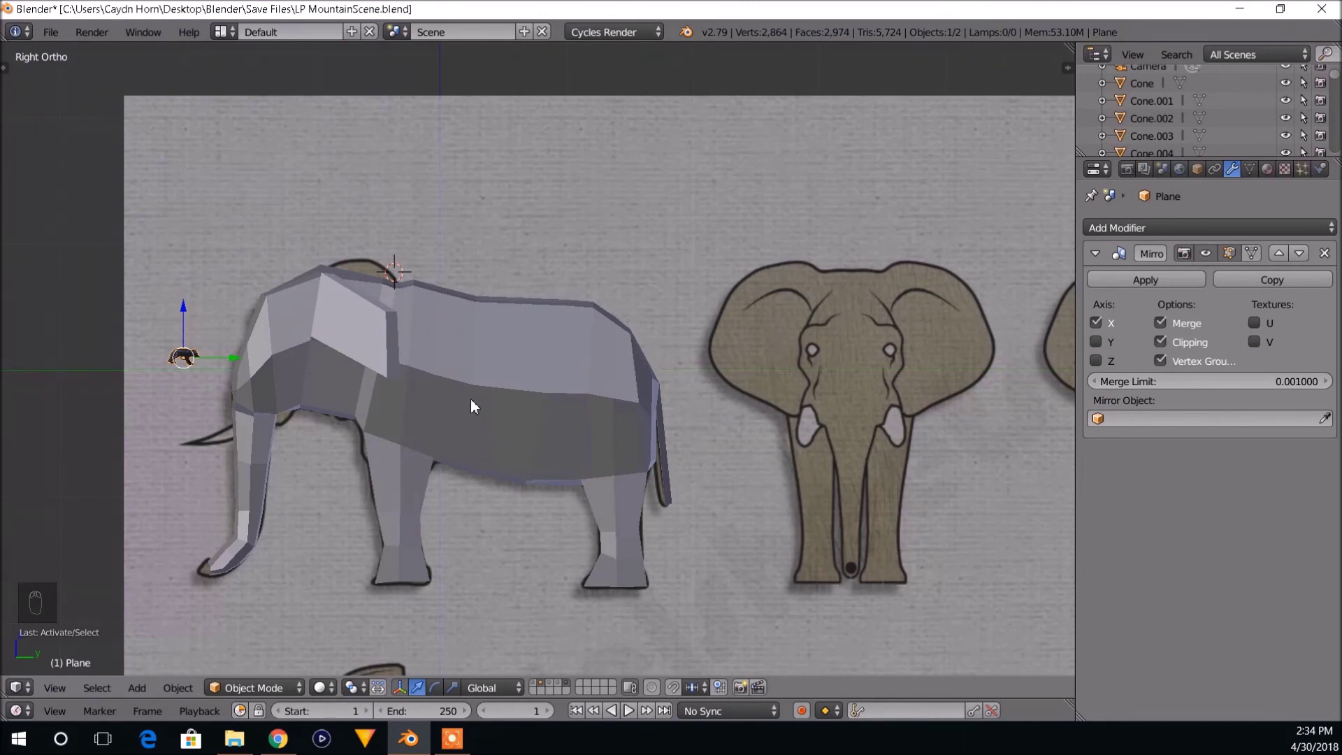
middle_click_drag(471, 398, 569, 311, "shift")
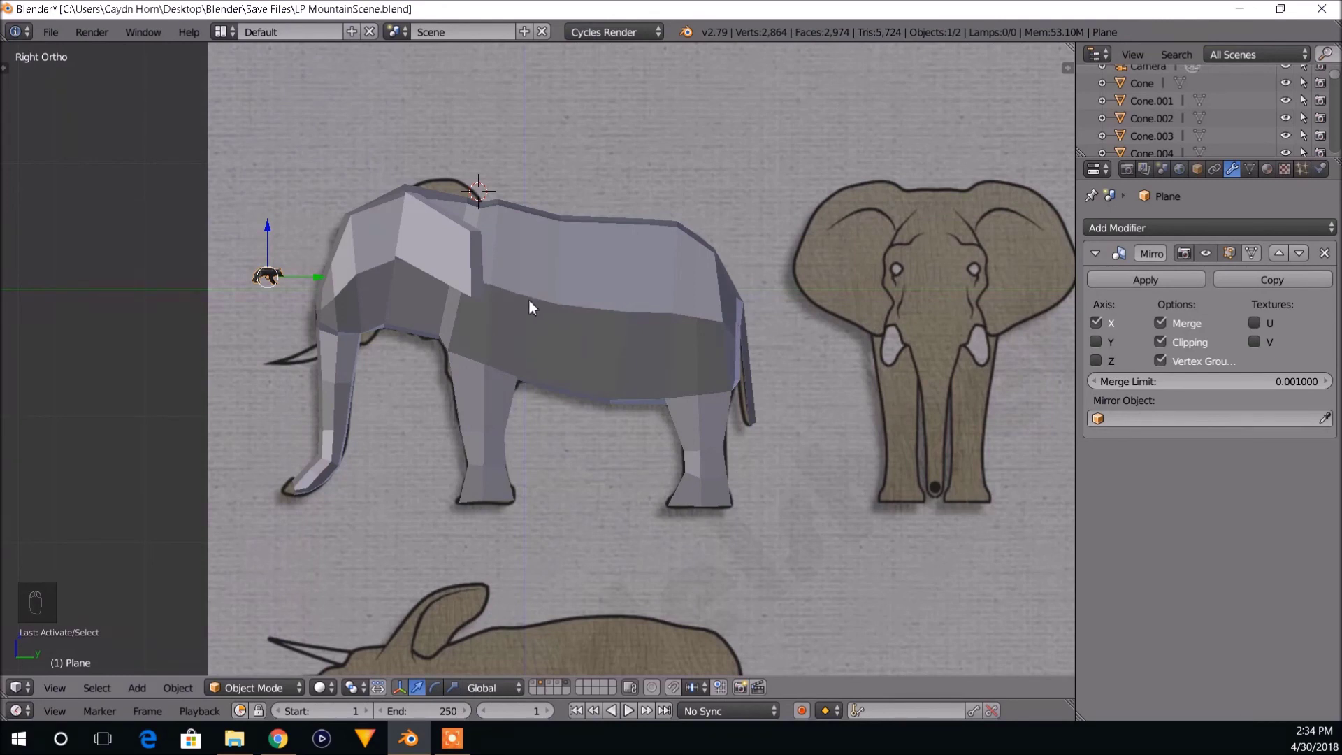
Select the elephant, try smooth shading on it and look over its surface.
scroll(530, 307, "up", 3)
middle_click_drag(574, 343, 531, 329)
right_click(534, 328)
middle_click_drag(573, 369, 692, 396)
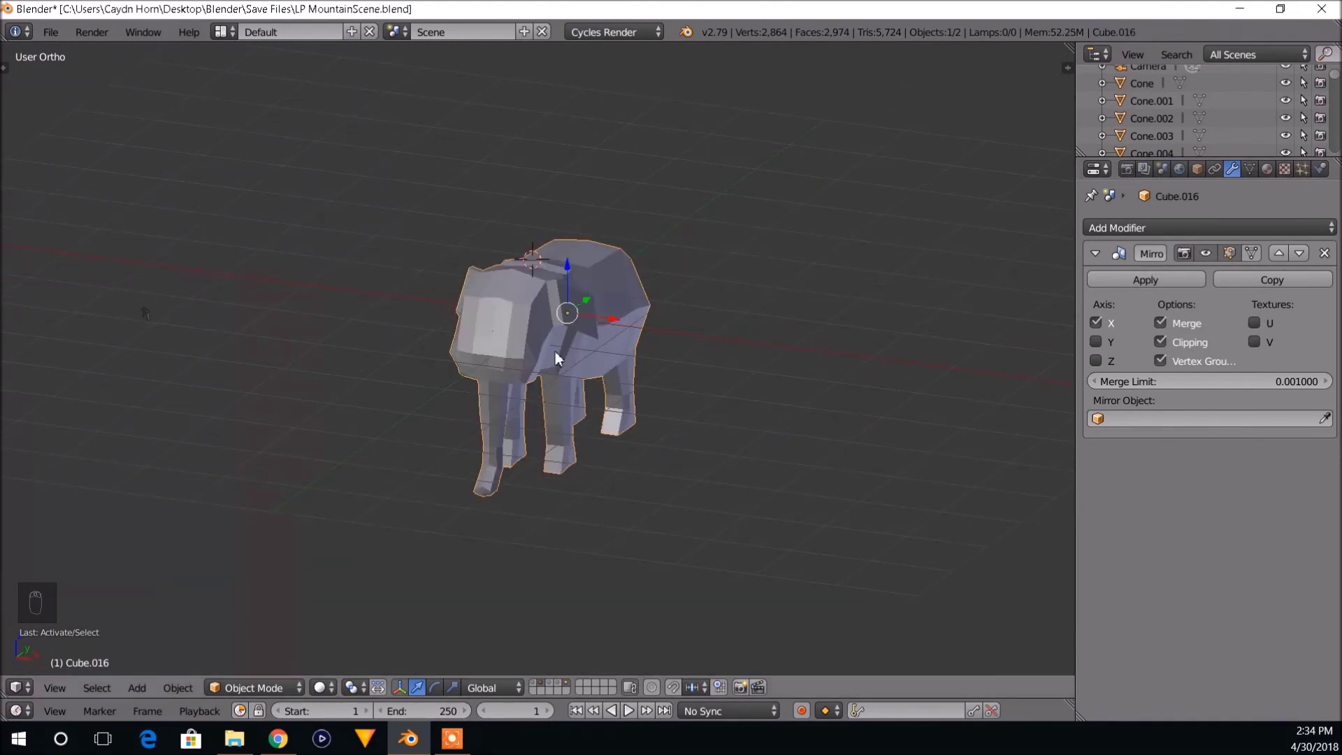
key("t")
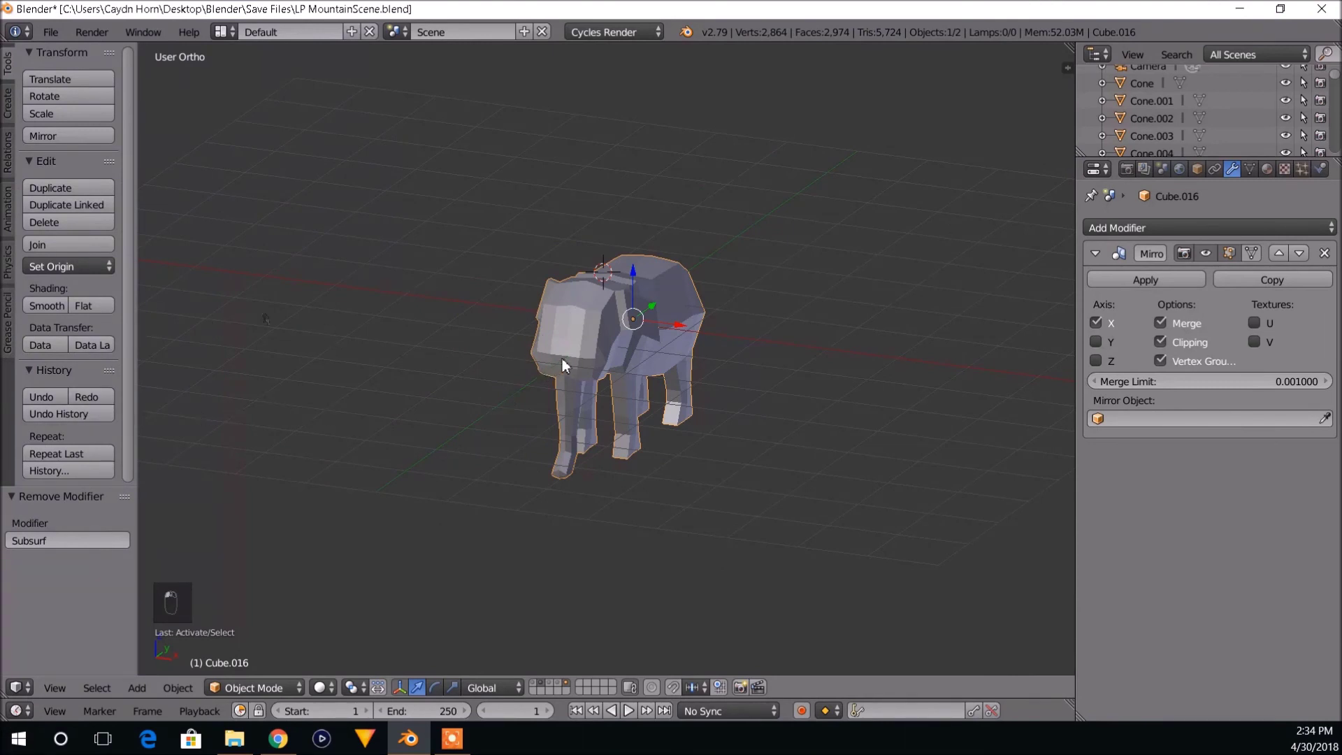
key("Tab")
key("Tab")
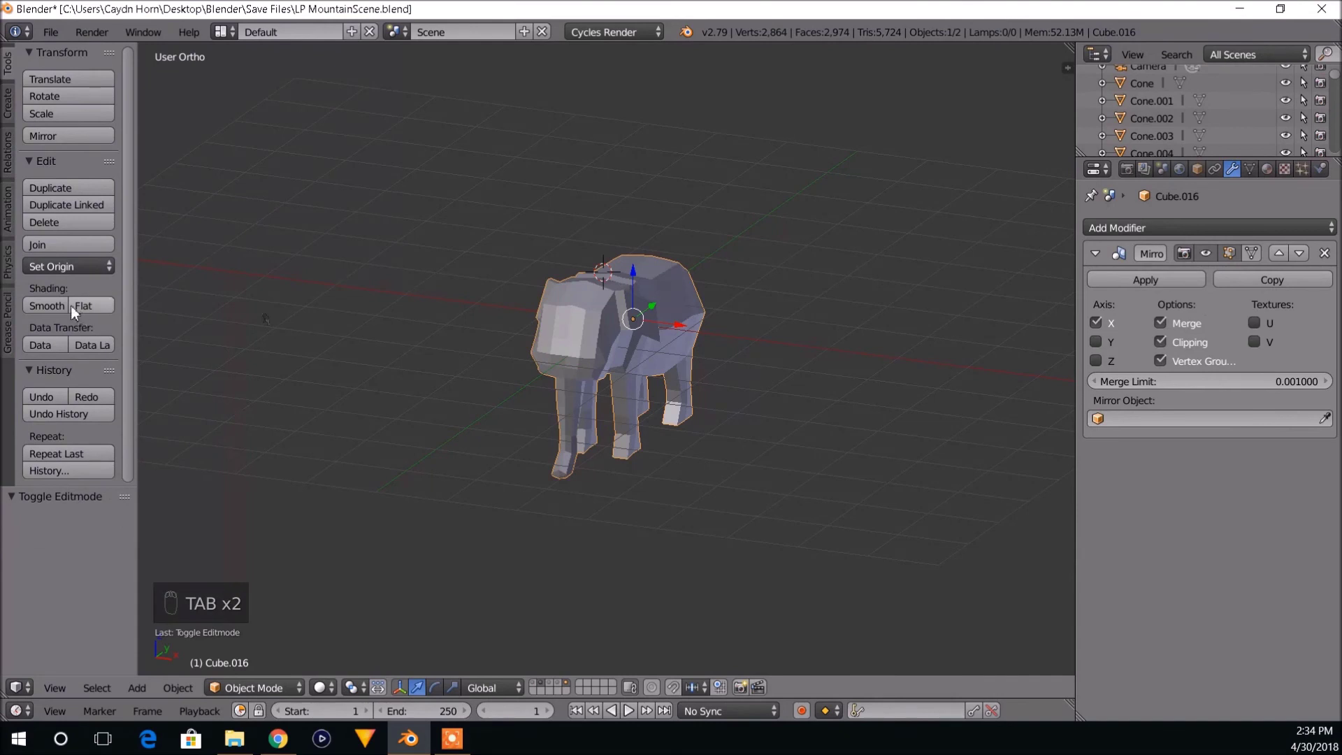
left_click(43, 308)
mouse_move(483, 398)
middle_mouse_down()
mouse_move(682, 418)
mouse_move(622, 388)
mouse_move(626, 438)
mouse_move(656, 420)
mouse_move(804, 400)
mouse_move(743, 407)
middle_mouse_up()
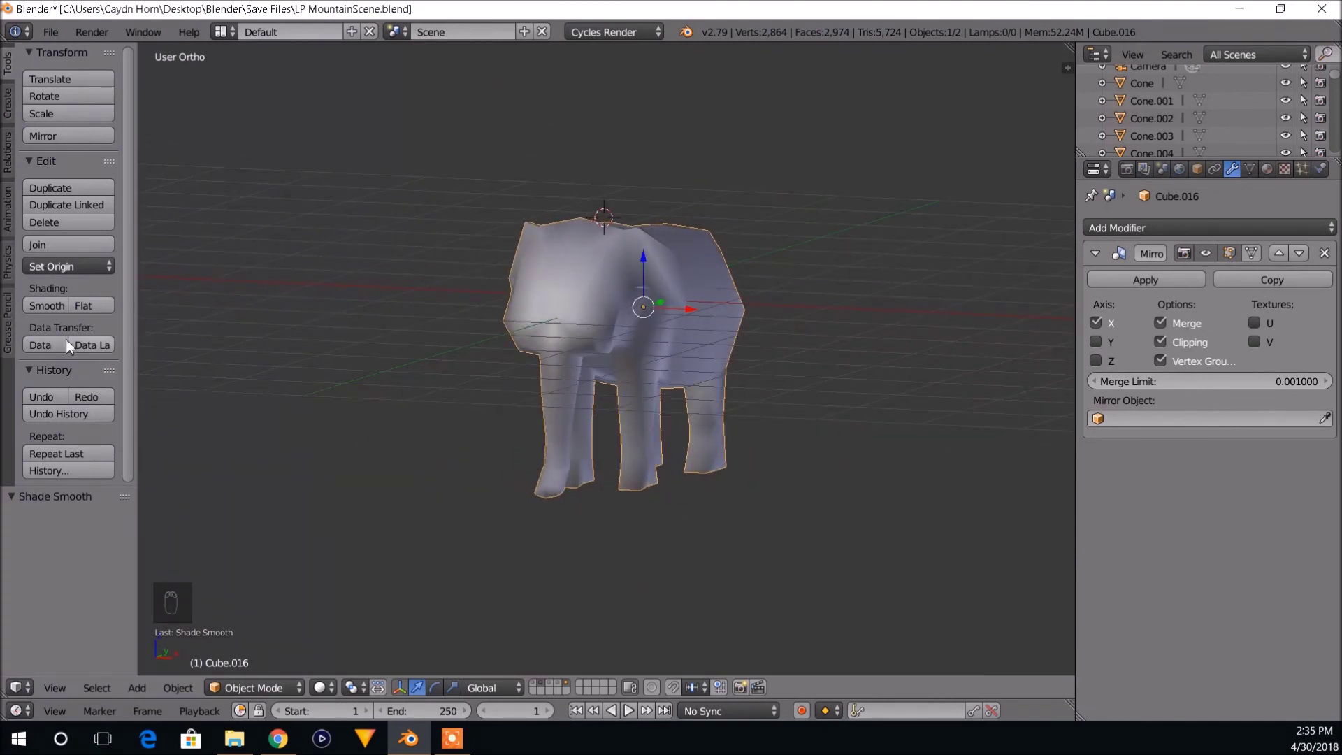
Set the elephant's shading to flat and hide the viewport's tool shelf.
left_click(82, 303)
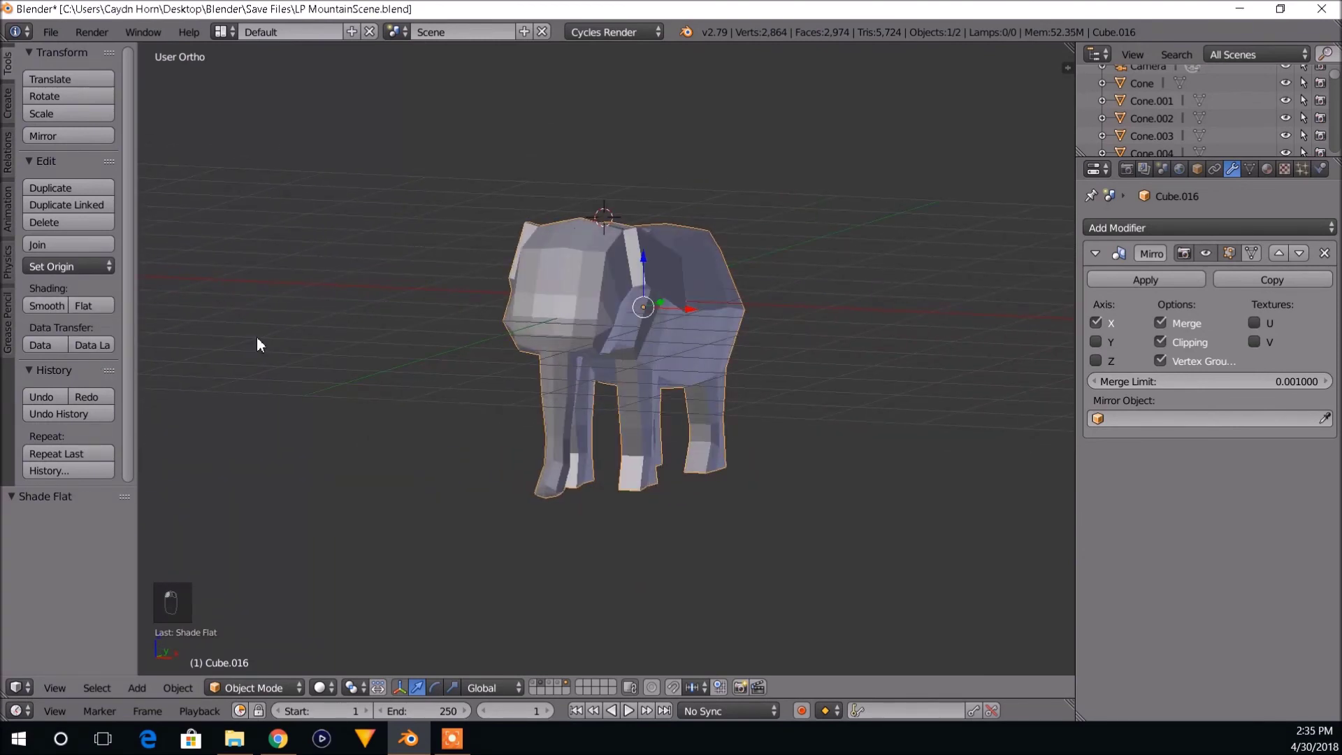
key("t")
Inspect the flat-shaded elephant's head, body, legs and tail from several angles and distances.
middle_click_drag(306, 371, 568, 326)
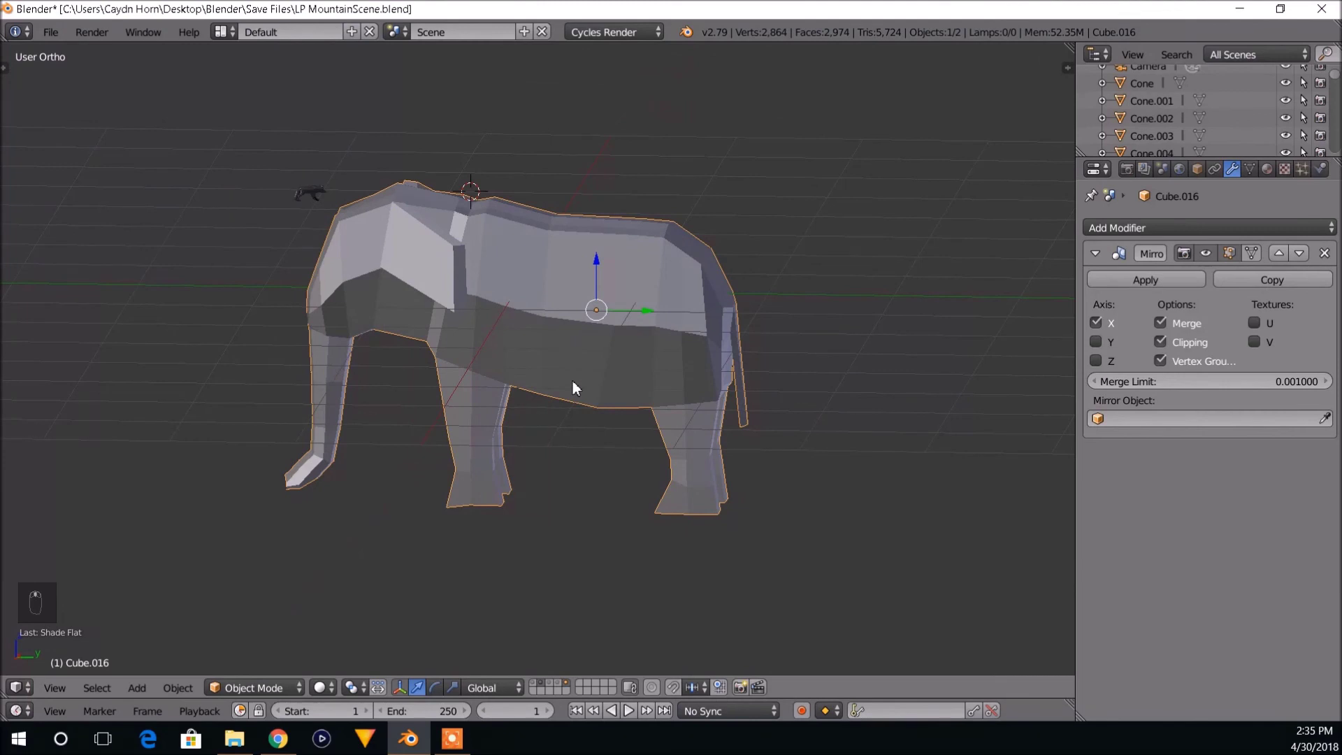
middle_click_drag(595, 384, 644, 347)
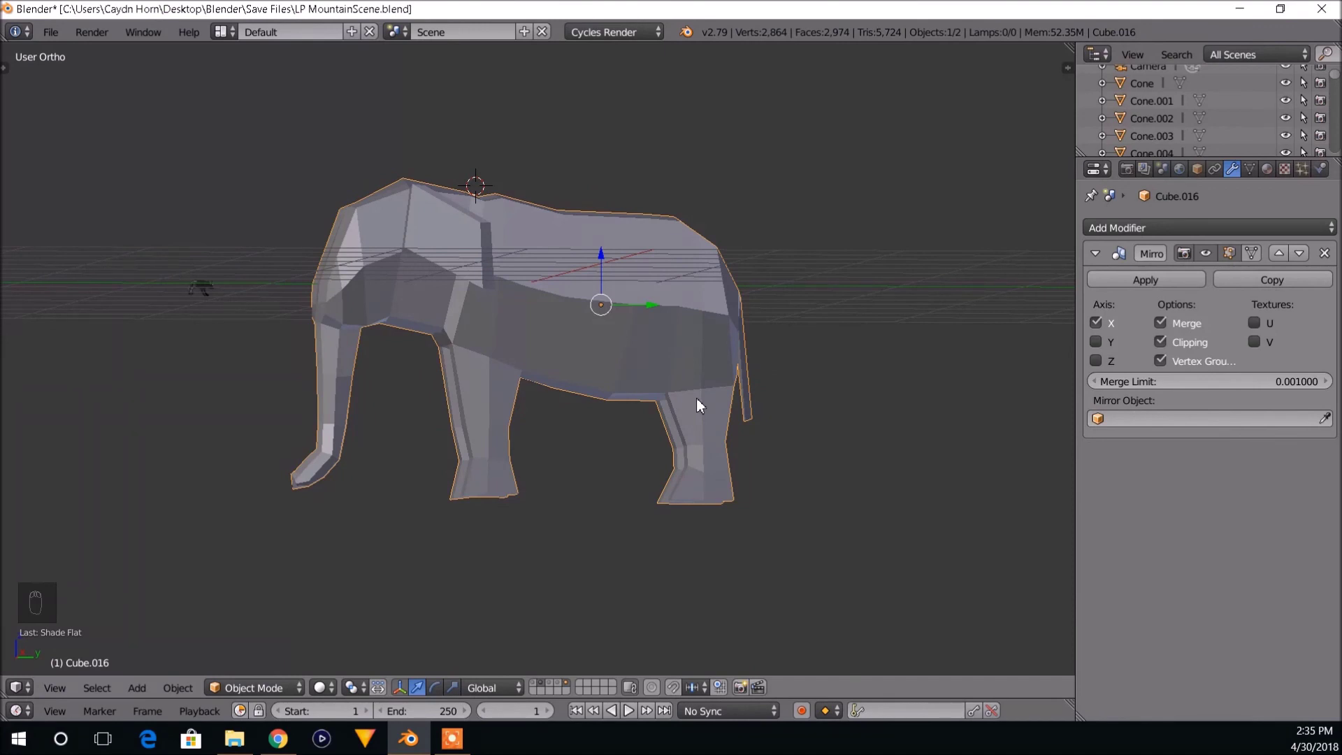
mouse_move(773, 420)
middle_mouse_down()
mouse_move(769, 459)
mouse_move(775, 429)
middle_mouse_up()
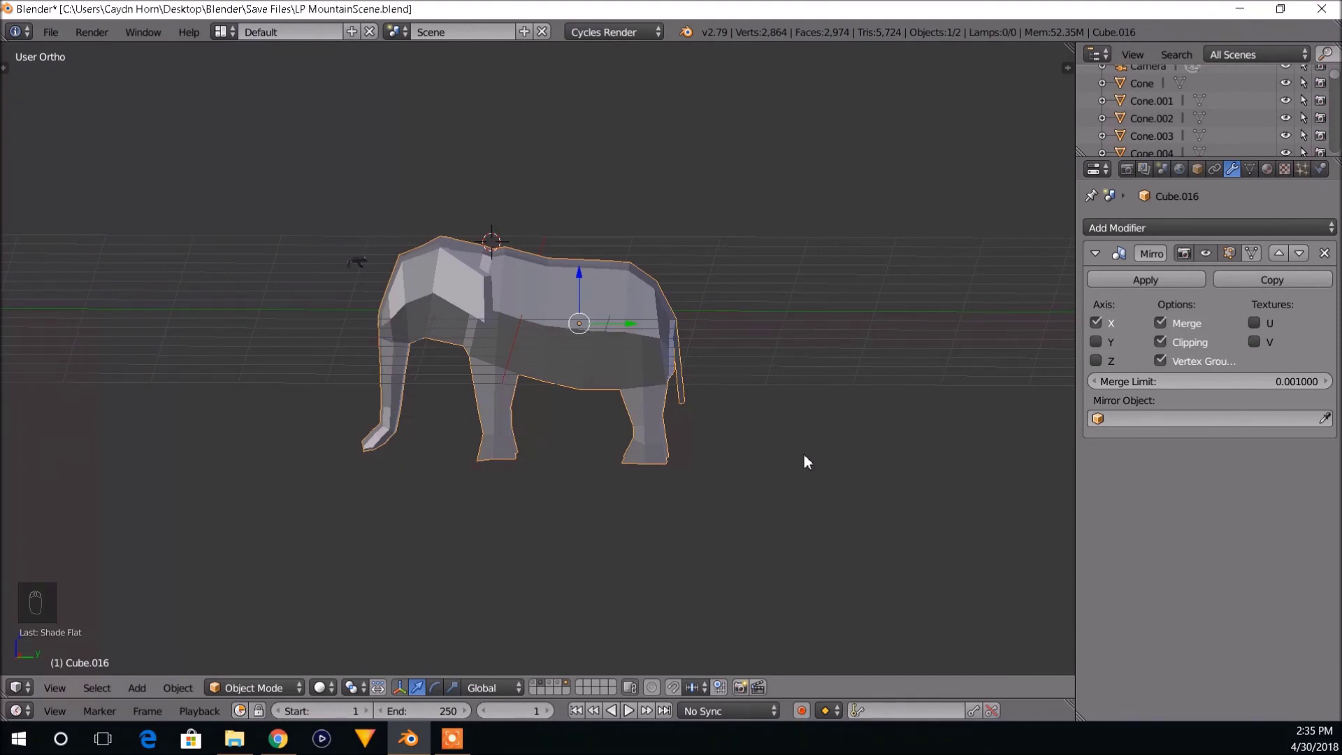
mouse_move(800, 459)
middle_mouse_down()
mouse_move(823, 432)
mouse_move(815, 451)
mouse_move(709, 478)
mouse_move(728, 486)
mouse_move(745, 462)
mouse_move(792, 462)
middle_mouse_up()
scroll(727, 486, "up", 3)
scroll(727, 485, "down", 4)
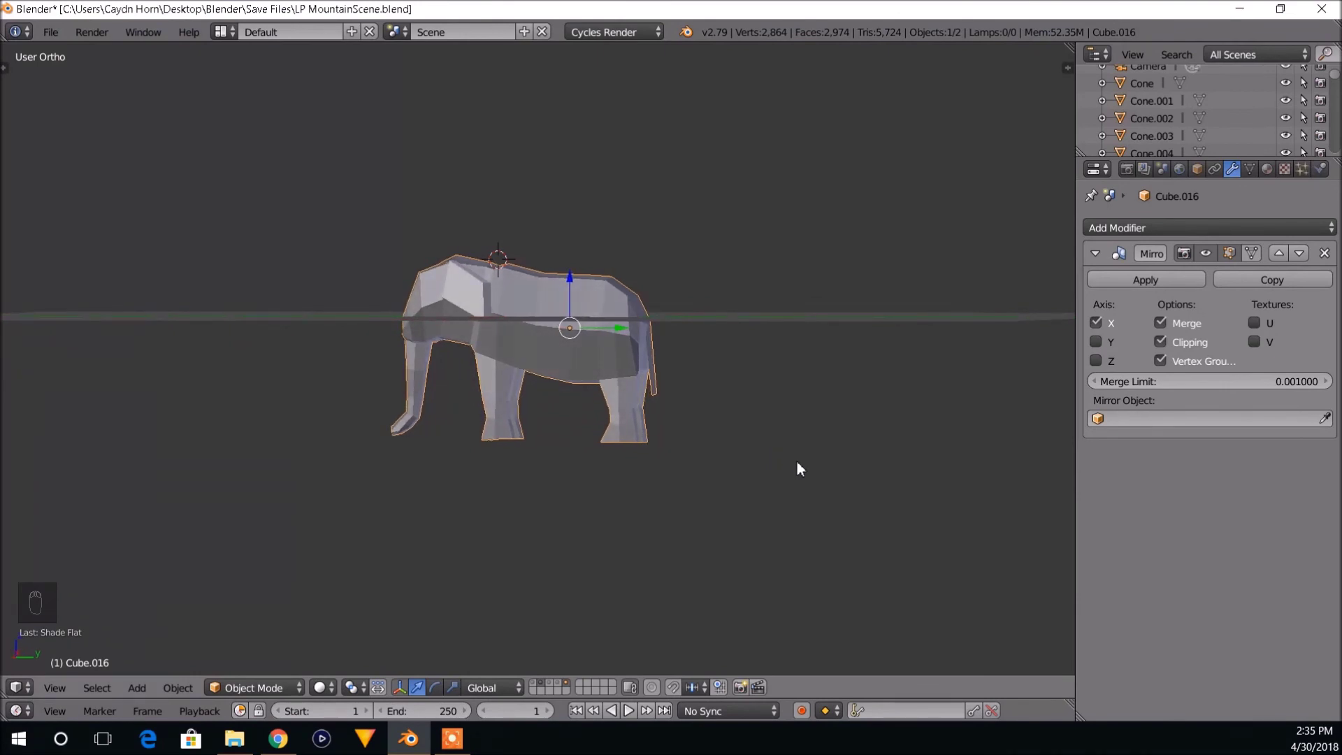
mouse_move(782, 540)
middle_mouse_down()
mouse_move(809, 528)
mouse_move(749, 554)
mouse_move(787, 515)
mouse_move(770, 527)
mouse_move(785, 485)
mouse_move(820, 508)
middle_mouse_up()
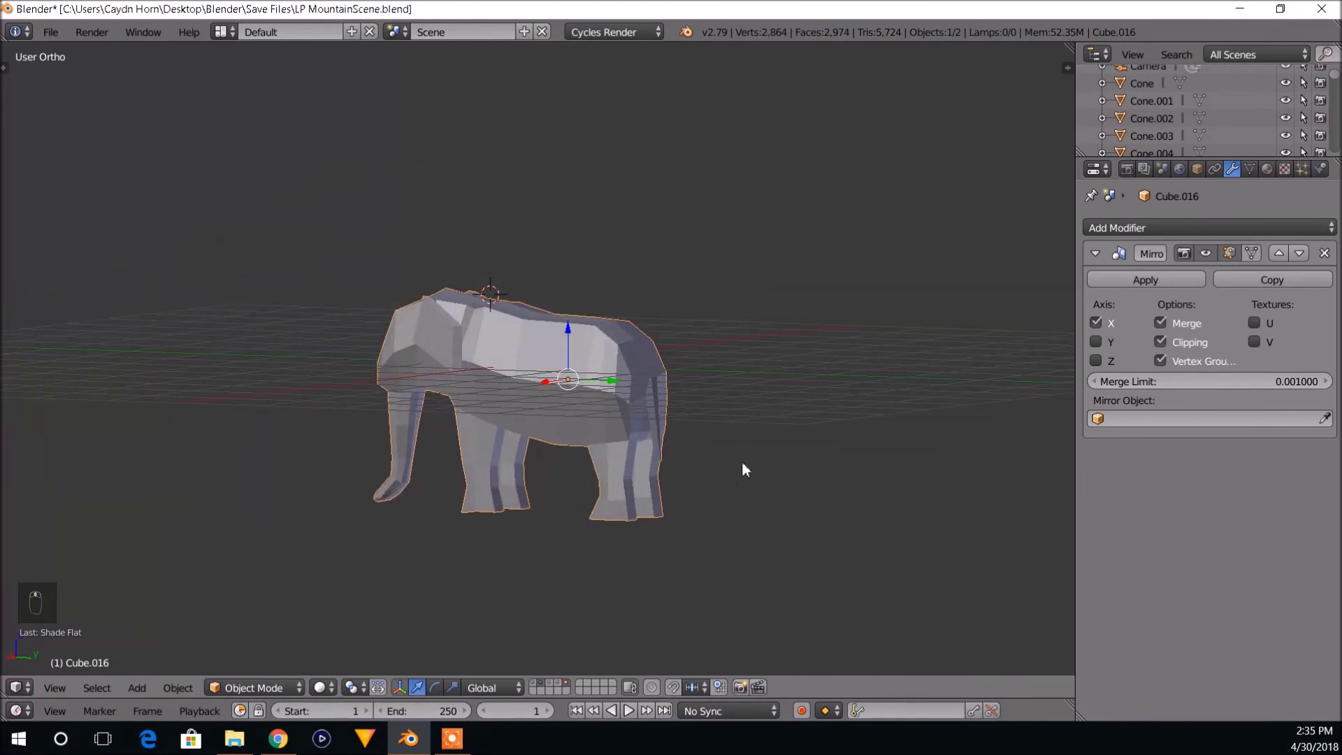
middle_click_drag(743, 488, 777, 490)
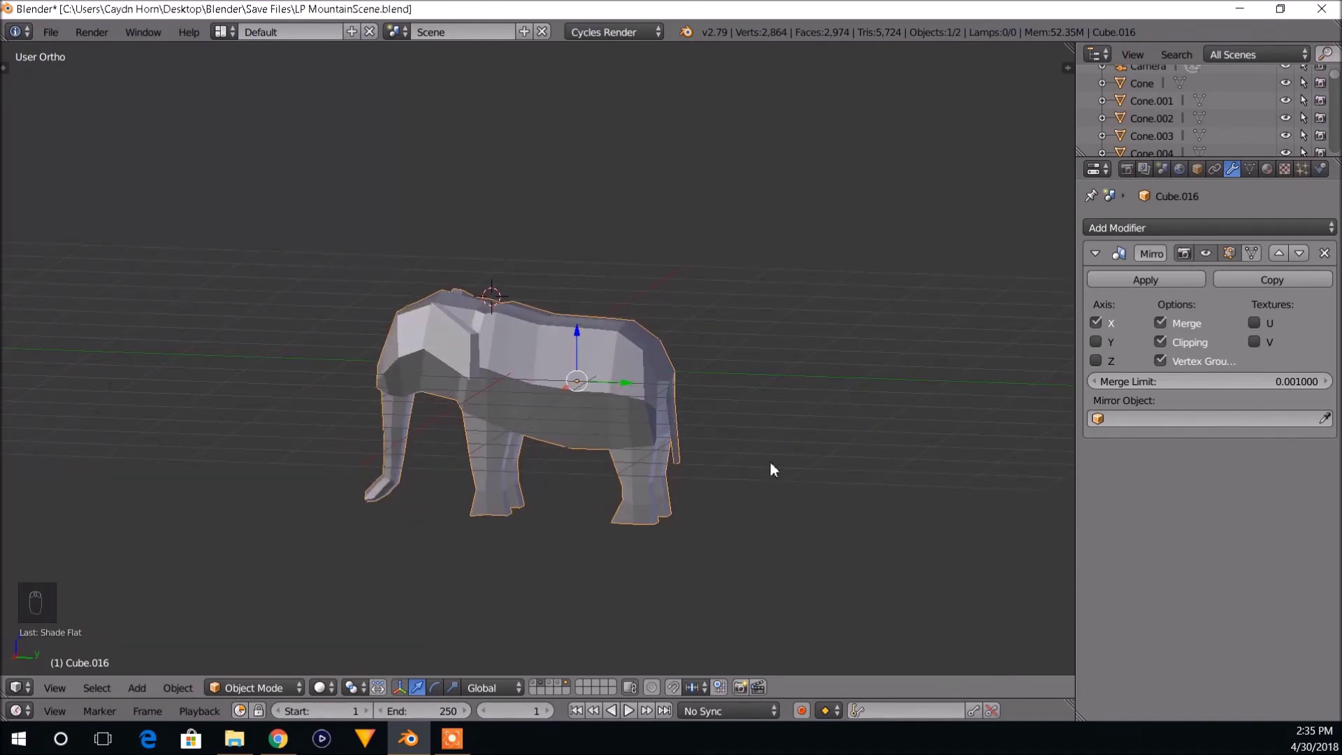
mouse_move(771, 463)
middle_mouse_down()
mouse_move(805, 467)
mouse_move(791, 489)
mouse_move(755, 482)
mouse_move(599, 539)
mouse_move(694, 510)
mouse_move(710, 606)
mouse_move(775, 584)
mouse_move(830, 473)
mouse_move(860, 449)
mouse_move(905, 559)
mouse_move(854, 596)
mouse_move(758, 593)
mouse_move(794, 480)
mouse_move(754, 477)
middle_mouse_up()
scroll(805, 467, "up", 2)
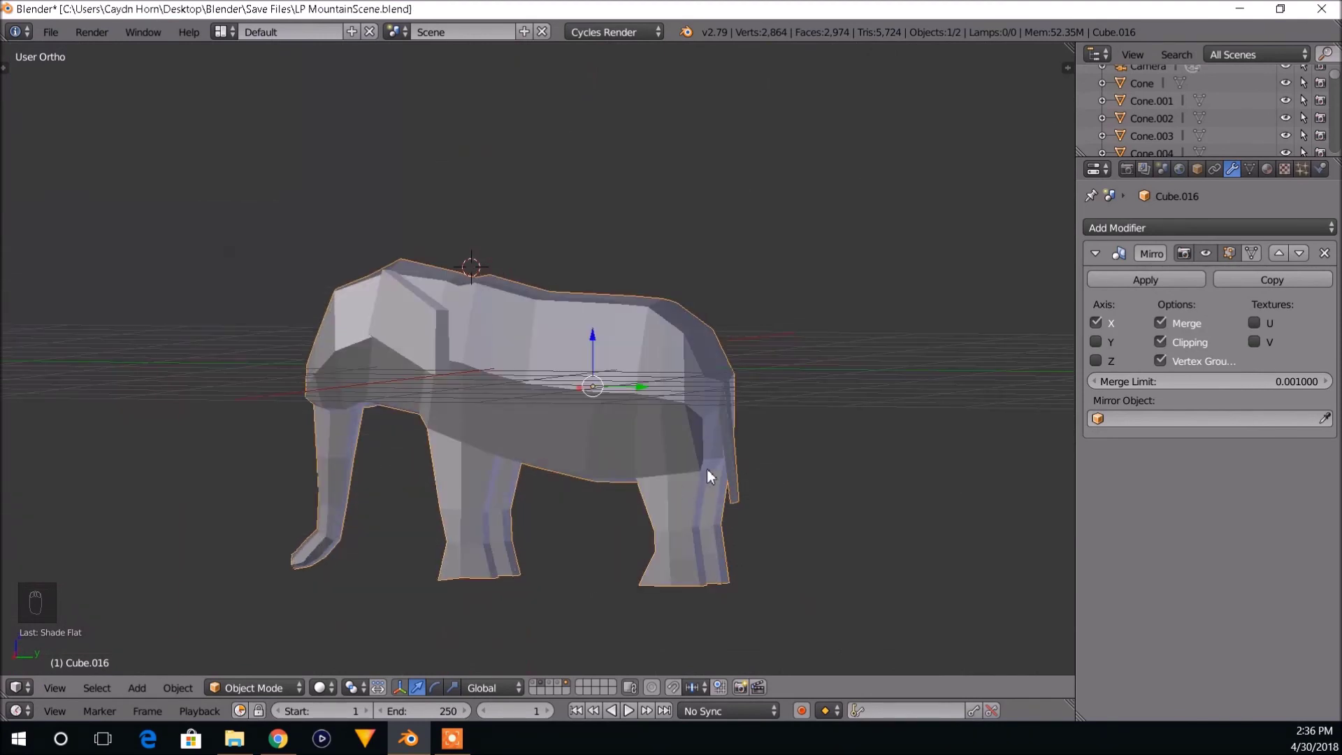